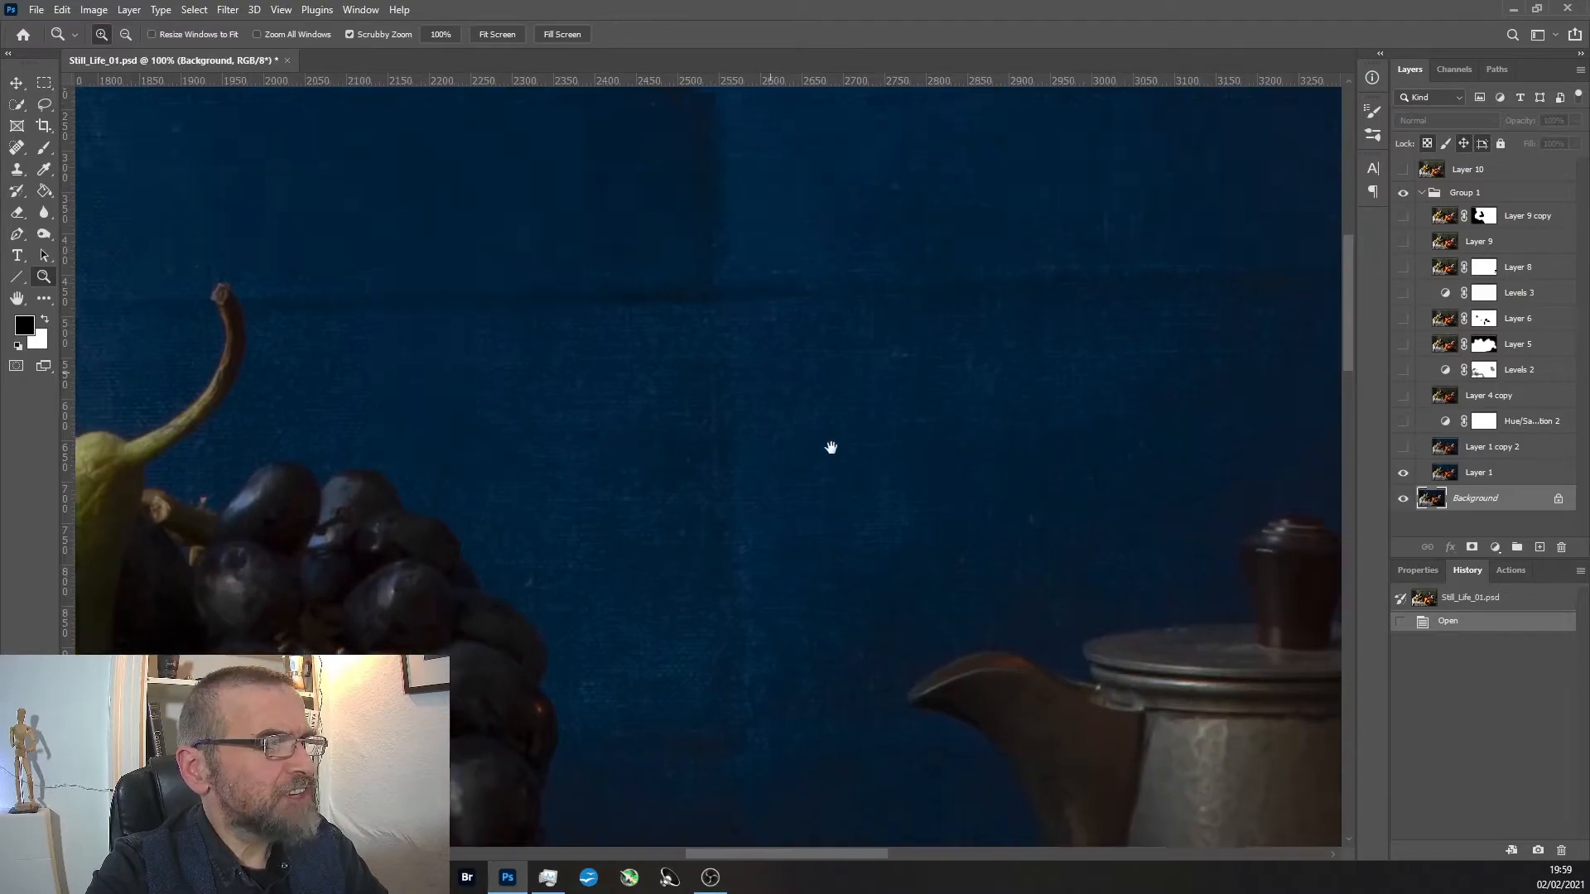
Inspect the backdrop and tablecloth up close, and make Layer 1 copy 2 visible.
left_click_drag(807, 574, 981, 203)
left_click_drag(831, 482, 862, 220)
left_click_drag(820, 579, 855, 419)
left_click_drag(211, 412, 395, 457)
left_click(555, 354, "alt")
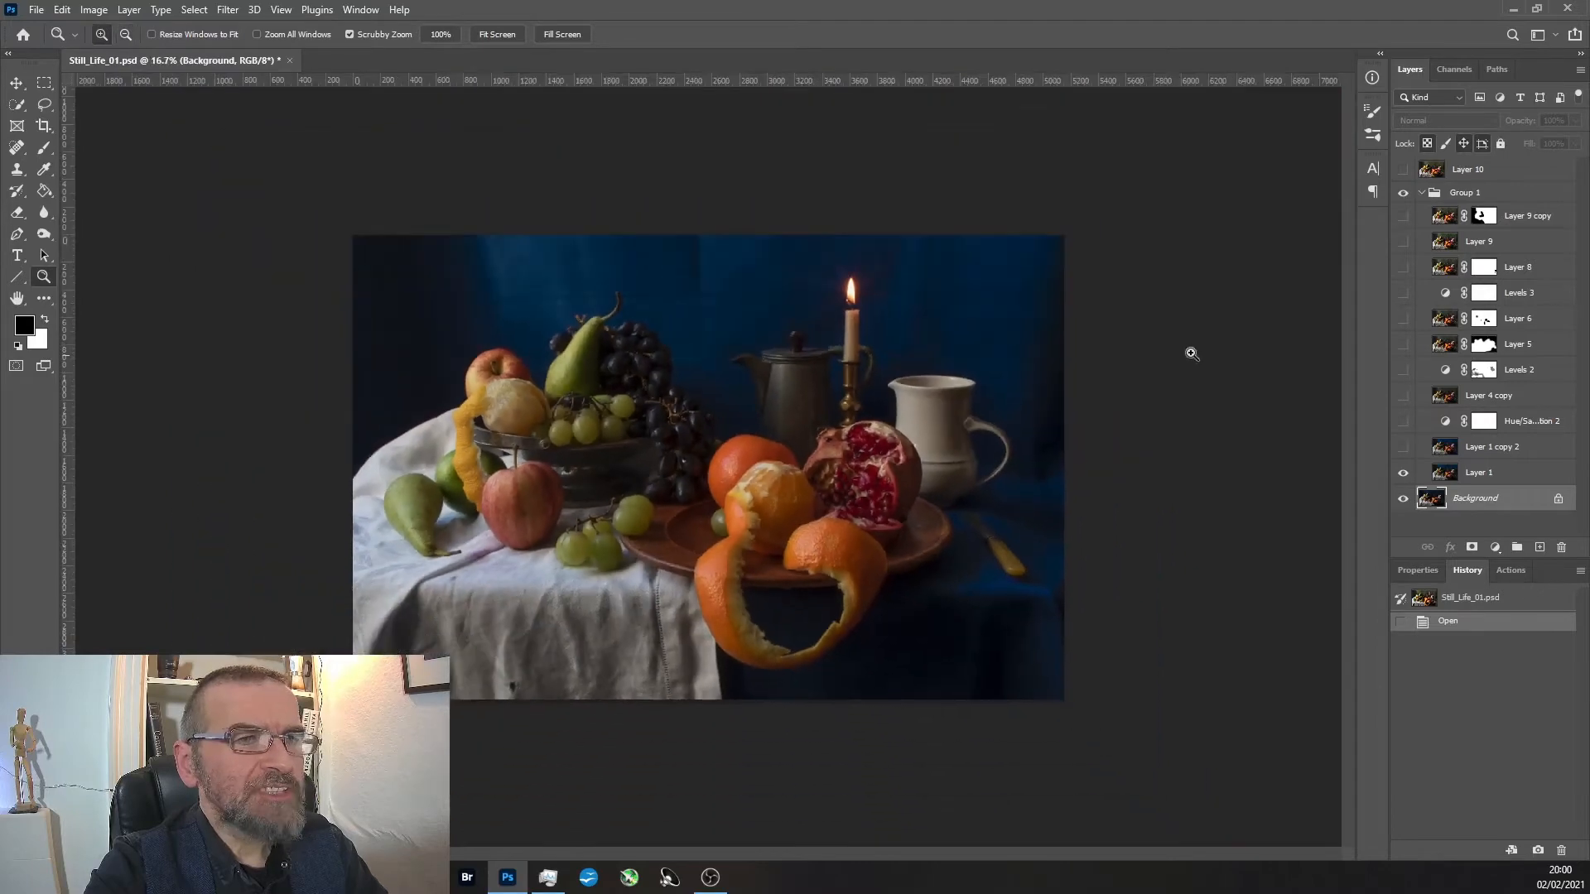
left_click(1402, 447)
left_click(546, 662)
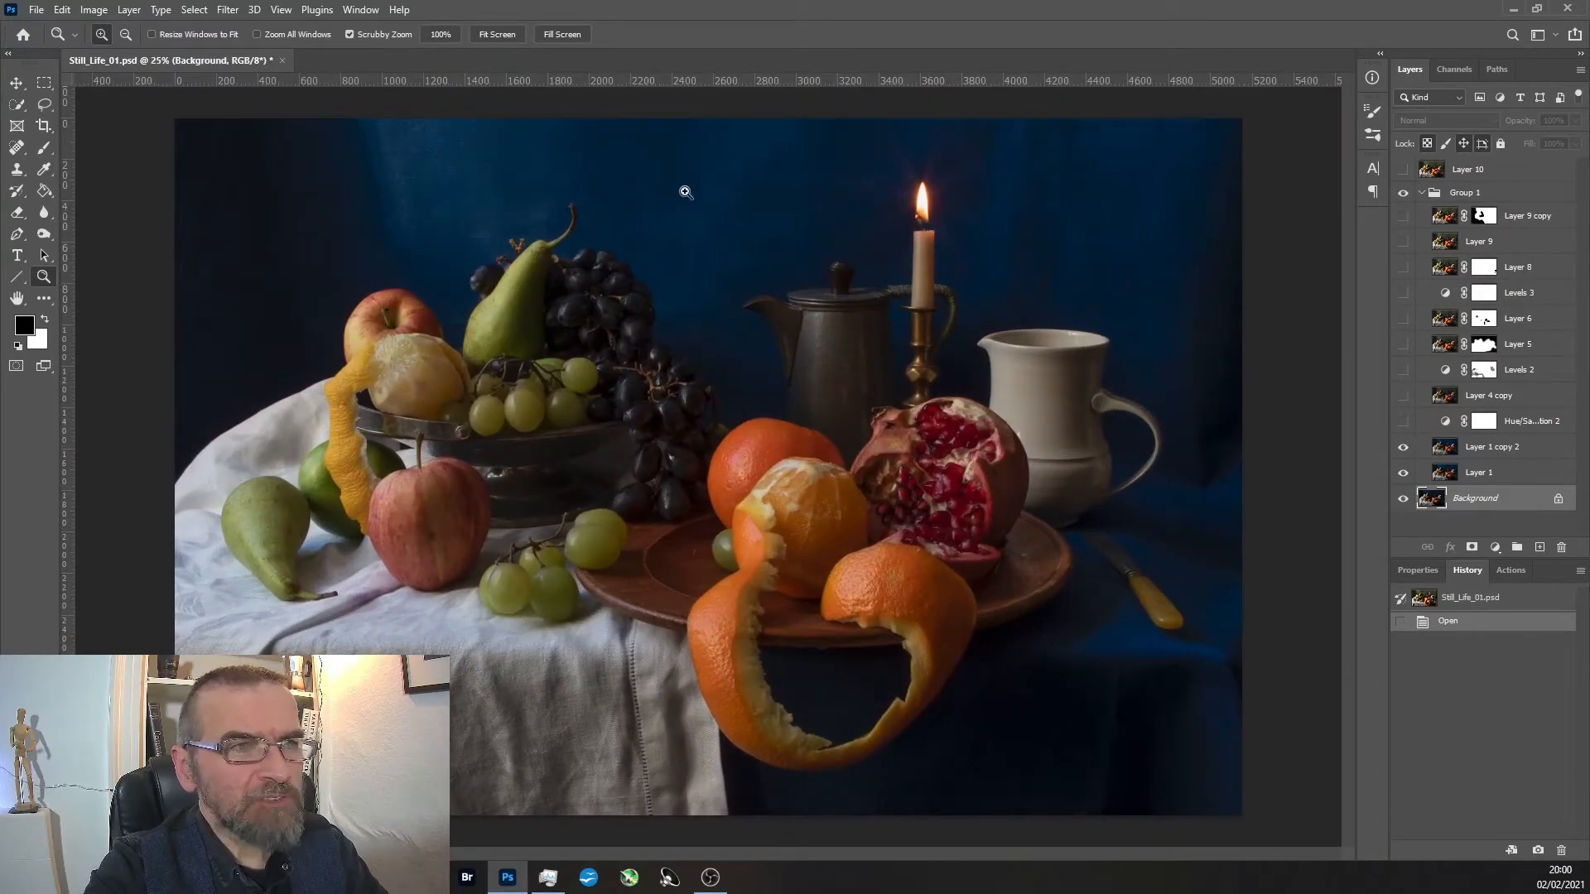
Show the Hue/Saturation 2 adjustment layer, comparing the image with and without it.
left_click(1403, 422)
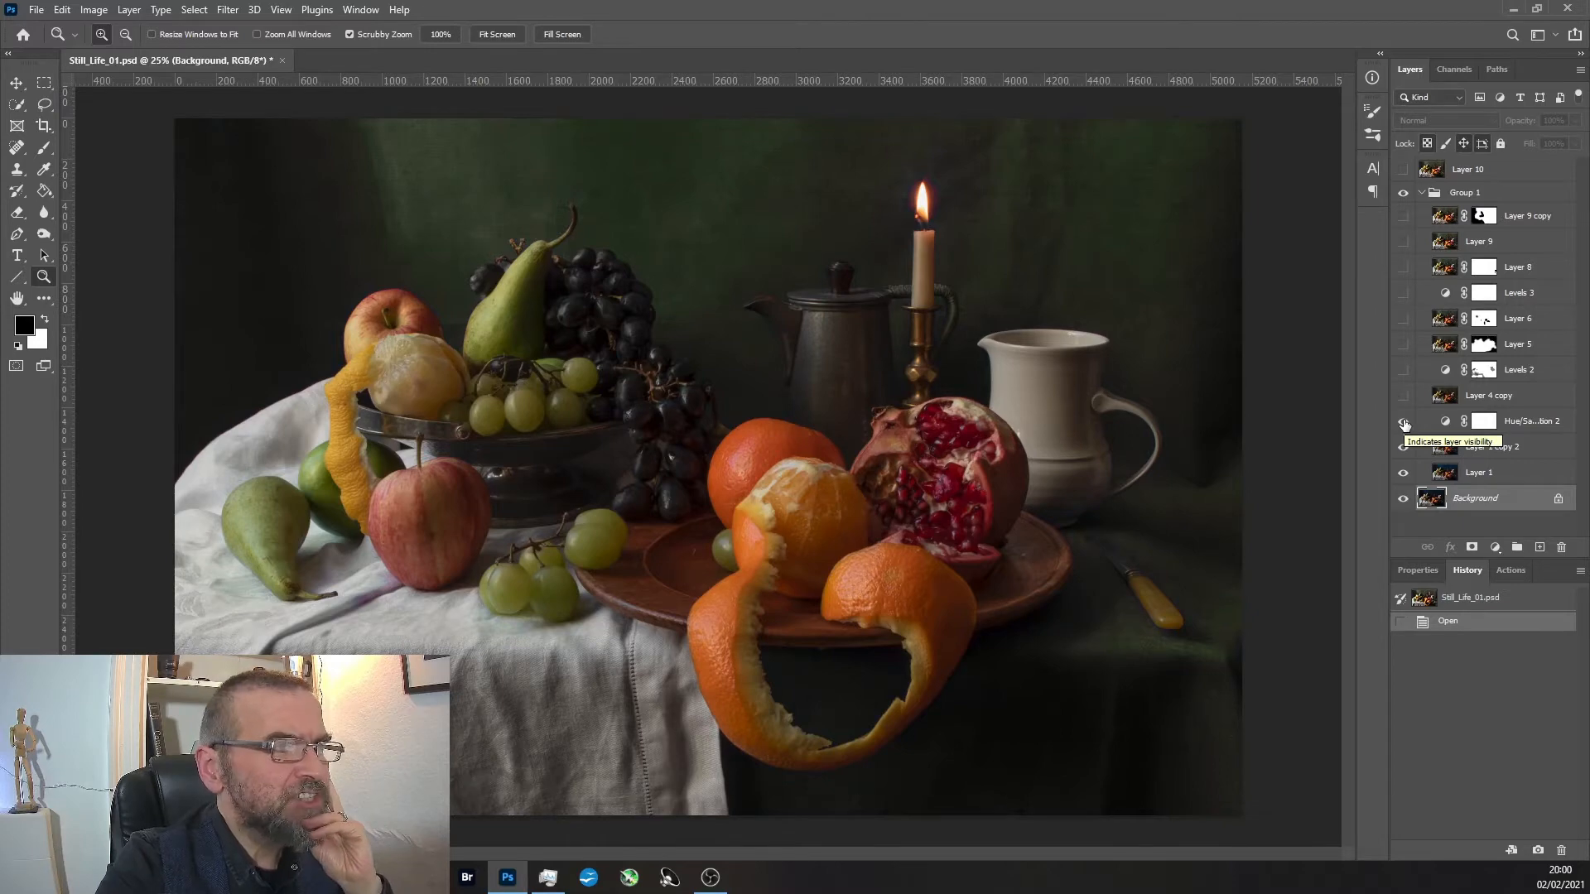
left_click(1404, 422)
left_click(1404, 423)
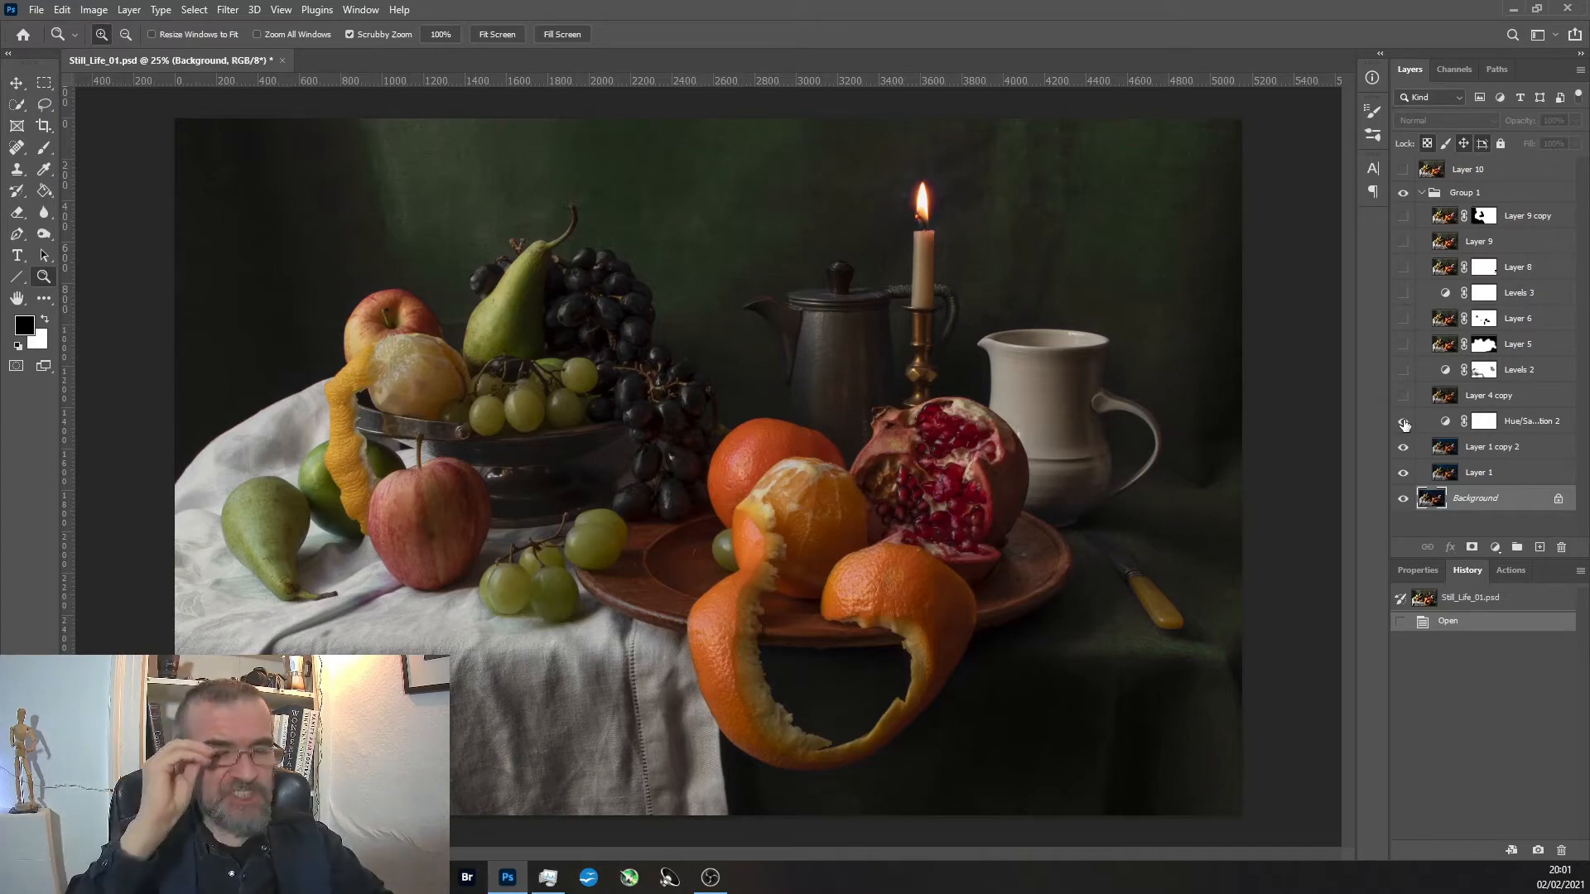
Open the properties of the Hue/Saturation 2 adjustment layer and select its Blues colour range.
left_click(1418, 572)
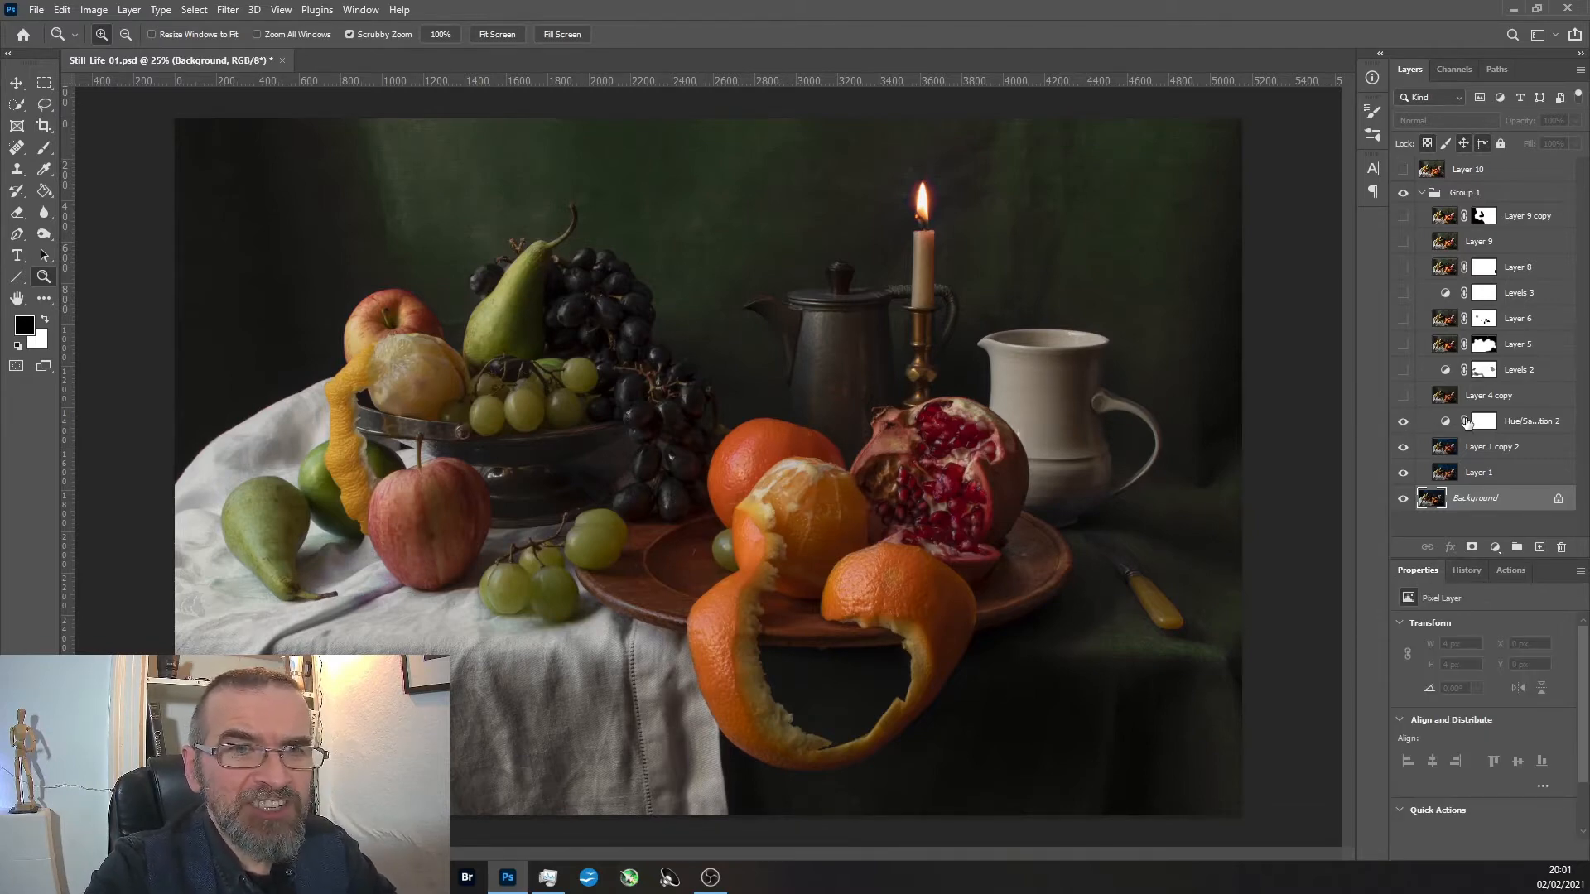
left_click(1445, 424)
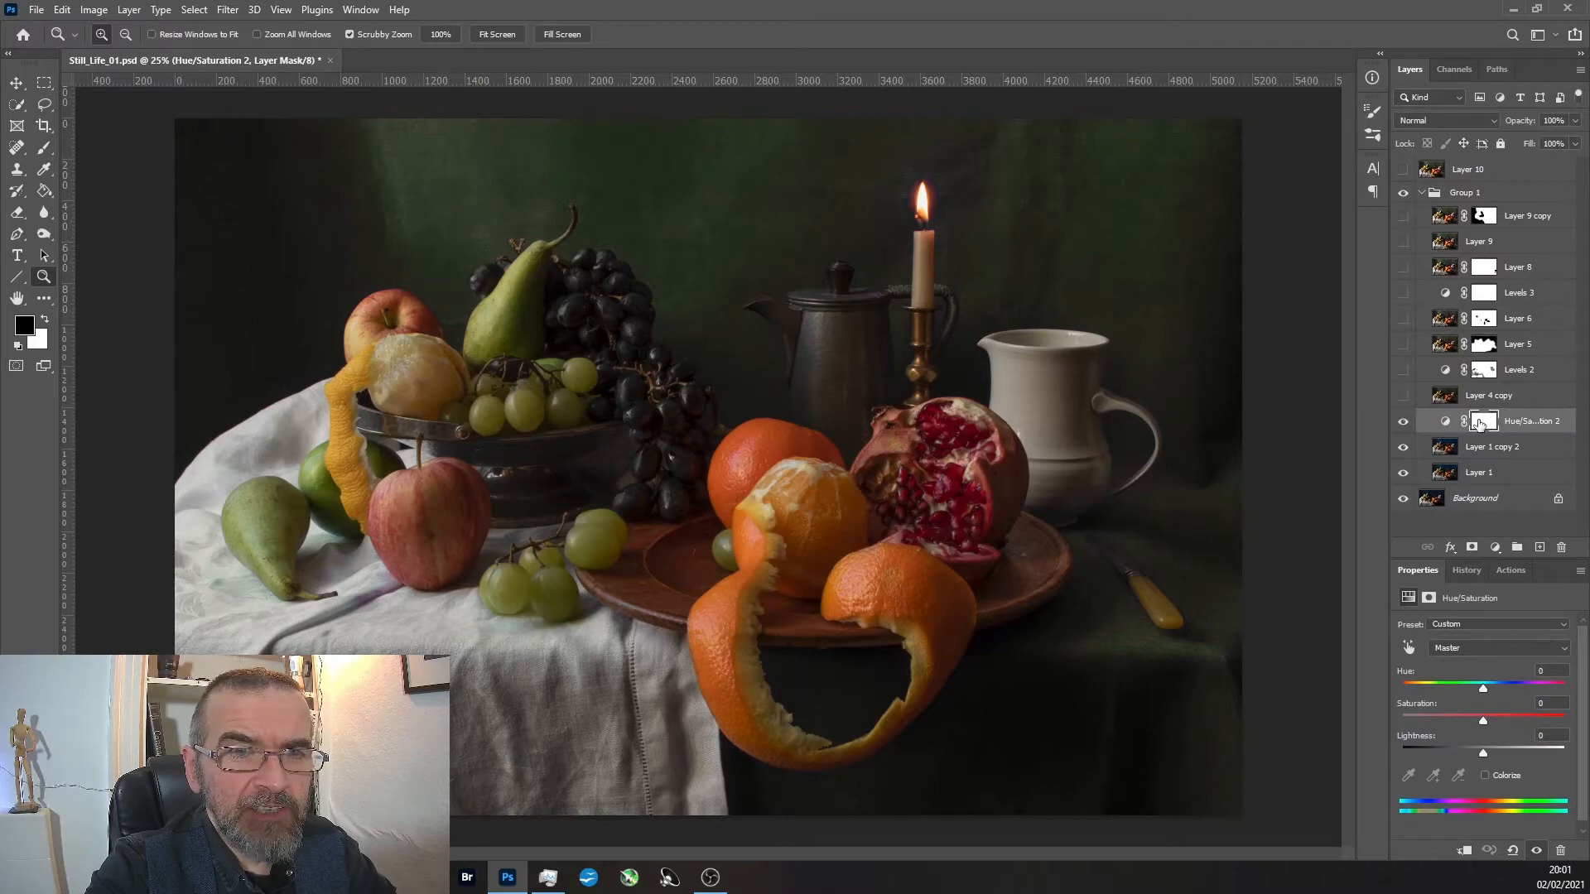
left_click(1564, 647)
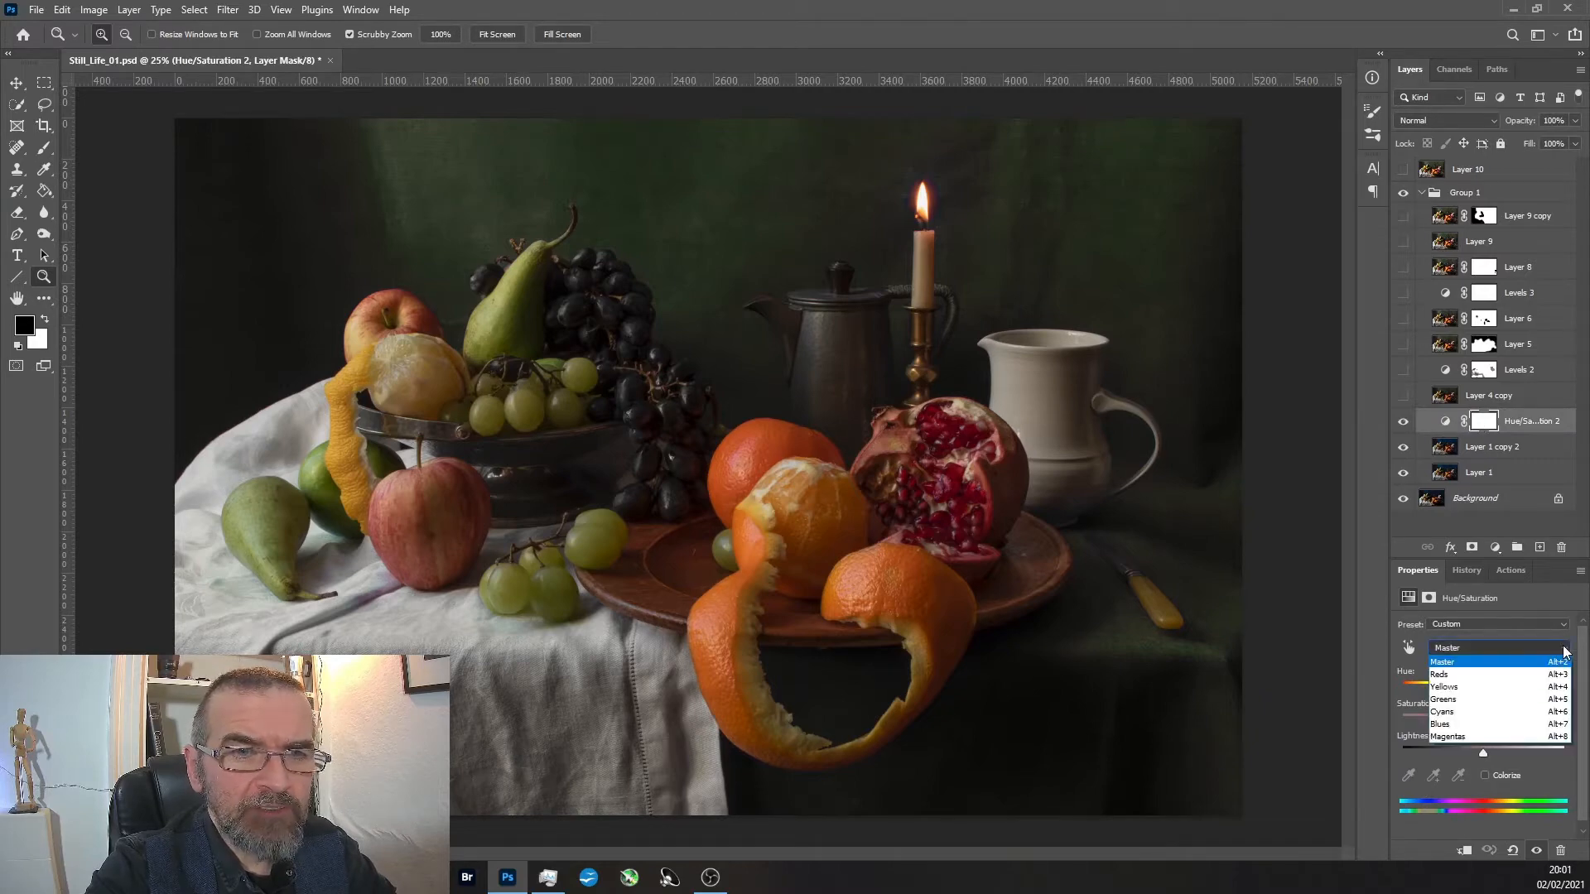
left_click(1533, 725)
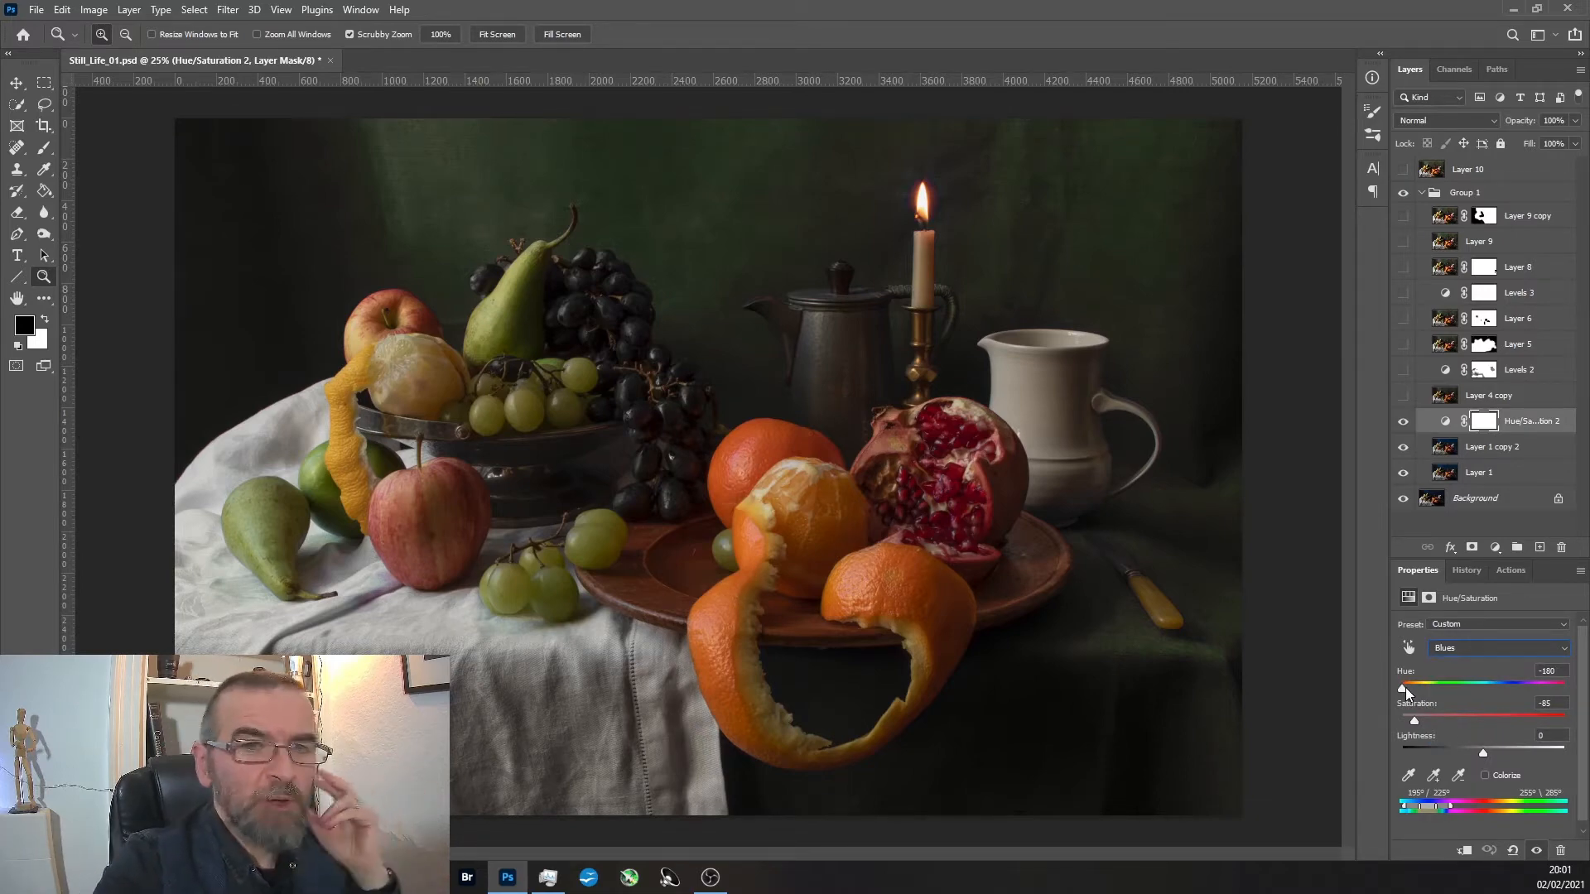
Try other backdrop colours by shifting the Blues hue to -62, -4 and +180, raising saturation to +47.
left_click_drag(1403, 687, 1457, 722)
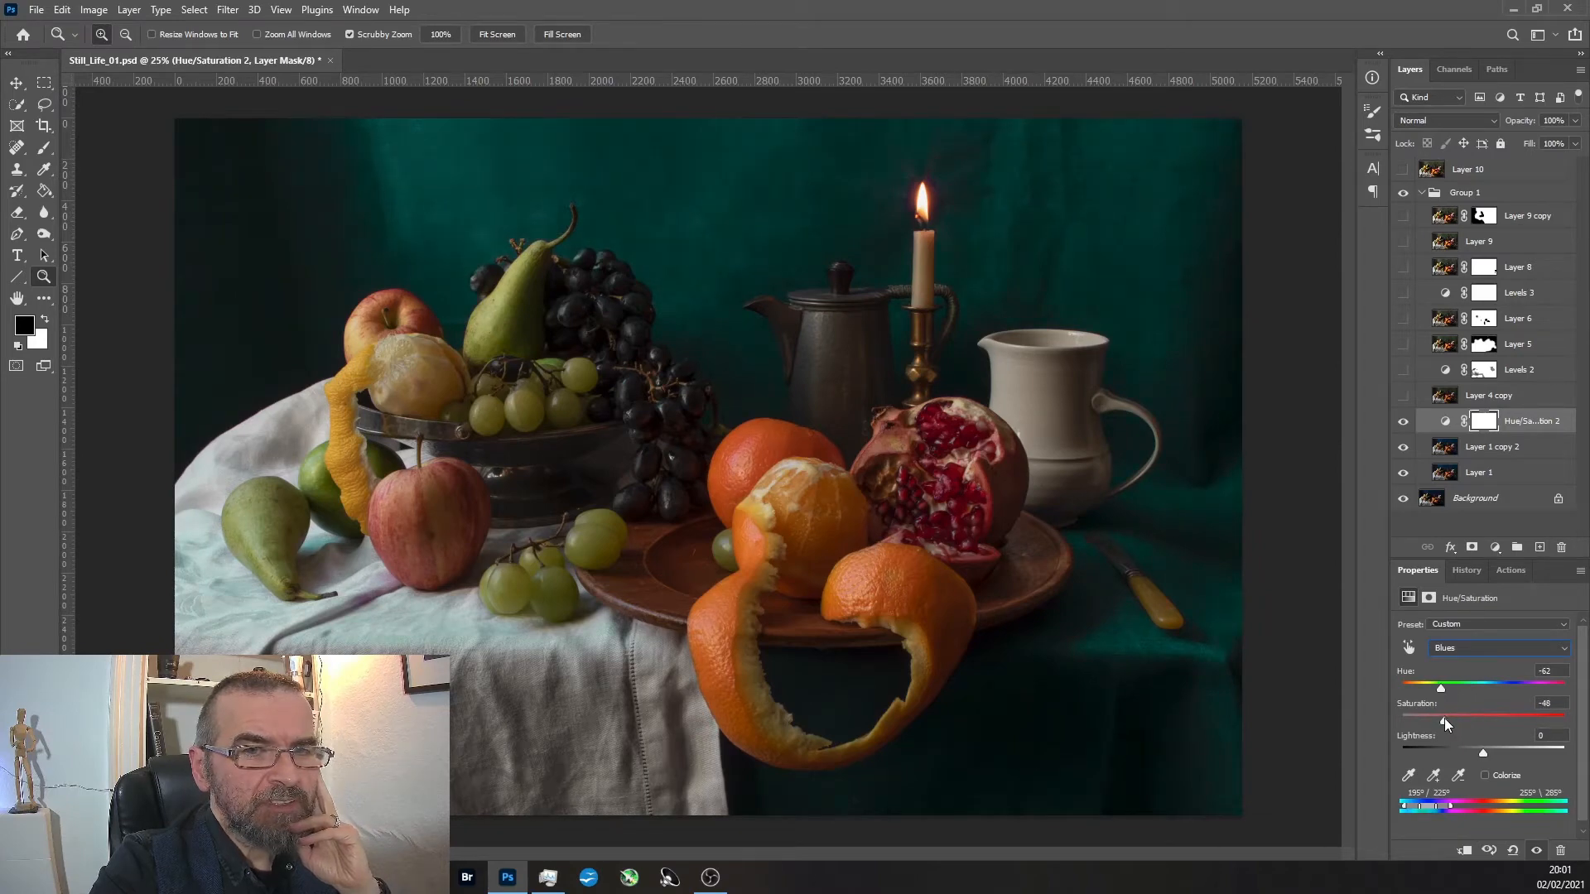
left_click_drag(1444, 689, 1485, 688)
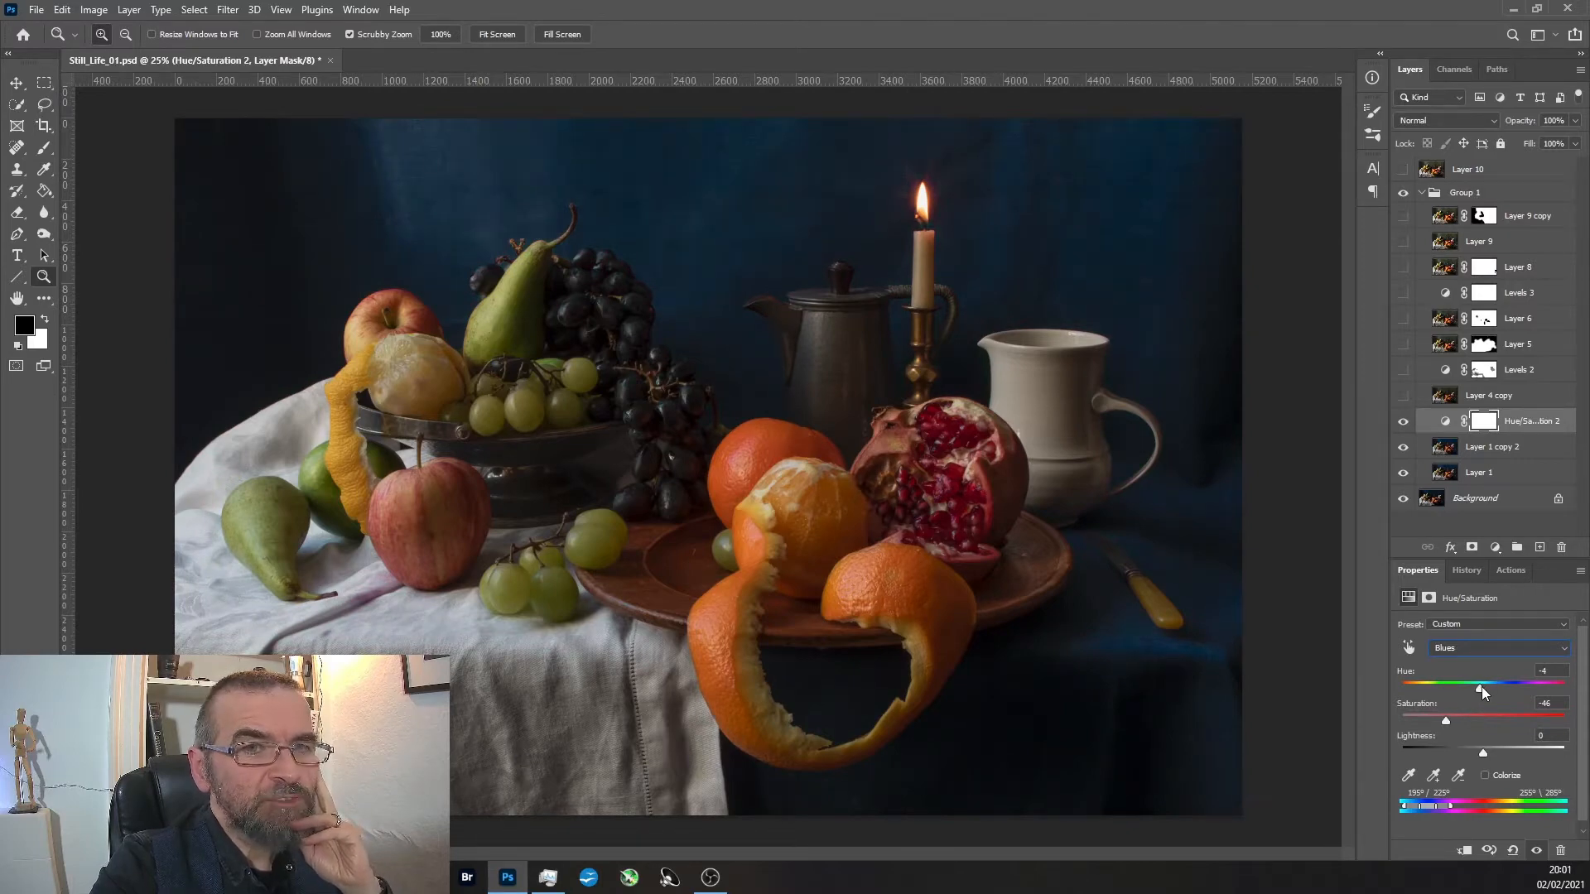
left_click_drag(1532, 688, 1588, 680)
left_click_drag(1445, 719, 1469, 722)
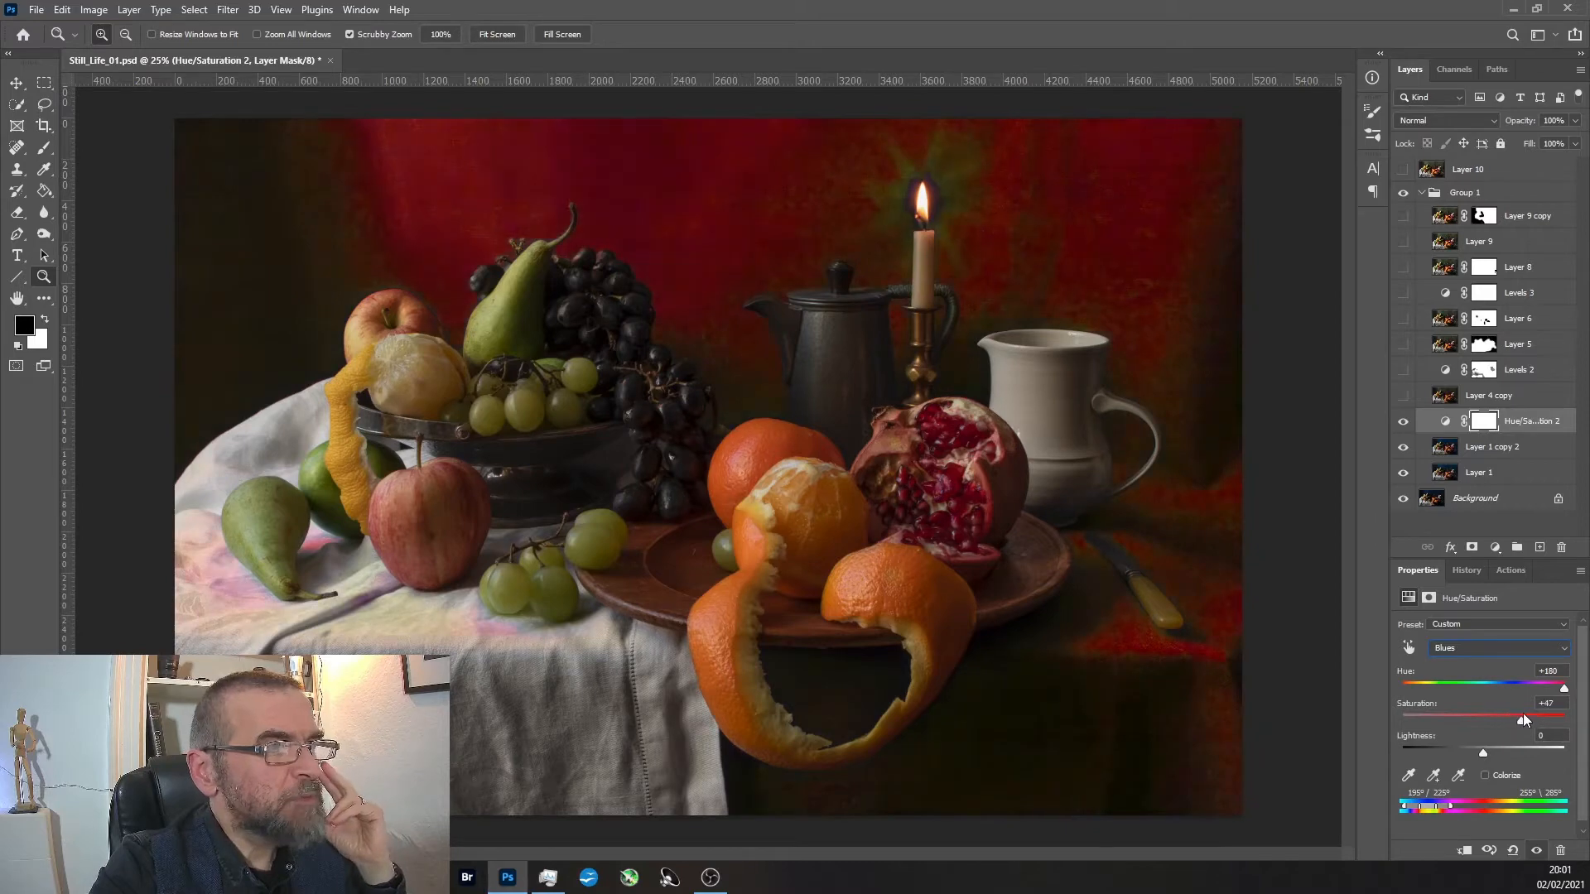
Give the backdrop a muted green by setting the Blues hue to -180 and saturation to -83.
left_click_drag(1530, 711, 1457, 717)
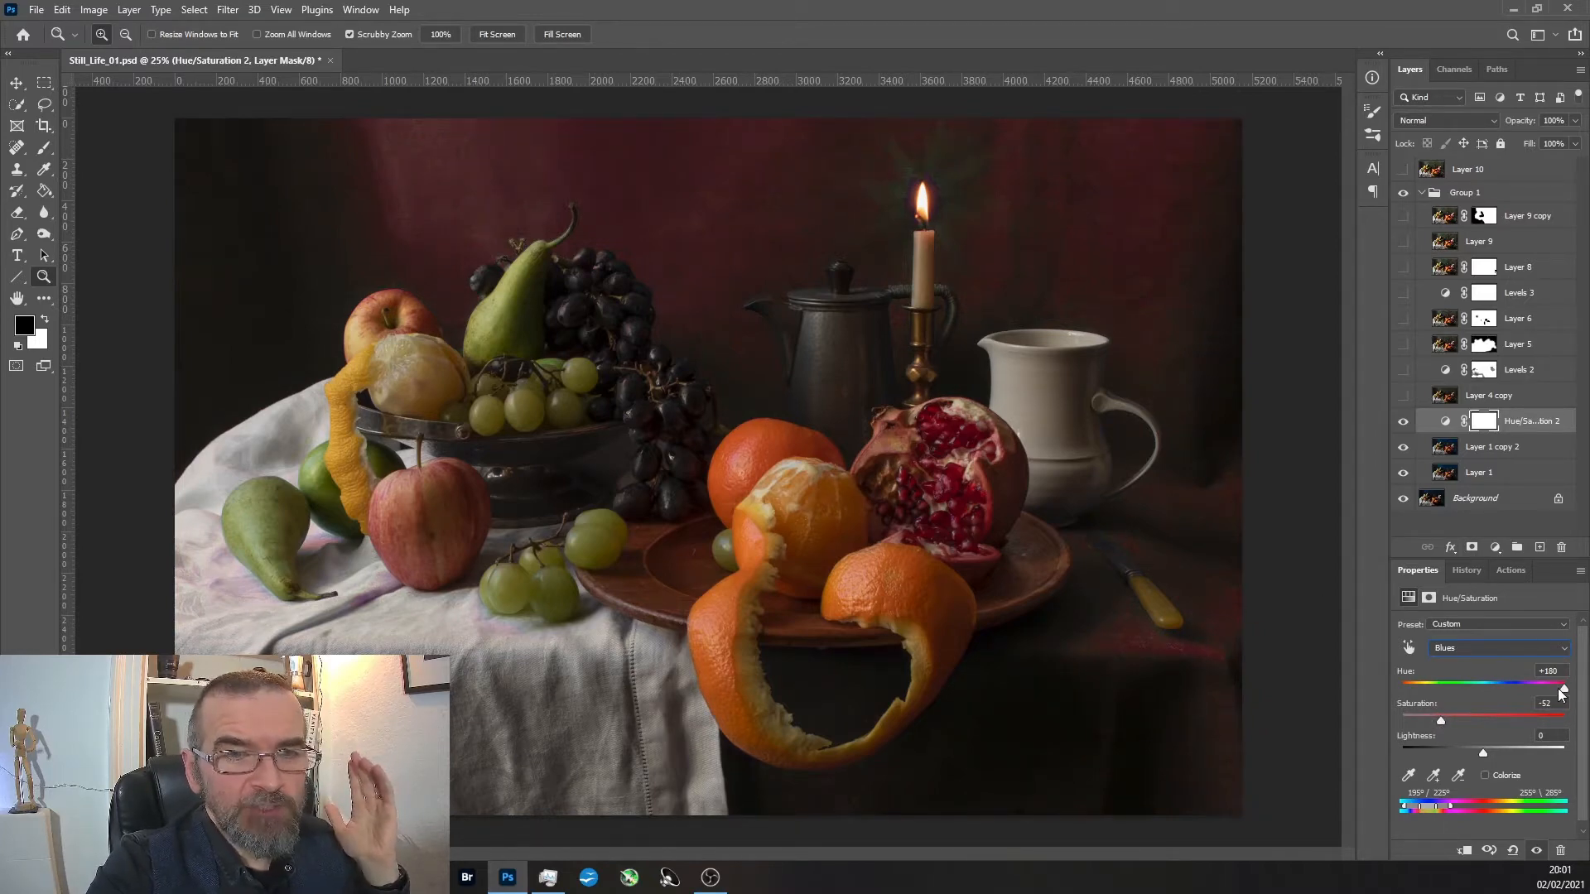
left_click_drag(1573, 690, 1570, 690)
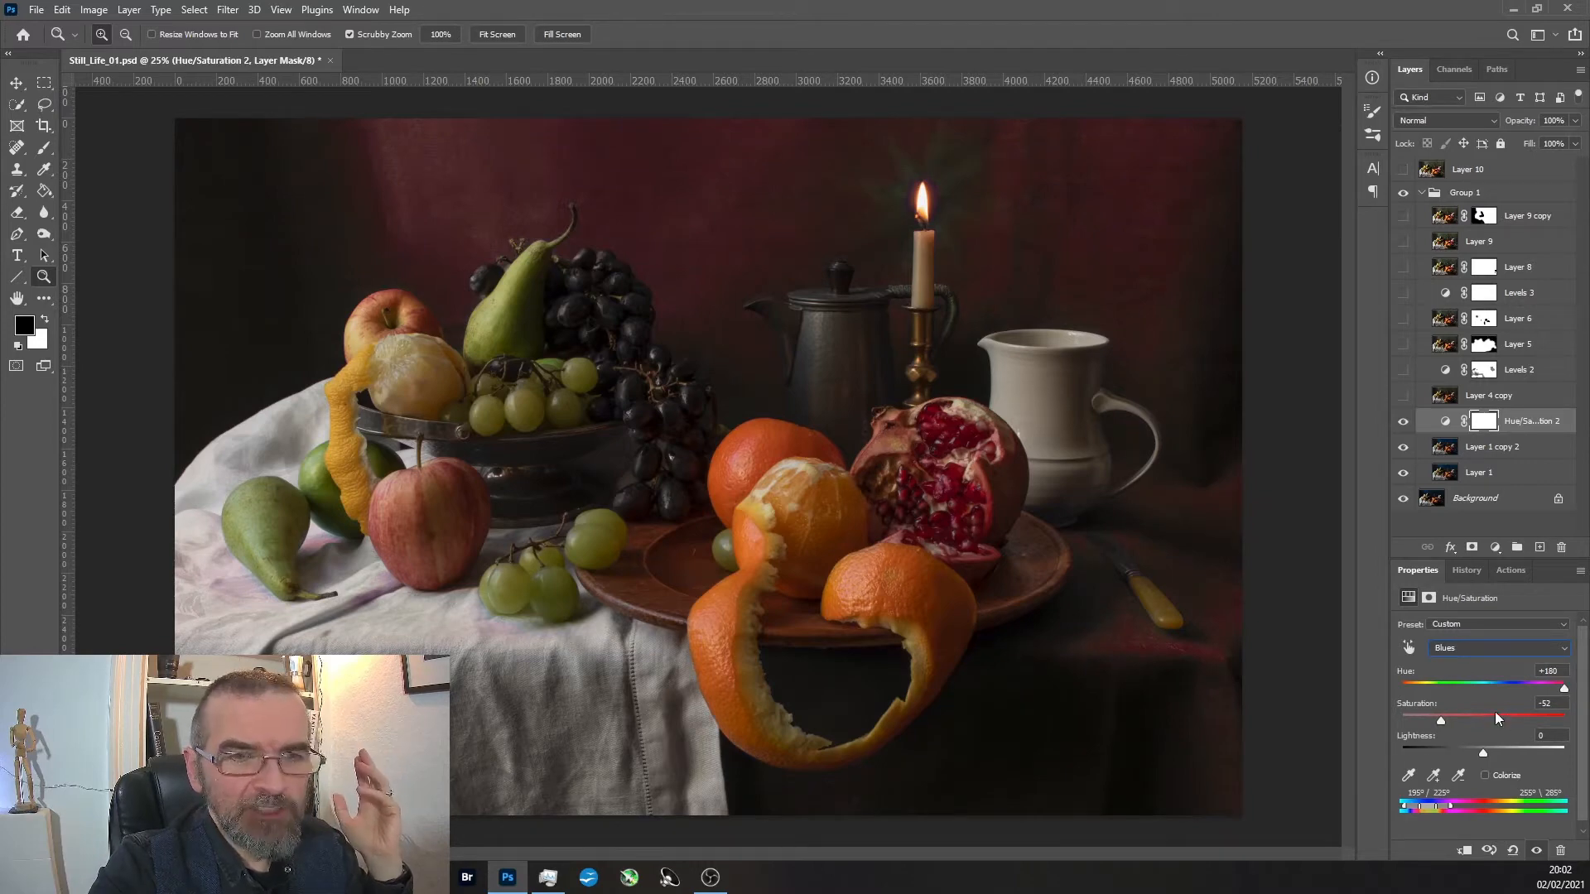
left_click_drag(1564, 690, 1348, 684)
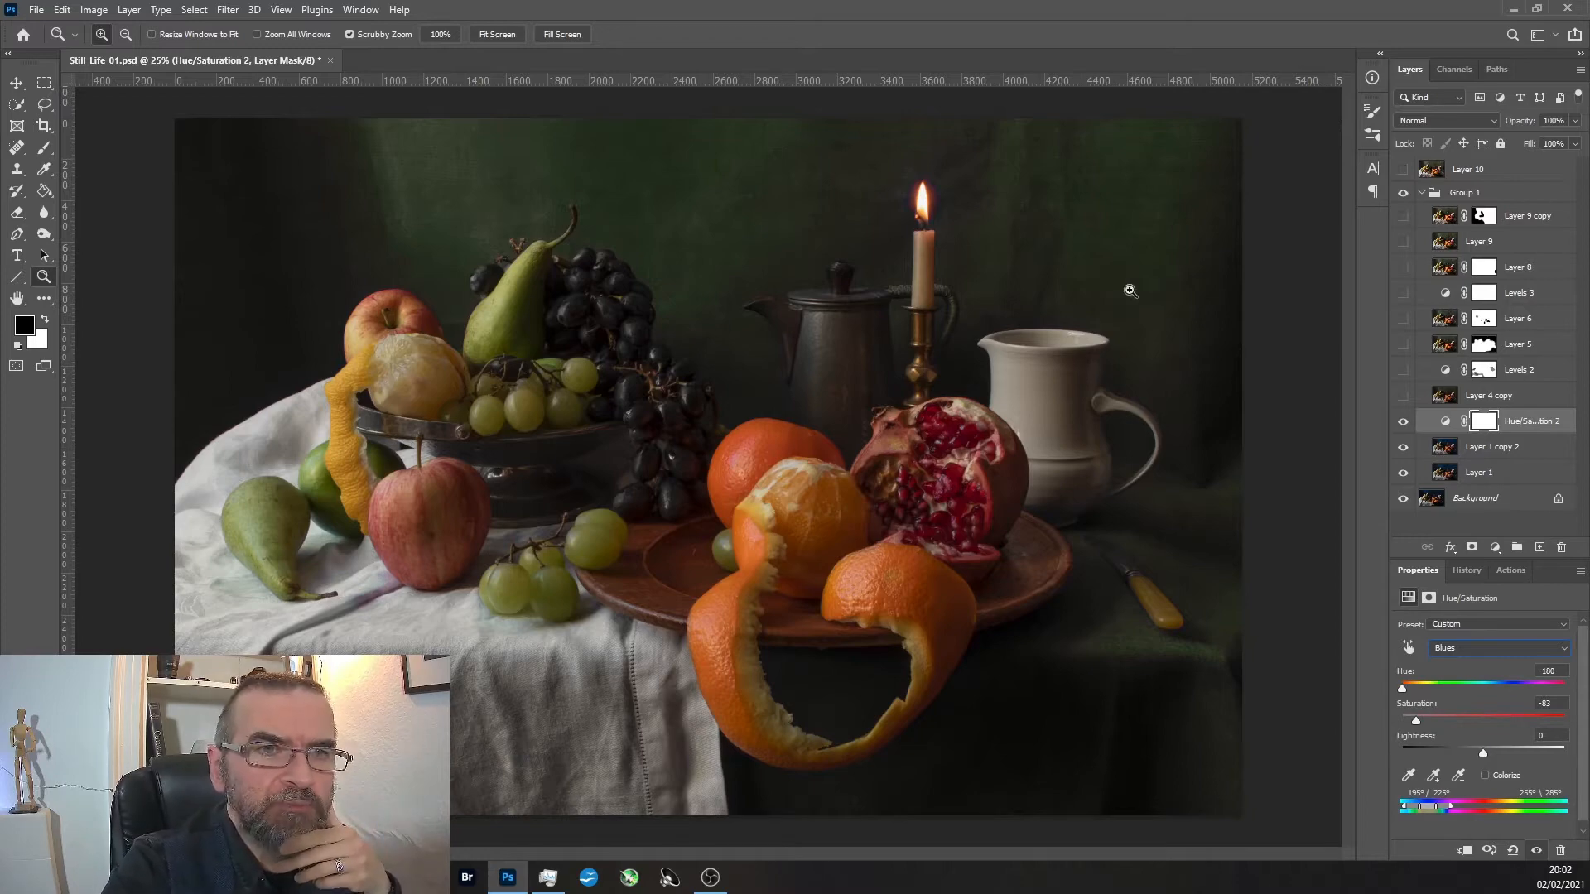
Show Layer 4 copy, switching its visibility off and on to compare its effect on the whole image.
left_click(1404, 396)
left_click(1407, 397)
left_click(1408, 397)
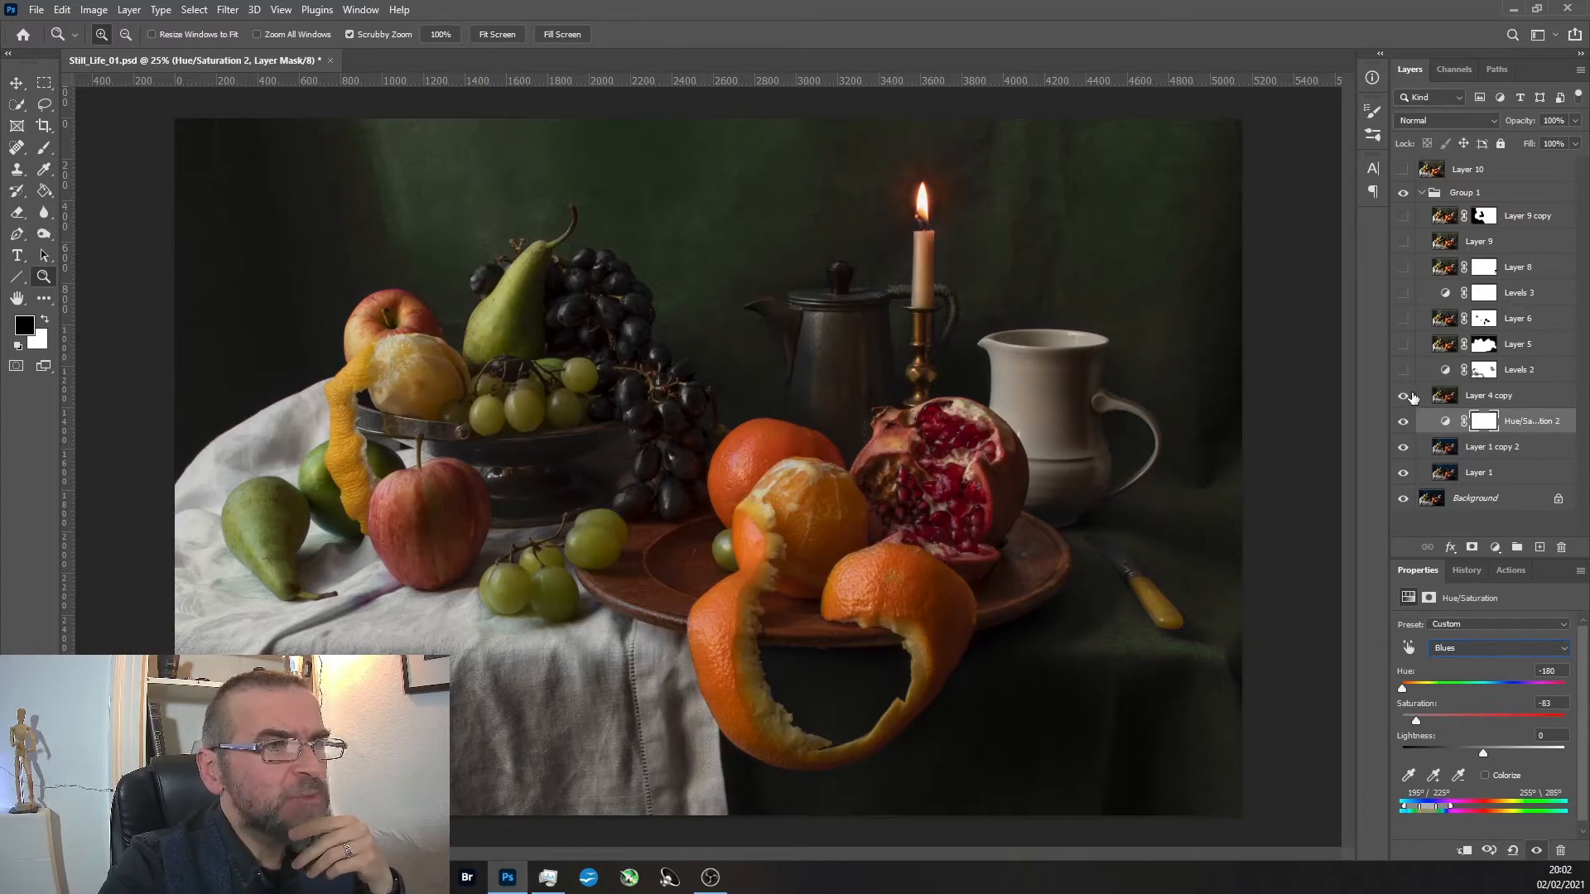
left_click(1405, 396)
left_click(1412, 397)
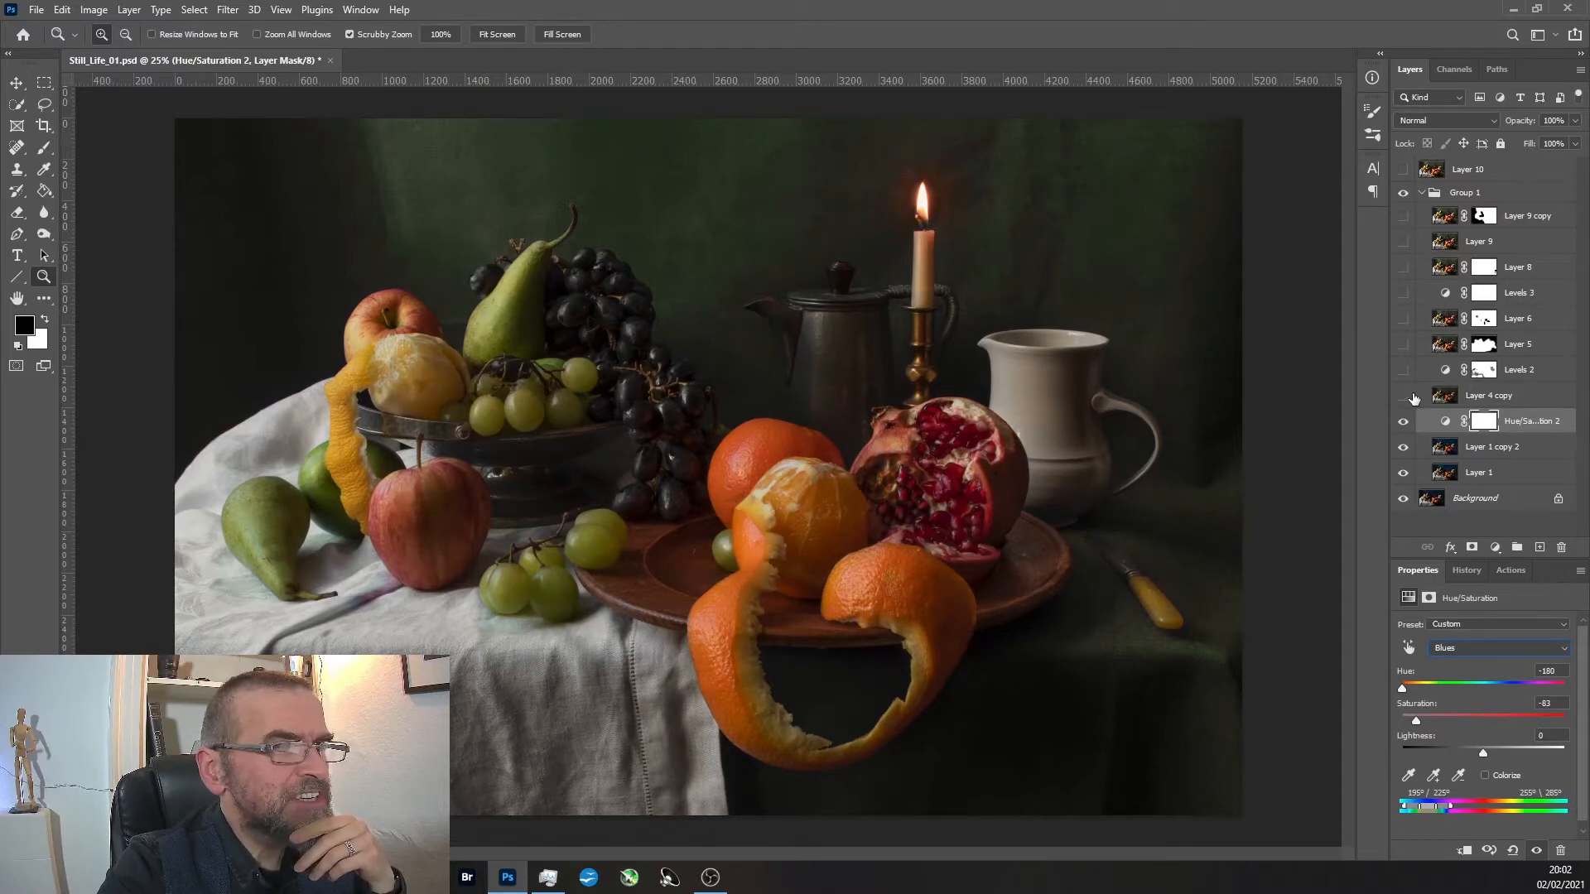
left_click(1414, 399)
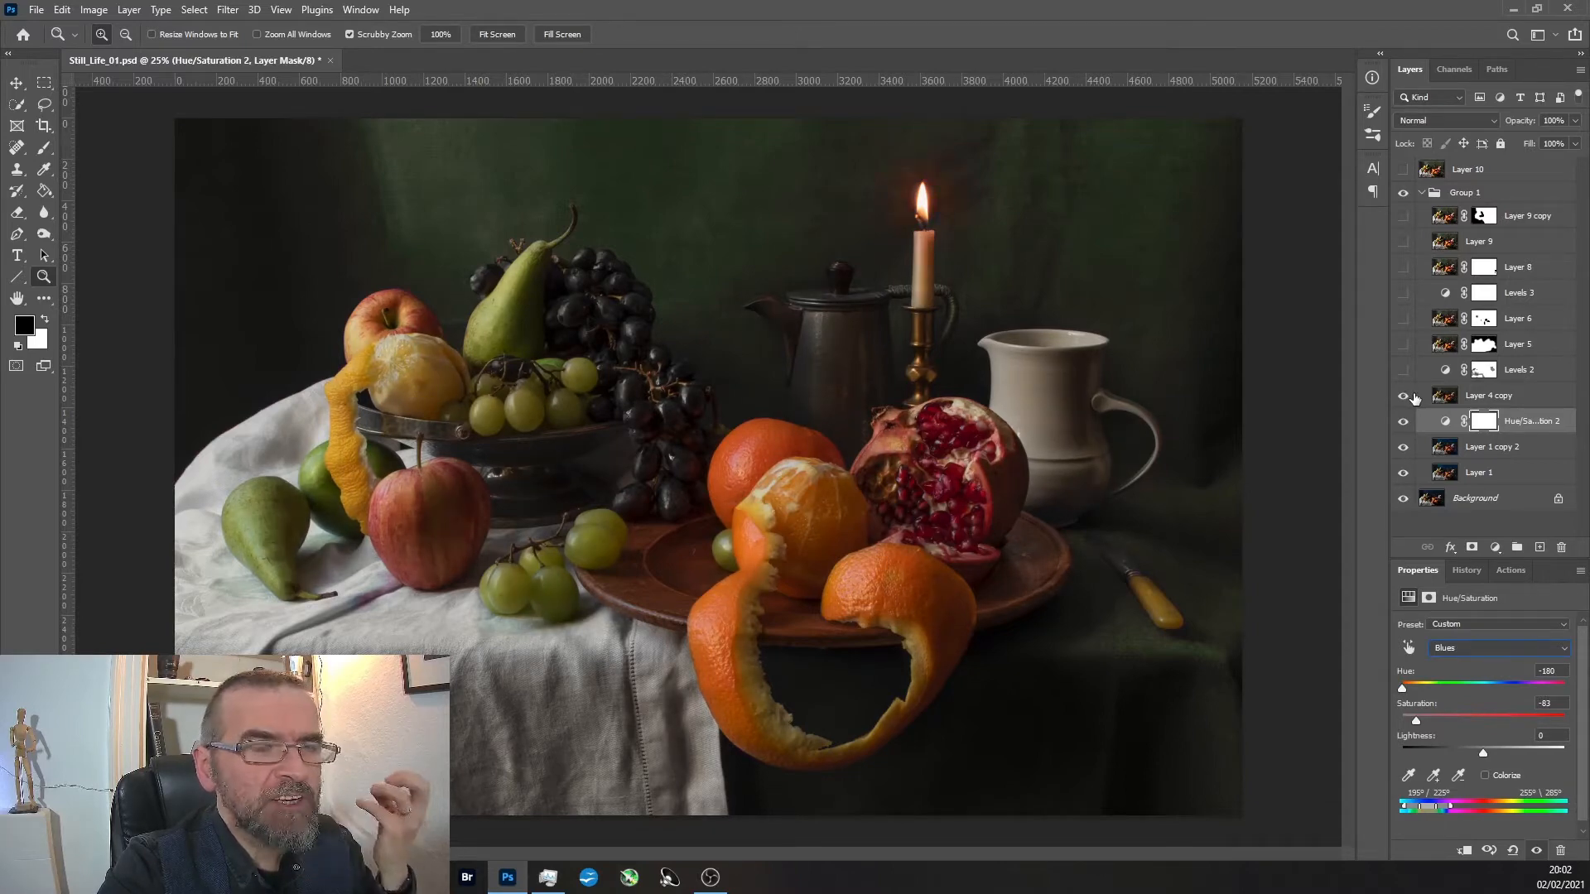
left_click(1409, 401)
left_click(1405, 400)
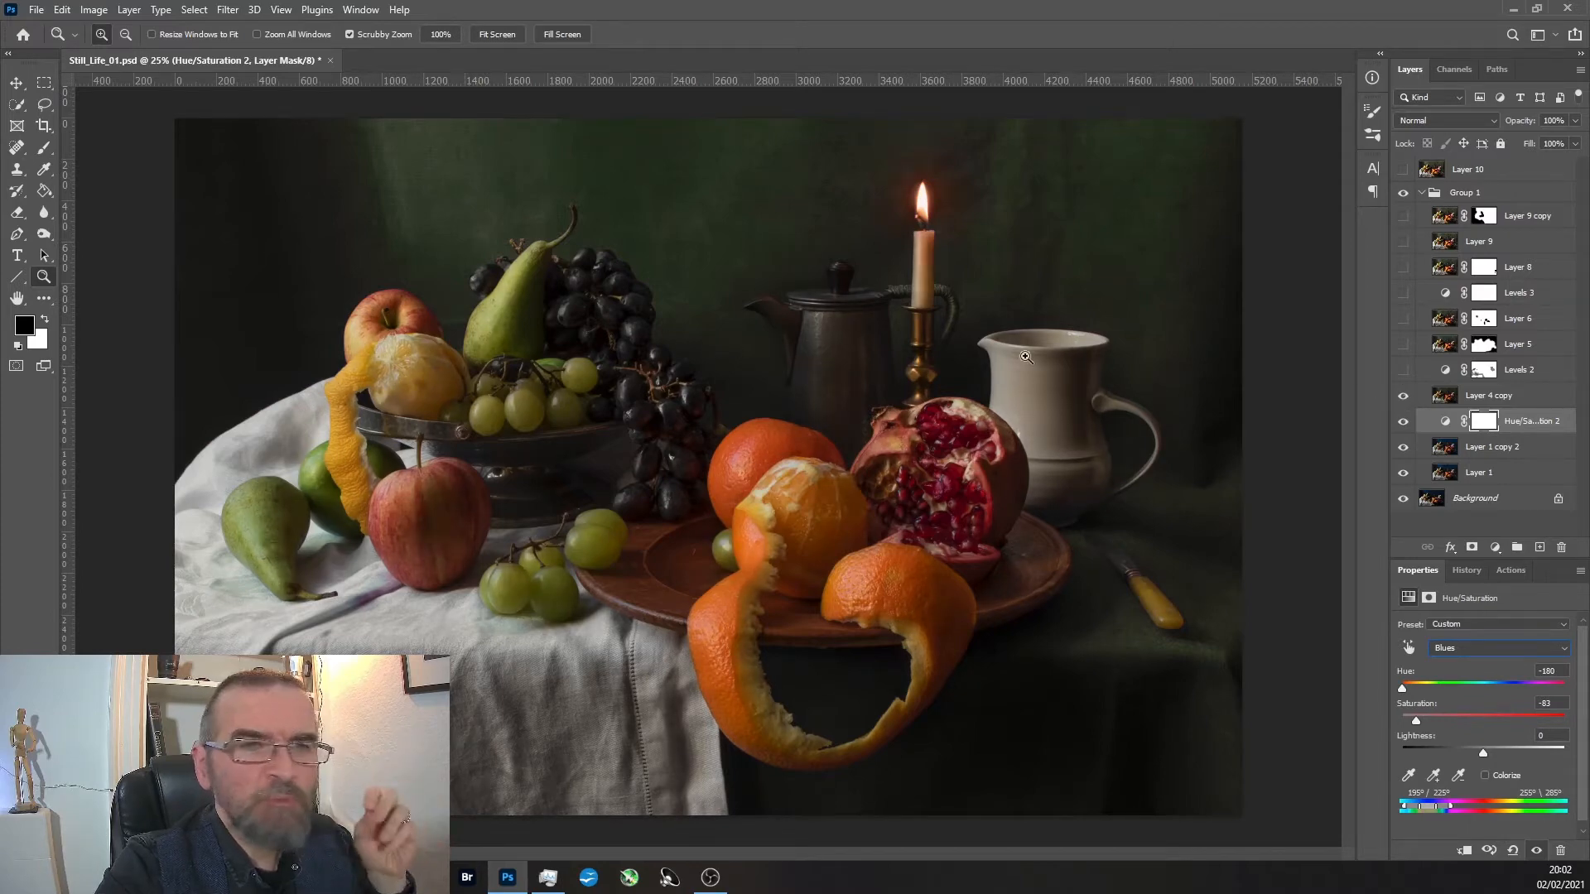
Show Levels 2, Layer 5 and Layer 6, comparing the image with and without Layer 6.
left_click(1402, 370)
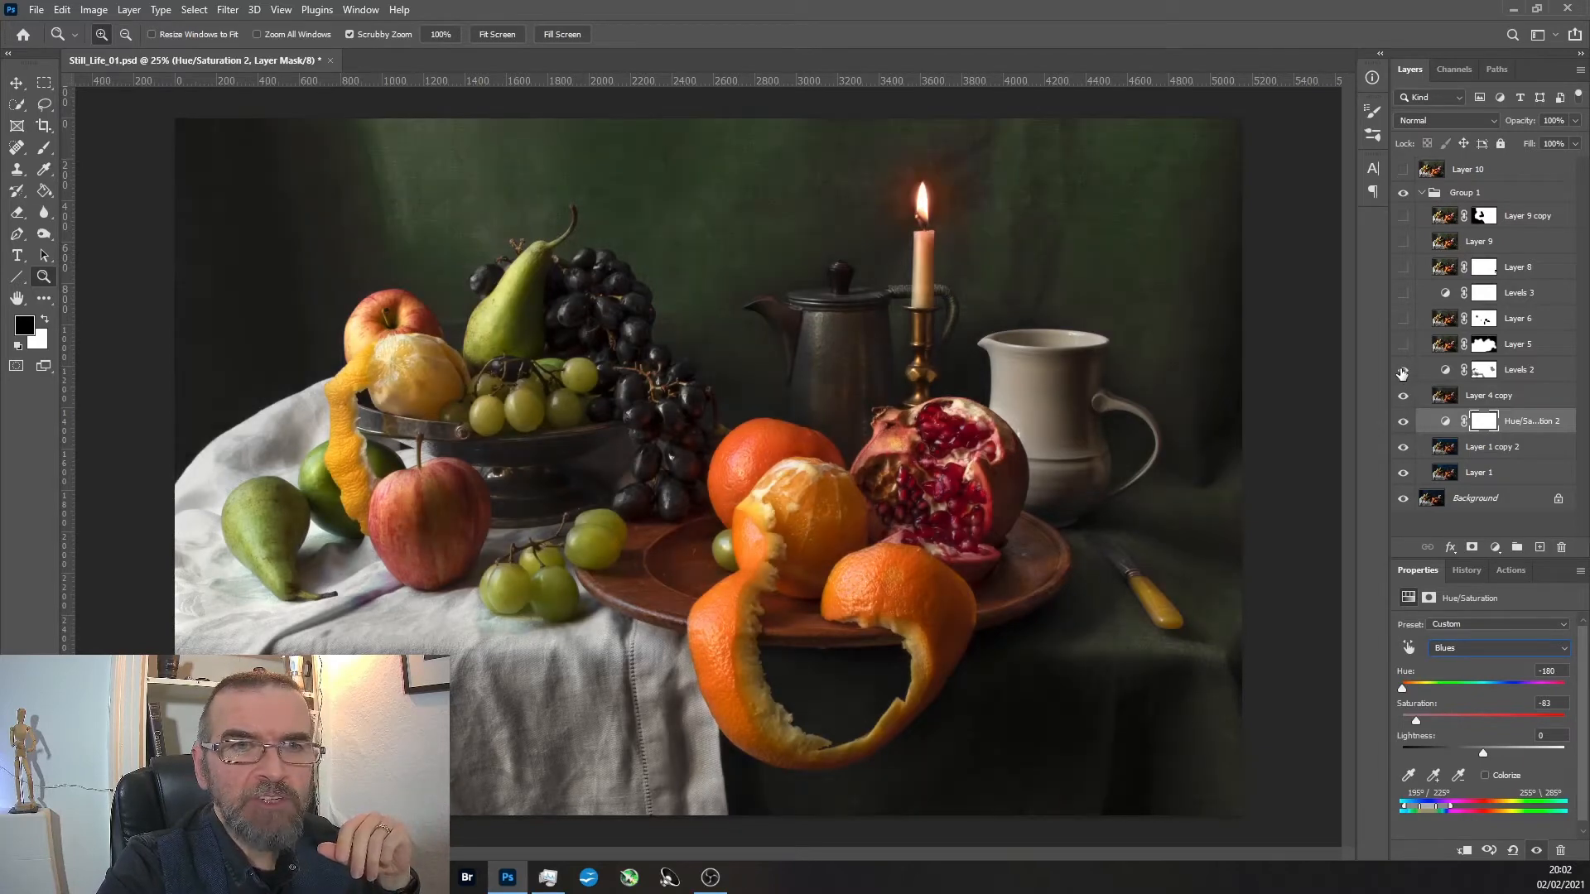
left_click(1404, 321)
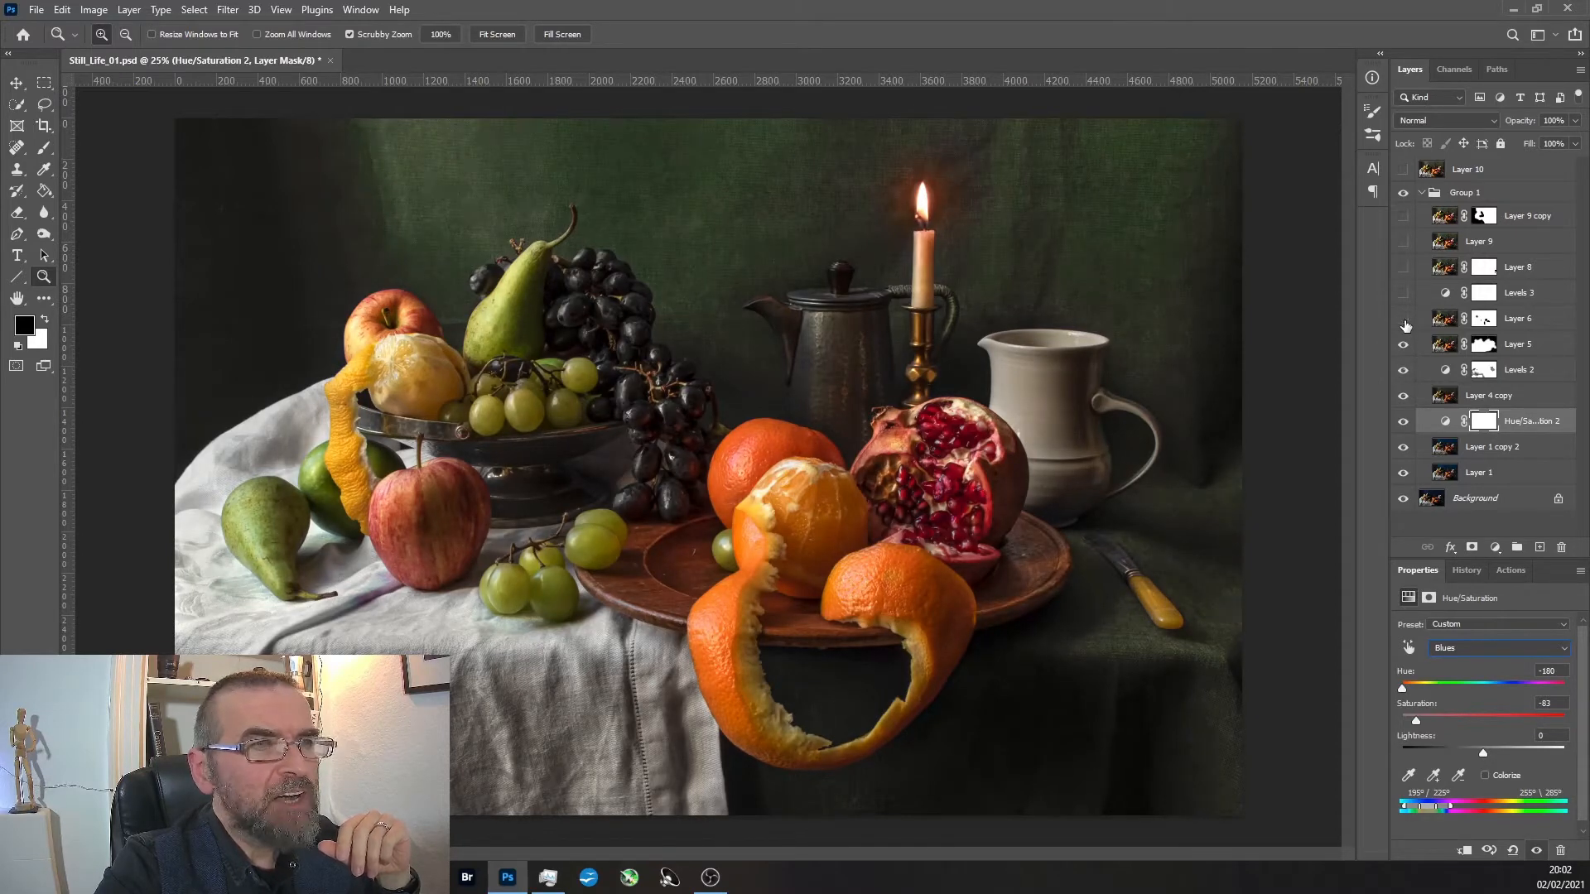
left_click(1404, 321)
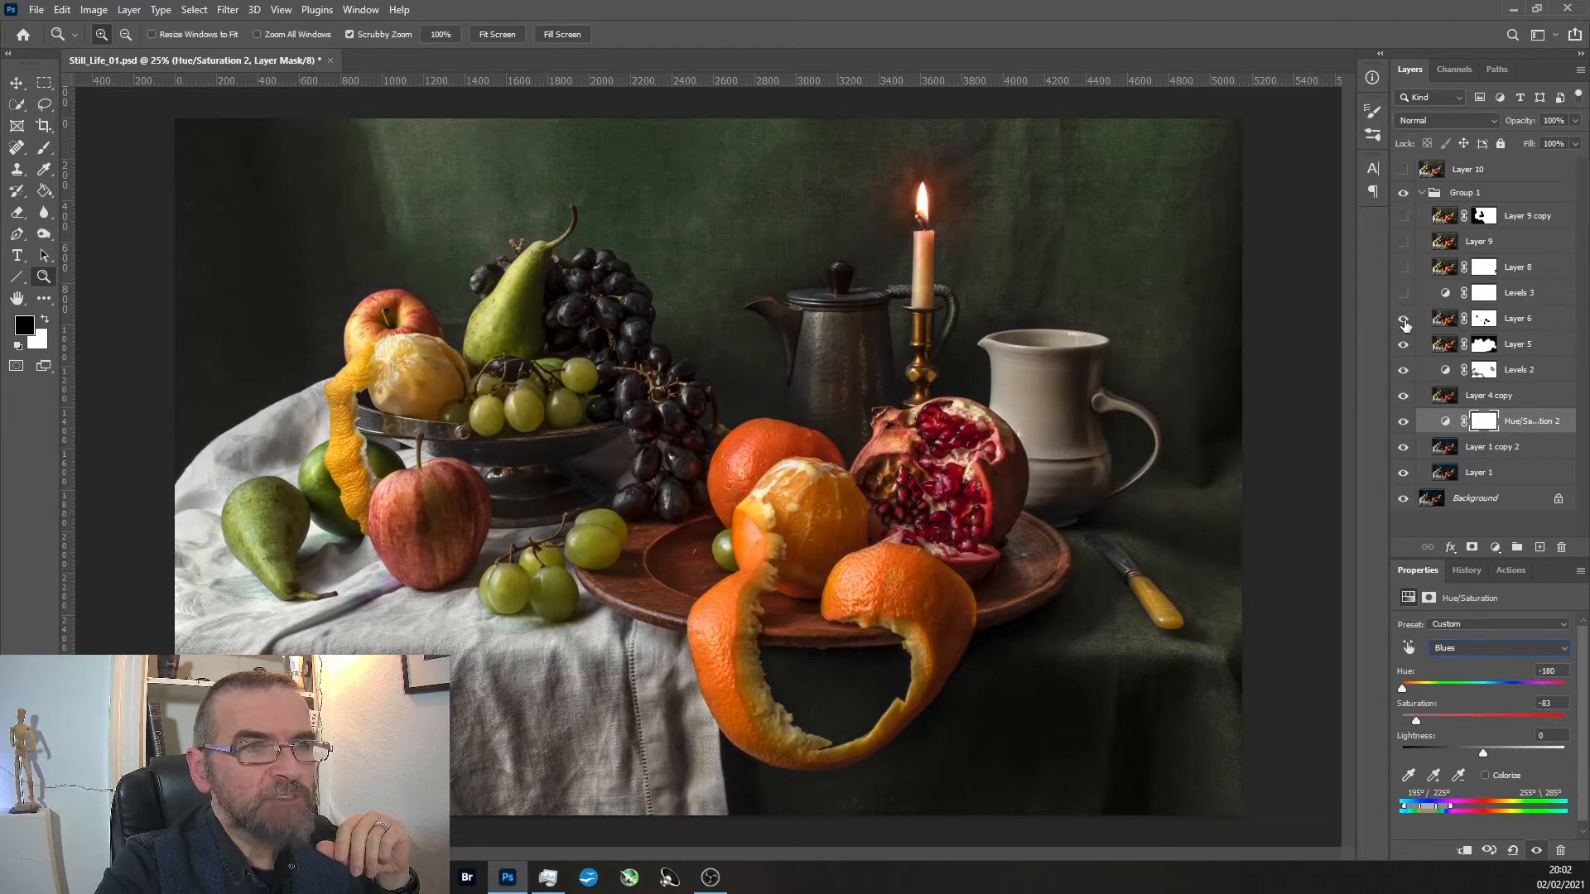
left_click(1404, 322)
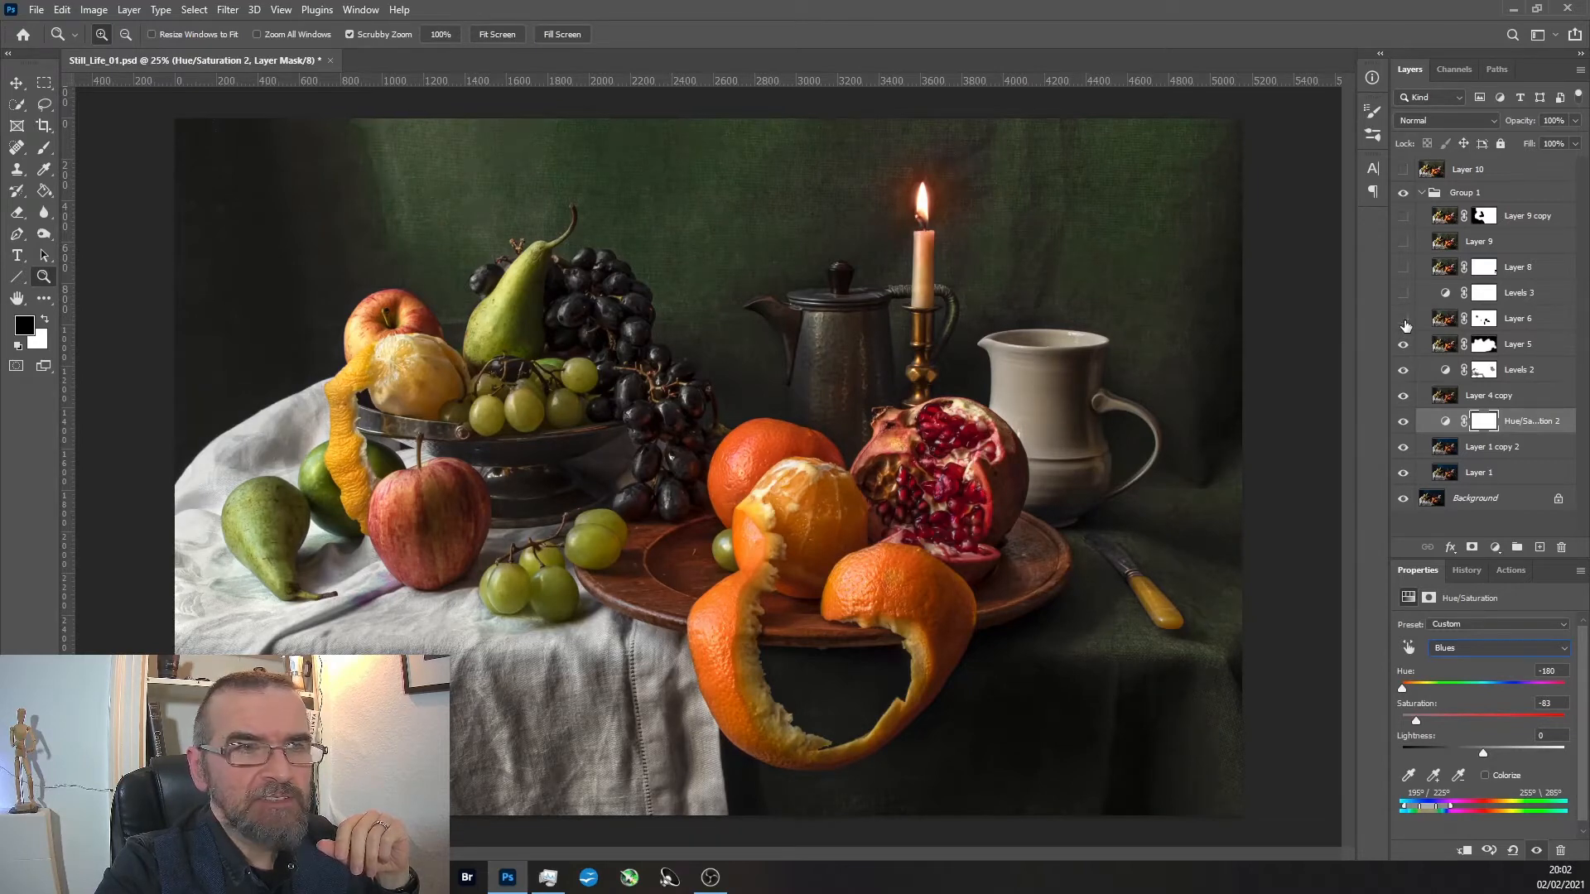
left_click(1404, 321)
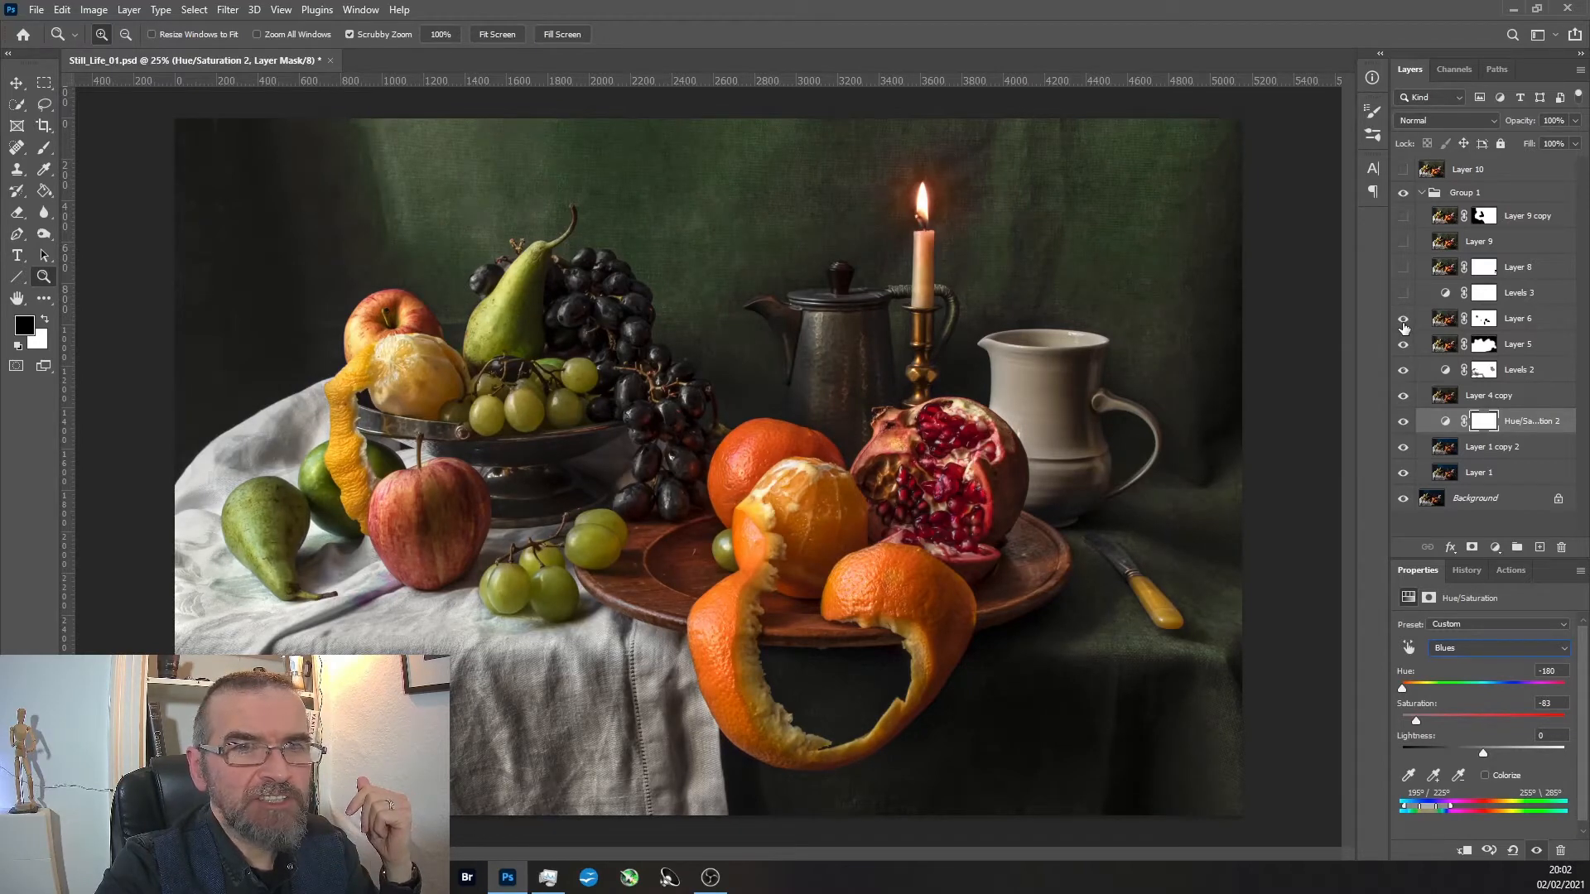
Show Levels 3 and Layer 8, comparing Layer 8's effect on the green cloth around the knife.
left_click(1402, 294)
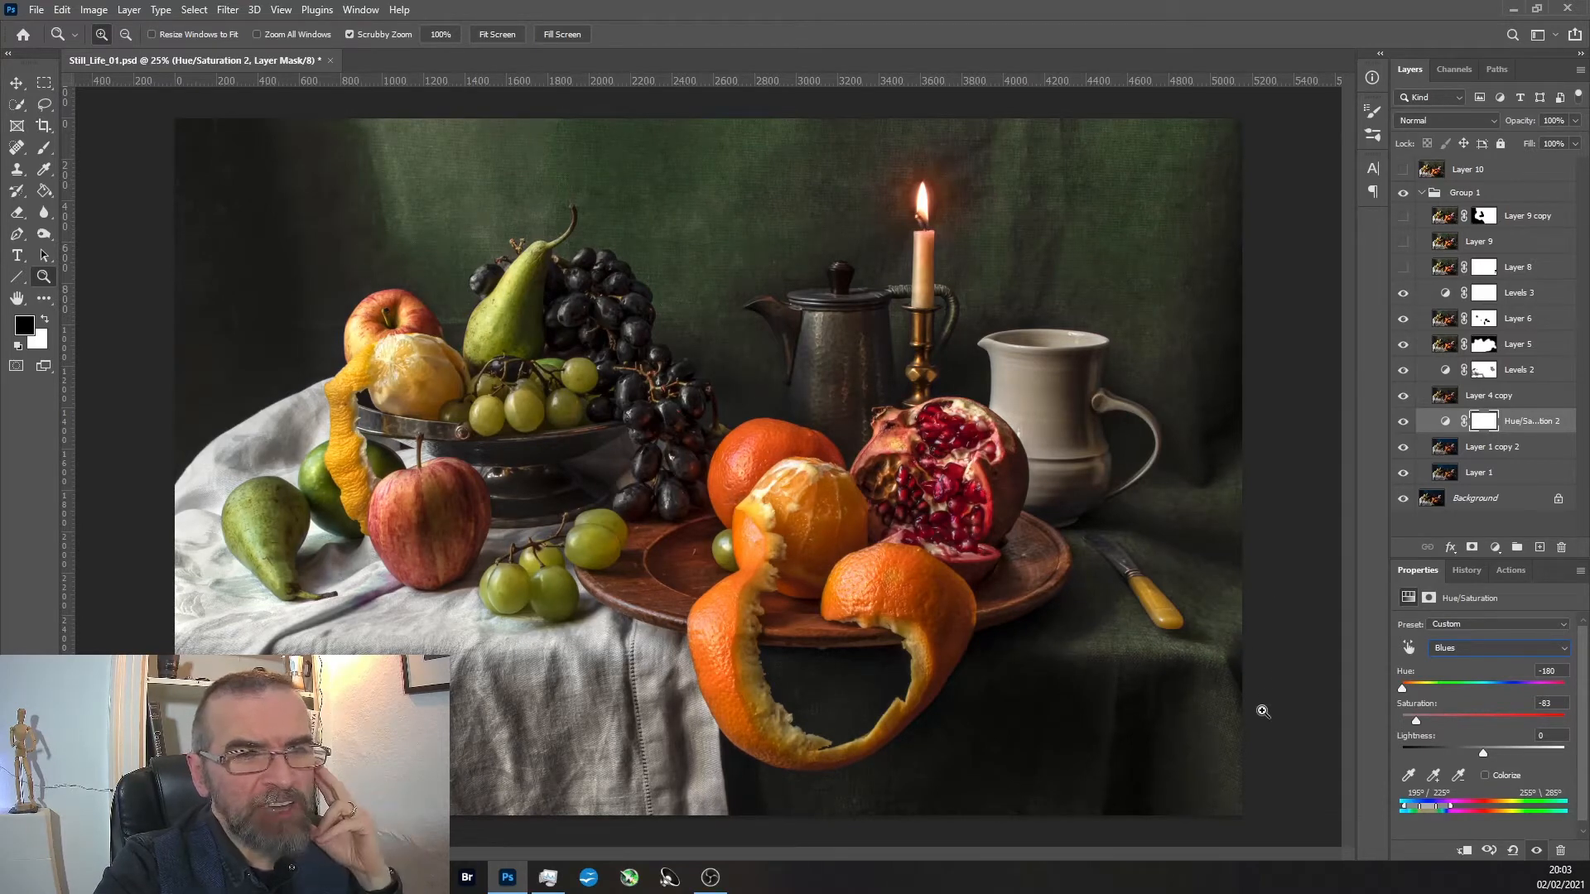
left_click_drag(1214, 660, 1214, 660)
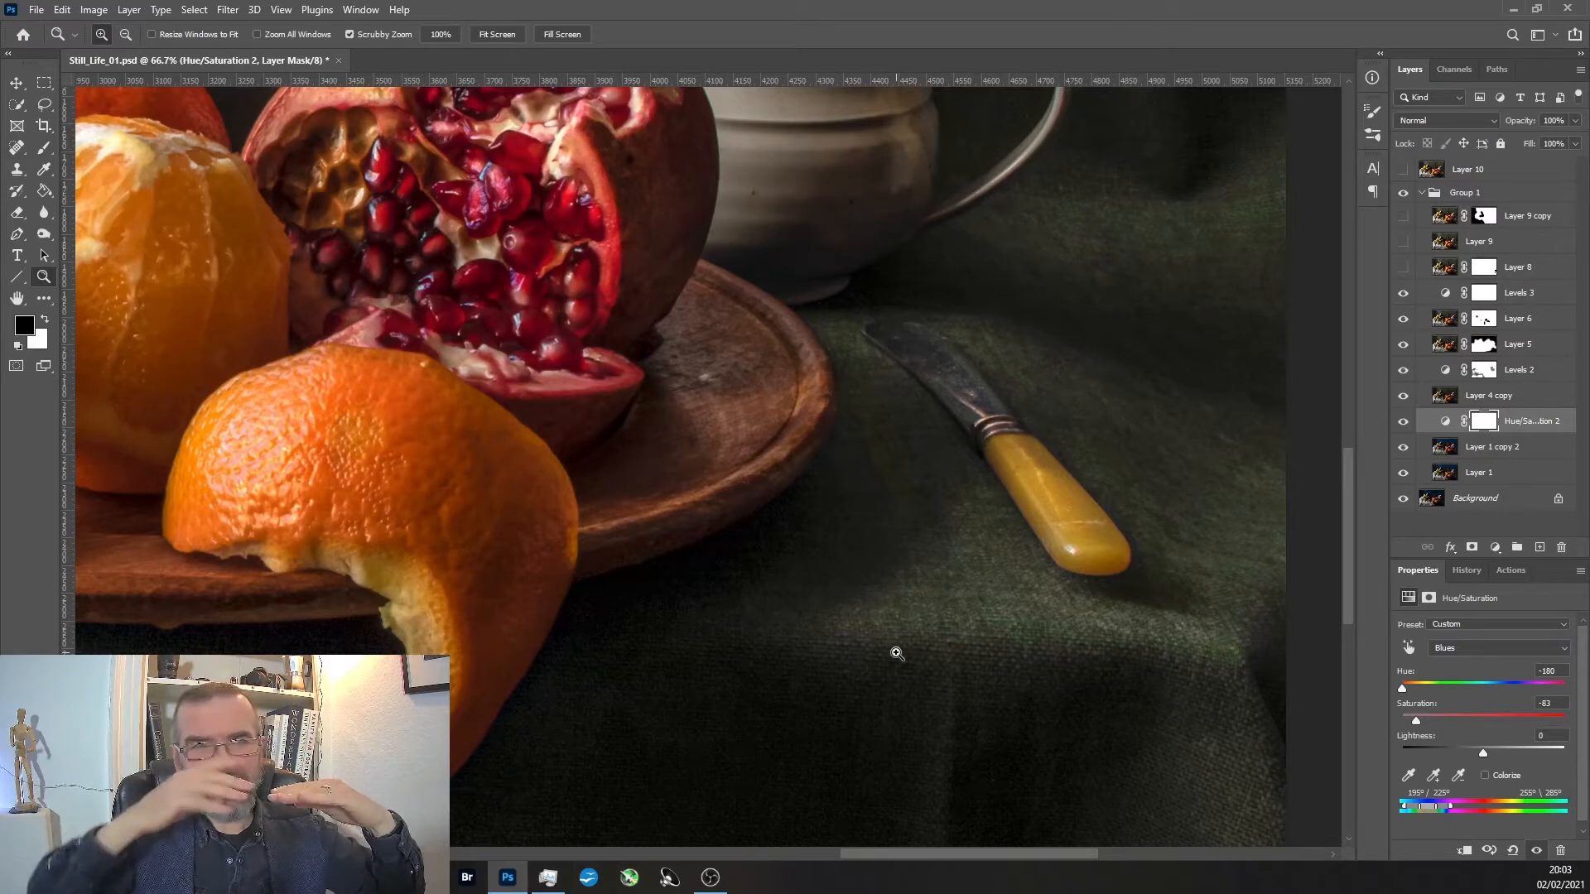
left_click(1404, 268)
left_click(1403, 270)
left_click(1404, 270)
Make Layer 9 and the masked Layer 9 copy visible in Group 1.
left_click(1404, 247)
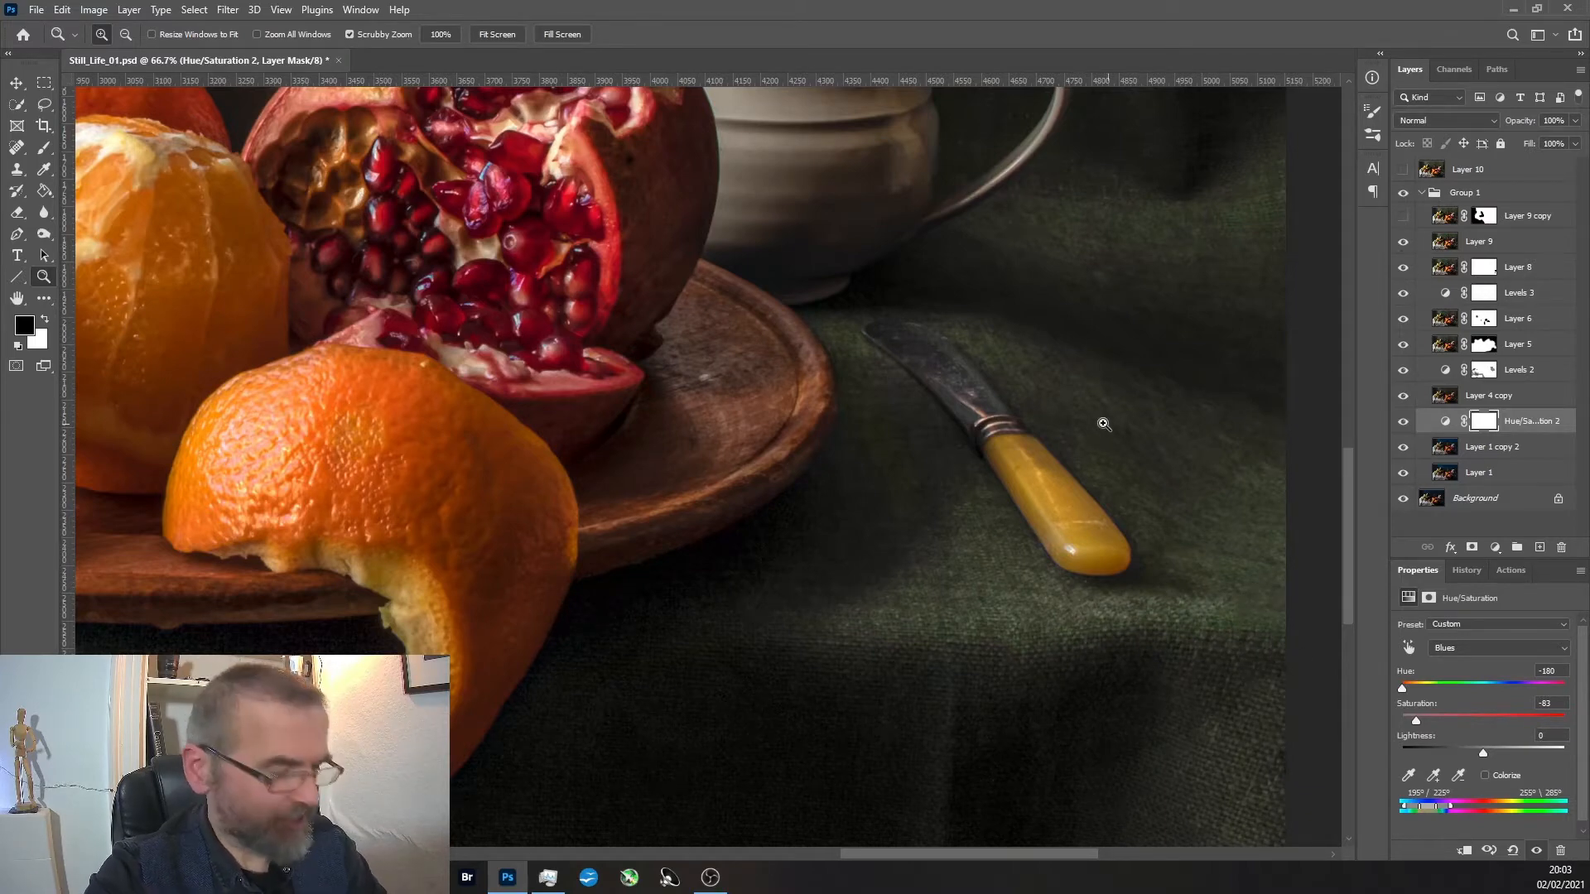
left_click(994, 414, "alt")
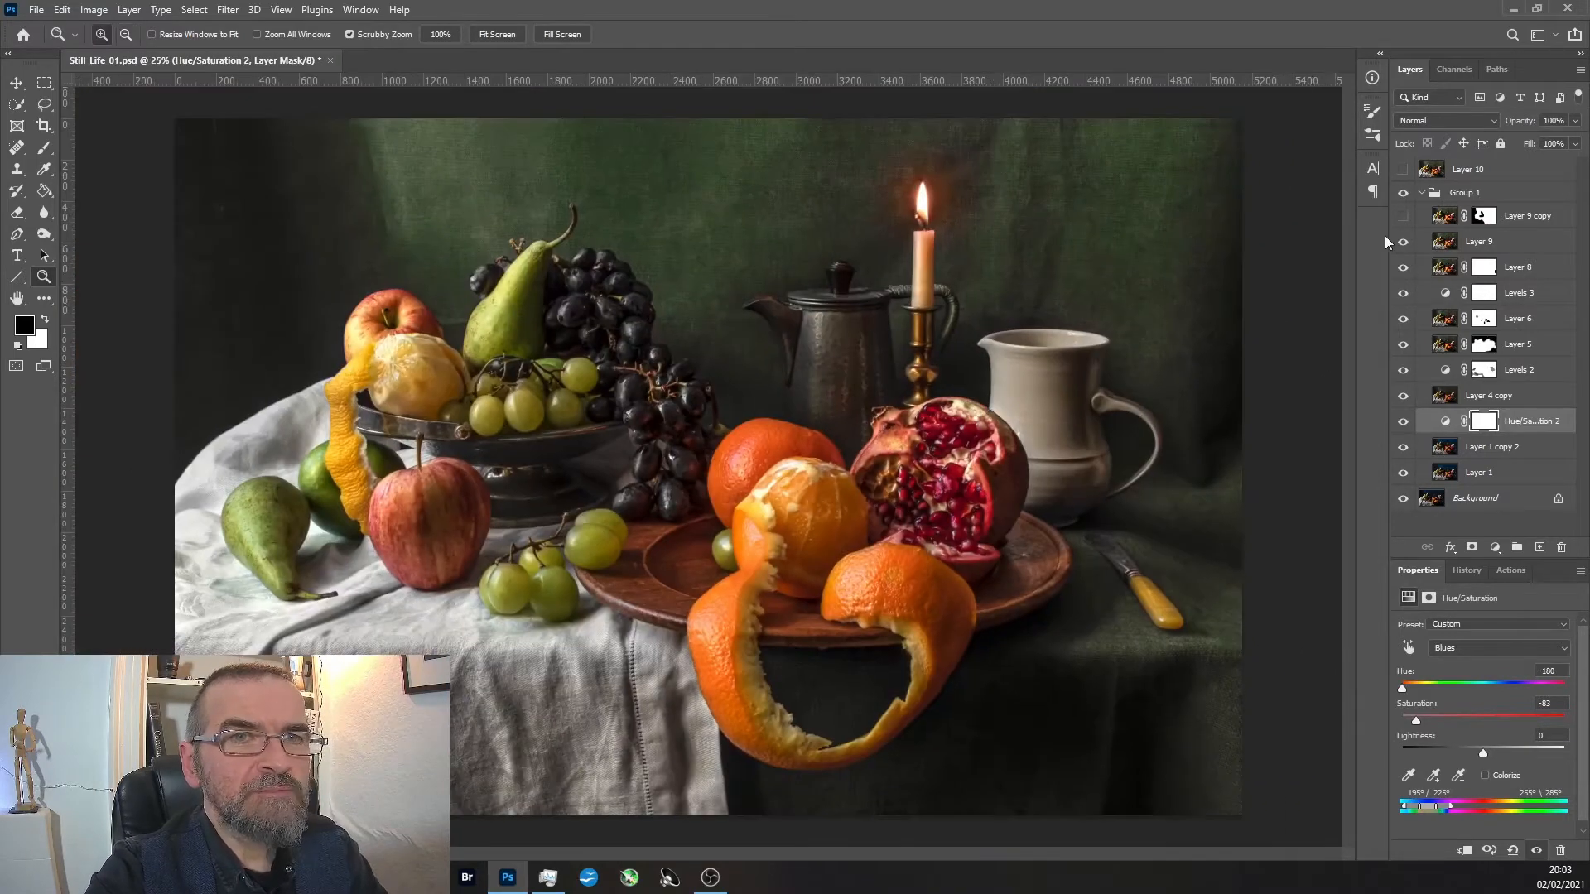
left_click(1403, 216)
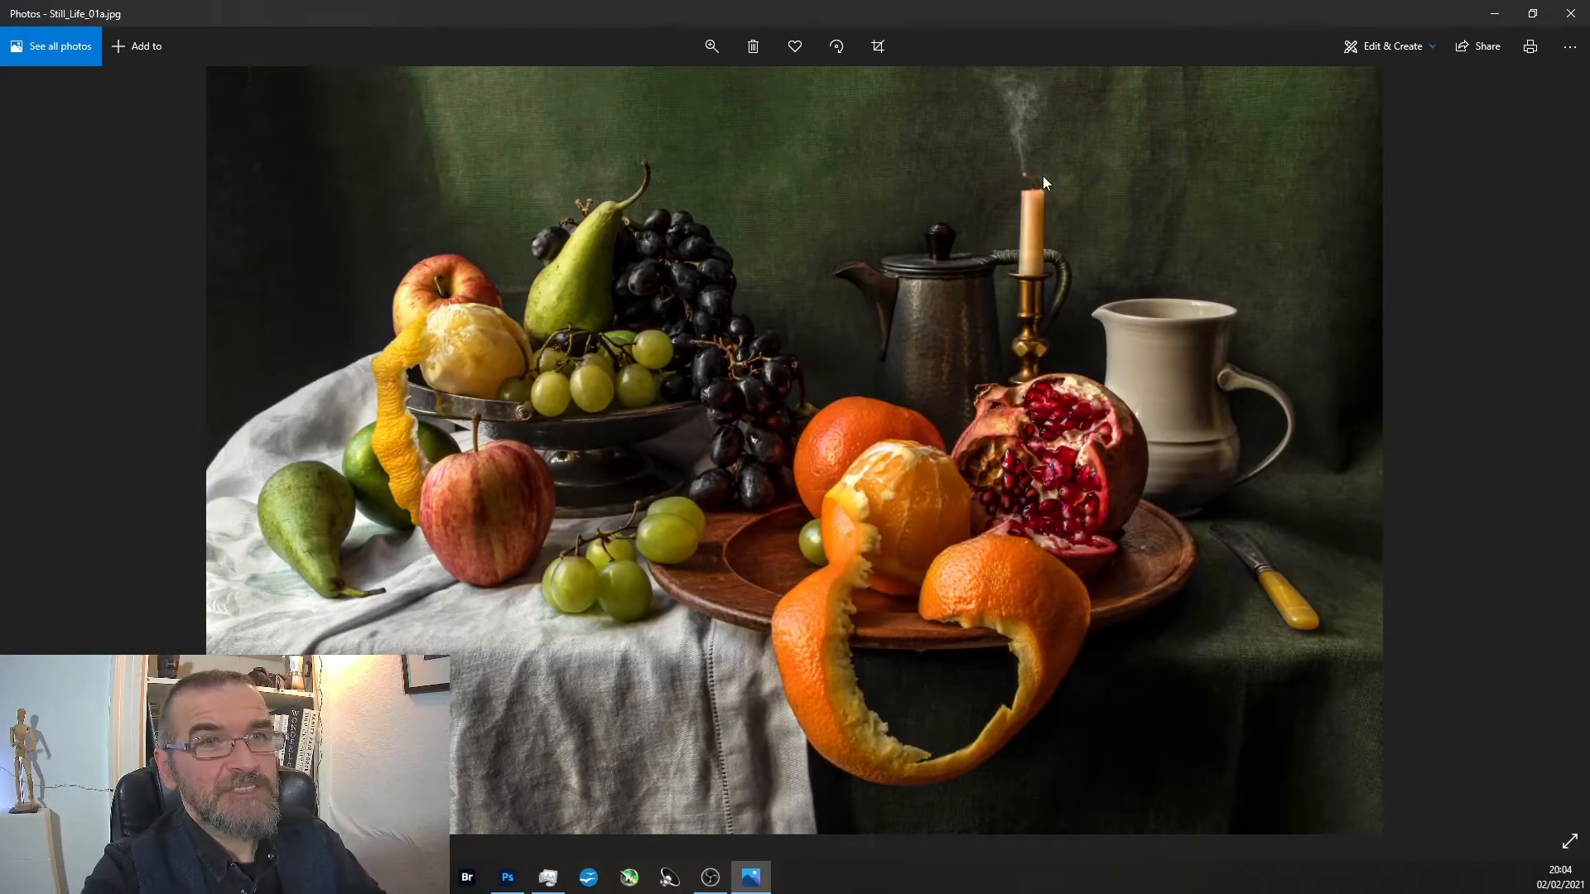
Switch to Still_Life_01a.jpg in Photos and examine the extinguished candle's wick and smoke up close.
scroll(1026, 175, "up", 2)
scroll(1036, 159, "up", 4)
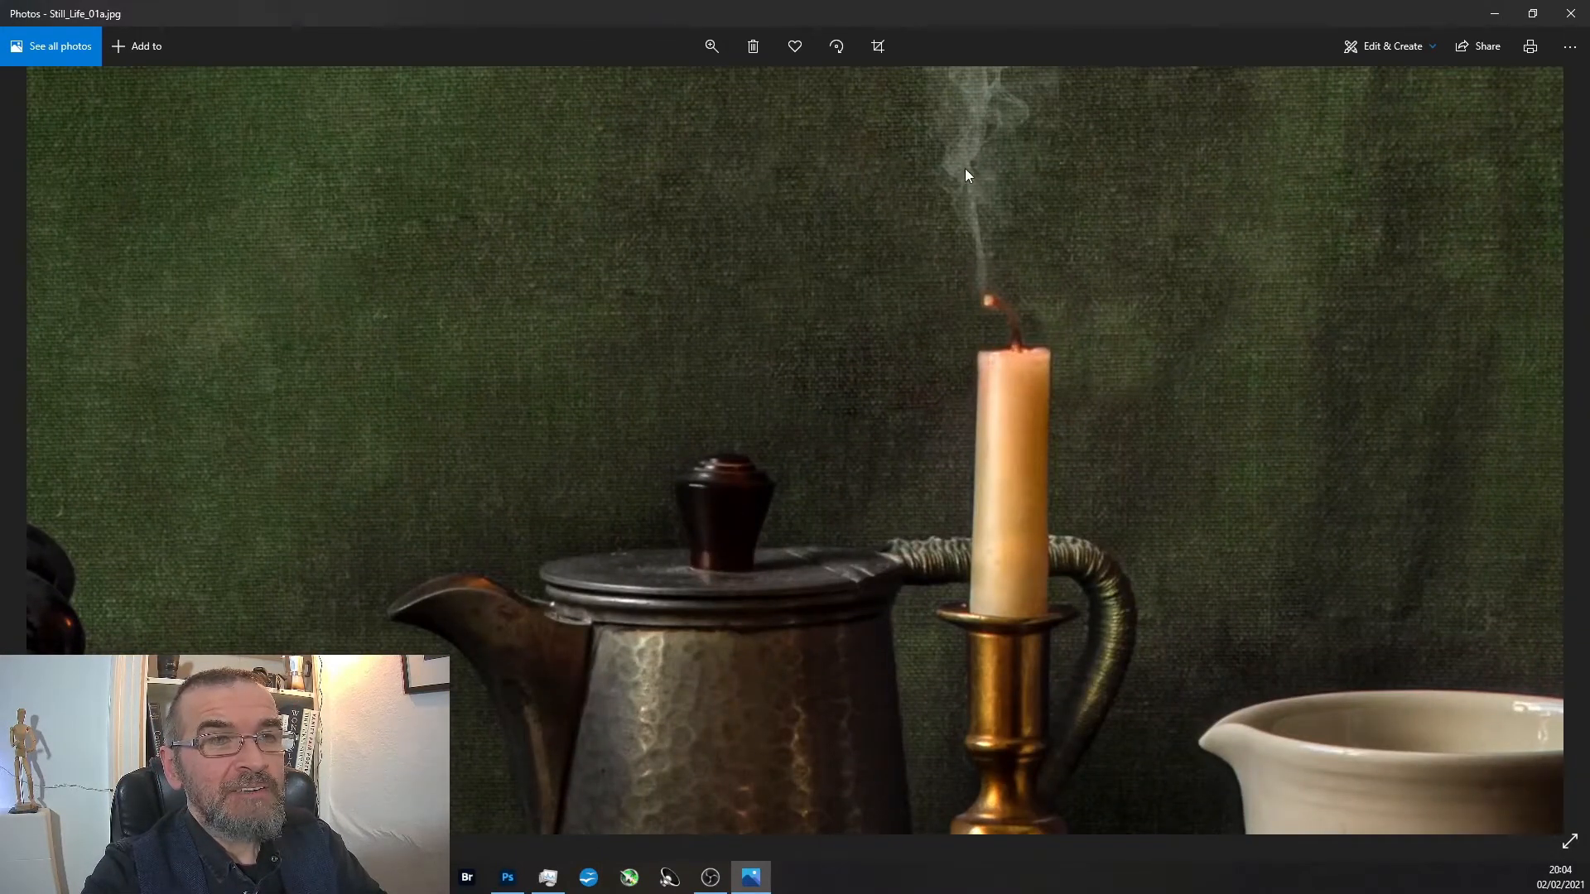
left_click_drag(965, 168, 952, 355)
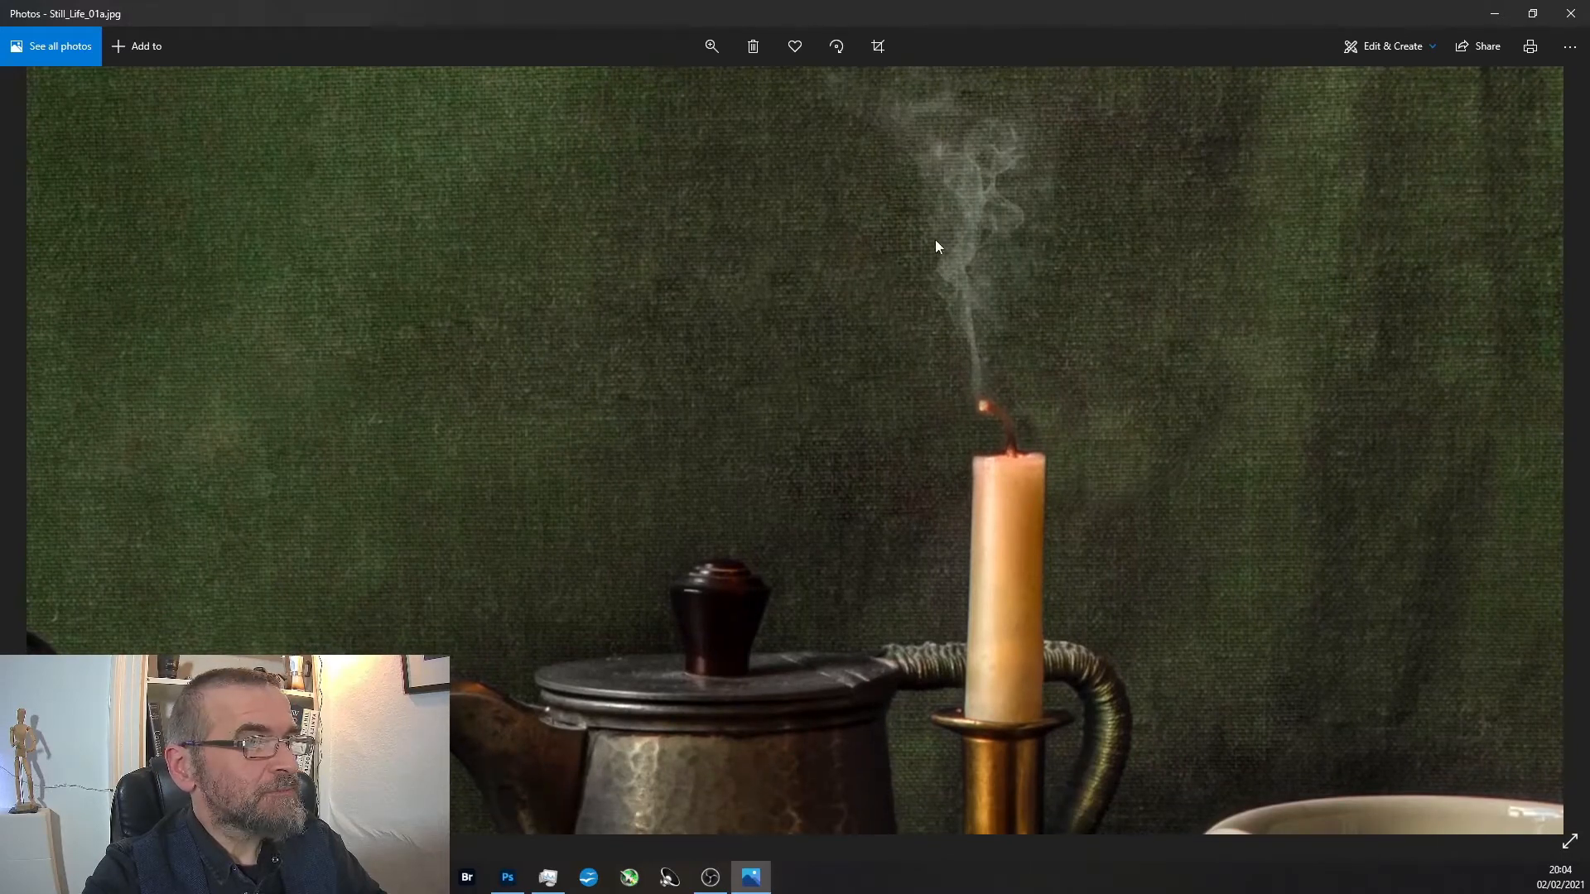
scroll(906, 277, "up", 1)
scroll(961, 323, "down", 5)
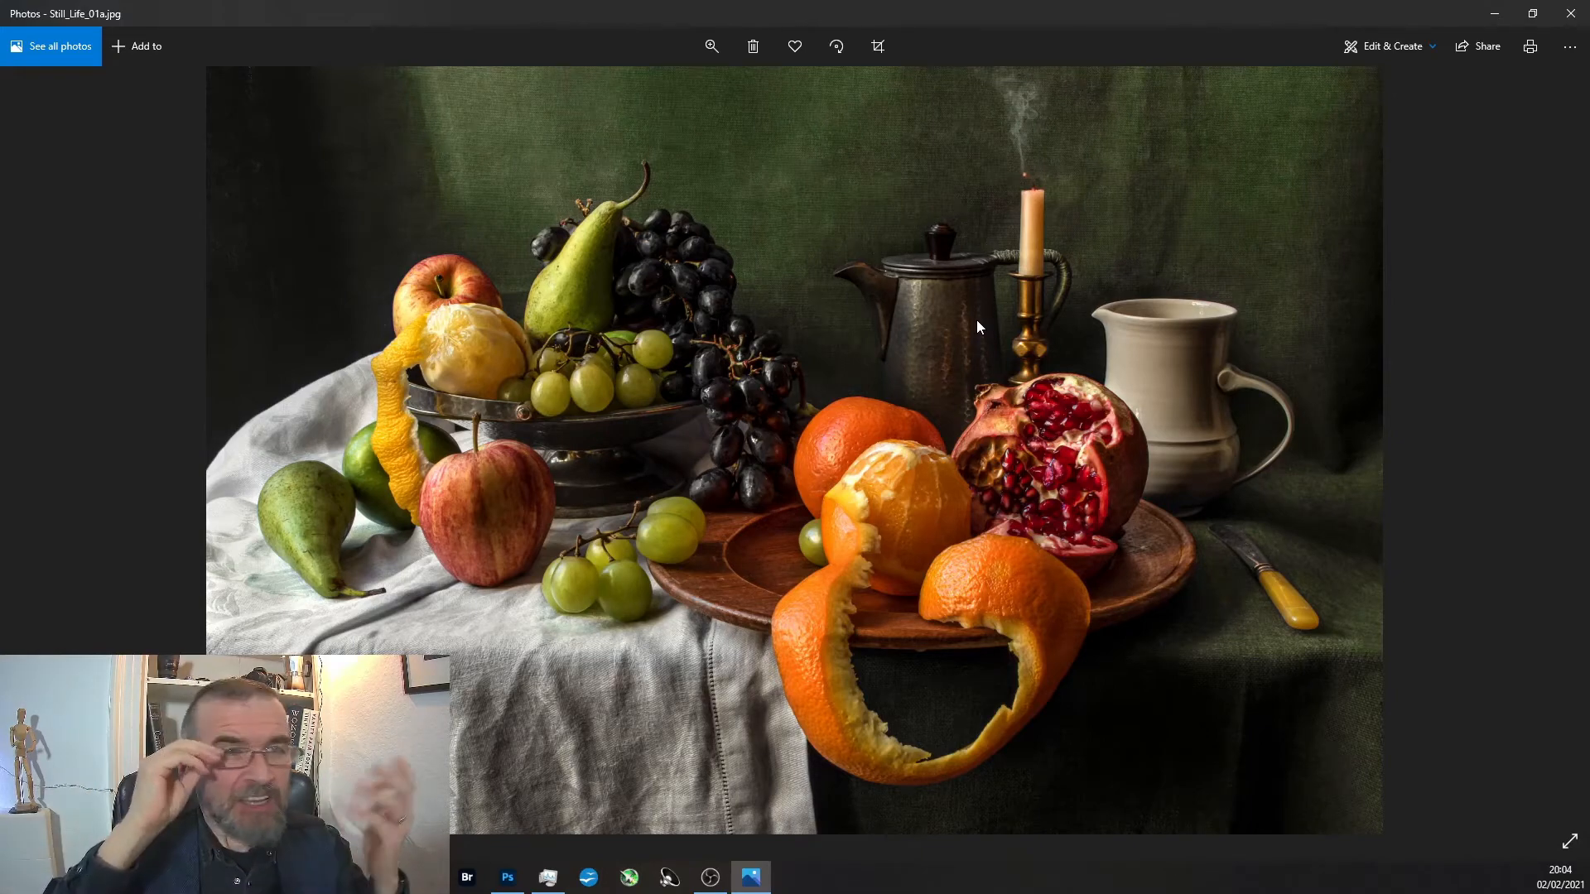
Examine the reflections on the black grapes and the hammered coffee pot in the finished photo.
scroll(778, 364, "up", 3)
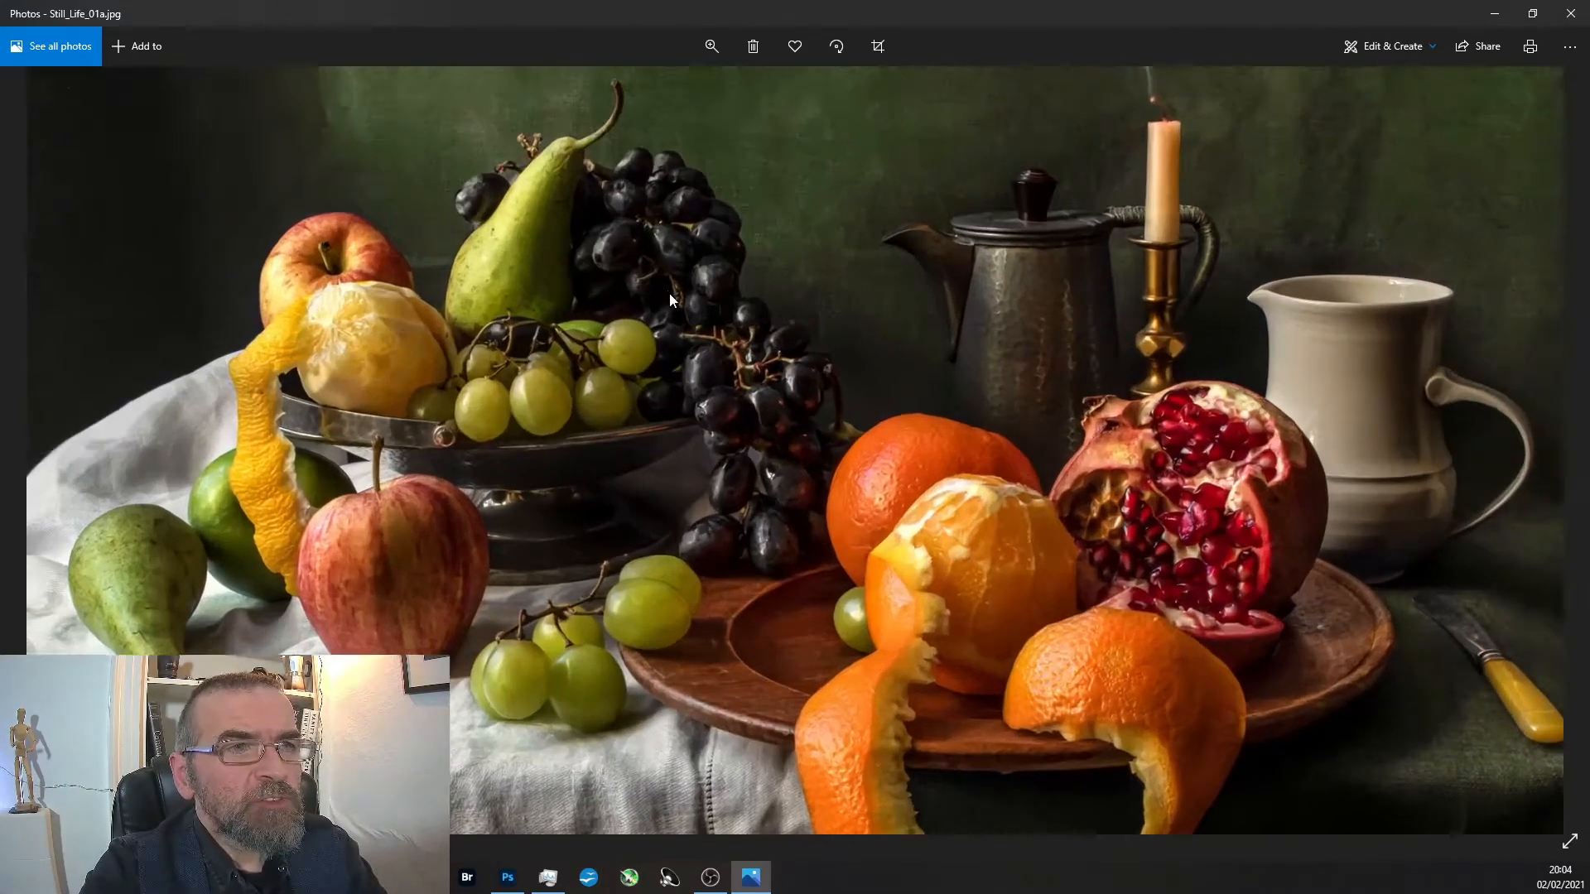
scroll(702, 383, "up", 5)
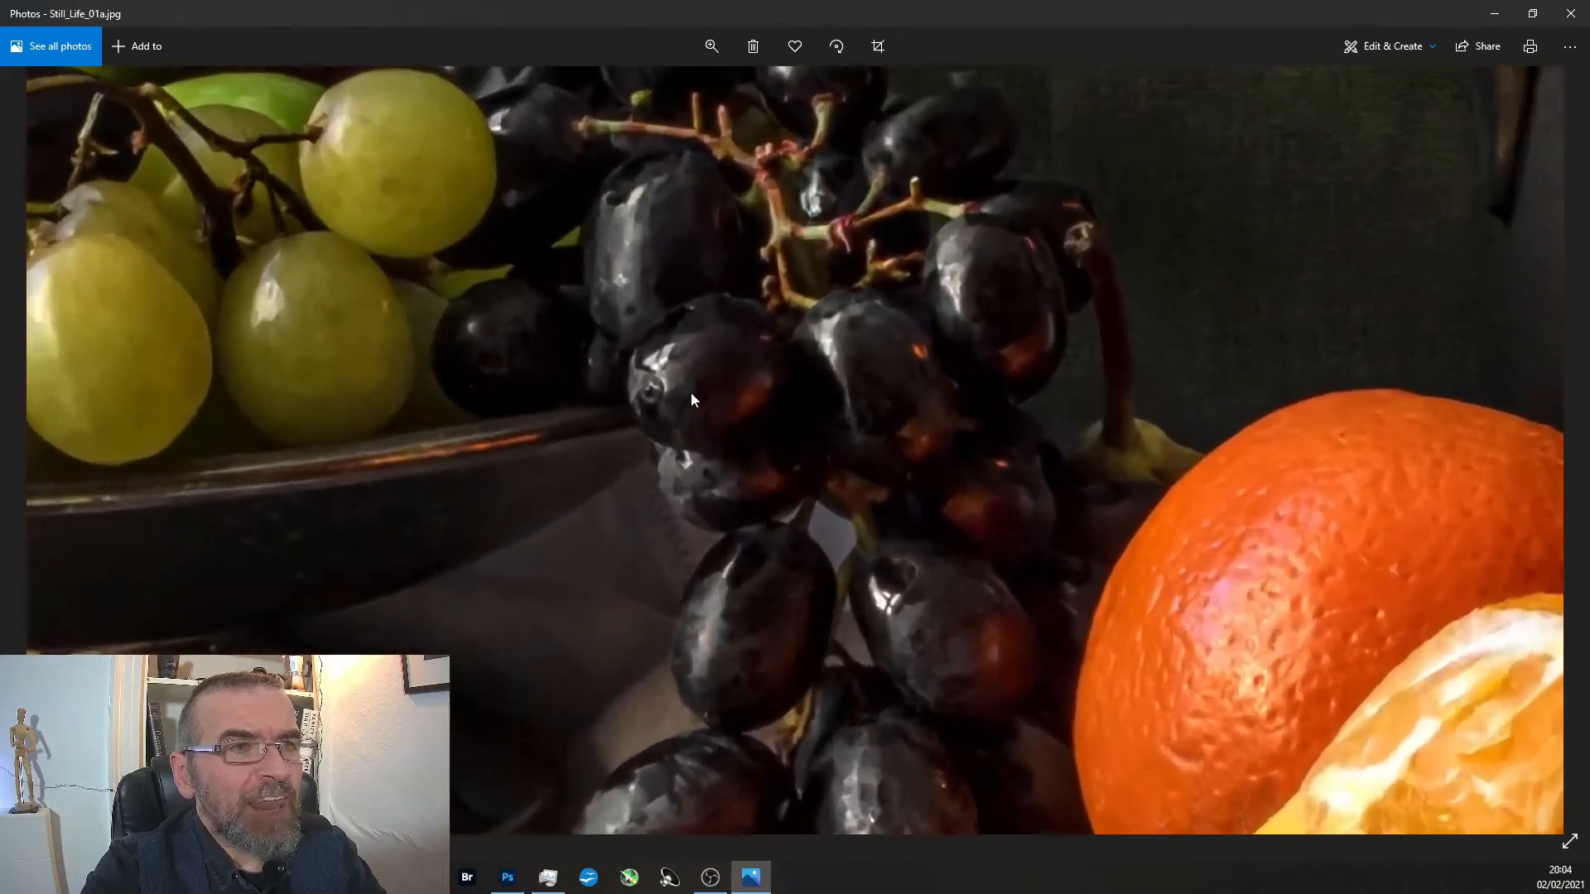
scroll(777, 389, "down", 8)
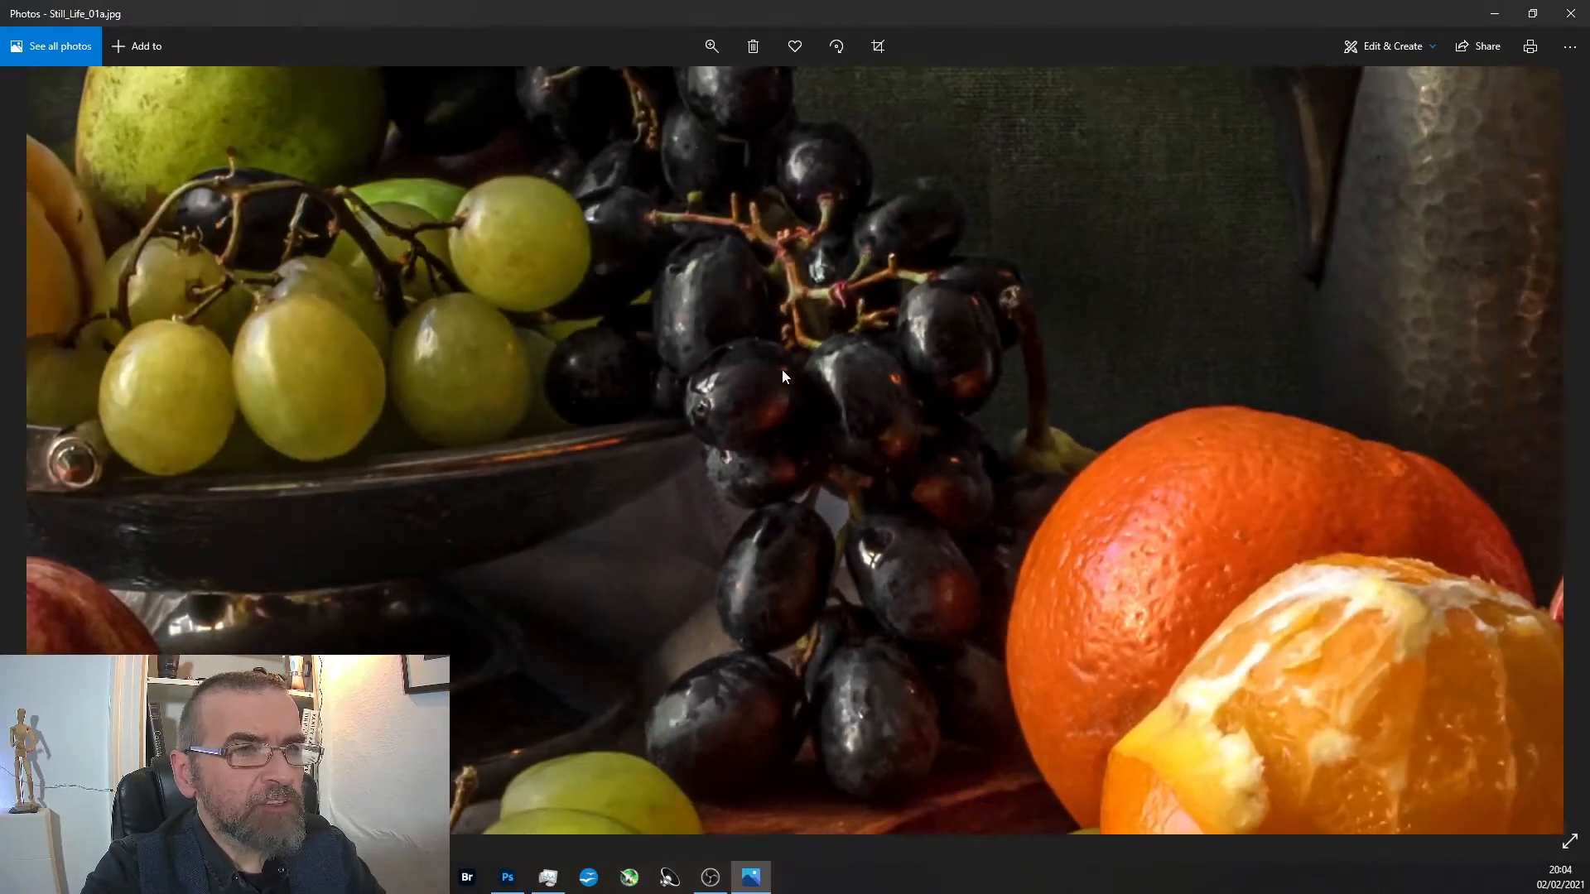
scroll(1390, 301, "up", 5)
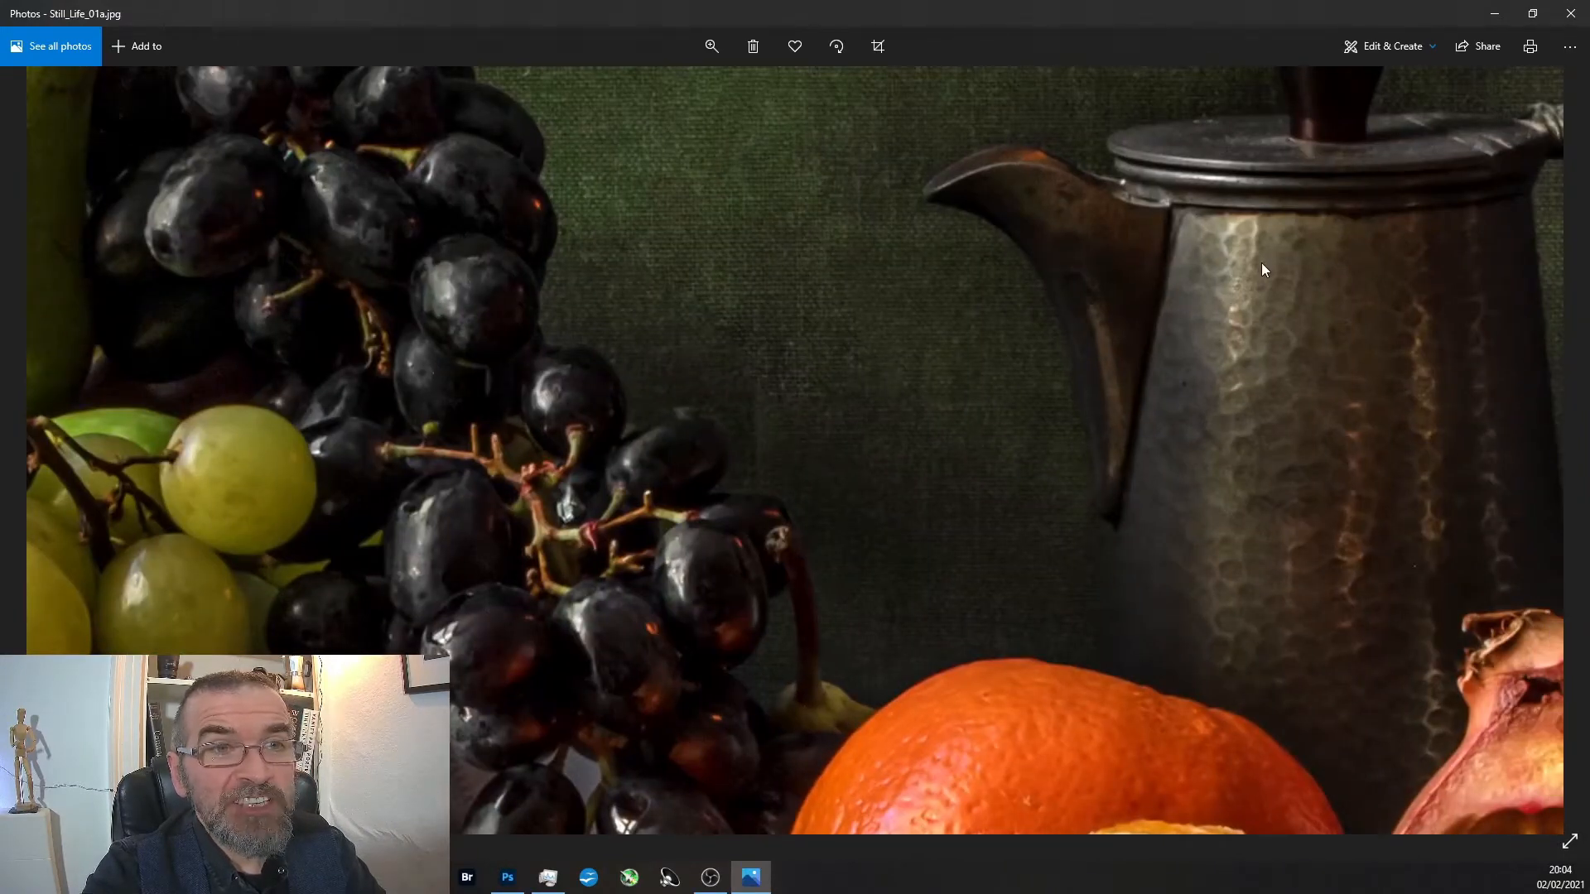
Examine the coffee pot and brass candlestick in the finished photo, then the overall arrangement.
scroll(1260, 262, "down", 4)
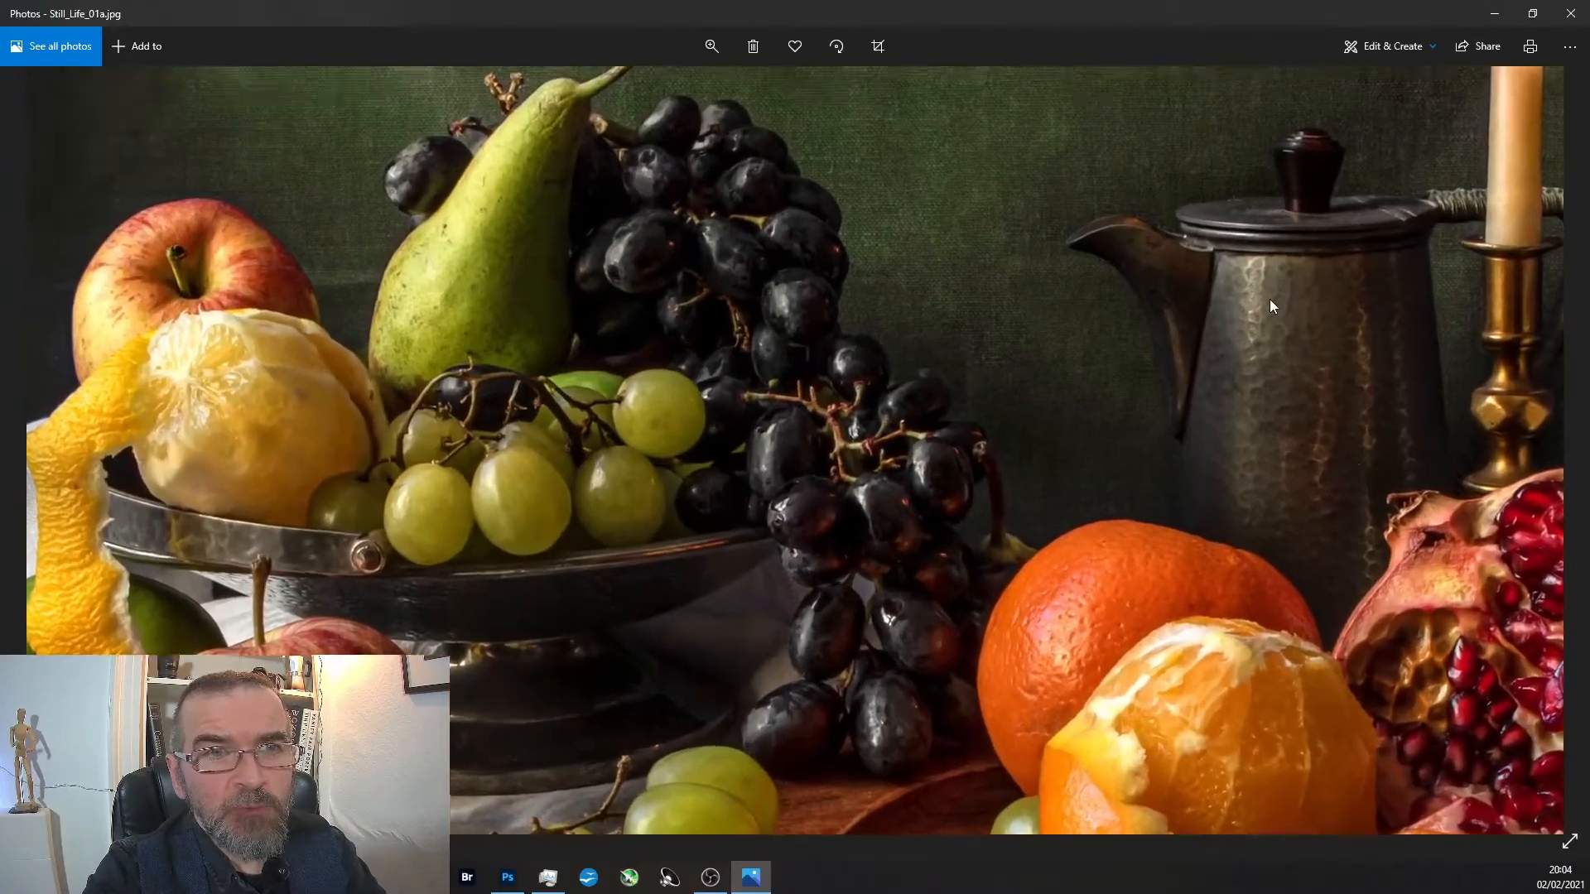
scroll(1269, 290, "up", 2)
left_click_drag(1269, 277, 1065, 323)
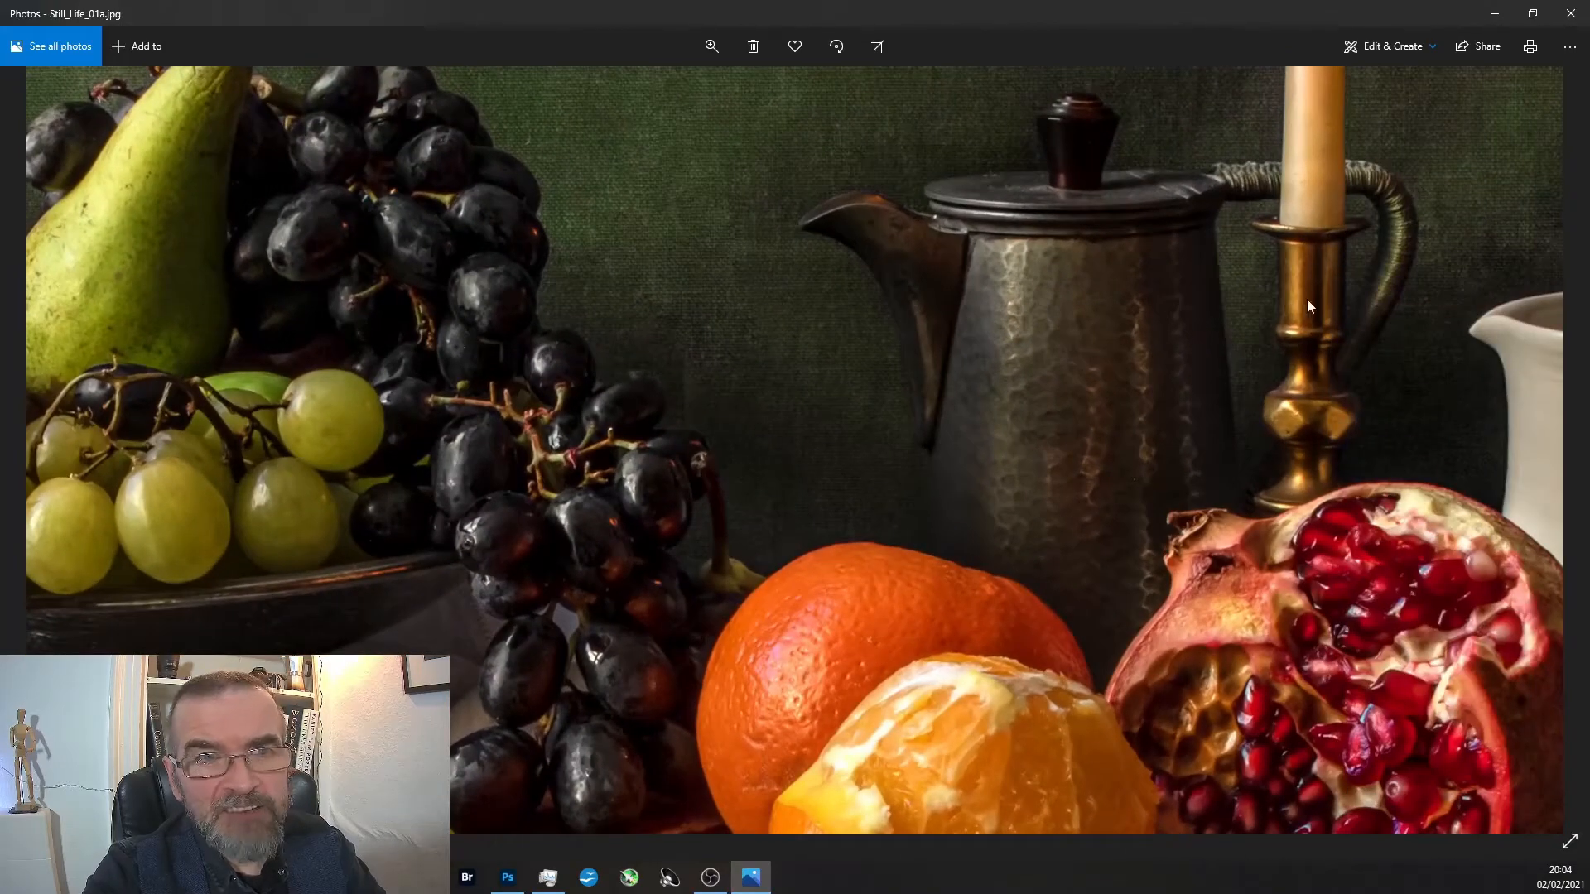
scroll(1313, 356, "down", 5)
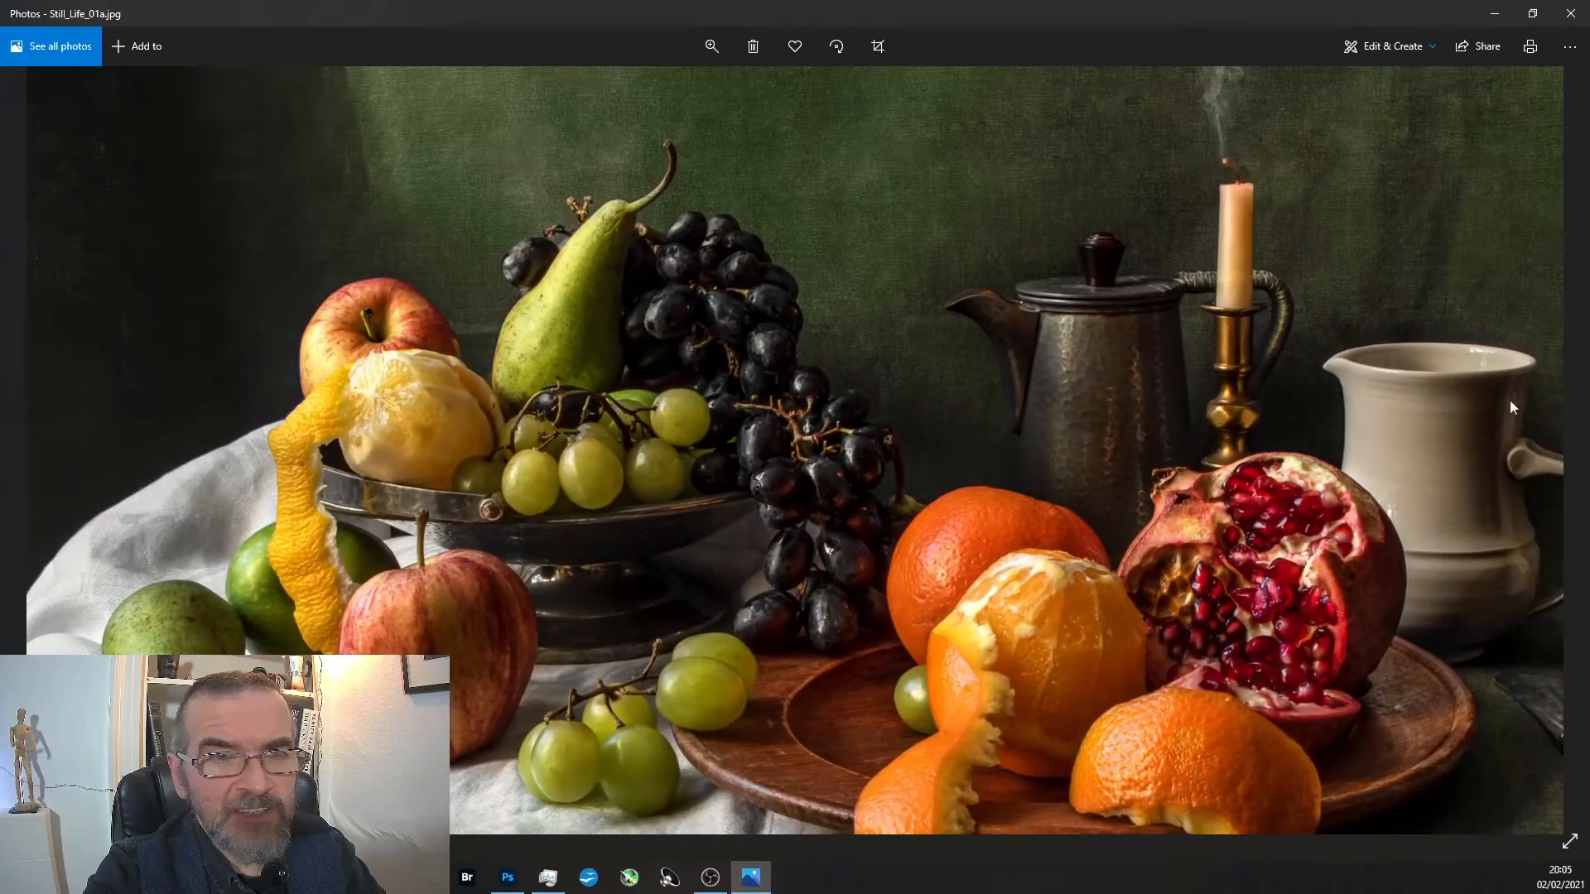
scroll(692, 663, "down", 2)
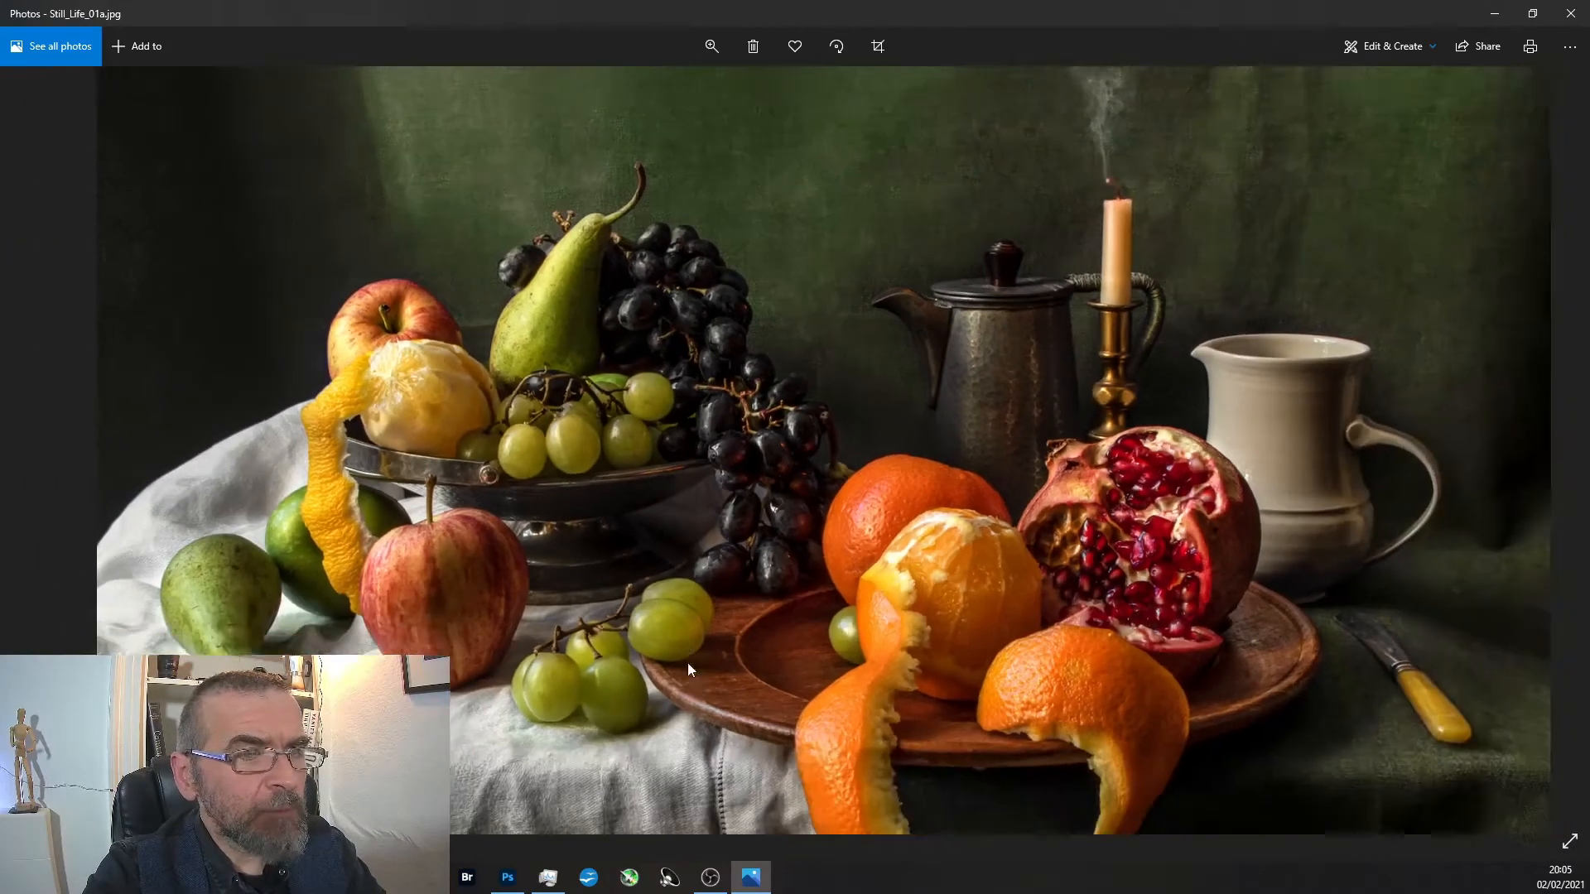
Examine the pomegranate, peeled orange and fruit stand up close, then view the whole finished photo.
scroll(1083, 514, "up", 4)
scroll(1127, 485, "up", 2)
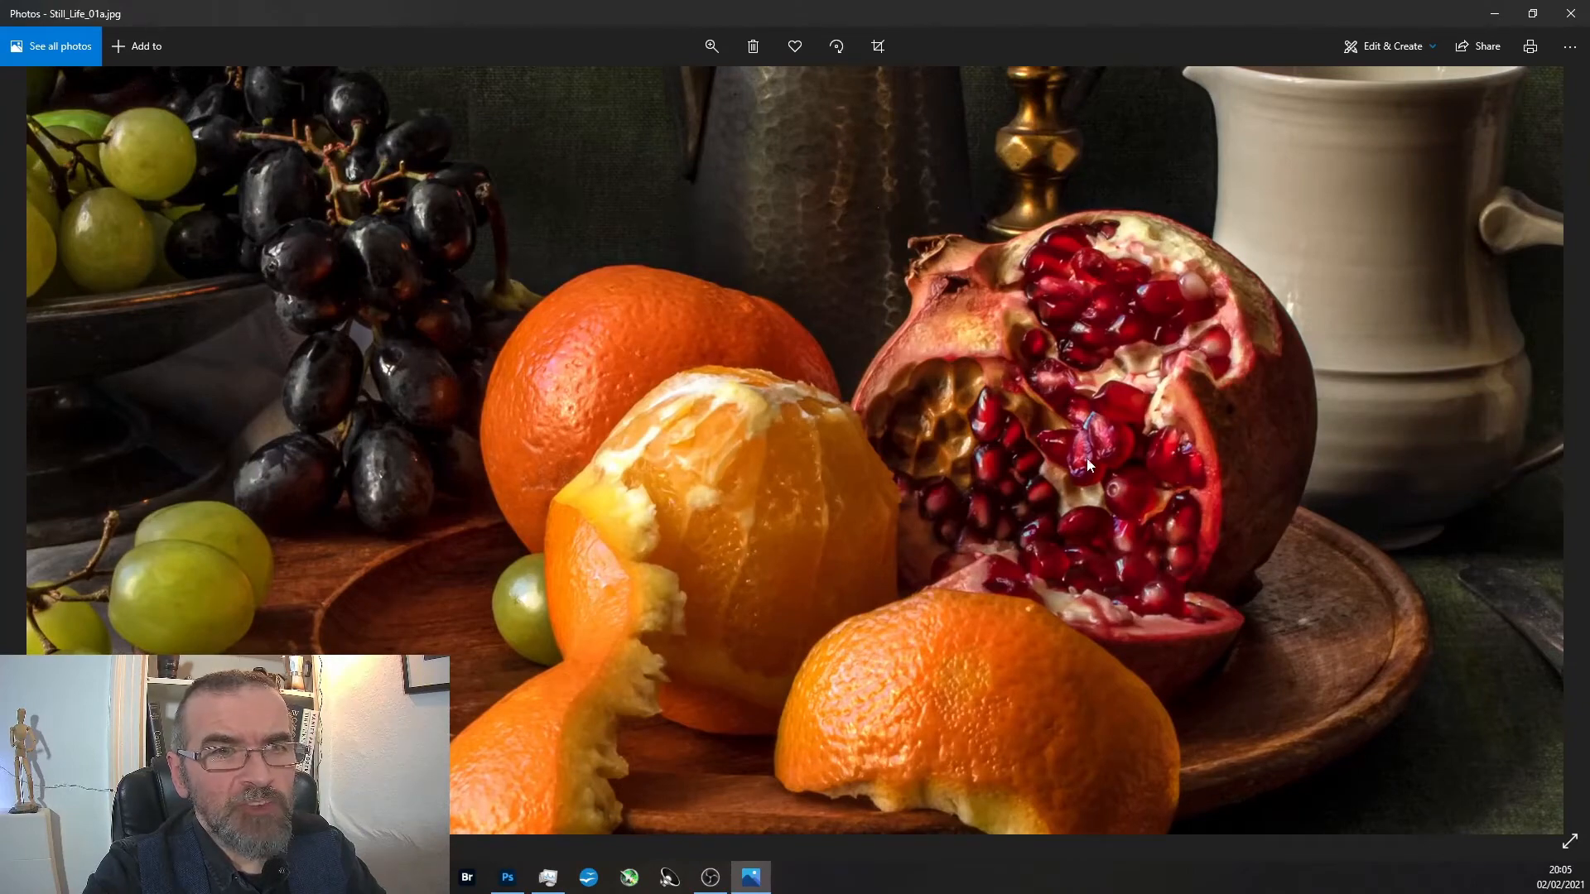
scroll(1098, 455, "down", 5)
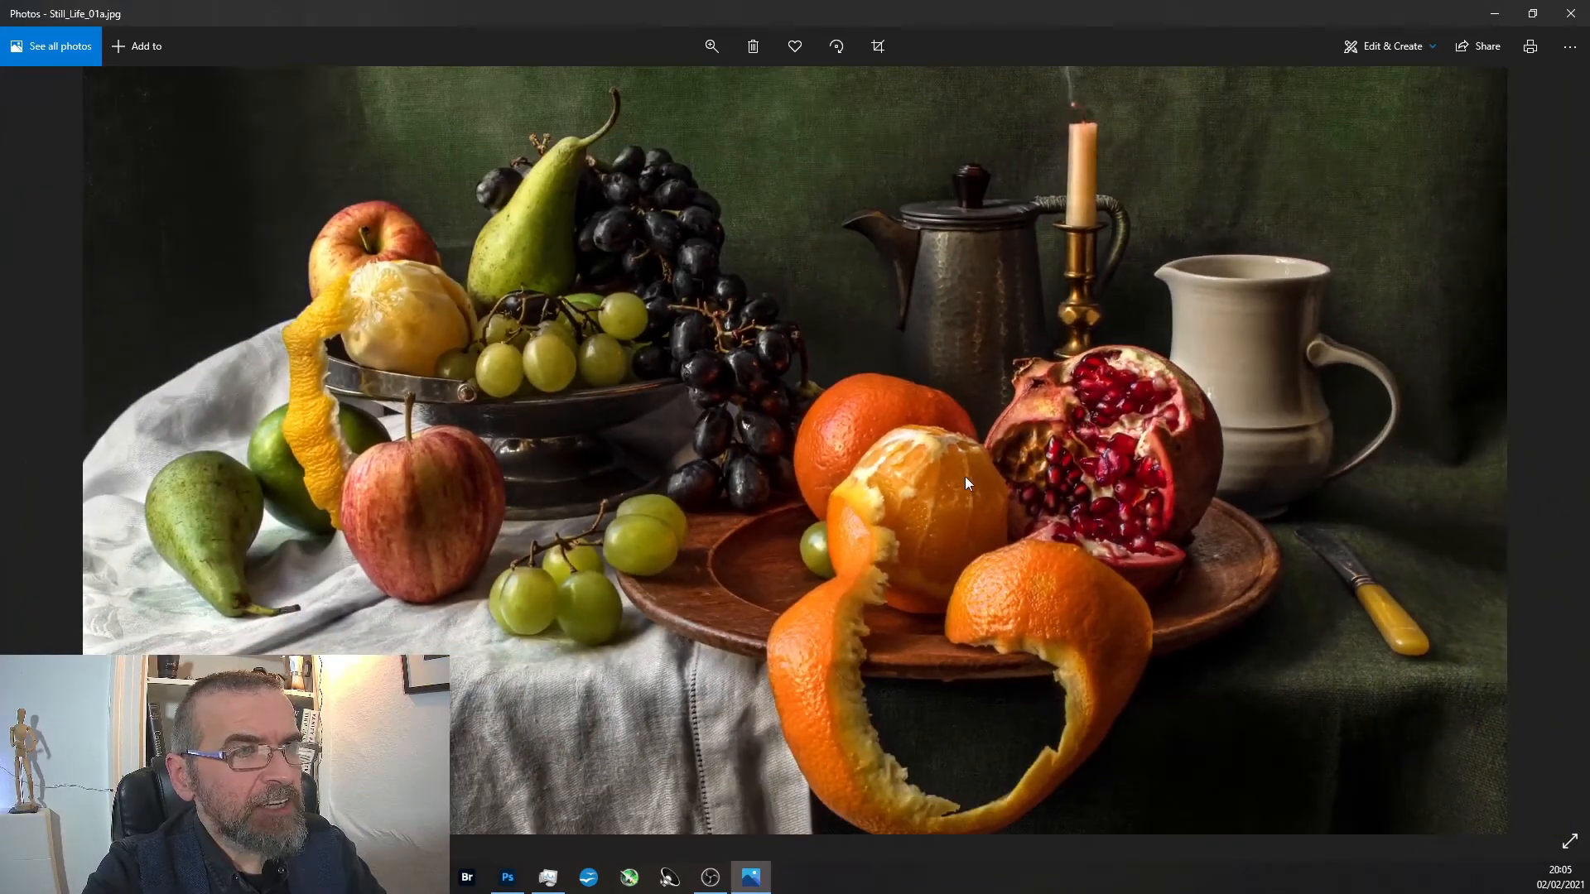
scroll(922, 510, "up", 3)
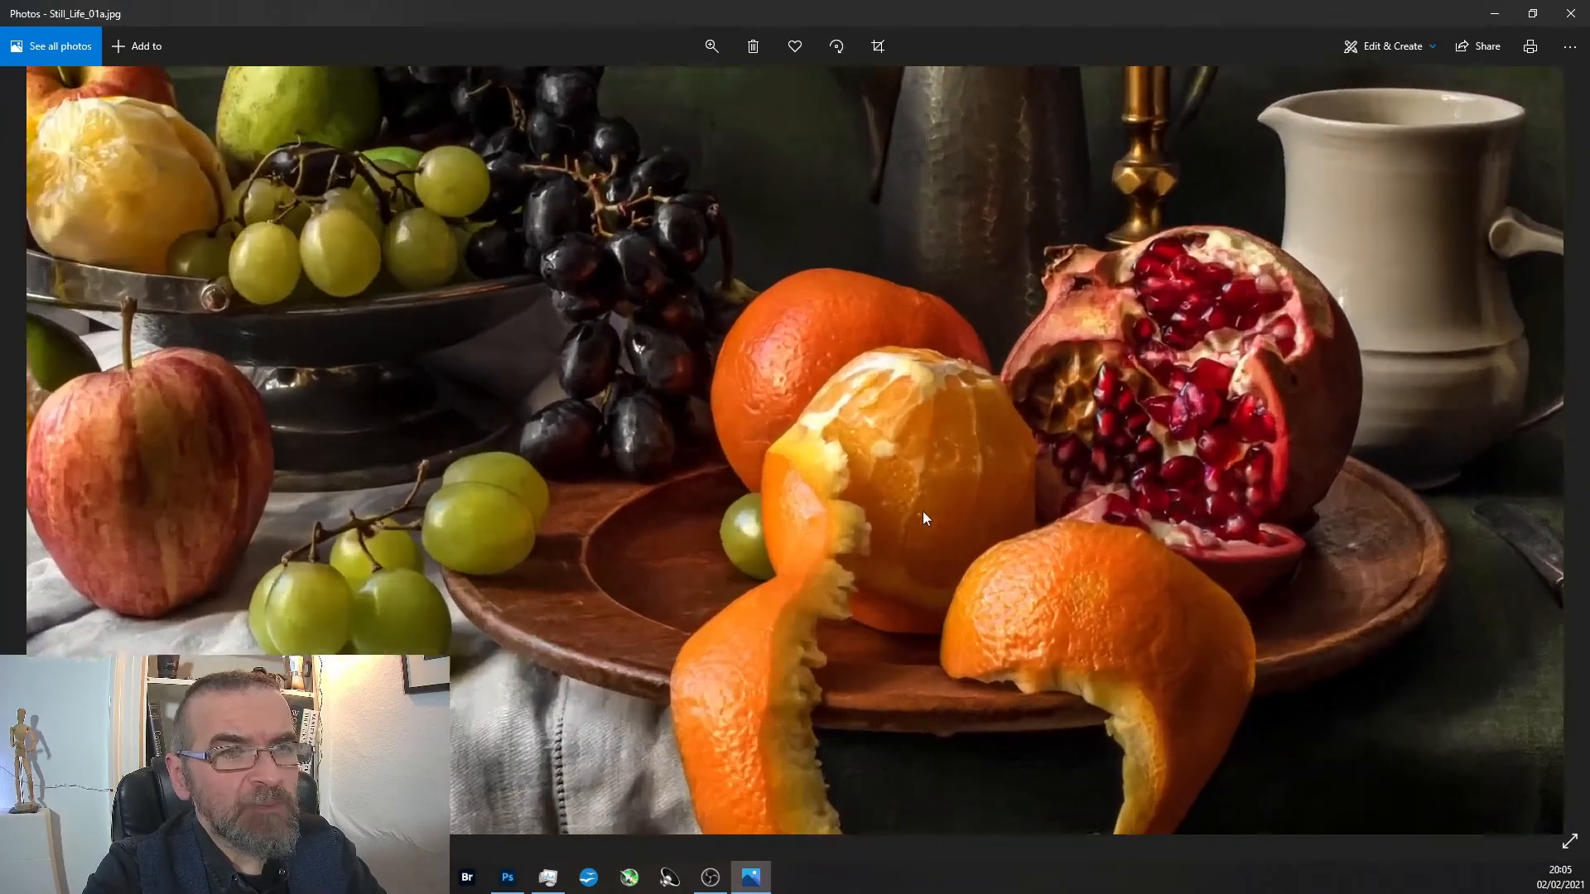
left_click_drag(856, 444, 1349, 654)
left_click_drag(400, 230, 721, 374)
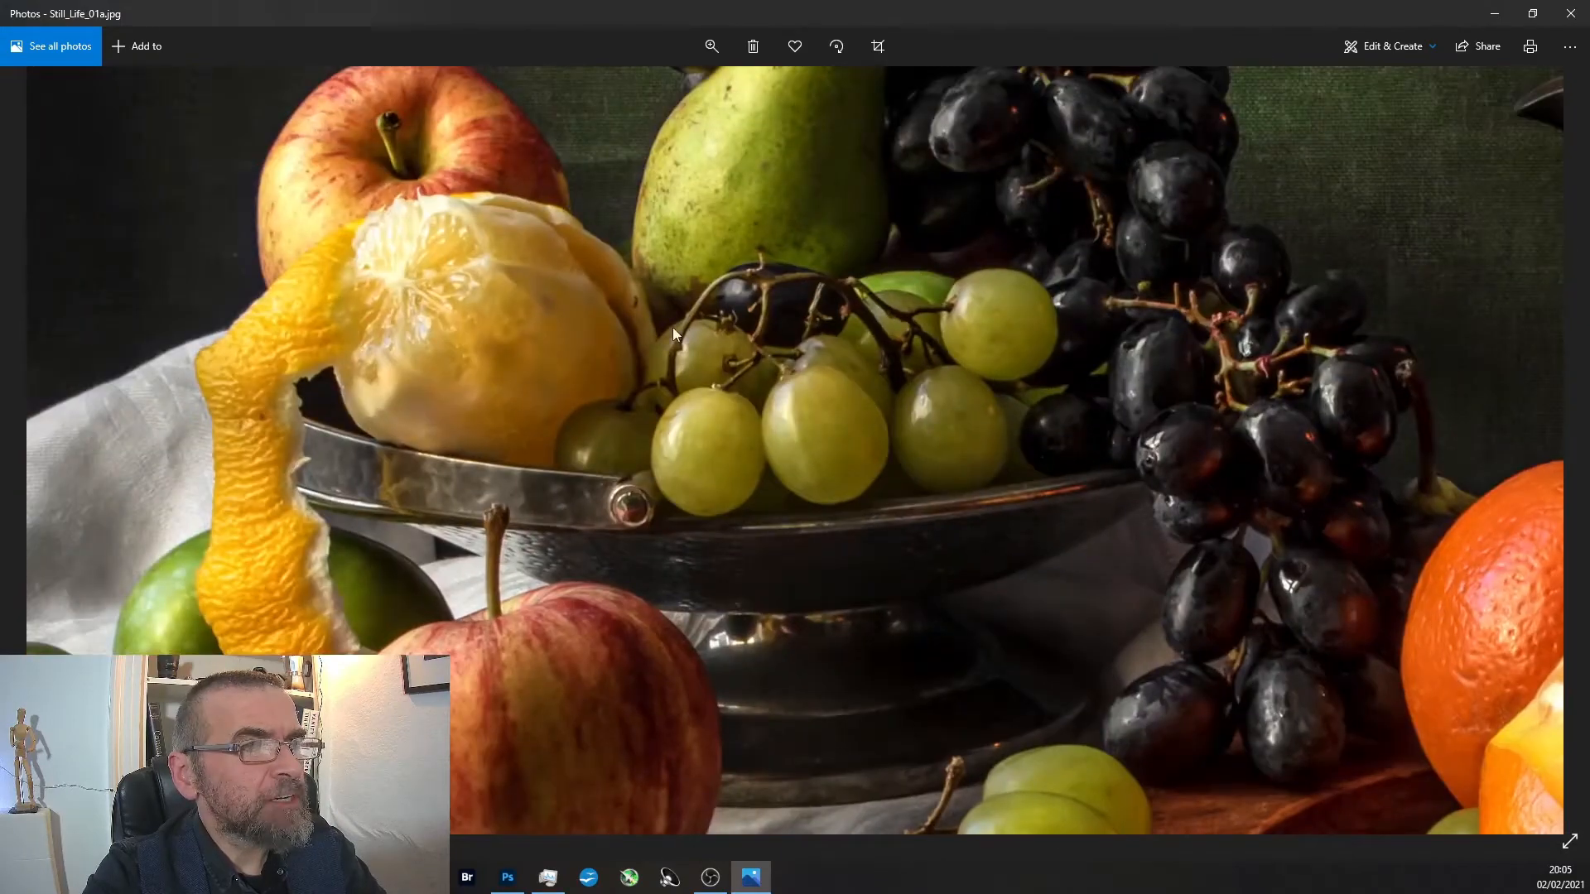
scroll(888, 401, "down", 4)
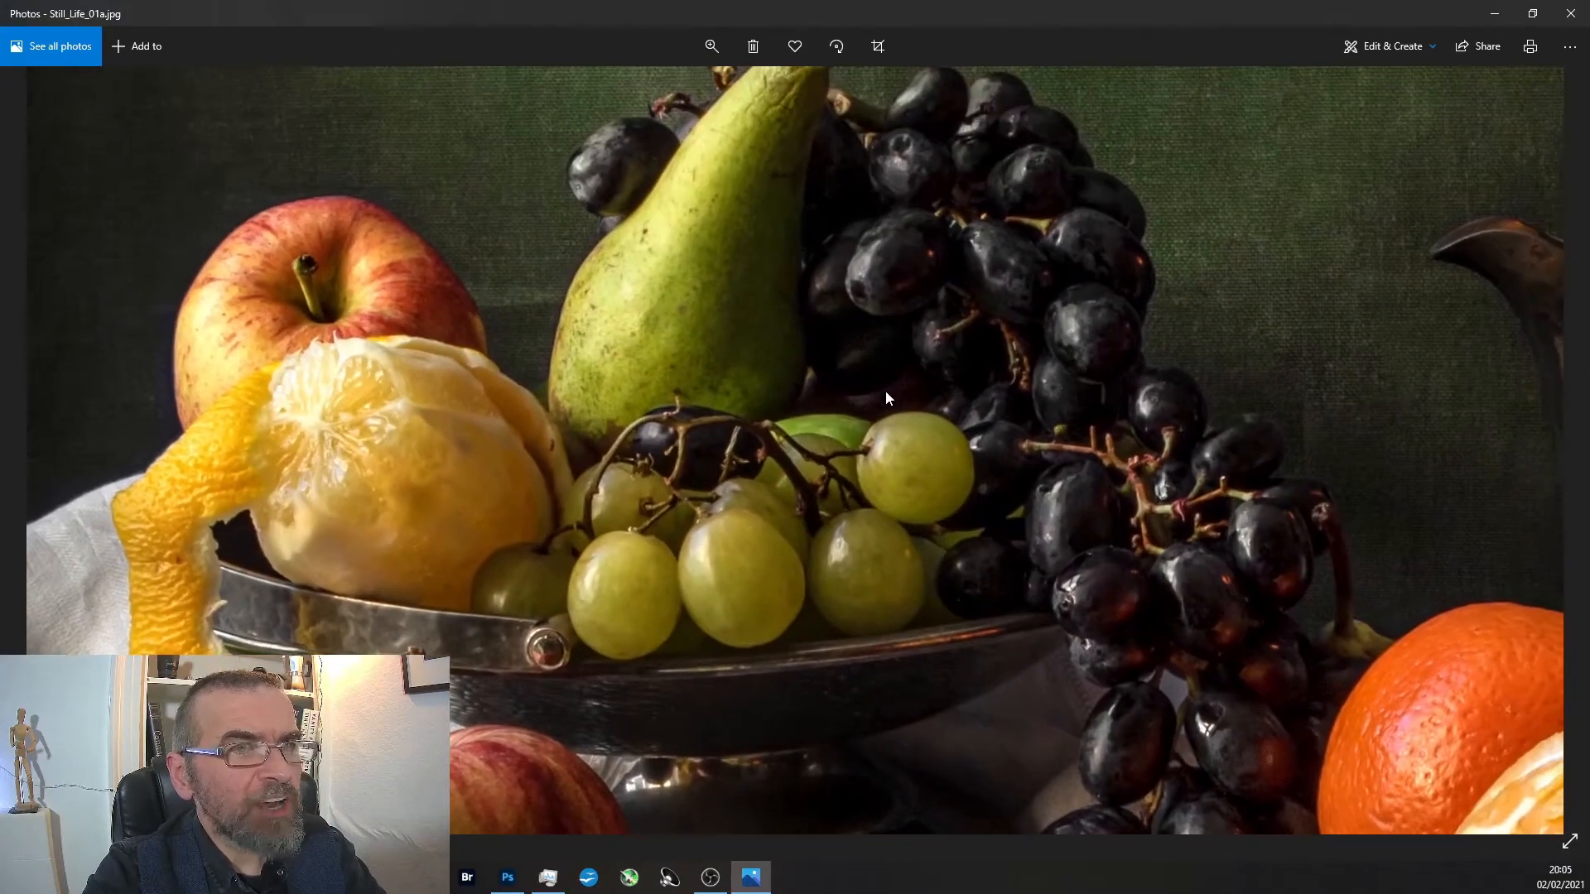
scroll(887, 400, "down", 4)
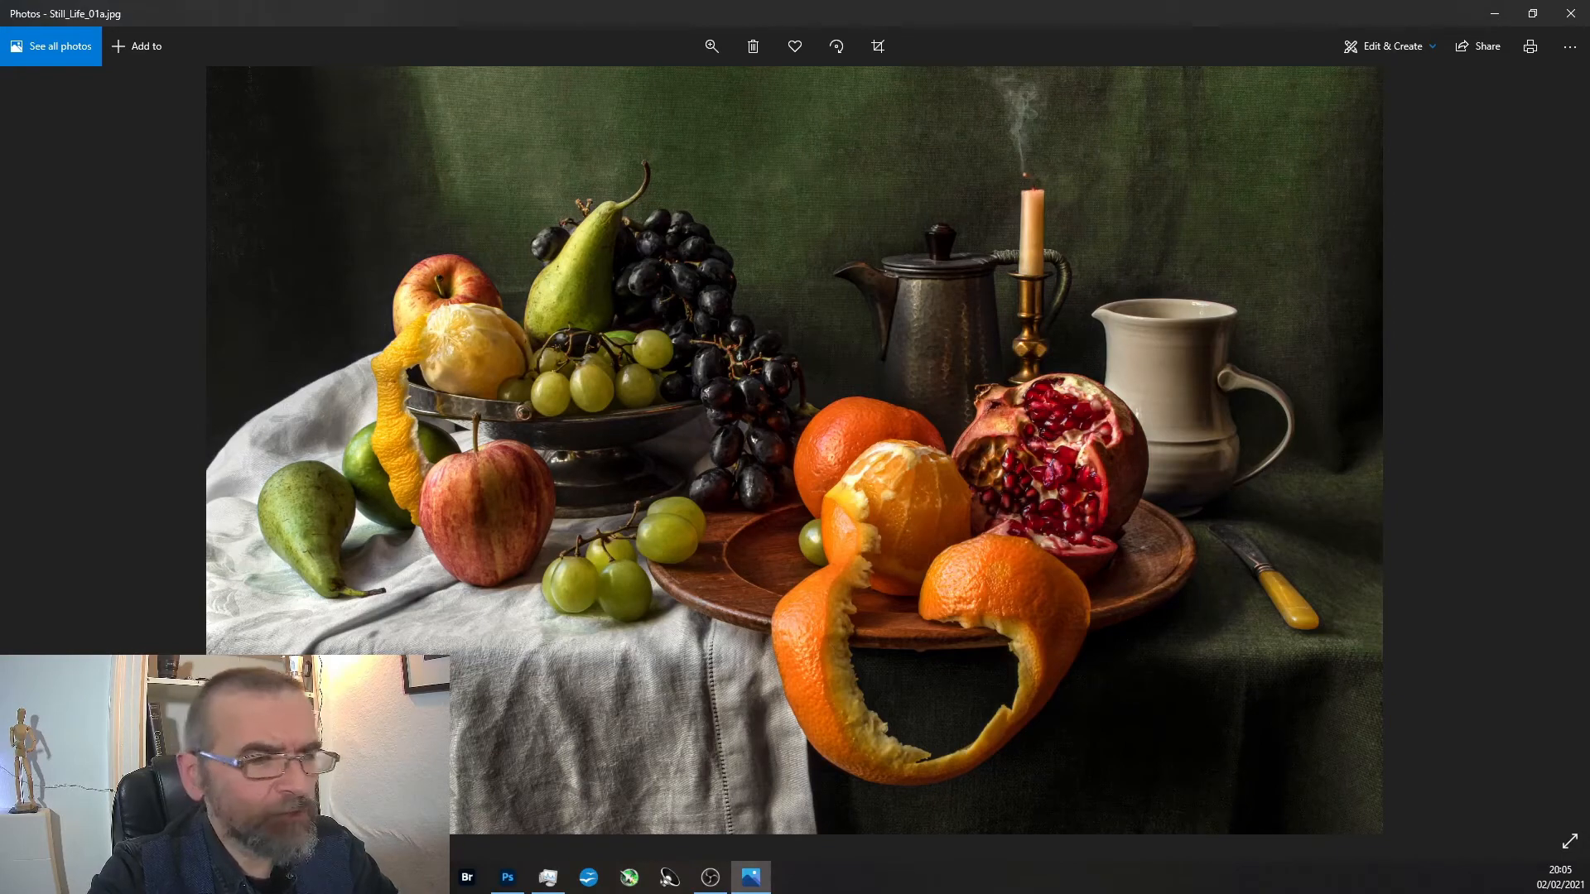
Switch to Still_Life_01.psd in Photoshop and add a new blank layer above Layer 10.
left_click(508, 877)
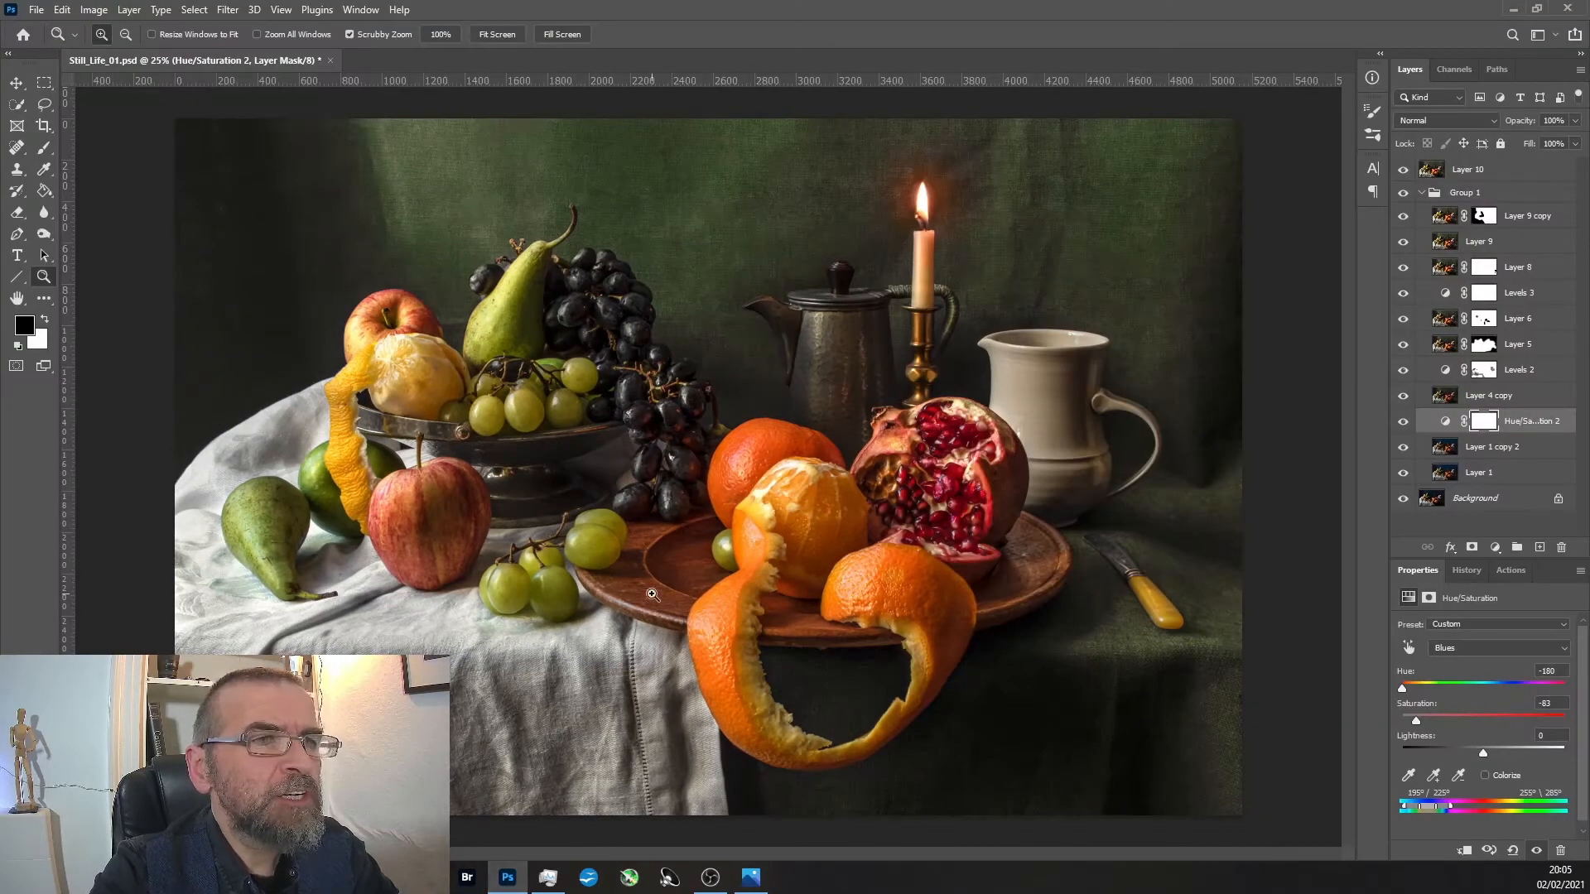
left_click(1520, 174)
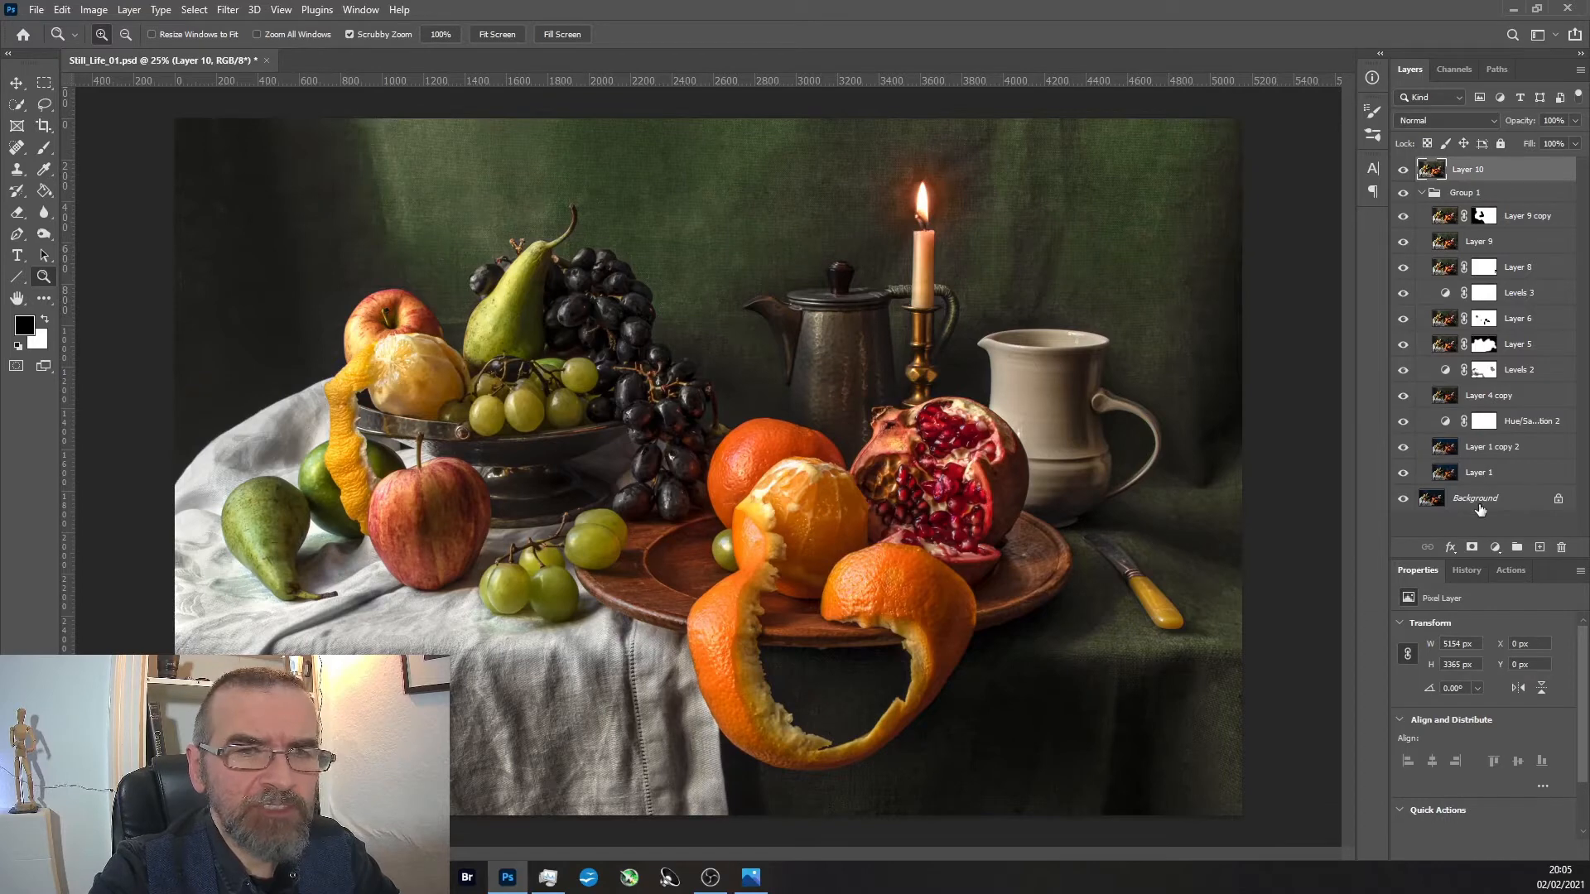
left_click(1540, 549)
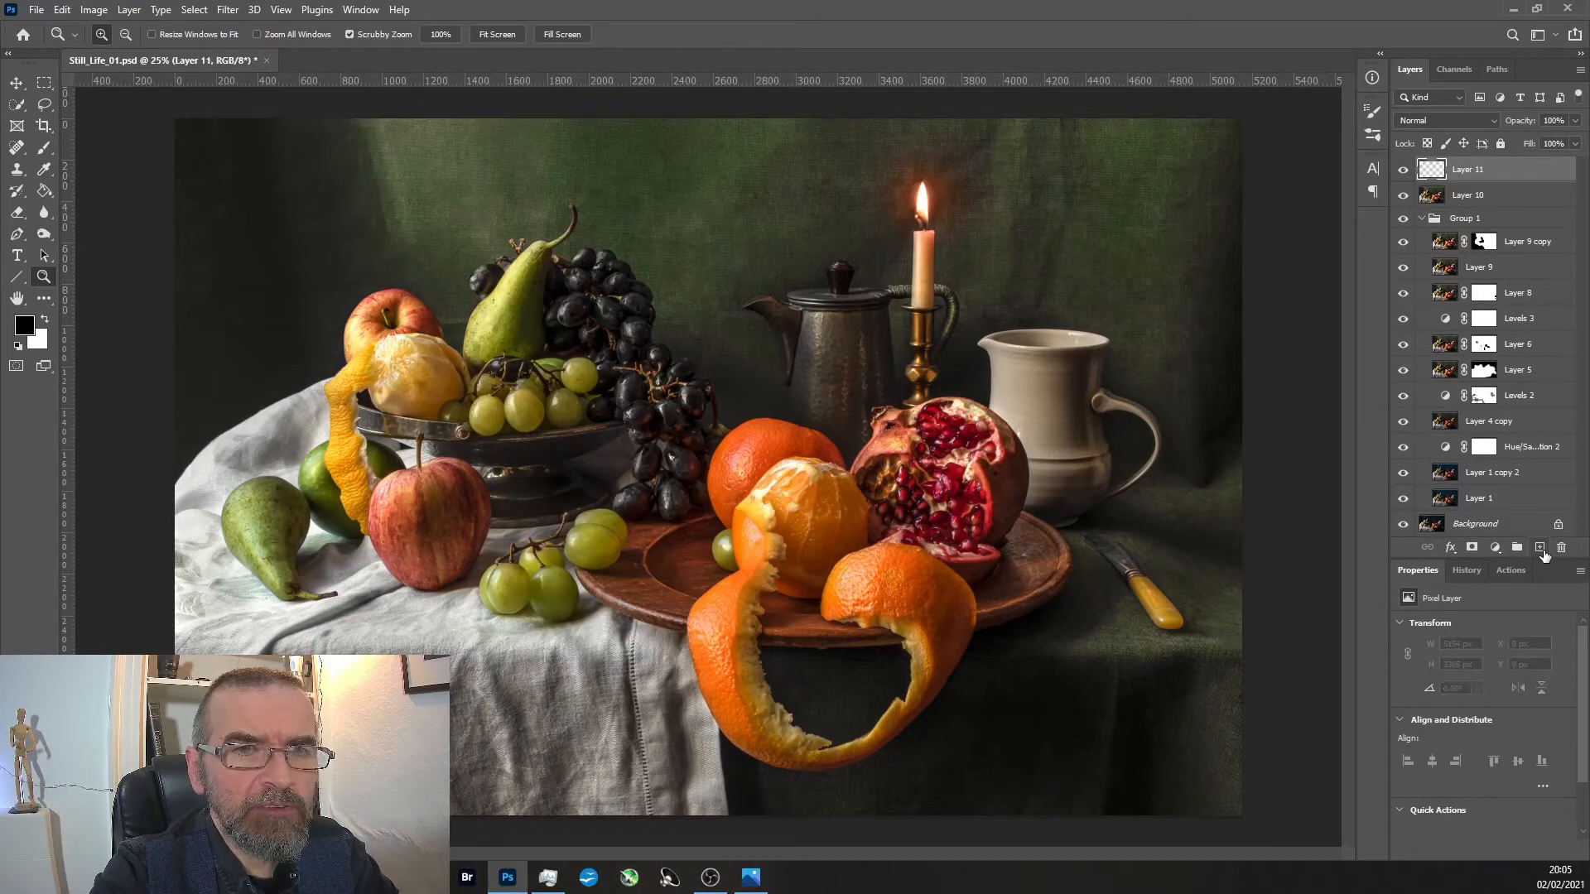
Make white the foreground colour and activate the Pencil tool for drawing on the blank layer.
left_click(45, 319)
key("b")
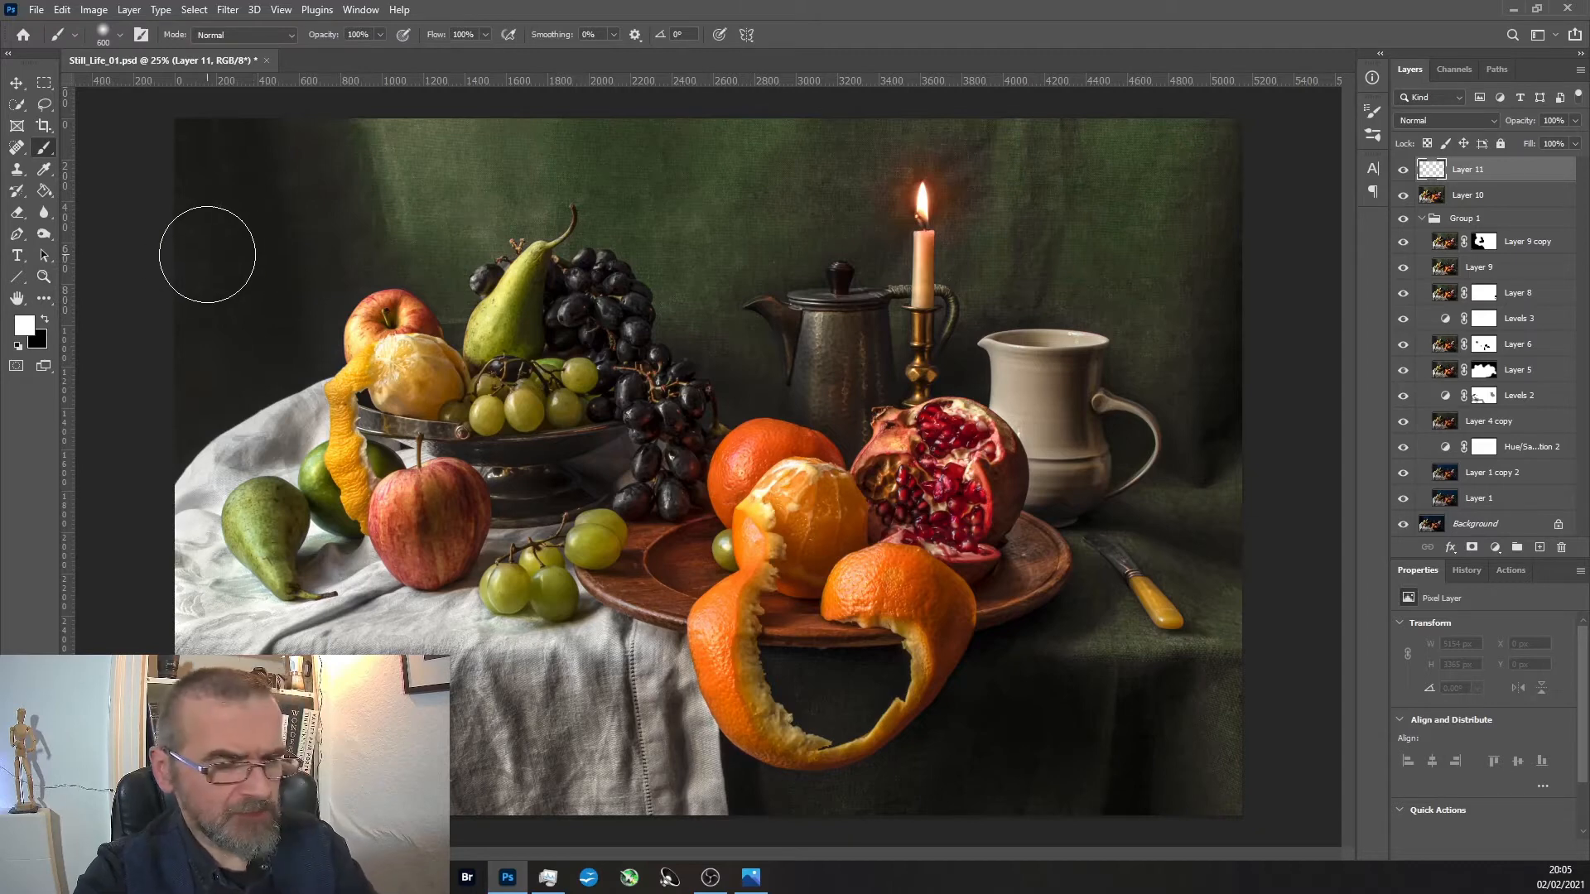
key("bracketleft")
key("bracketleft")
key("bracketleft")
key("bracketleft")
key("bracketleft")
key("bracketleft")
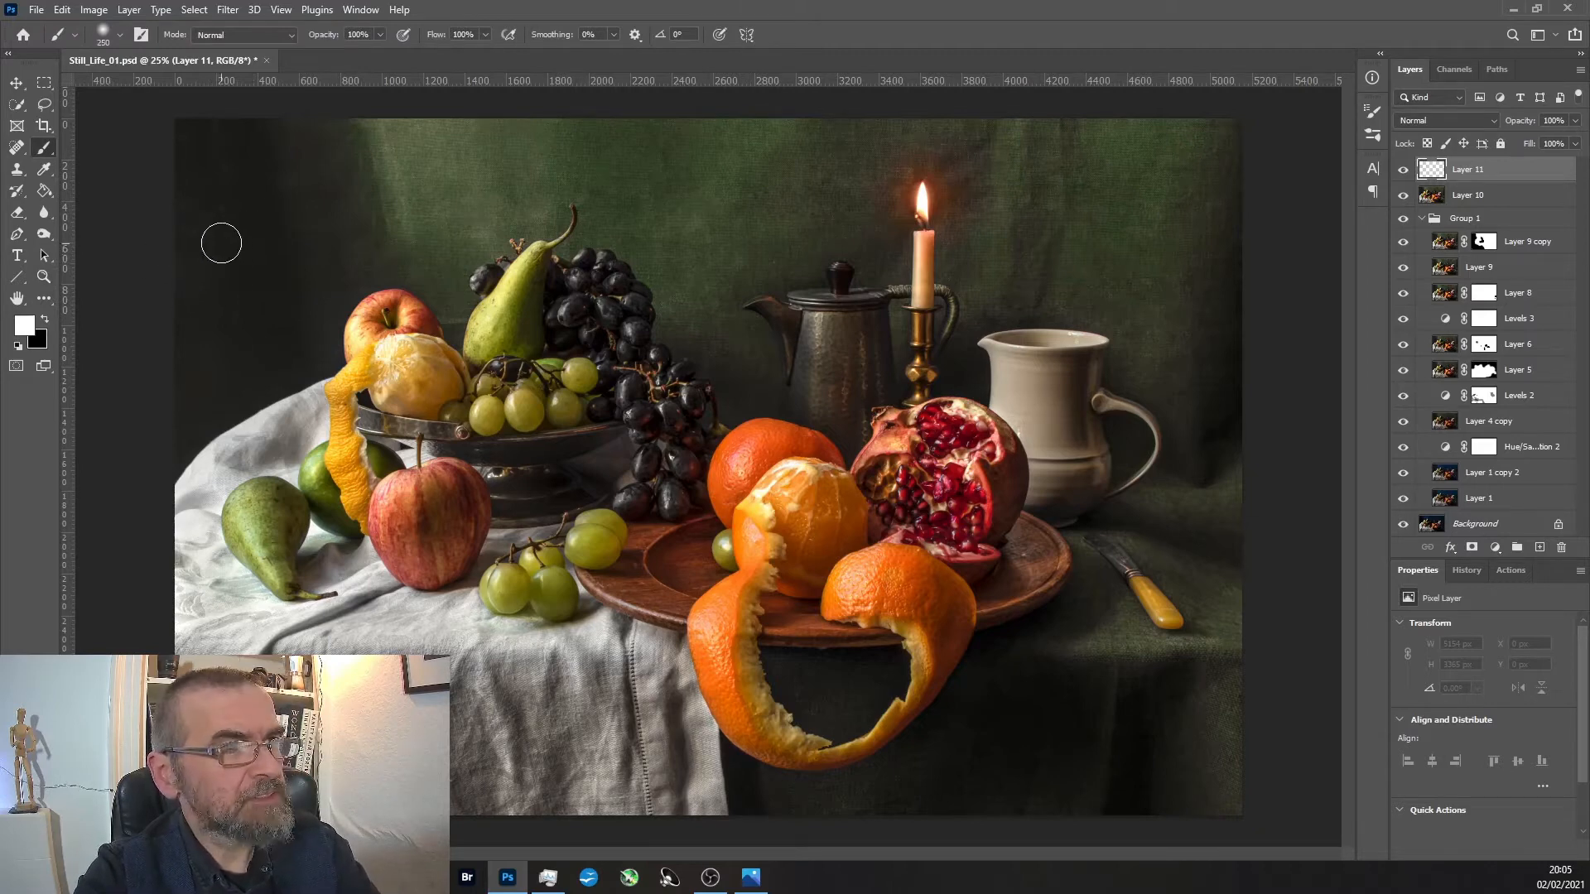
right_click(50, 156)
left_click(112, 163)
Try white composition curves arching over the fruit bowl and down through the oranges, undoing each attempt.
mouse_move(207, 511)
left_mouse_down()
mouse_move(326, 314)
mouse_move(444, 204)
mouse_move(668, 126)
mouse_move(870, 127)
mouse_move(1062, 181)
mouse_move(1133, 296)
mouse_move(1204, 464)
mouse_move(1212, 600)
mouse_move(1194, 648)
left_mouse_up()
key("ctrl+z")
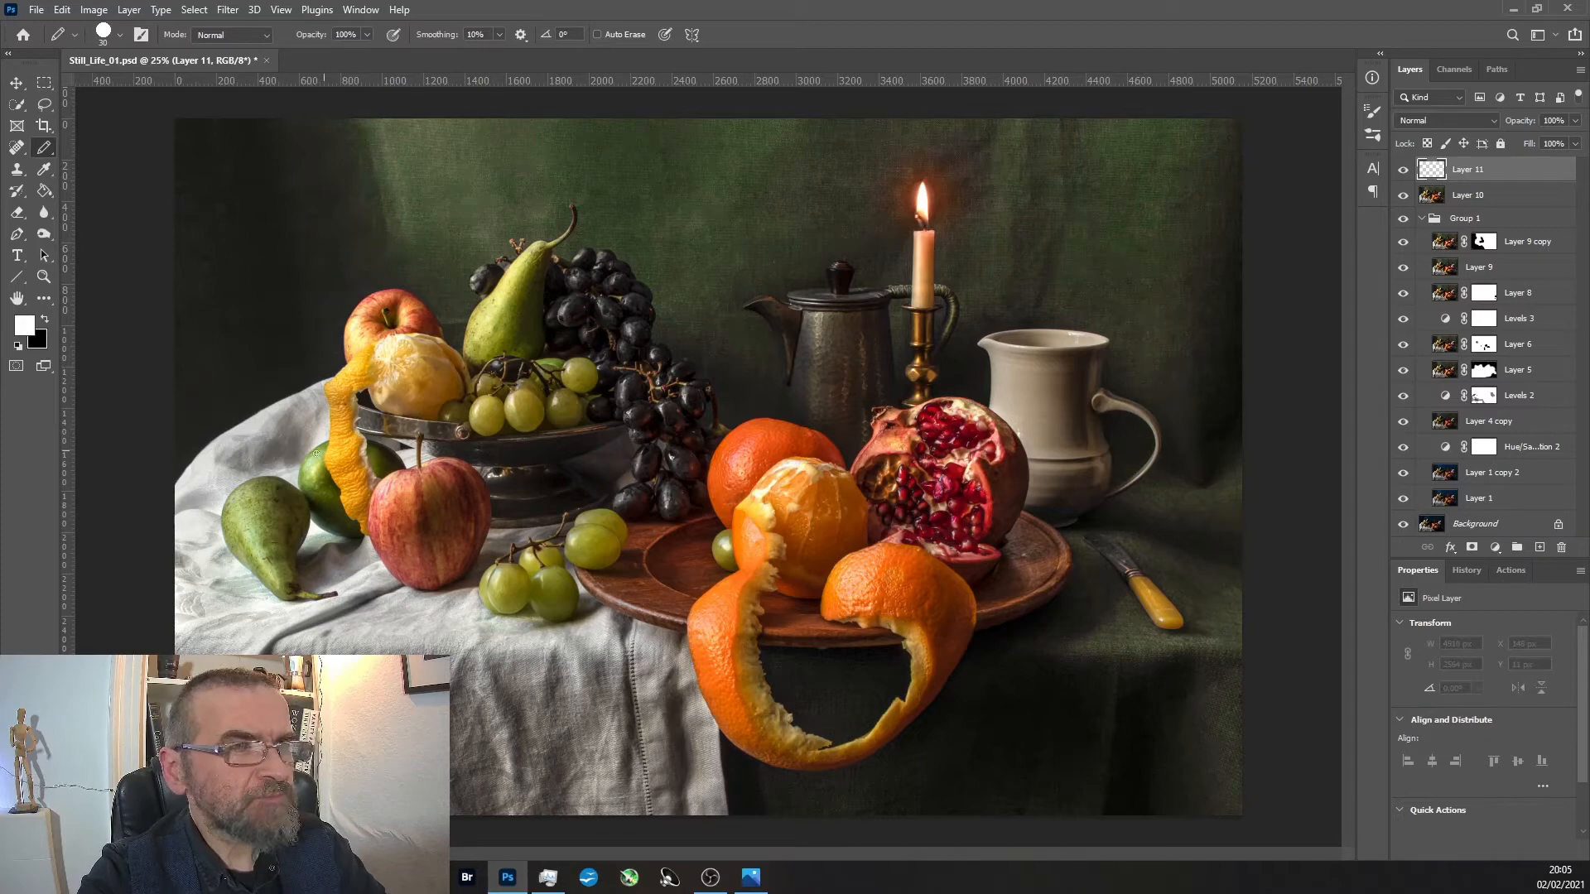
mouse_move(213, 509)
left_mouse_down()
mouse_move(258, 405)
mouse_move(313, 338)
mouse_move(412, 253)
mouse_move(529, 212)
mouse_move(626, 229)
mouse_move(830, 476)
mouse_move(957, 568)
left_mouse_up()
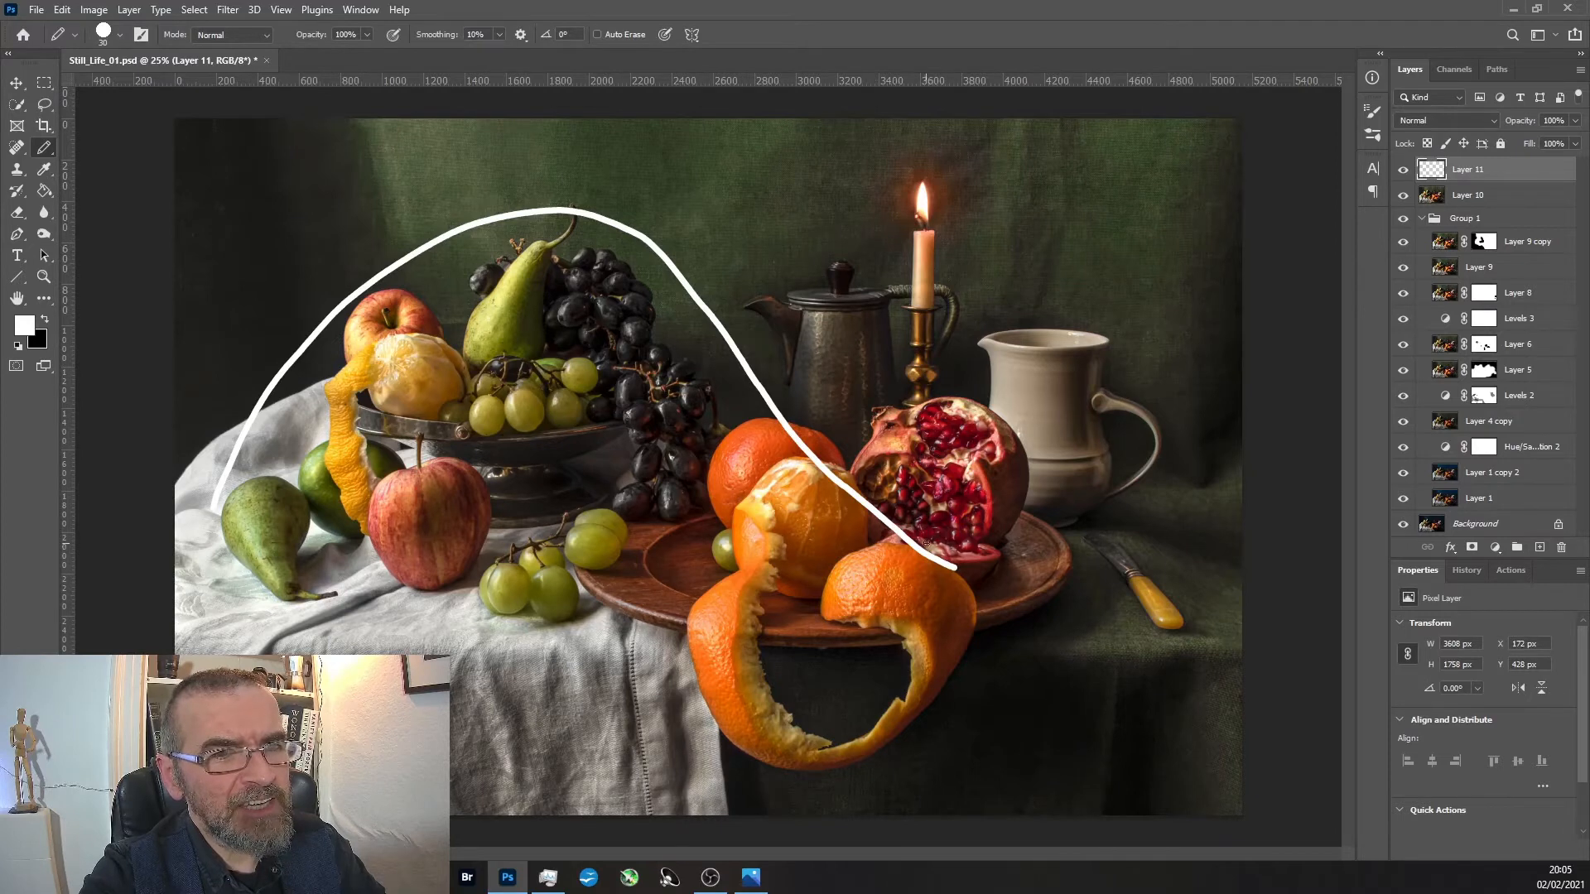
mouse_move(963, 581)
left_mouse_down()
mouse_move(1095, 617)
mouse_move(1160, 616)
mouse_move(1202, 549)
mouse_move(1165, 369)
mouse_move(1056, 245)
mouse_move(969, 233)
mouse_move(785, 282)
mouse_move(711, 344)
mouse_move(565, 525)
mouse_move(379, 635)
mouse_move(280, 649)
mouse_move(135, 604)
mouse_move(168, 511)
mouse_move(253, 523)
mouse_move(205, 477)
mouse_move(436, 230)
mouse_move(411, 245)
mouse_move(353, 319)
mouse_move(504, 218)
mouse_move(588, 192)
mouse_move(630, 251)
left_mouse_up()
key("ctrl+z")
key("ctrl+z")
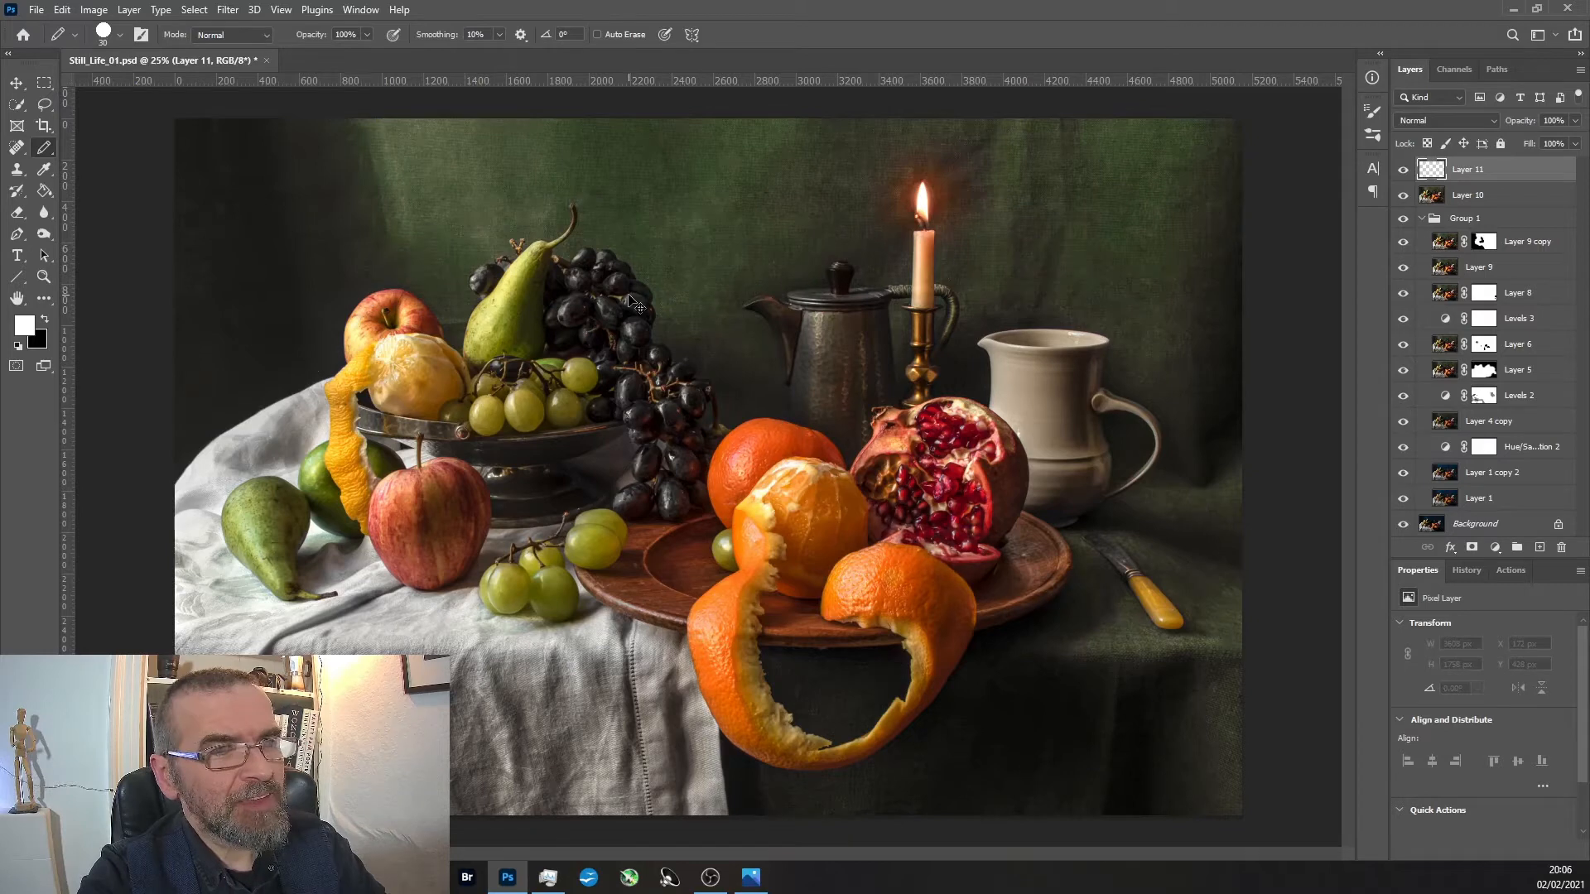
mouse_move(211, 549)
left_mouse_down()
mouse_move(346, 332)
mouse_move(496, 232)
mouse_move(597, 203)
mouse_move(640, 241)
mouse_move(667, 310)
mouse_move(670, 430)
mouse_move(702, 543)
left_mouse_up()
key("ctrl+z")
Draw white composition curves flowing around the fruit bowl, under the orange peel and over the jug and candle, then hide their layer.
mouse_move(187, 531)
left_mouse_down()
mouse_move(347, 275)
mouse_move(543, 225)
mouse_move(588, 241)
mouse_move(640, 344)
mouse_move(719, 723)
mouse_move(762, 759)
mouse_move(865, 736)
mouse_move(1103, 548)
mouse_move(1127, 435)
mouse_move(1074, 339)
mouse_move(949, 234)
mouse_move(866, 228)
mouse_move(759, 264)
left_mouse_up()
mouse_move(311, 317)
left_mouse_down()
mouse_move(254, 412)
mouse_move(247, 555)
mouse_move(280, 644)
left_mouse_up()
mouse_move(371, 692)
left_mouse_down()
mouse_move(222, 498)
mouse_move(291, 622)
mouse_move(444, 722)
mouse_move(605, 613)
left_mouse_up()
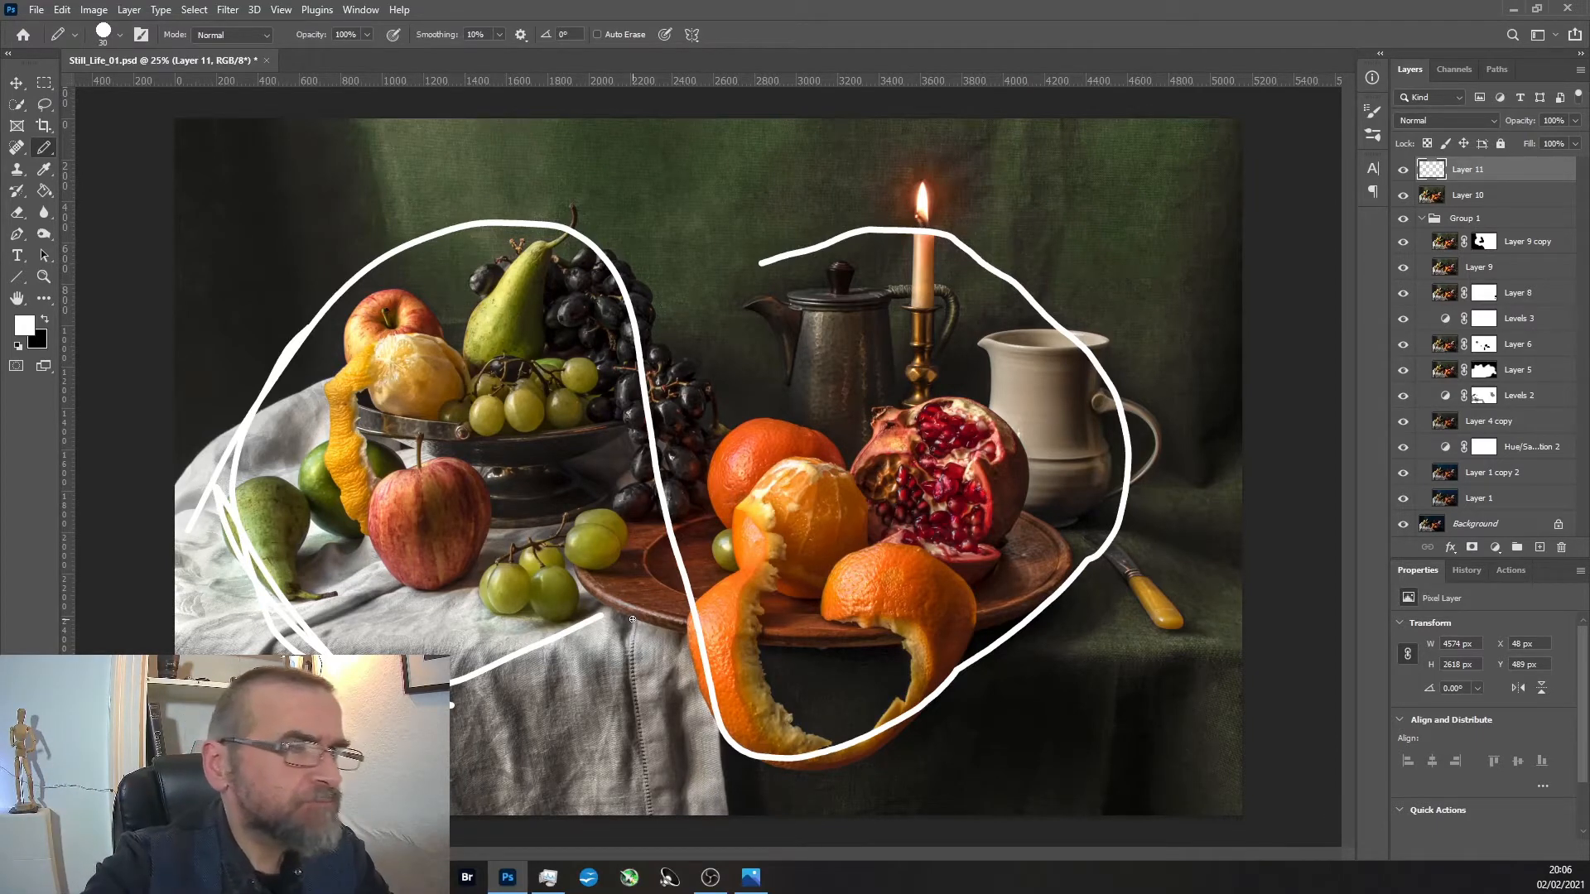
left_click(1405, 171)
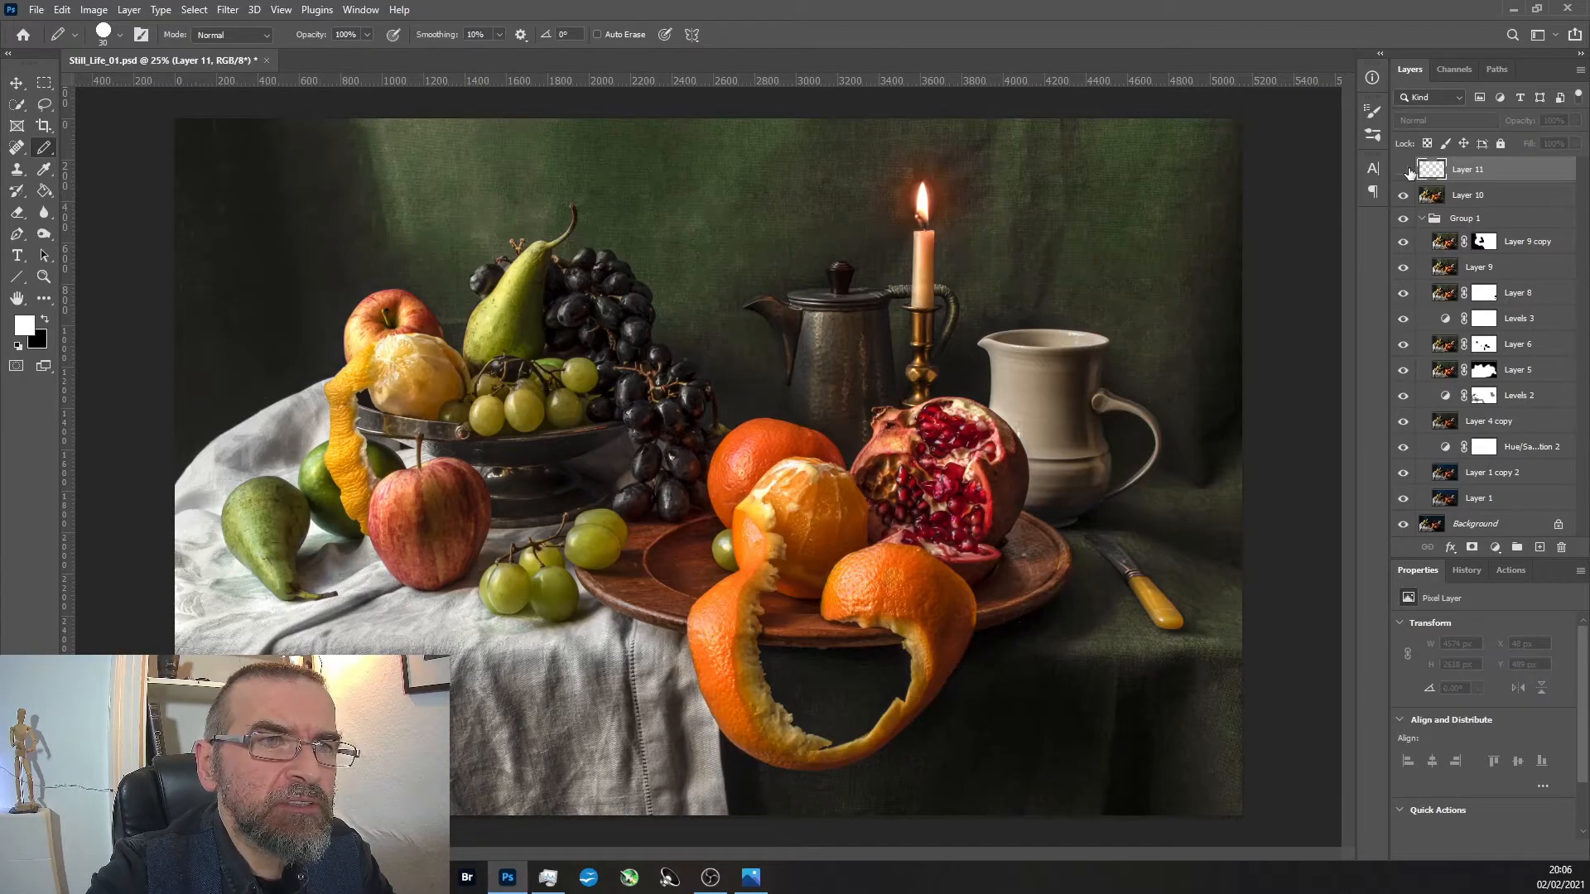
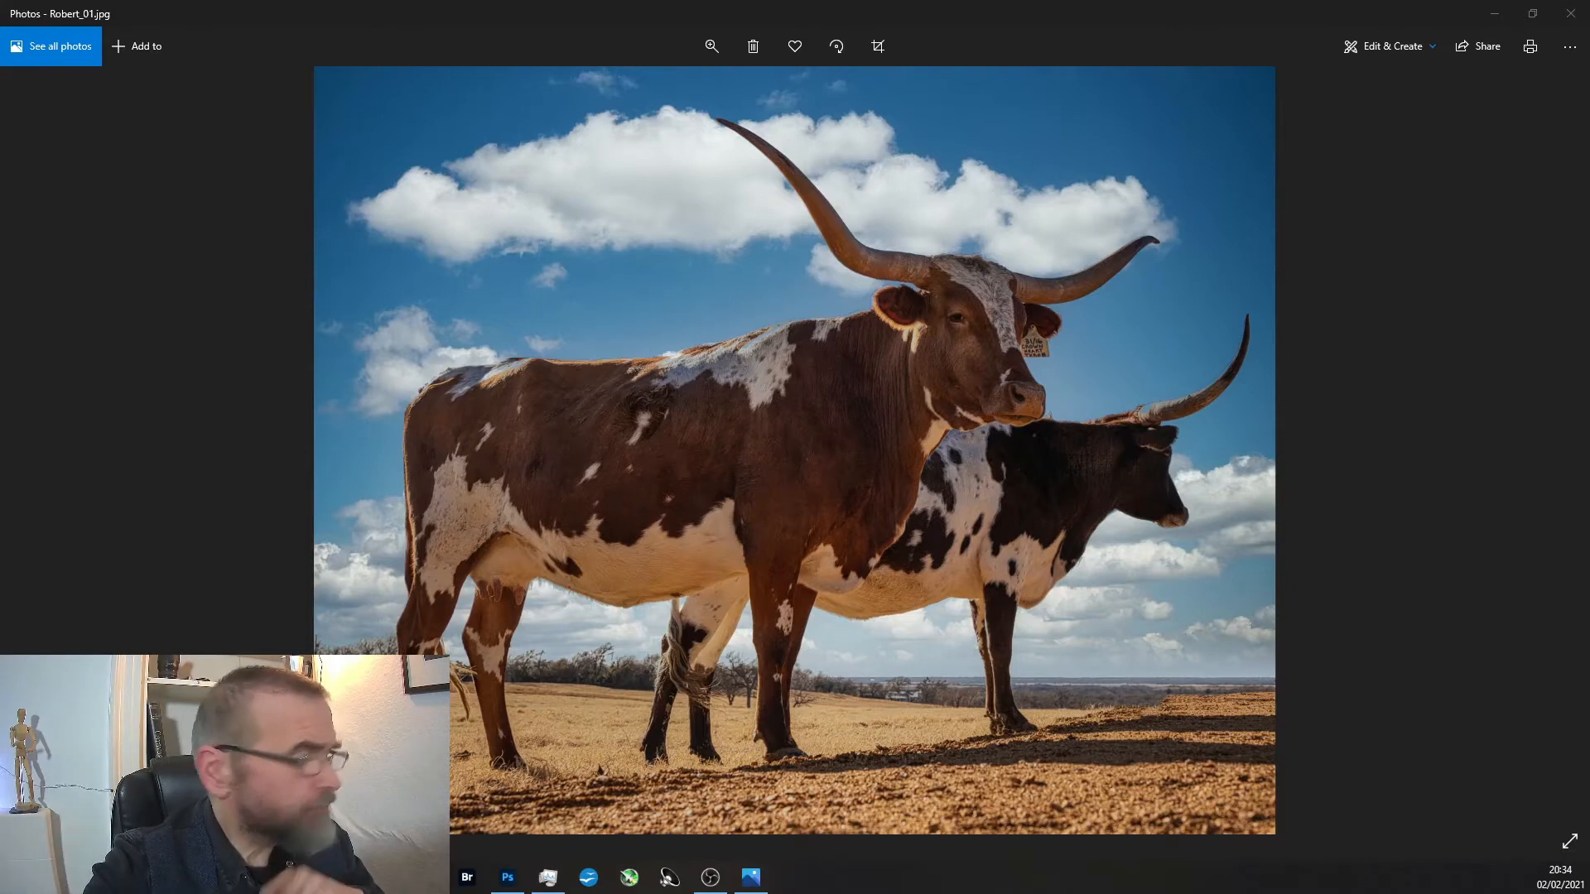
Compare the edited longhorn photo with its original and examine the two cattle in the edit at closer range.
key("Right")
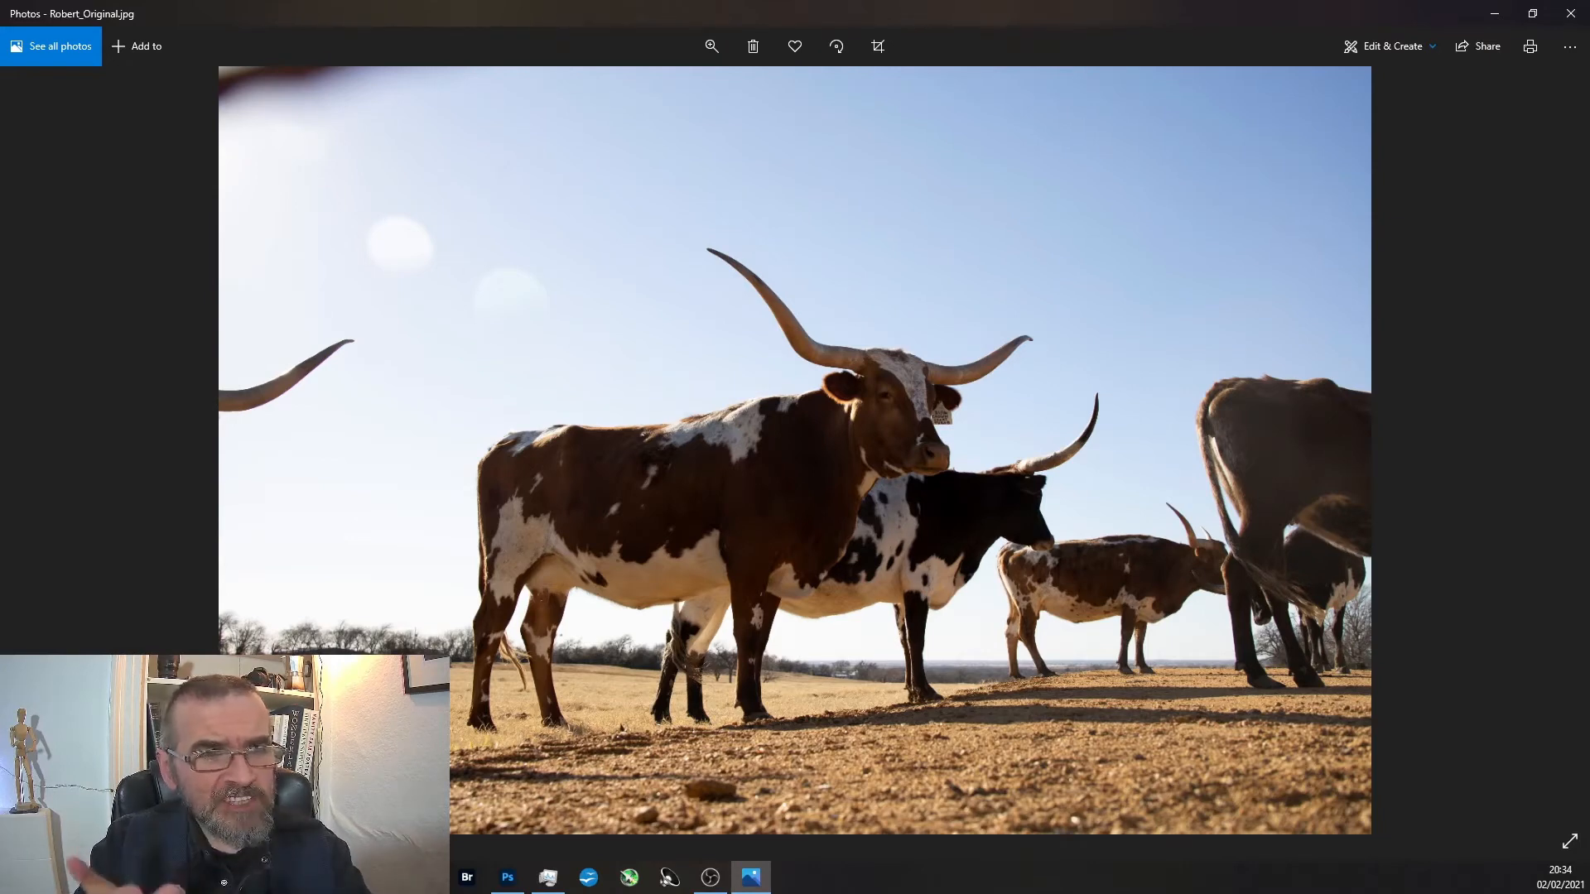
key("Left")
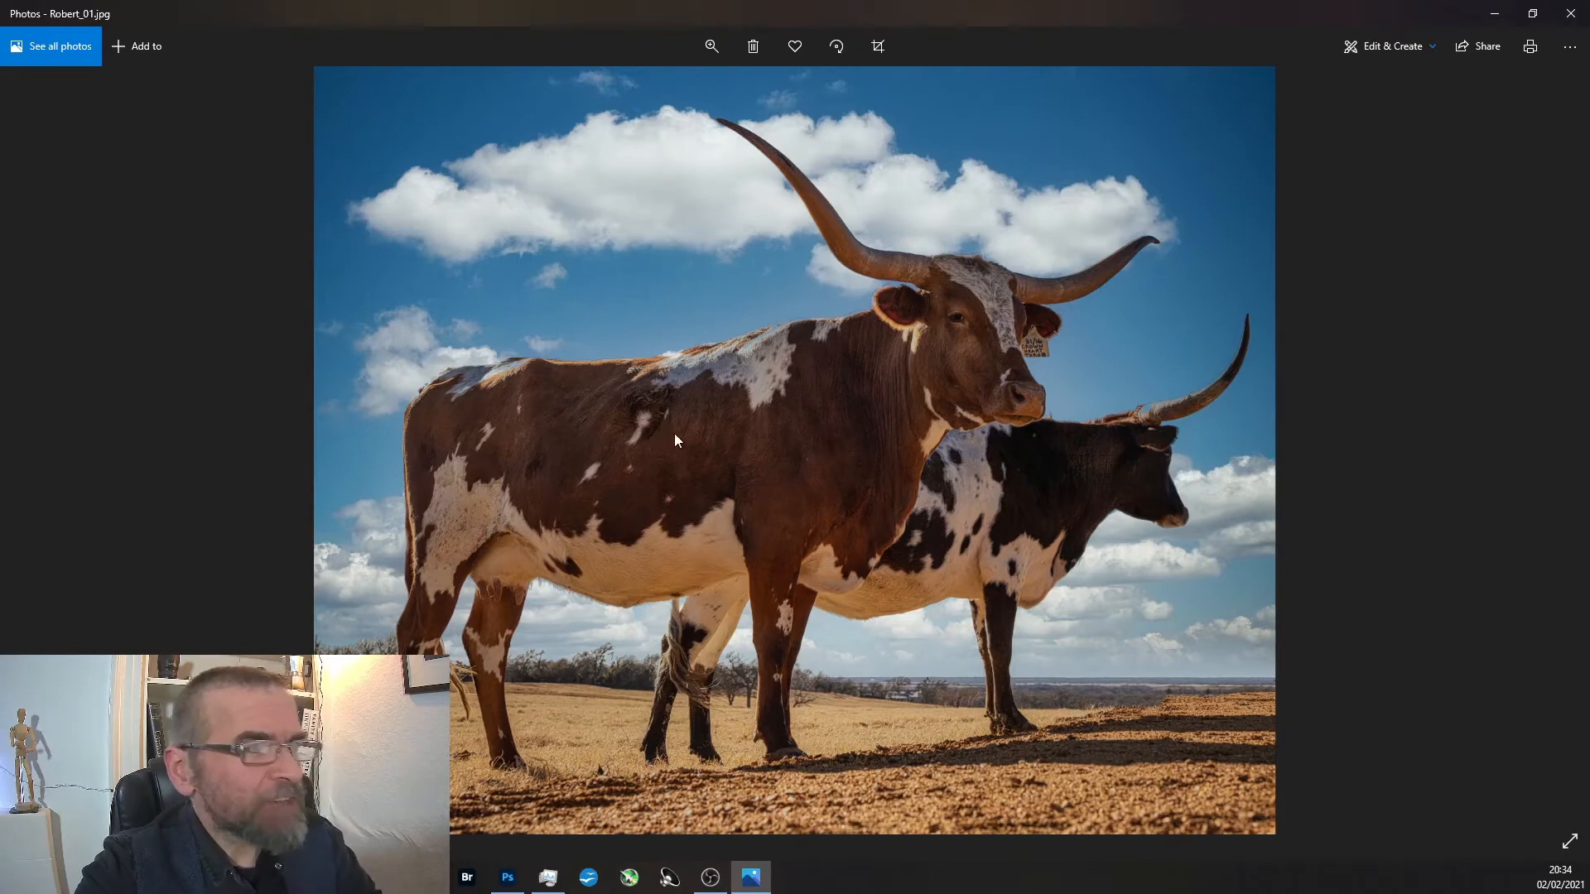
scroll(663, 377, "up", 2)
scroll(588, 359, "down", 2)
scroll(546, 372, "up", 1)
scroll(535, 384, "up", 1)
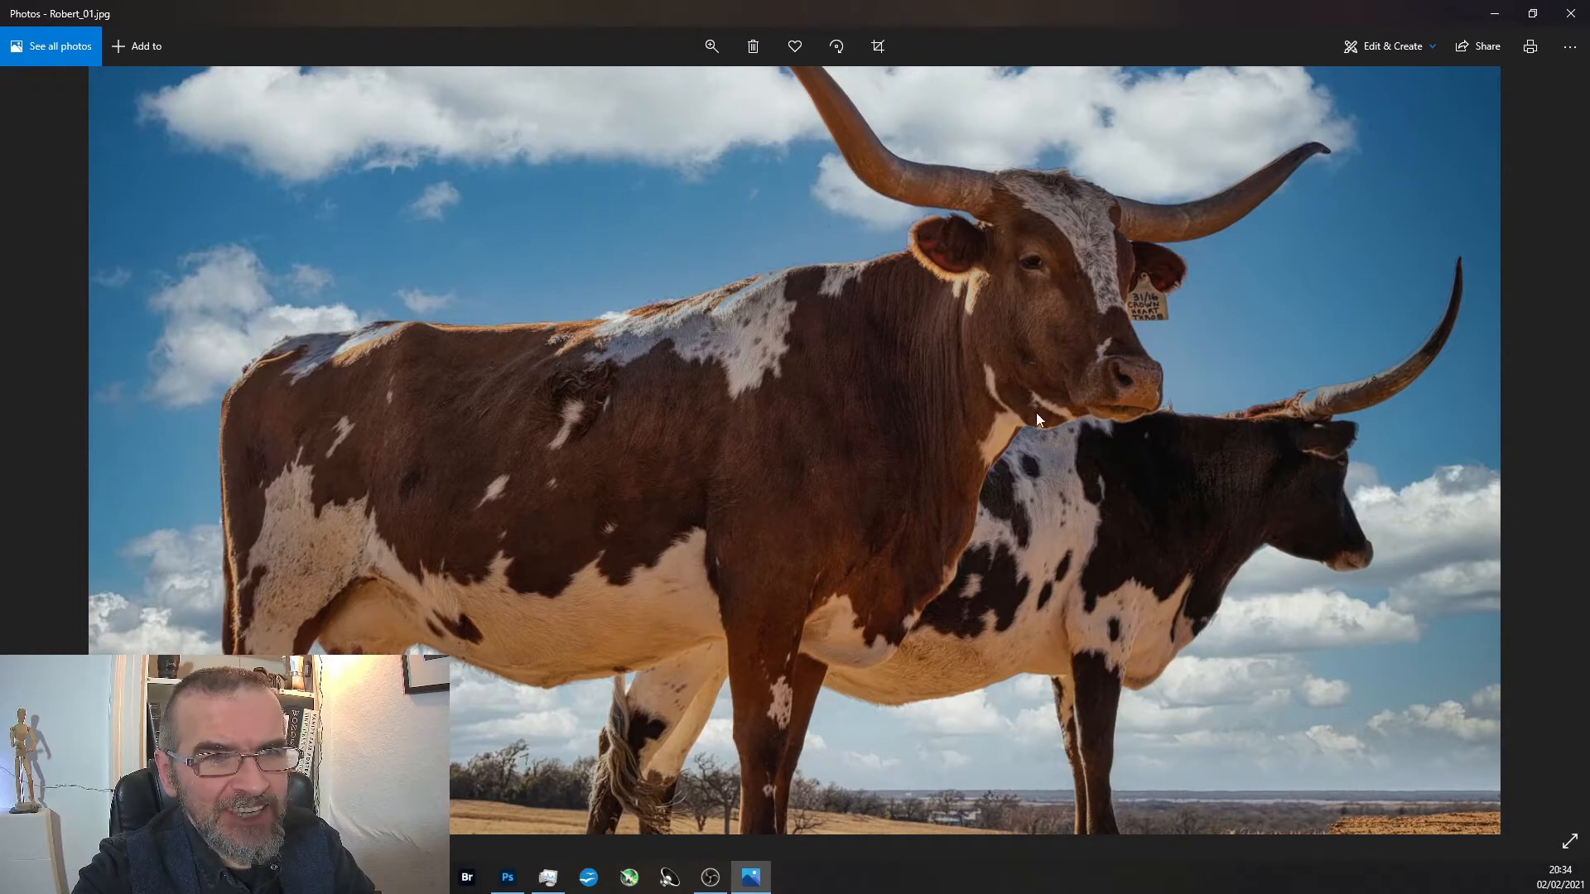
scroll(968, 304, "down", 1)
scroll(967, 301, "down", 3)
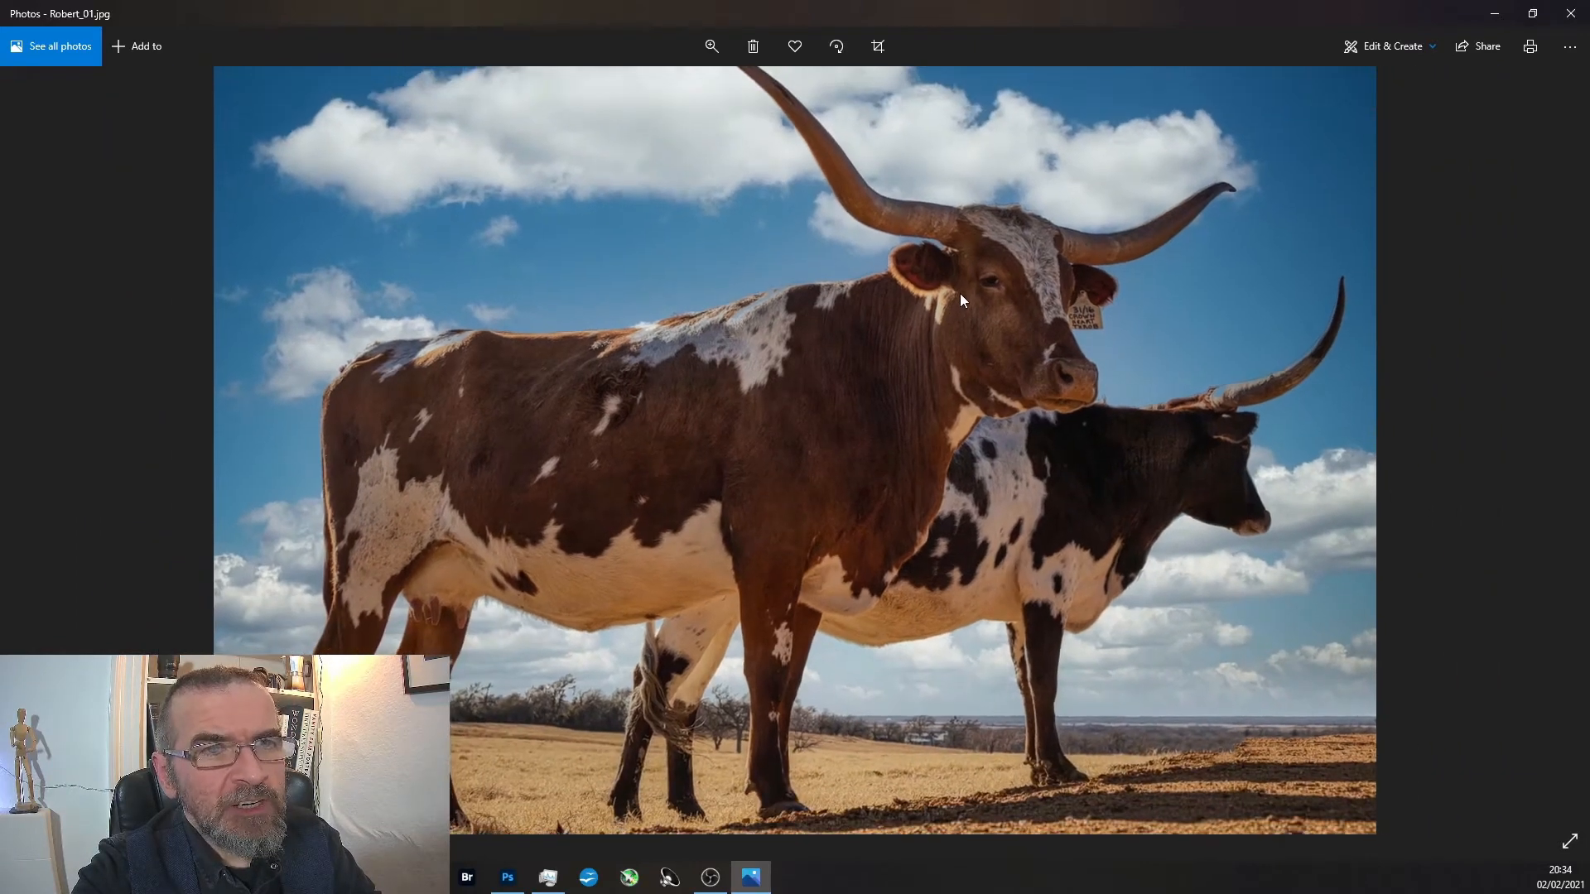
scroll(1120, 225, "up", 3)
scroll(1250, 439, "down", 2)
scroll(1250, 440, "down", 2)
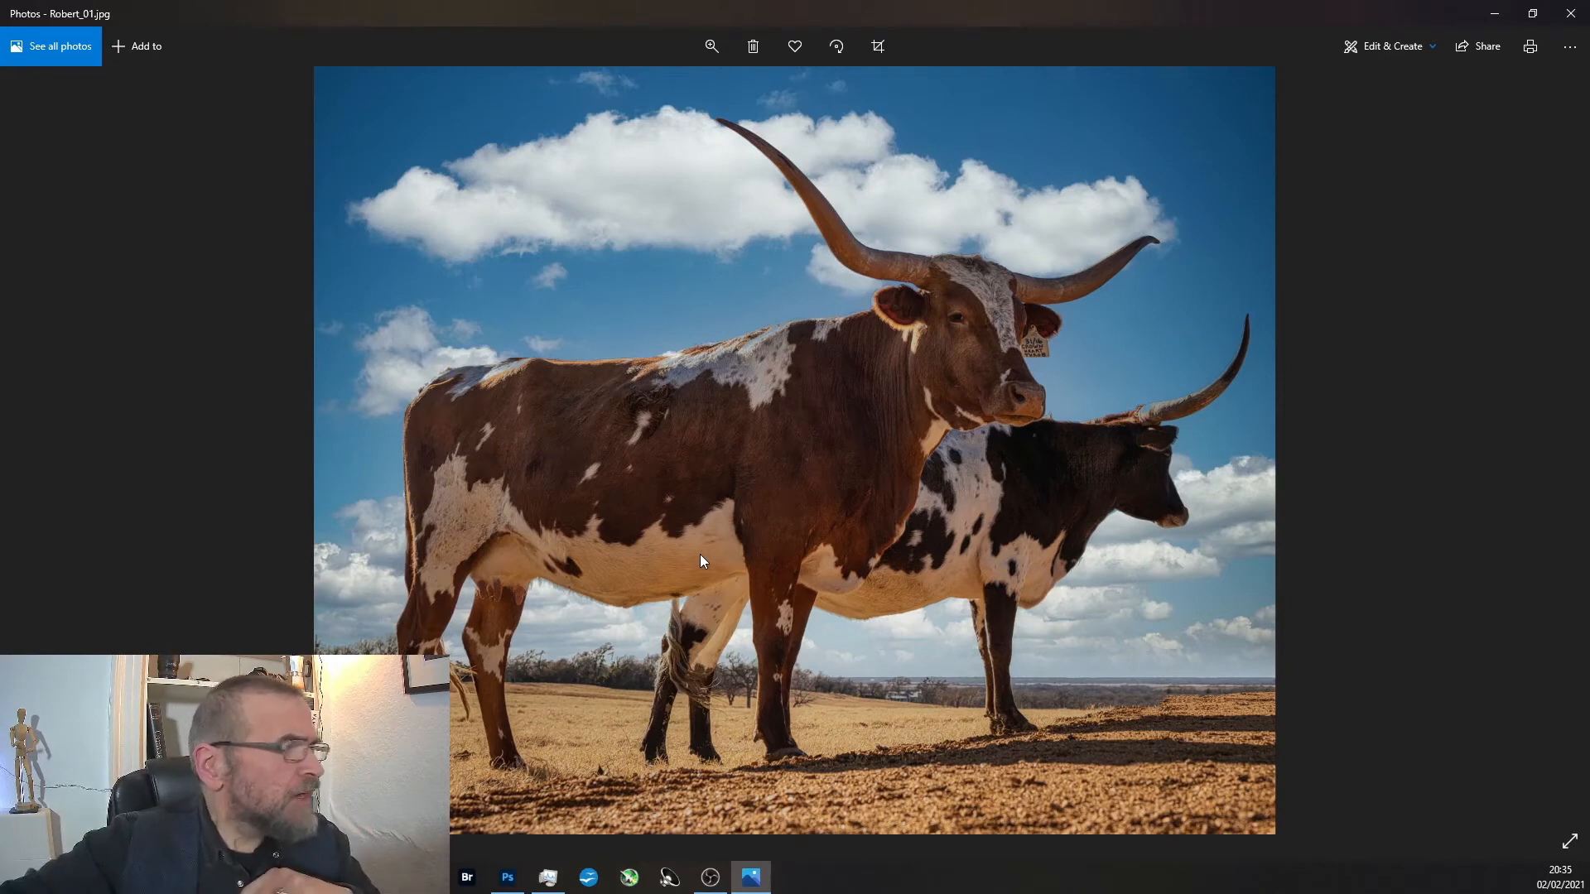
Examine the background cattle in the original longhorn photo and compare the whole frame with the edited version.
key("Right")
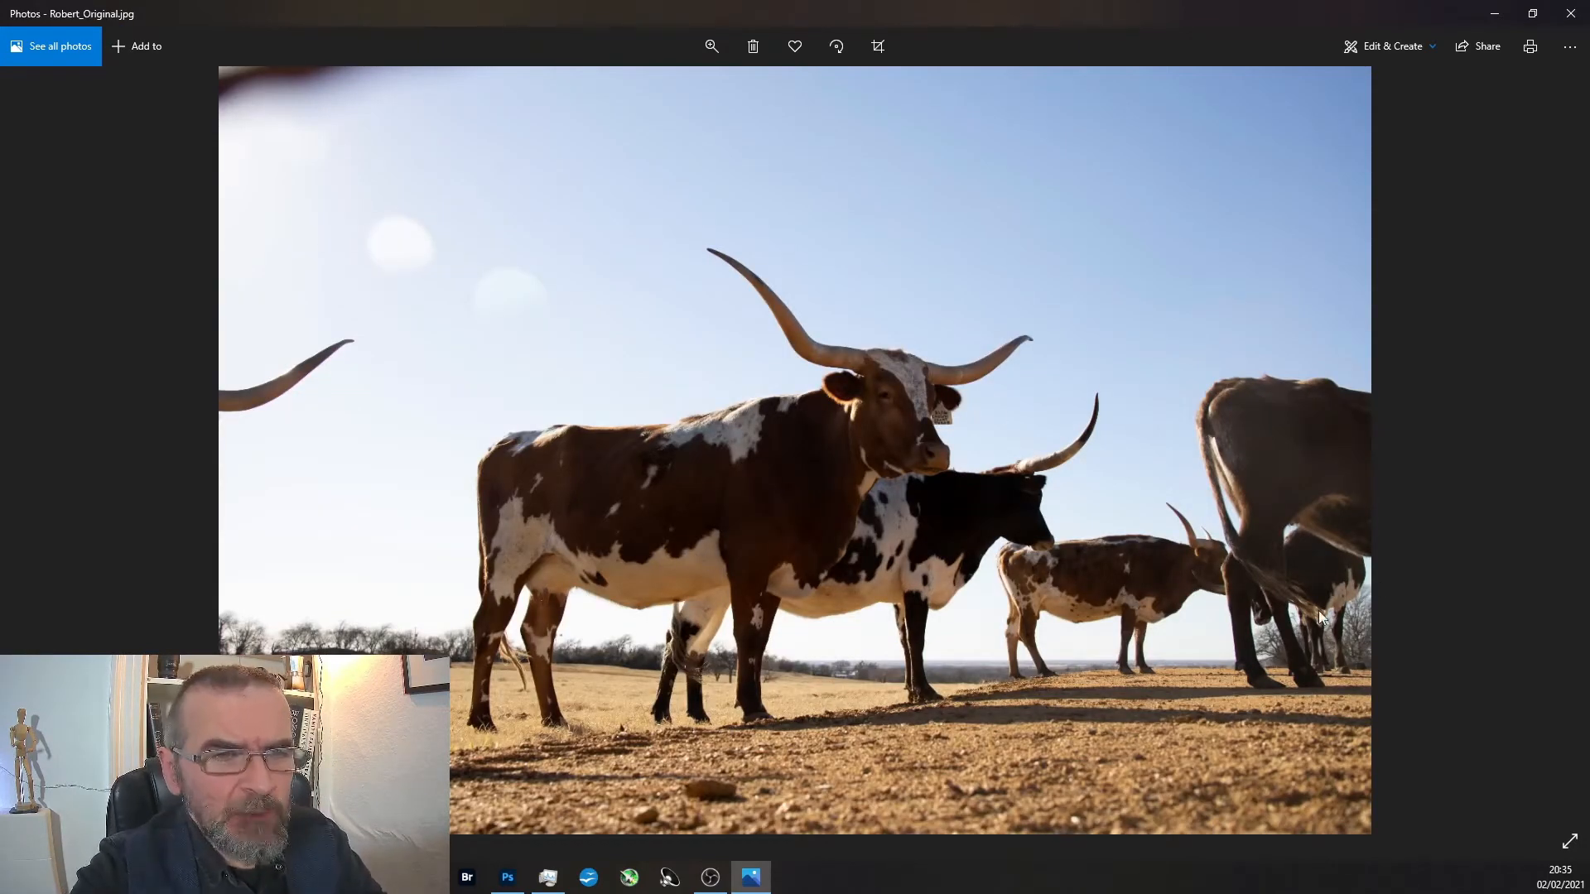
scroll(1093, 555, "up", 3)
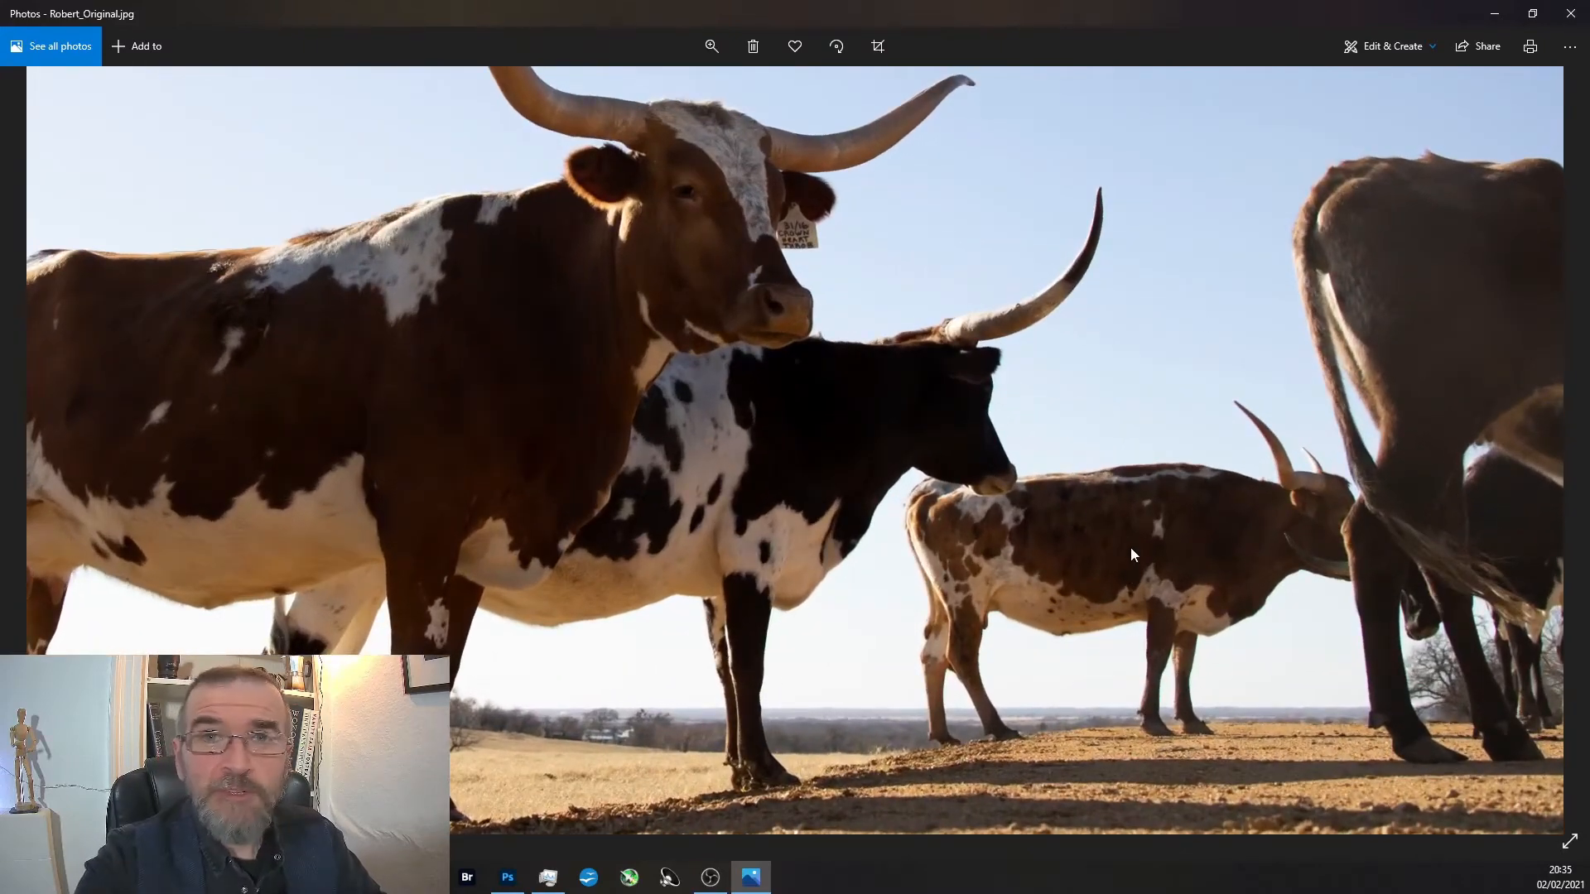
scroll(1061, 568, "down", 3)
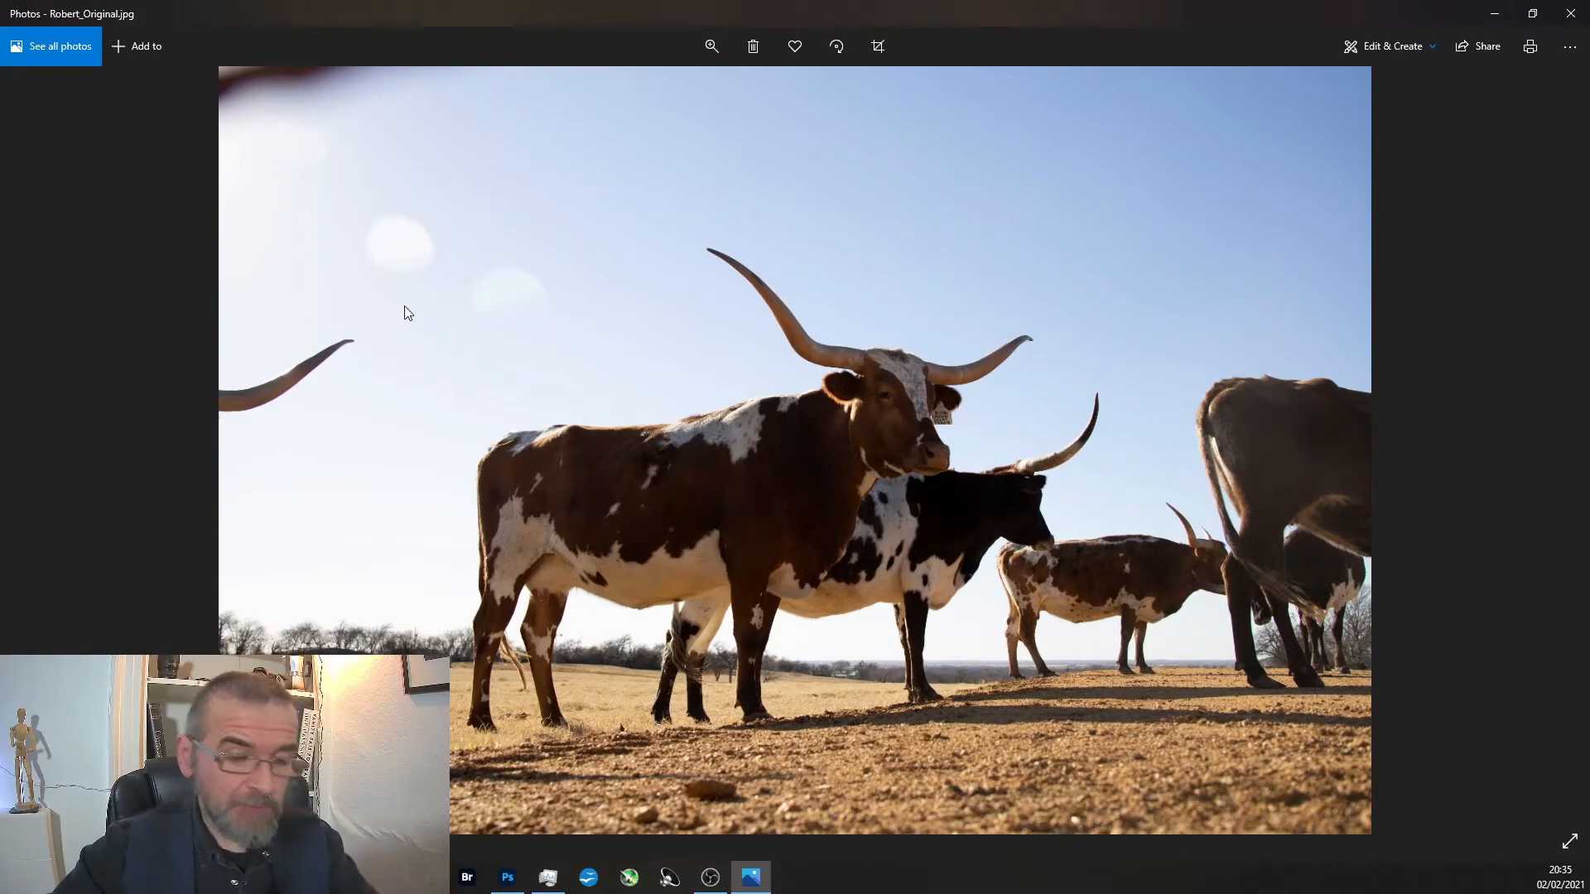
key("Left")
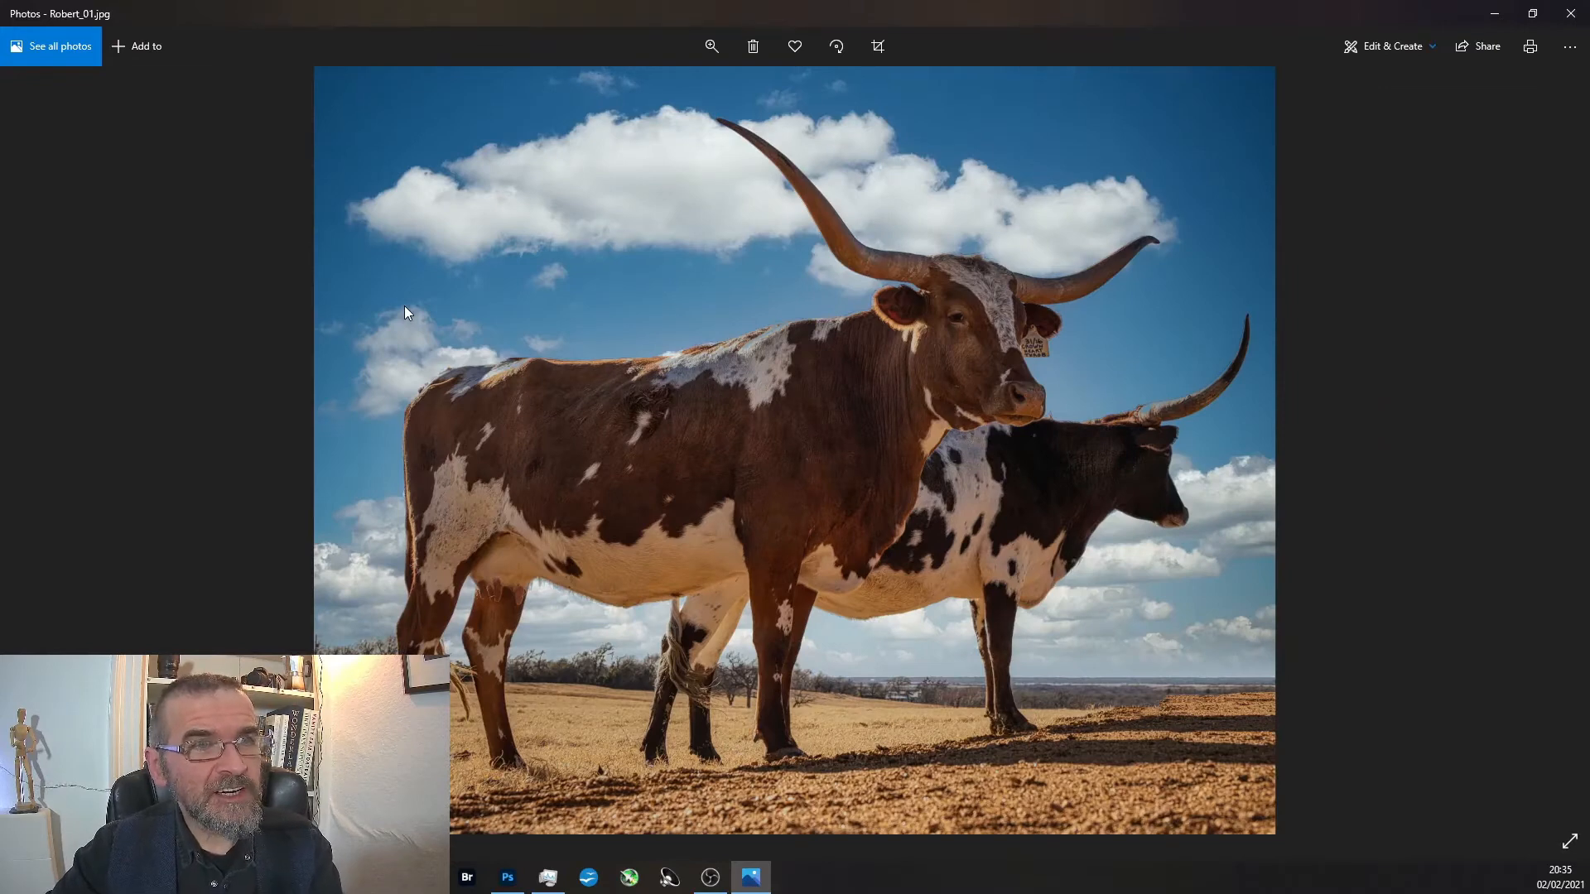
key("Right")
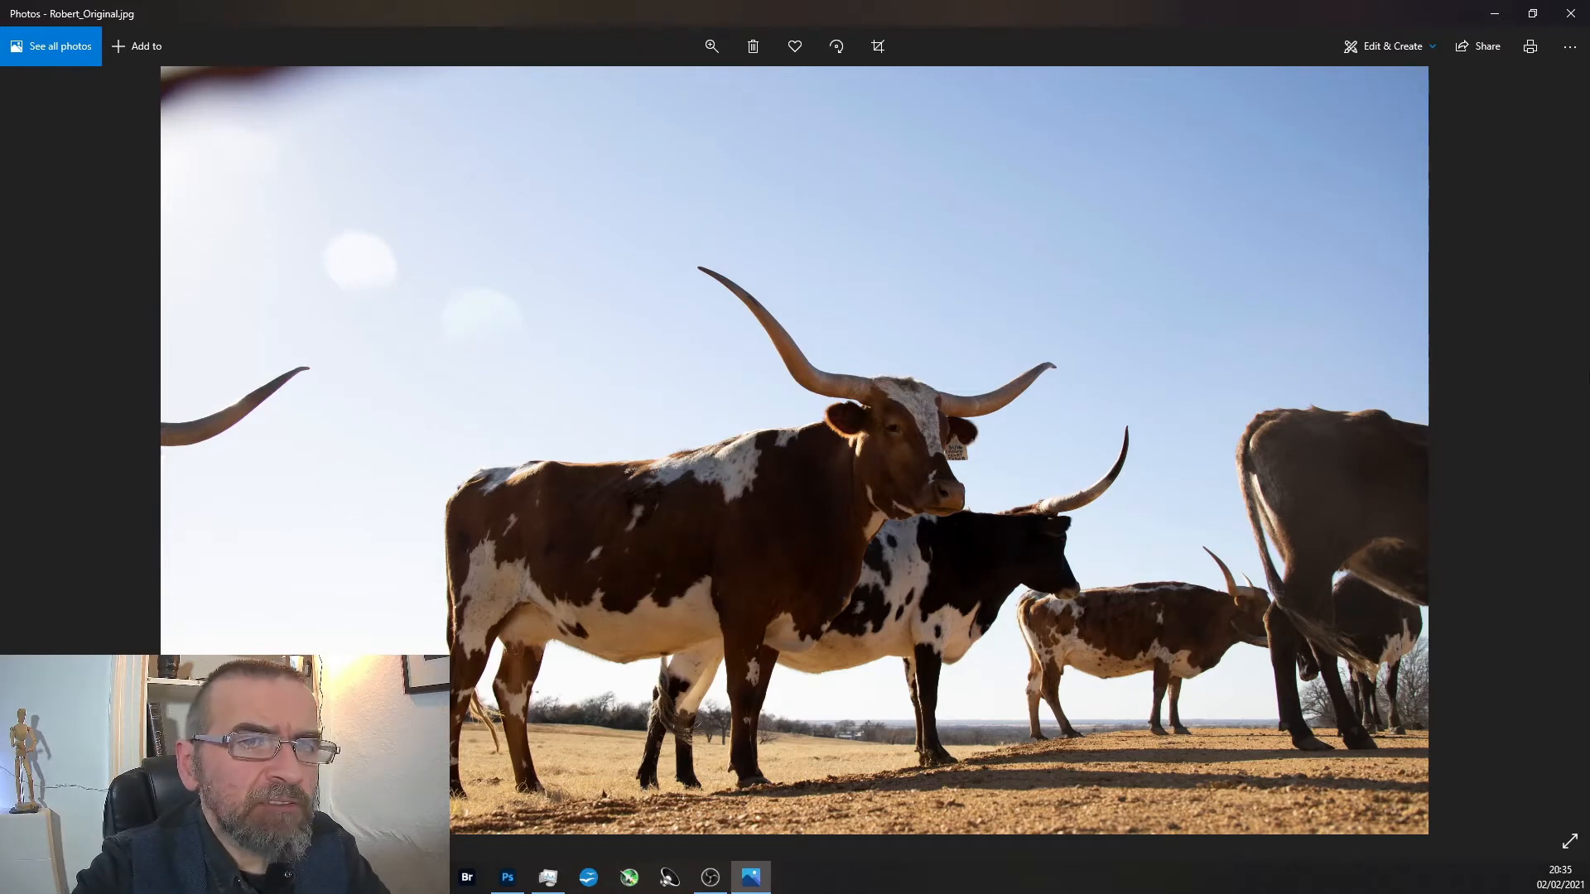
scroll(328, 494, "down", 1)
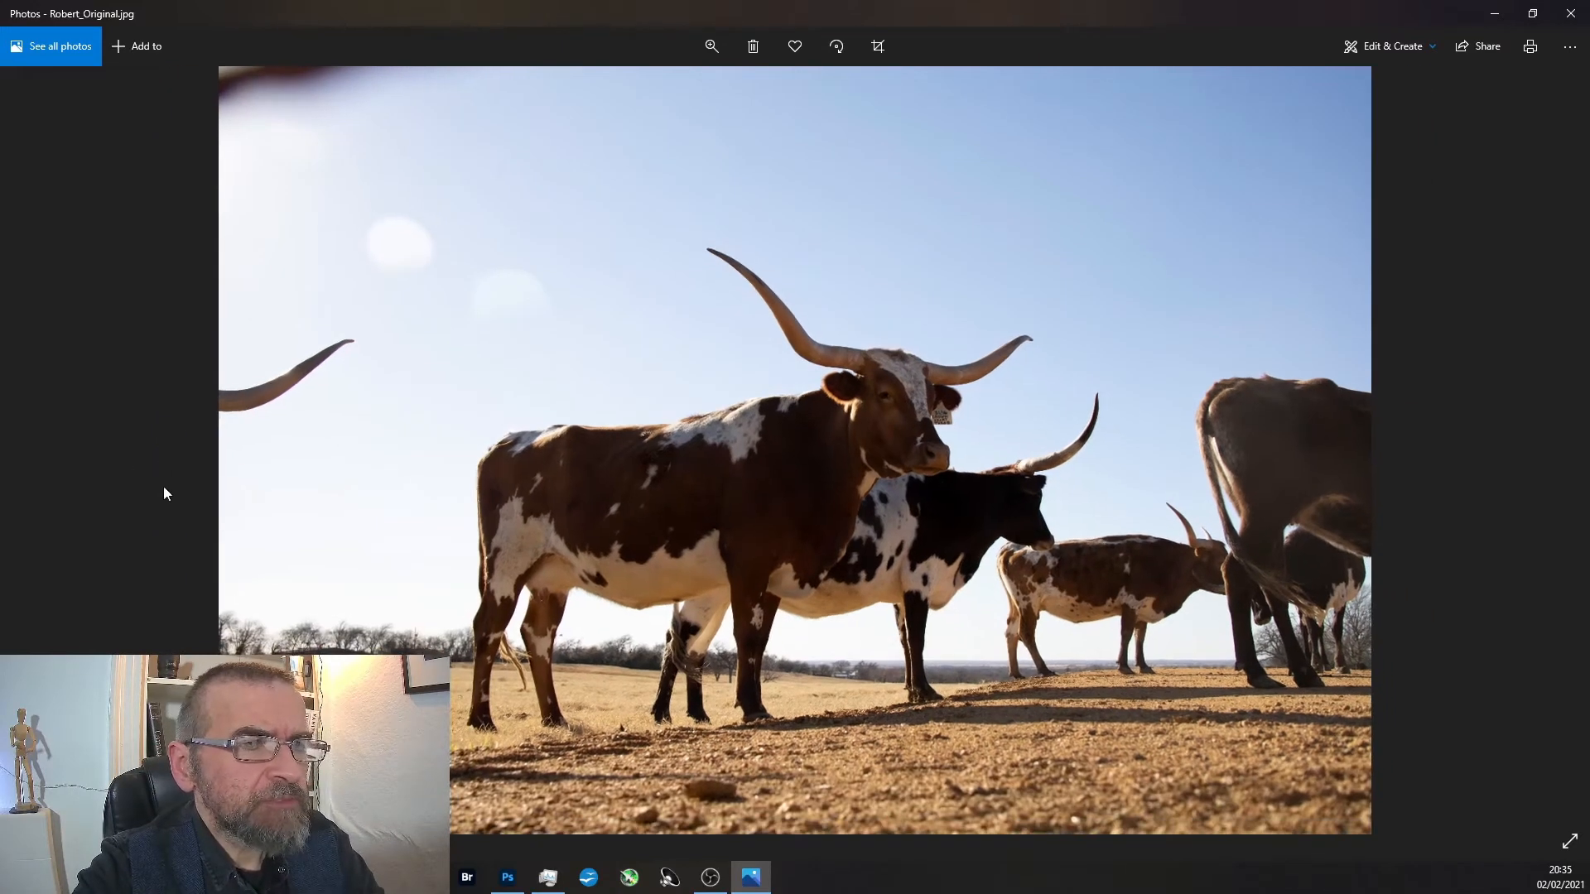
left_click(49, 447)
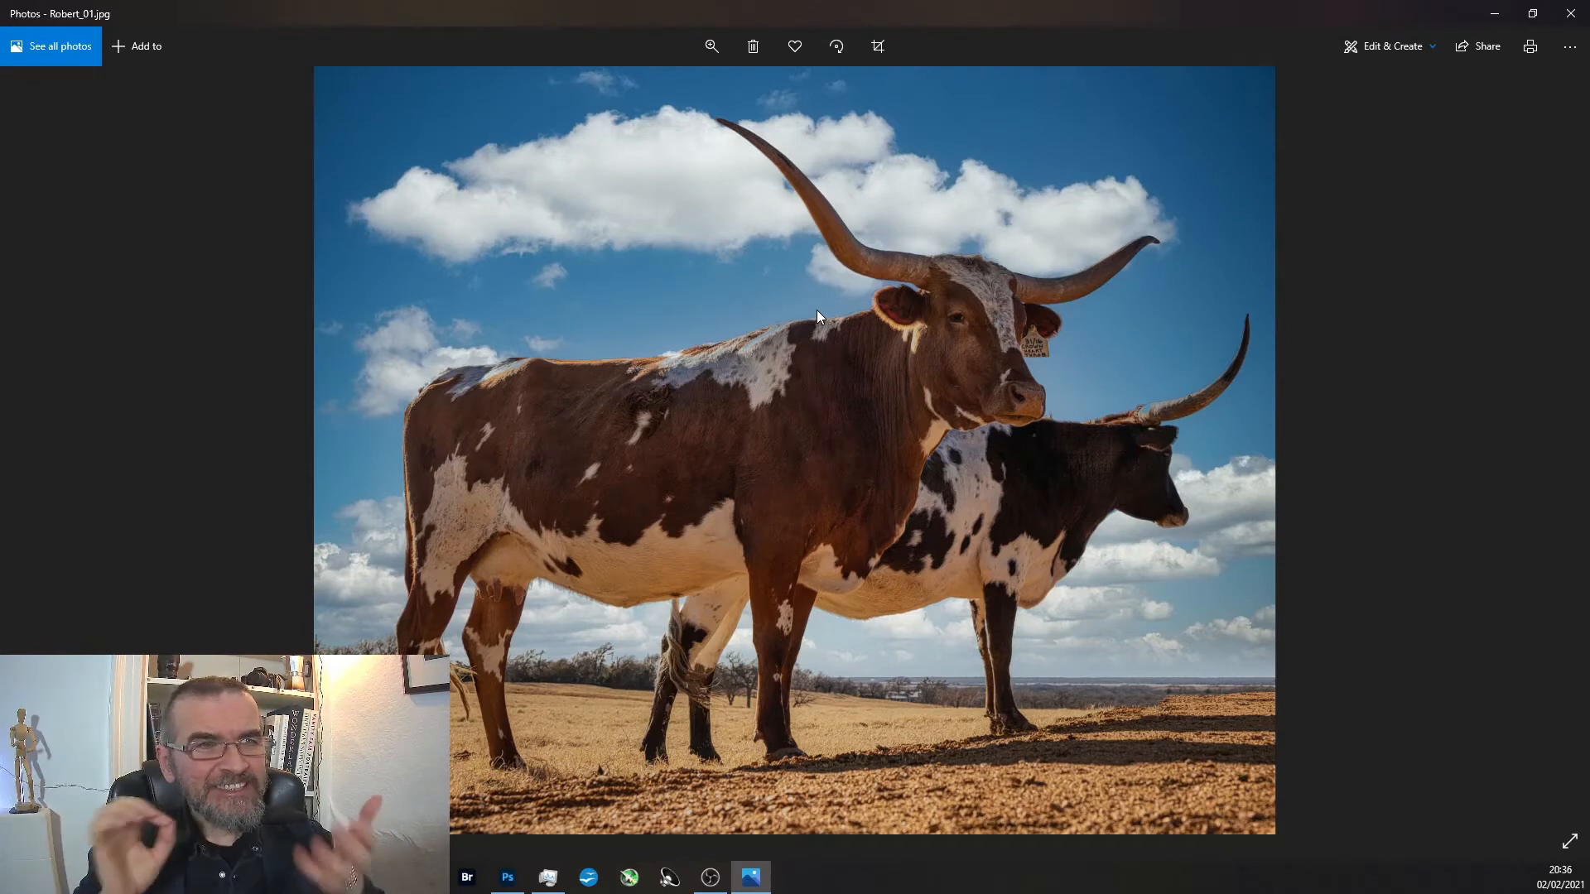
Inspect the cut-out edges around the rear animal's horn and along the front longhorn's back and ear in the edited photo.
scroll(1302, 401, "up", 3)
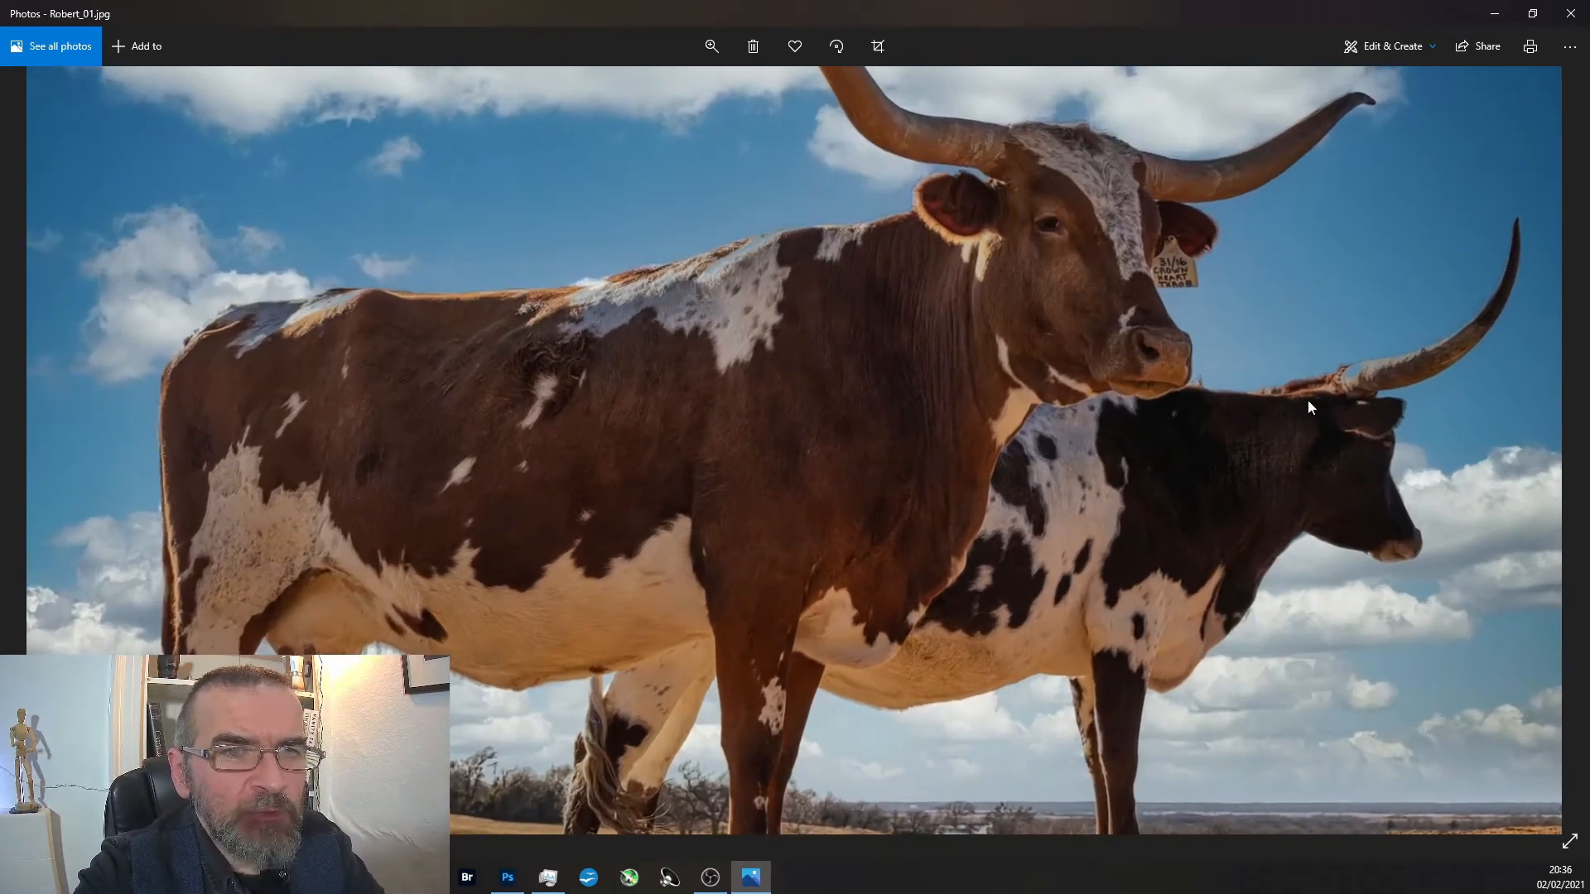
scroll(1302, 405, "up", 5)
scroll(1345, 377, "up", 2)
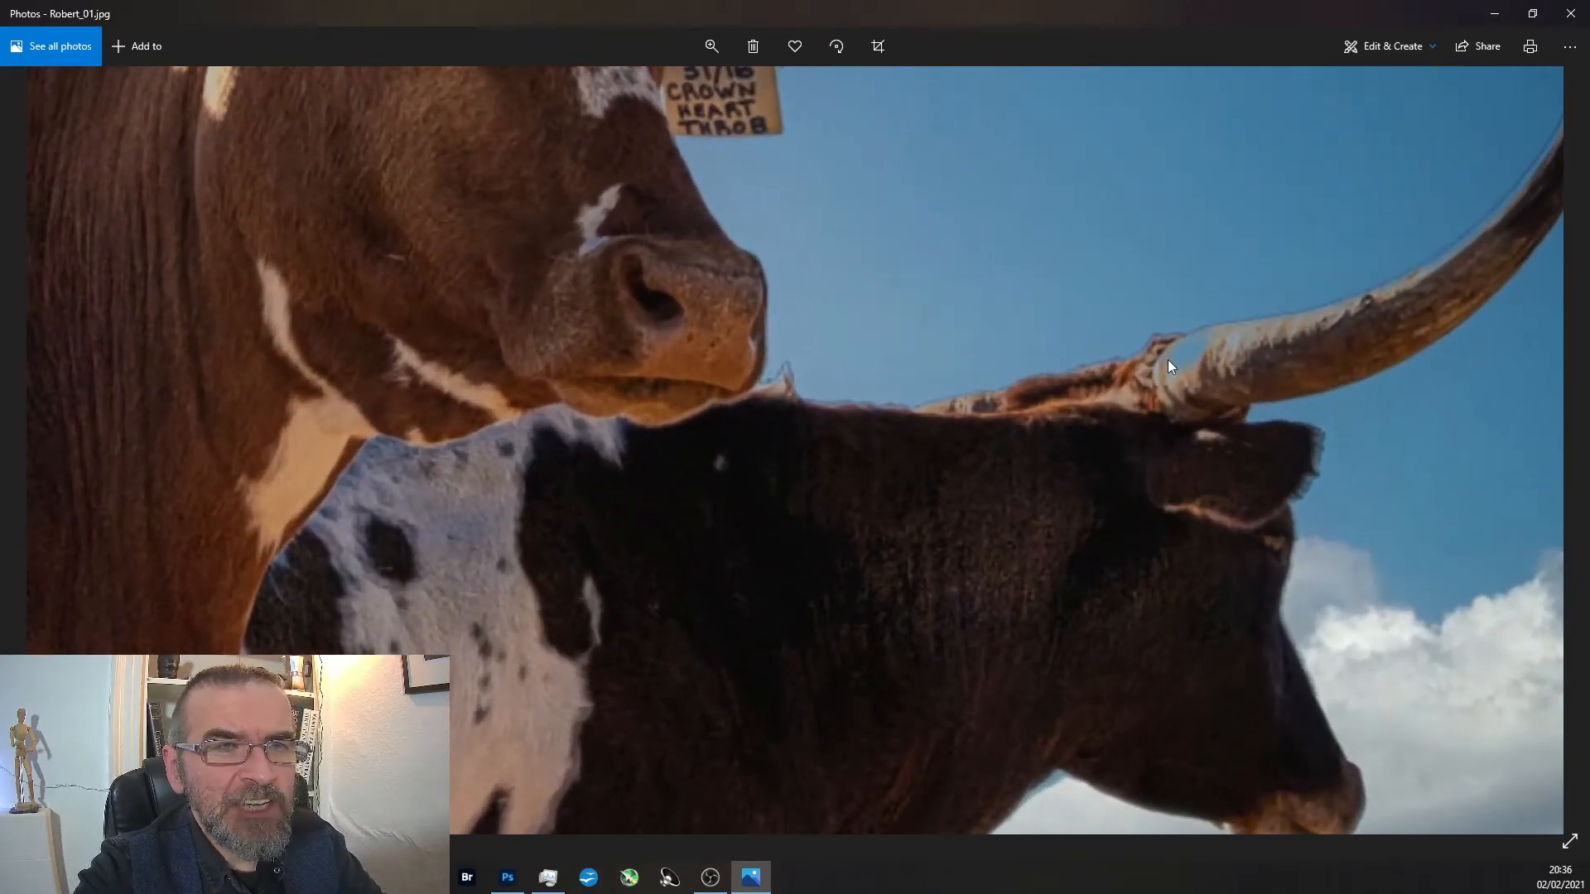
left_click_drag(717, 297, 1202, 437)
left_click_drag(893, 302, 1223, 431)
left_click_drag(789, 394, 1071, 394)
left_click_drag(807, 252, 900, 242)
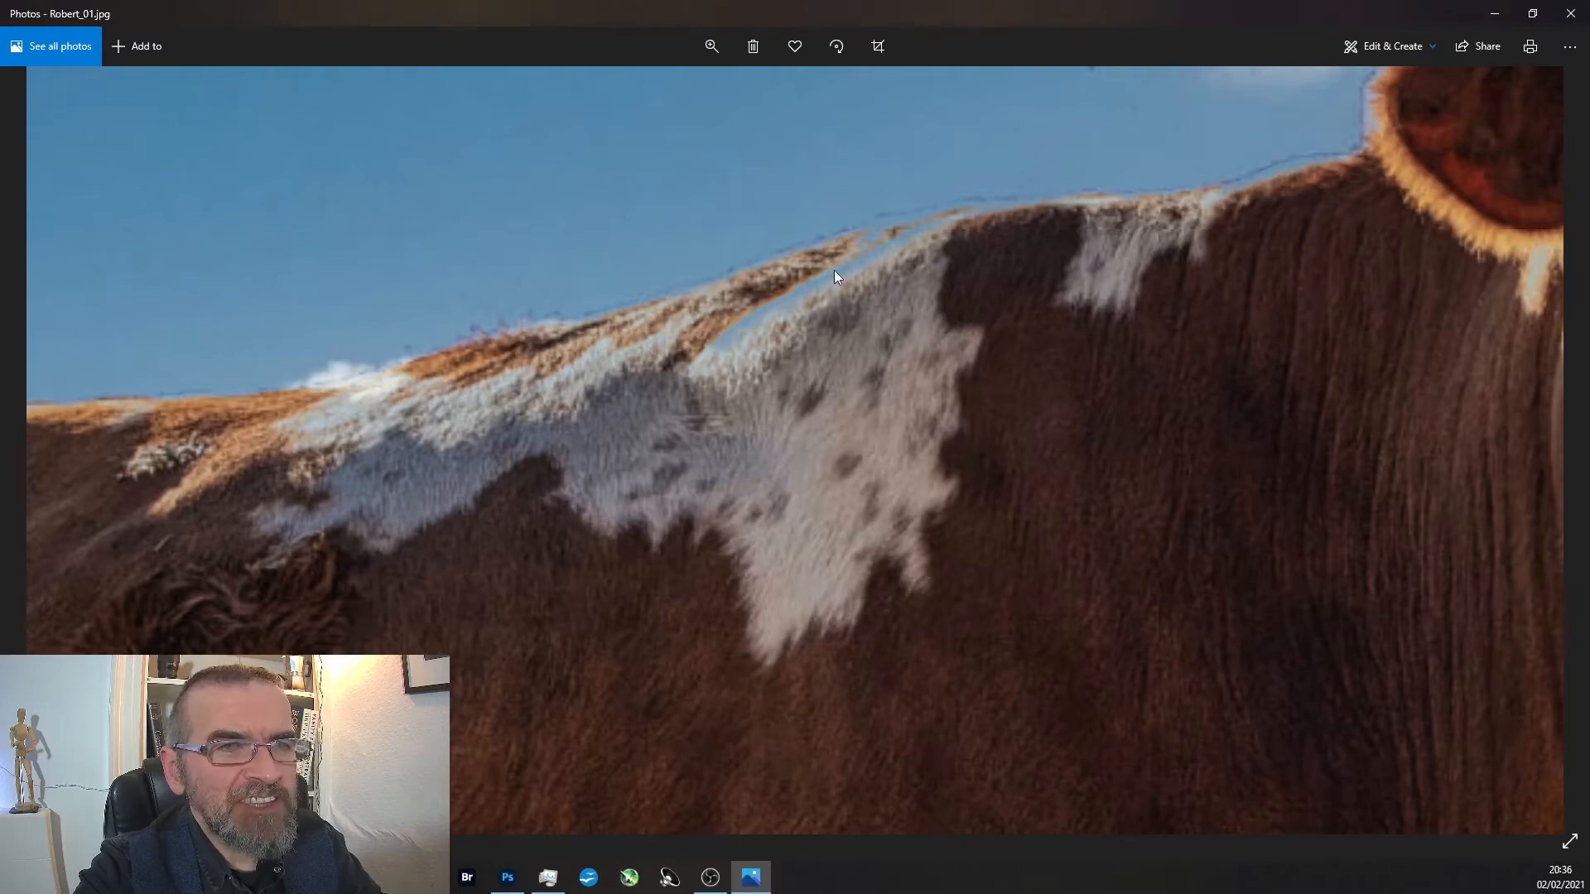
scroll(733, 340, "down", 3)
scroll(1065, 280, "down", 2)
scroll(1065, 280, "up", 2)
scroll(1101, 285, "up", 1)
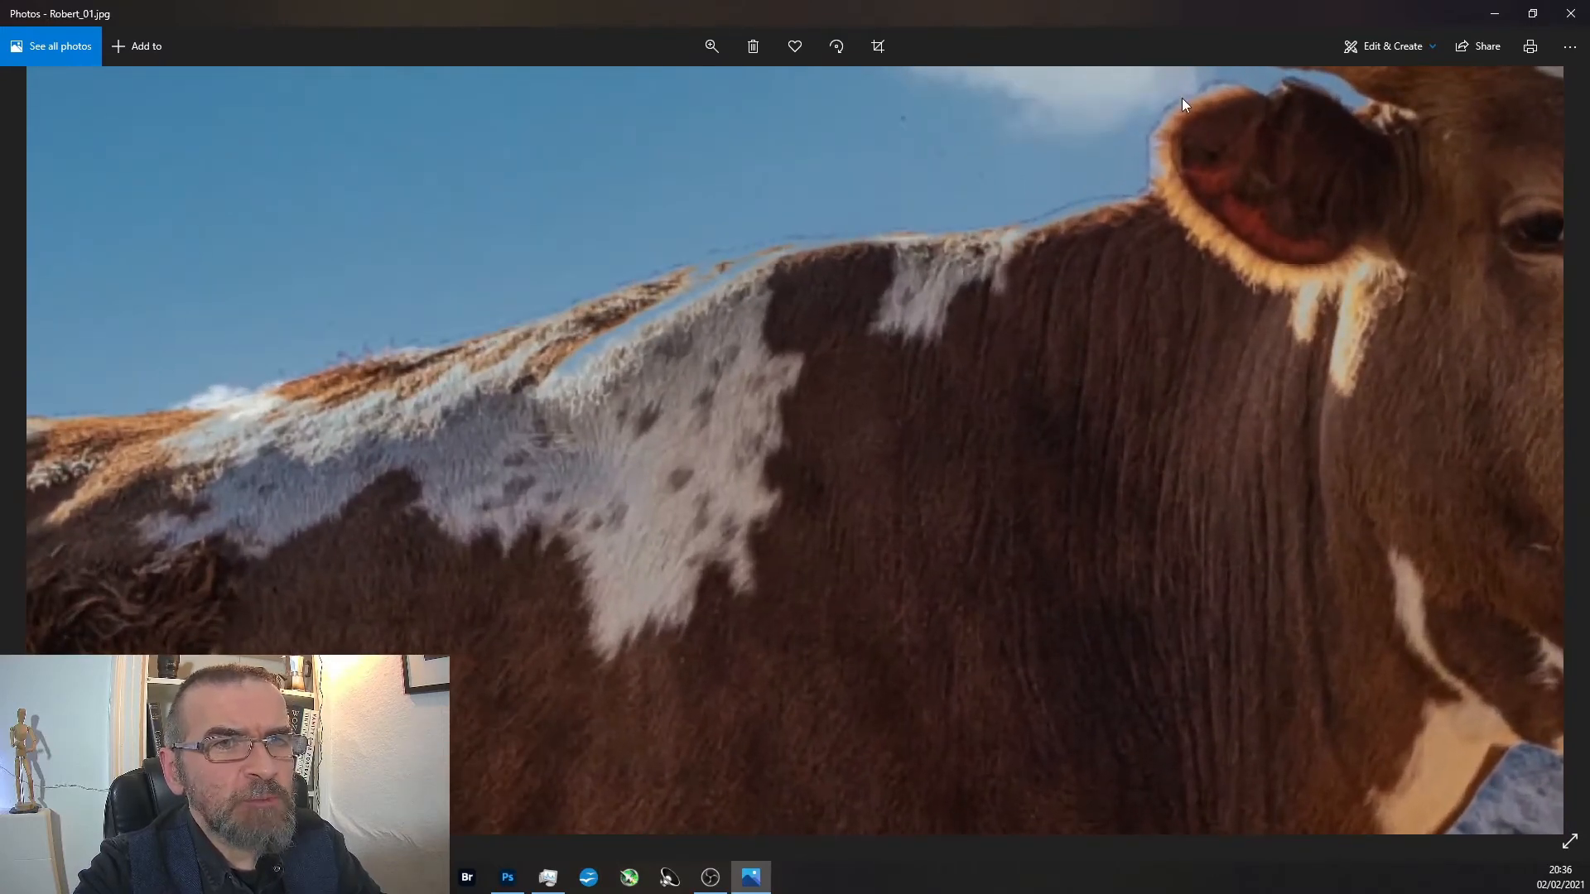
scroll(1027, 210, "up", 3)
scroll(1028, 210, "down", 2)
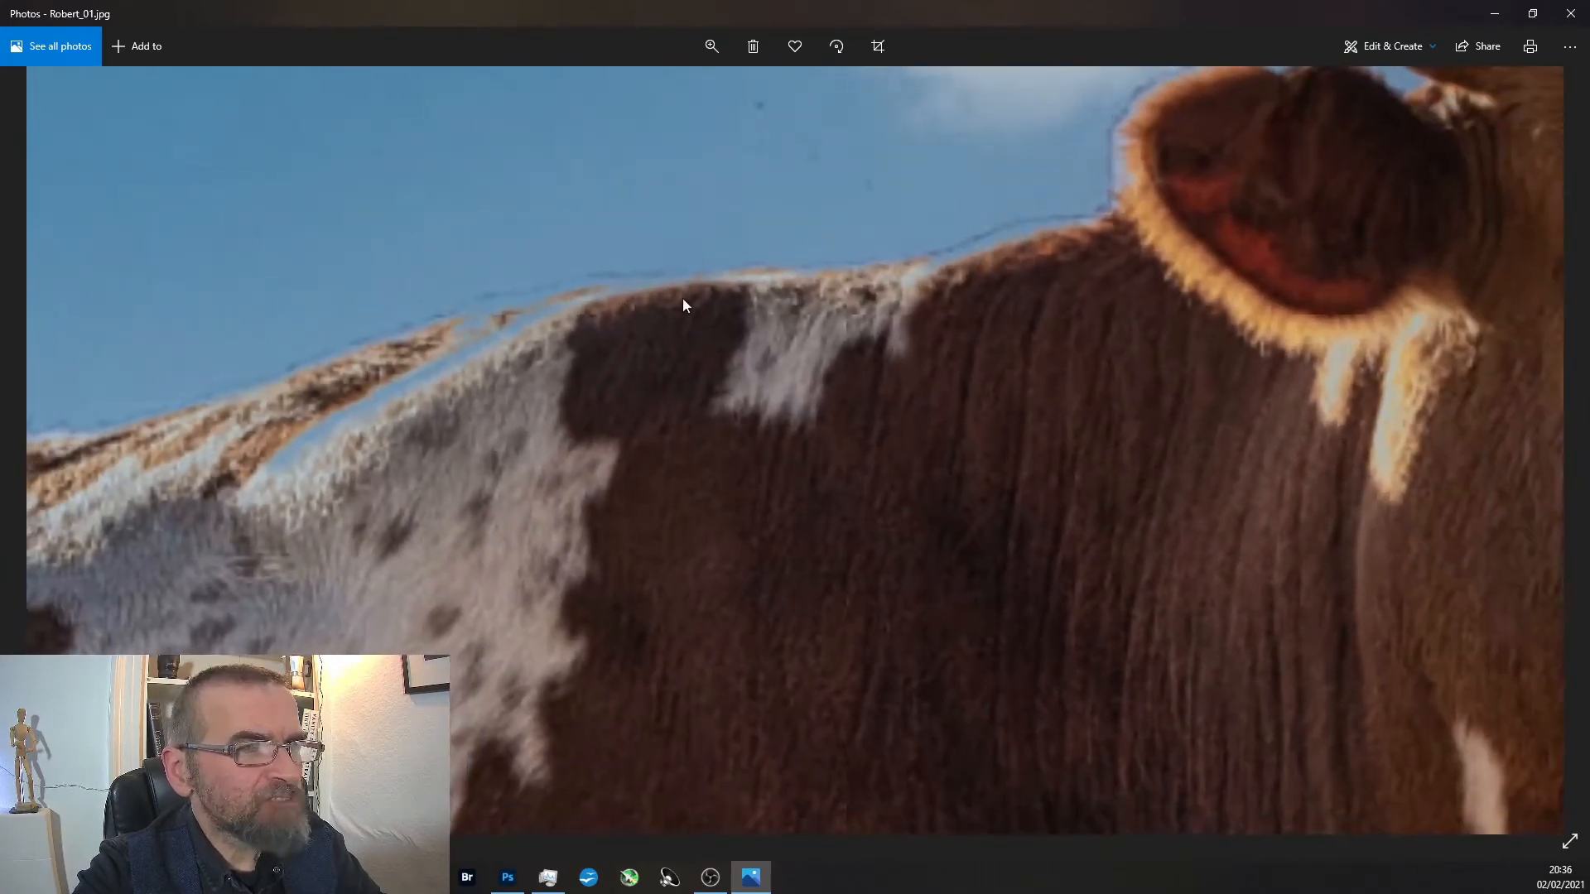
Inspect the front longhorn's outline along its back, rump and belly against the replaced sky.
left_click_drag(682, 298, 973, 299)
left_click_drag(215, 480, 702, 440)
left_click_drag(421, 439, 880, 335)
left_click_drag(356, 461, 915, 457)
left_click_drag(639, 416, 1087, 280)
left_click_drag(755, 395, 985, 110)
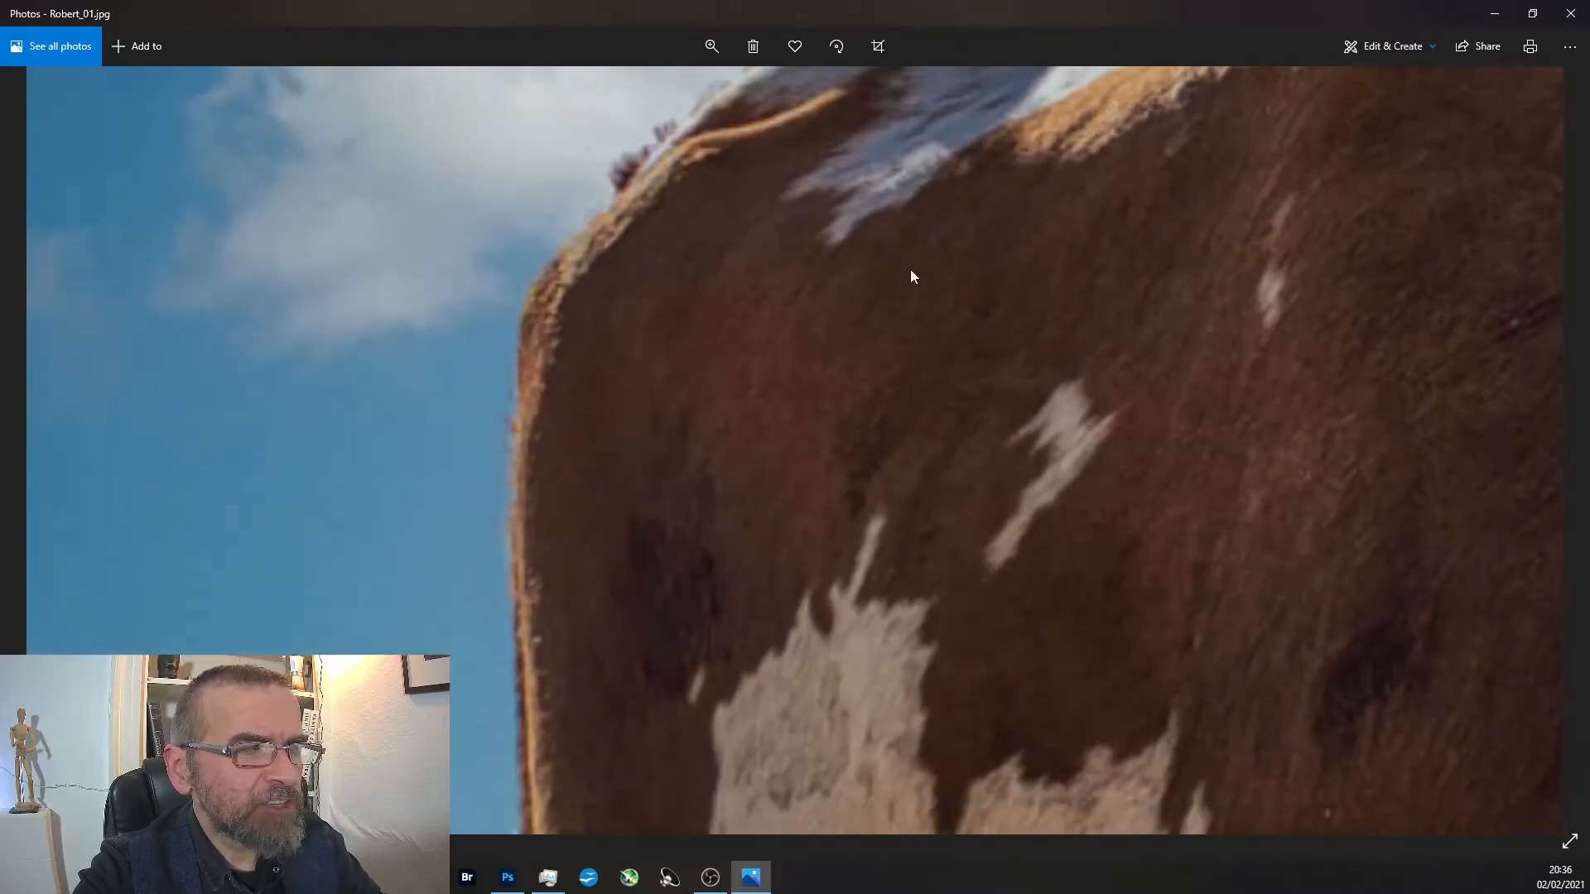
left_click_drag(911, 270, 787, 31)
scroll(1136, 199, "down", 2)
scroll(1138, 200, "down", 2)
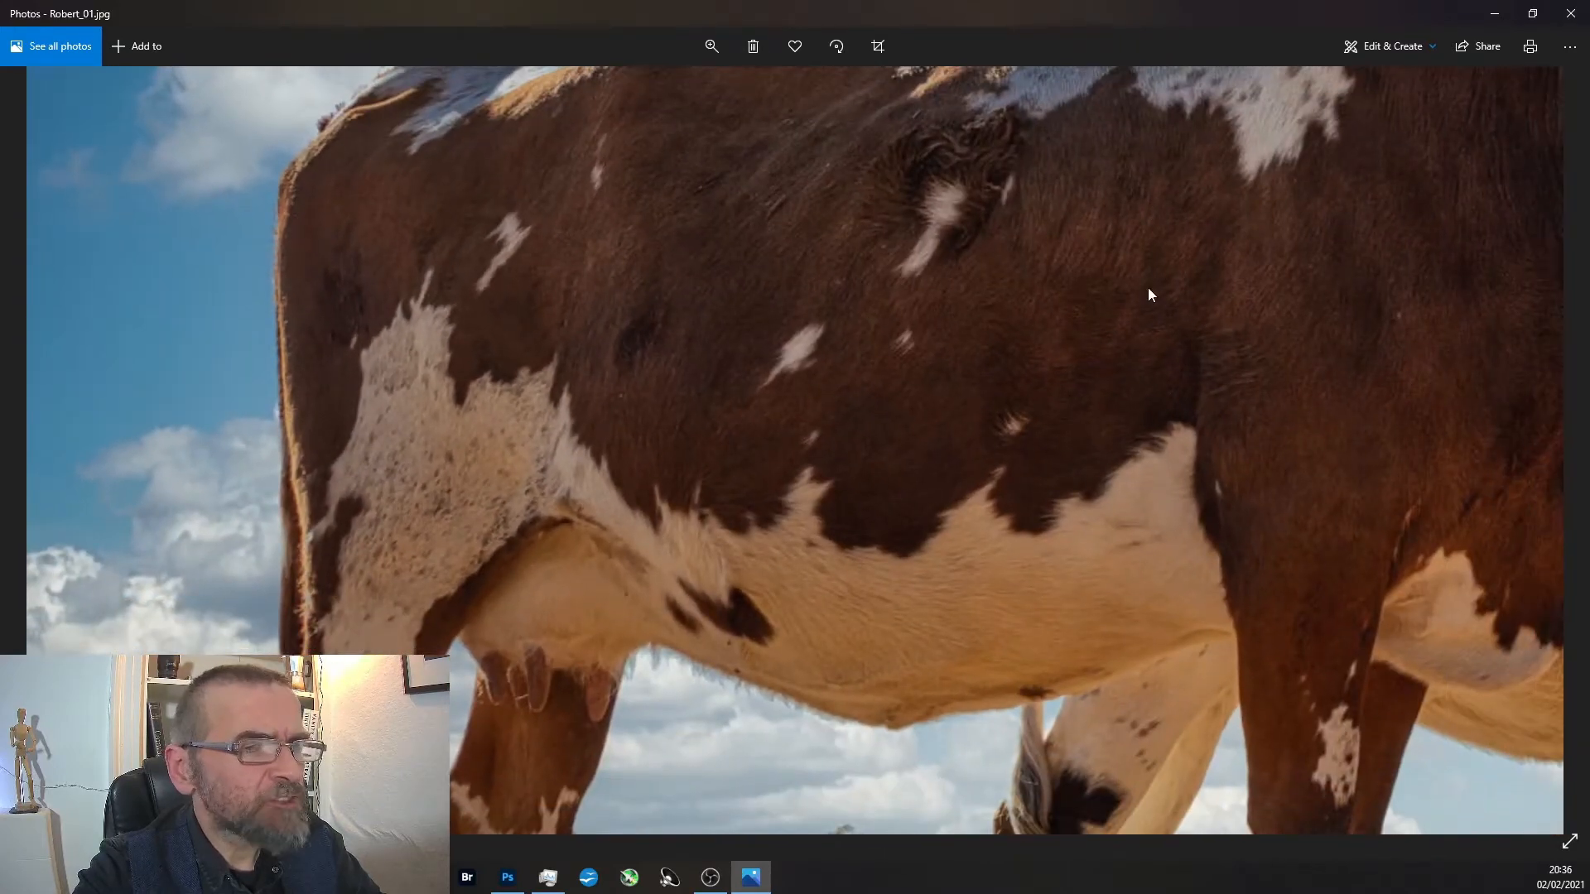
left_click_drag(1123, 508, 878, 687)
left_click_drag(1015, 471, 797, 561)
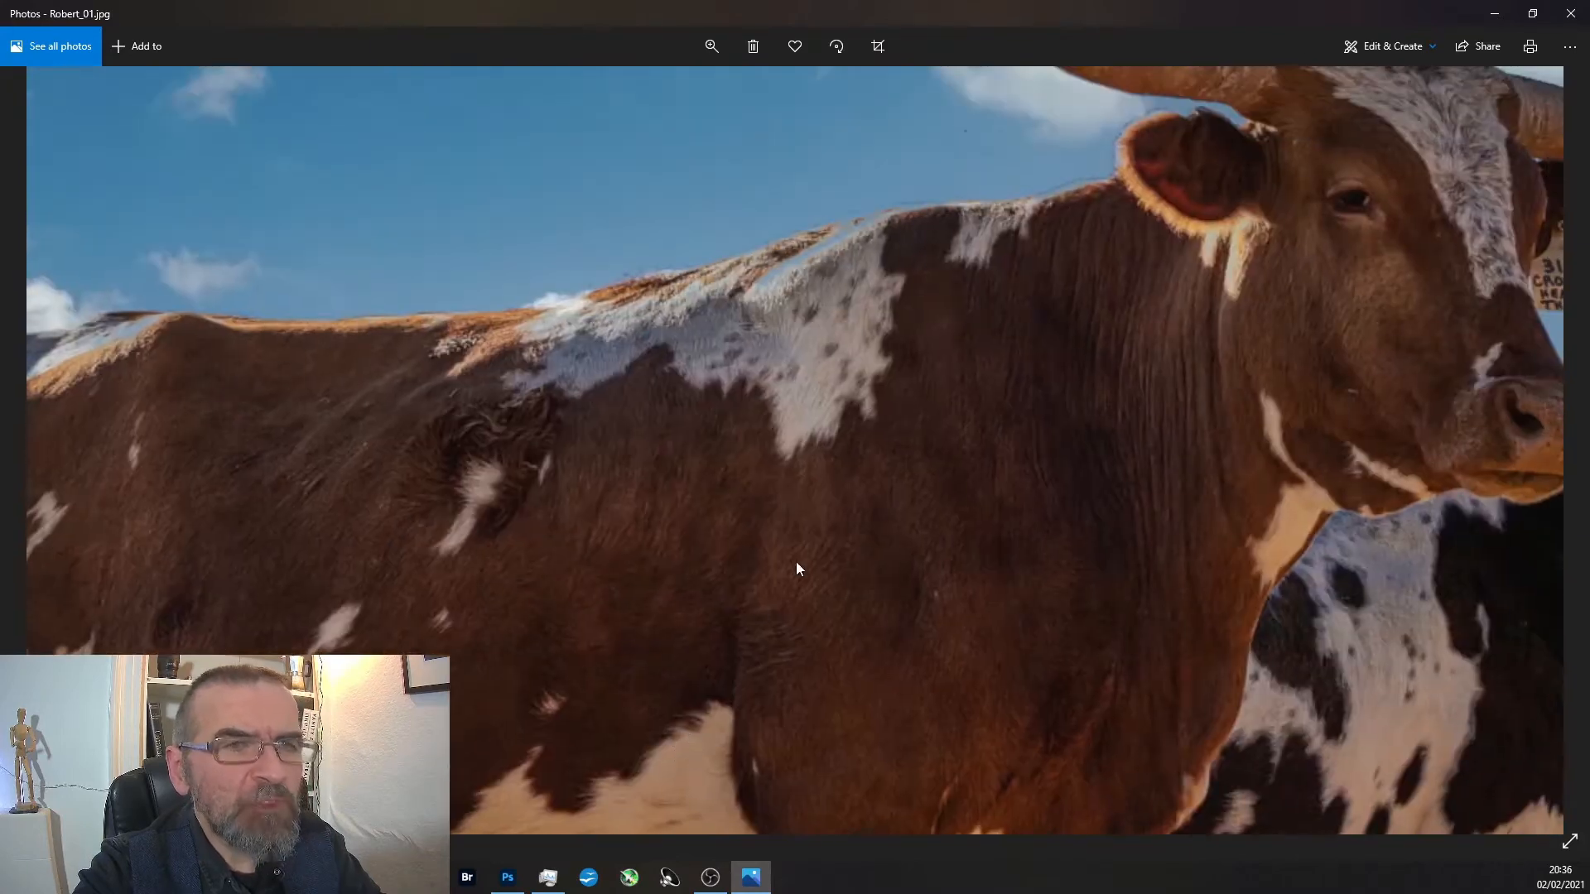
Inspect the sky edges around the front longhorn's ear, horns and top of the head.
left_click_drag(962, 346, 791, 523)
scroll(916, 338, "up", 2)
scroll(877, 339, "down", 1)
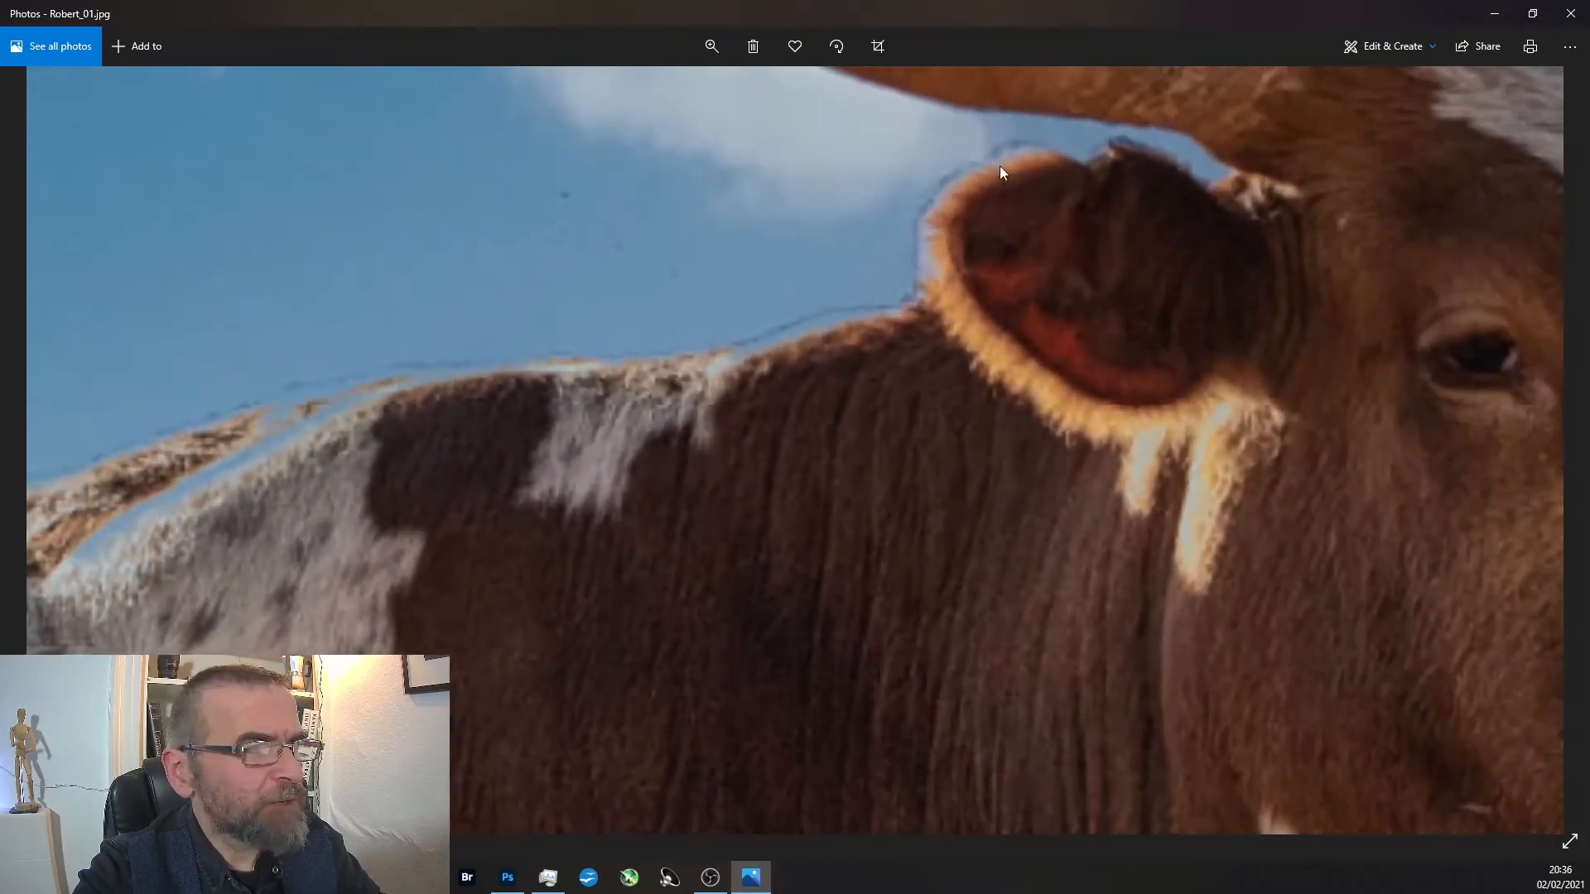
scroll(962, 375, "down", 3)
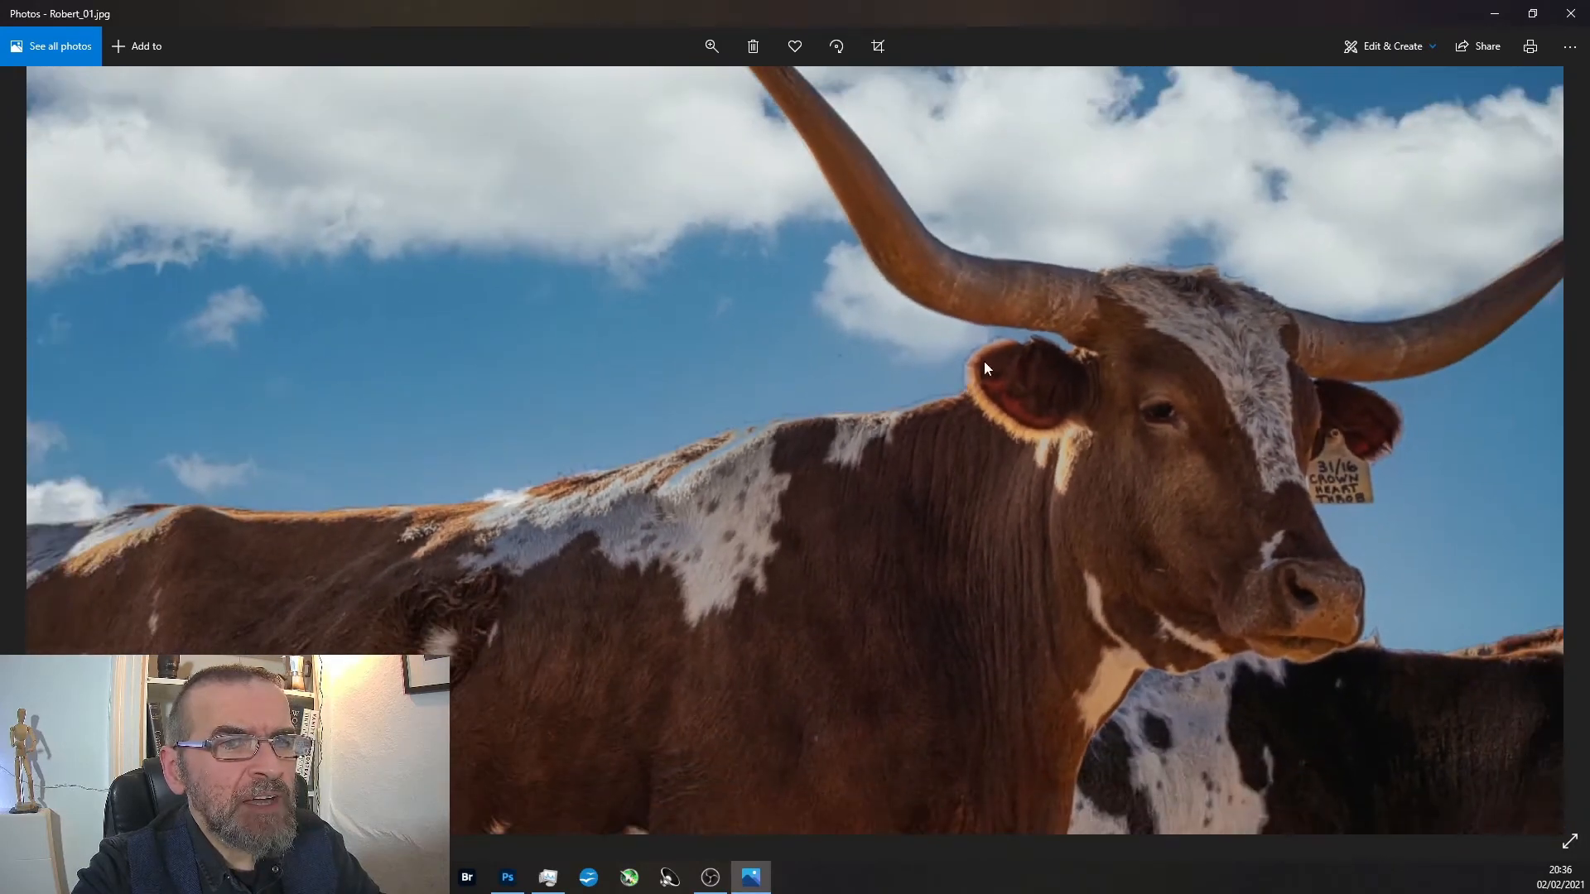
scroll(1242, 223, "up", 1)
scroll(1242, 220, "up", 4)
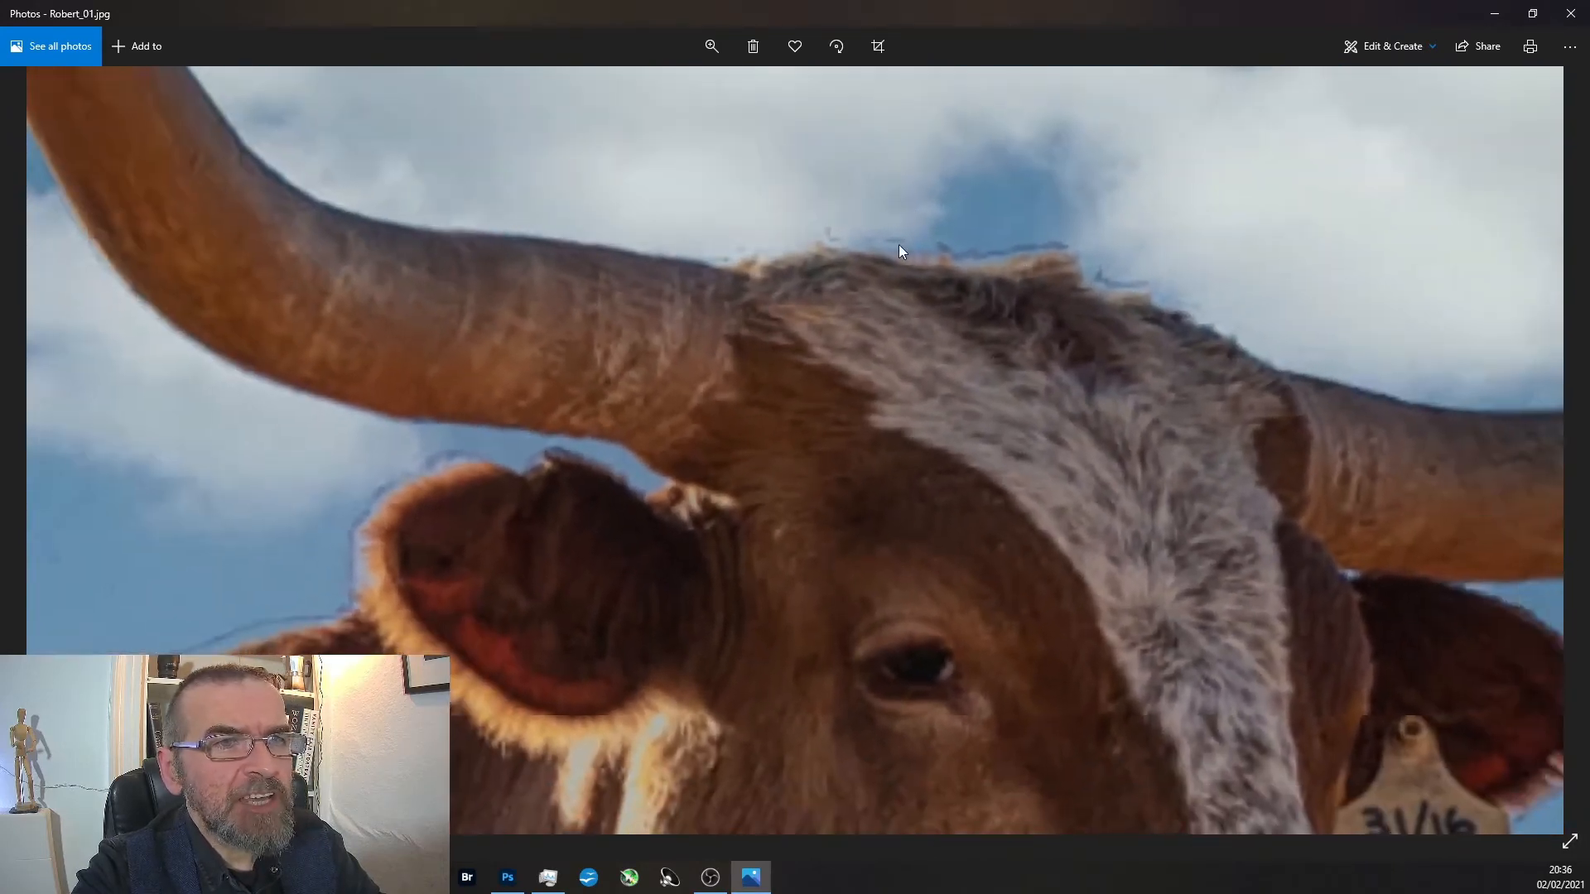
scroll(1255, 435, "down", 5)
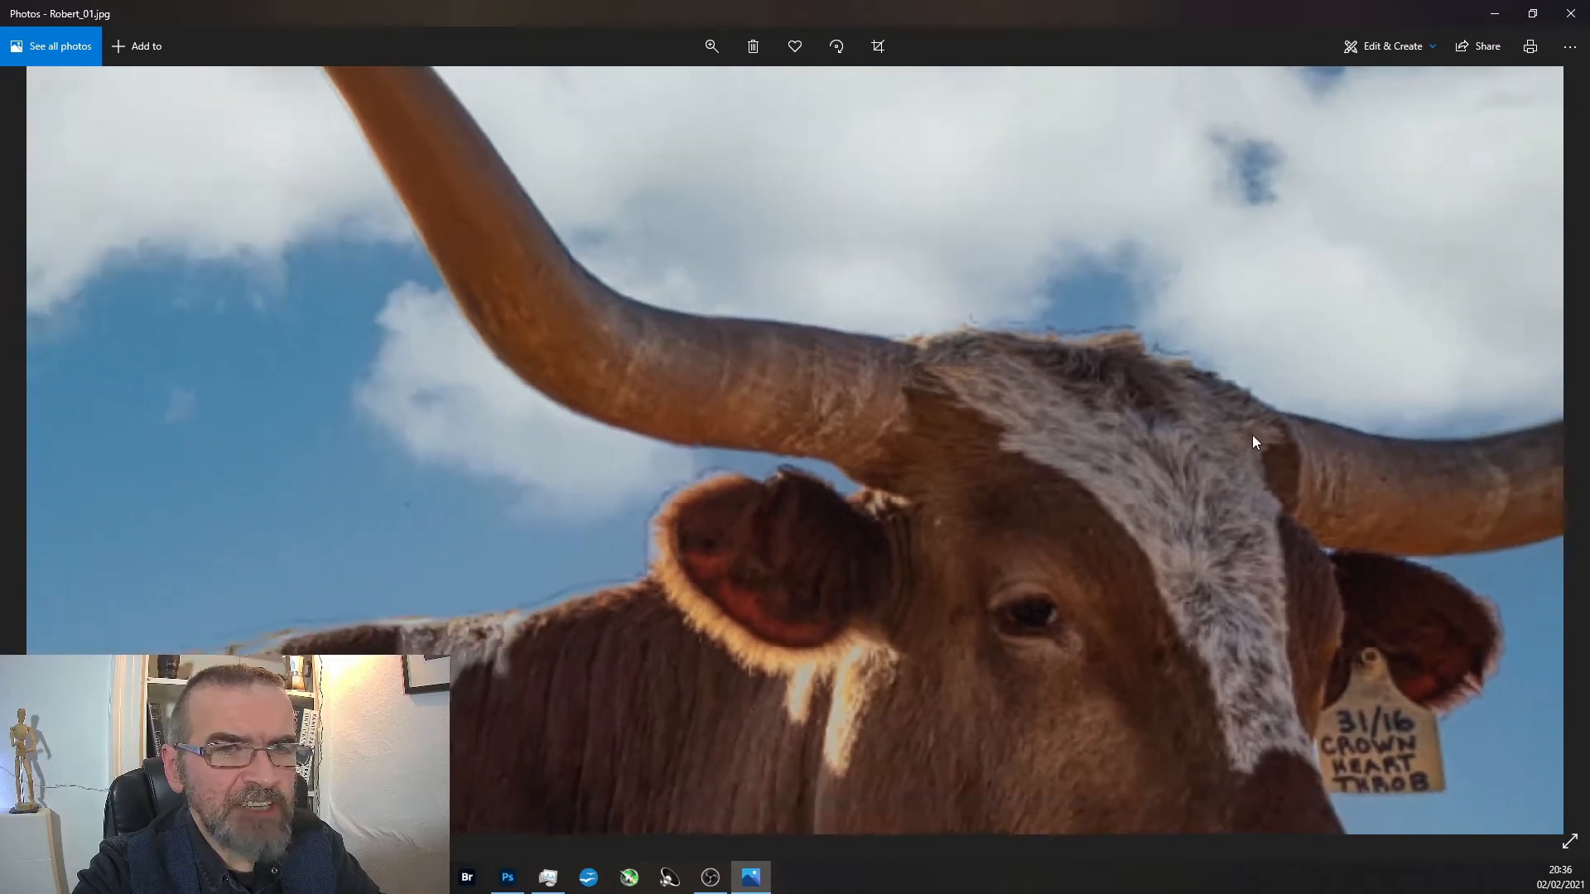
scroll(1250, 428, "down", 1)
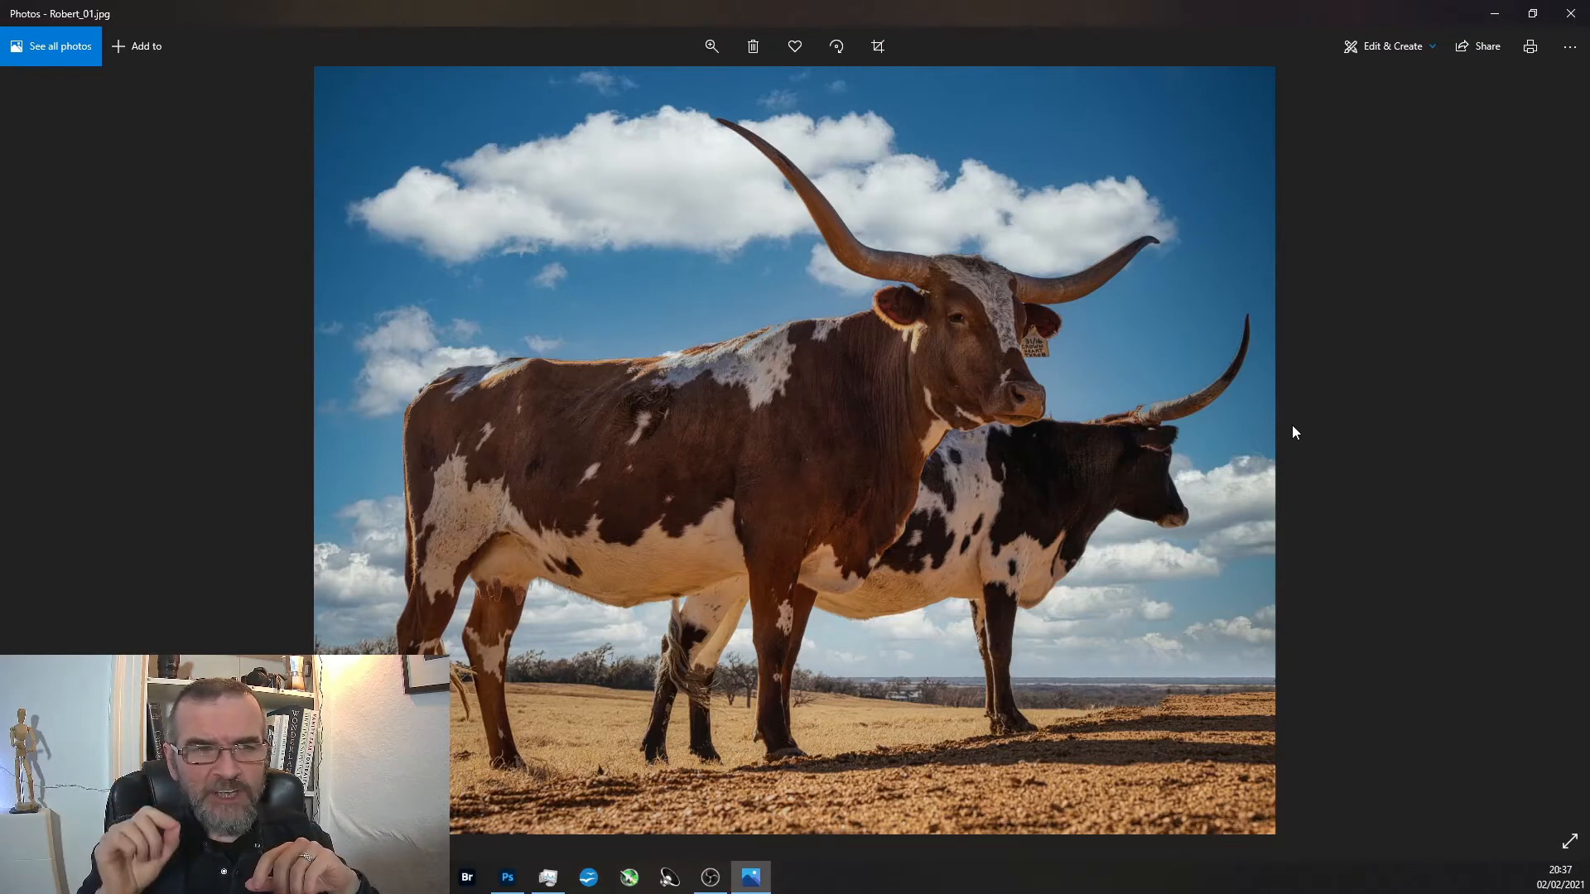
Check the original photo once more against the edit and review the edited longhorns with the cloudy sky.
key("Right")
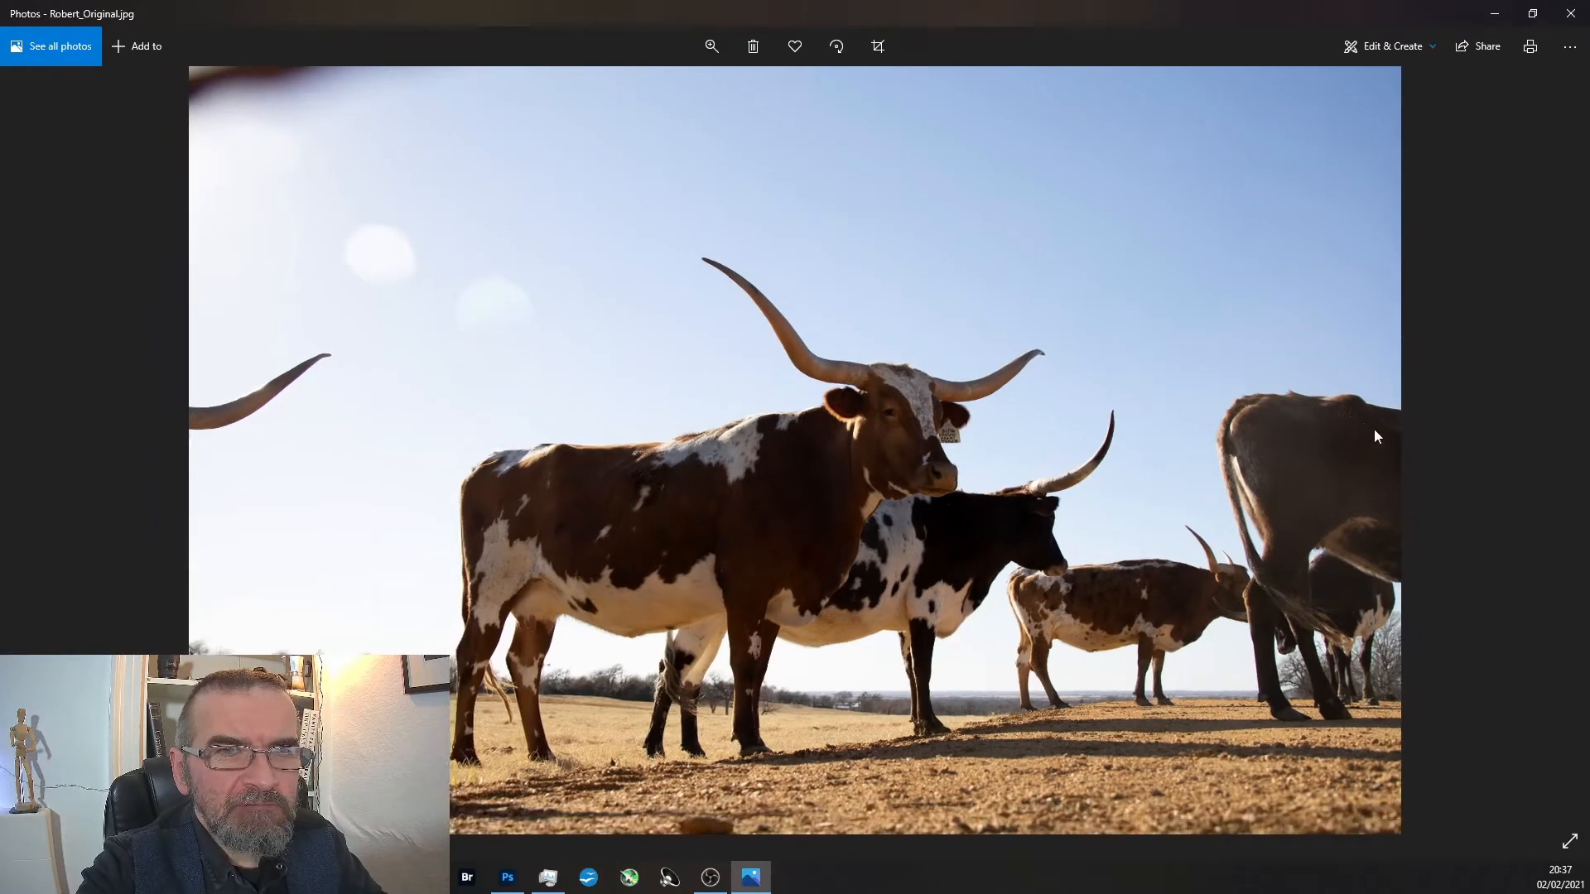
left_click(76, 469)
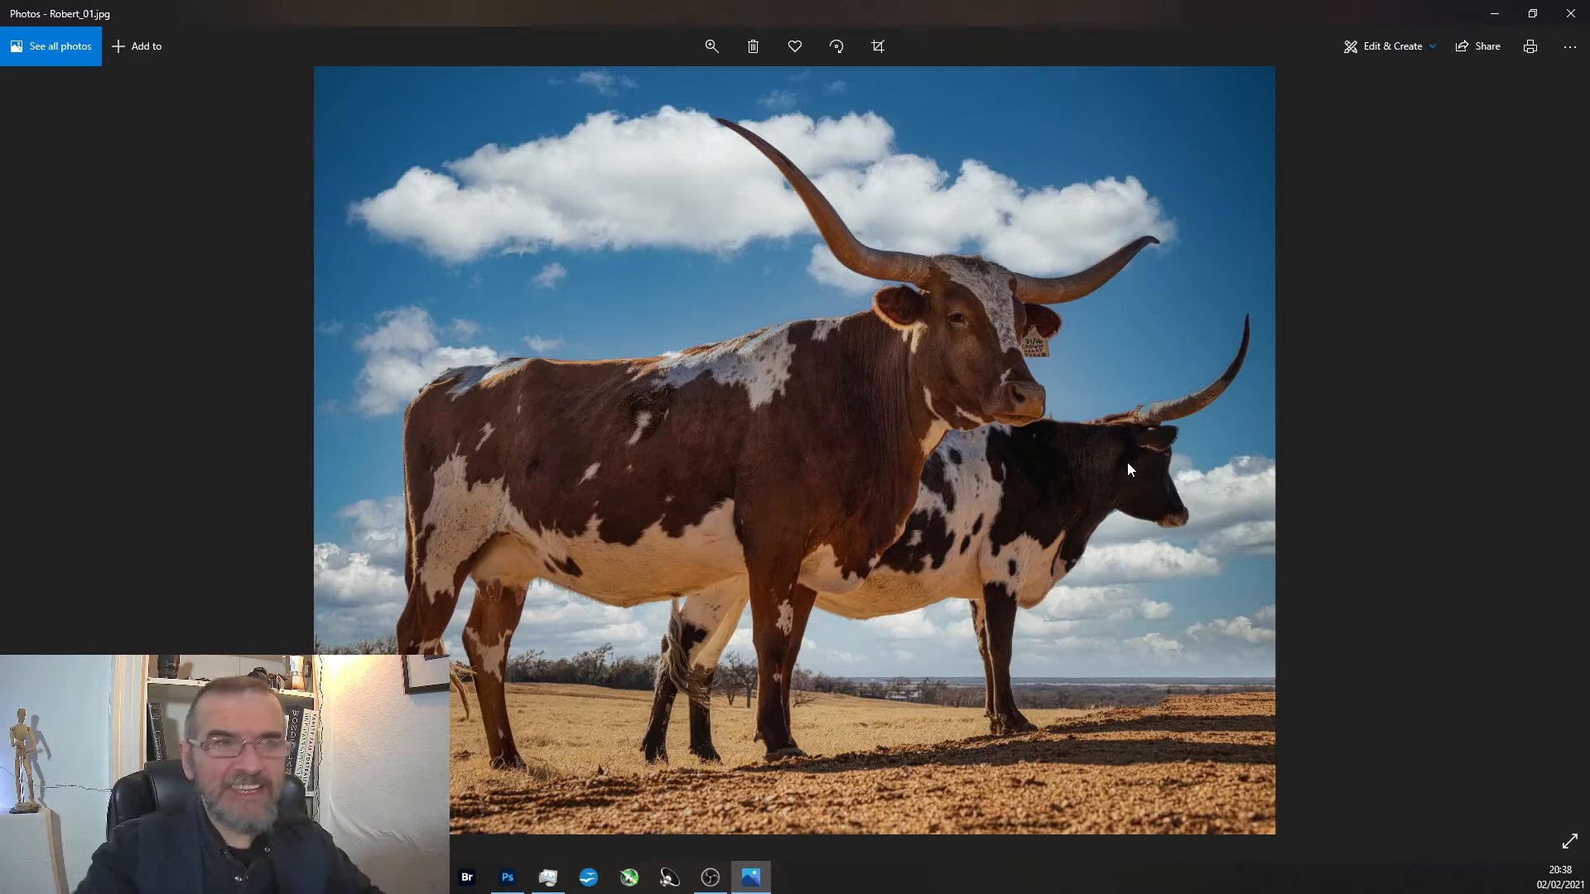
scroll(1061, 235, "up", 3)
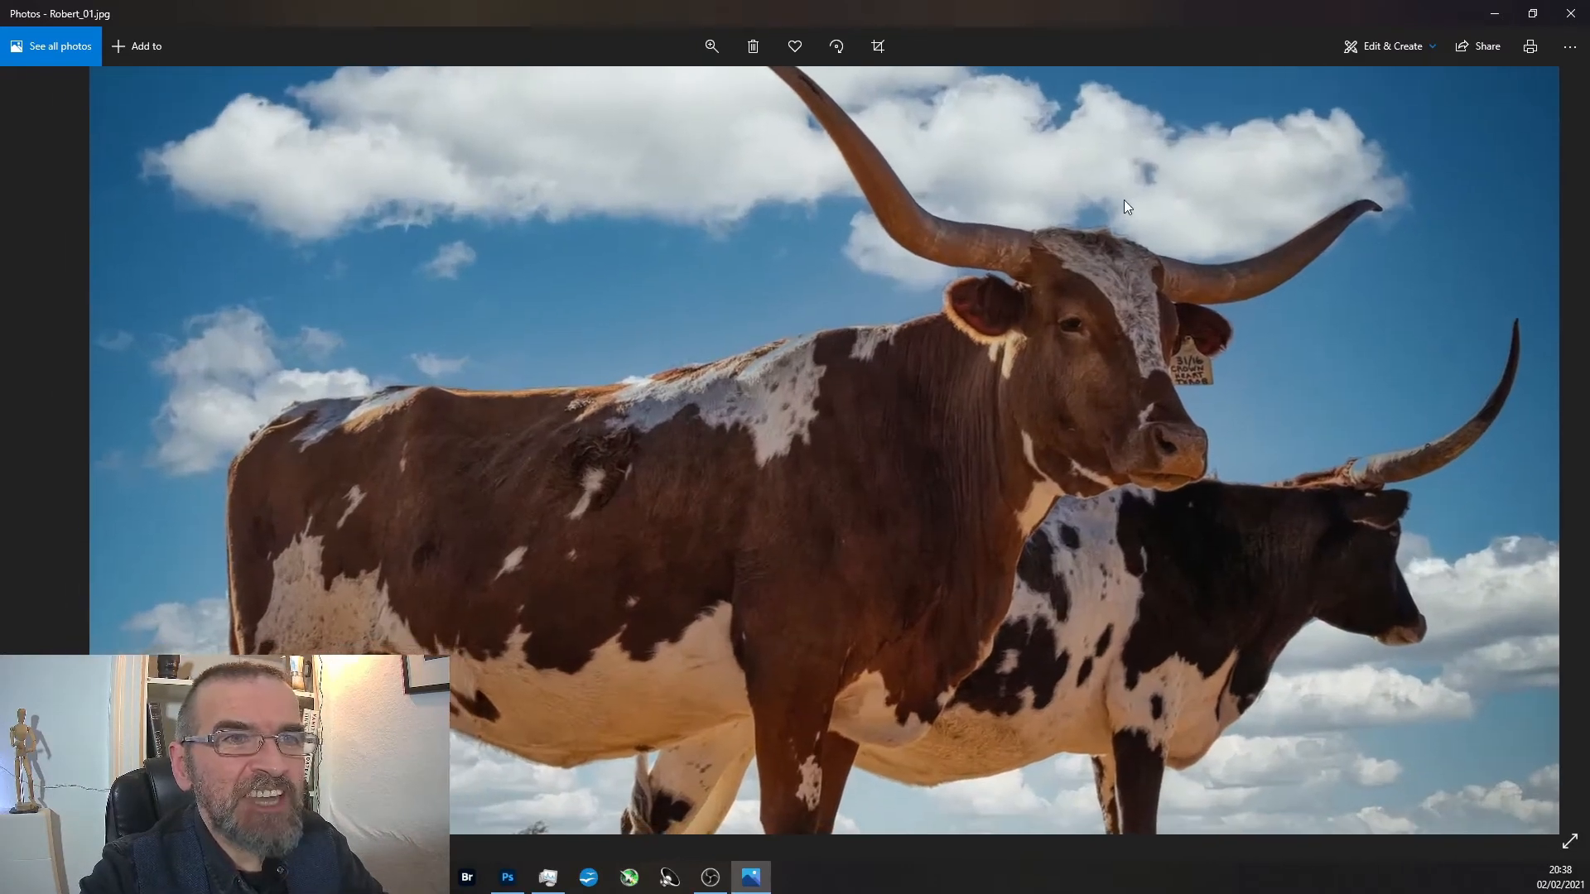
scroll(1199, 212, "down", 2)
scroll(1142, 263, "down", 1)
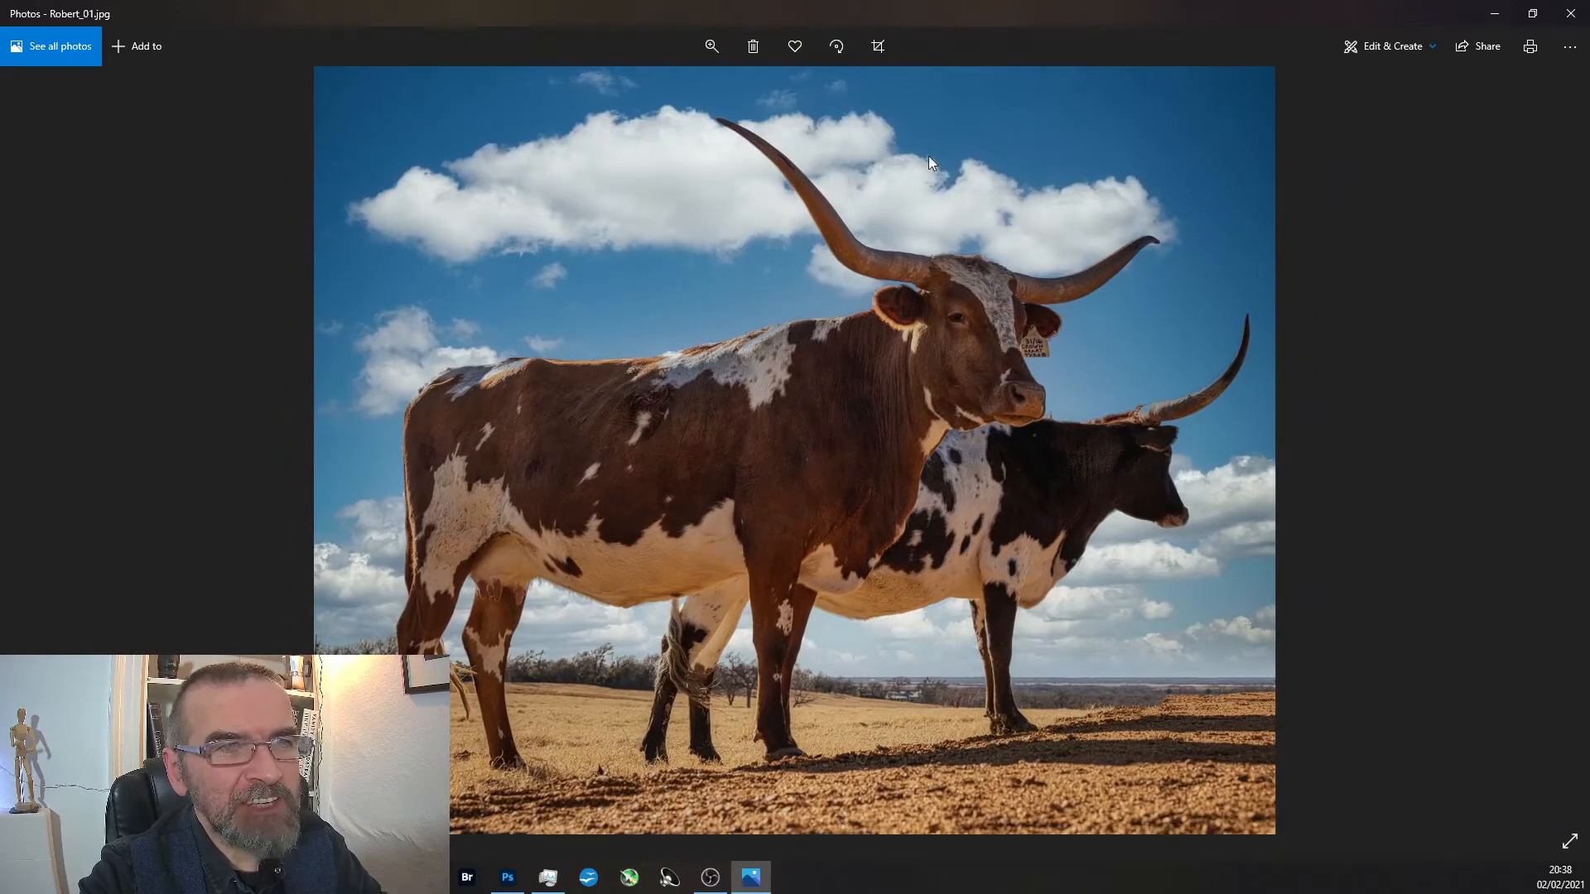
Open the edited longhorn photo in Adobe Photoshop 2021 and close the Still_Life_01.psd document.
right_click(976, 329)
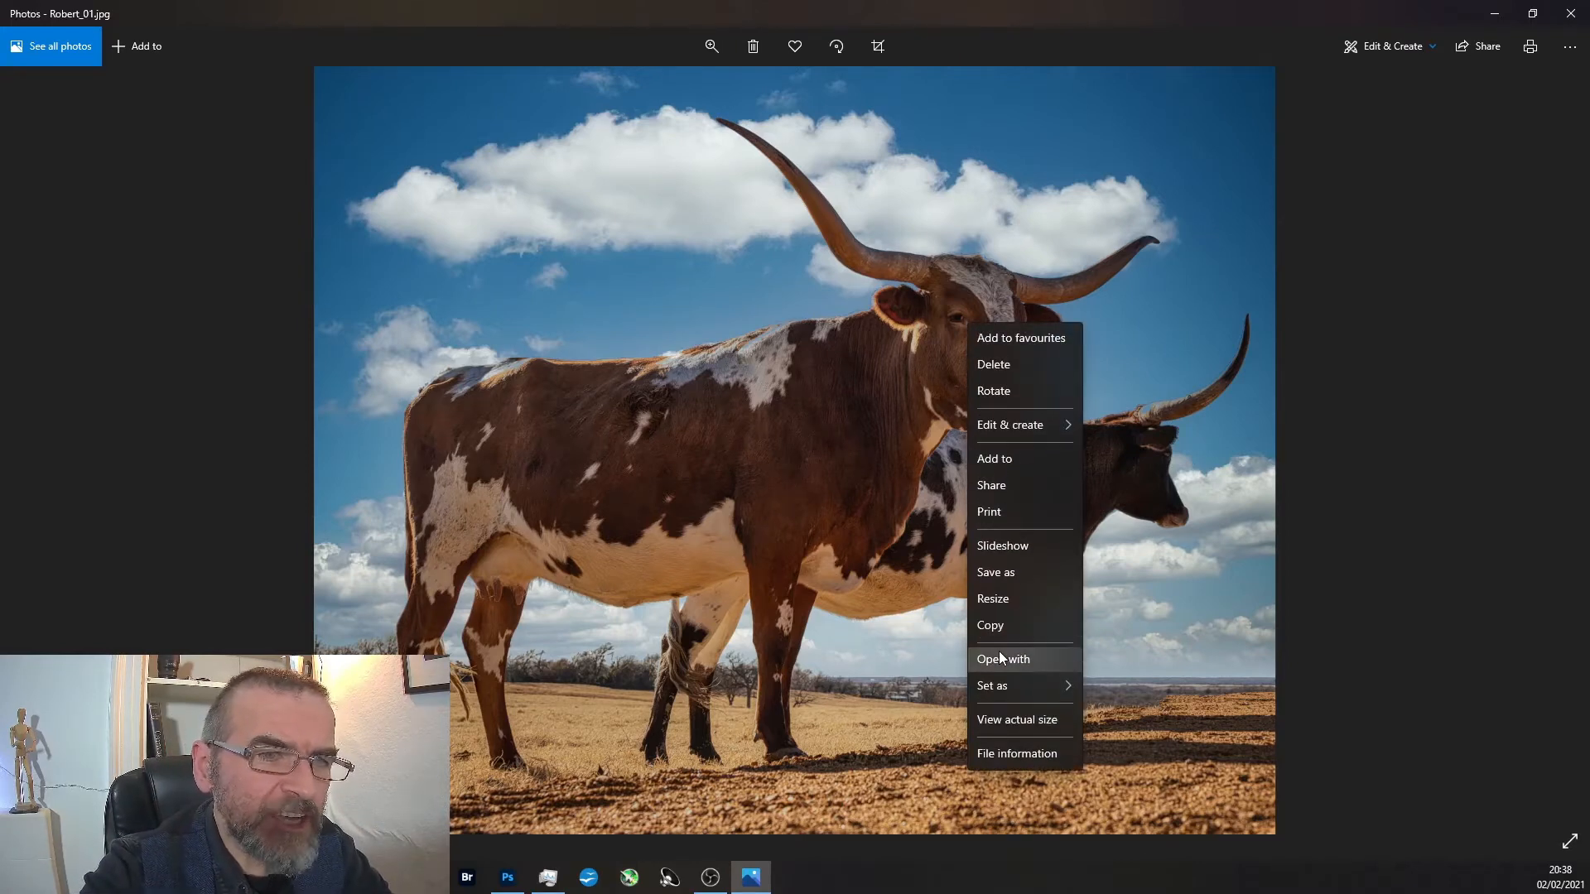
left_click(1001, 656)
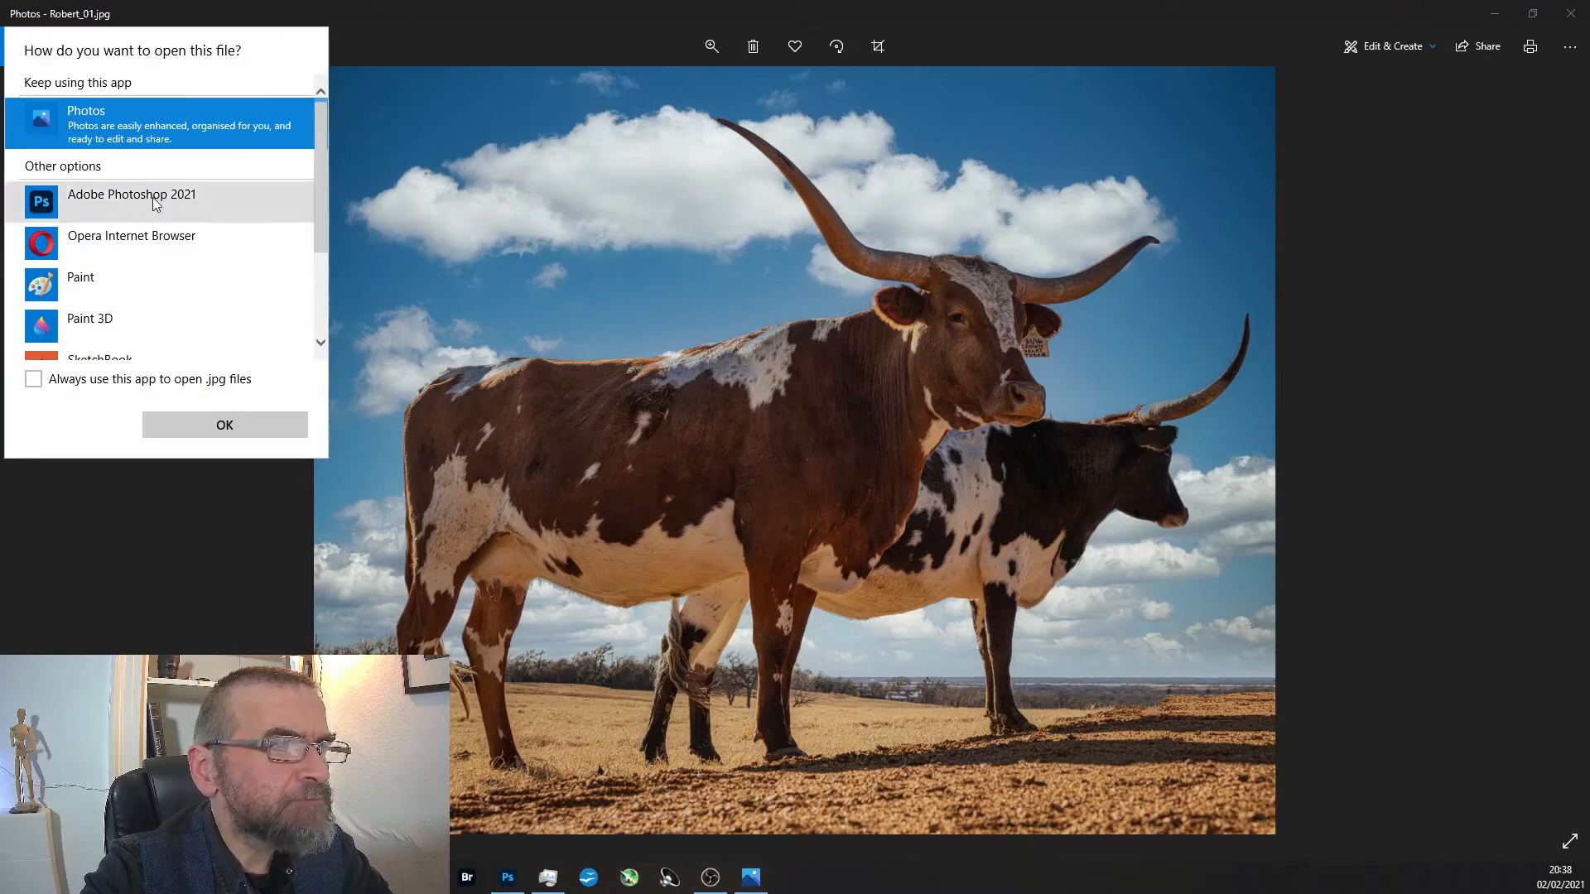
left_click(132, 198)
left_click(224, 425)
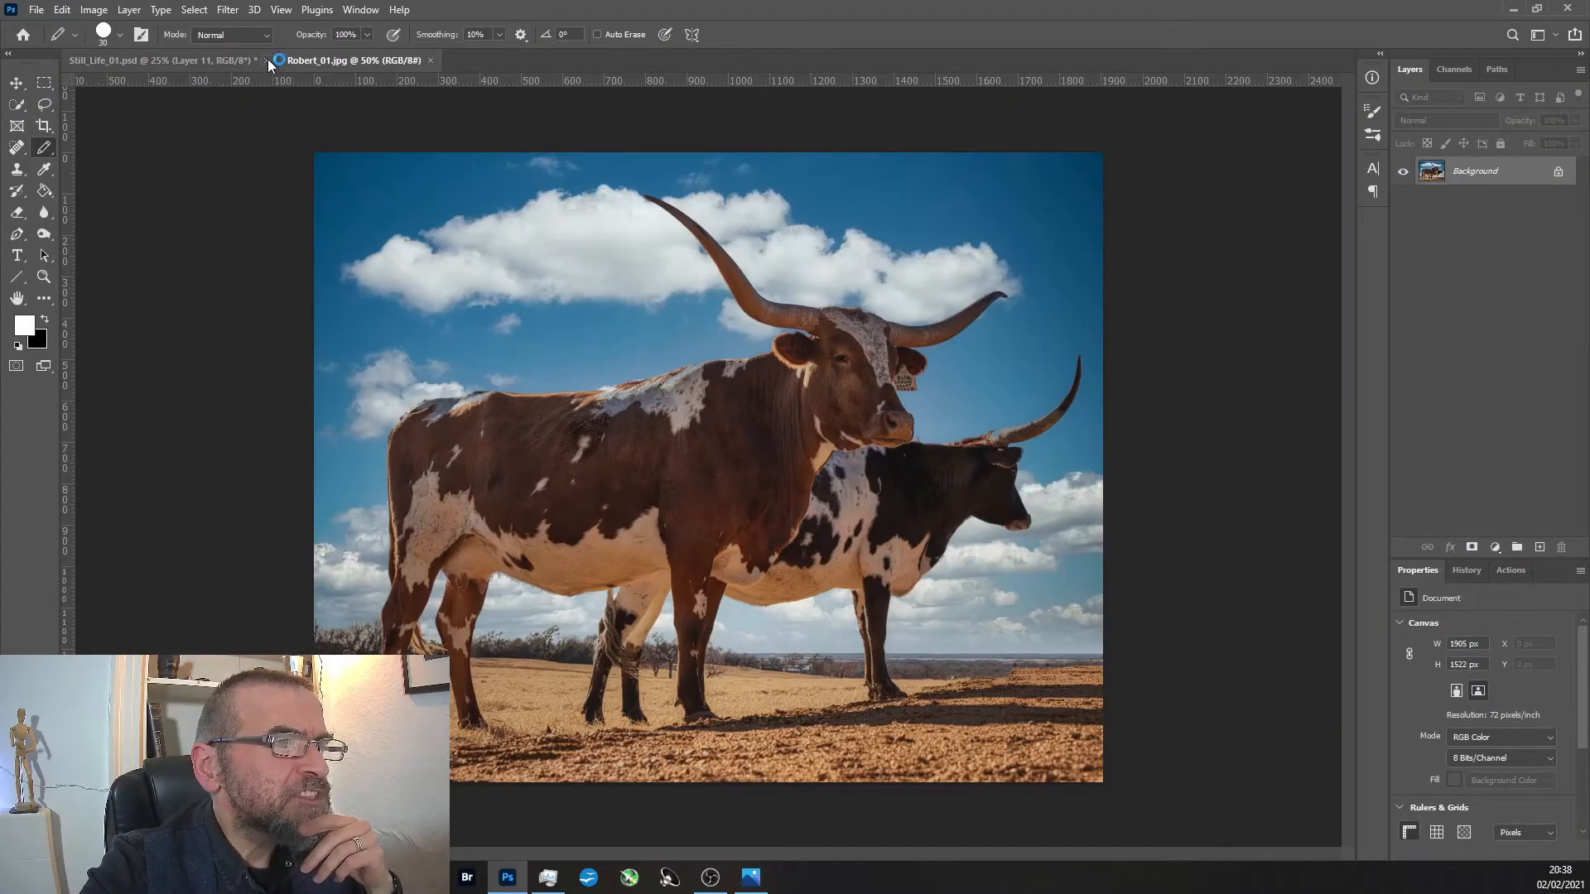
left_click(266, 60)
left_click(791, 327)
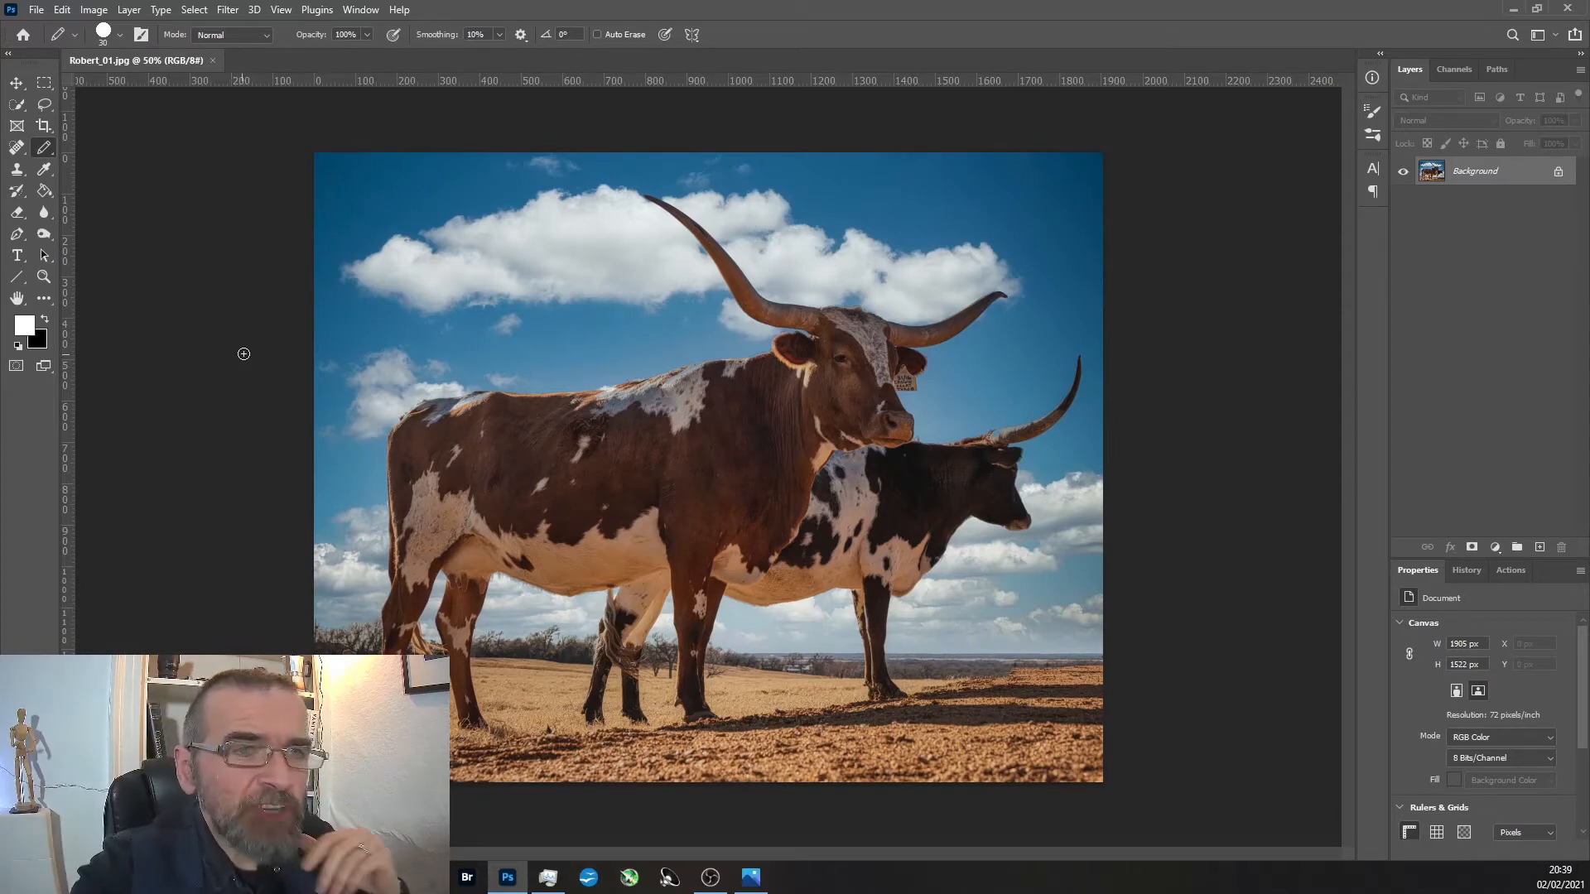
Extend the longhorn photo's canvas on both sides to 2335 px wide using the Crop tool with Content-Aware fill, keeping the height.
left_click(45, 126)
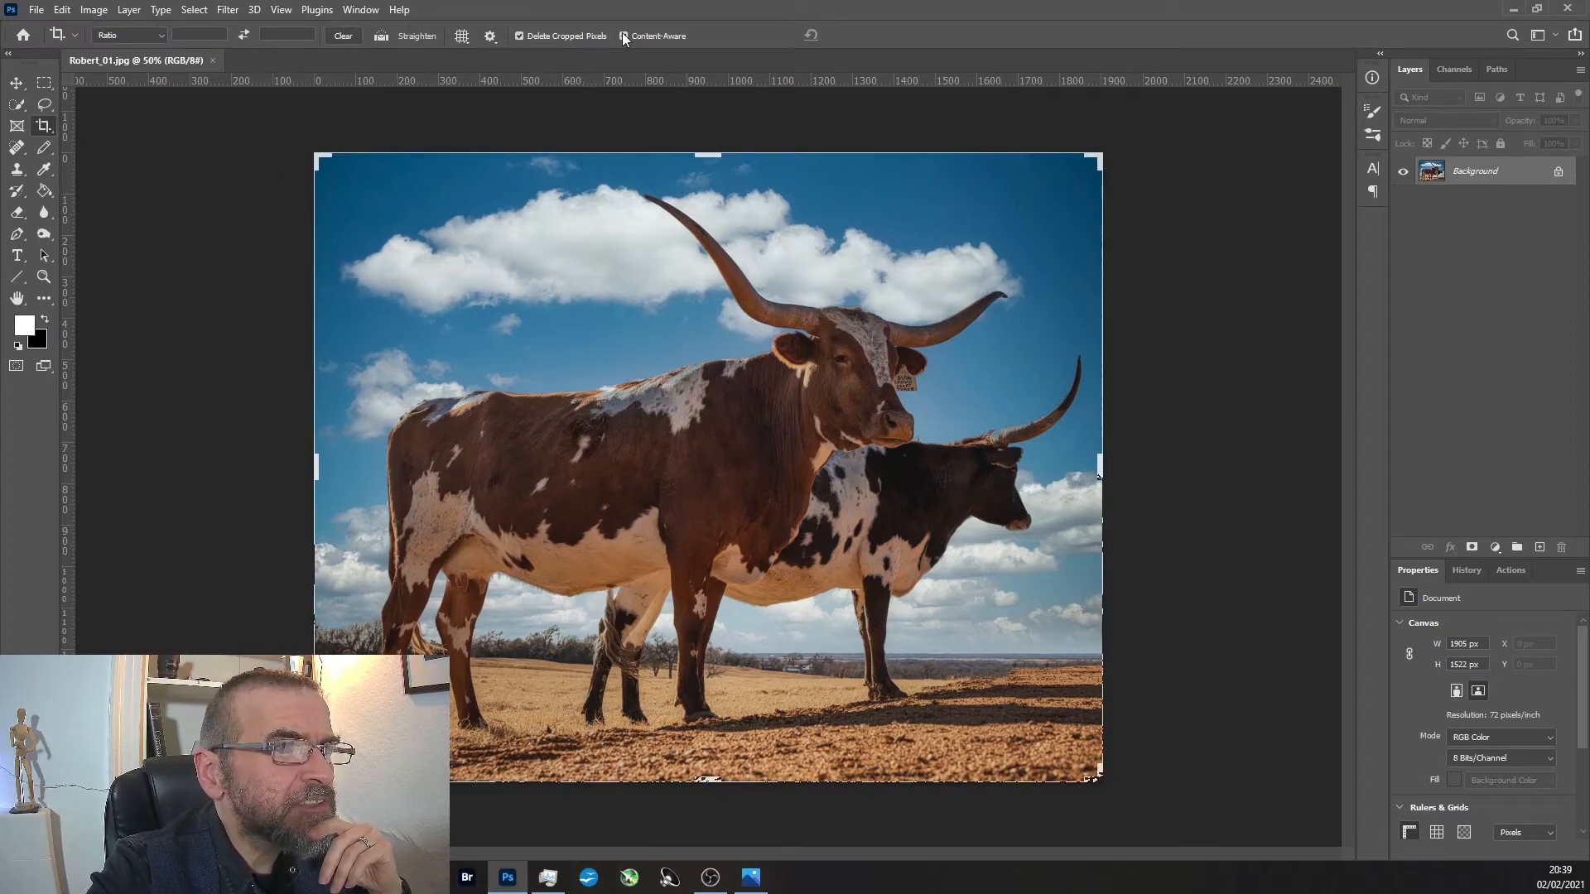
left_click(625, 37)
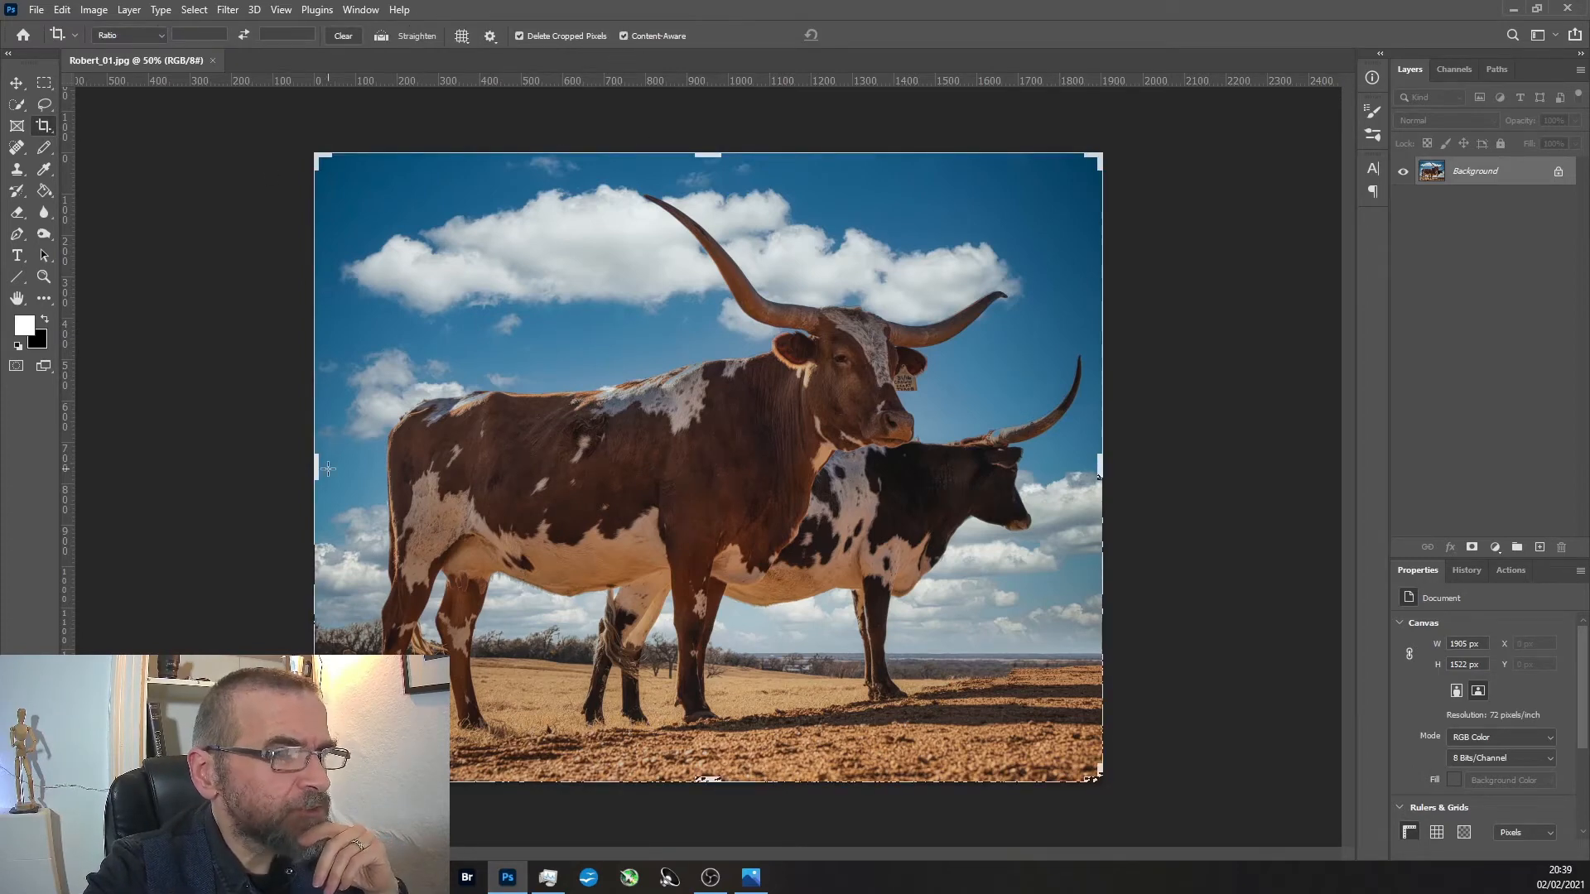
left_click_drag(318, 469, 272, 460)
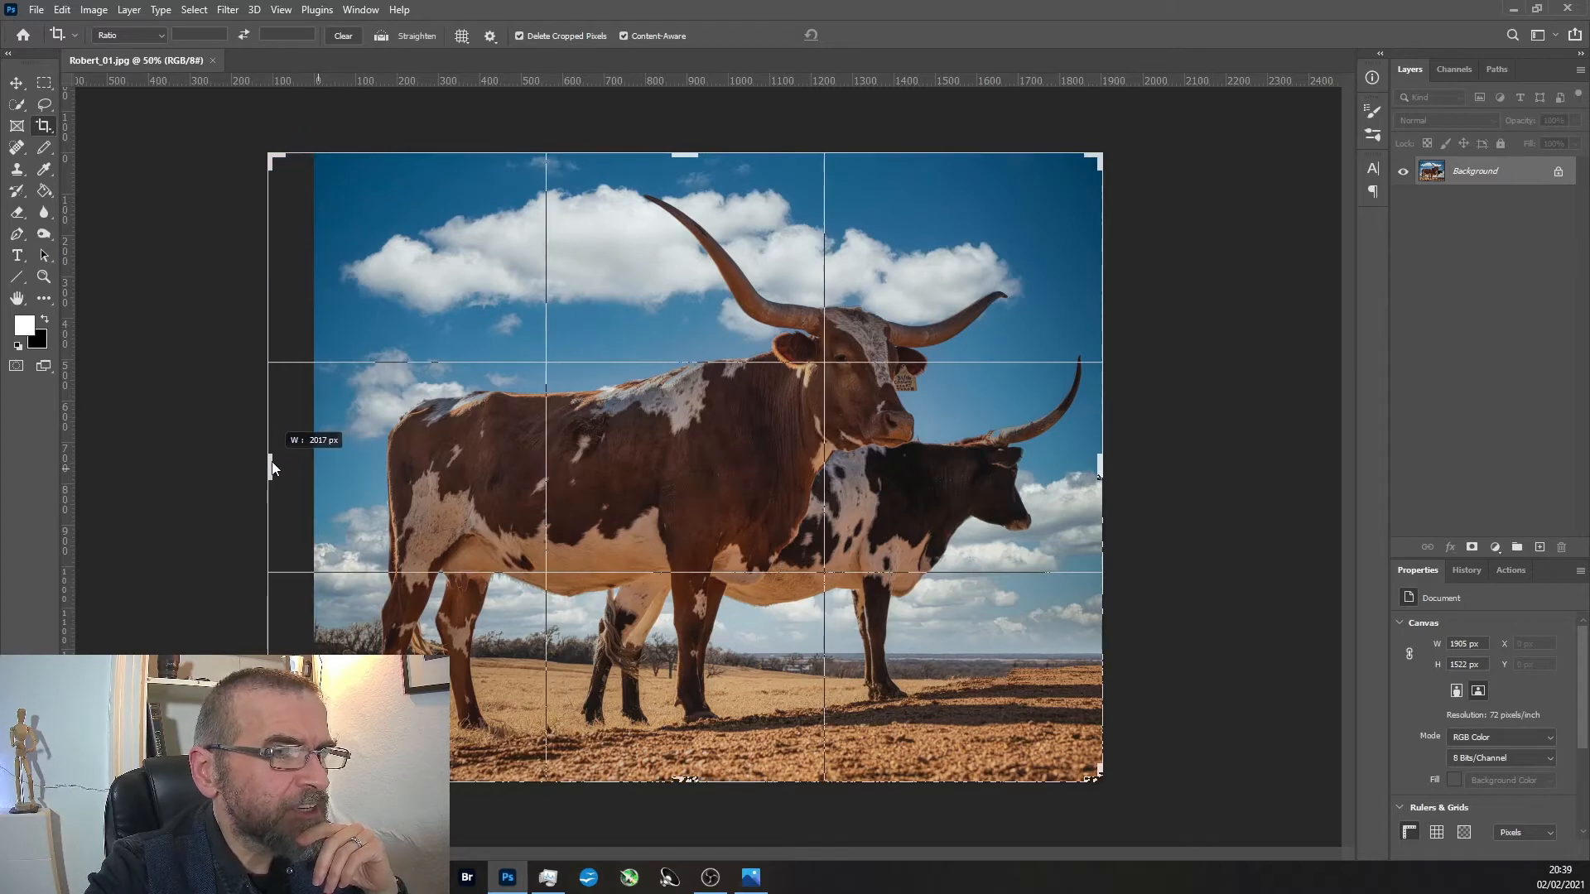
left_click_drag(1103, 466, 1239, 444)
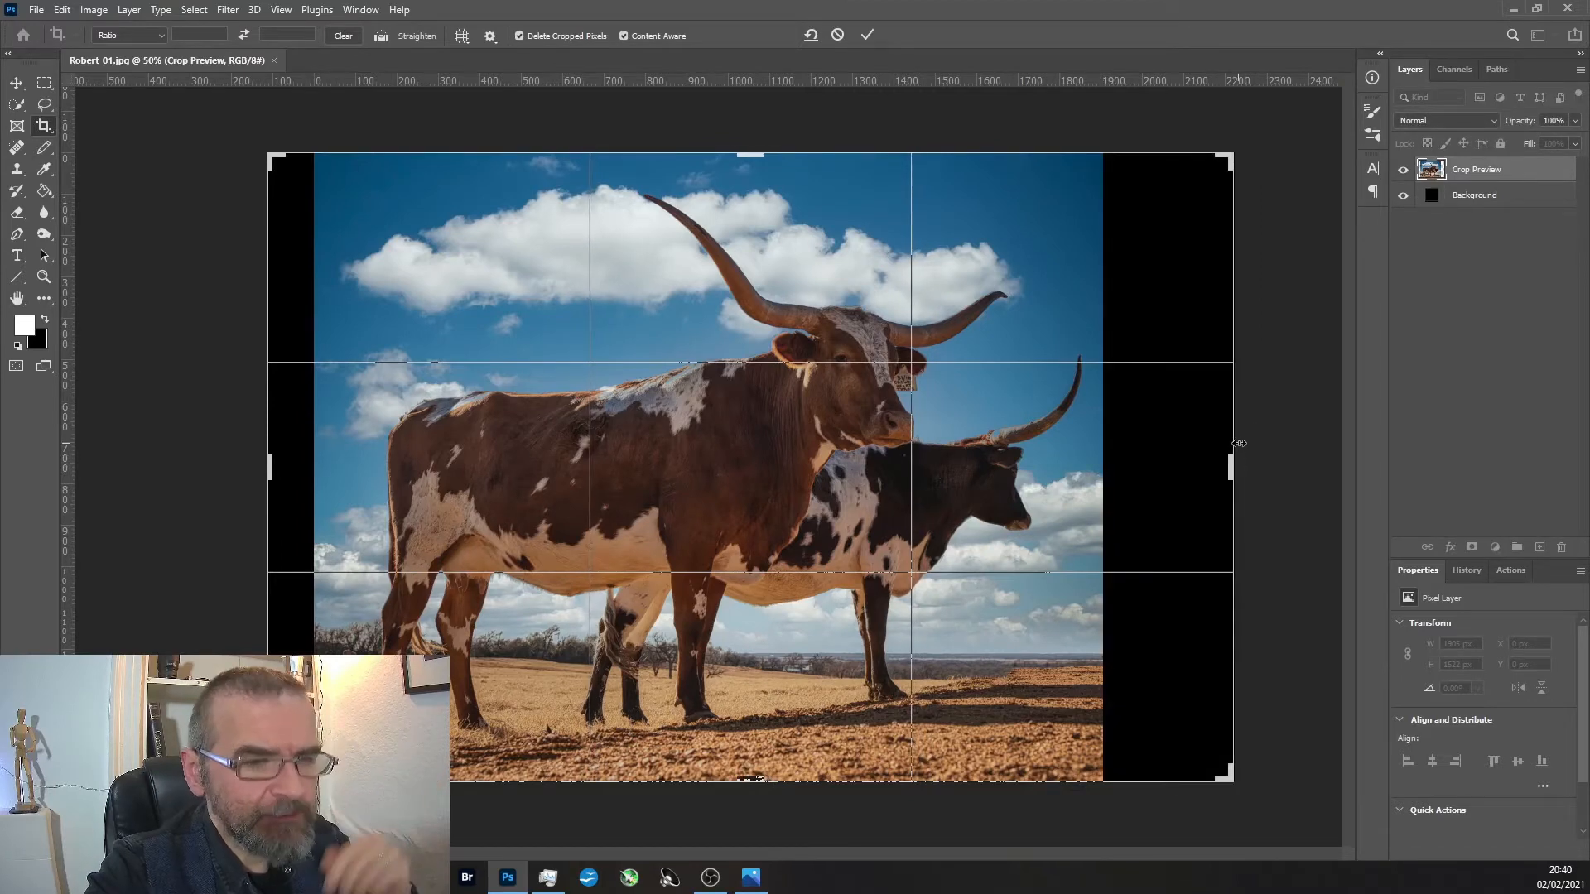
key("Return")
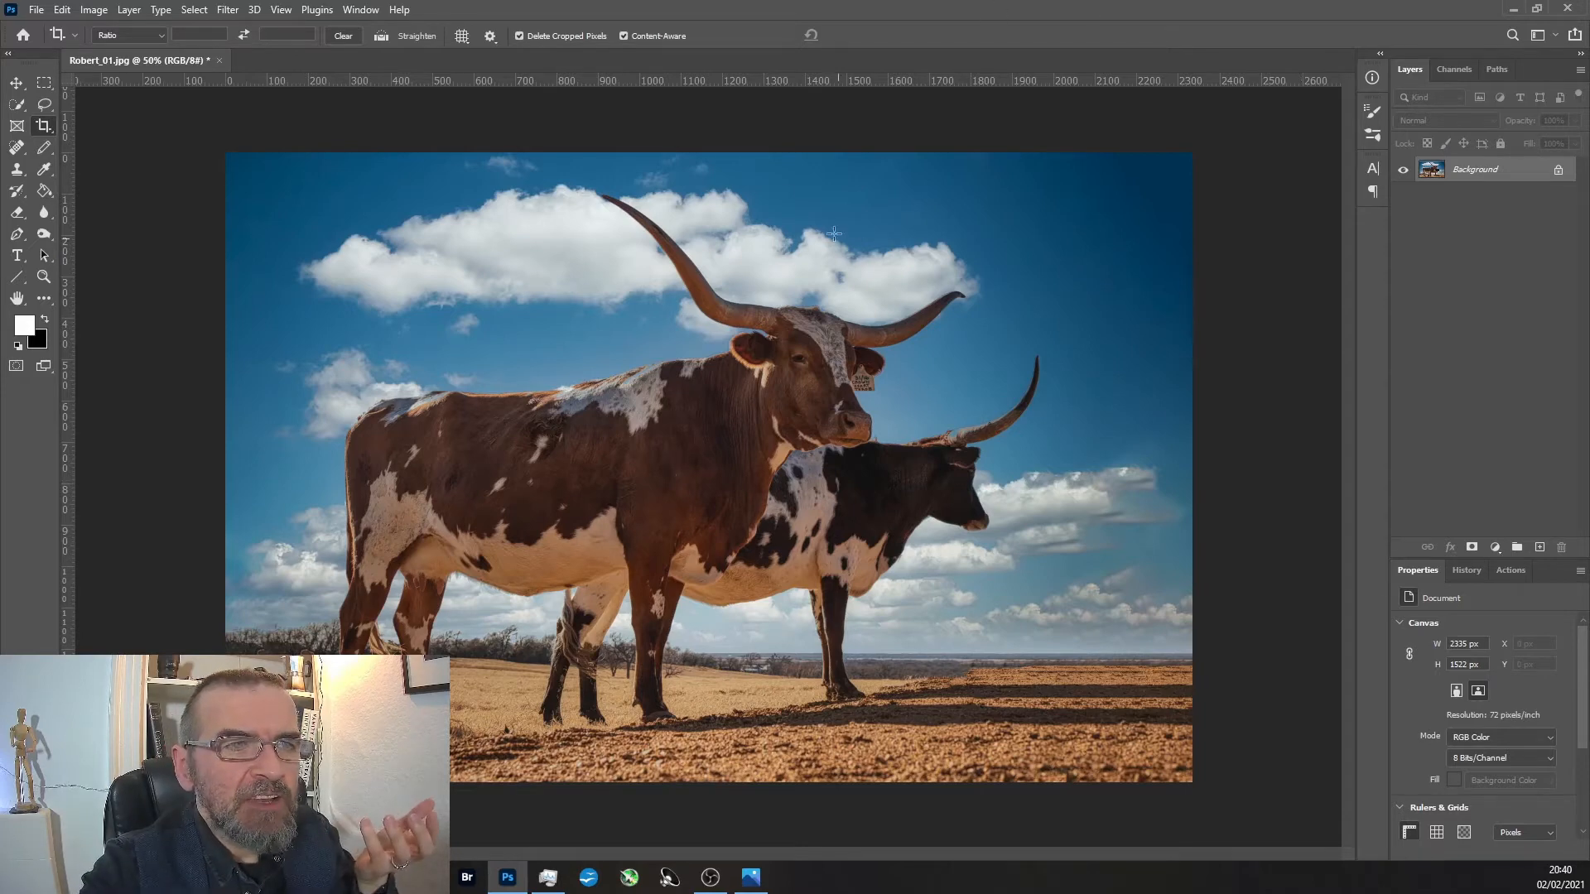
Compare the photo's opened state with the content-aware cropped version using the document history, ending on the cropped version.
left_click(1469, 568)
left_click(1447, 627)
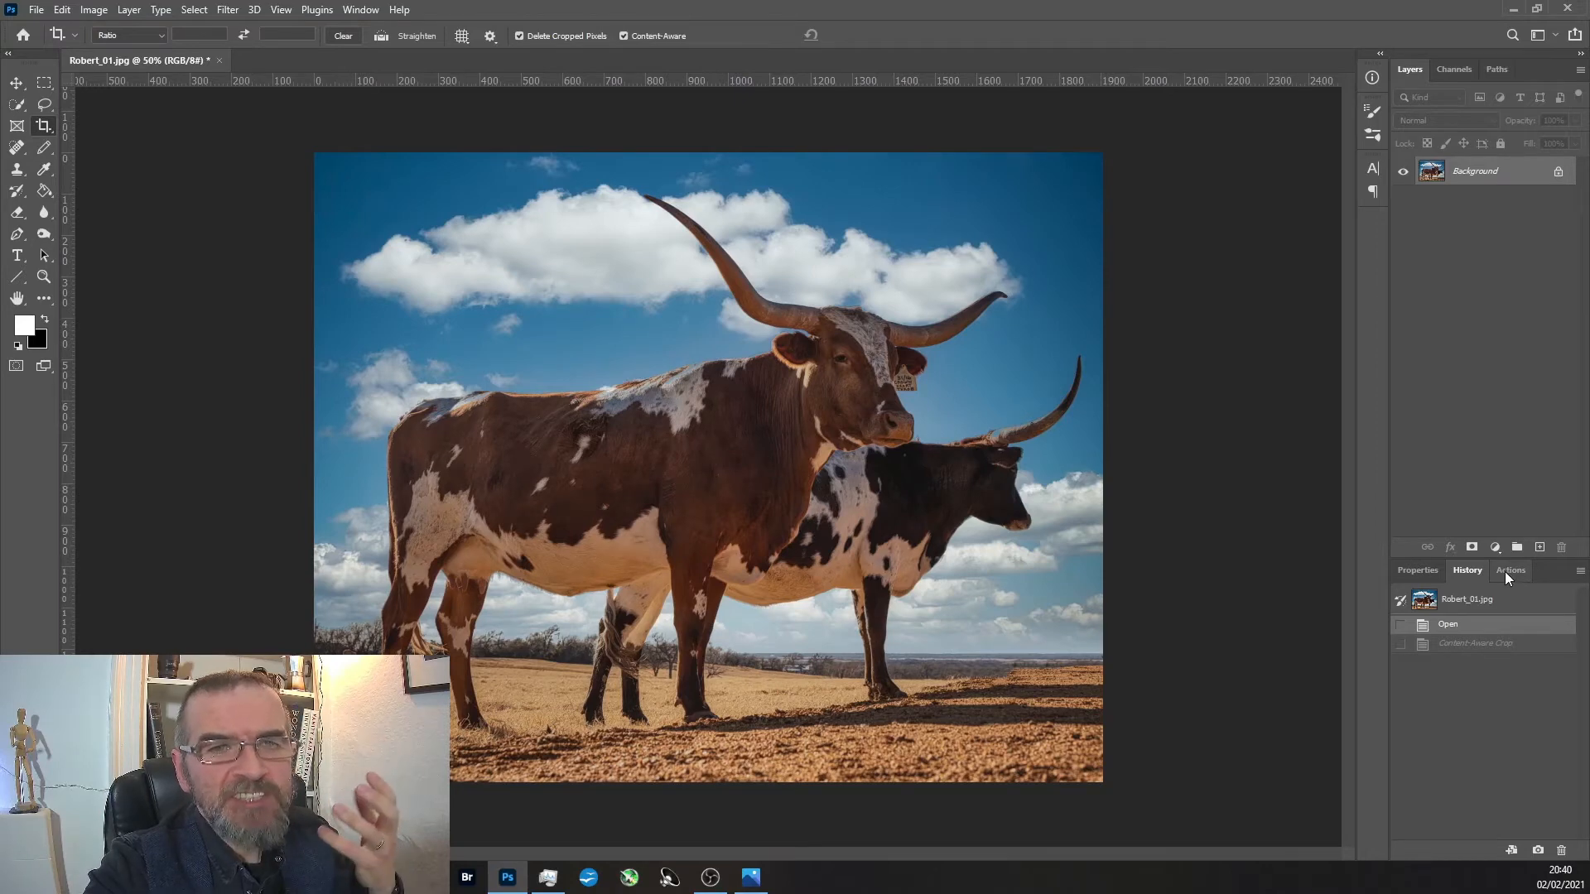
left_click(1467, 643)
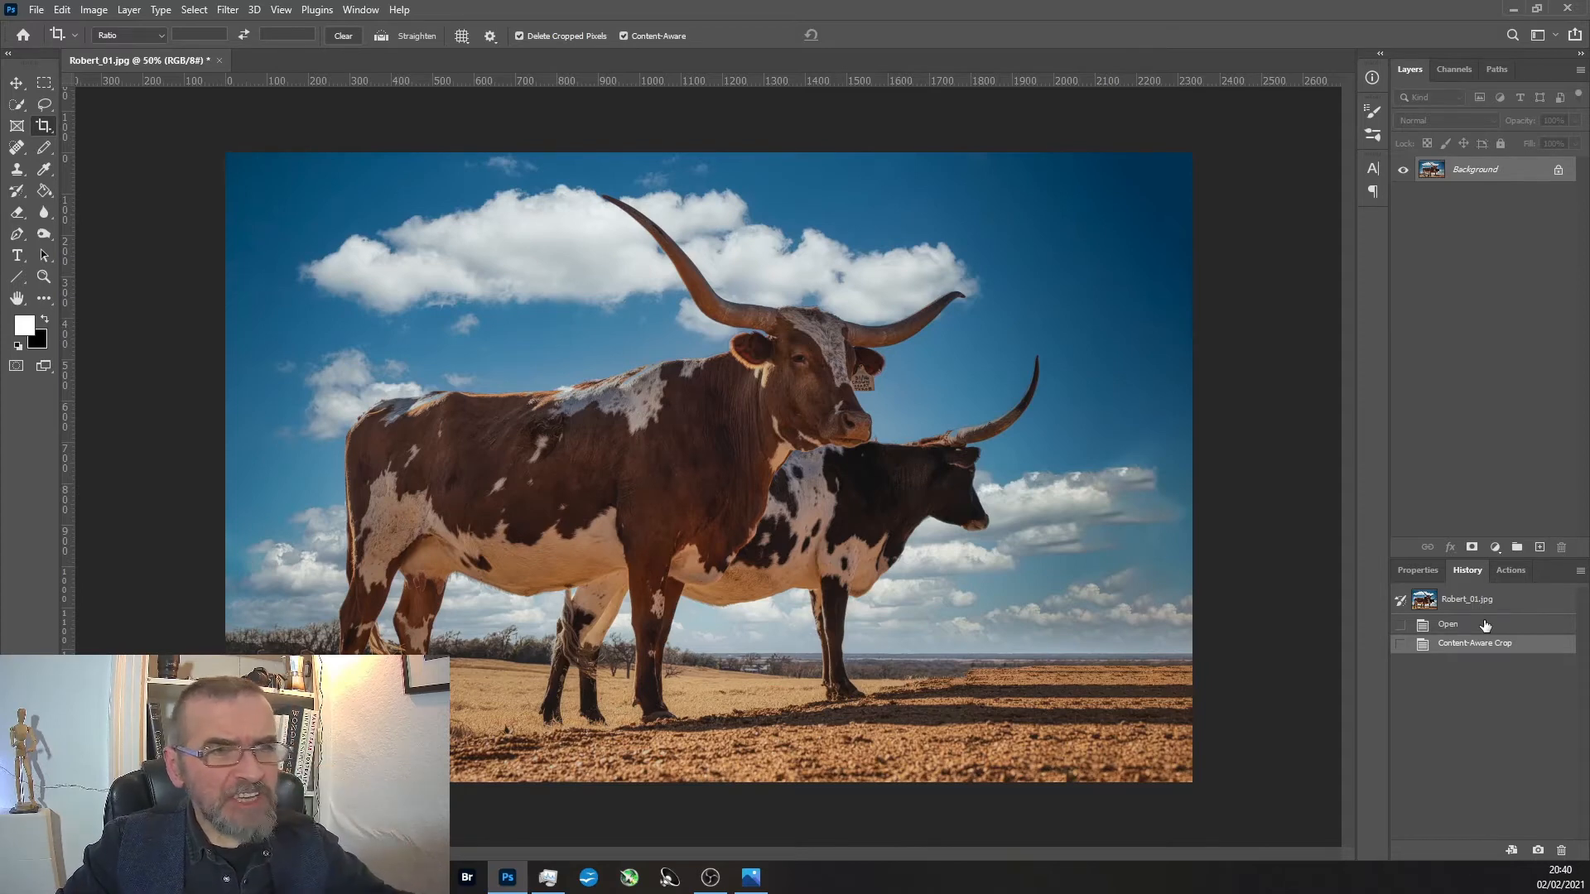
key("ctrl")
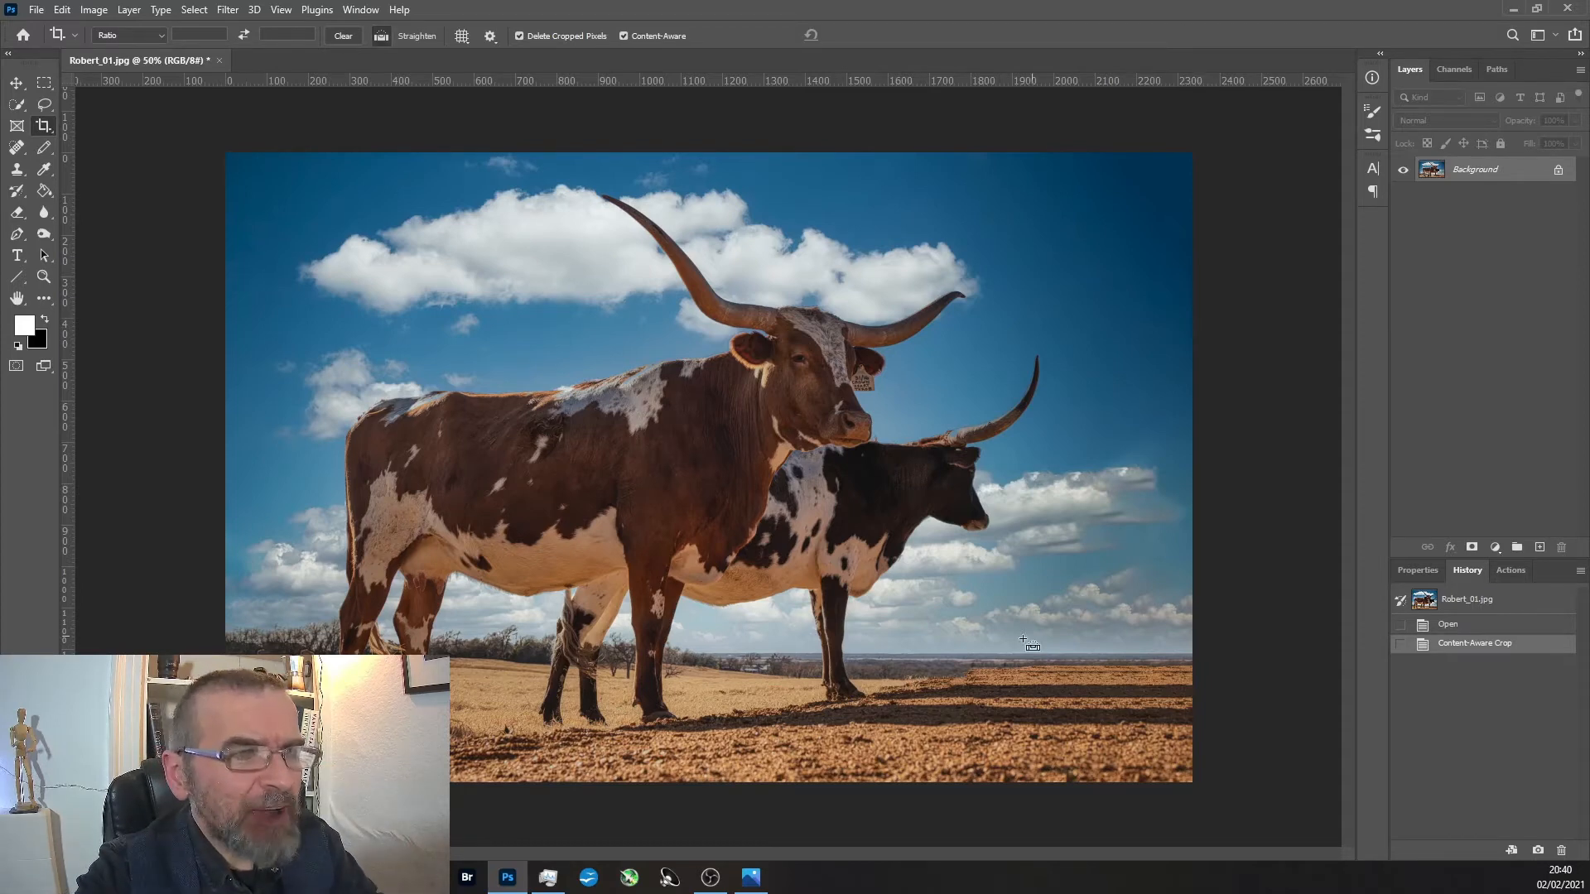
scroll(688, 372, "up", 2)
scroll(688, 372, "up", 6)
left_click_drag(528, 363, 739, 343)
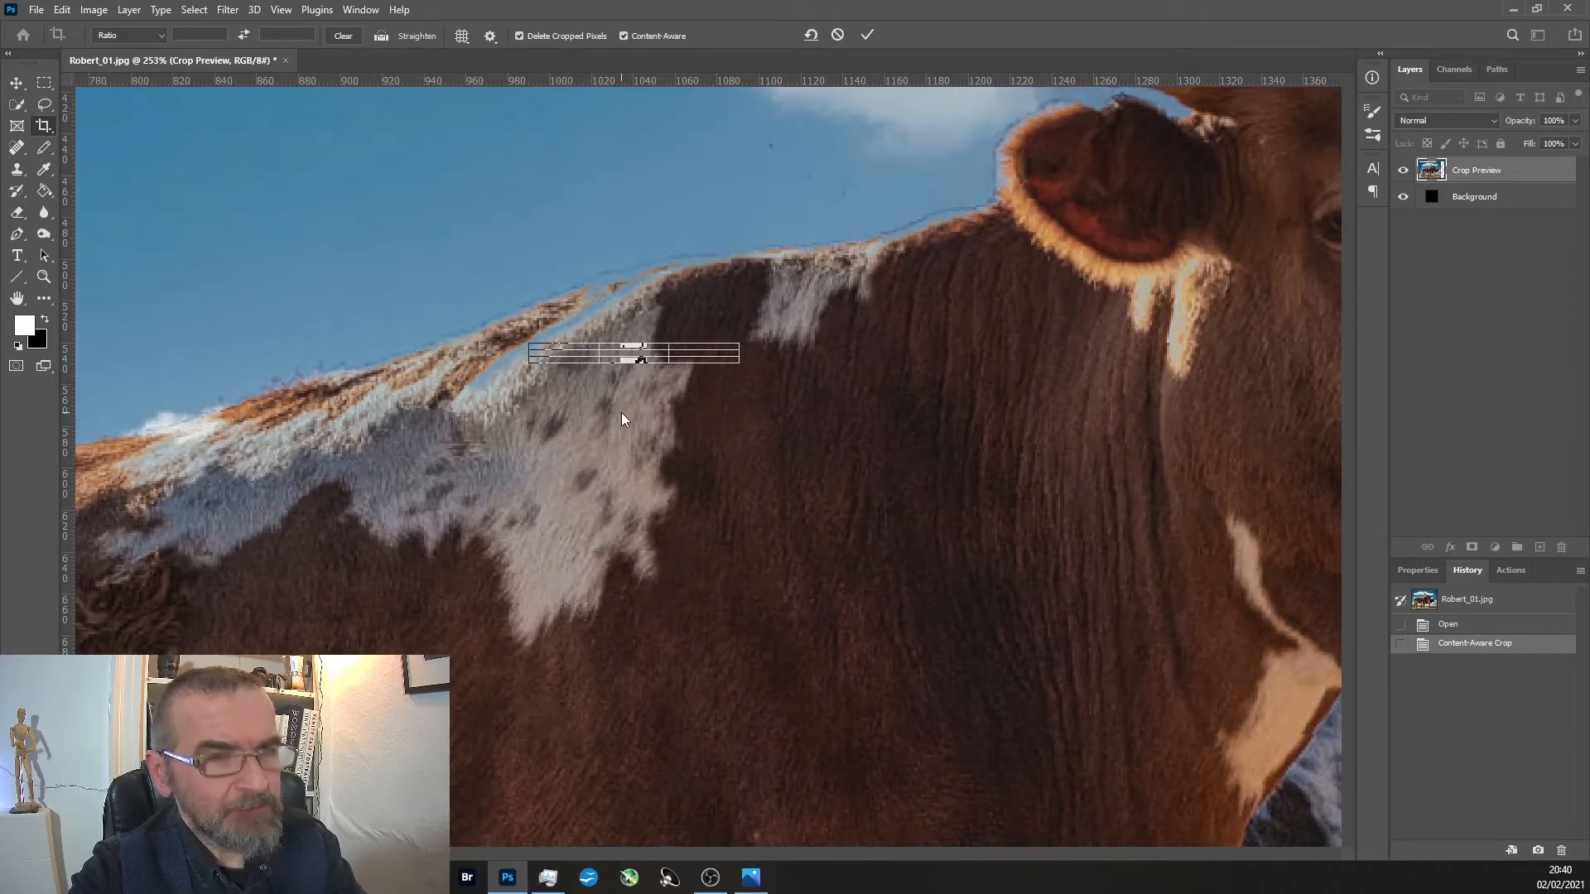
key("Return")
left_click(917, 516)
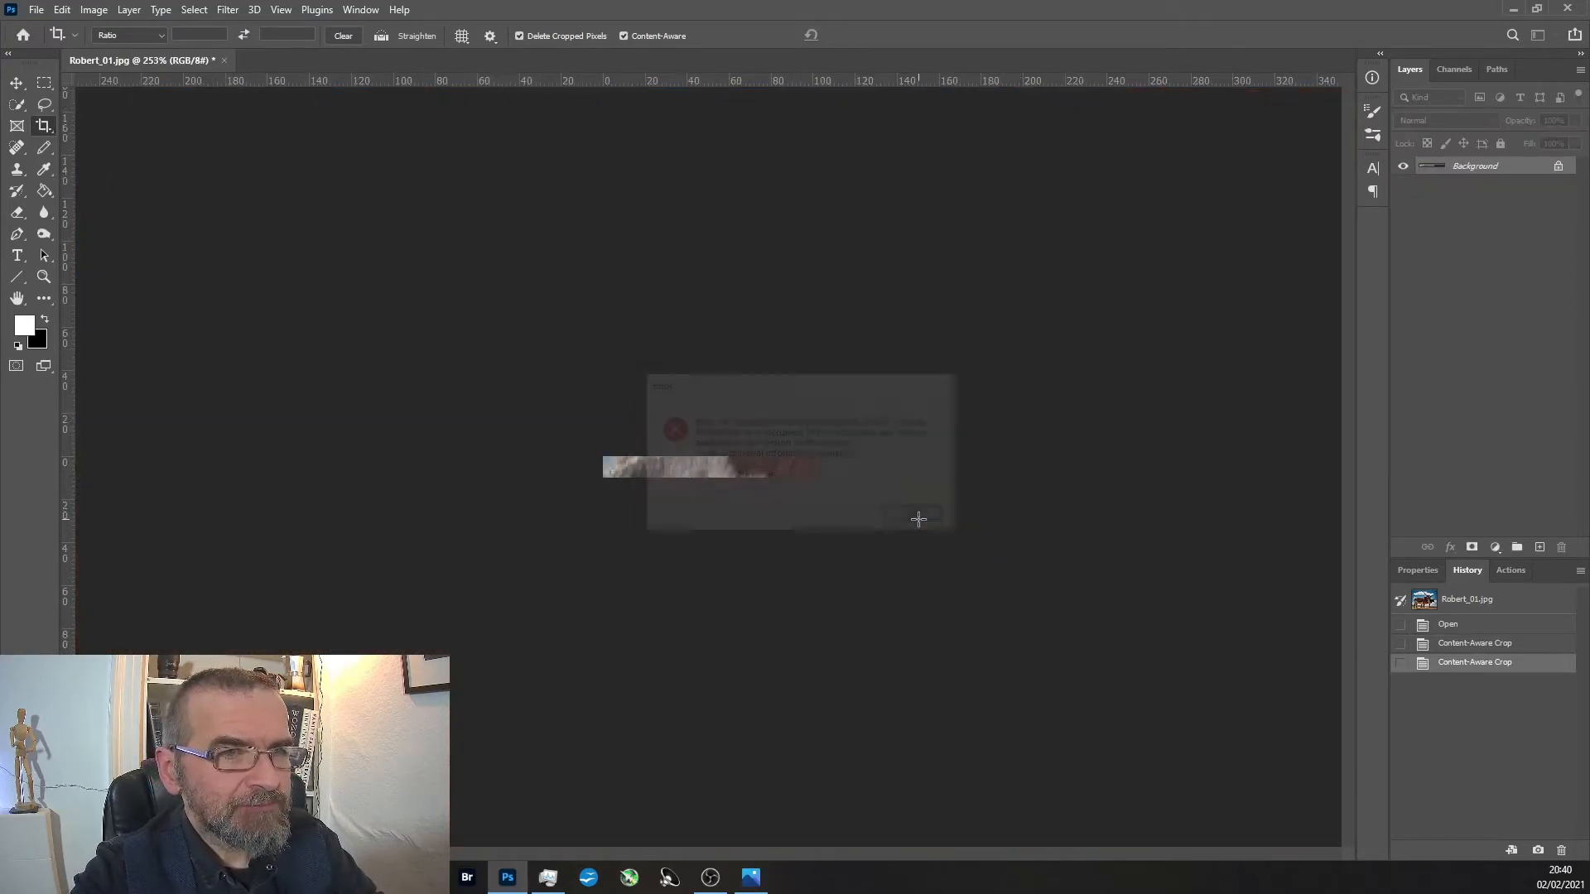
key("ctrl+z")
Inspect the sky edges along the front longhorn's rump and back and around the rear longhorn's horn, ending on the whole image.
scroll(519, 405, "down", 5)
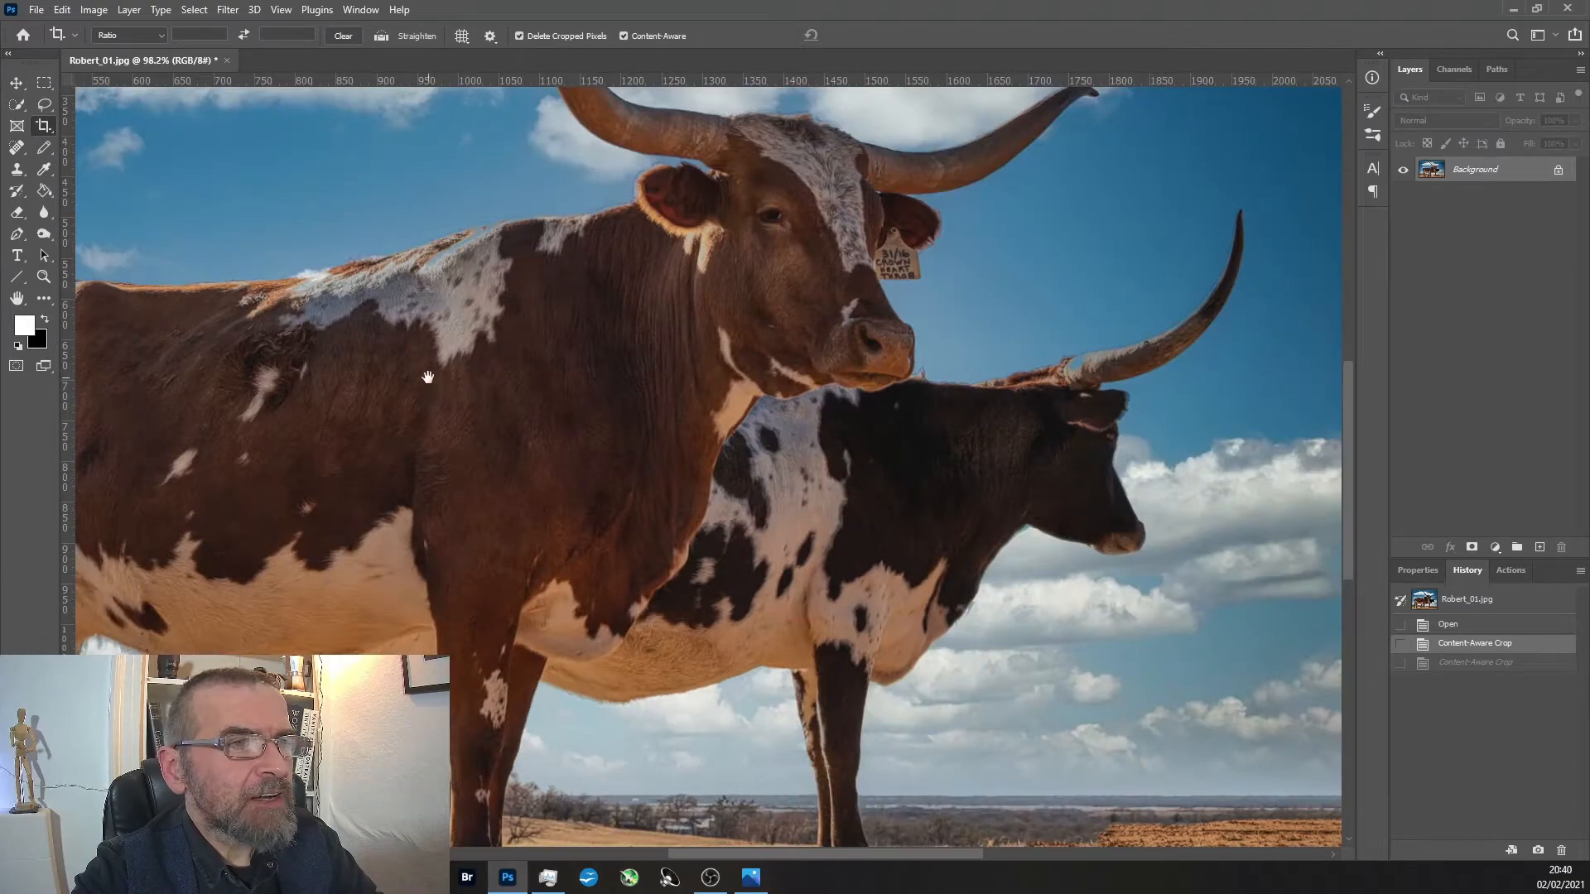
left_click_drag(430, 380, 891, 422)
scroll(683, 367, "up", 6)
scroll(693, 366, "up", 3)
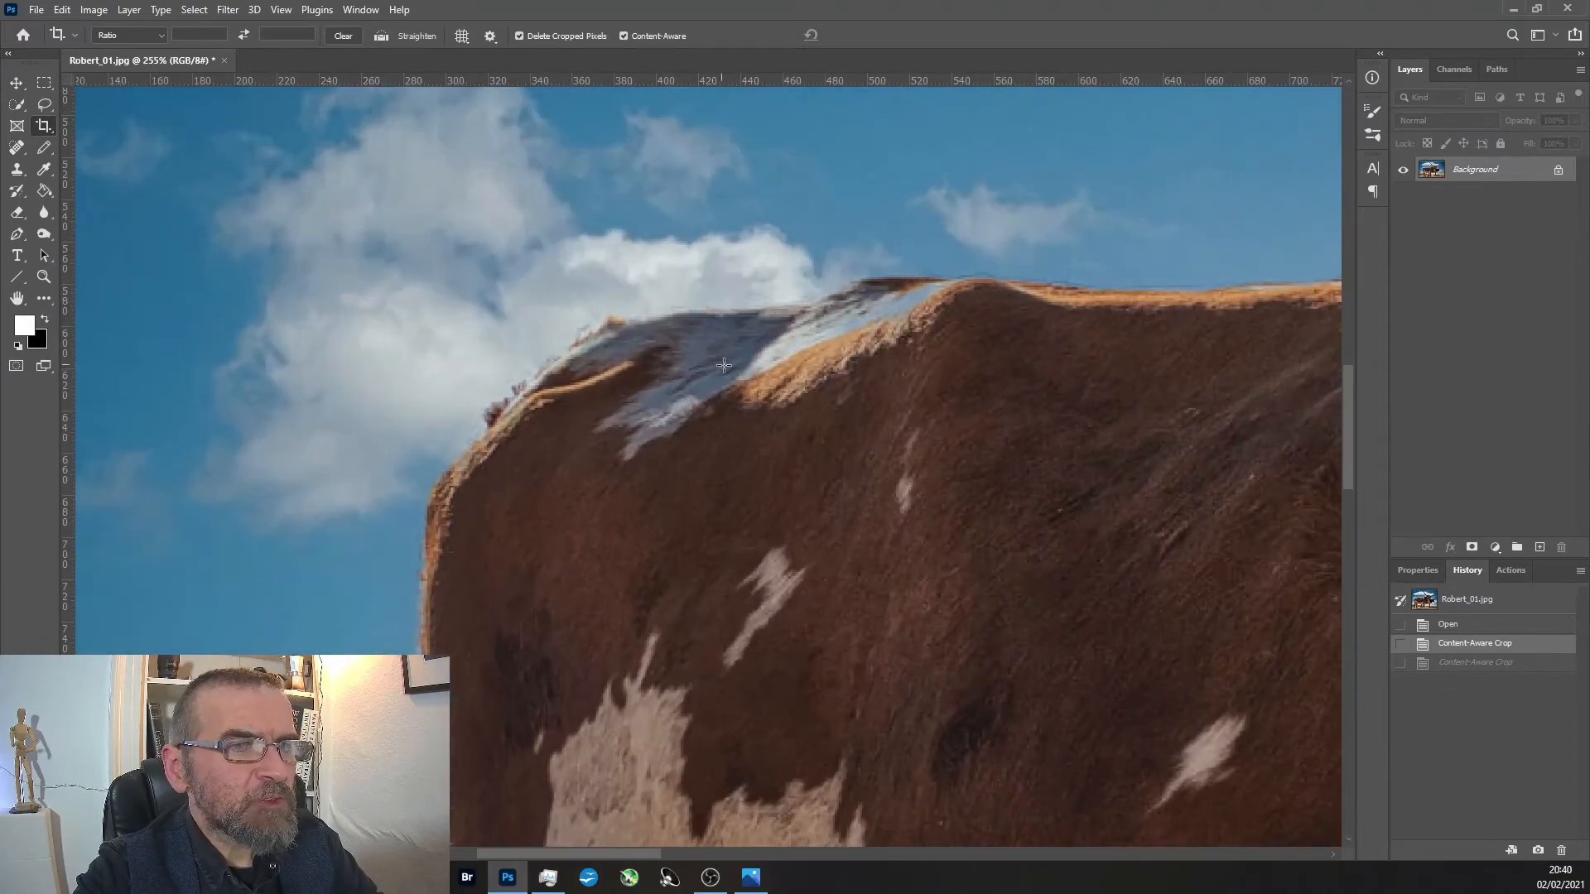
left_click_drag(923, 352, 837, 411)
scroll(941, 442, "up", 2)
left_click_drag(940, 441, 481, 499)
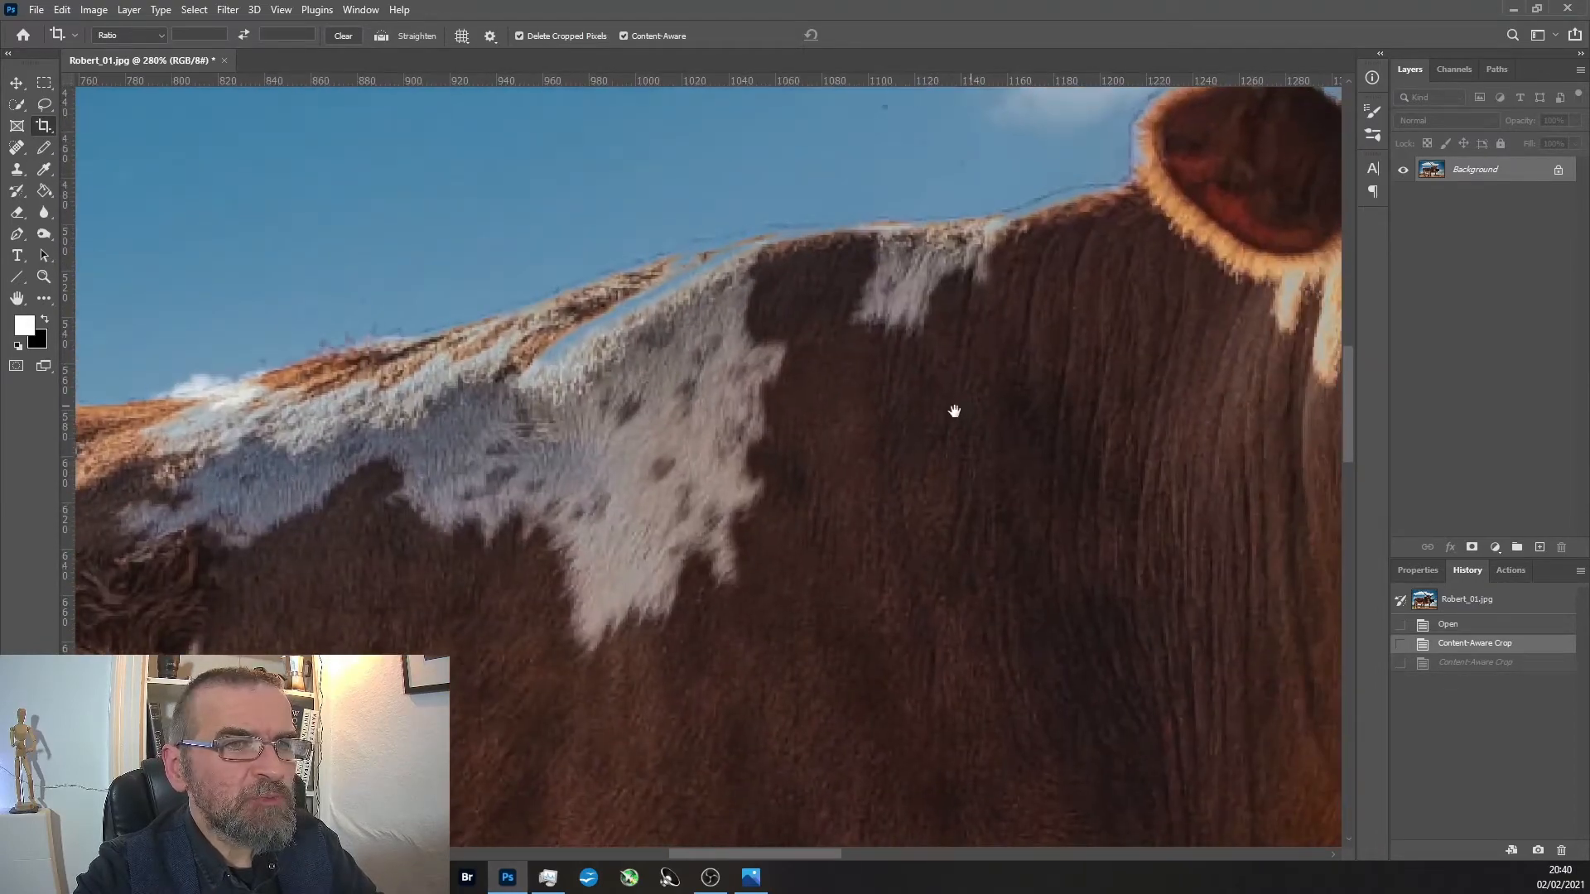
left_click_drag(1083, 410, 493, 518)
left_click_drag(681, 787, 635, 539)
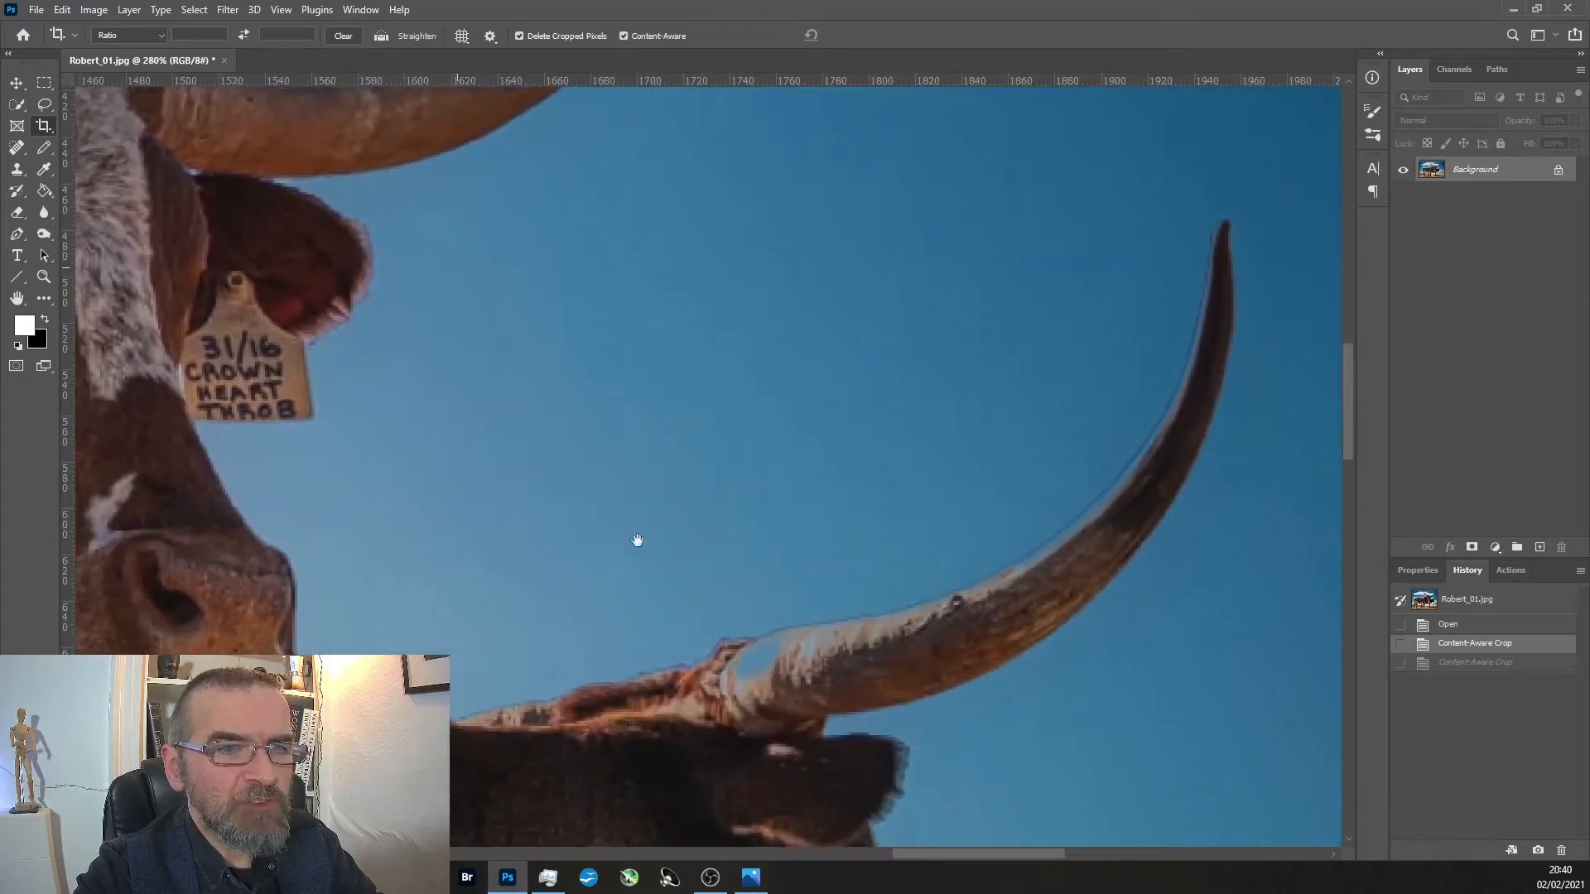
scroll(758, 590, "right", 3)
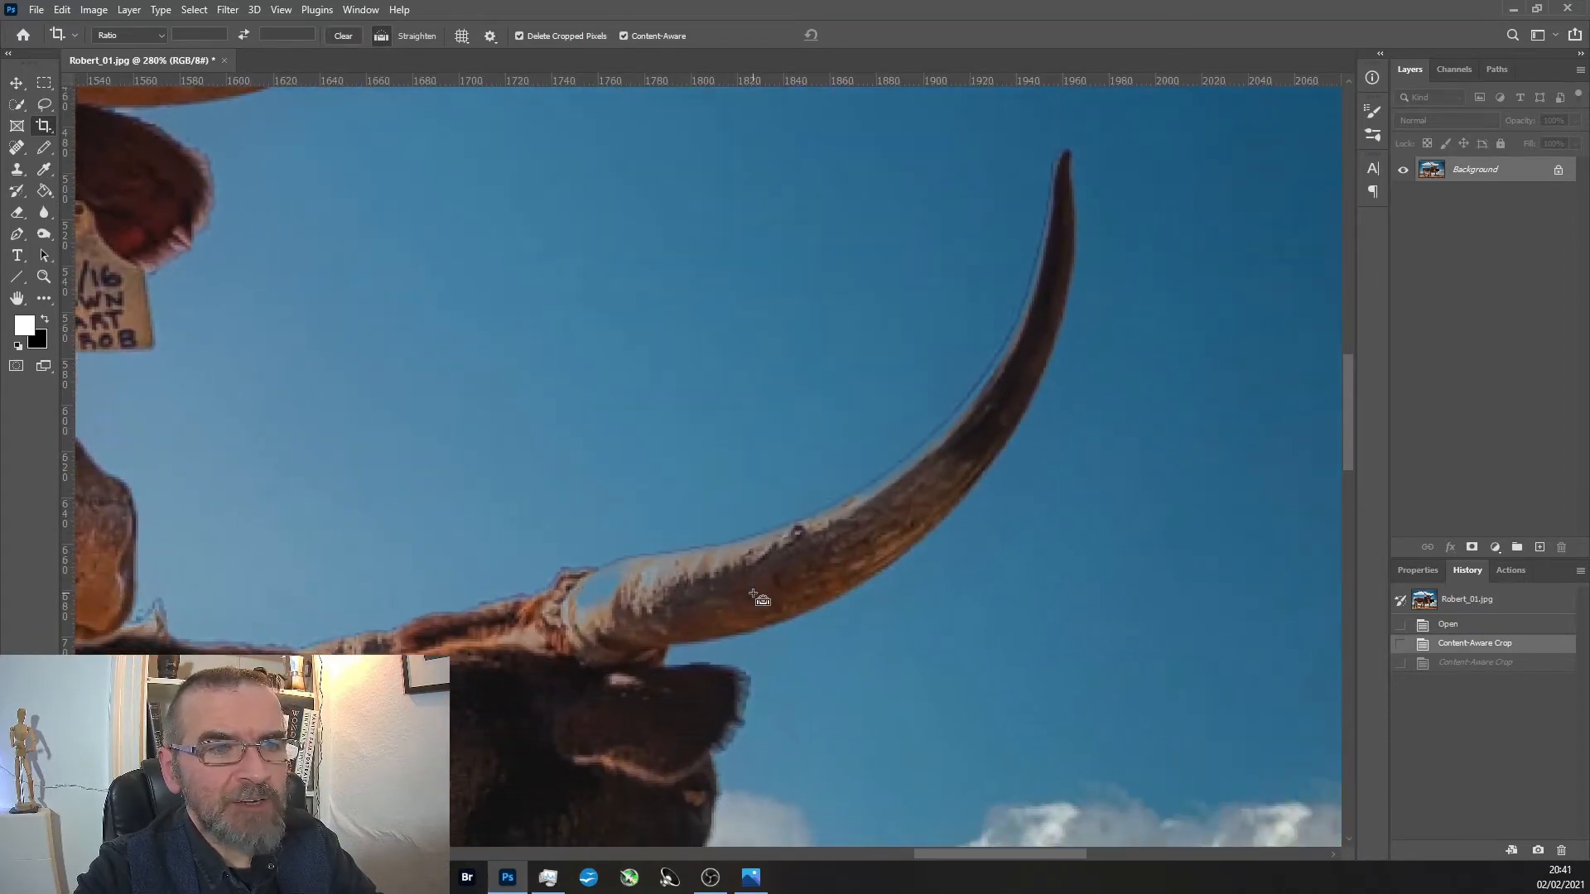
scroll(712, 586, "down", 10)
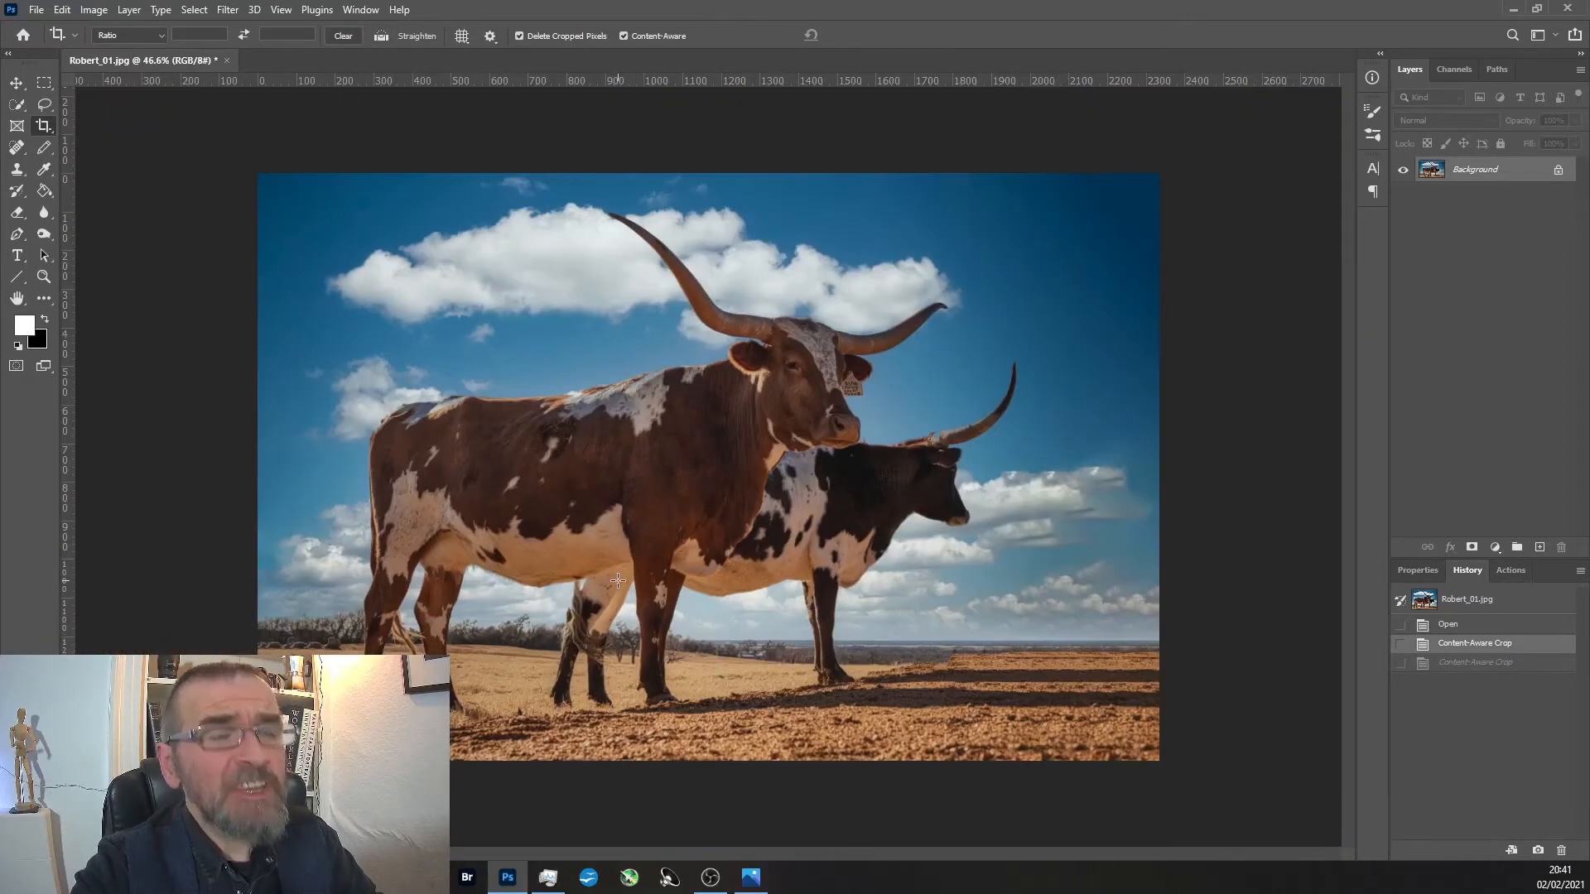
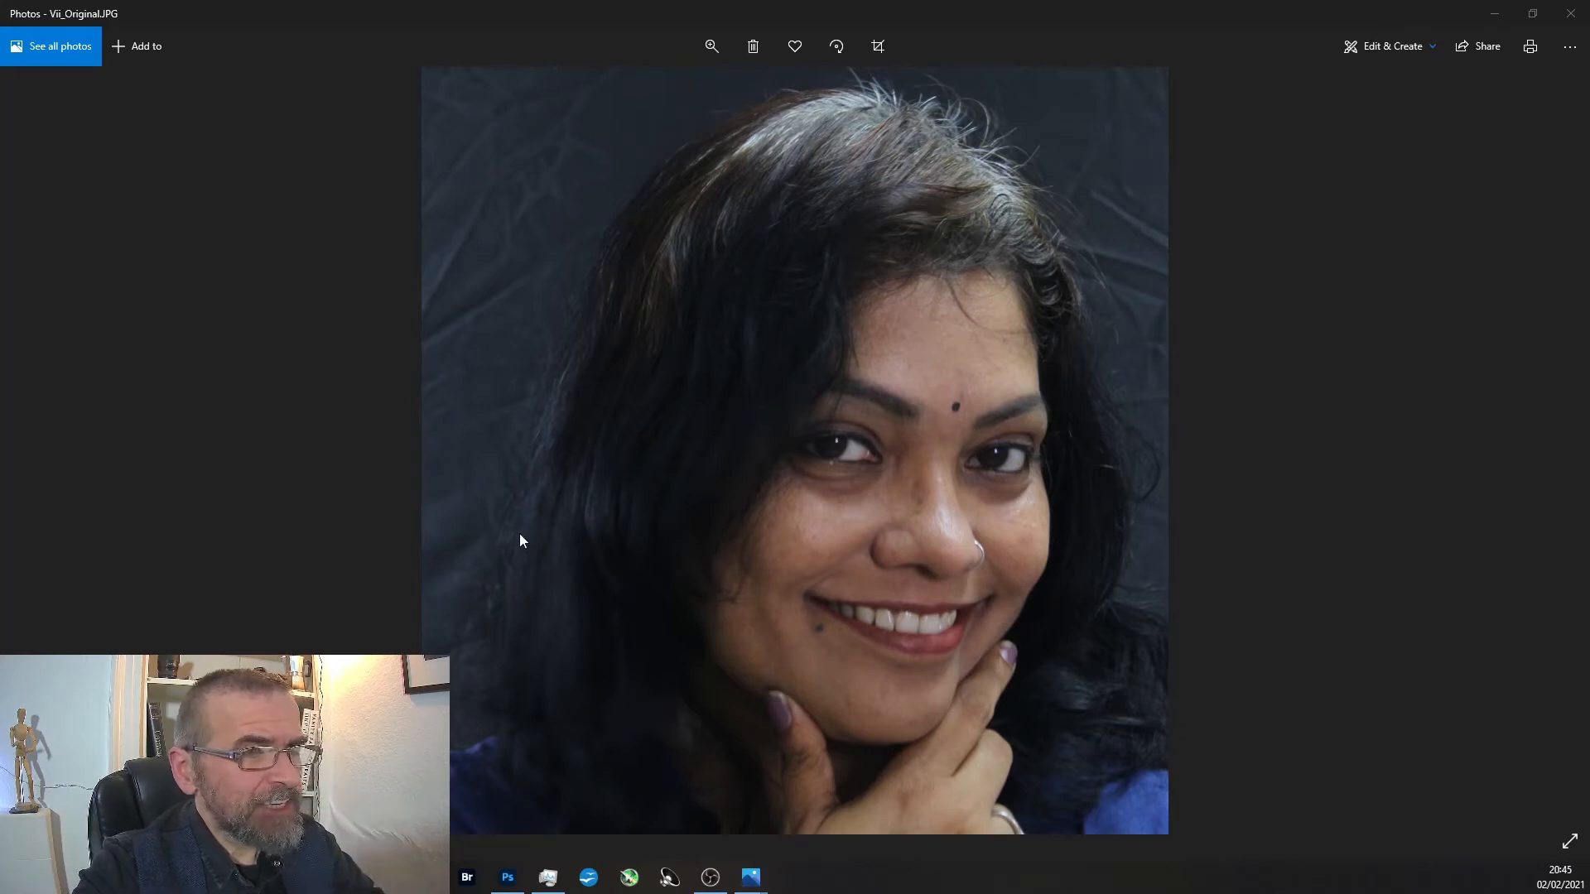
Compare the original portrait with its first edited version, examining the darkened hair, the face and the background folds.
scroll(519, 536, "up", 4)
scroll(399, 385, "down", 4)
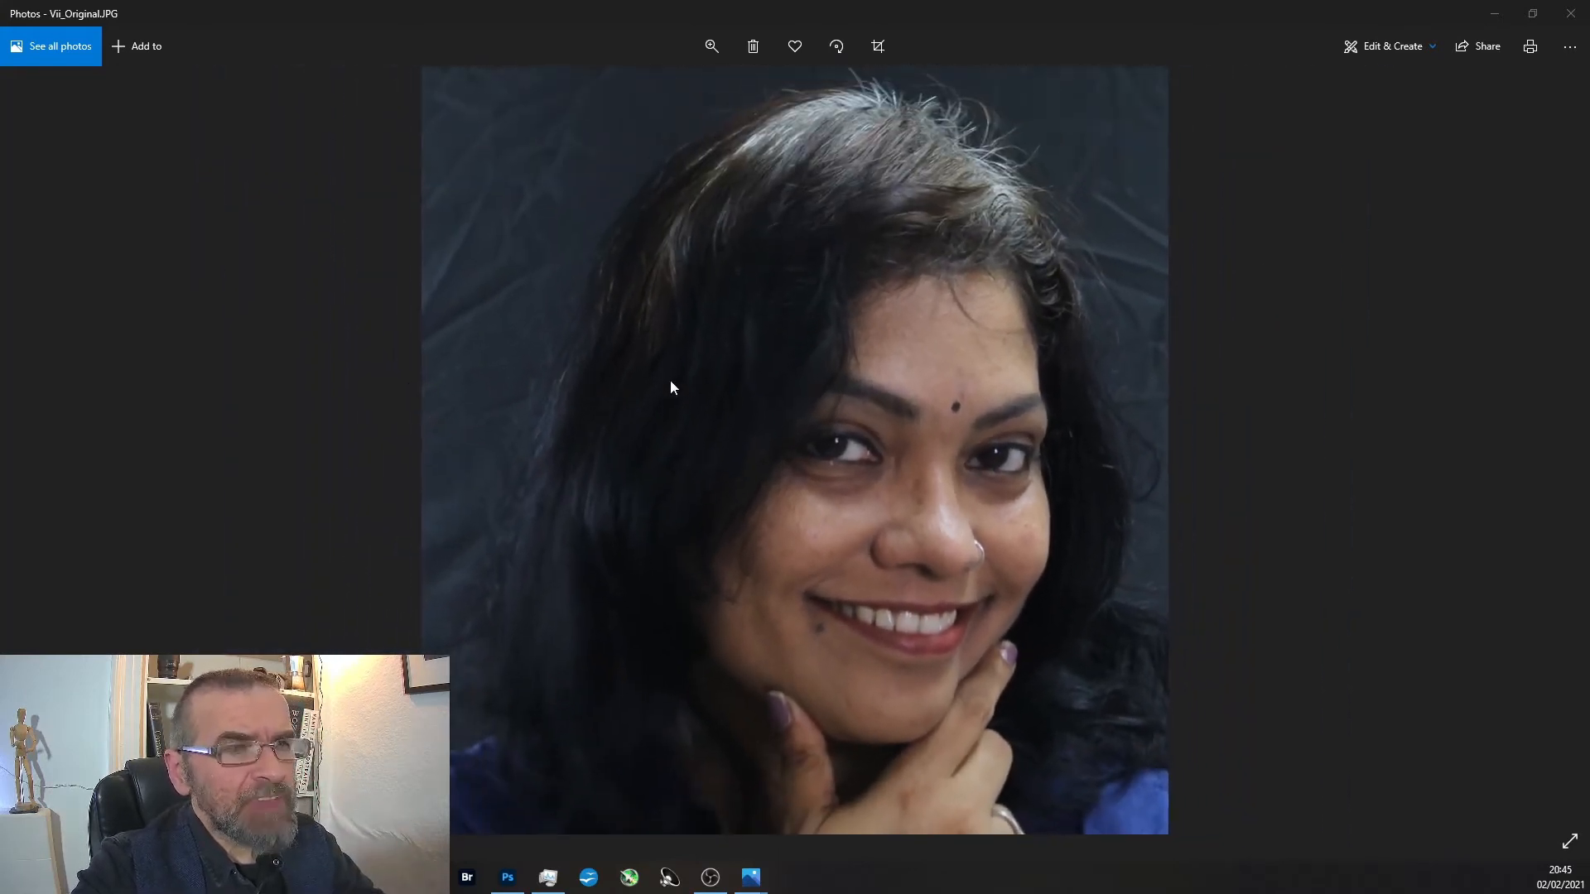
left_click(1528, 489)
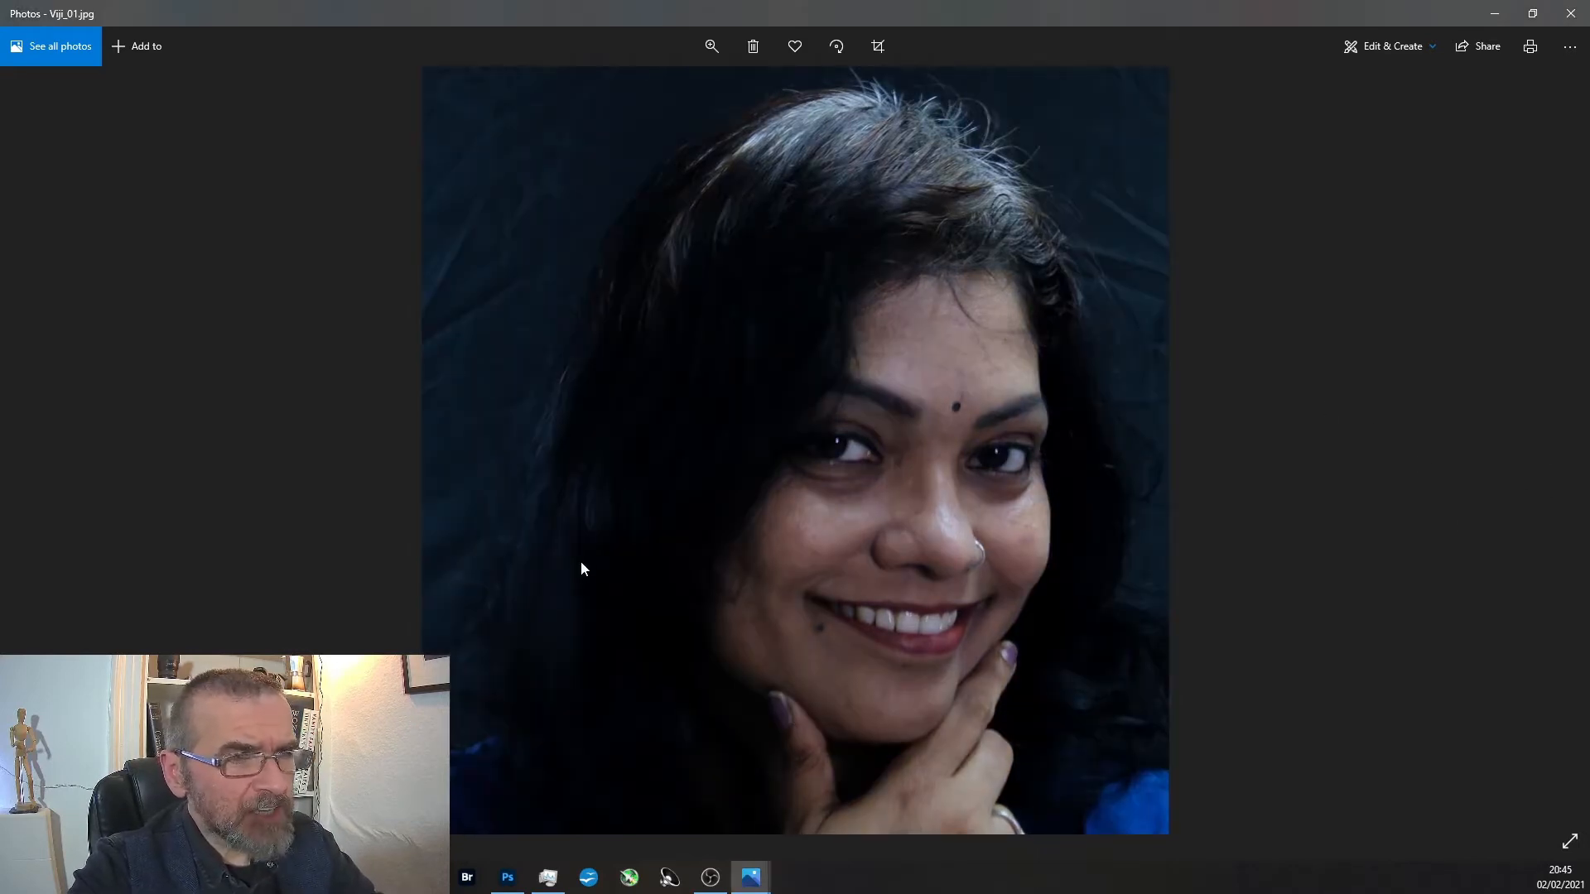
scroll(489, 220, "up", 3)
scroll(411, 177, "down", 3)
scroll(403, 182, "up", 4)
scroll(403, 191, "down", 4)
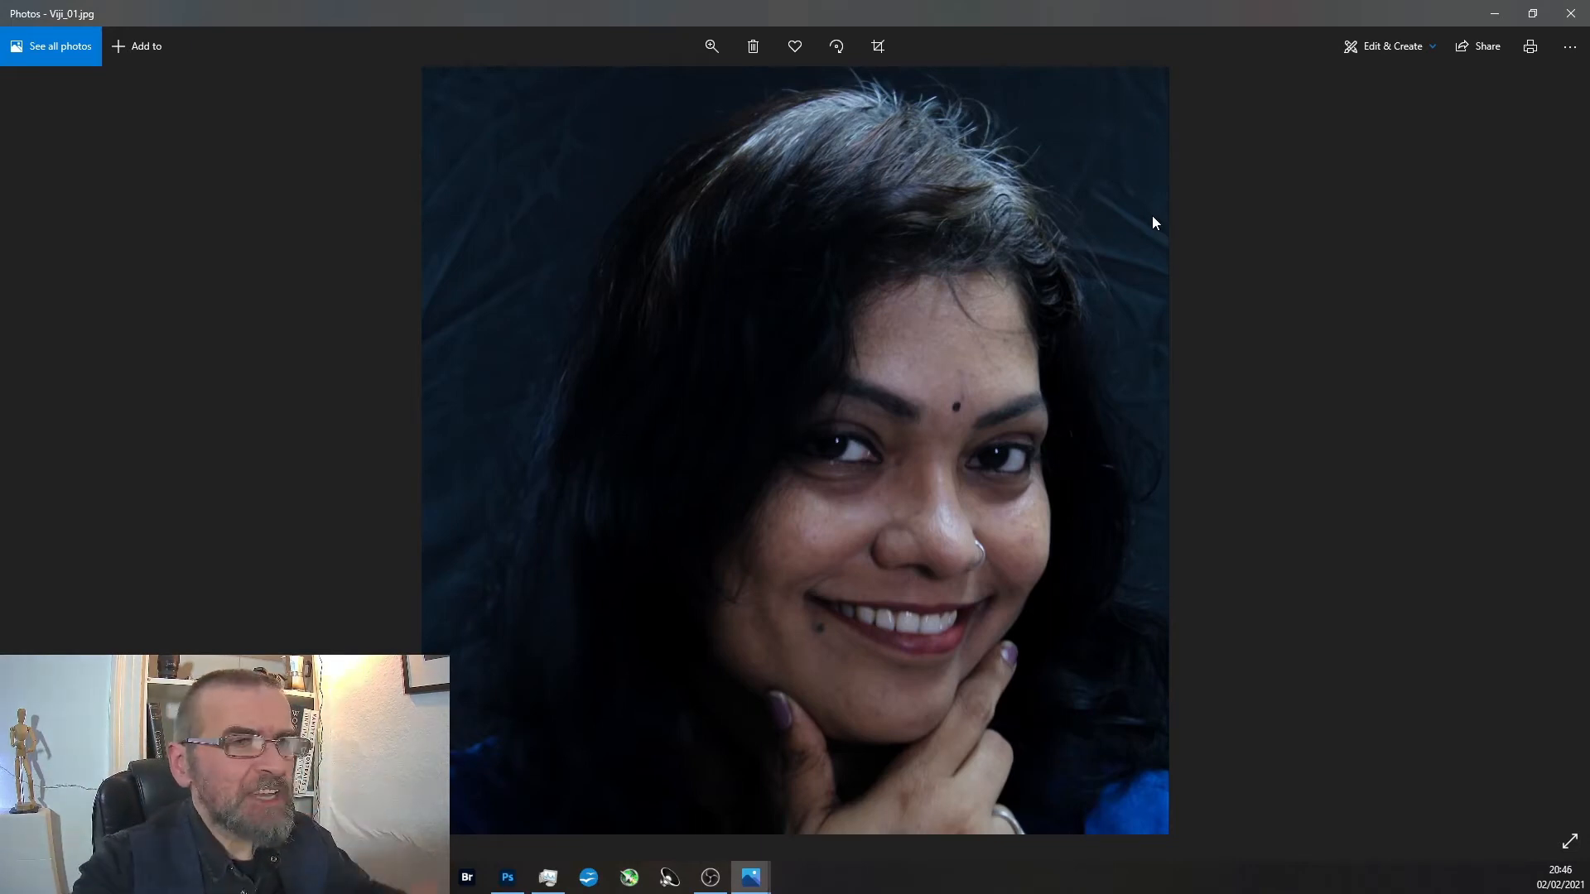
scroll(747, 385, "up", 3)
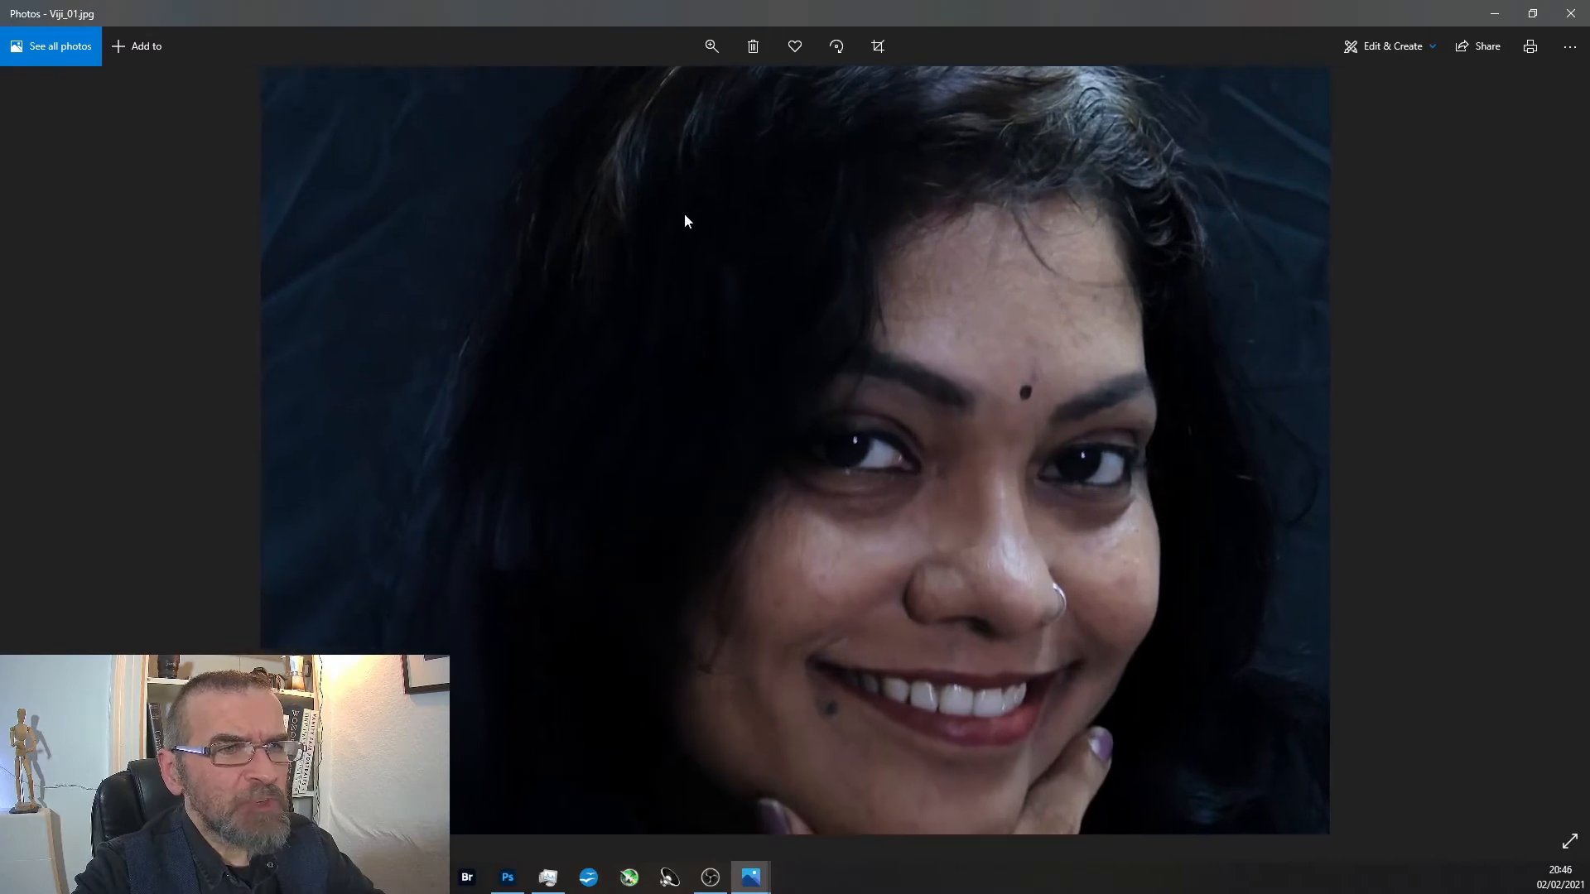
scroll(703, 298, "down", 3)
Return to the original portrait and examine the detail in the dark hair and face, ending on the whole photo.
key("Right")
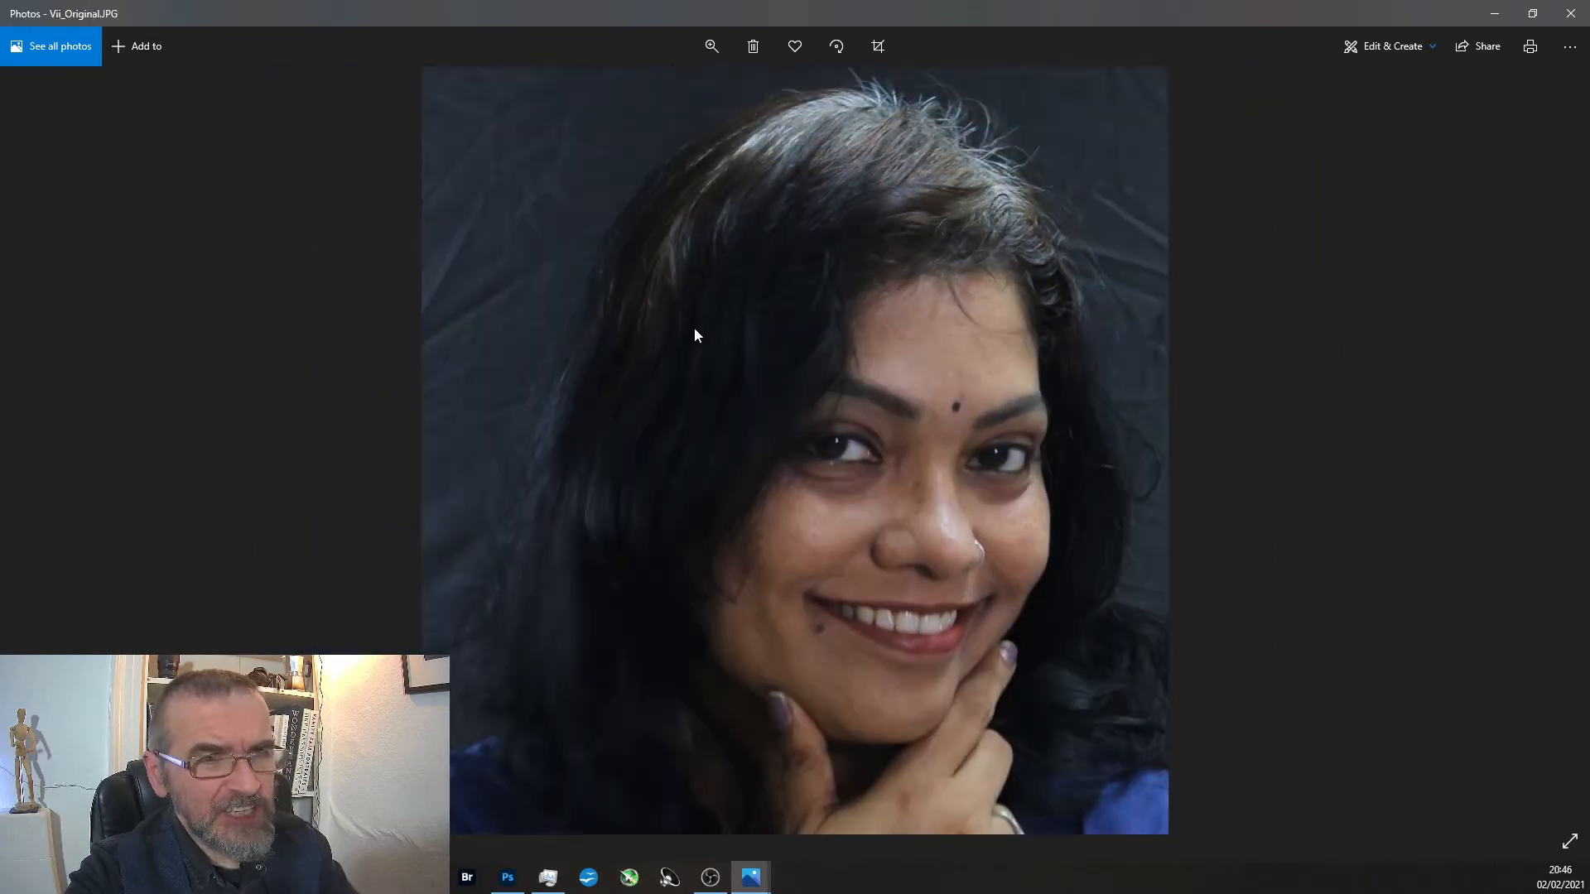
scroll(683, 451, "up", 5)
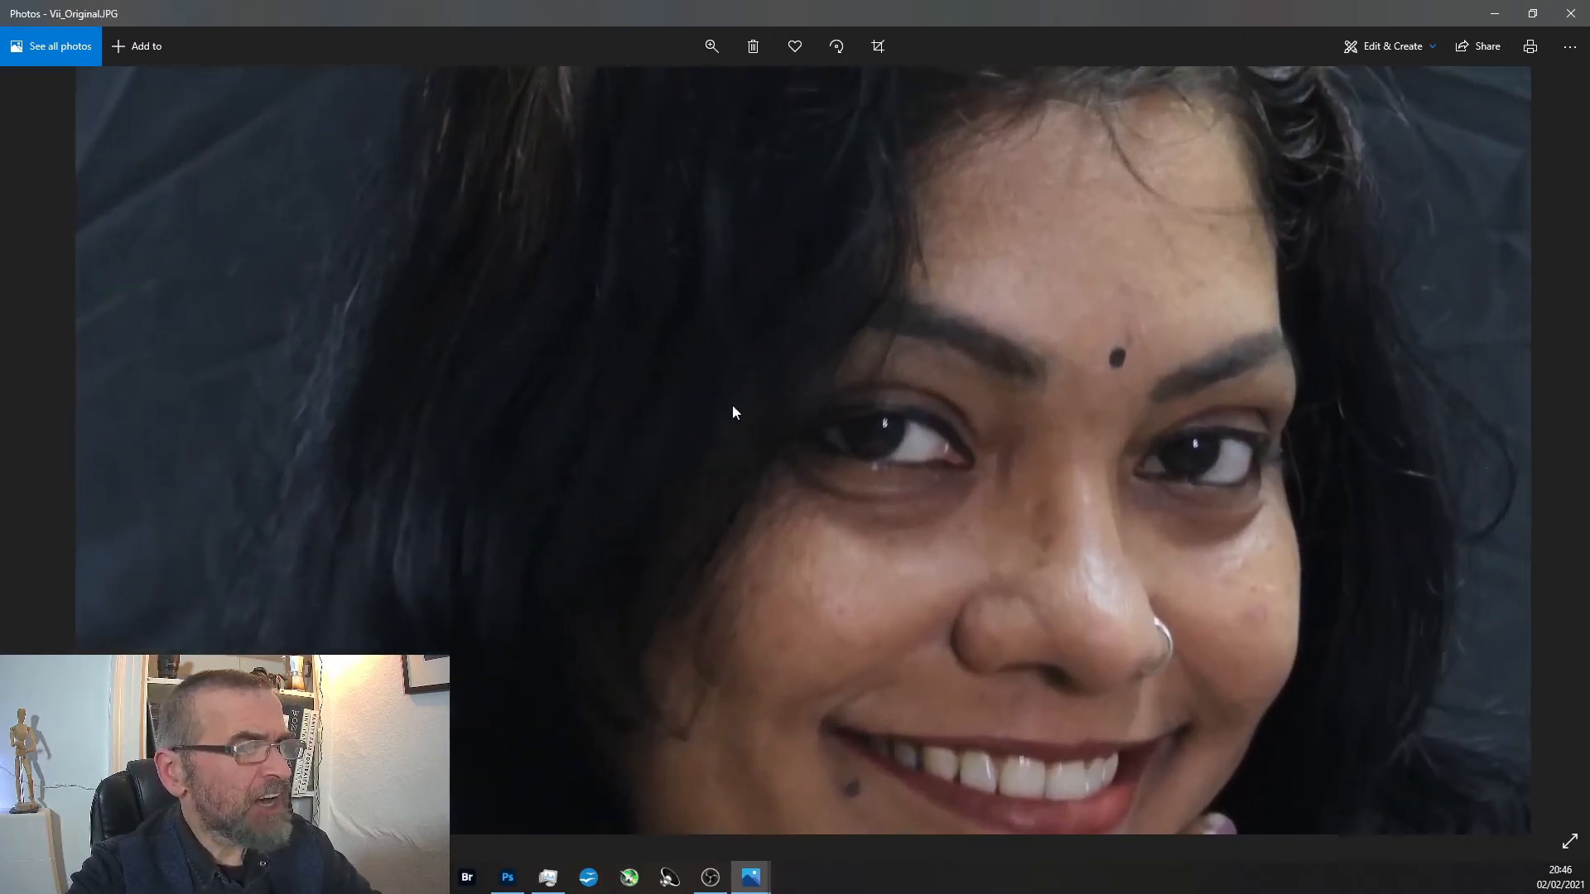
scroll(965, 235, "down", 3)
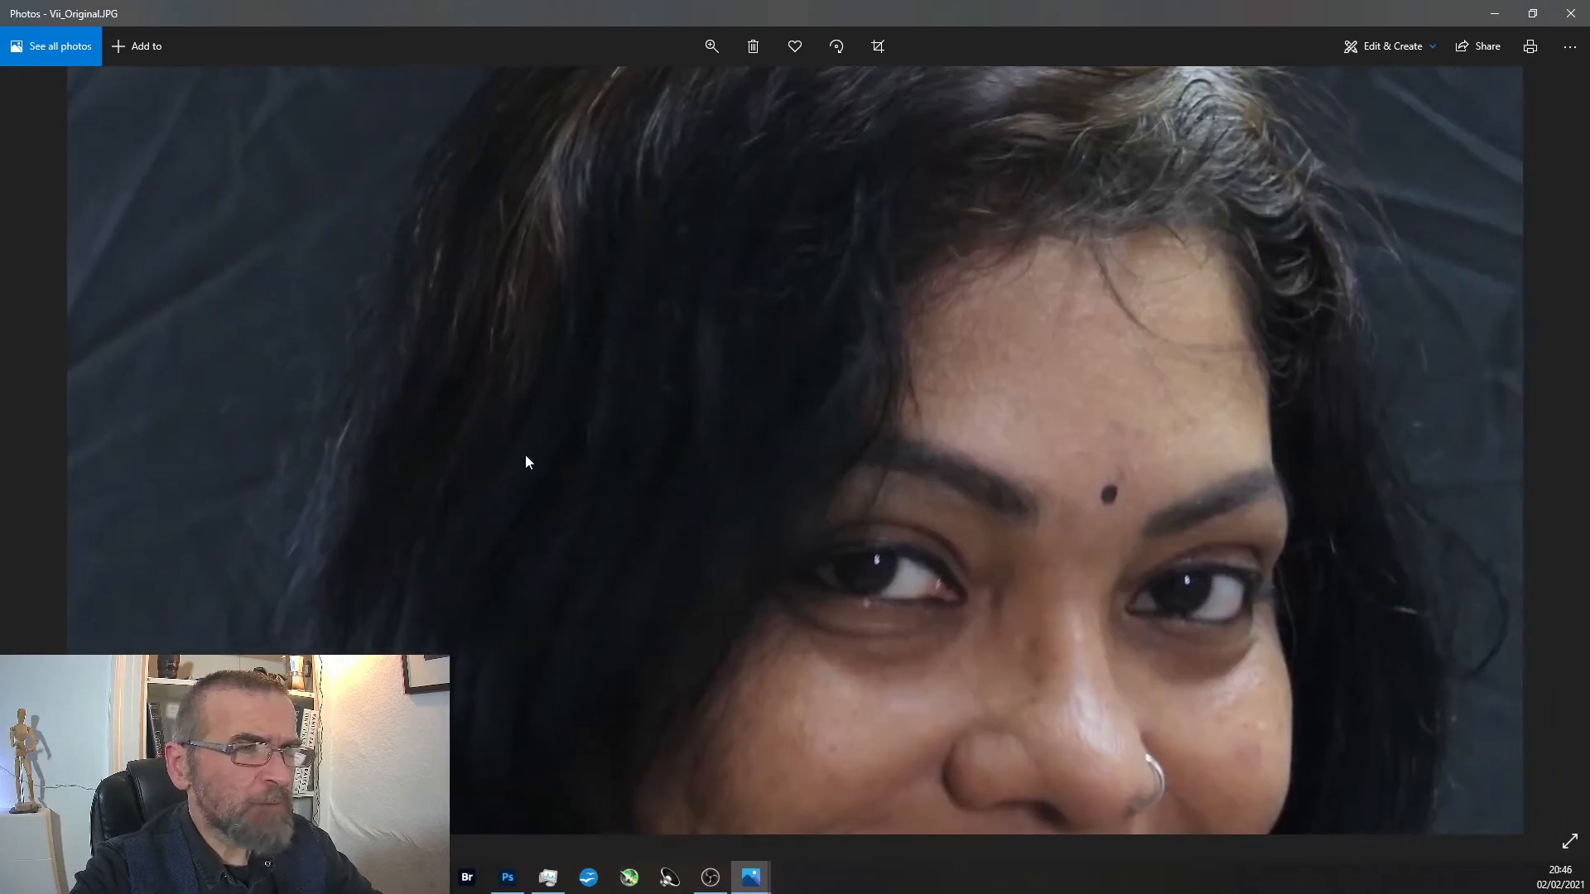
scroll(530, 517, "down", 1)
scroll(531, 507, "down", 1)
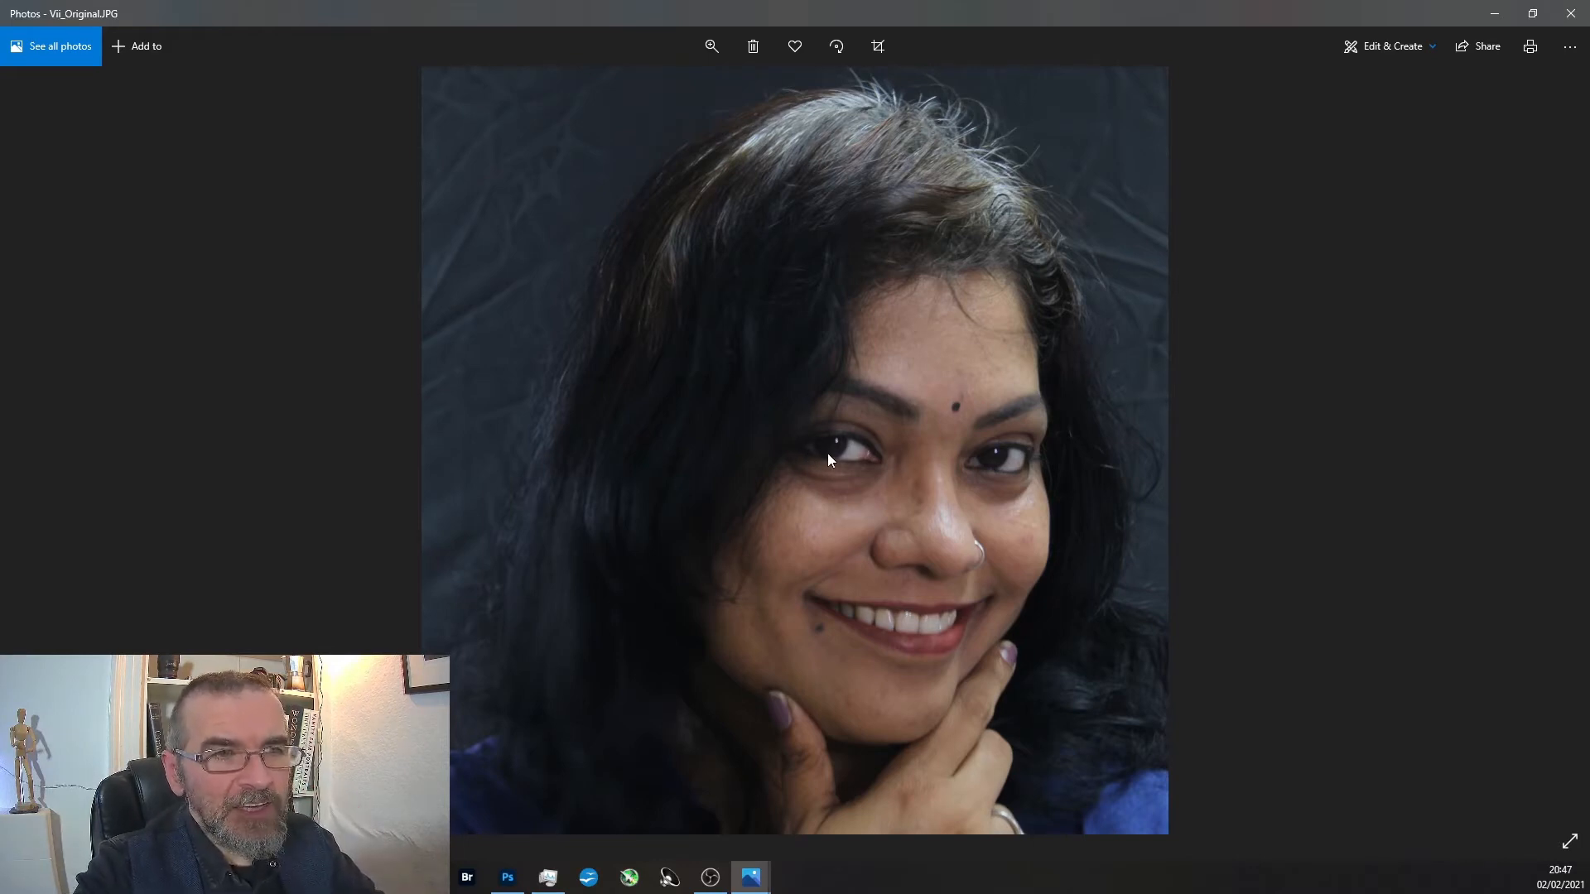
View the tightly cropped Facebook version of the portrait and return to the first edited version.
left_click(1555, 476)
left_click(1555, 476)
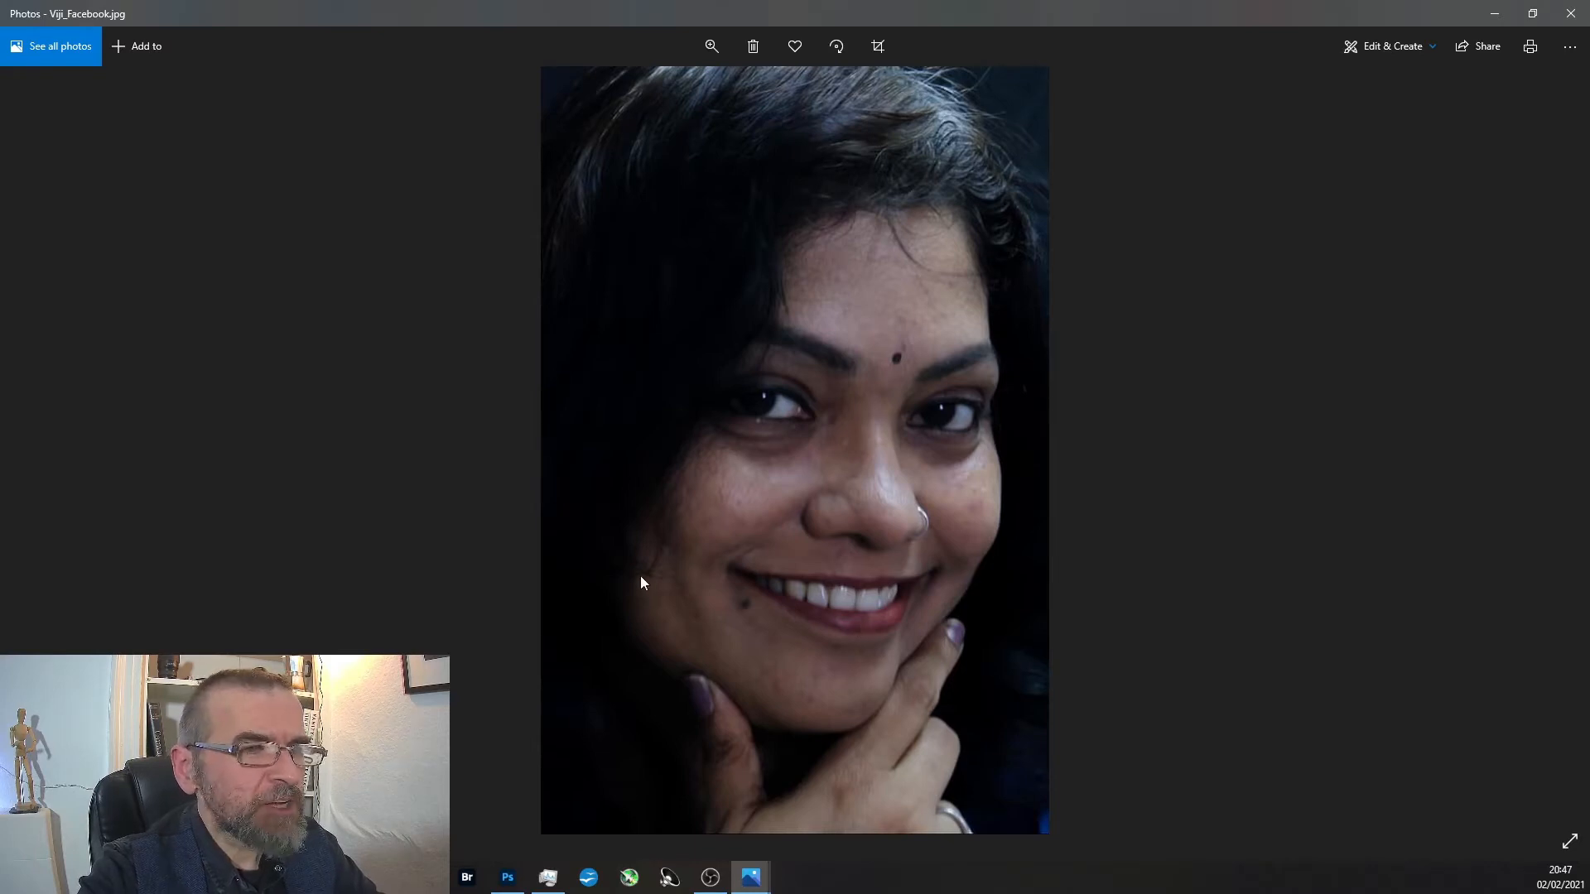
left_click(33, 451)
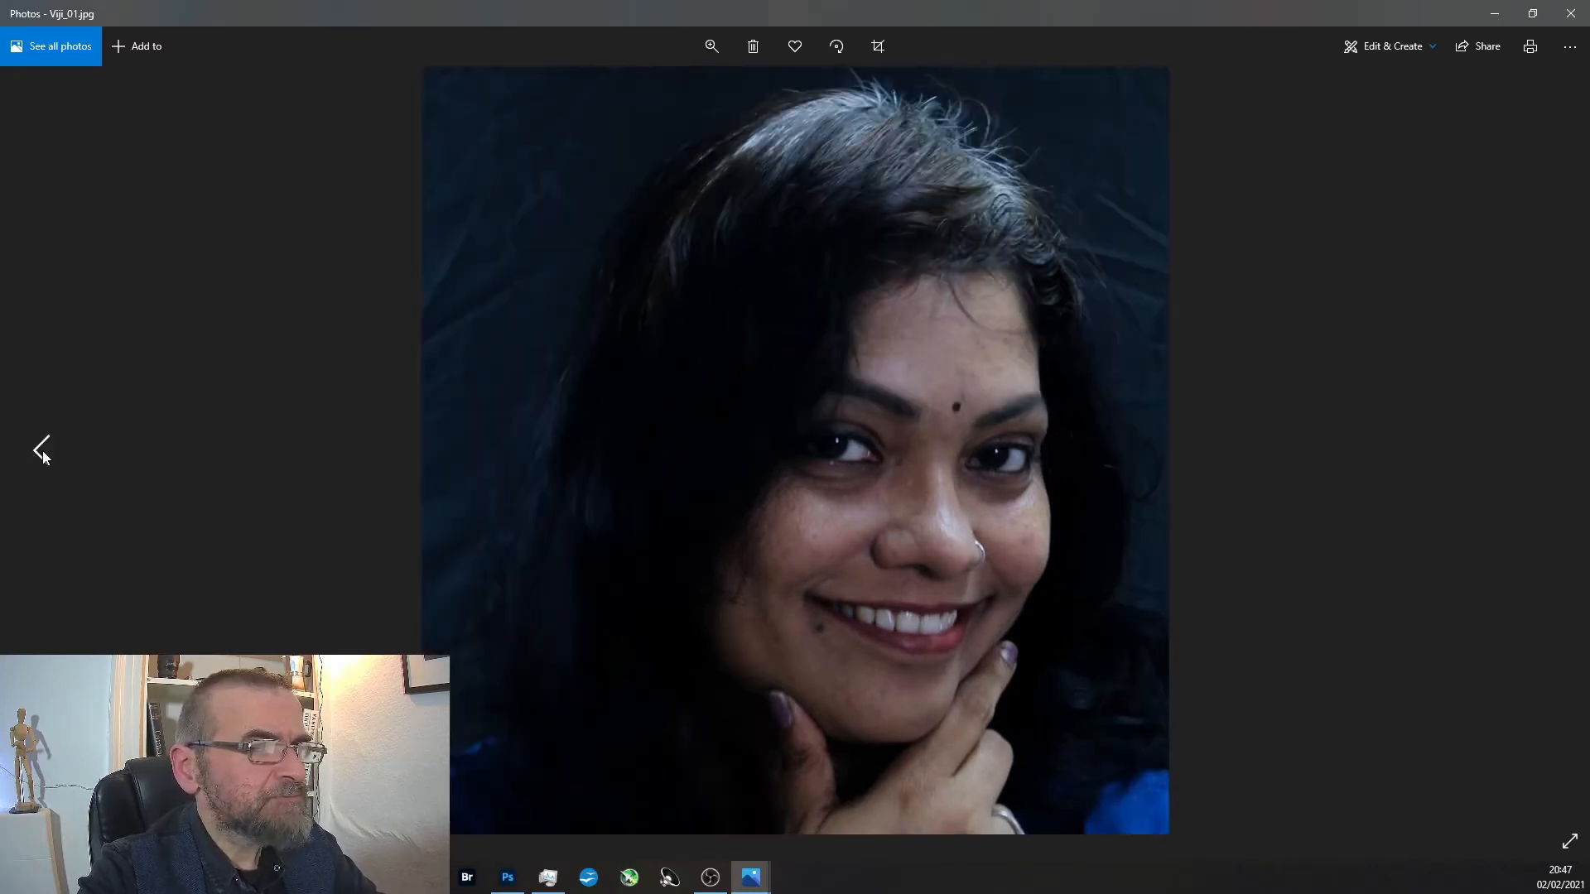
Go back to the original portrait and open it in Adobe Photoshop.
right_click(662, 484)
left_click(731, 365)
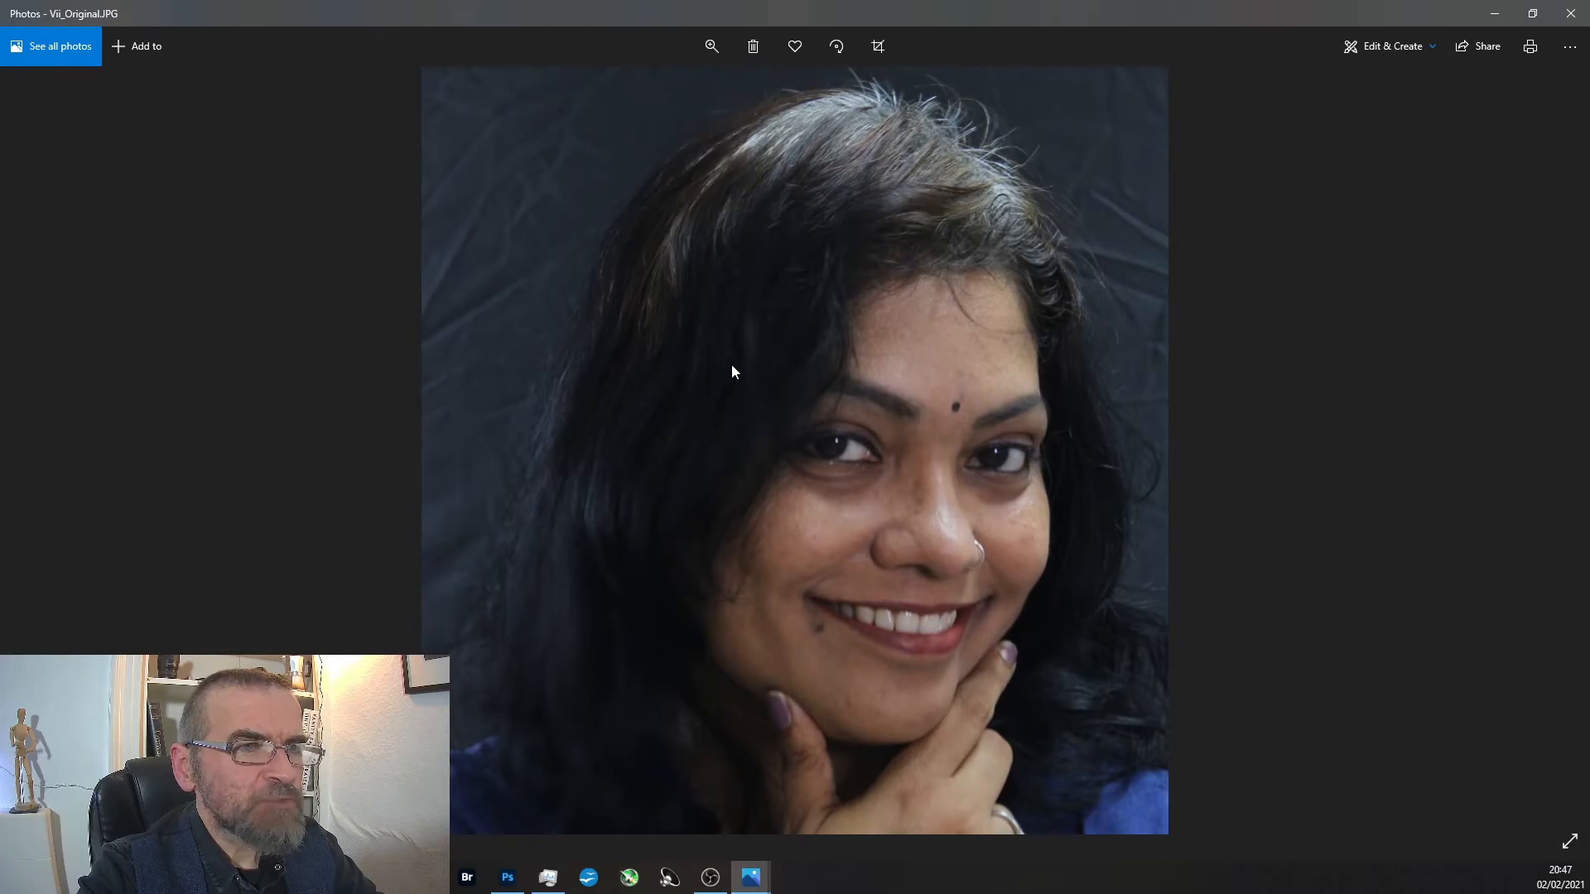
left_click(212, 207)
left_click(224, 425)
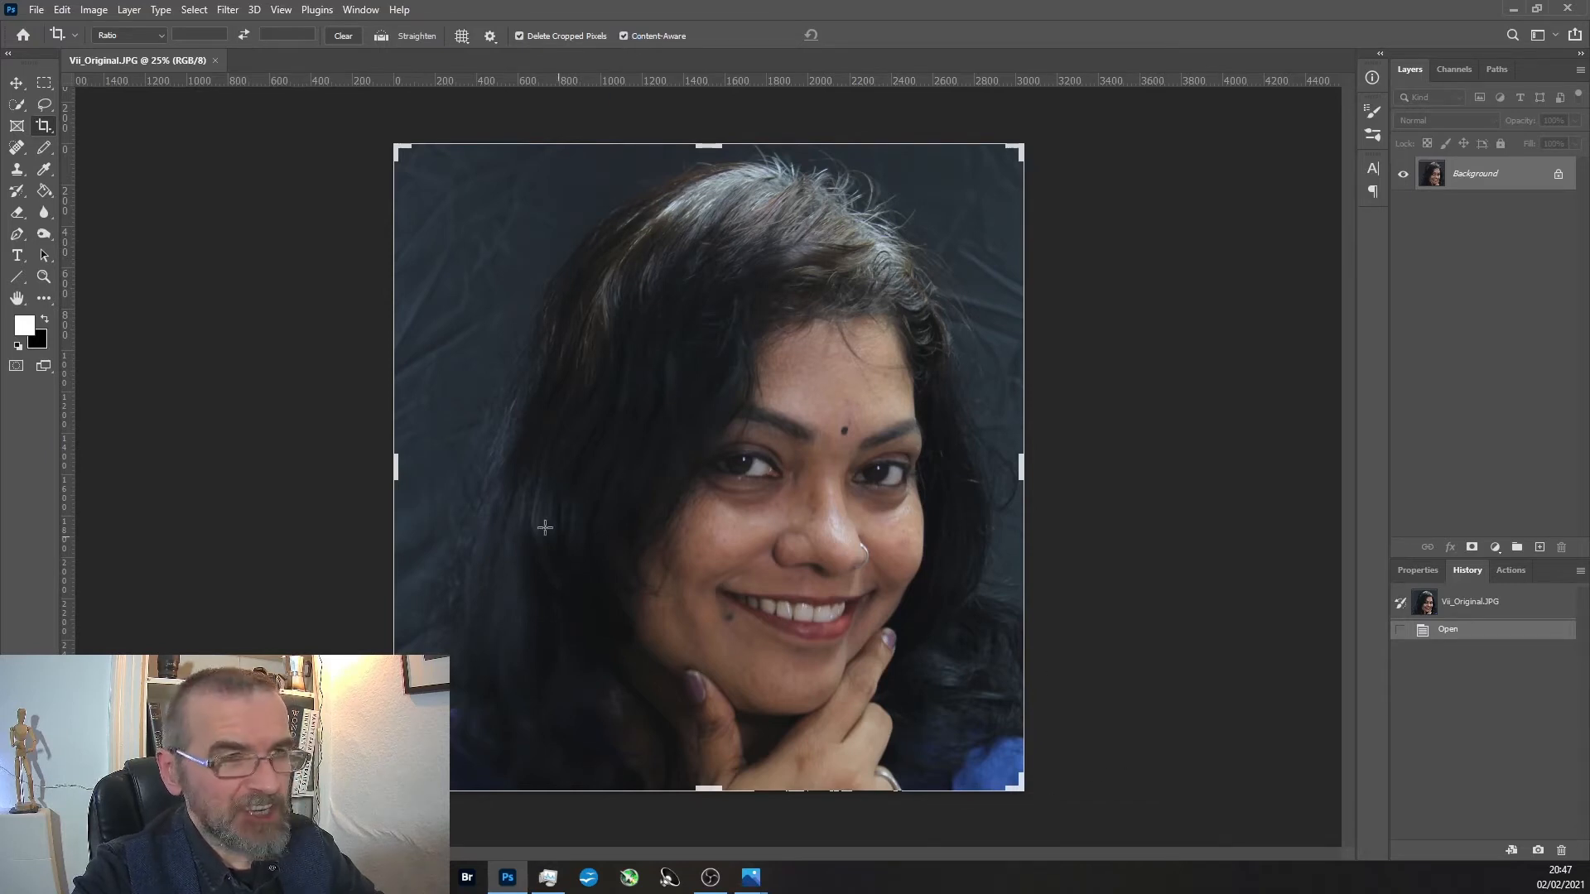
Reframe the portrait with a content-aware crop about 3000 px wide, trimming the left side and adding canvas on the right and below.
key("ctrl+minus")
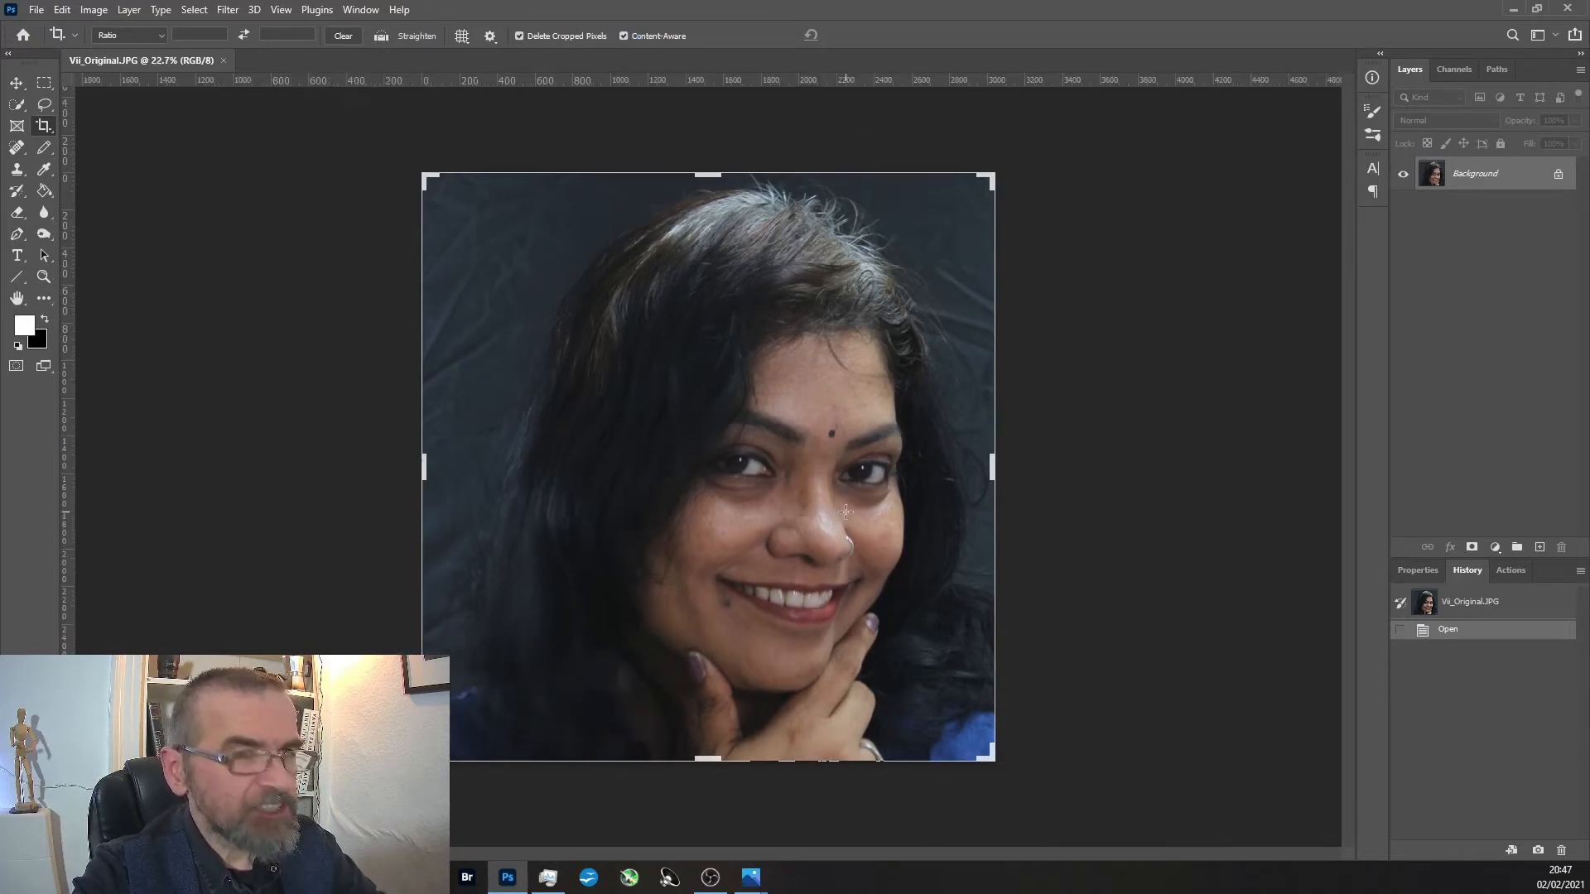
left_click_drag(951, 712, 1025, 782)
left_click_drag(475, 504, 558, 514)
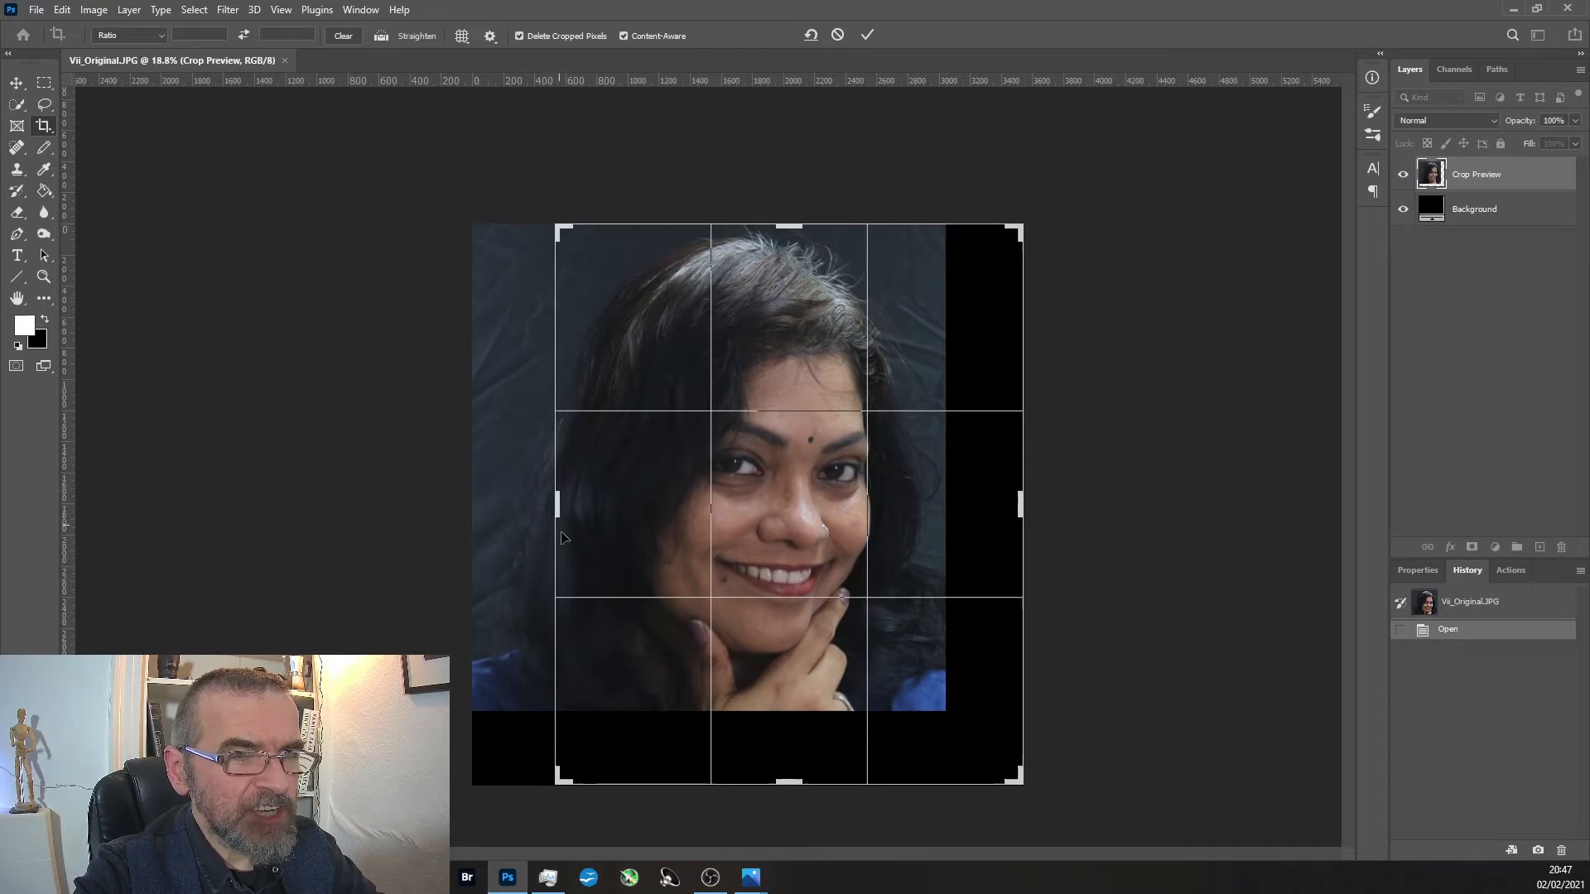
left_click_drag(1010, 783, 1073, 669)
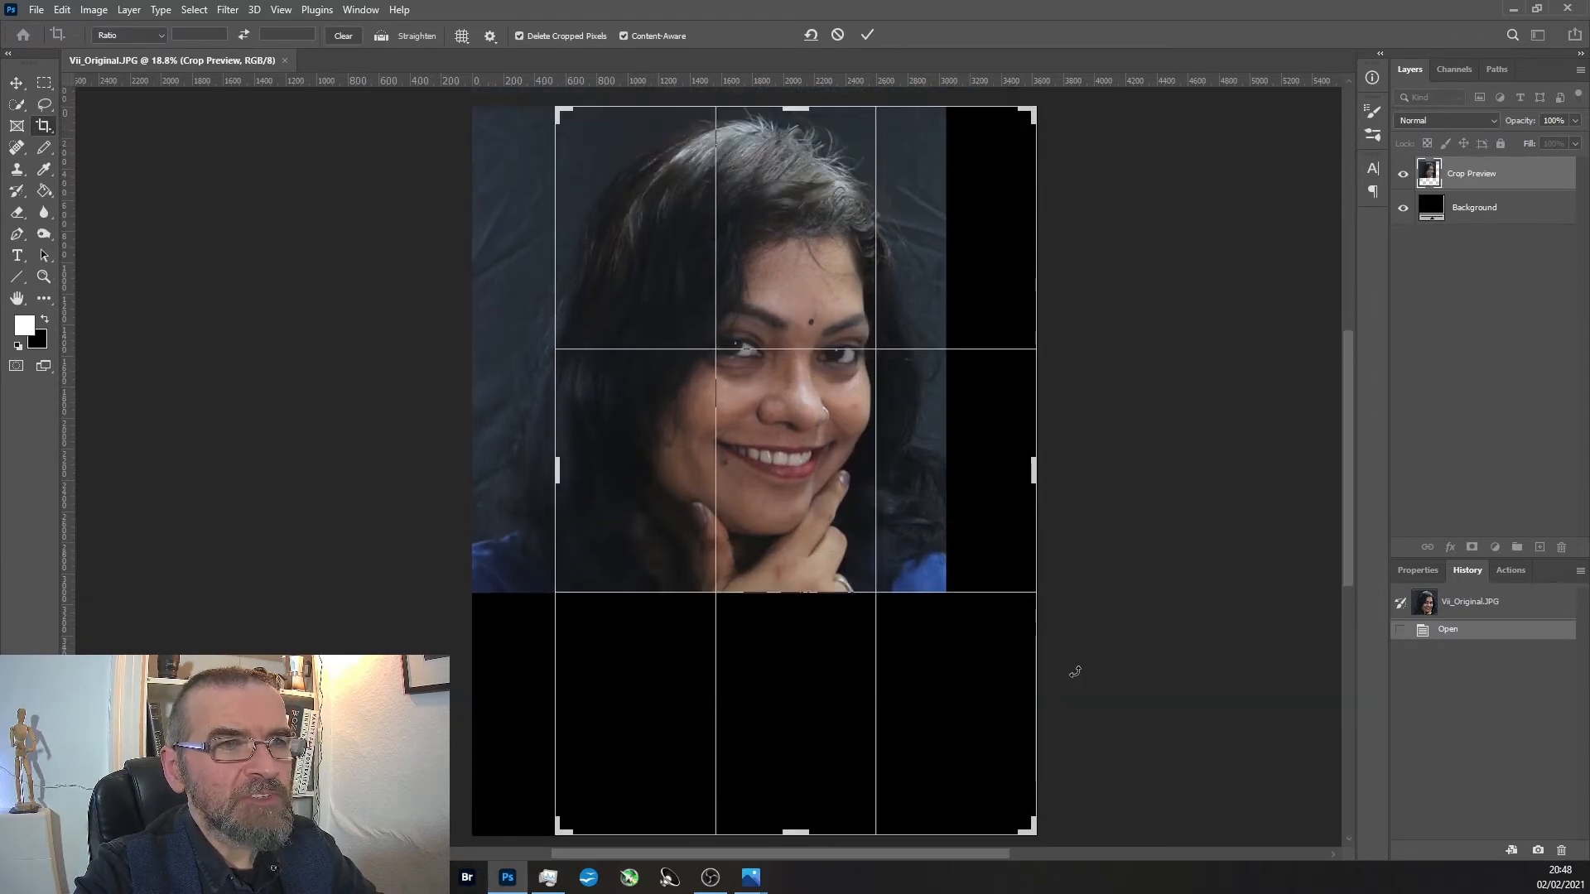
left_click_drag(1037, 840, 1026, 743)
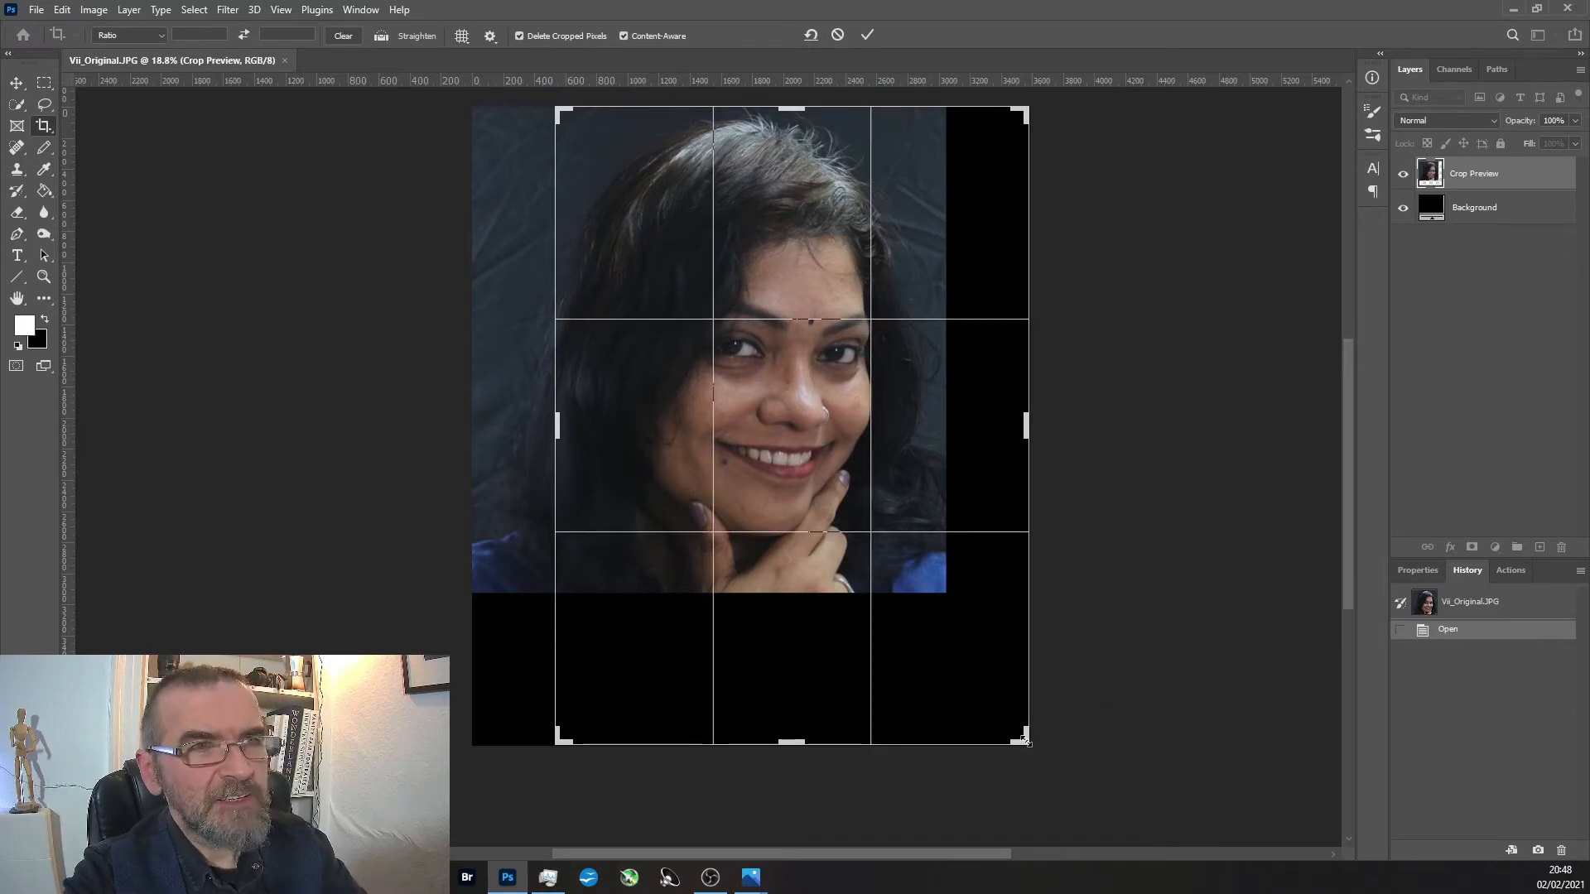
key("Return")
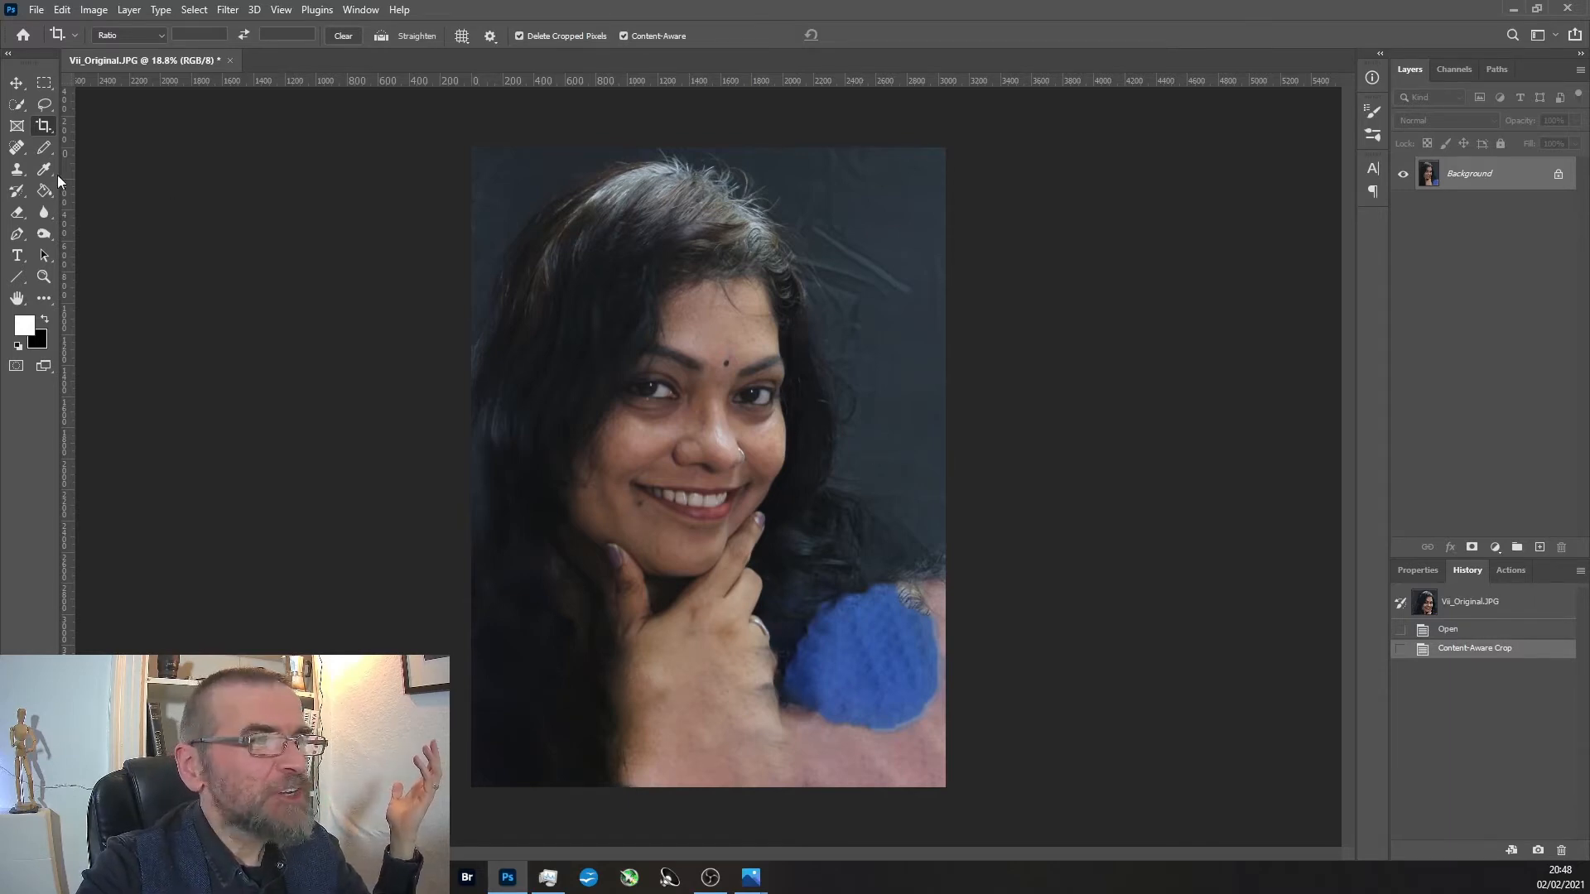
Paint over the generated area beside and below the hand and the right background with a soft black 1100 px brush at 74% opacity.
left_click(45, 320)
left_click(44, 148)
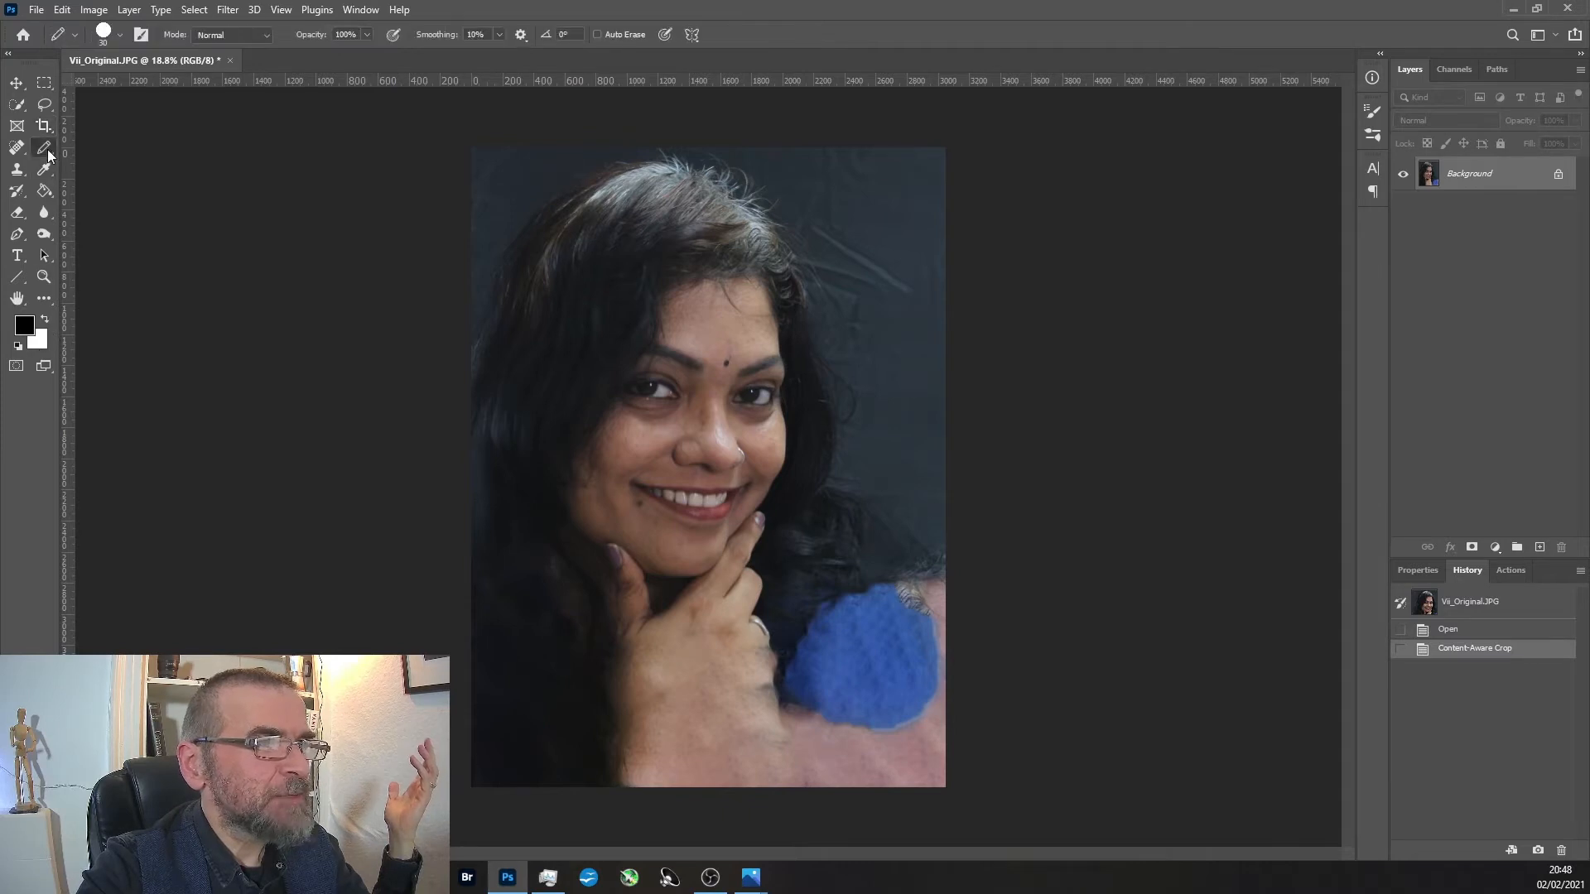
right_click(43, 147)
left_click(99, 147)
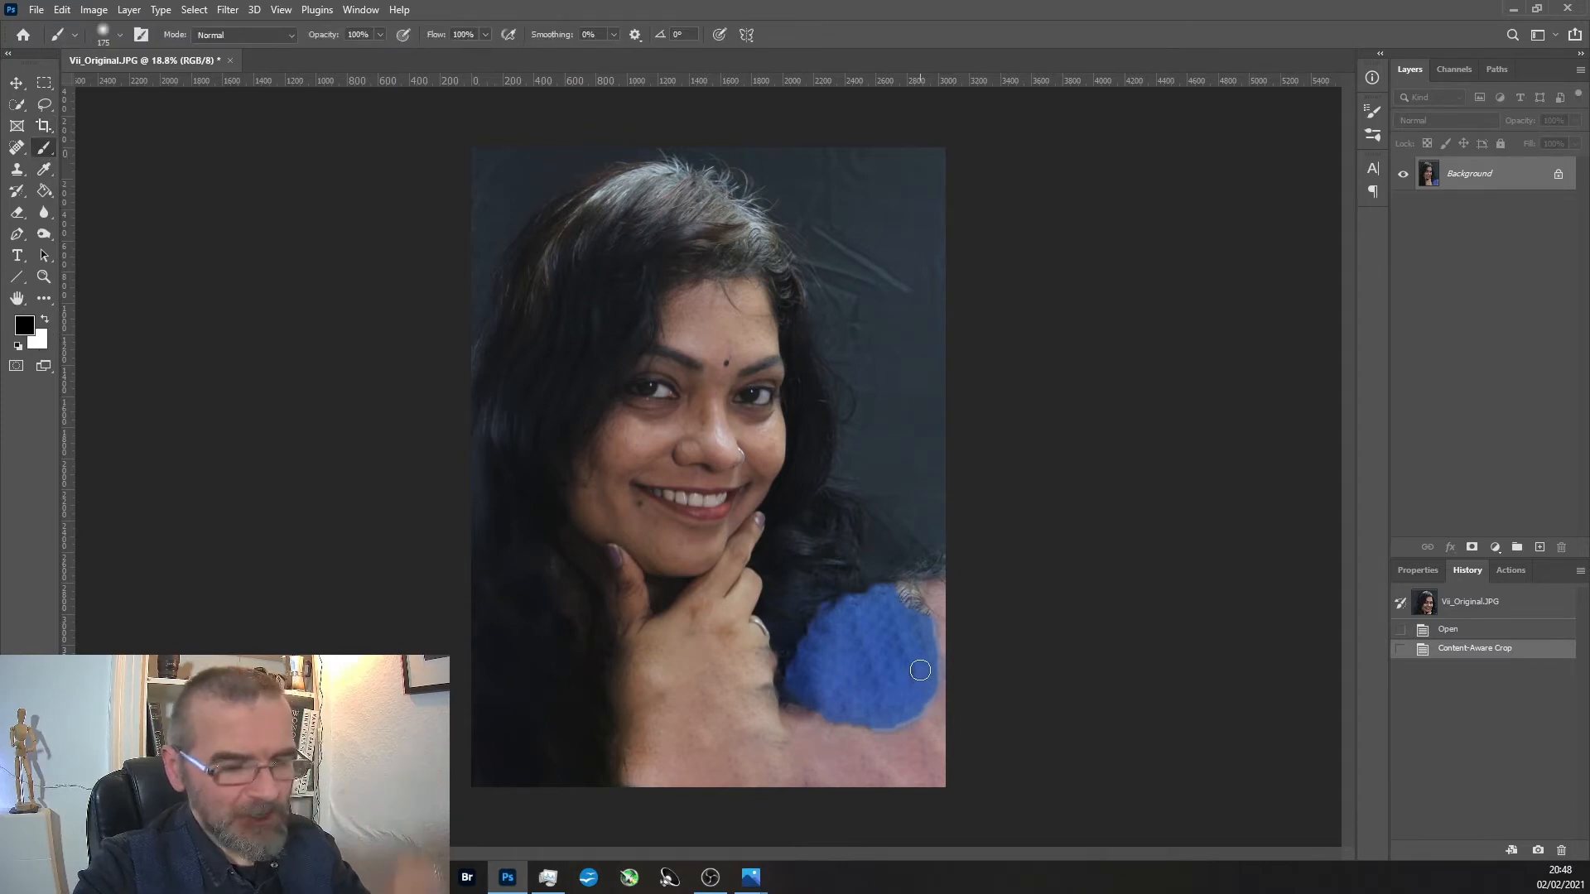
key("bracketright")
key("bracketright")
key("bracketright")
left_click_drag(379, 35, 369, 53)
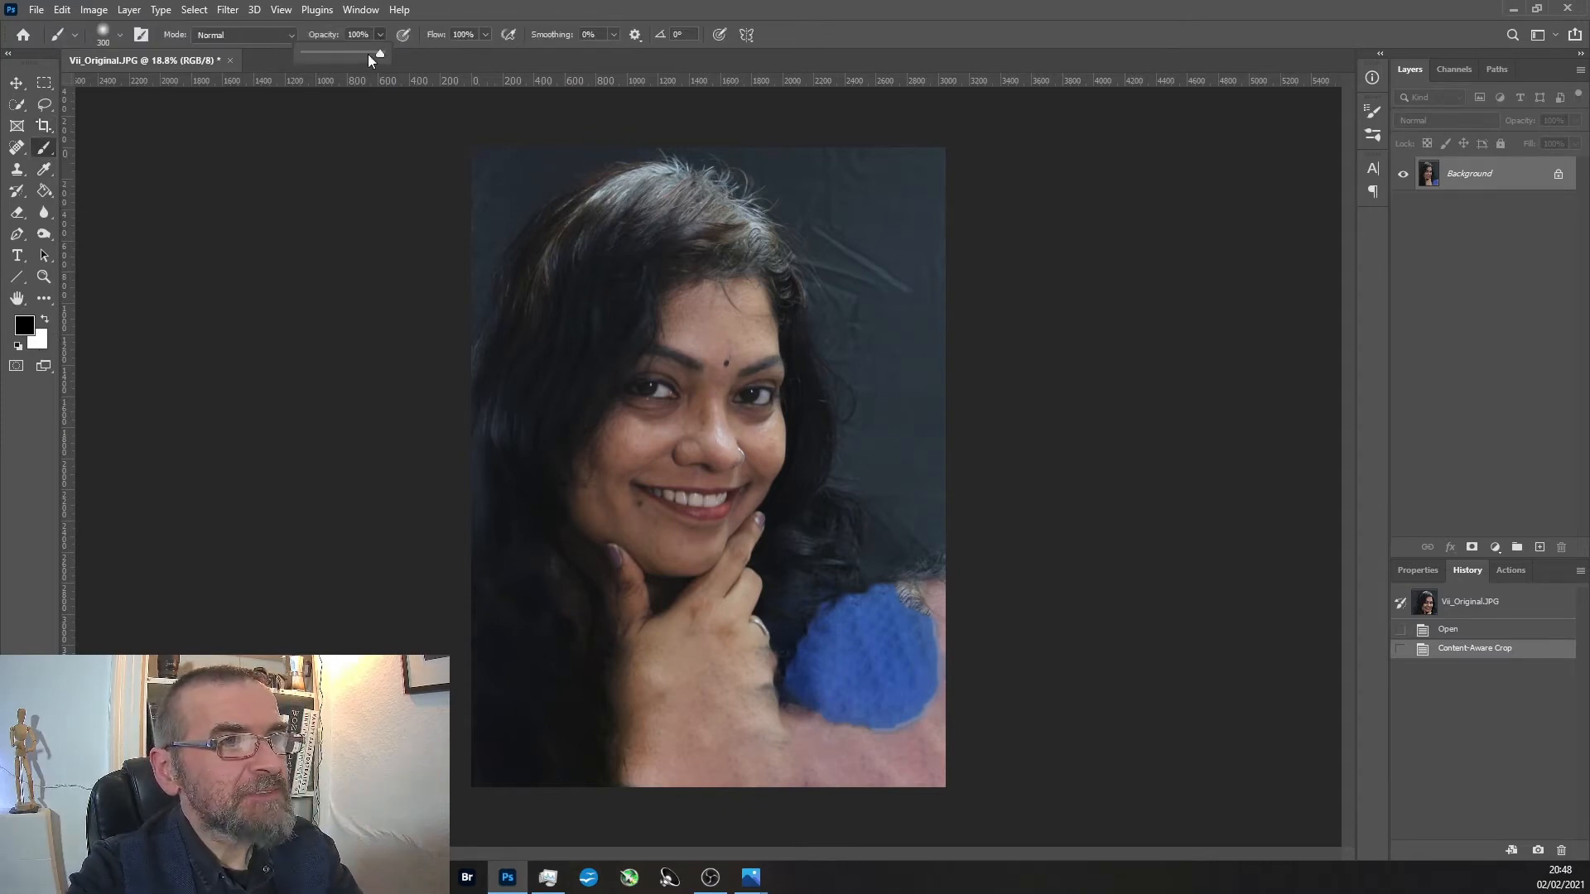
key("bracketright")
key("bracketright")
key("bracketright")
key("bracketright")
key("bracketright")
key("bracketright")
key("bracketright")
key("bracketright")
mouse_move(914, 630)
left_mouse_down()
mouse_move(968, 723)
mouse_move(671, 815)
left_mouse_up()
mouse_move(982, 505)
left_mouse_down()
mouse_move(780, 824)
mouse_move(787, 775)
left_mouse_up()
mouse_move(957, 241)
left_mouse_down()
mouse_move(858, 149)
mouse_move(897, 643)
left_mouse_up()
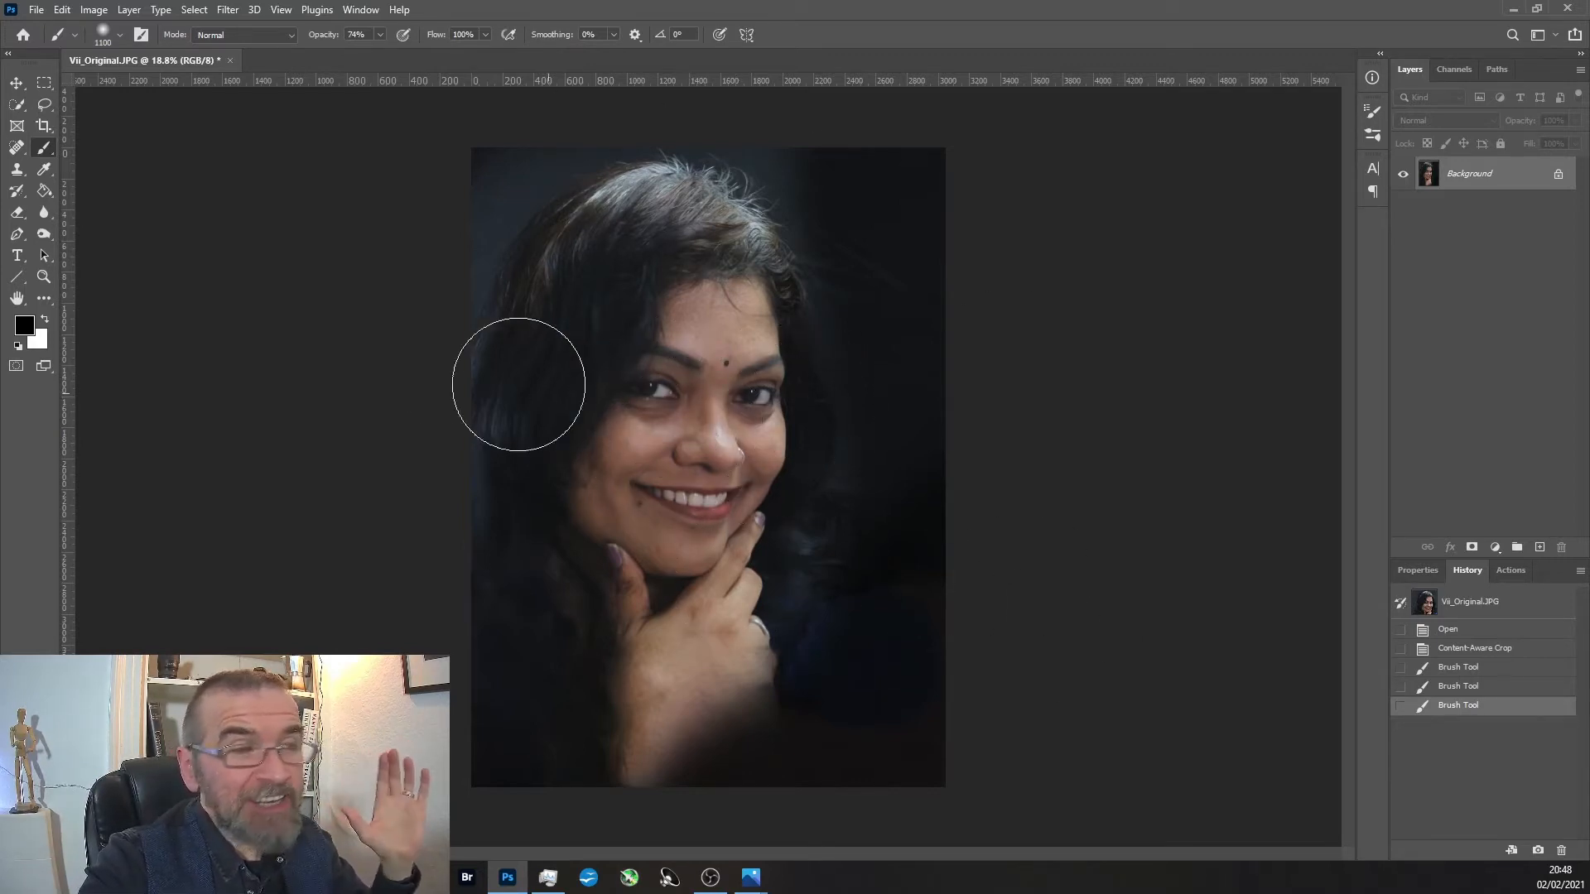
Rotate the portrait slightly clockwise with a content-aware crop and compare the image before and after the rotation in the history.
left_click(40, 129)
left_click_drag(445, 141, 464, 124)
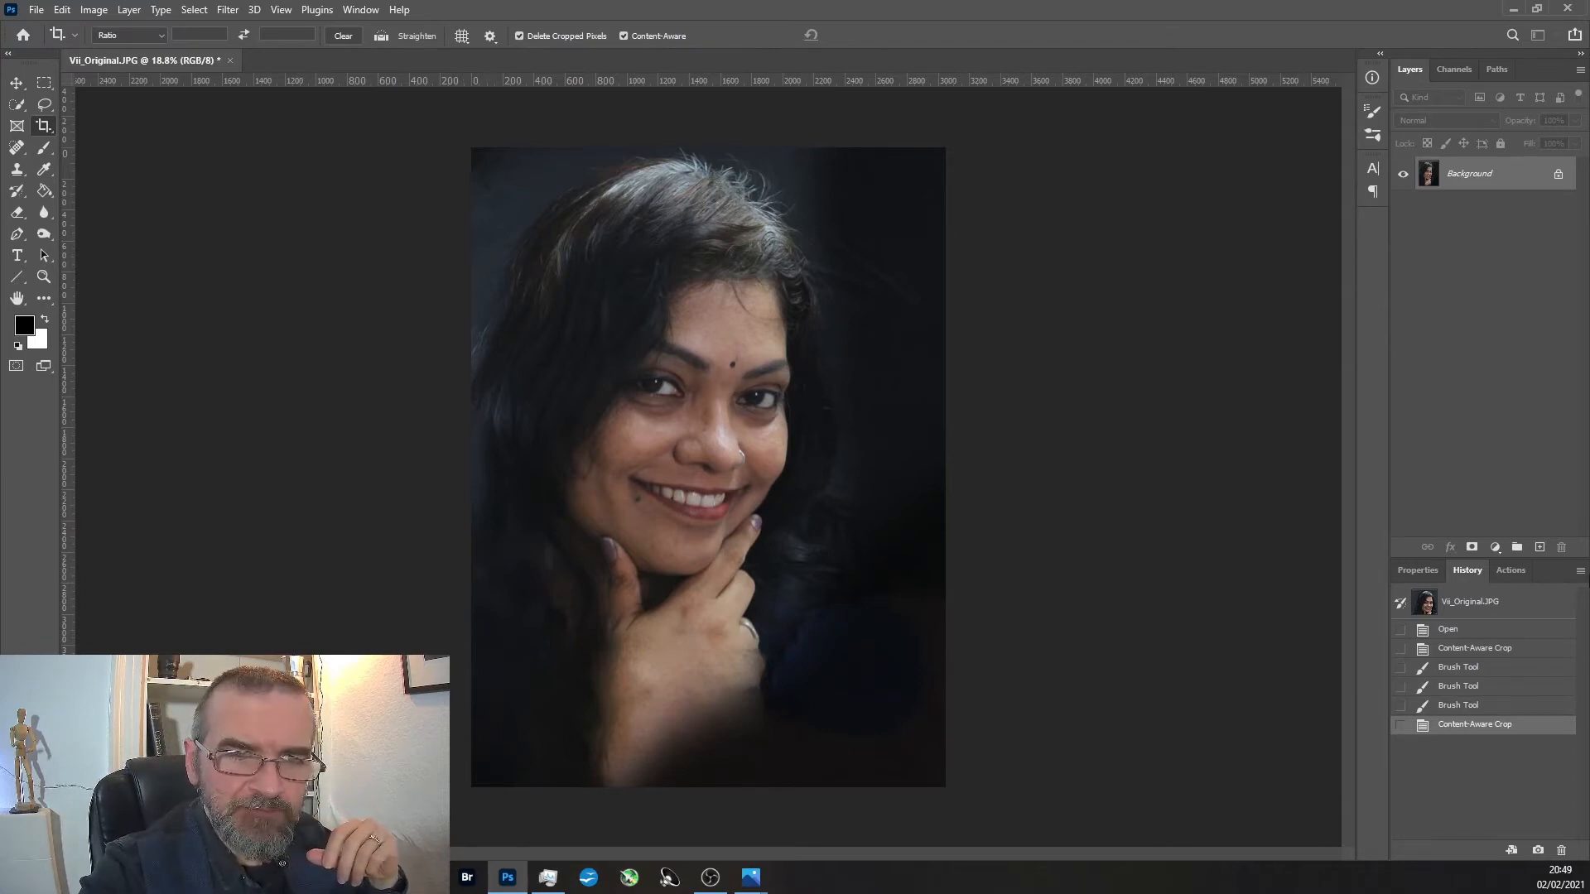
left_click(1459, 704)
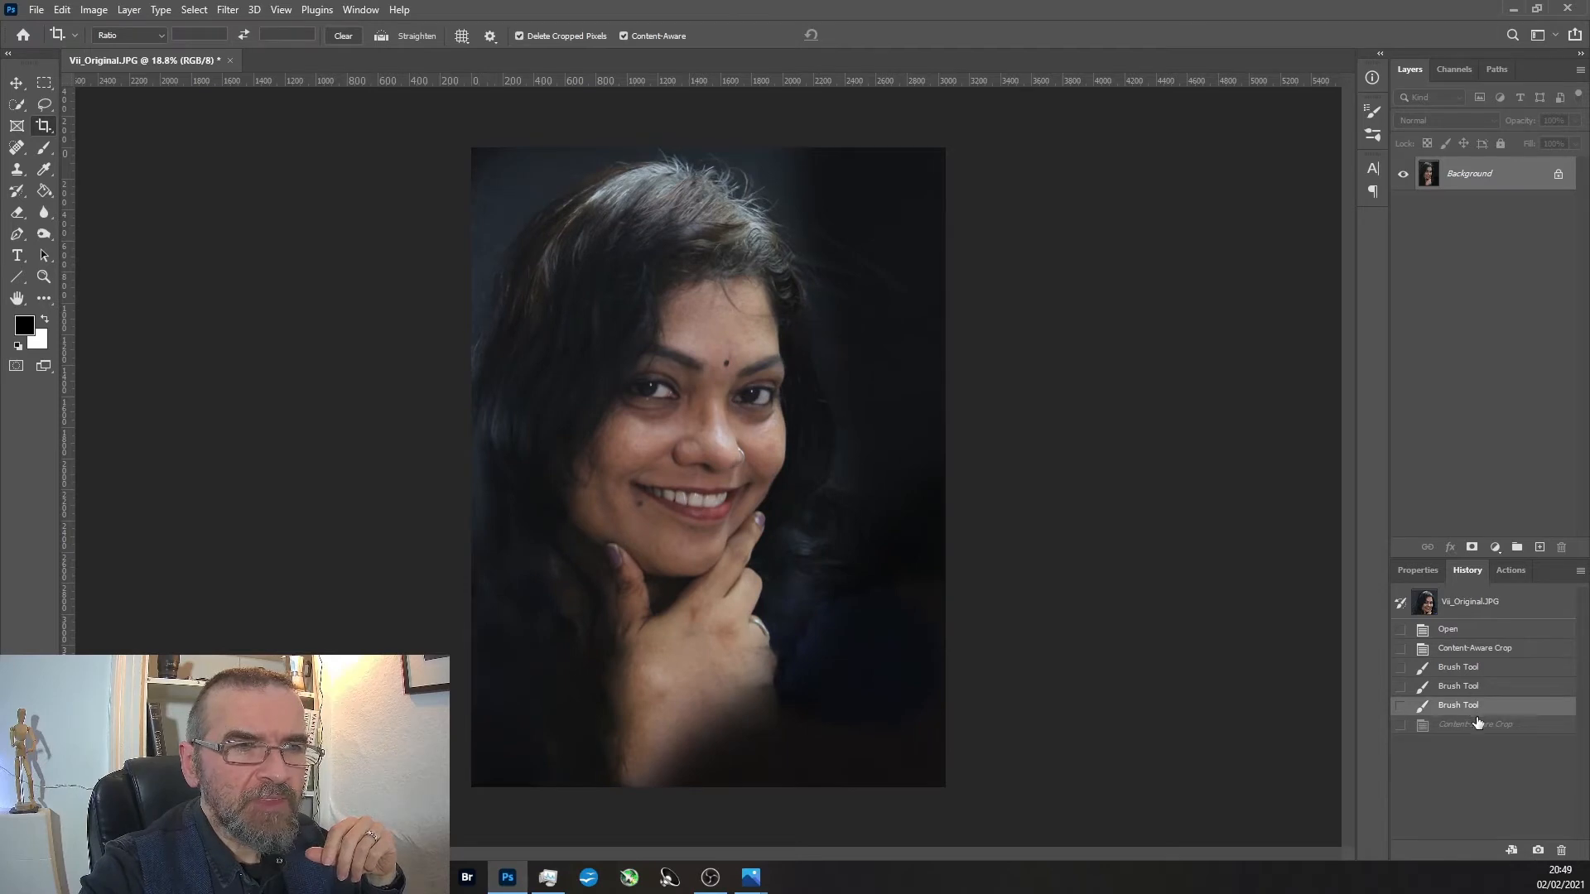
left_click(1473, 727)
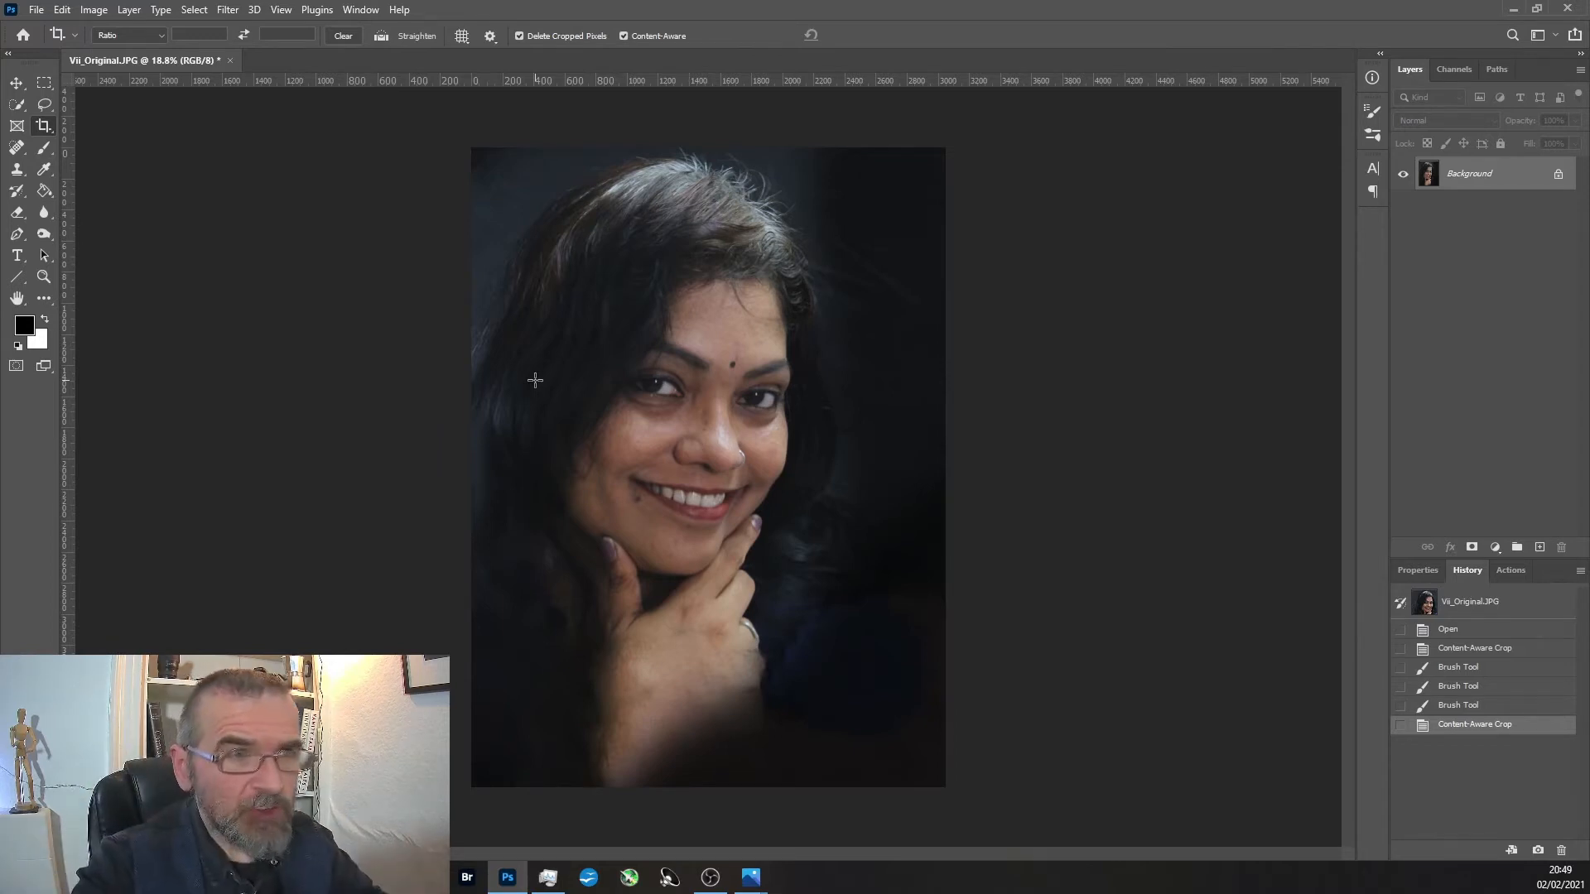
Inspect the catchlights in both eyes and the face up close, ending on the whole portrait.
scroll(753, 400, "up", 2)
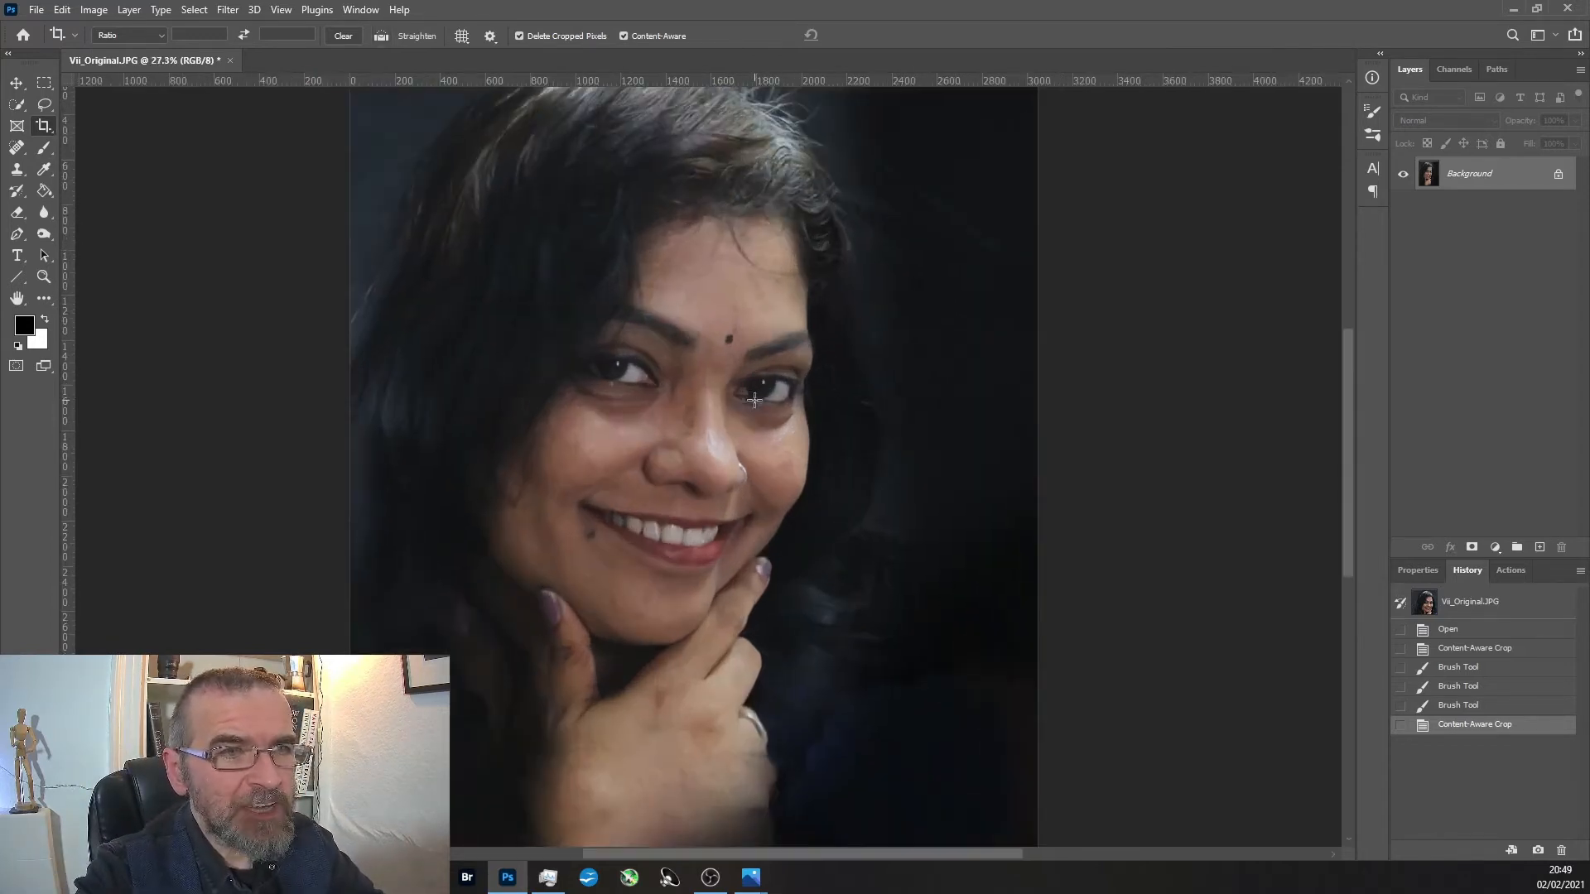
scroll(754, 400, "up", 3)
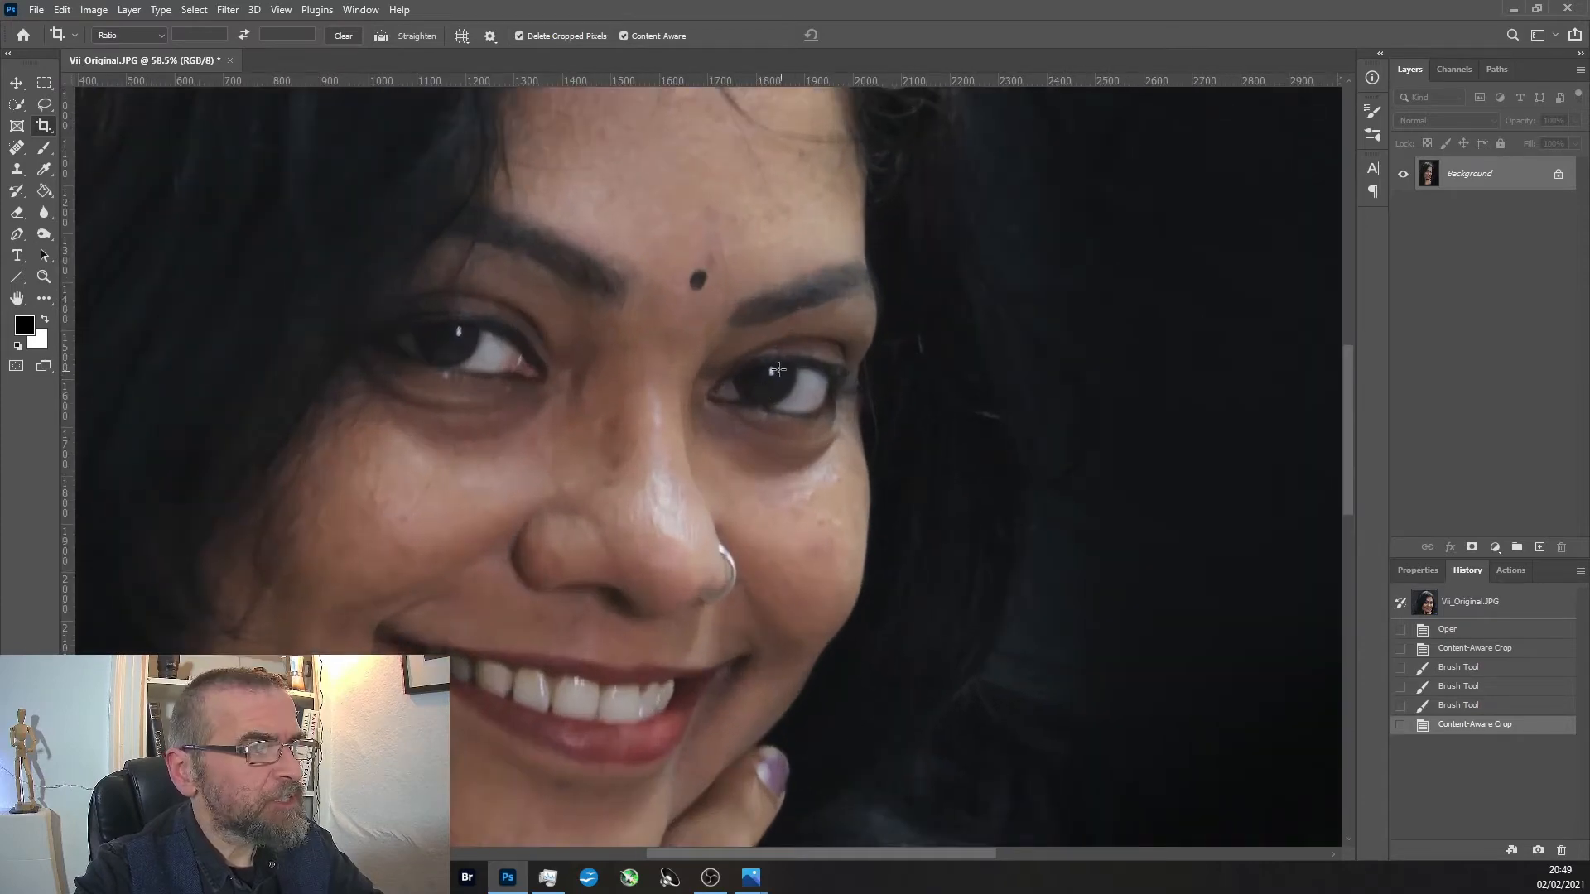
scroll(780, 375, "up", 2)
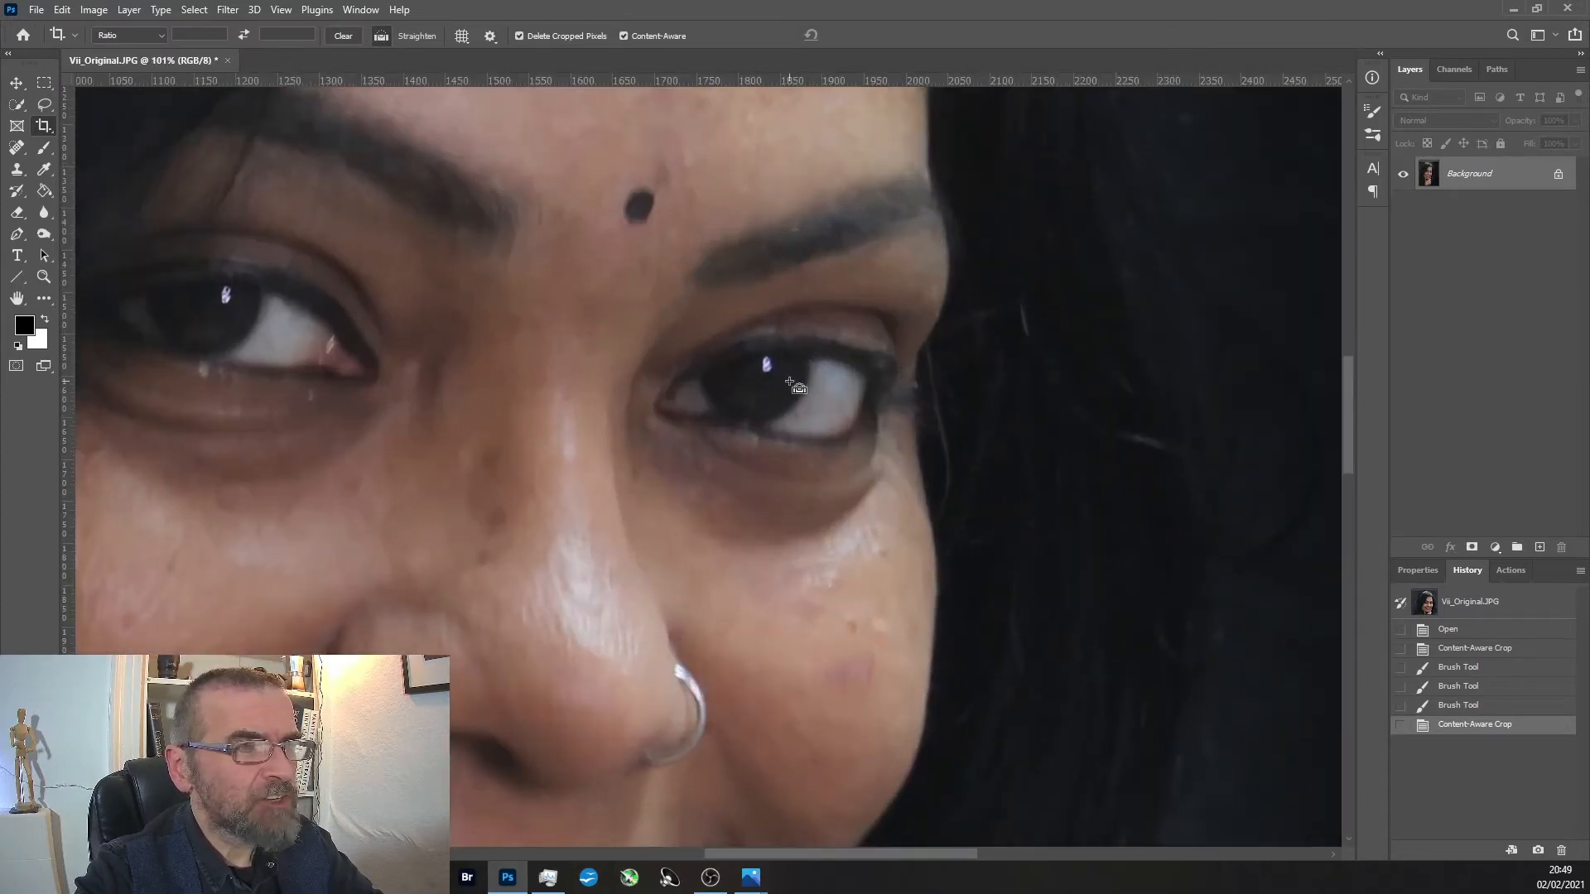
scroll(787, 391, "down", 3)
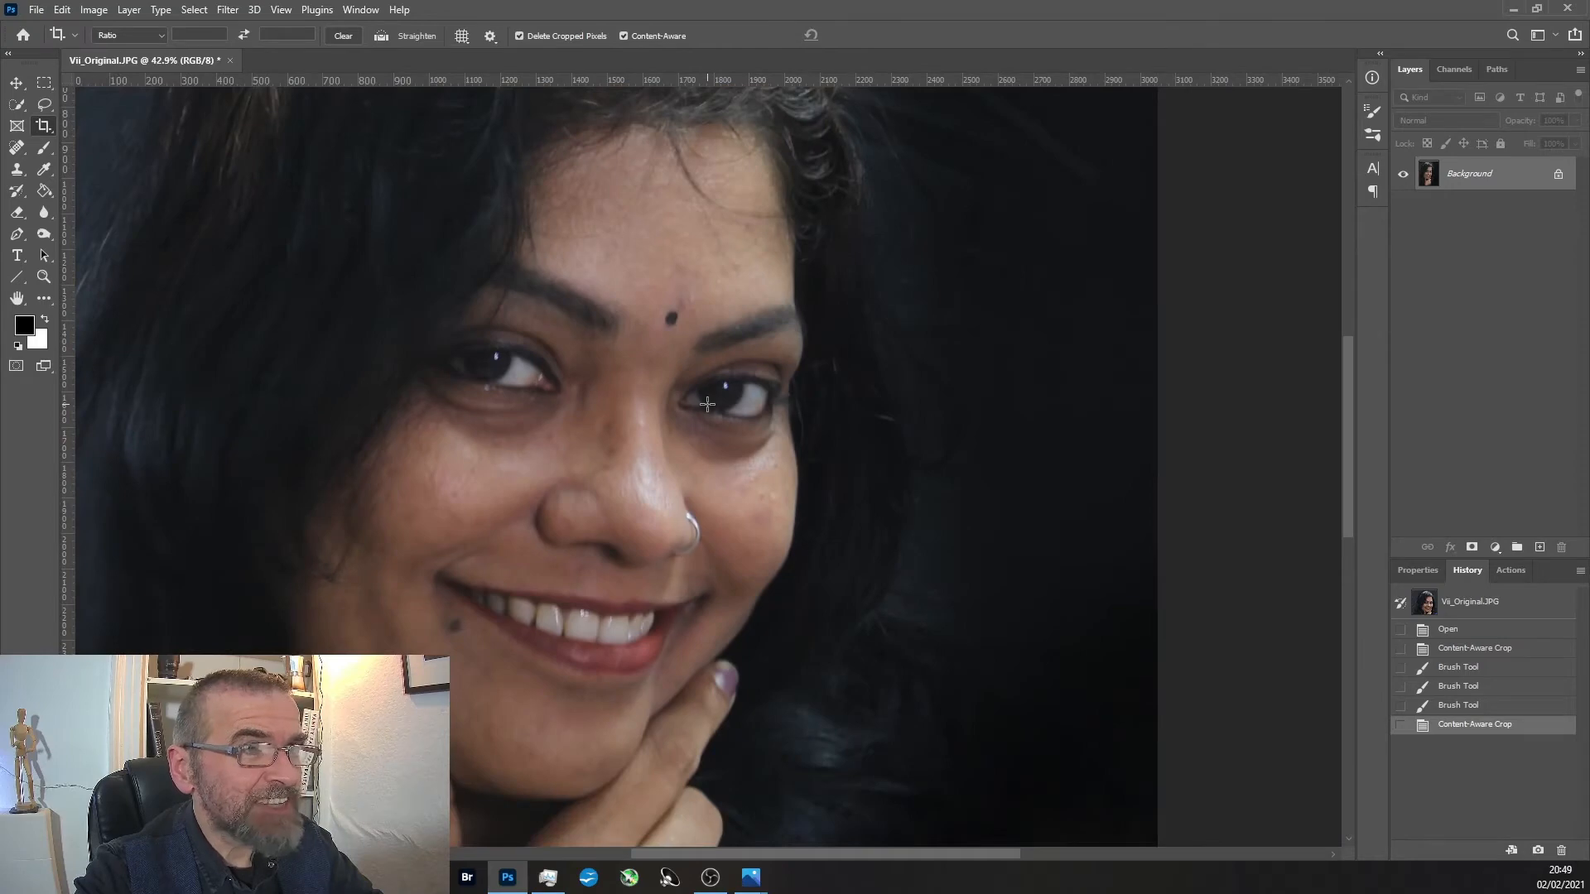
scroll(704, 403, "up", 2)
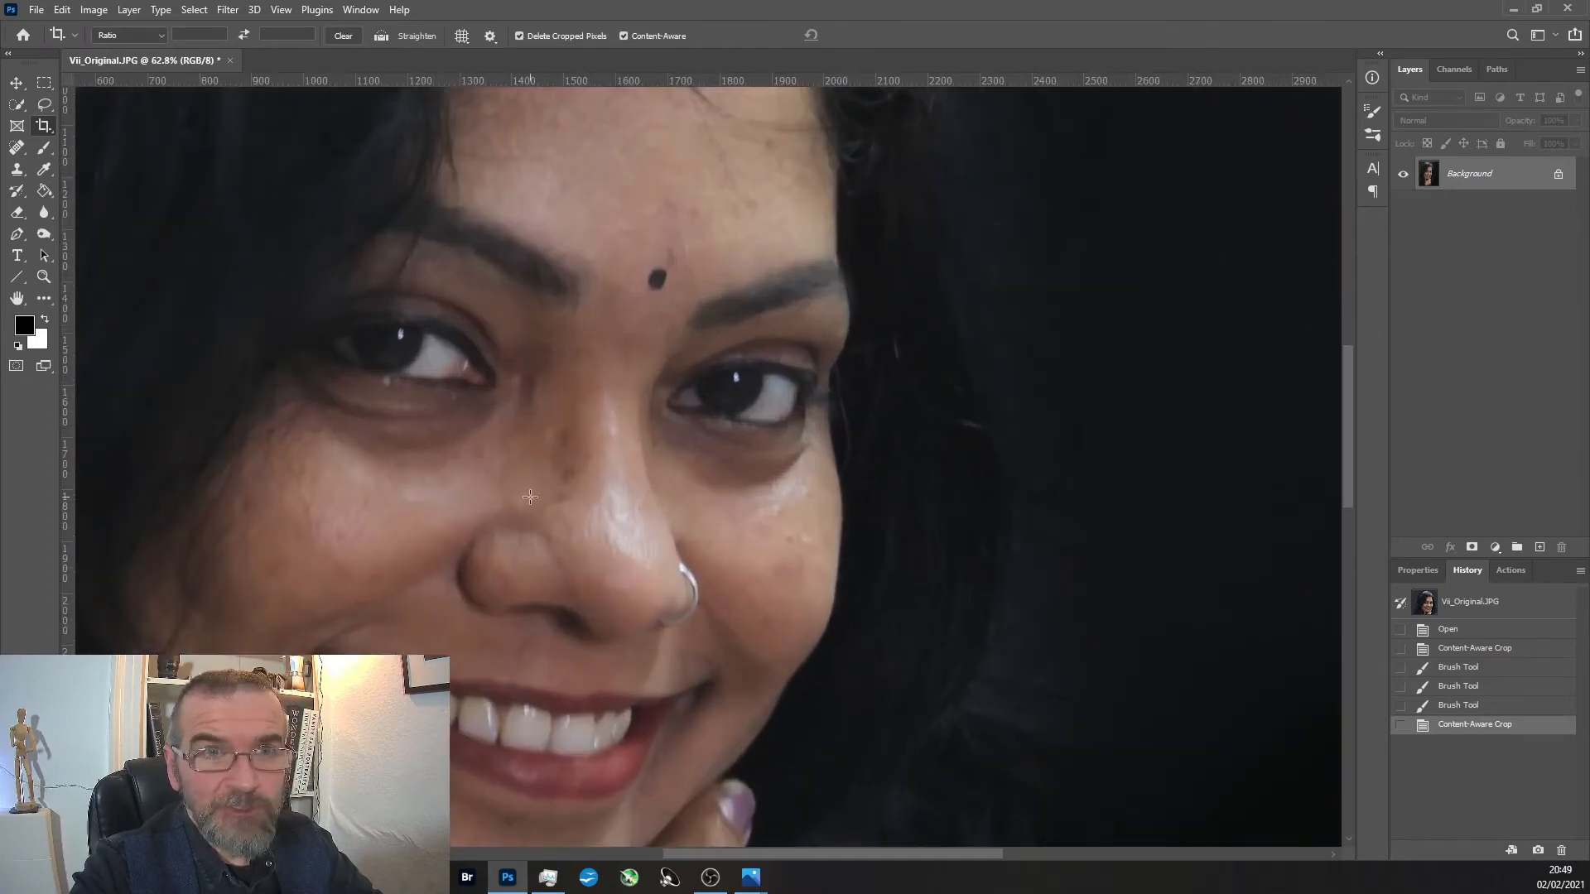
scroll(451, 410, "down", 2)
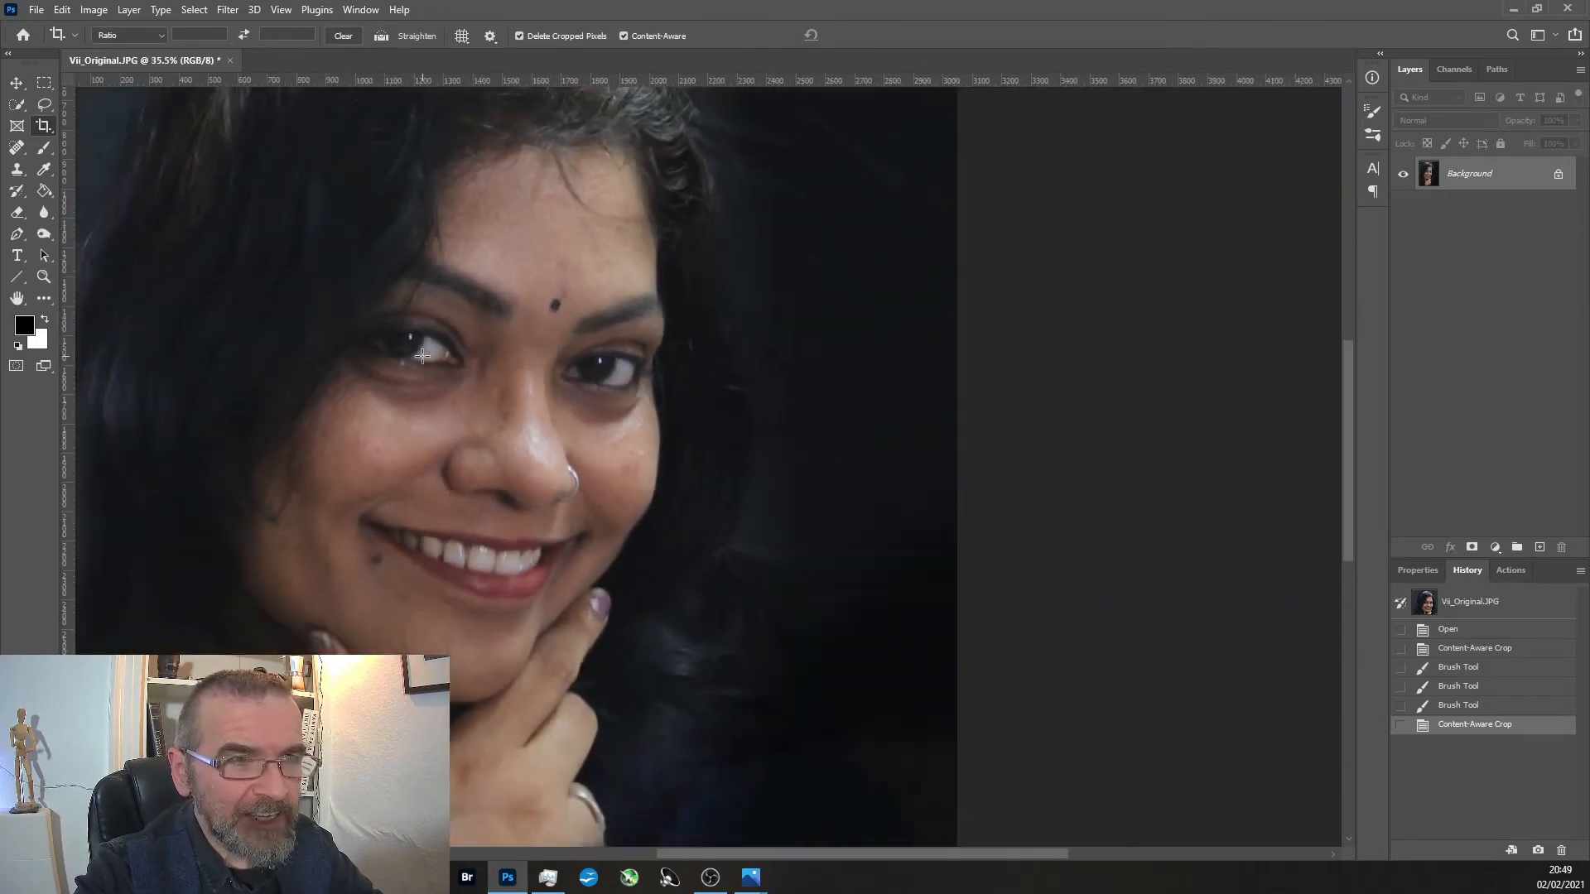
scroll(422, 356, "down", 2)
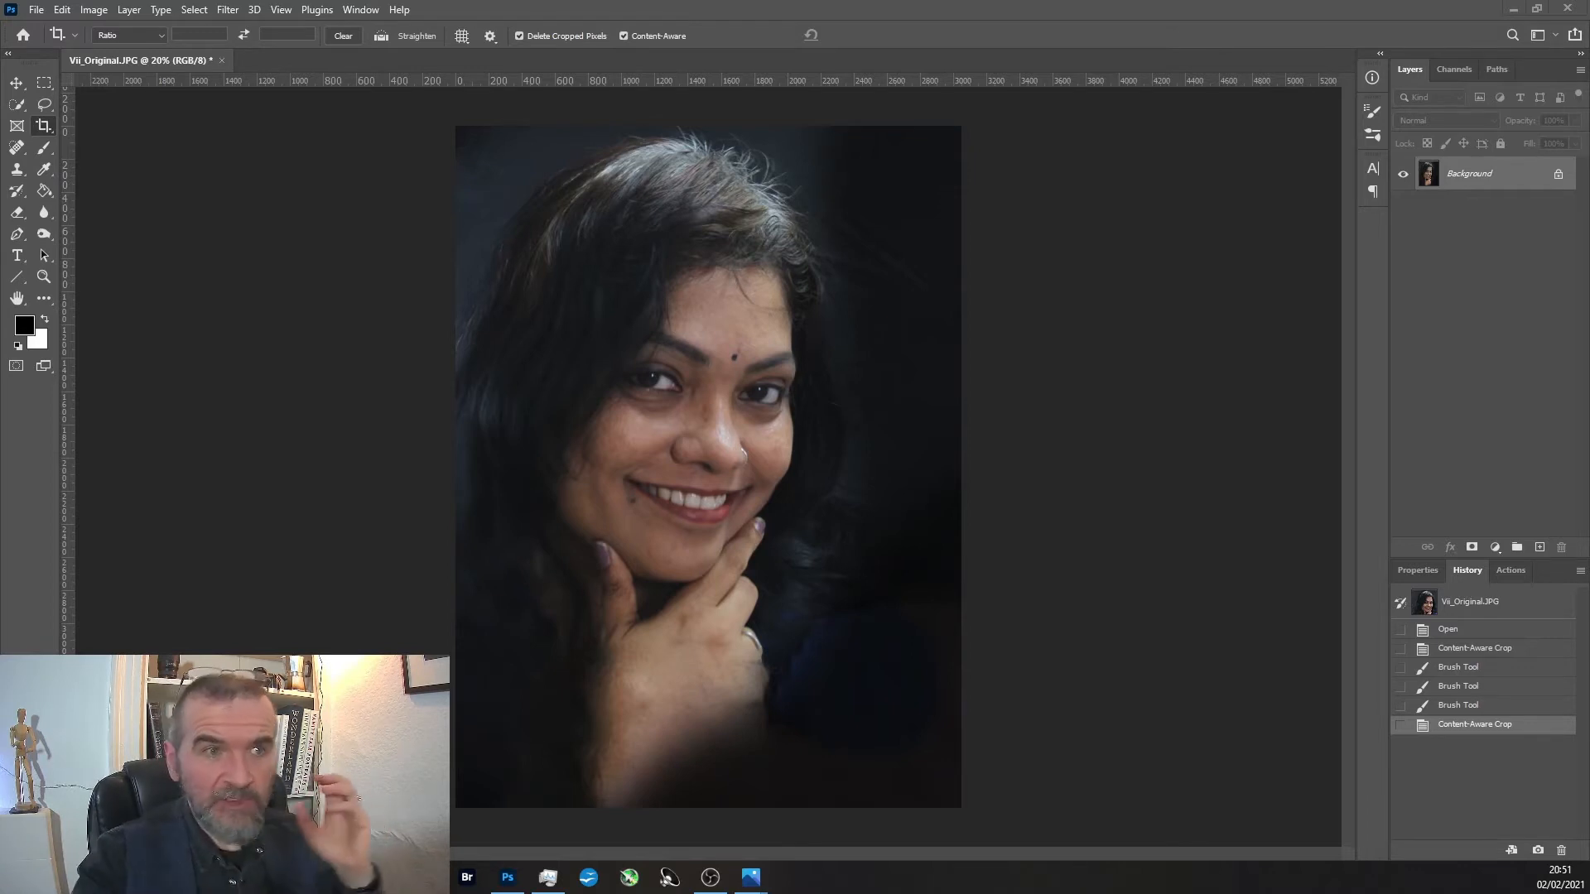
Show the Crop tool's rule-of-thirds grid over the portrait and examine where the eyes and face fall against it.
left_click(43, 126)
left_click(597, 377)
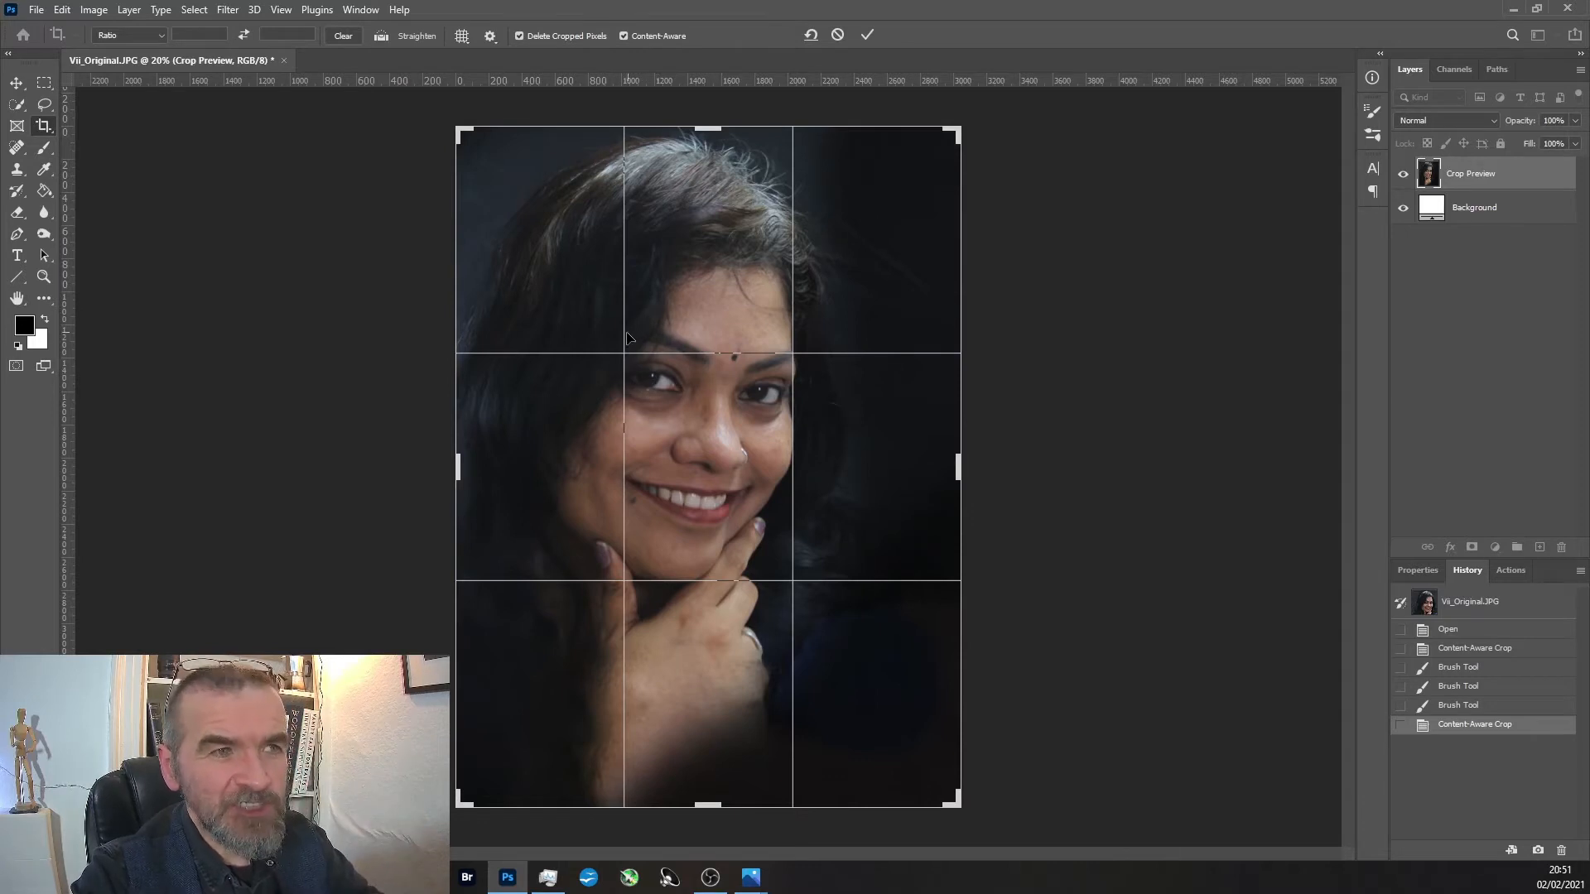
scroll(617, 363, "up", 2)
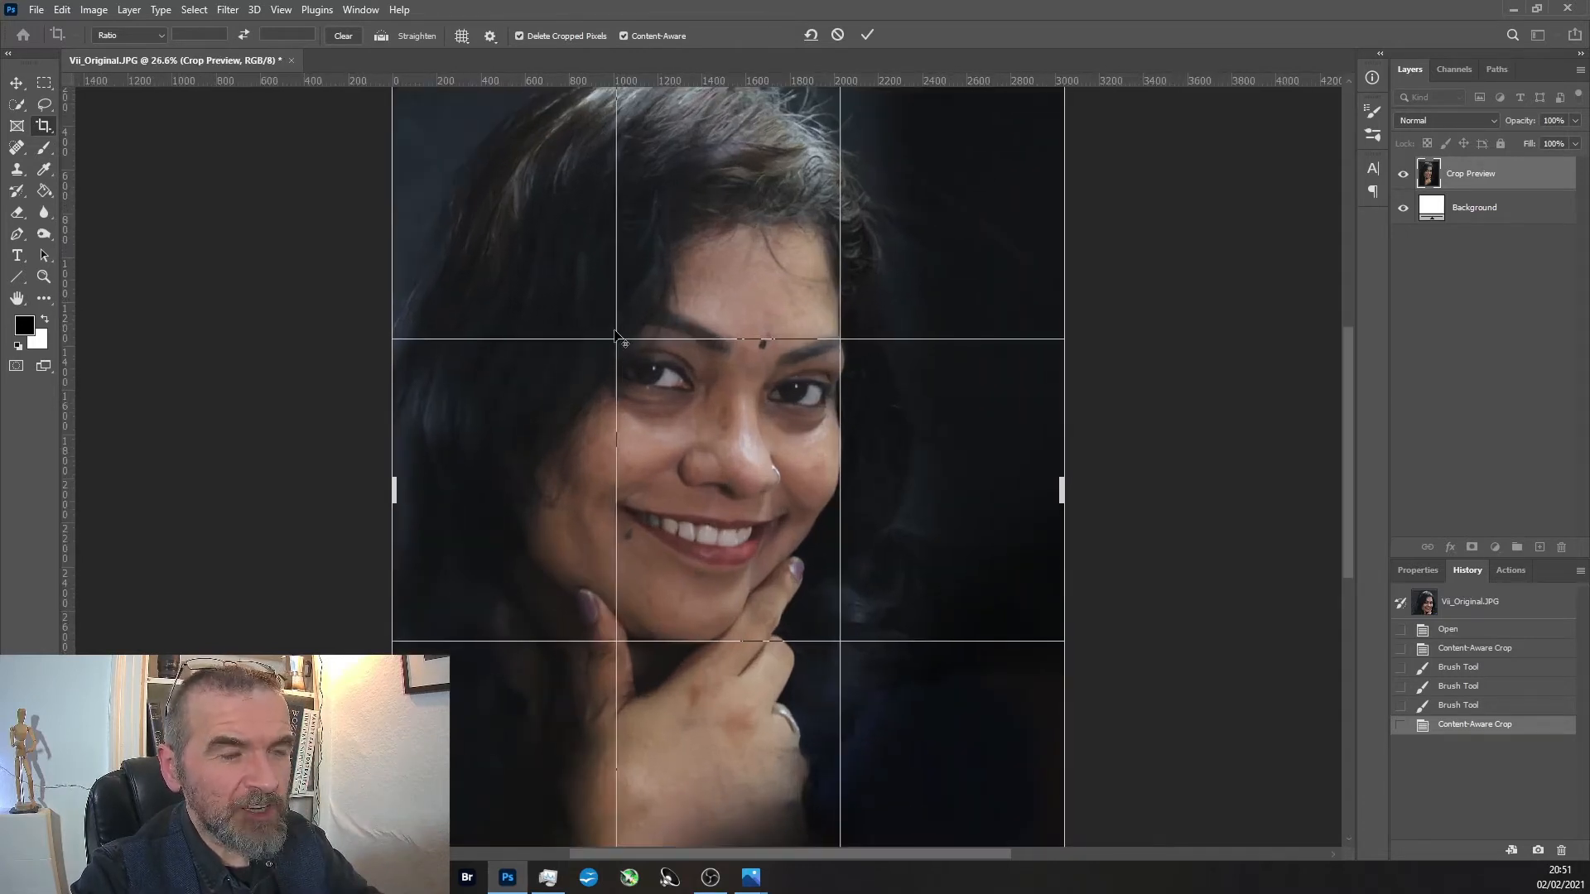
scroll(648, 385, "up", 3)
scroll(649, 385, "down", 7)
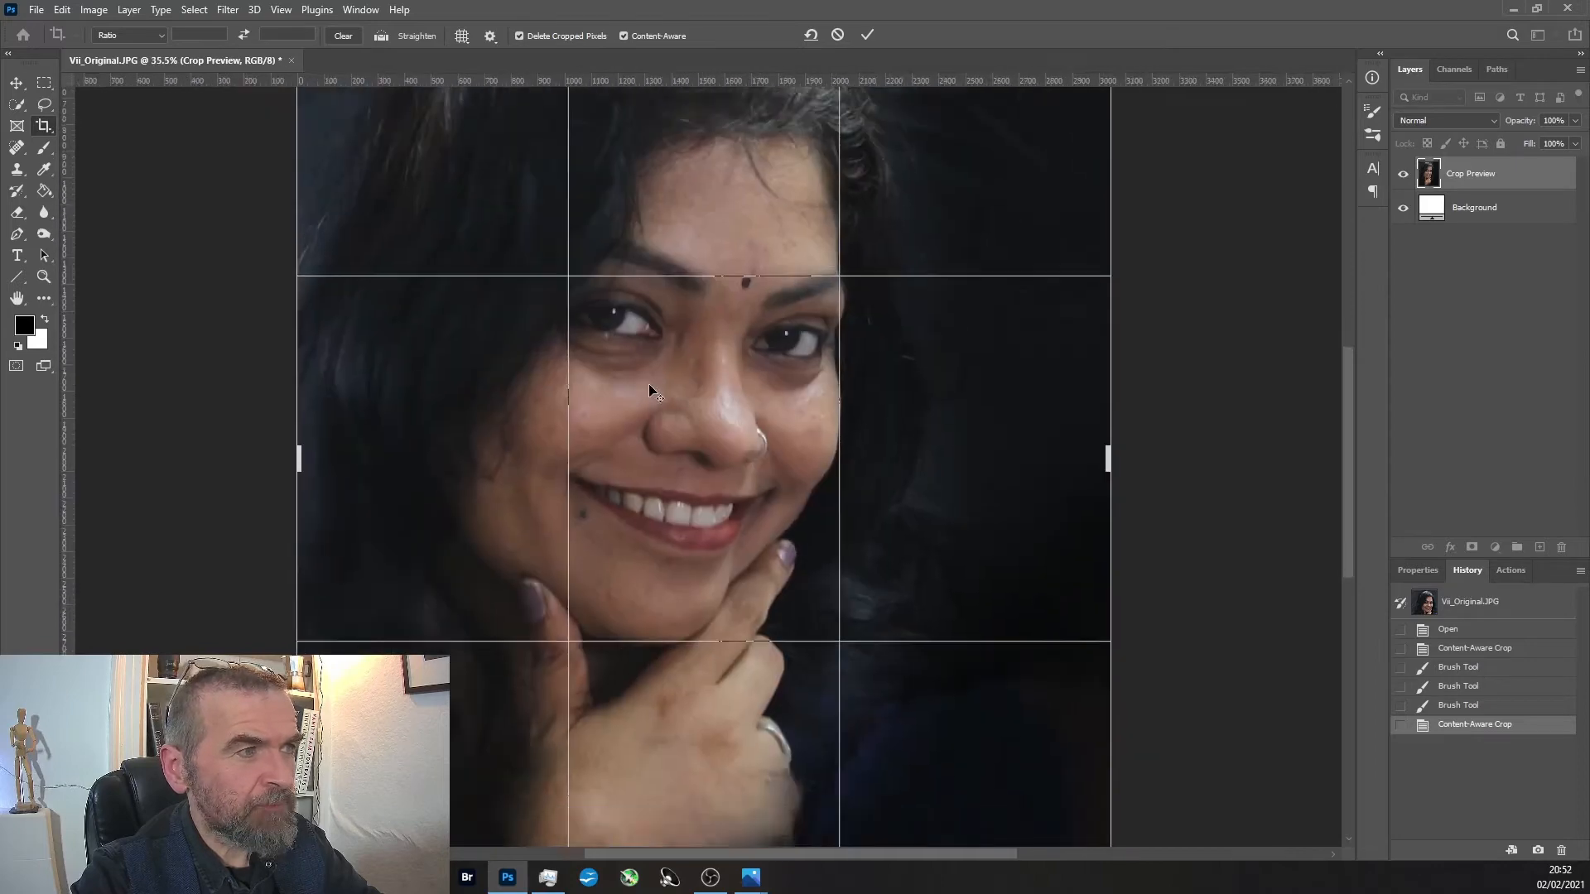
scroll(650, 394, "down", 2)
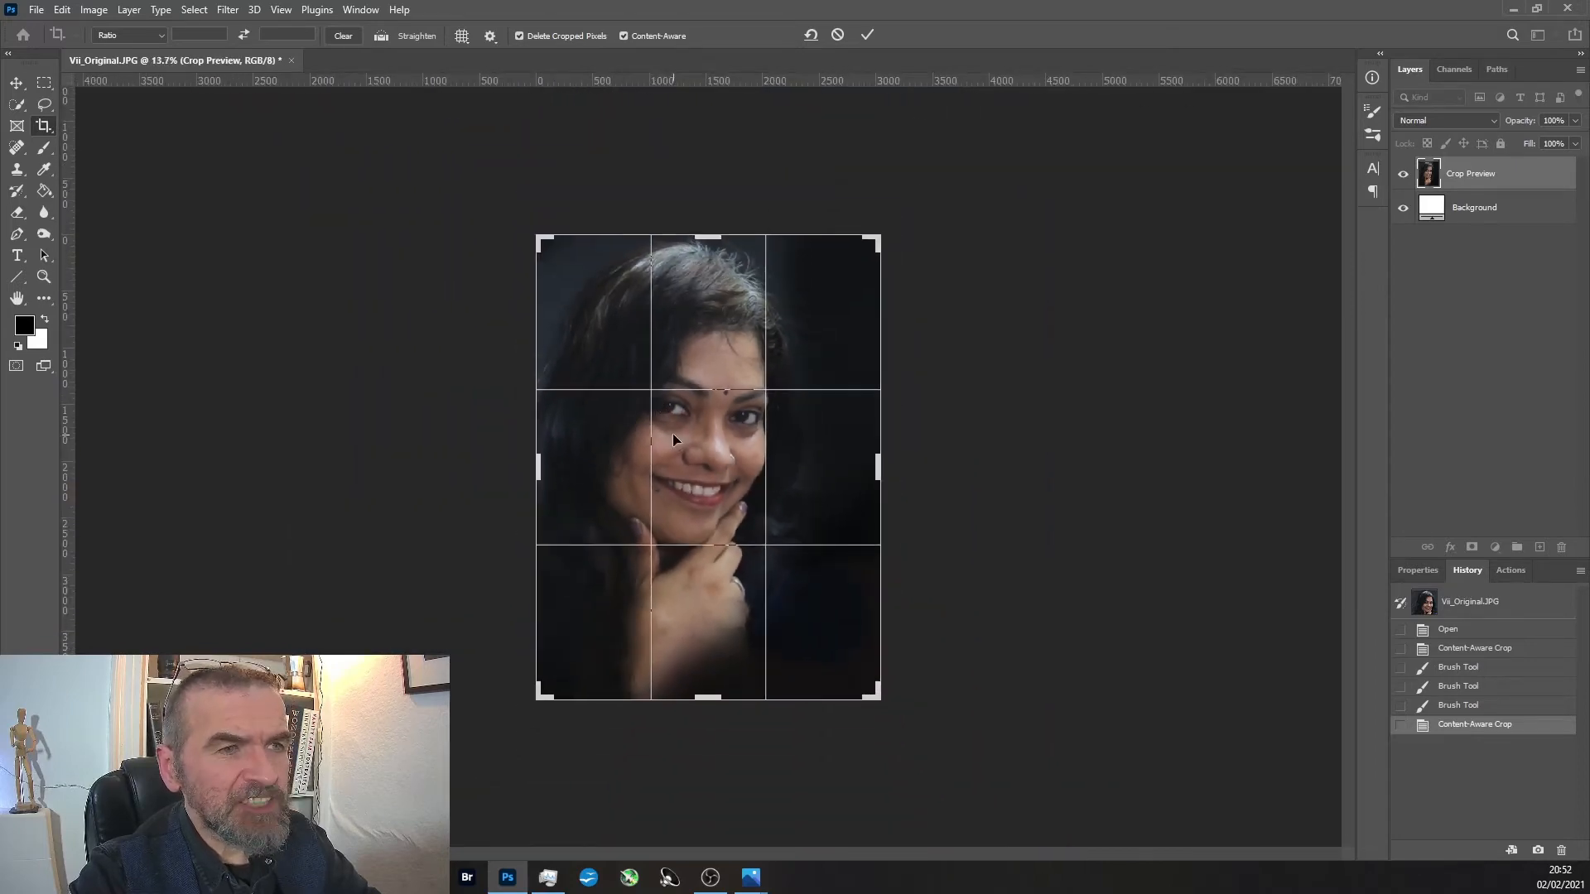
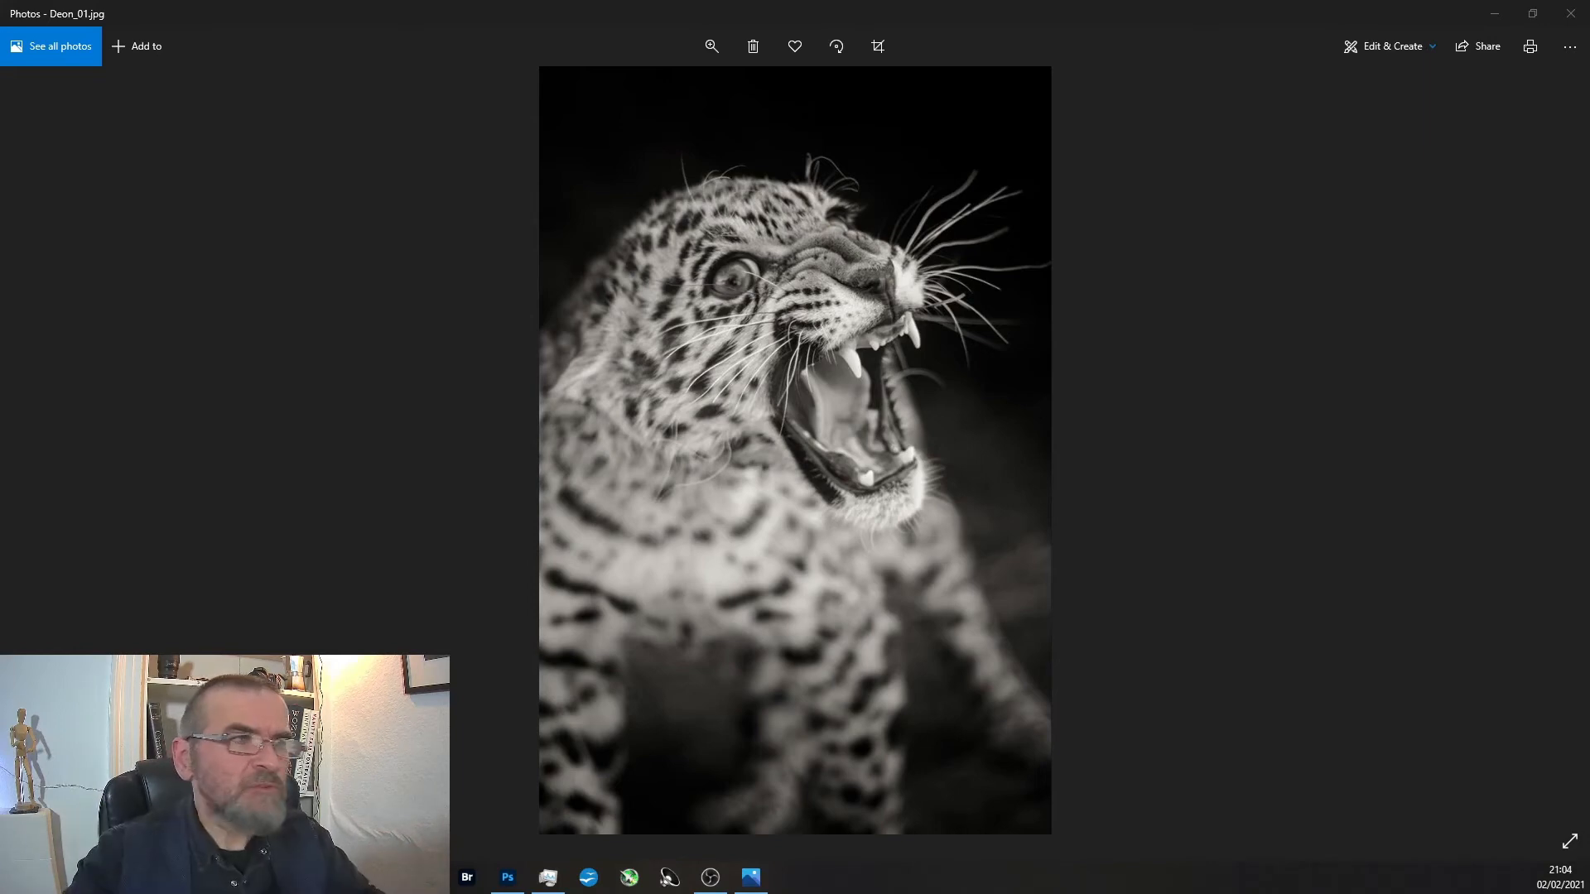
Inspect the leopard's eye, whiskers and open mouth up close in Deon_01.jpg, returning to the whole photo between views.
scroll(823, 282, "up", 5)
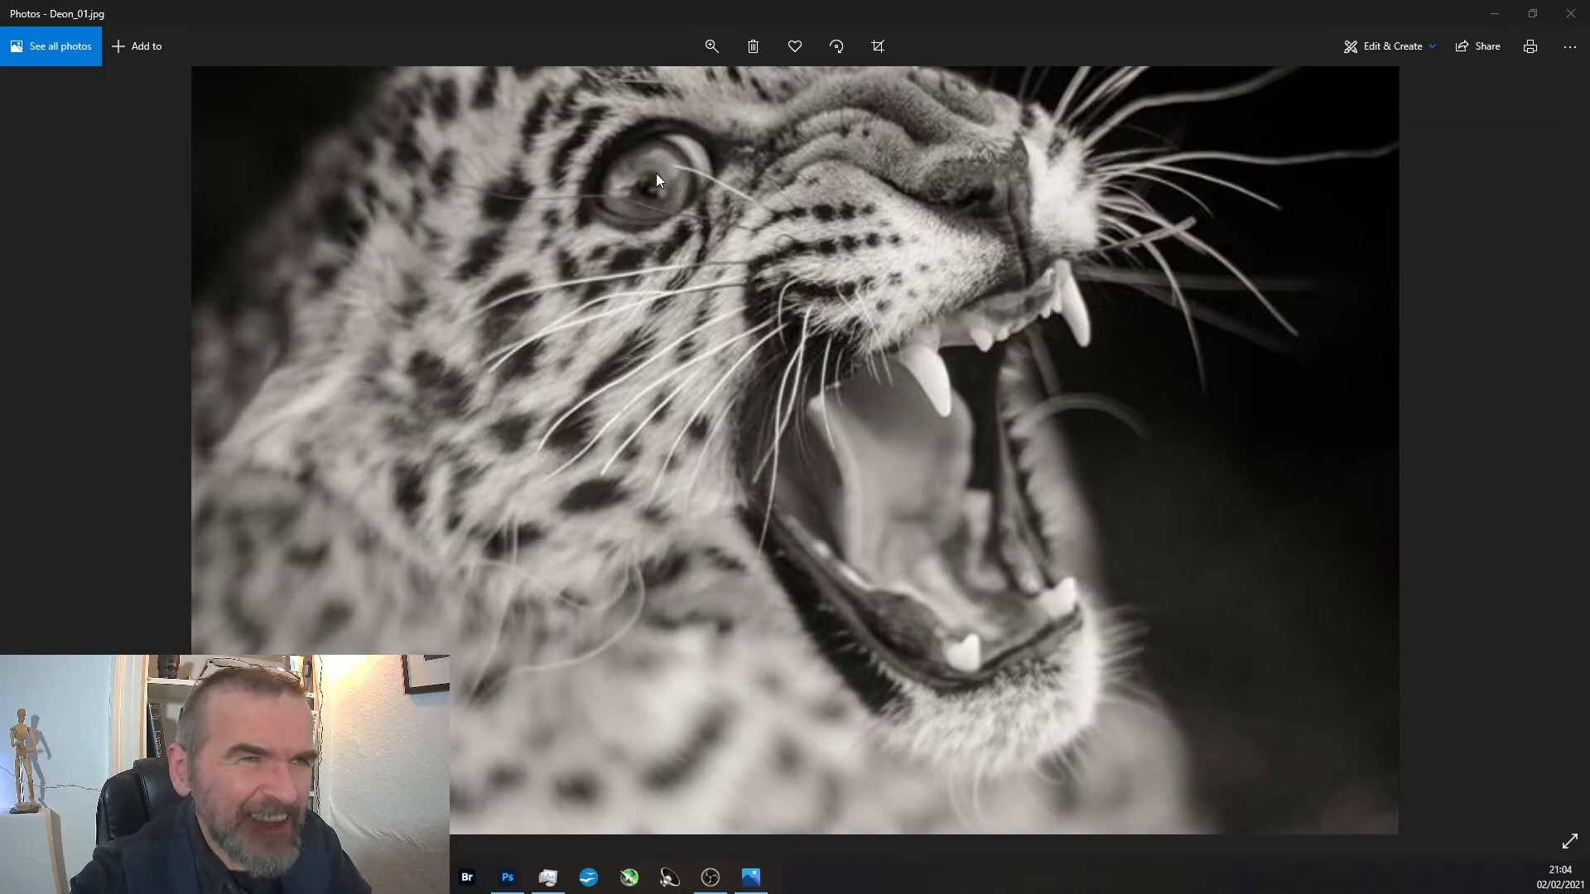
scroll(656, 174, "down", 4)
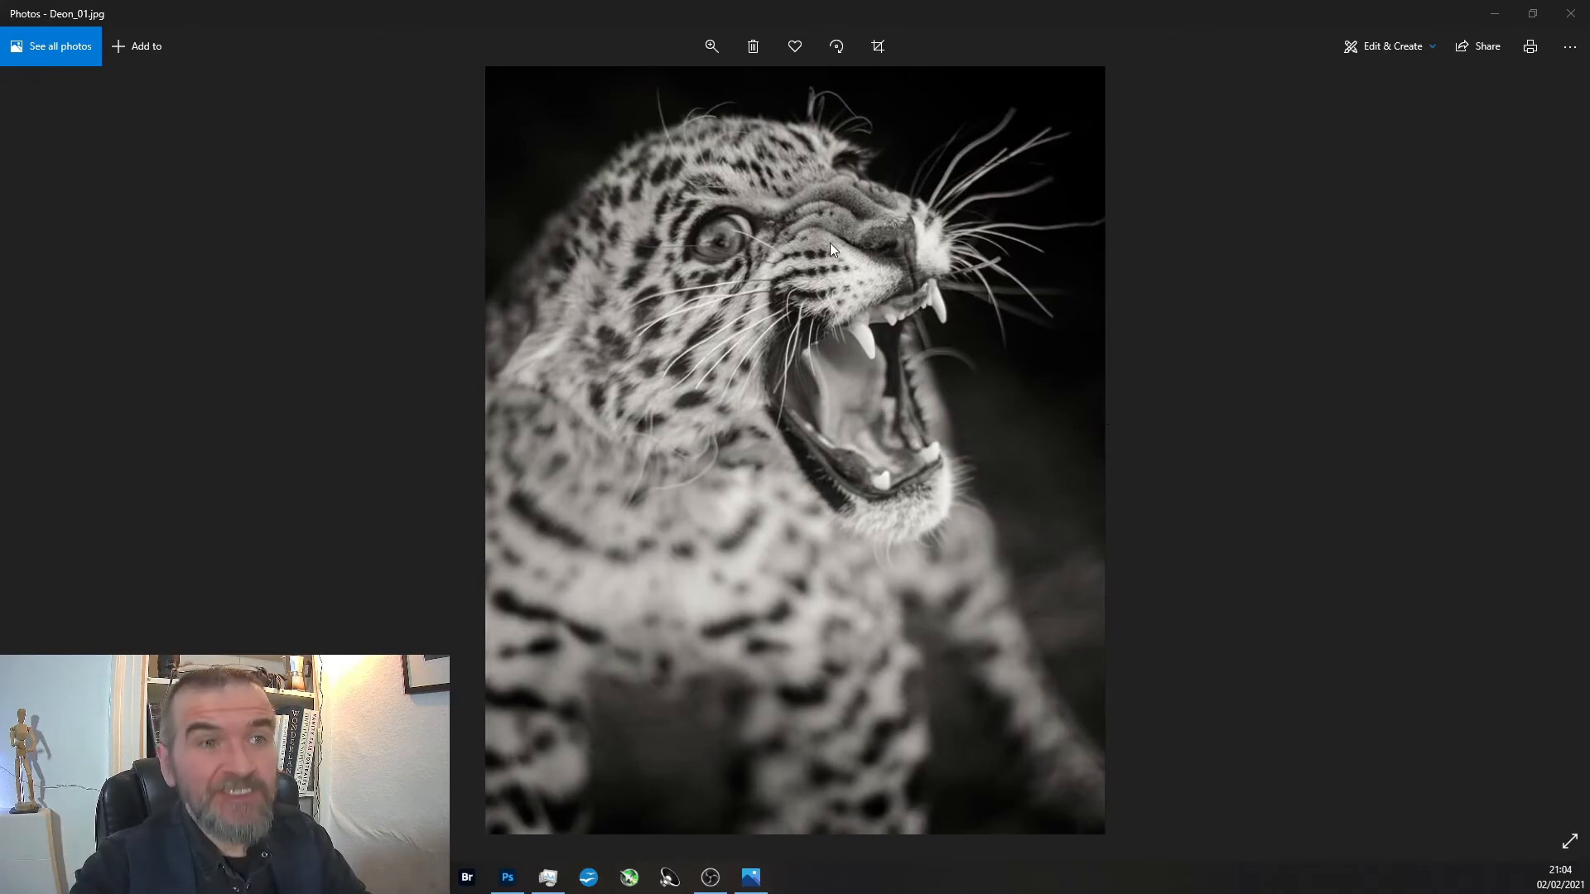
scroll(805, 246, "up", 5)
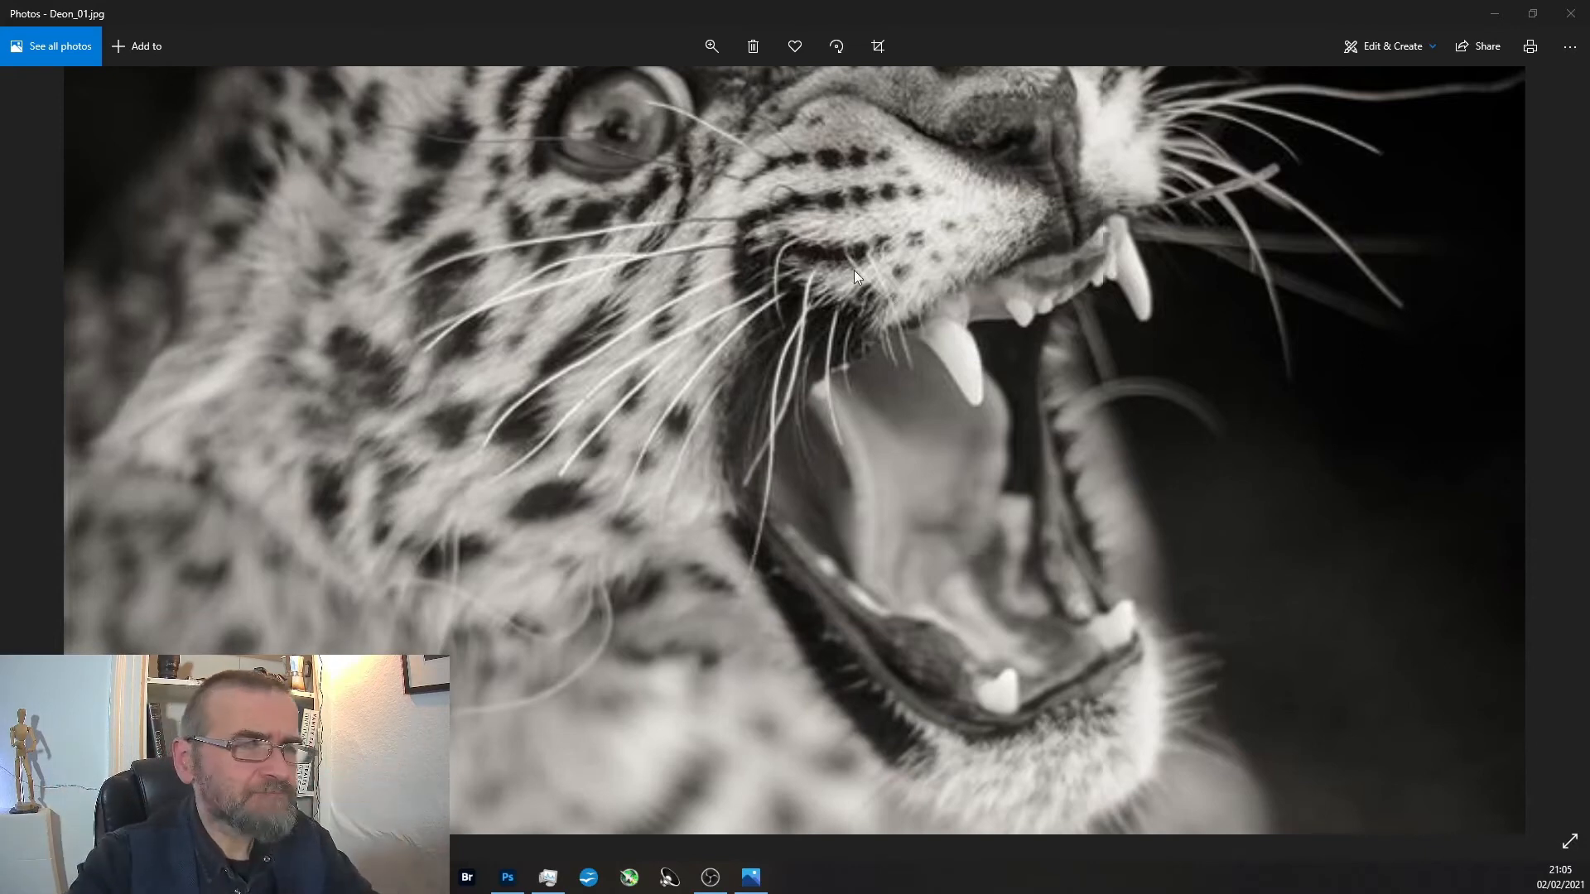
scroll(852, 271, "down", 5)
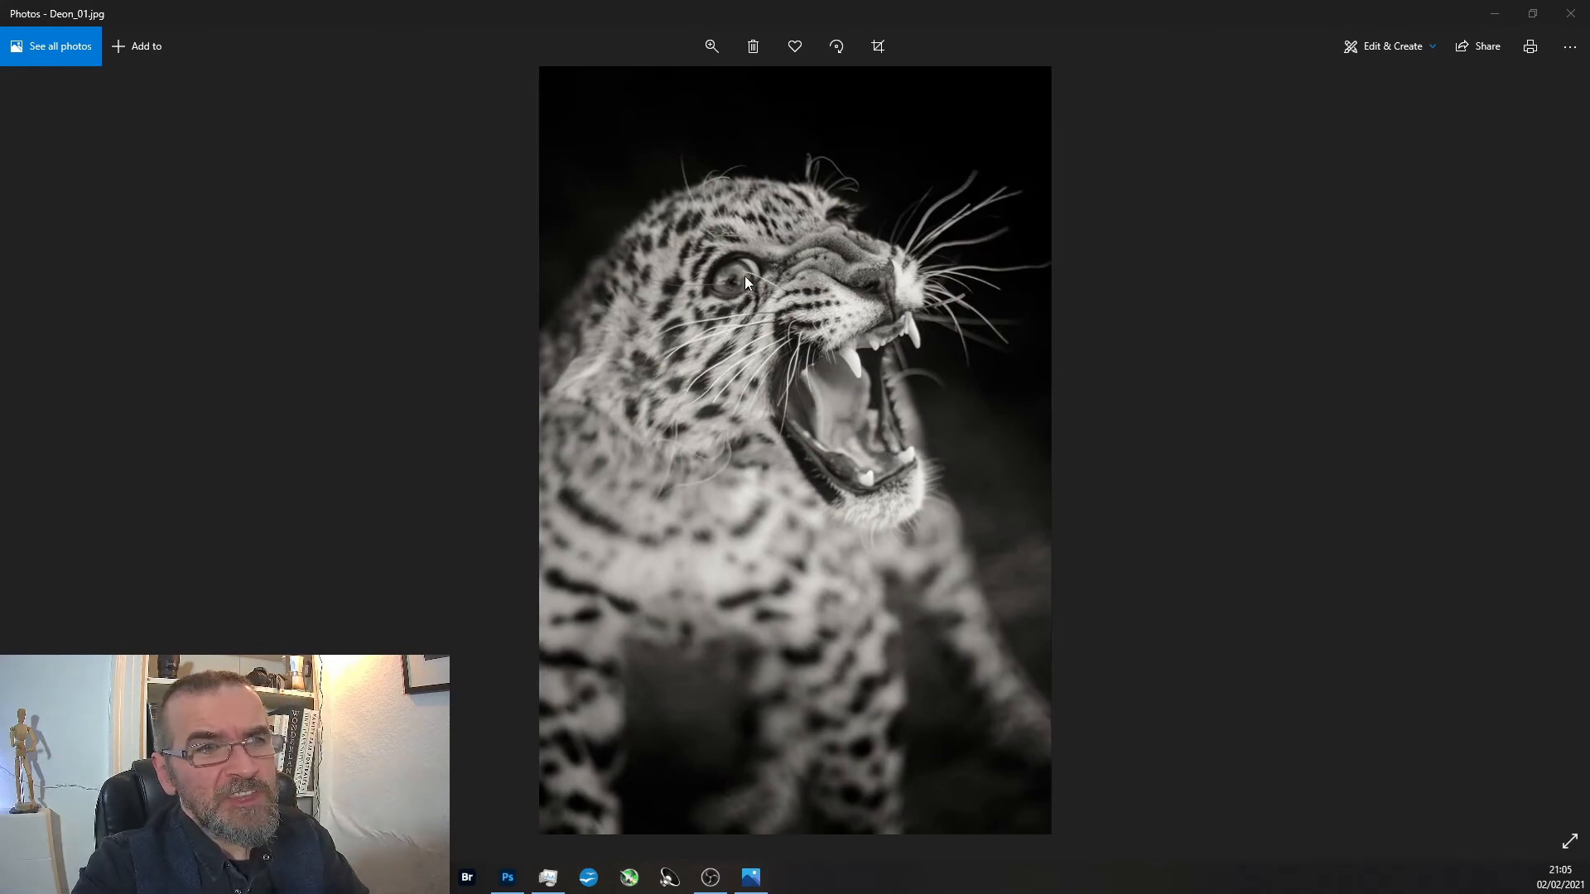
scroll(832, 376, "up", 2)
scroll(876, 300, "down", 2)
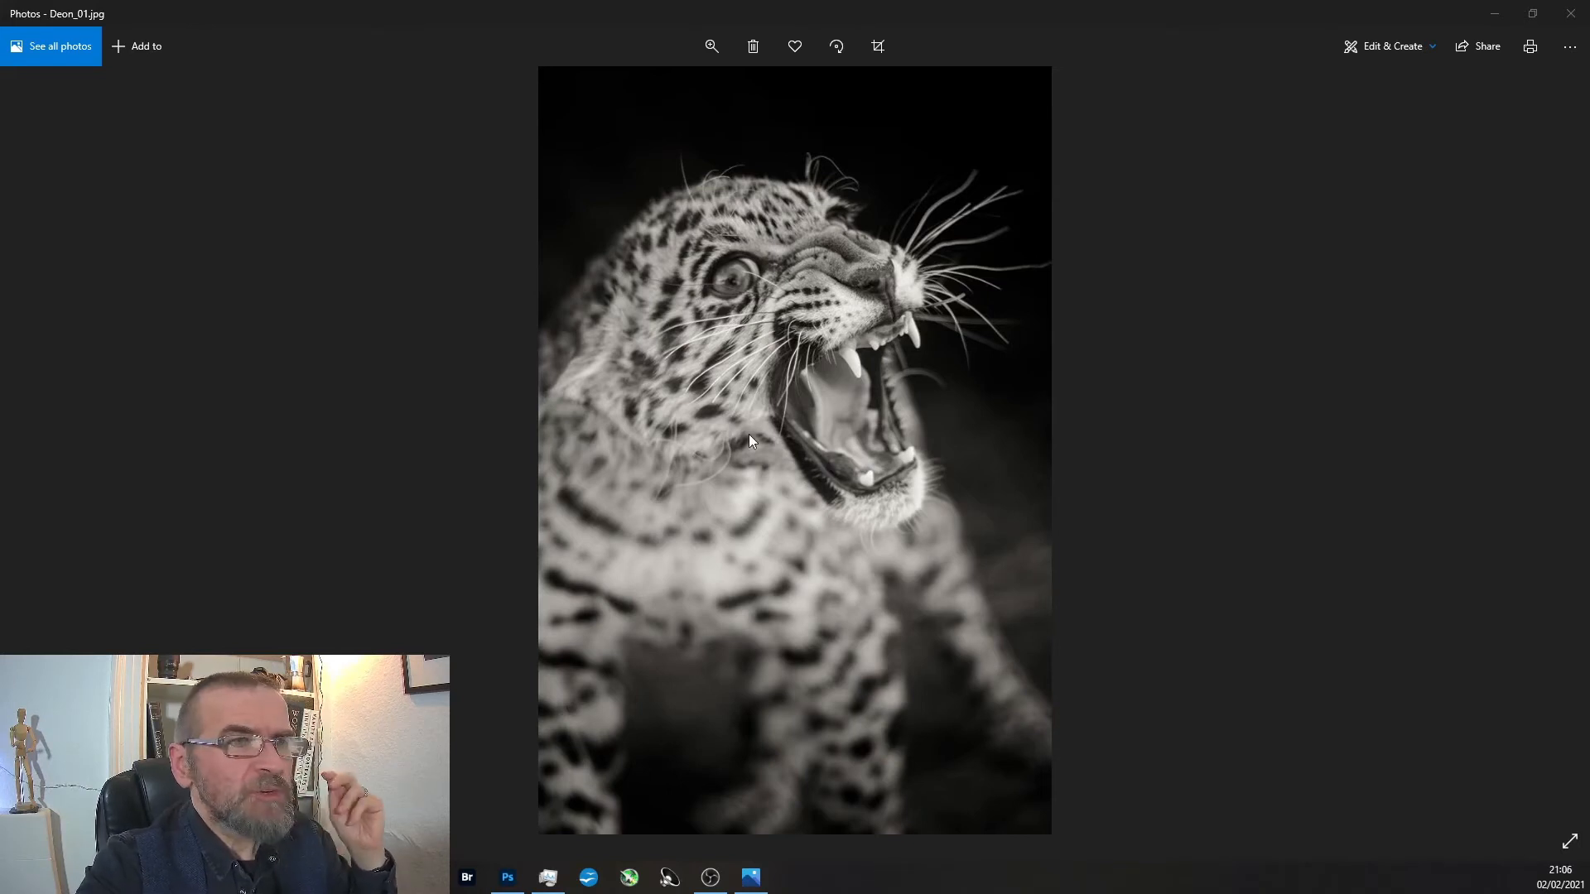
Open the leopard photo Deon_01.jpg in Adobe Photoshop 2021.
right_click(851, 399)
left_click(1005, 493)
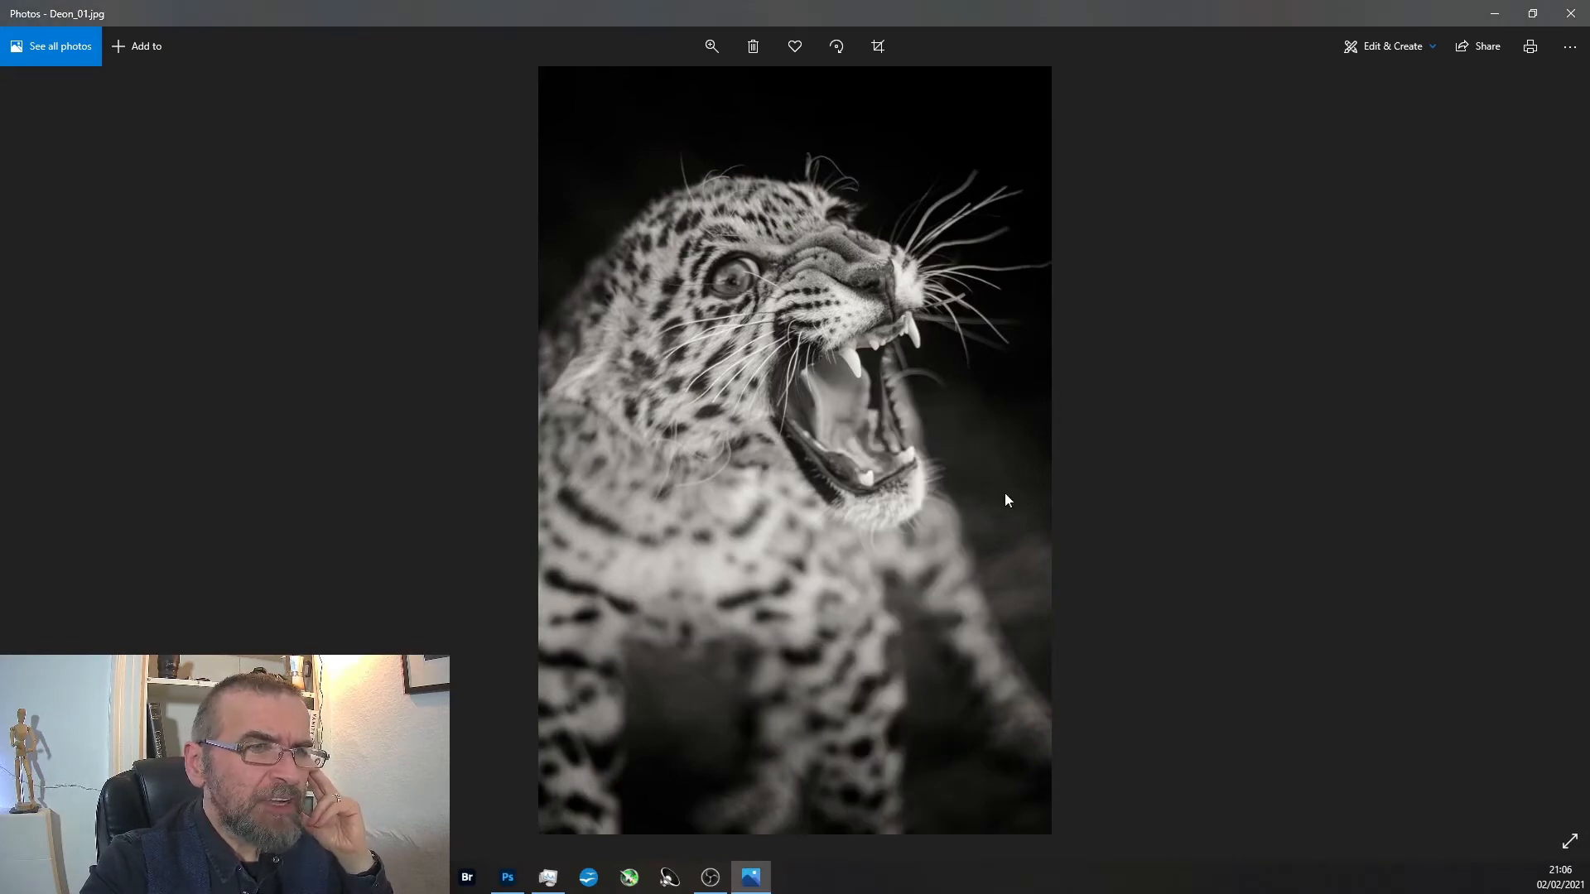
left_click(157, 203)
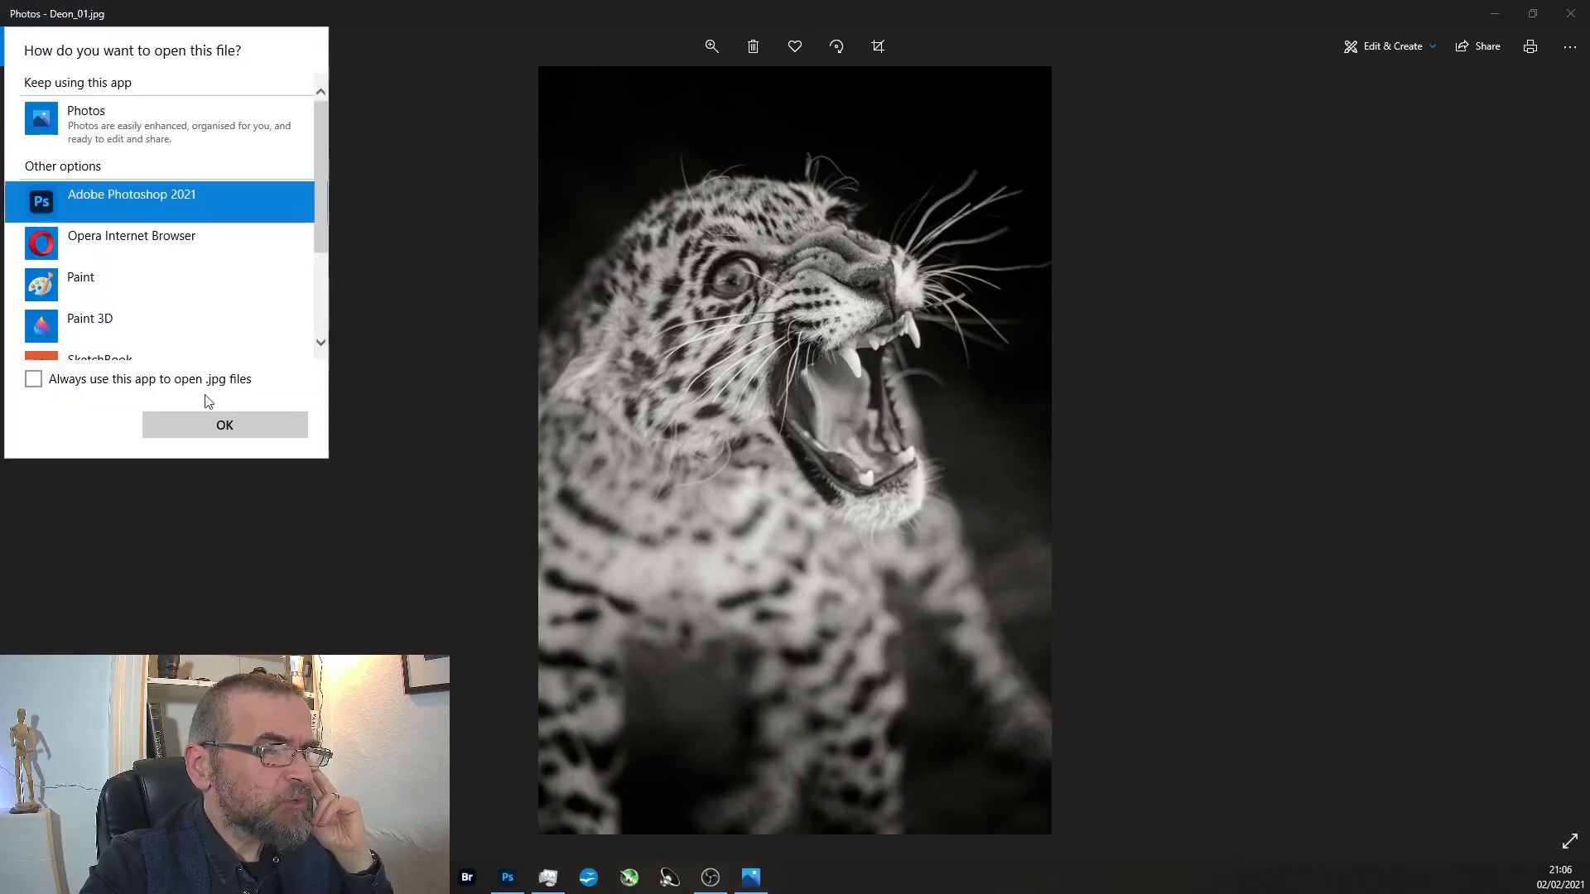
left_click(255, 431)
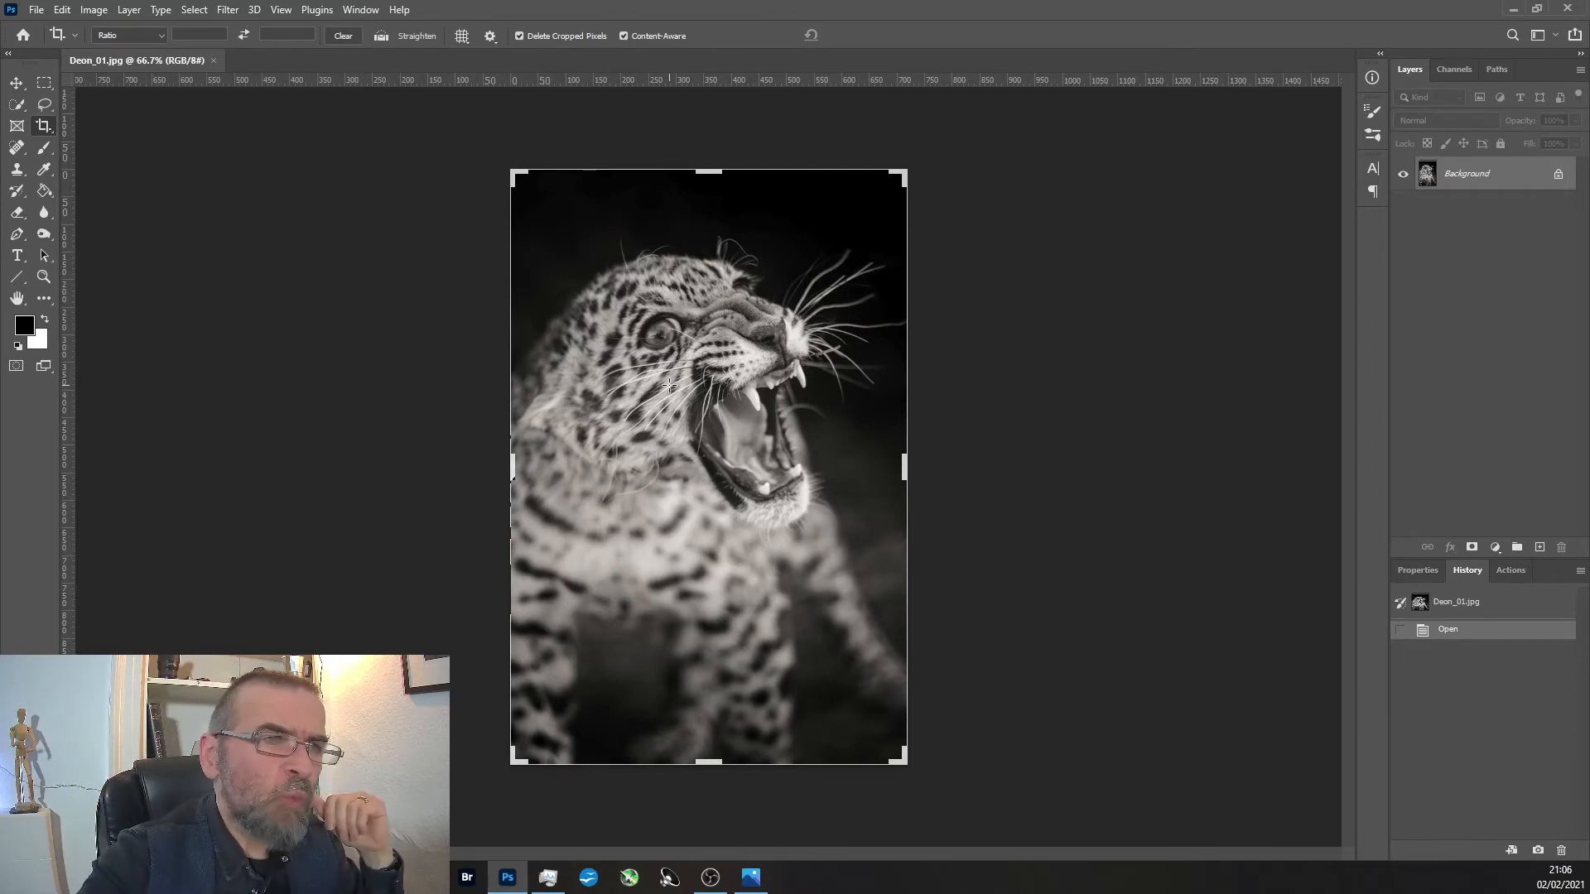
Reframe the leopard as a landscape with a content-aware crop, trimming above the head and the legs and extending both sides, mostly in front of the face.
left_click_drag(707, 173, 701, 223)
left_click_drag(507, 767, 484, 621)
left_click_drag(904, 621, 1041, 644)
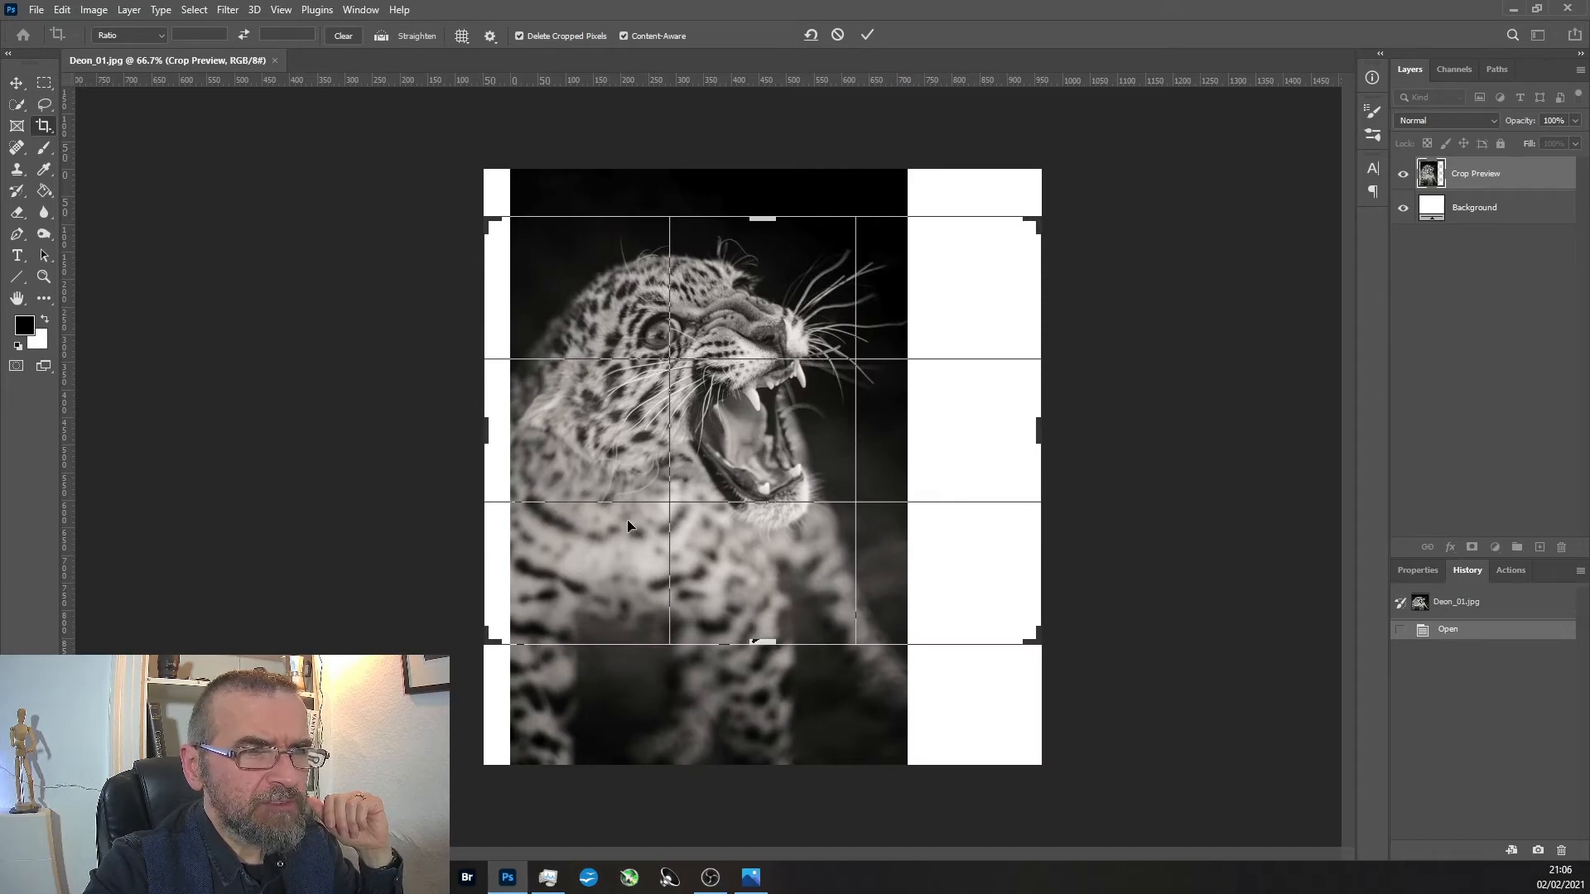
left_click_drag(487, 220, 462, 214)
left_click_drag(1041, 643, 1062, 611)
left_click_drag(773, 550, 773, 556)
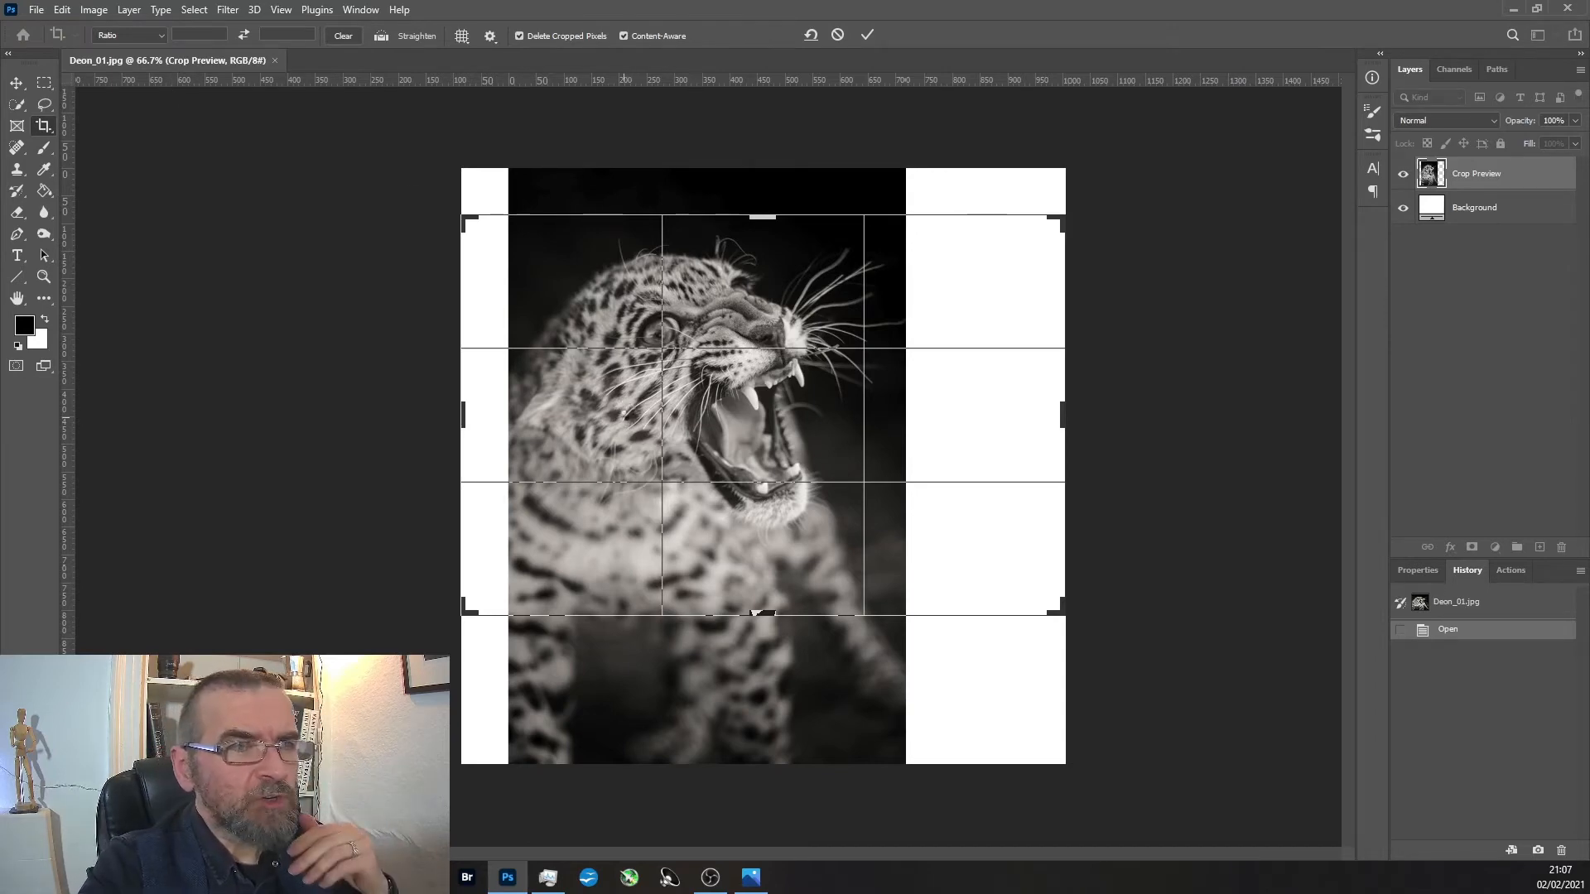
key("Return")
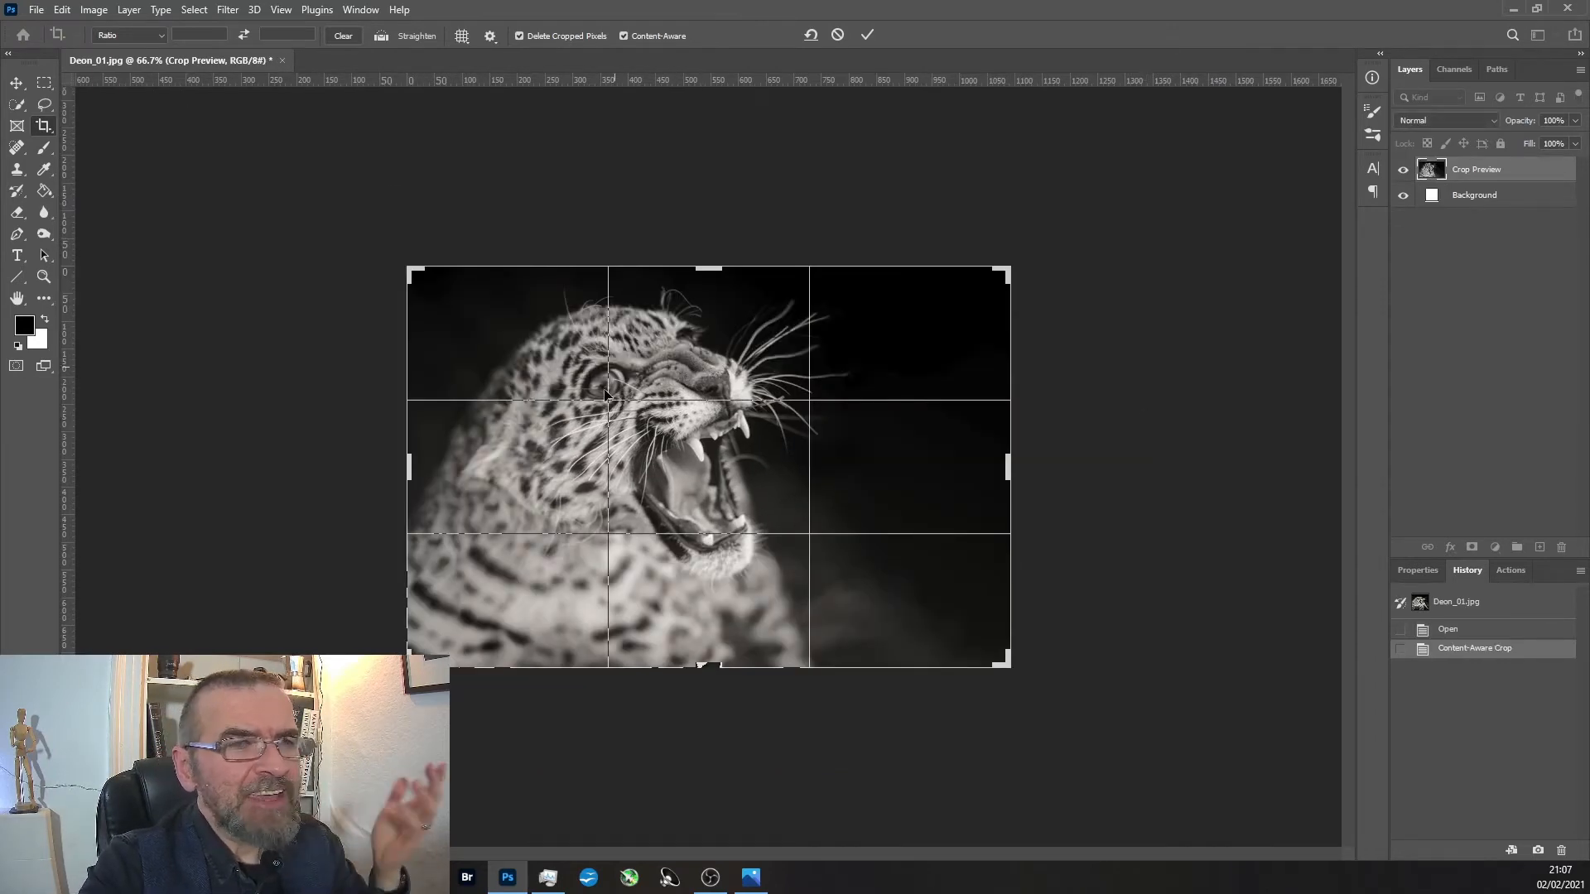
left_click_drag(1081, 579, 1069, 571)
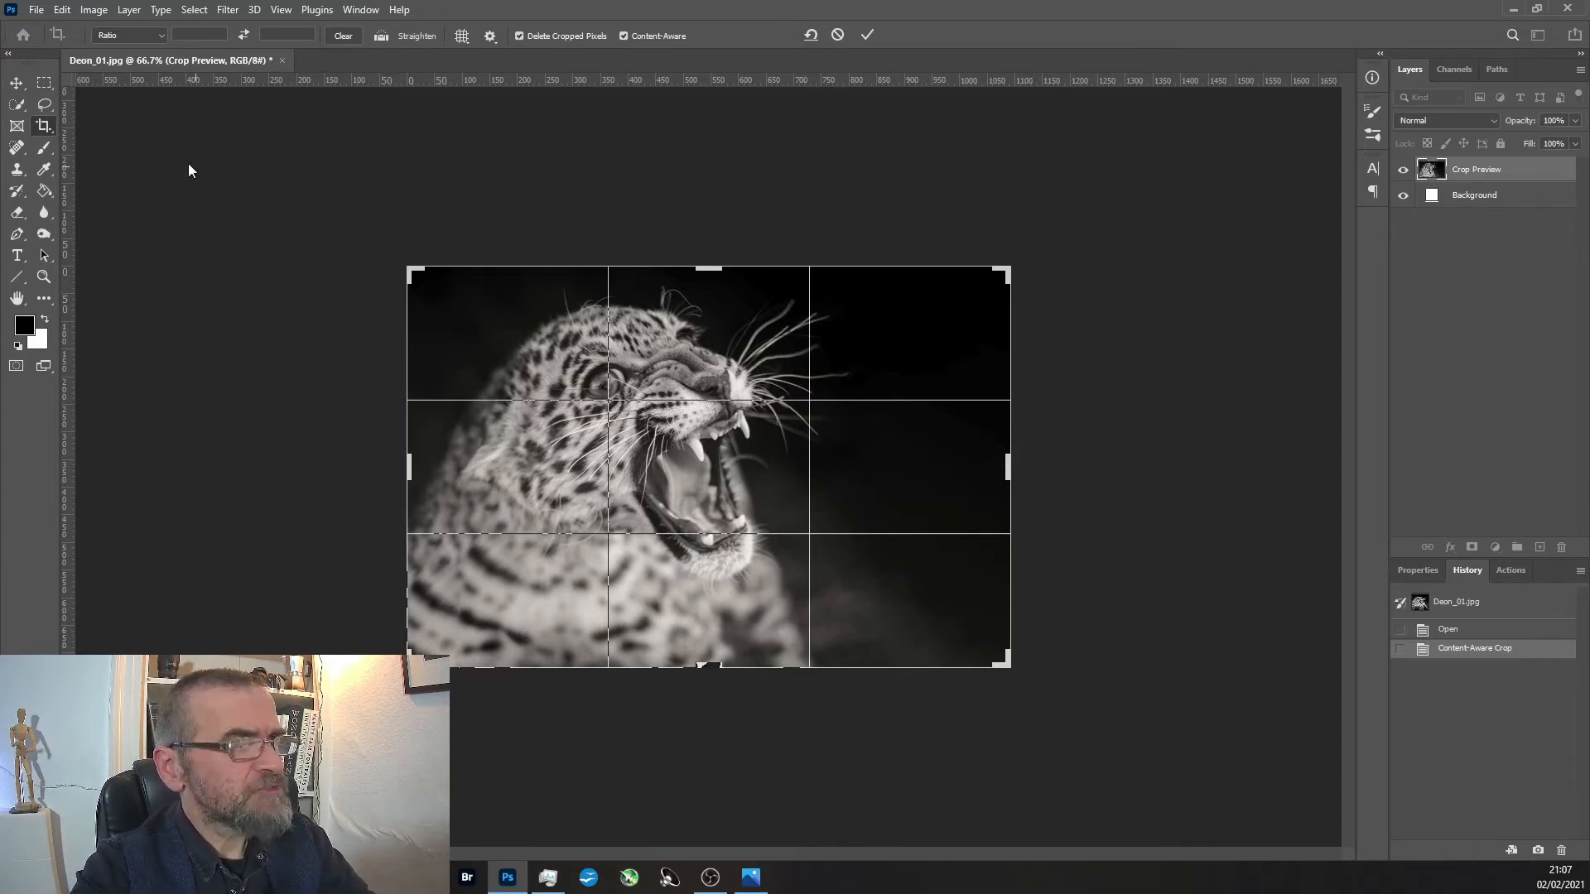
key("Return")
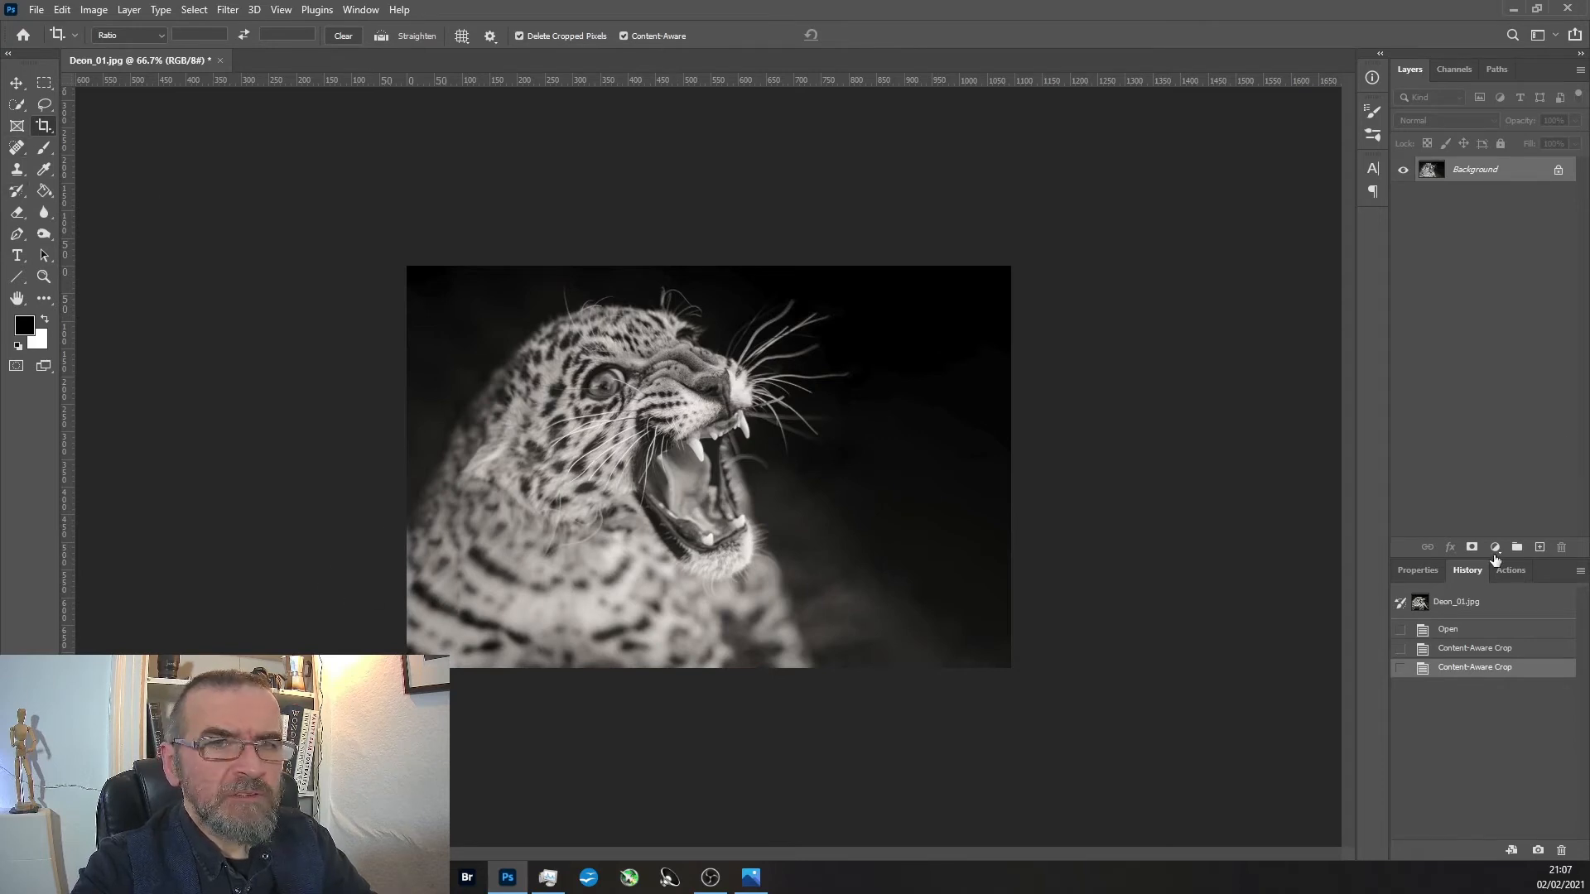
Add an empty layer above the leopard photo and choose the Pencil tool for drawing on it.
left_click(1533, 551)
left_click(44, 147)
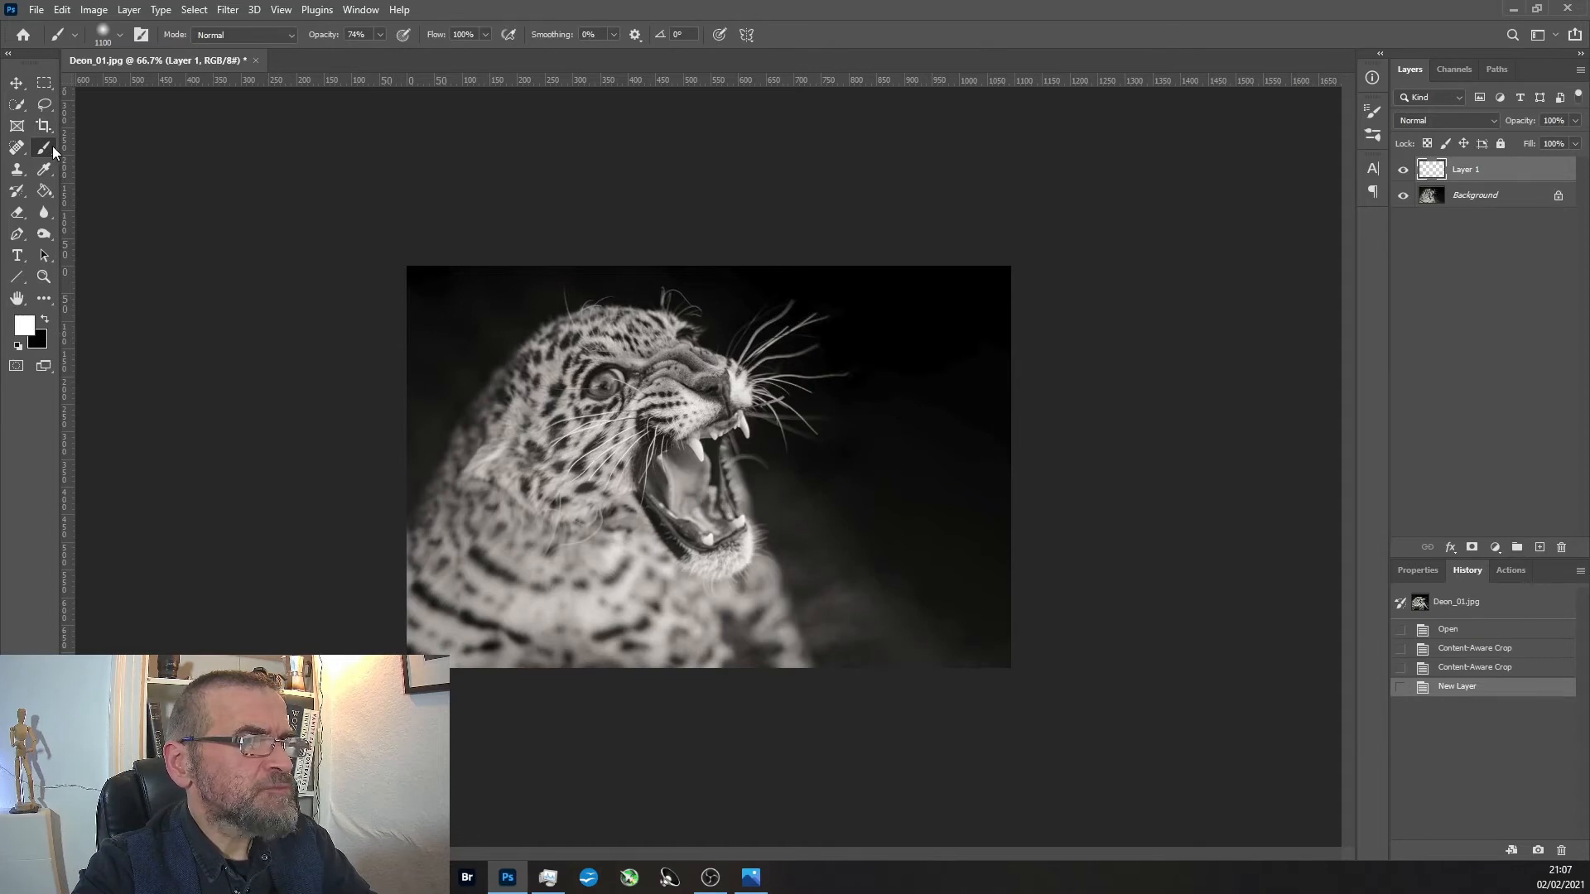
right_click(52, 146)
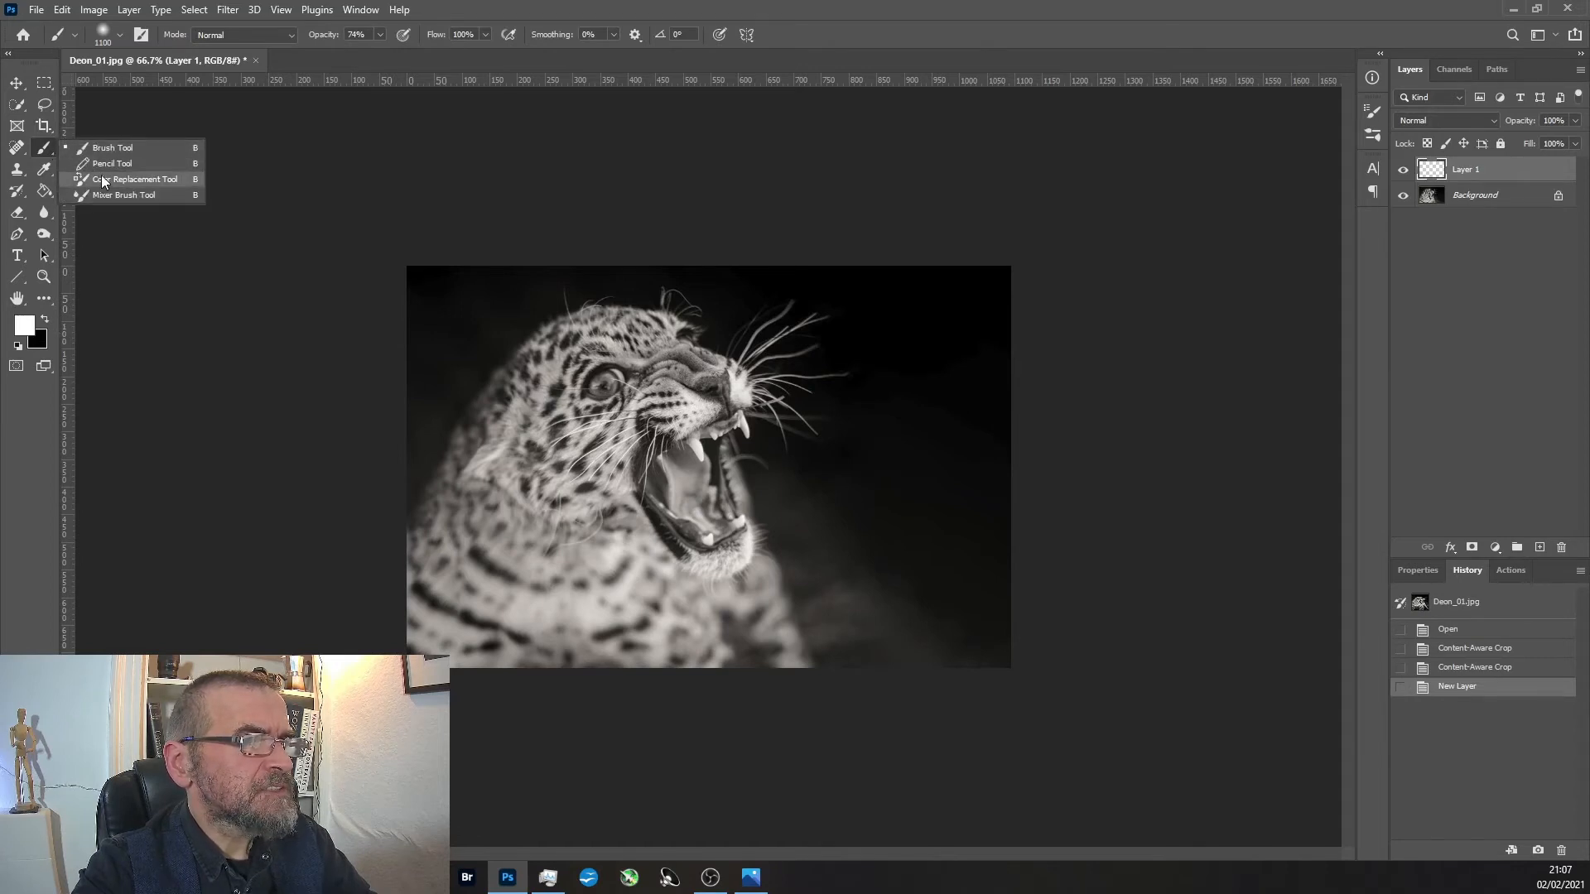
left_click(112, 164)
Sketch white pencil lines across the leopard along the frame's diagonals and a short mark at the lower edge, undoing each one.
mouse_move(416, 509)
left_mouse_down()
mouse_move(437, 438)
mouse_move(521, 330)
mouse_move(708, 287)
mouse_move(858, 342)
mouse_move(931, 406)
left_mouse_up()
key("ctrl+z")
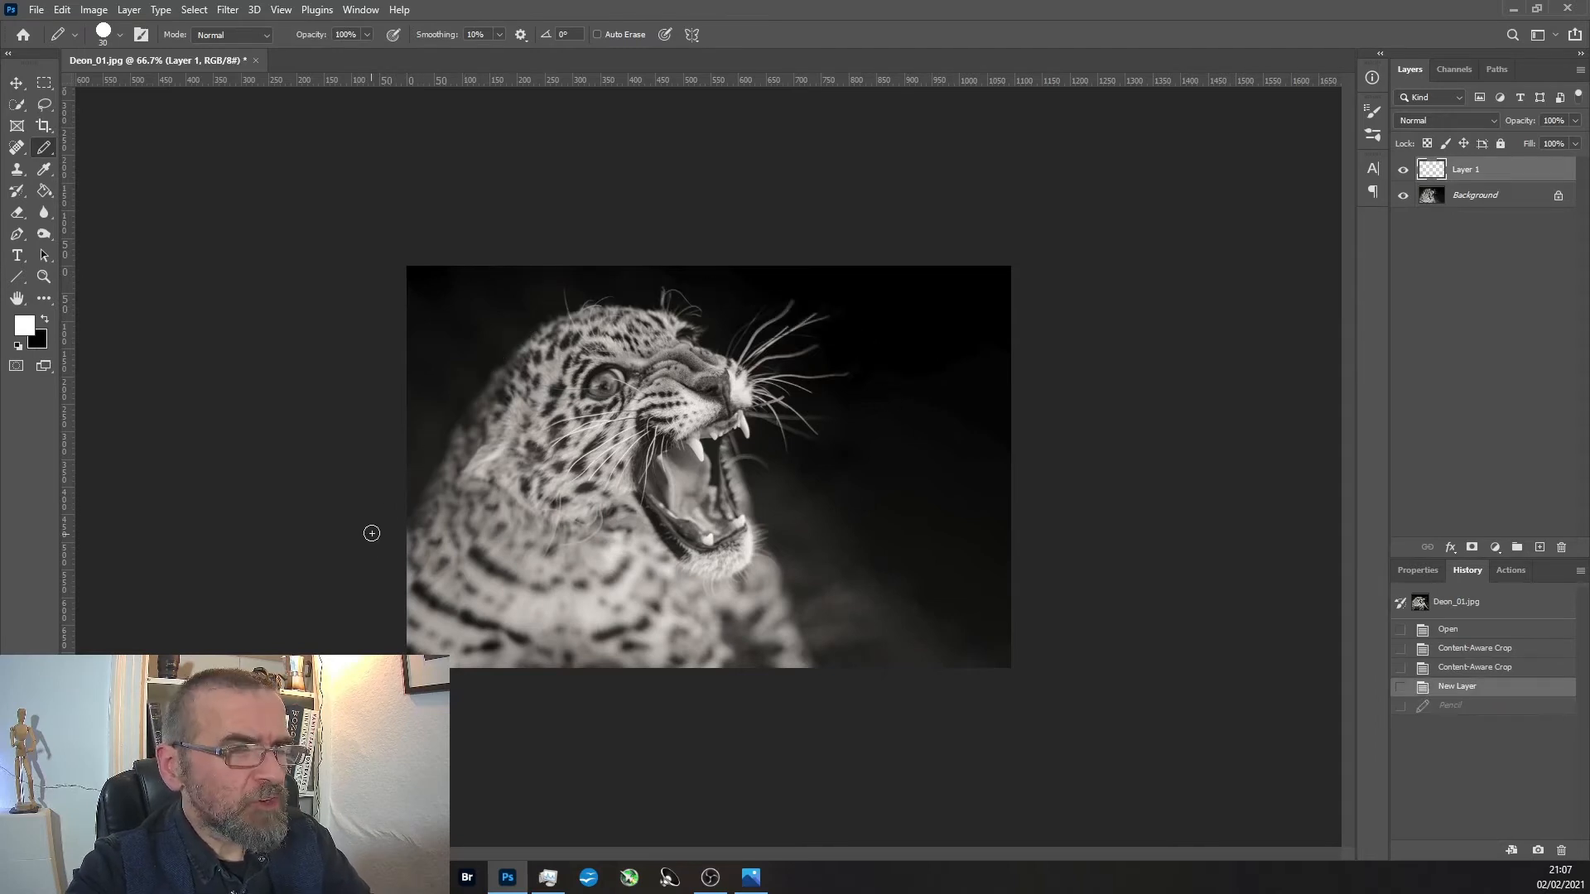
mouse_move(377, 546)
left_mouse_down()
mouse_move(468, 377)
mouse_move(544, 318)
mouse_move(664, 313)
mouse_move(770, 432)
mouse_move(860, 645)
mouse_move(905, 710)
left_mouse_up()
key("ctrl+z")
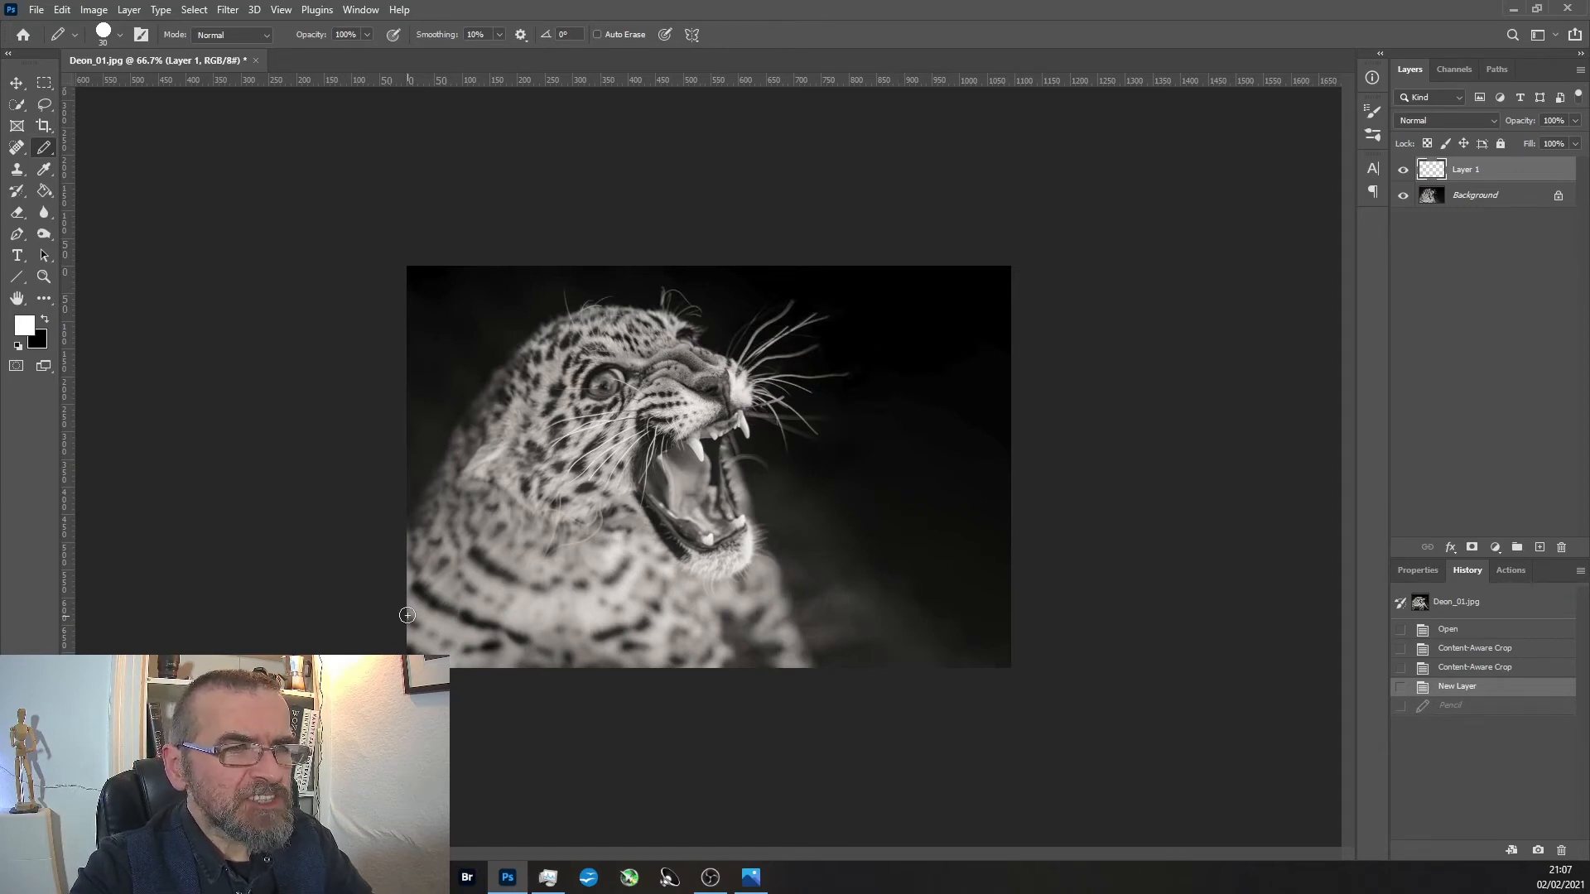
left_click_drag(407, 592, 996, 268)
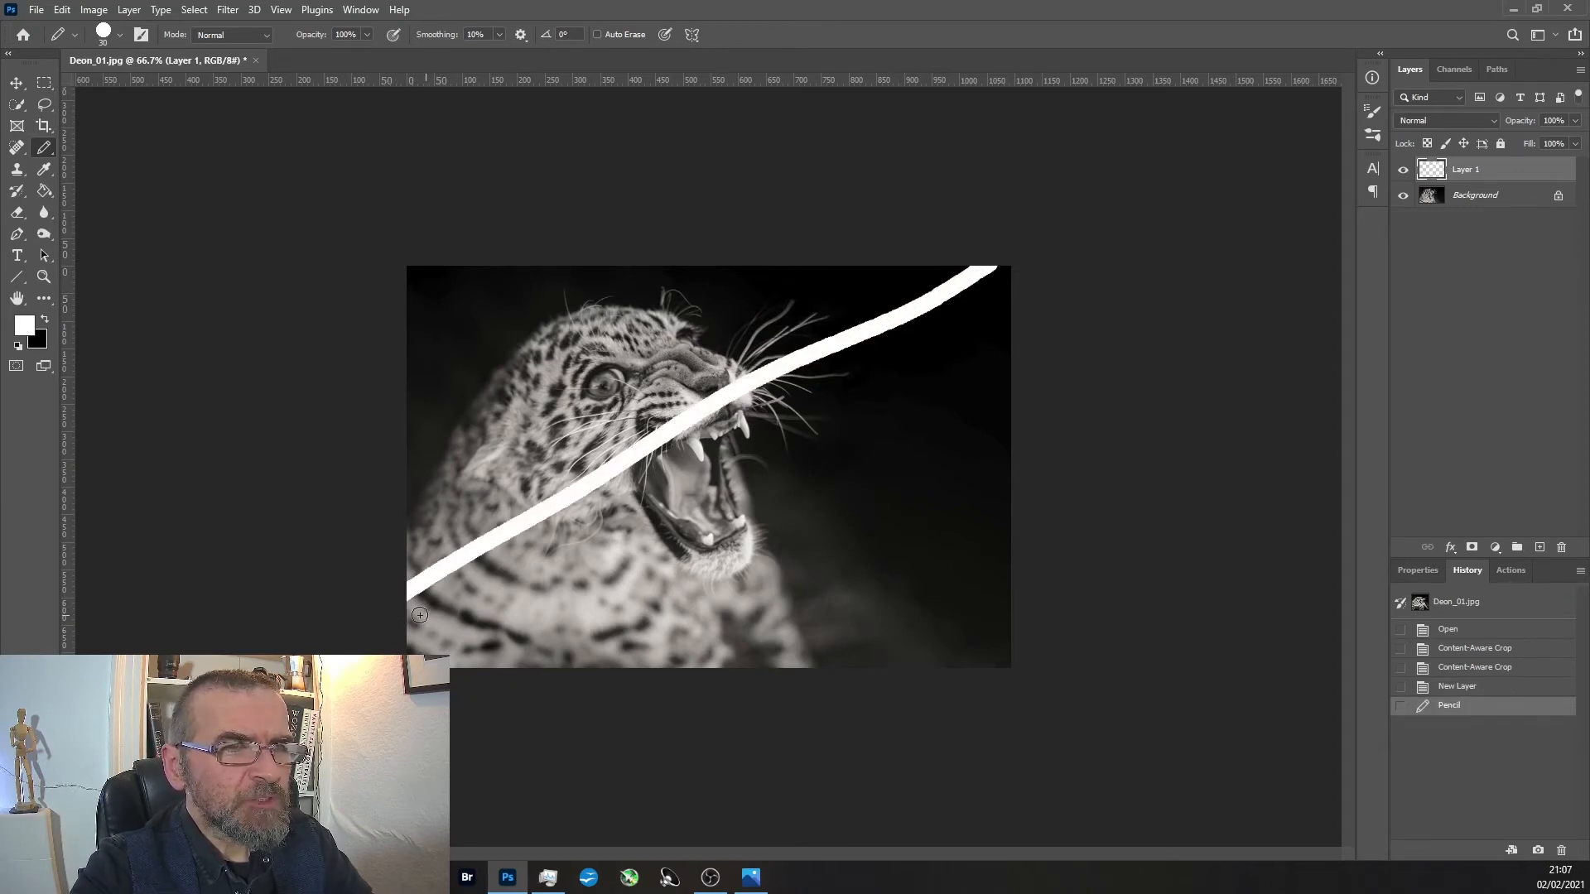
key("ctrl+z")
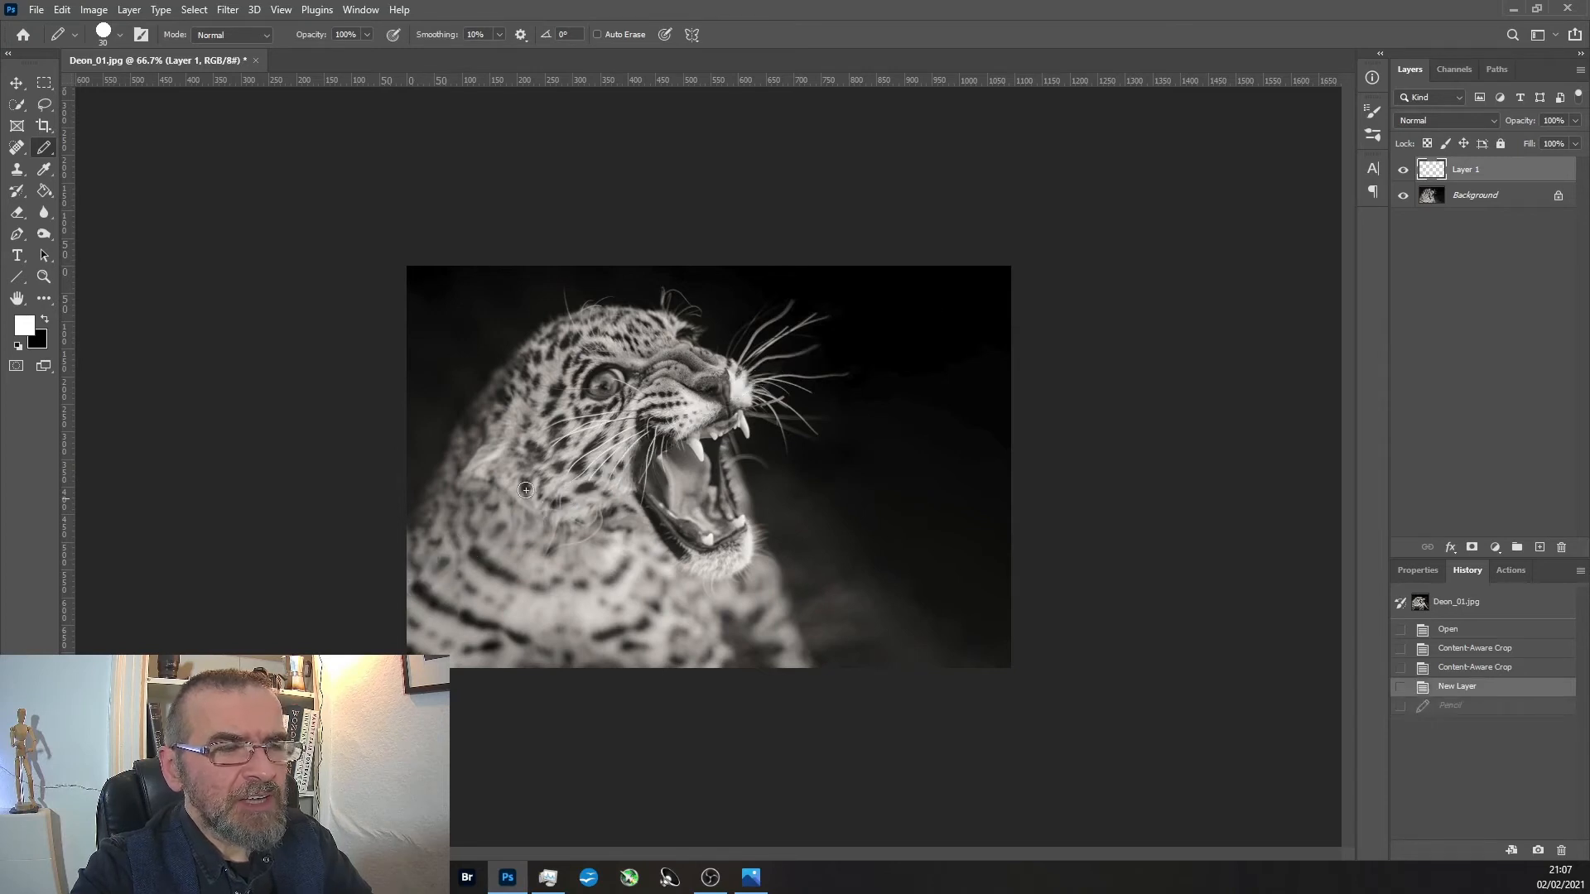
mouse_move(419, 286)
left_mouse_down()
mouse_move(472, 358)
mouse_move(887, 724)
mouse_move(862, 703)
left_mouse_up()
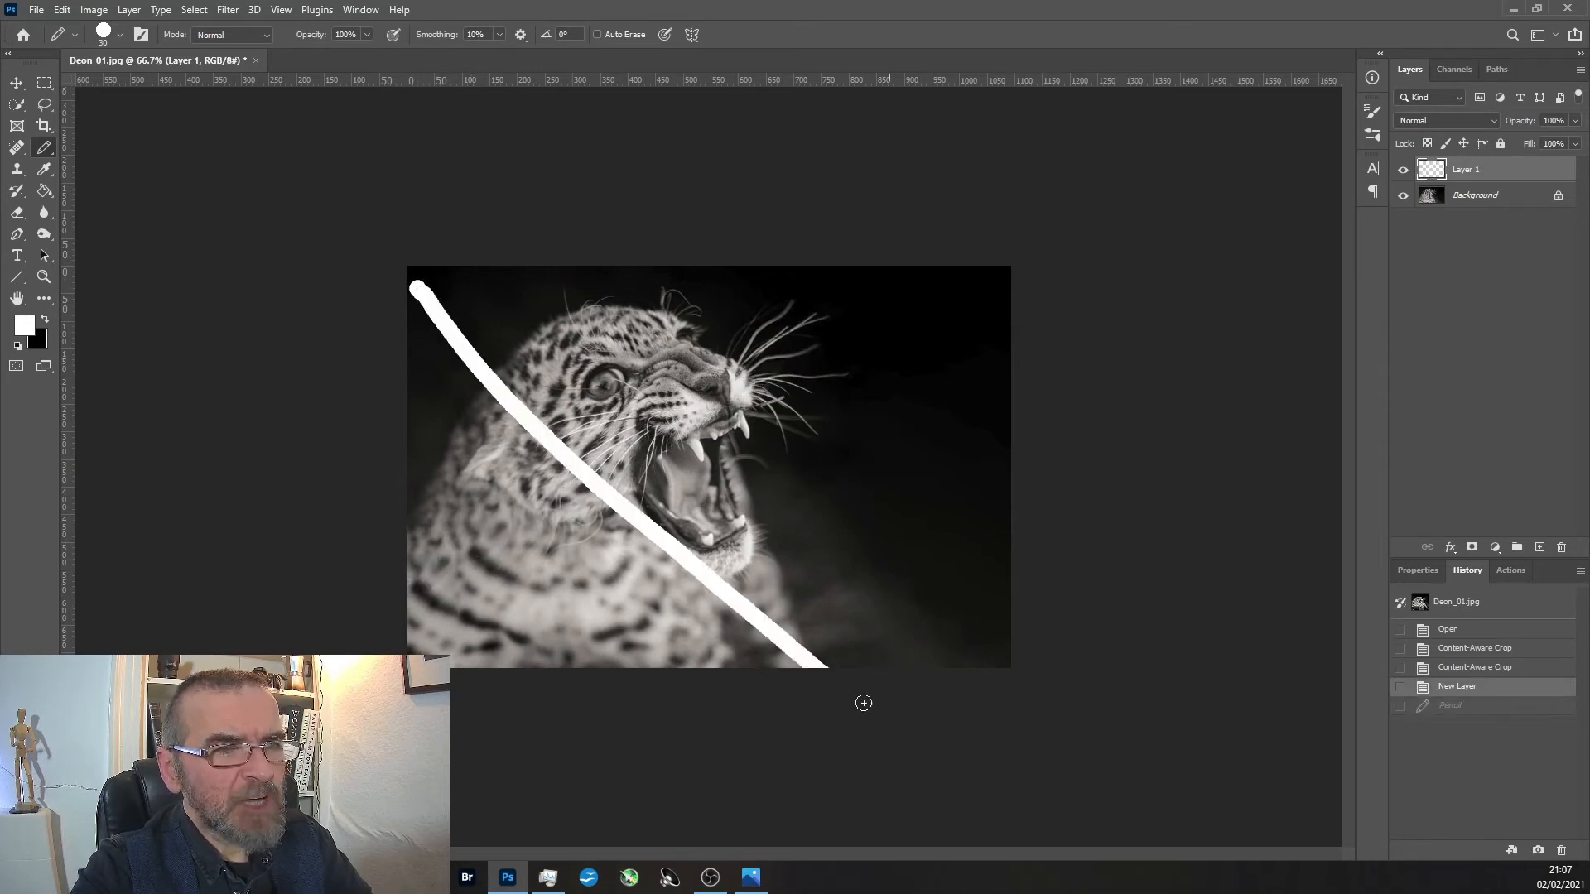
key("ctrl+z")
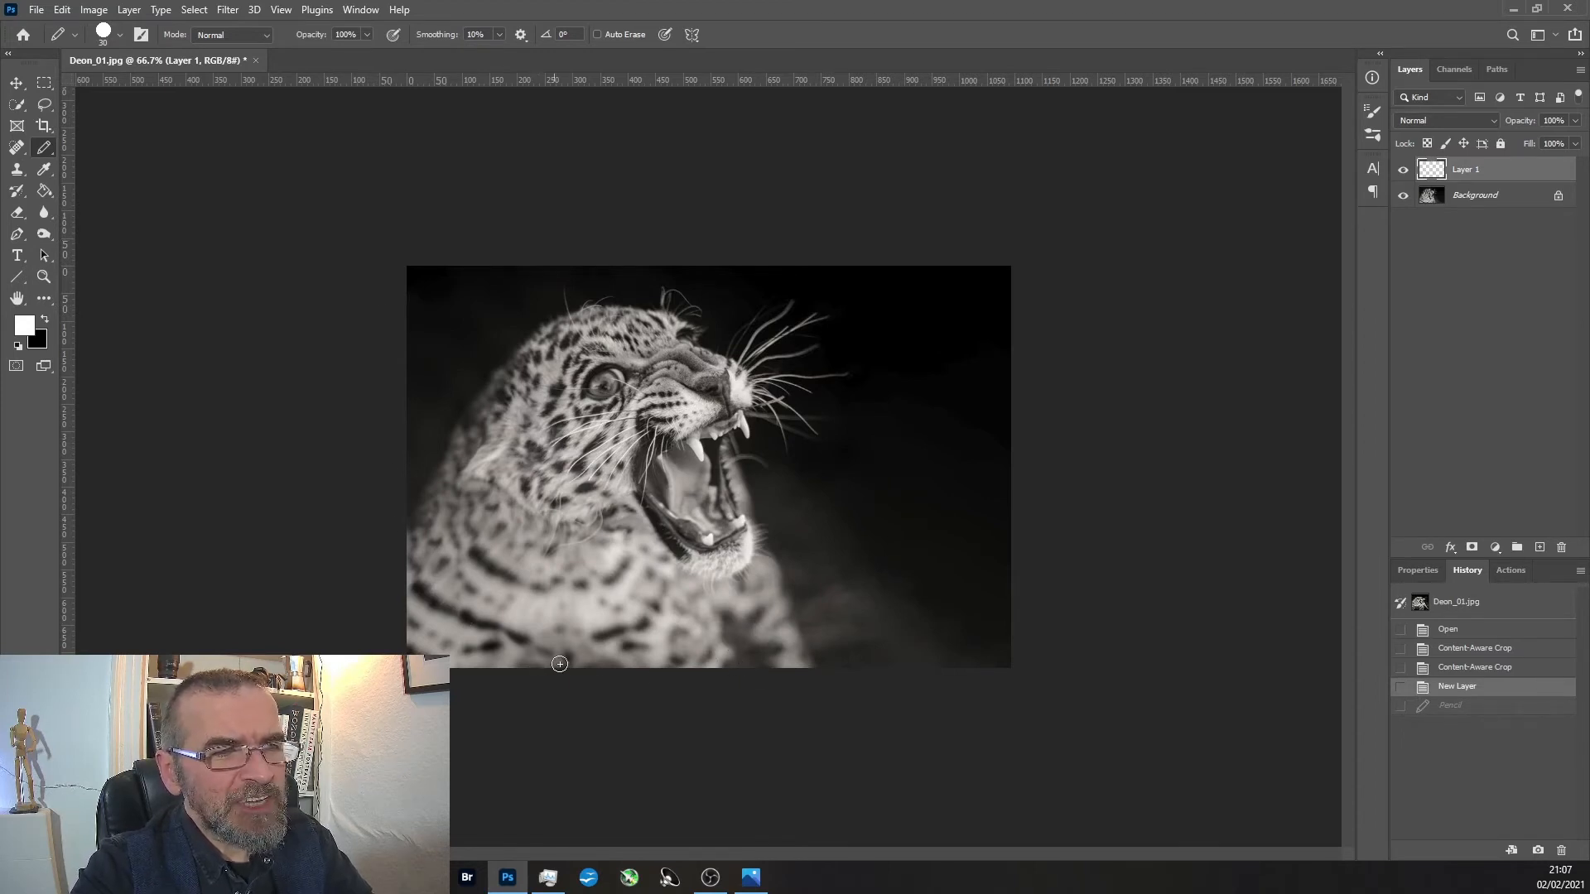
mouse_move(528, 664)
left_mouse_down()
mouse_move(550, 656)
mouse_move(575, 679)
left_mouse_up()
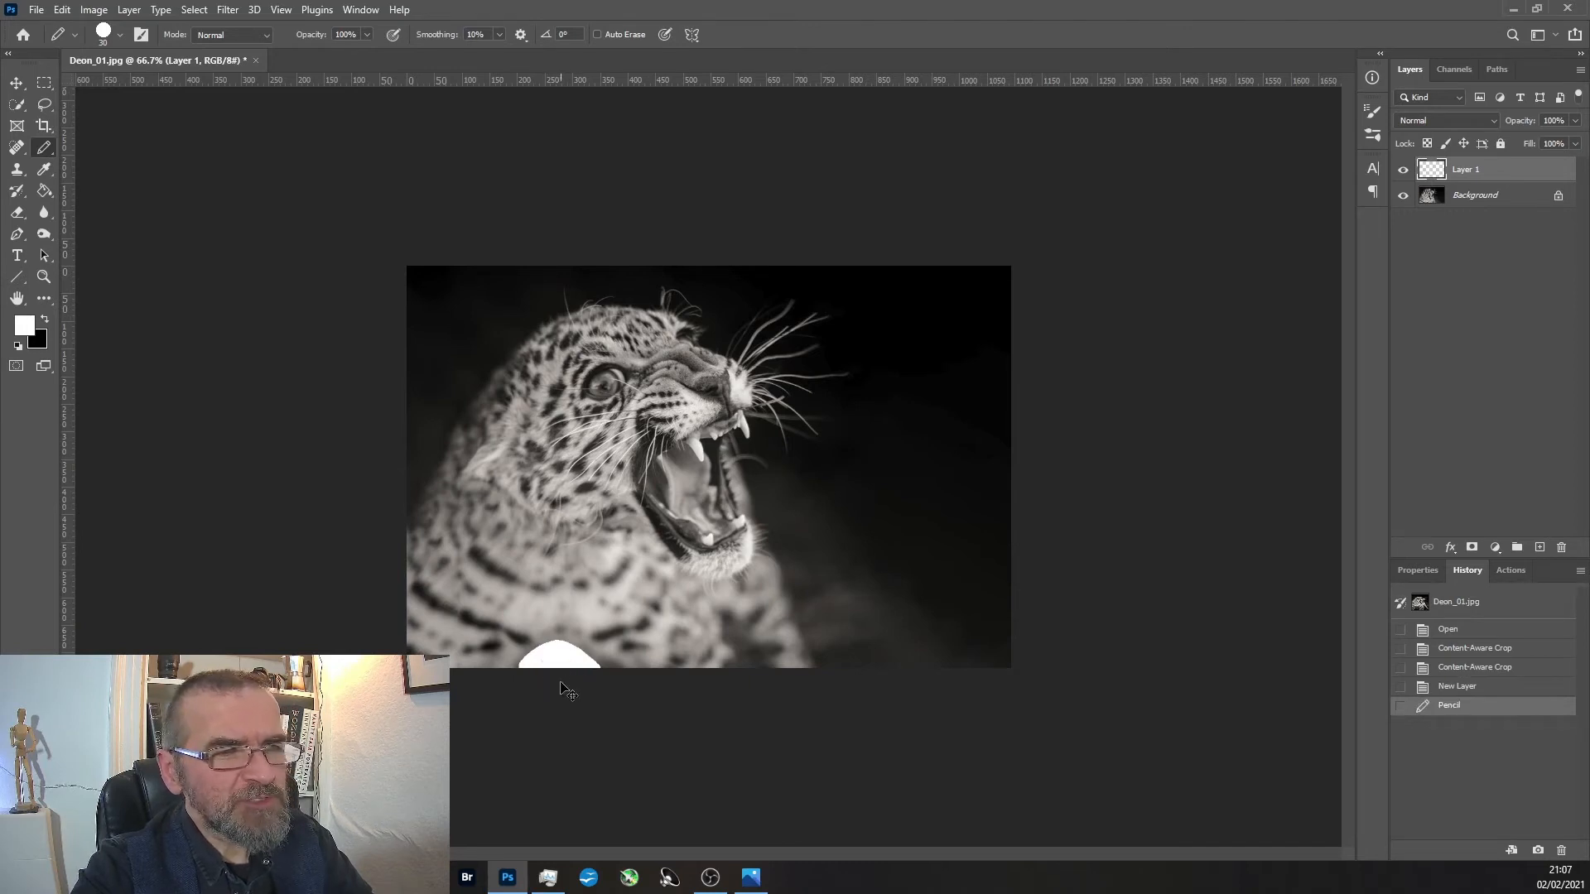
key("ctrl+z")
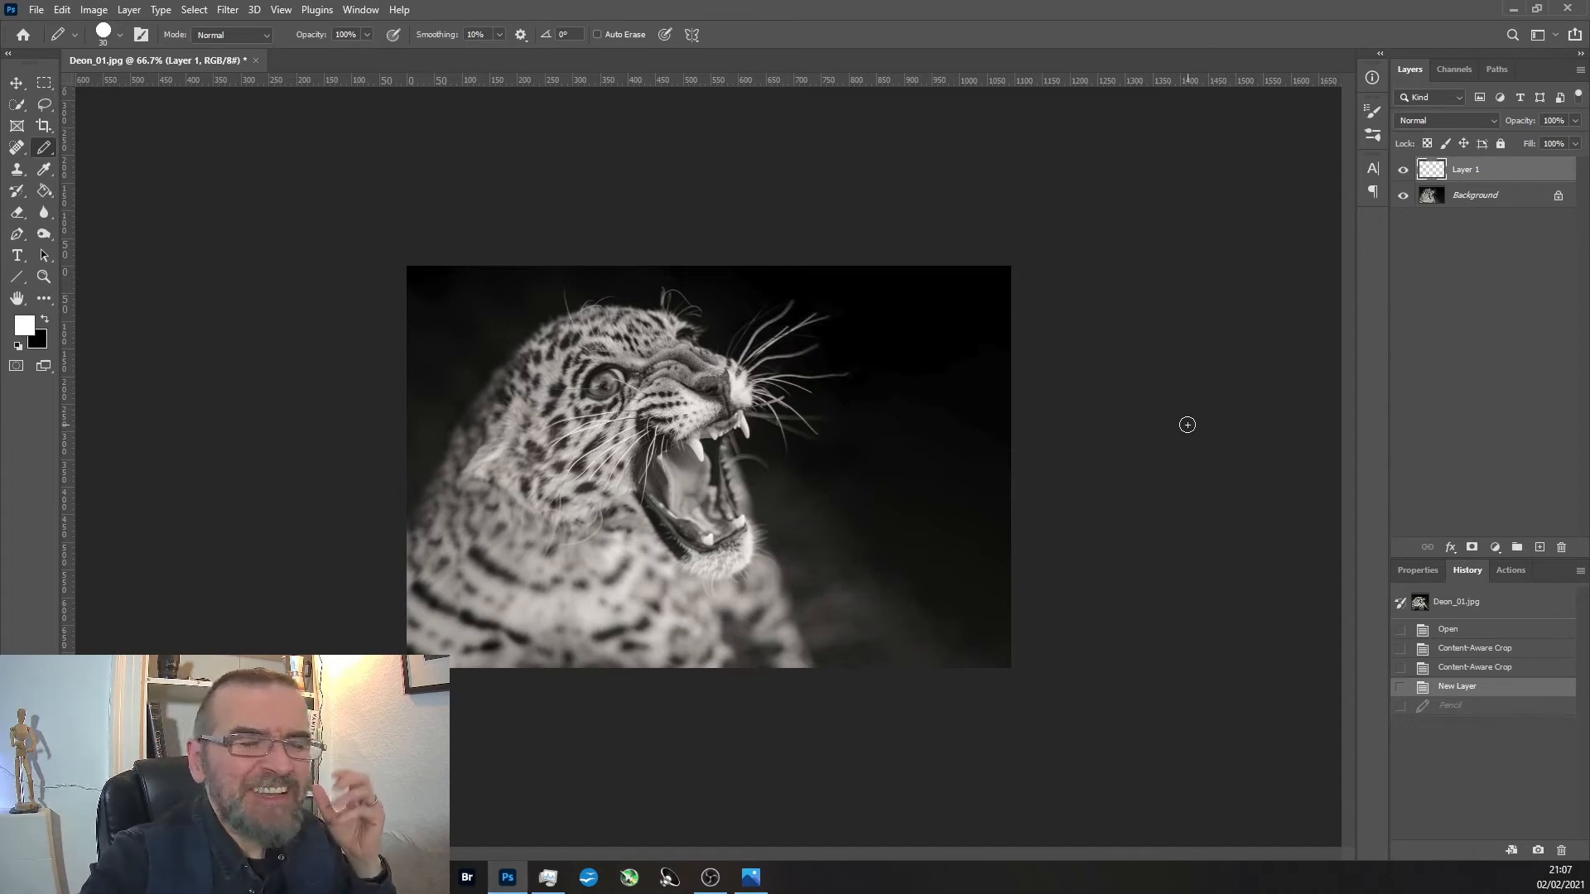
Circle the leopard's head in white with the Pencil tool and undo the circle.
left_click_drag(583, 264, 496, 559)
mouse_move(611, 624)
left_mouse_down()
mouse_move(623, 243)
mouse_move(447, 291)
left_mouse_up()
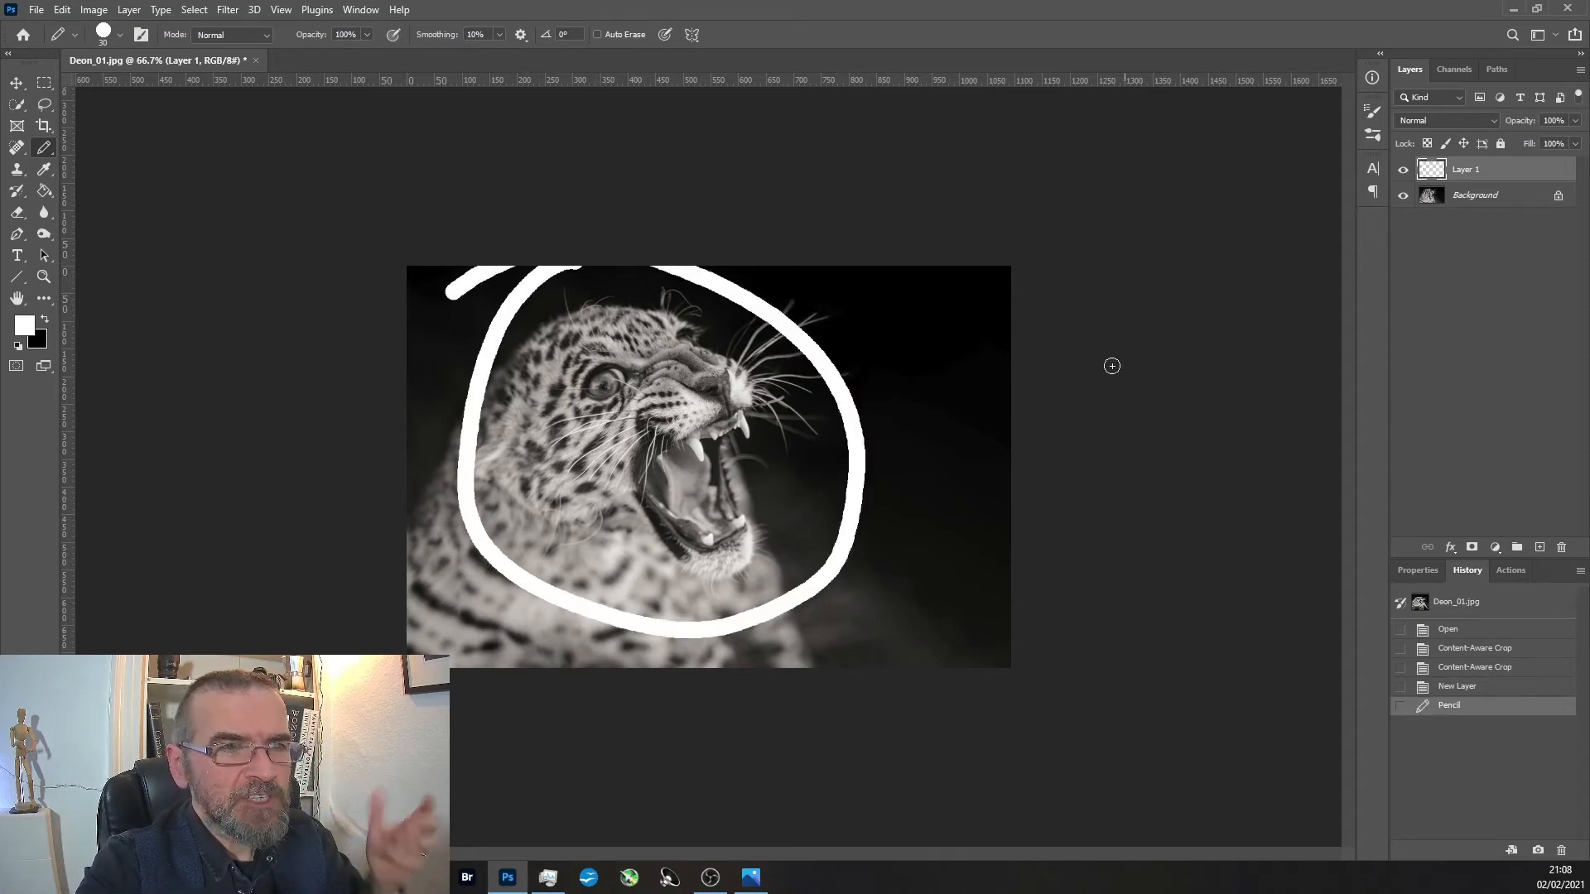
key("ctrl+z")
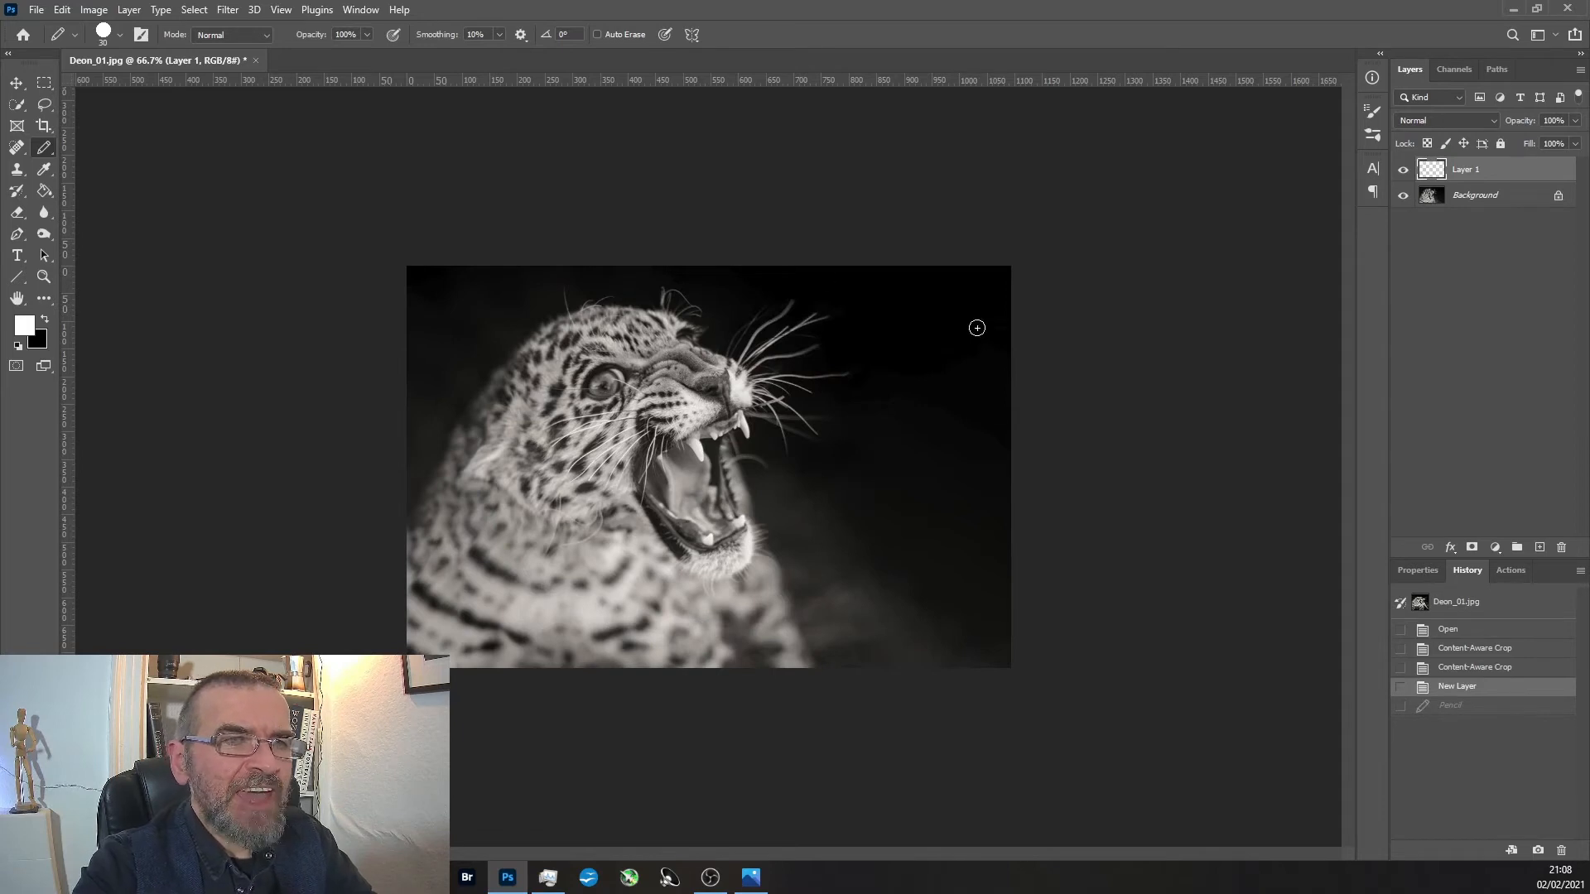
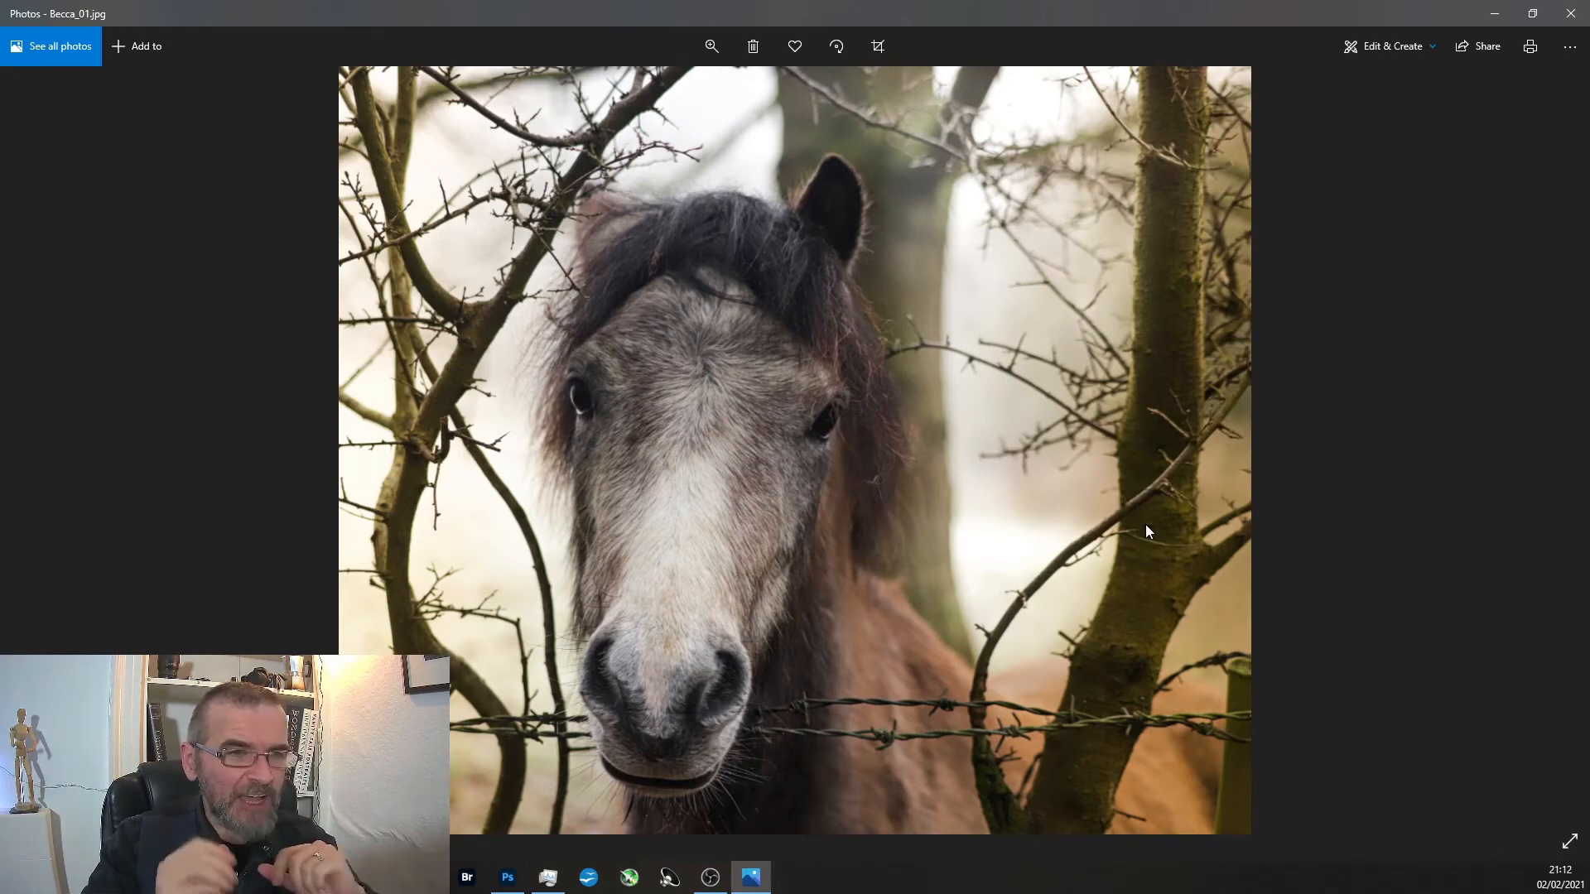
Show the photo of the child behind the bench and examine the eyes, hat and bench texture up close.
key("Right")
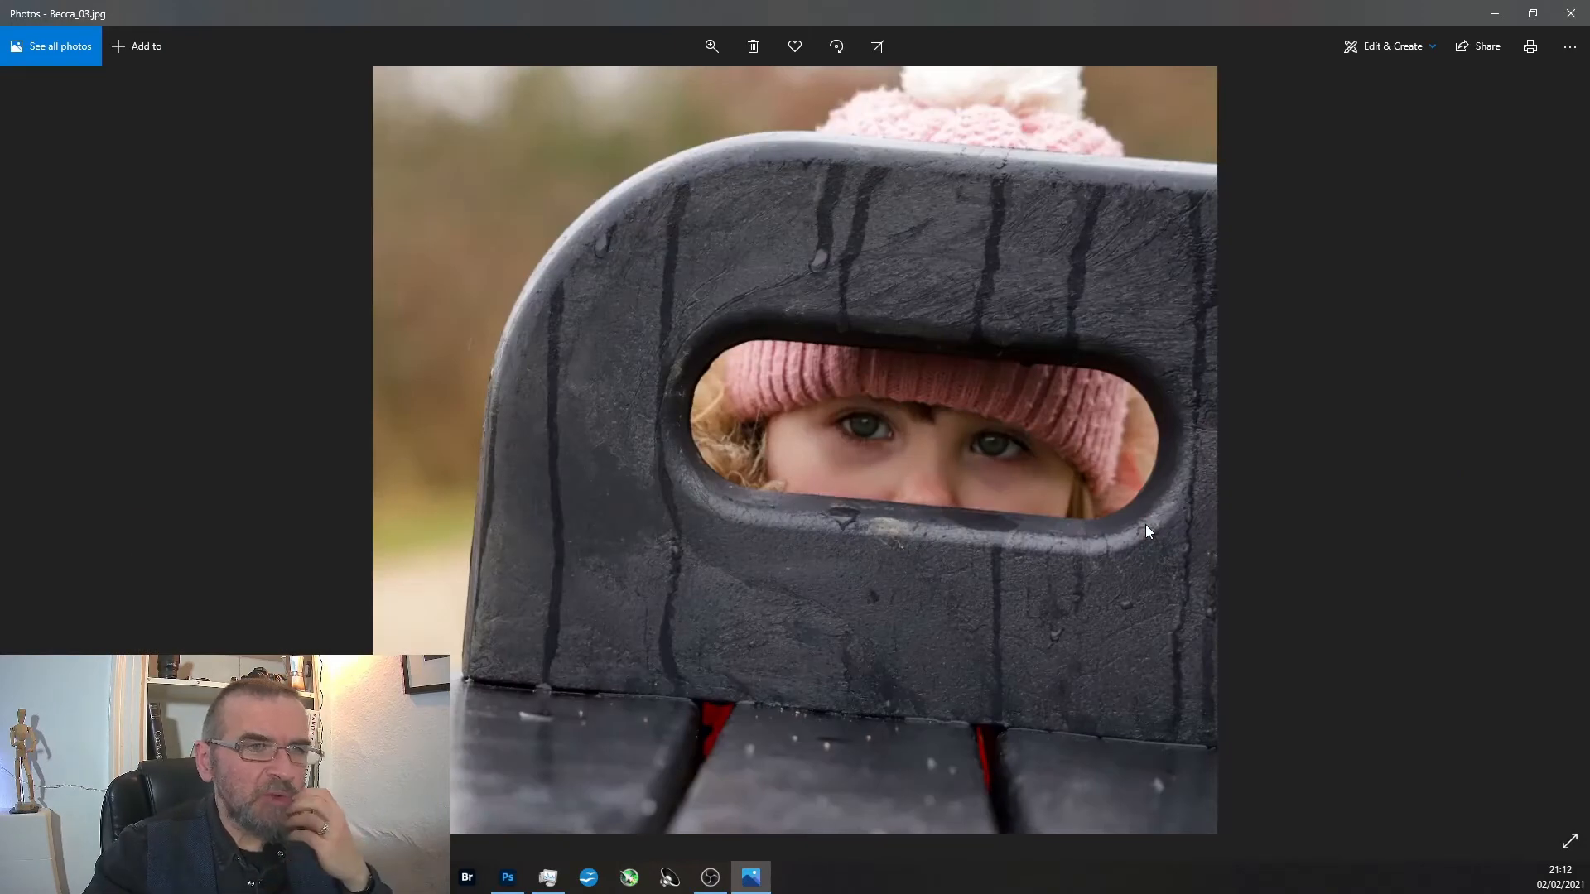
scroll(808, 383, "up", 5)
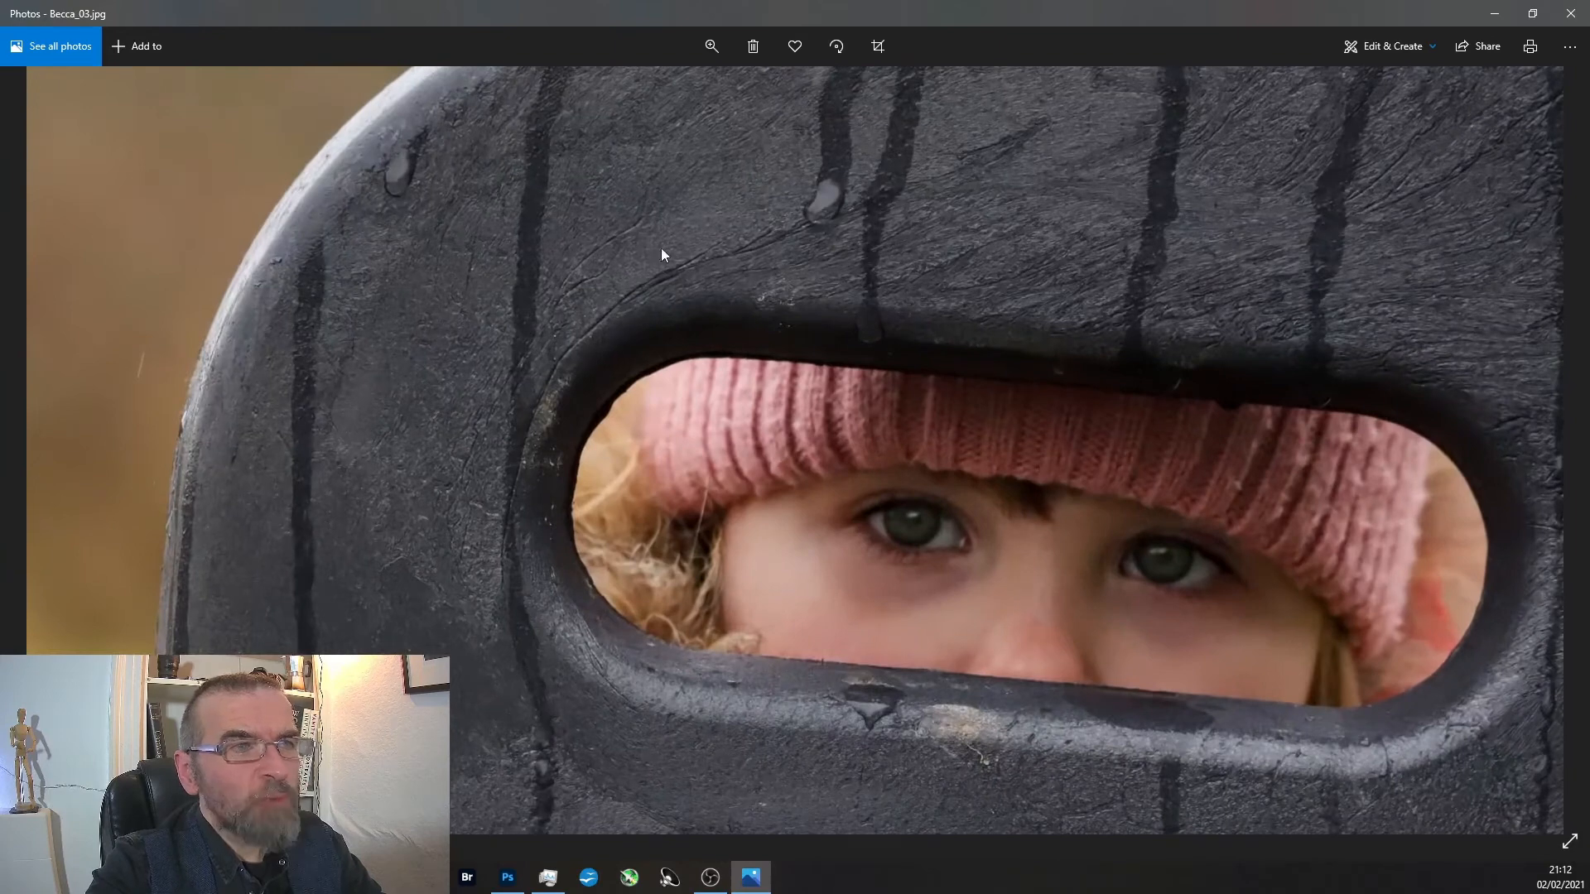
scroll(728, 209, "up", 1)
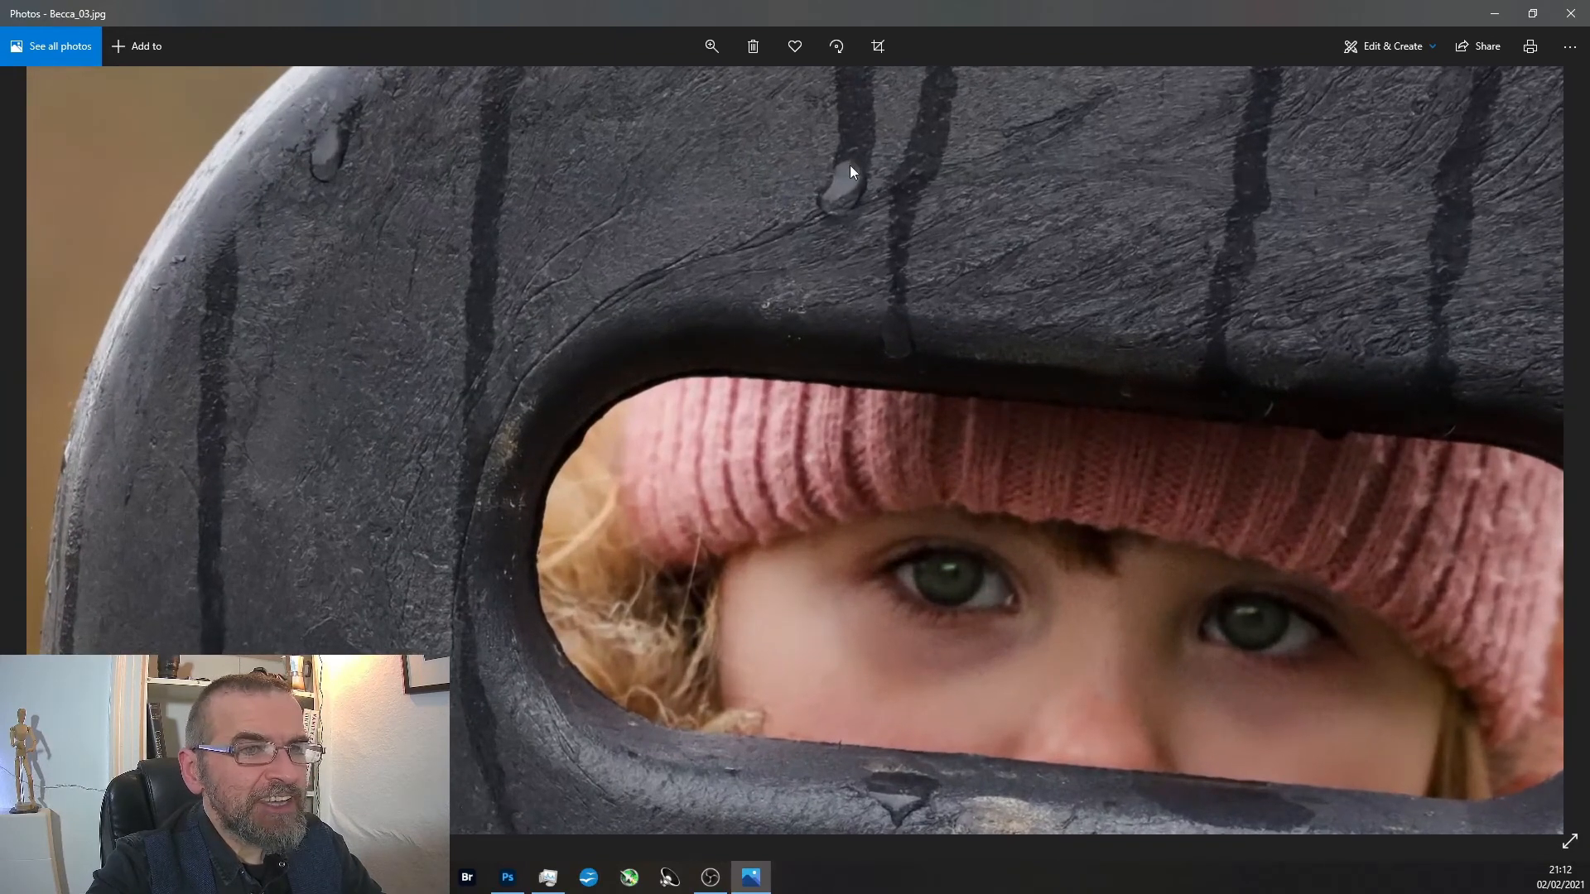
scroll(969, 598, "up", 2)
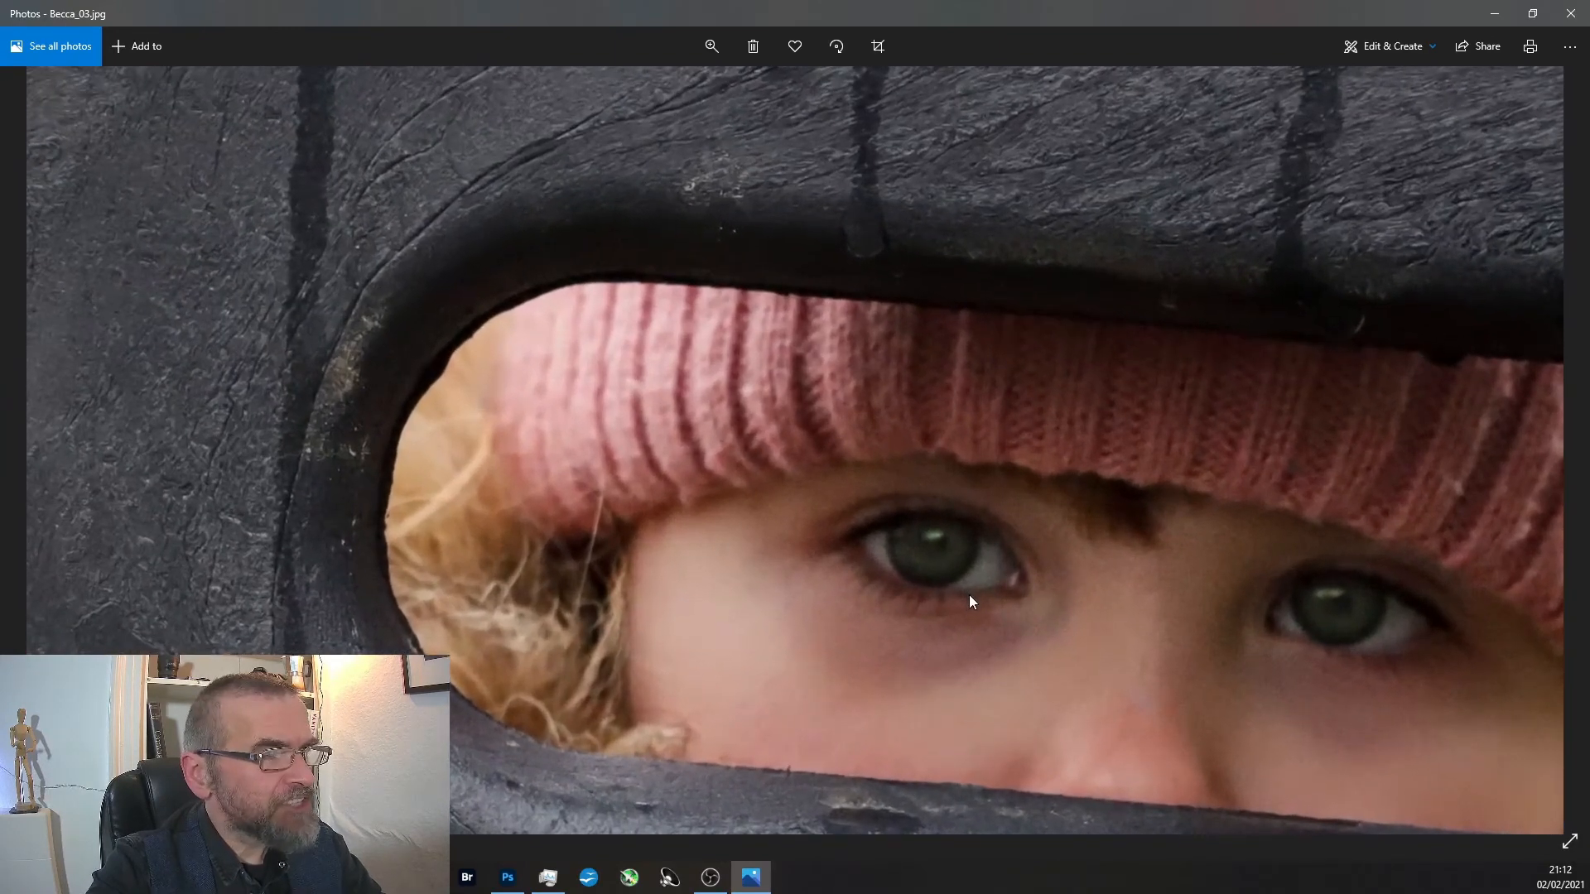
scroll(969, 595, "down", 2)
scroll(966, 588, "down", 3)
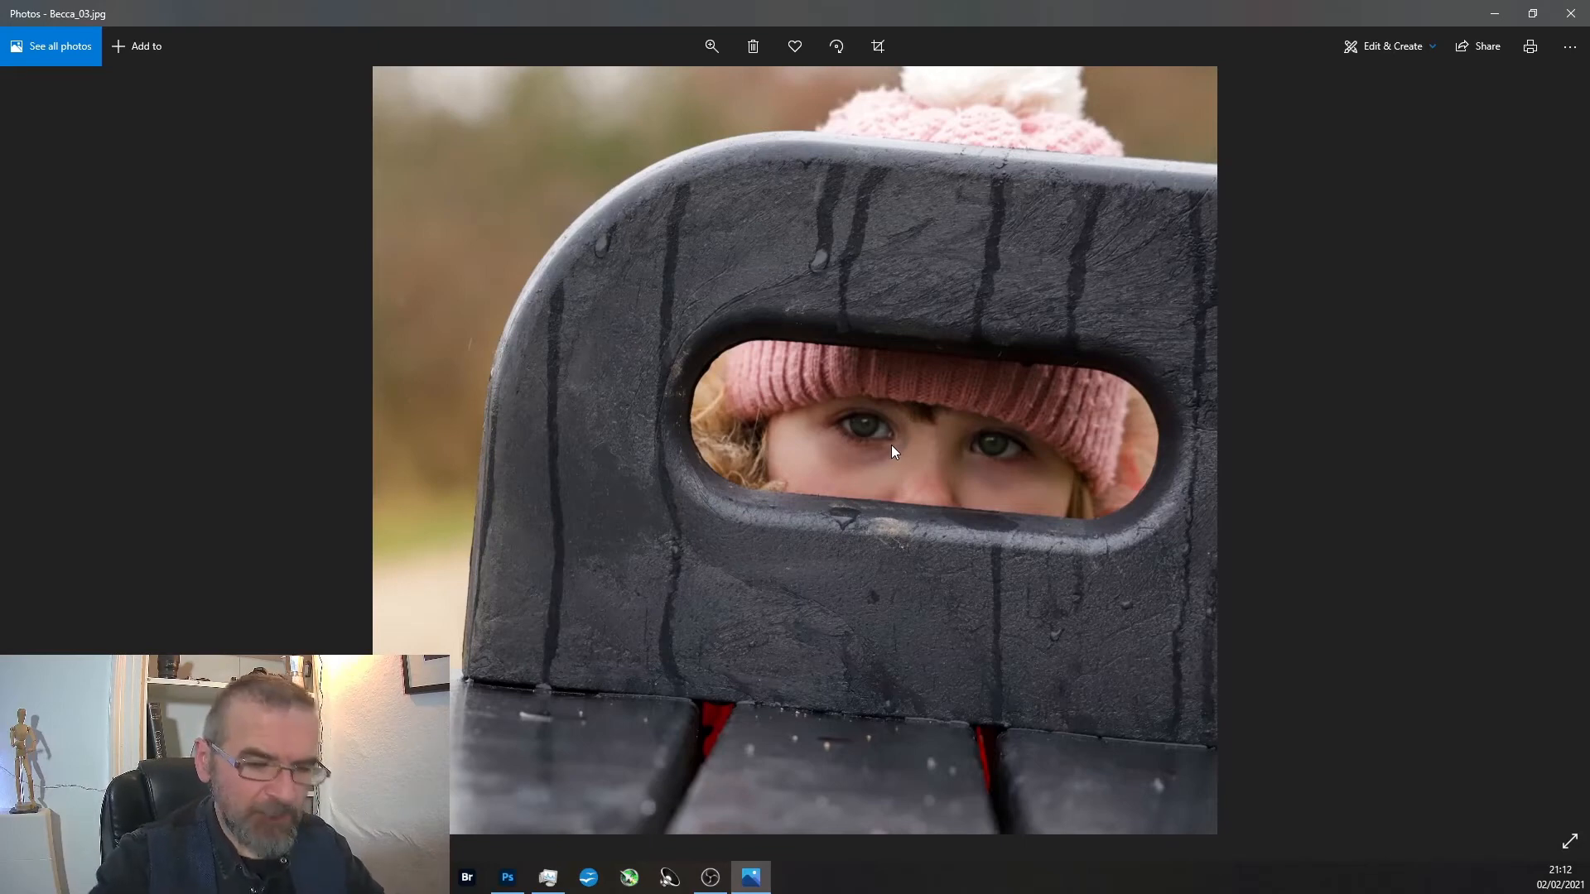
Return to the horse portrait and examine the muzzle and barbed wire up close.
key("Left")
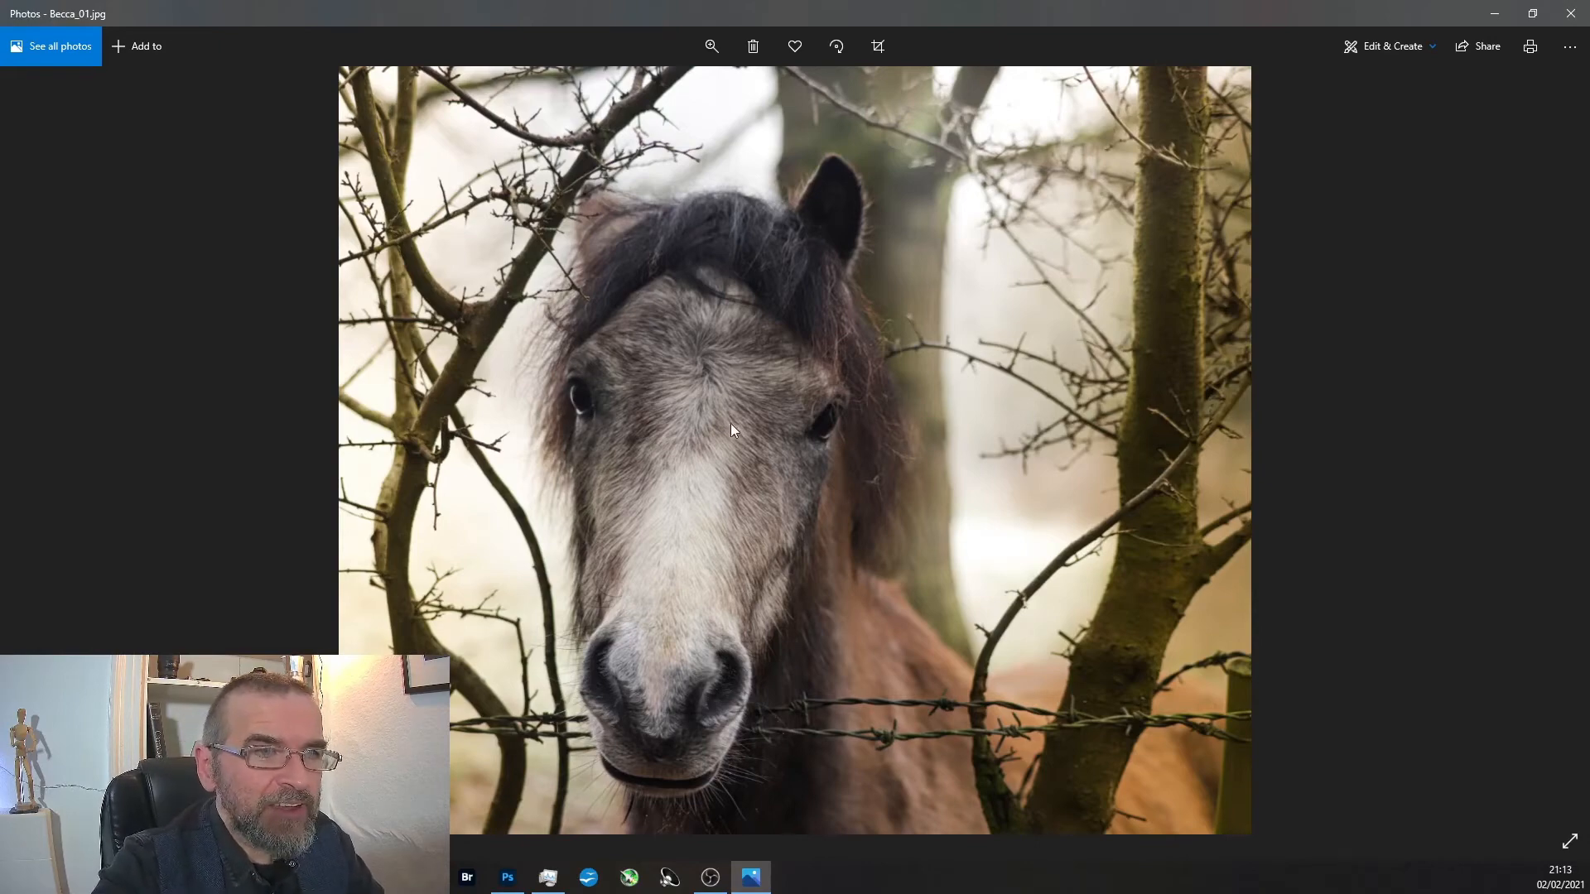
scroll(648, 652, "up", 5)
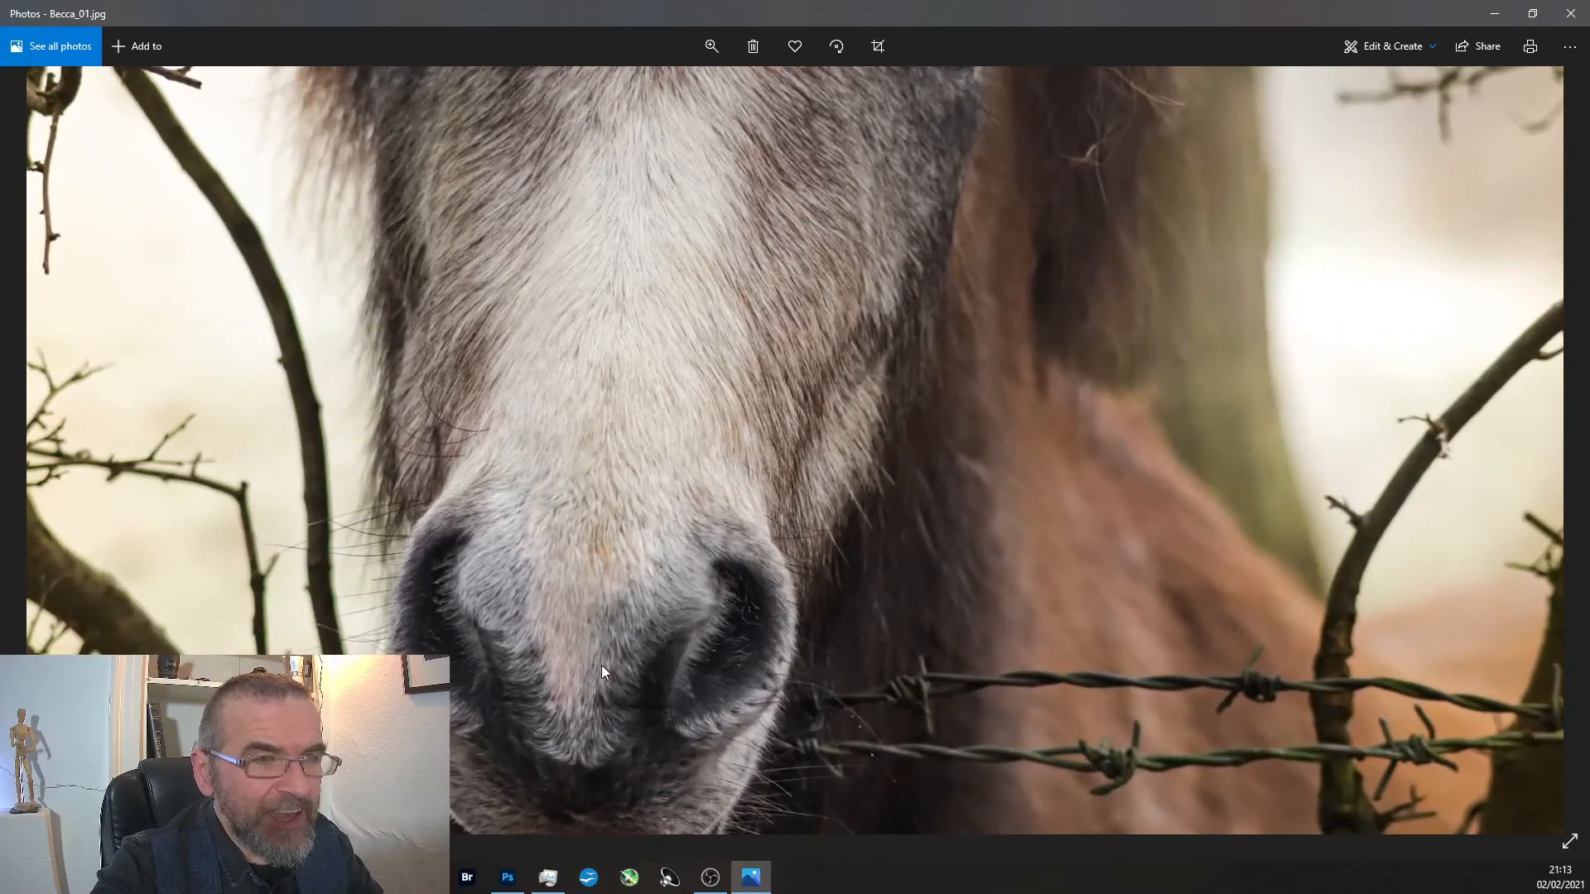
scroll(601, 664, "down", 5)
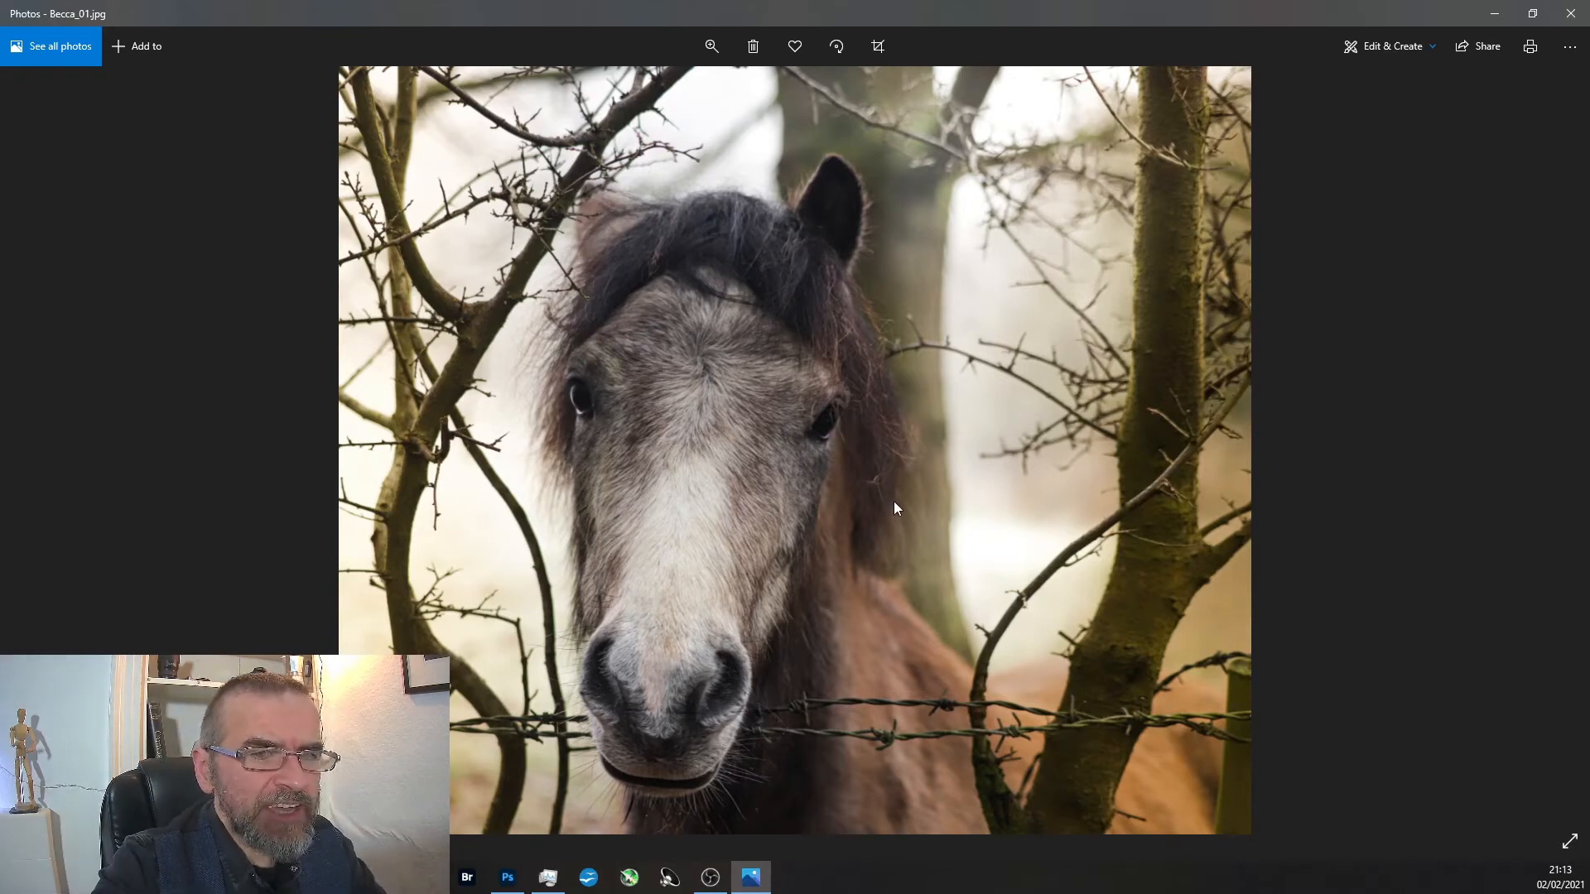
Open the horse photo in Adobe Photoshop 2021.
right_click(871, 409)
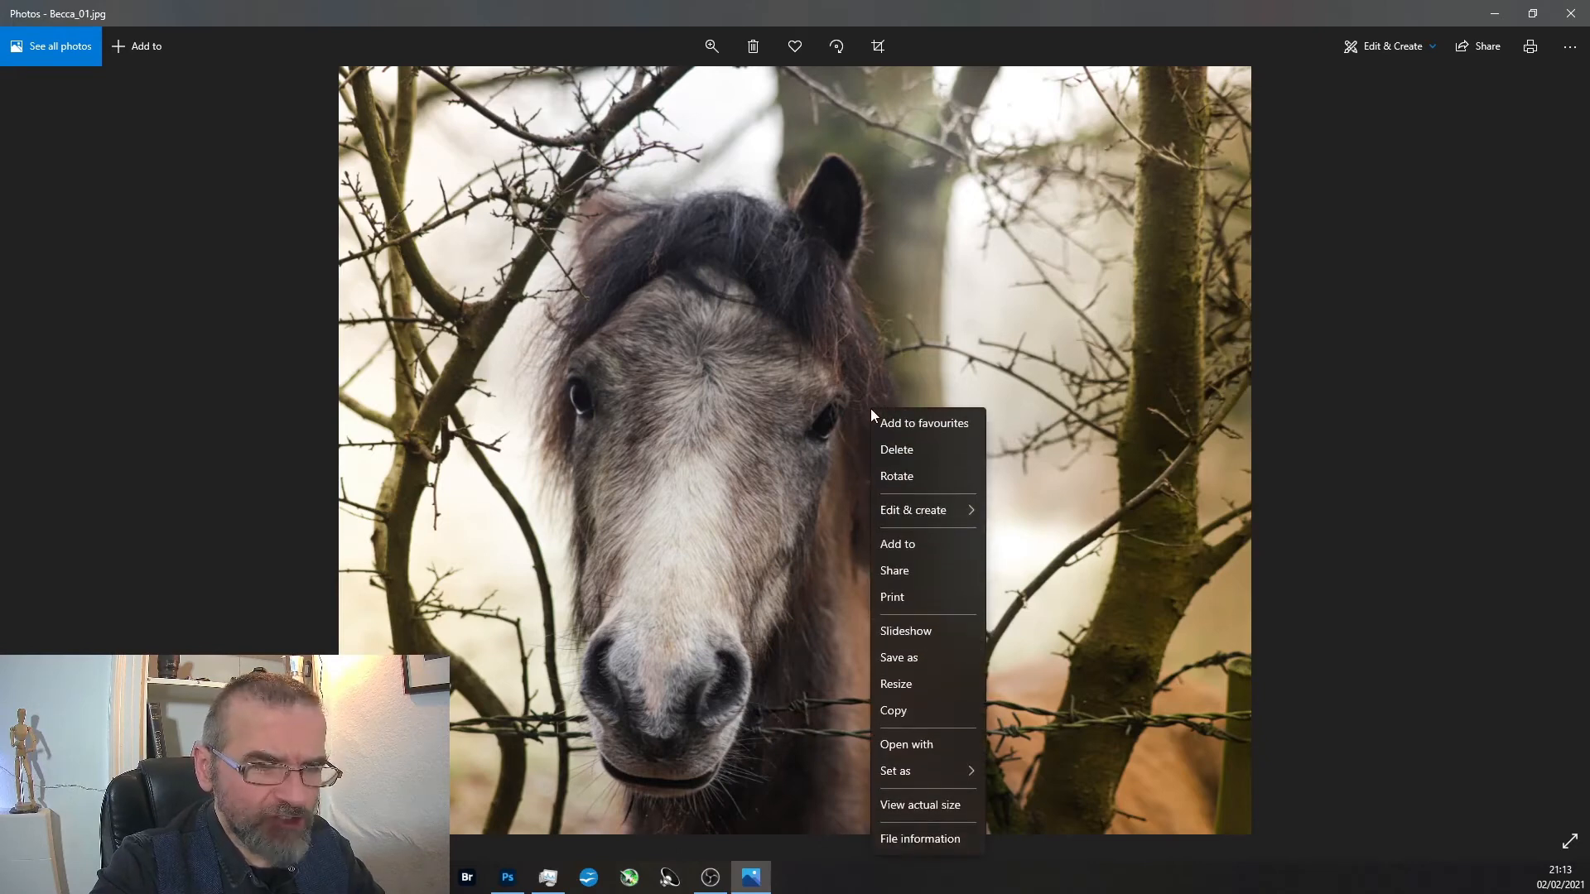
left_click(907, 746)
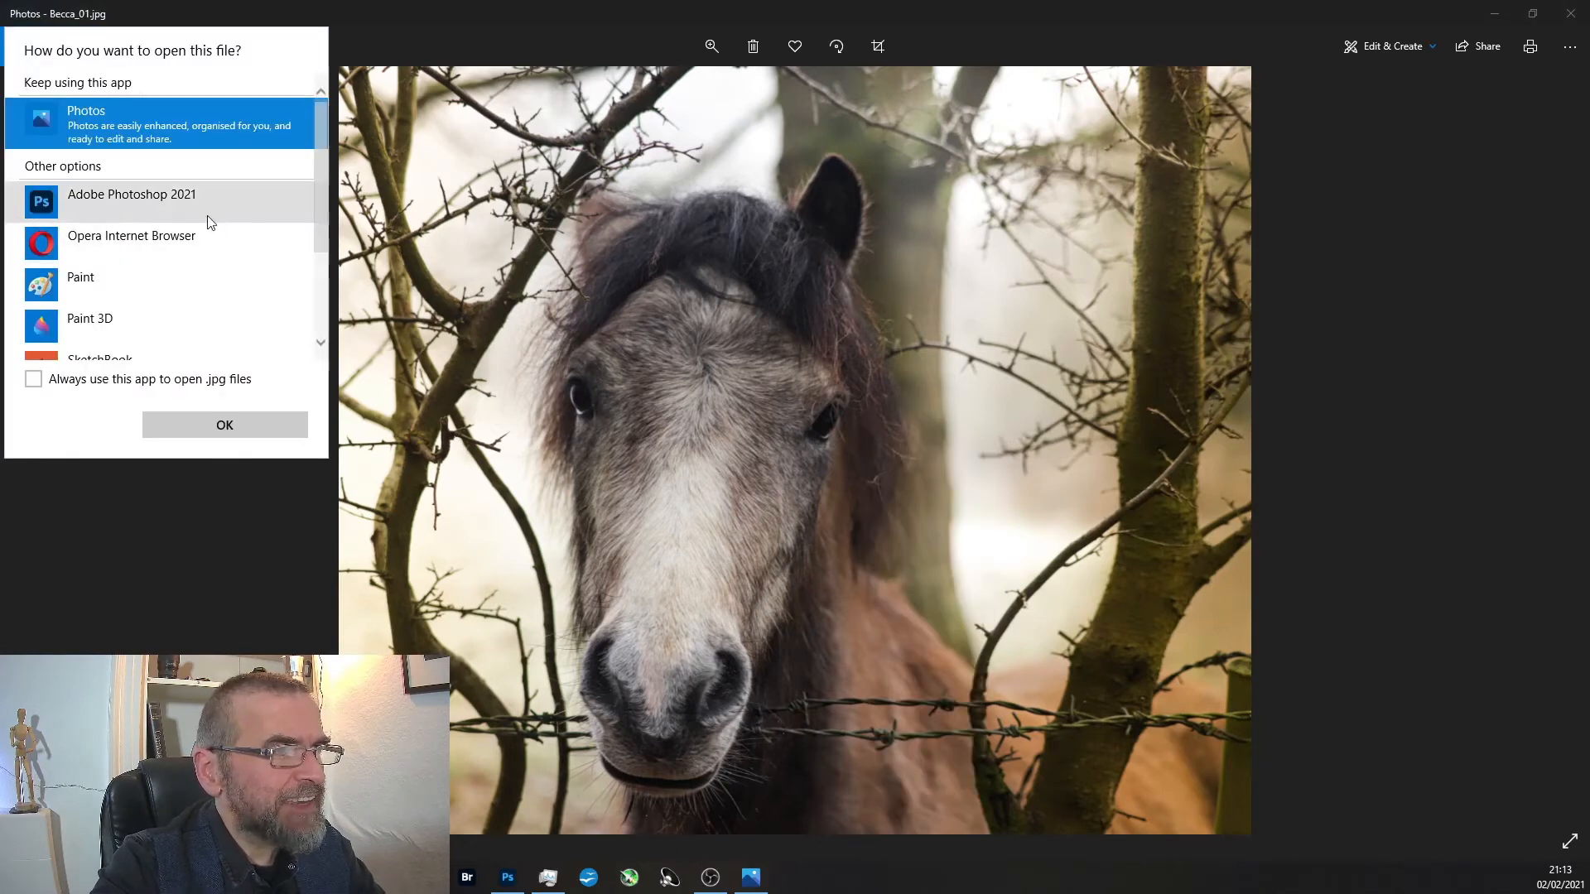
left_click(207, 217)
left_click(224, 425)
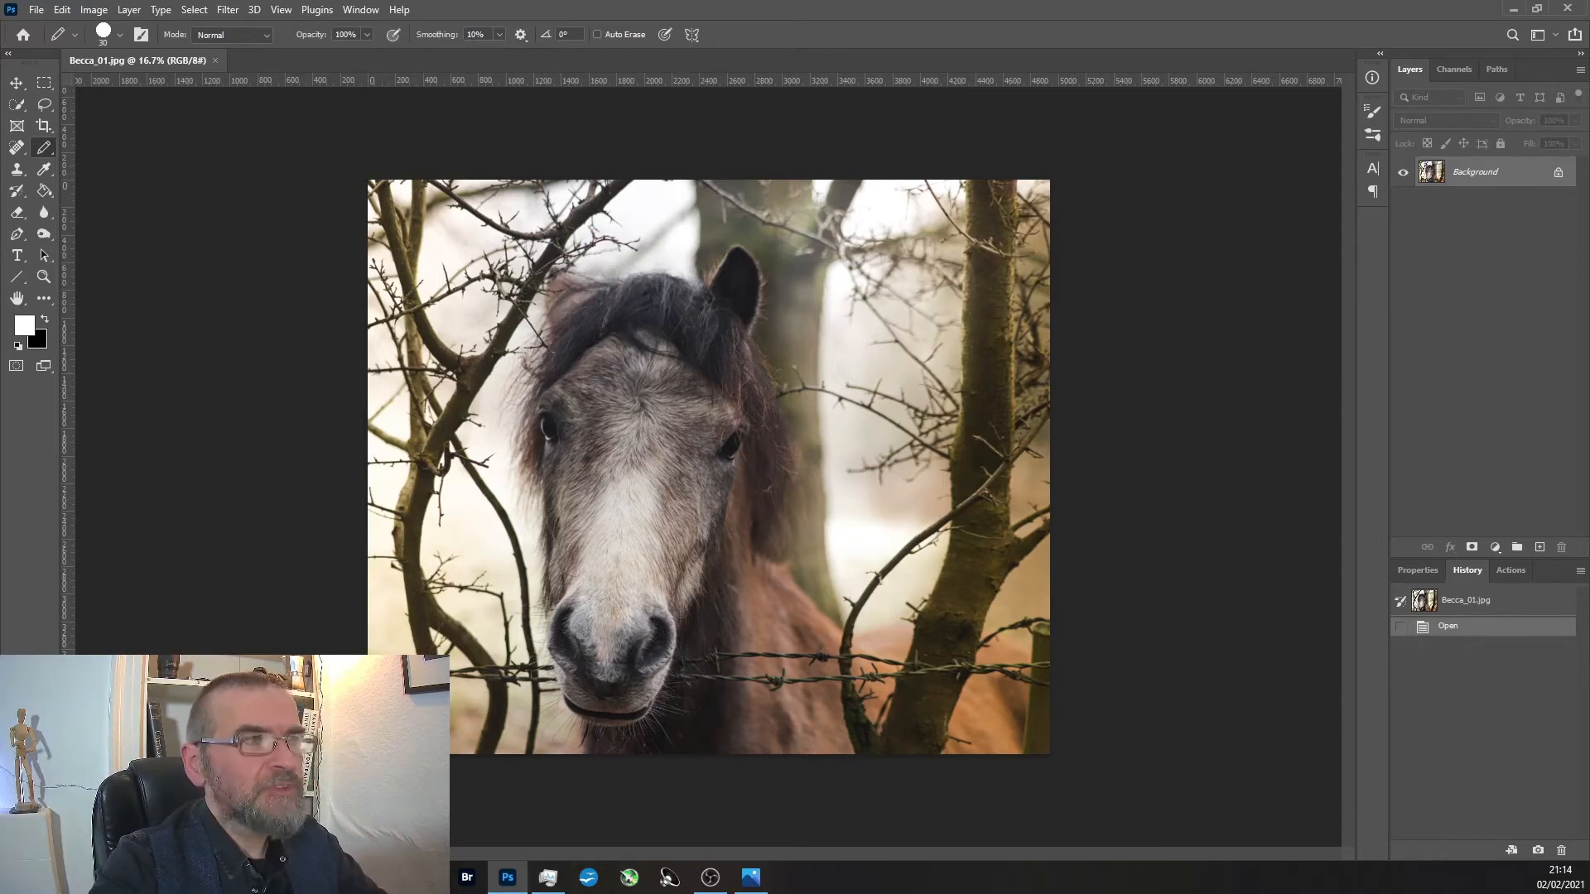
Try a content-aware crop that extends the horse photo below the muzzle, and revert to the opened image.
left_click(43, 125)
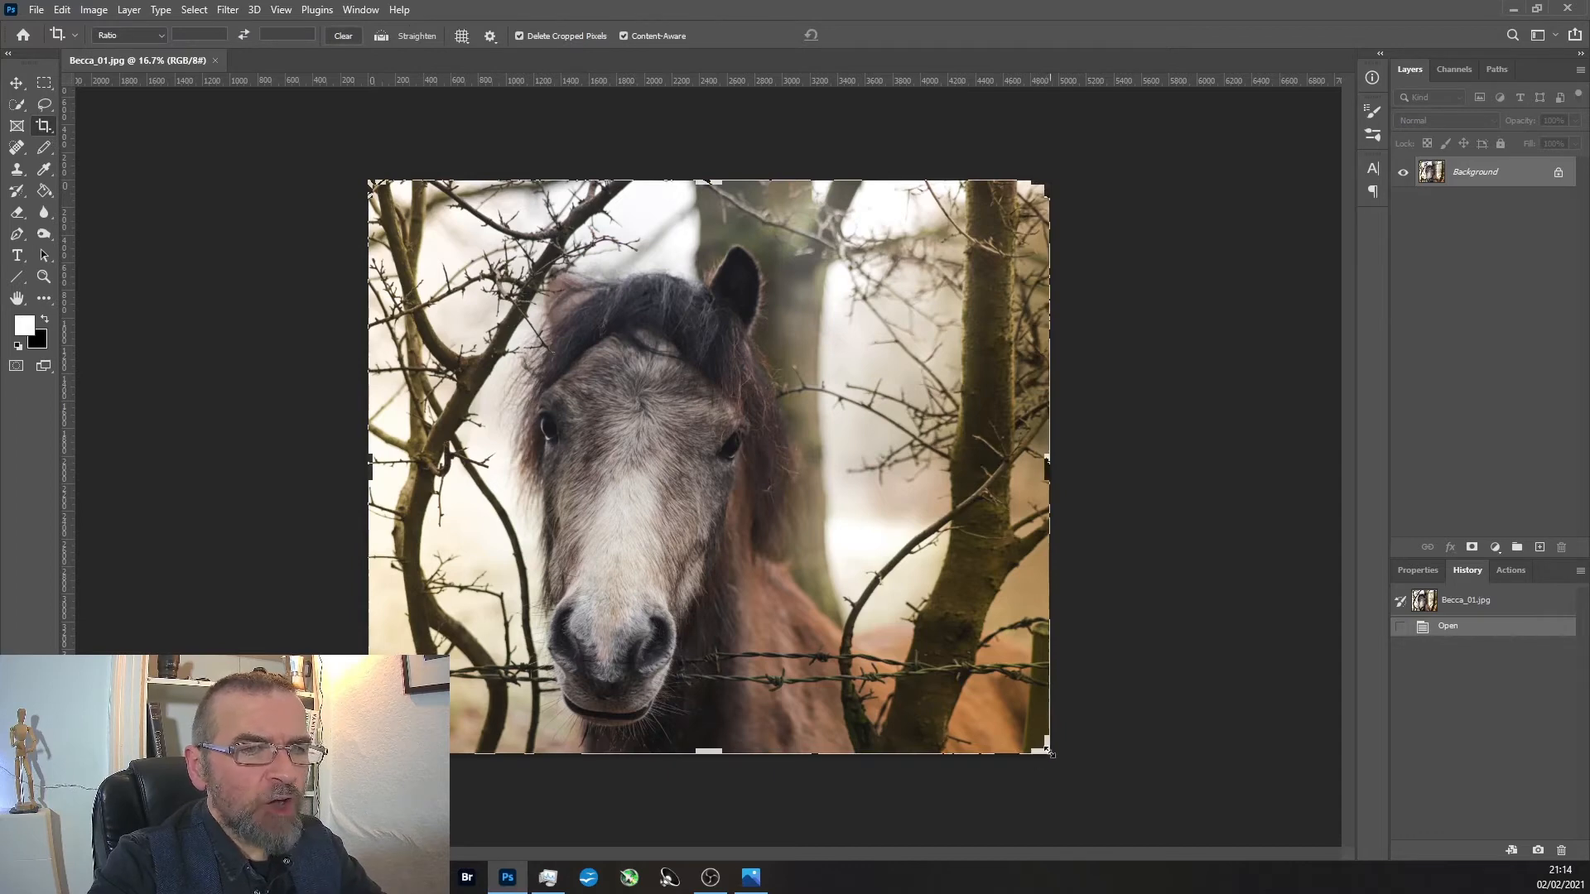
left_click_drag(1046, 755, 1041, 847)
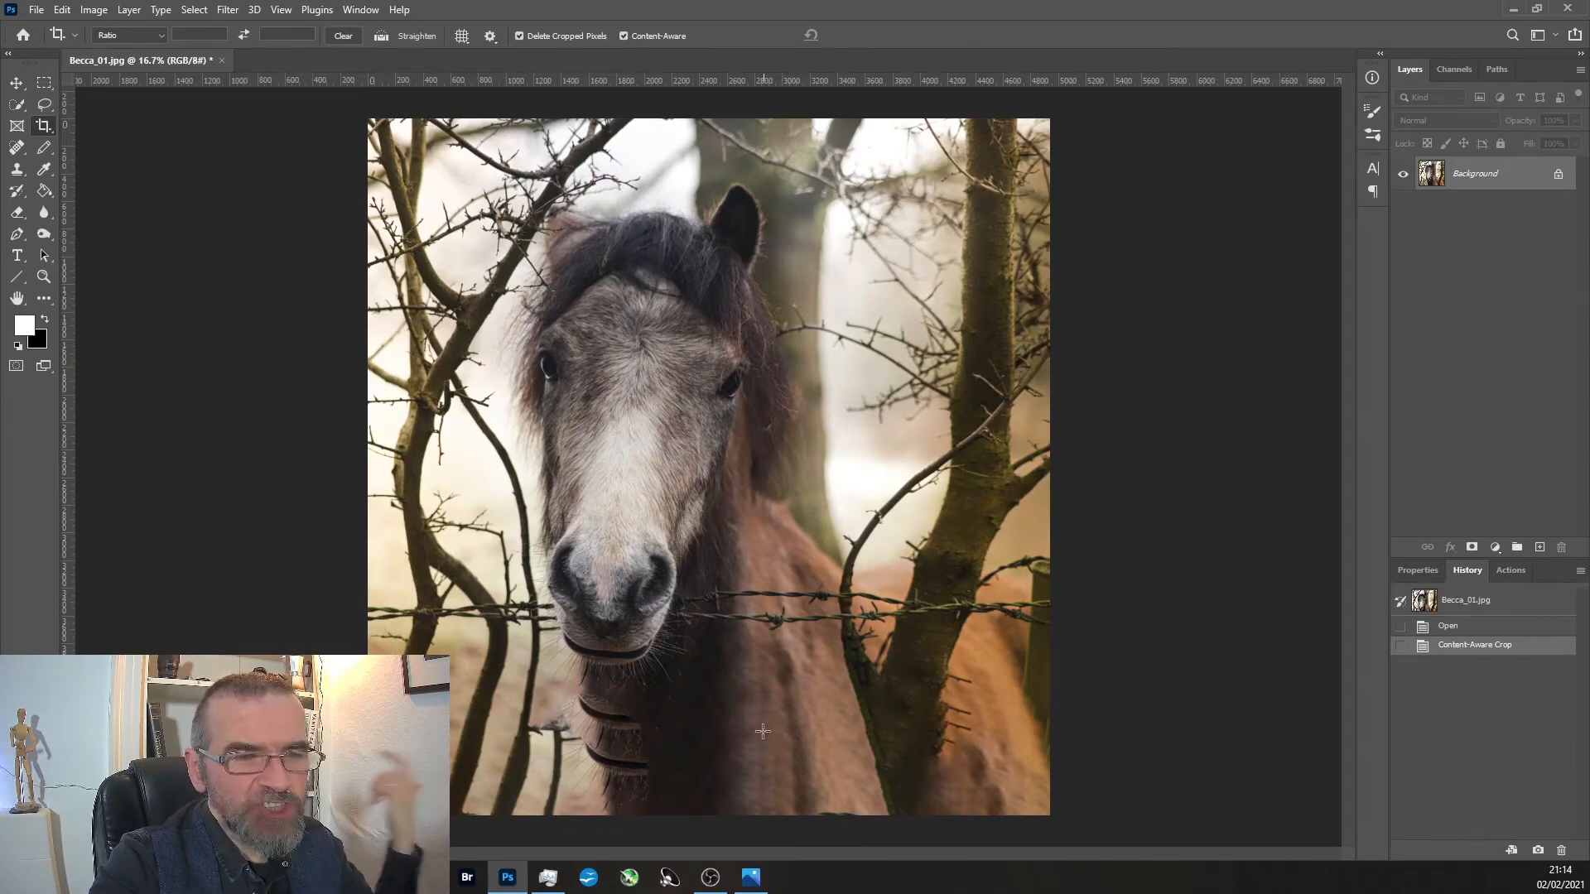
left_click(1455, 626)
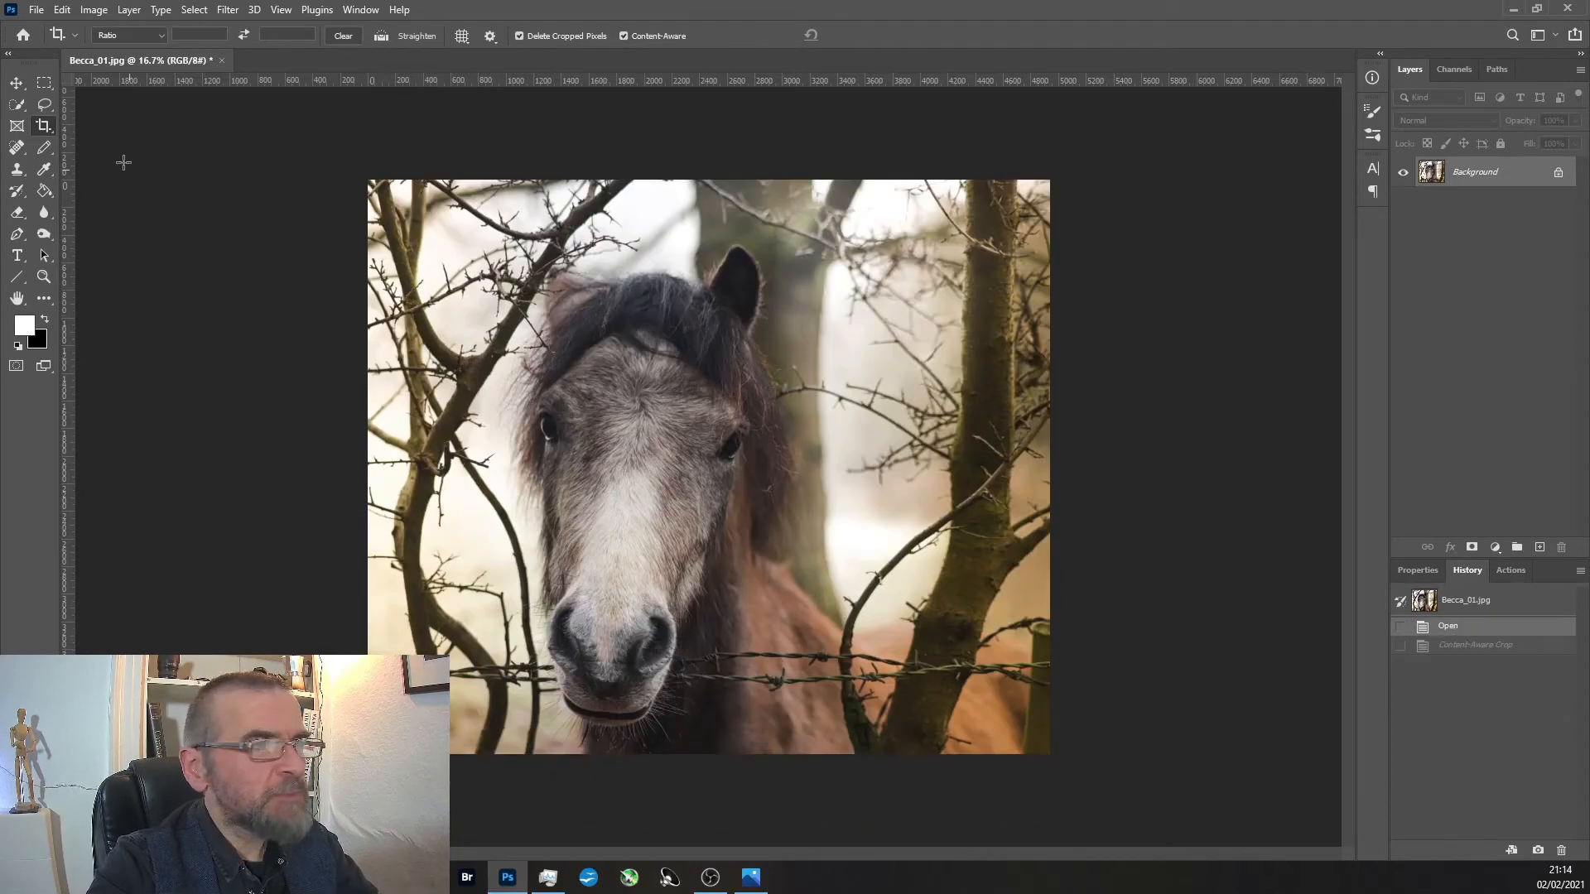
Try a content-aware landscape crop, trimming above the horse and extending both sides and below, mostly beyond the thick tree, and undo it.
left_click_drag(710, 181, 711, 207)
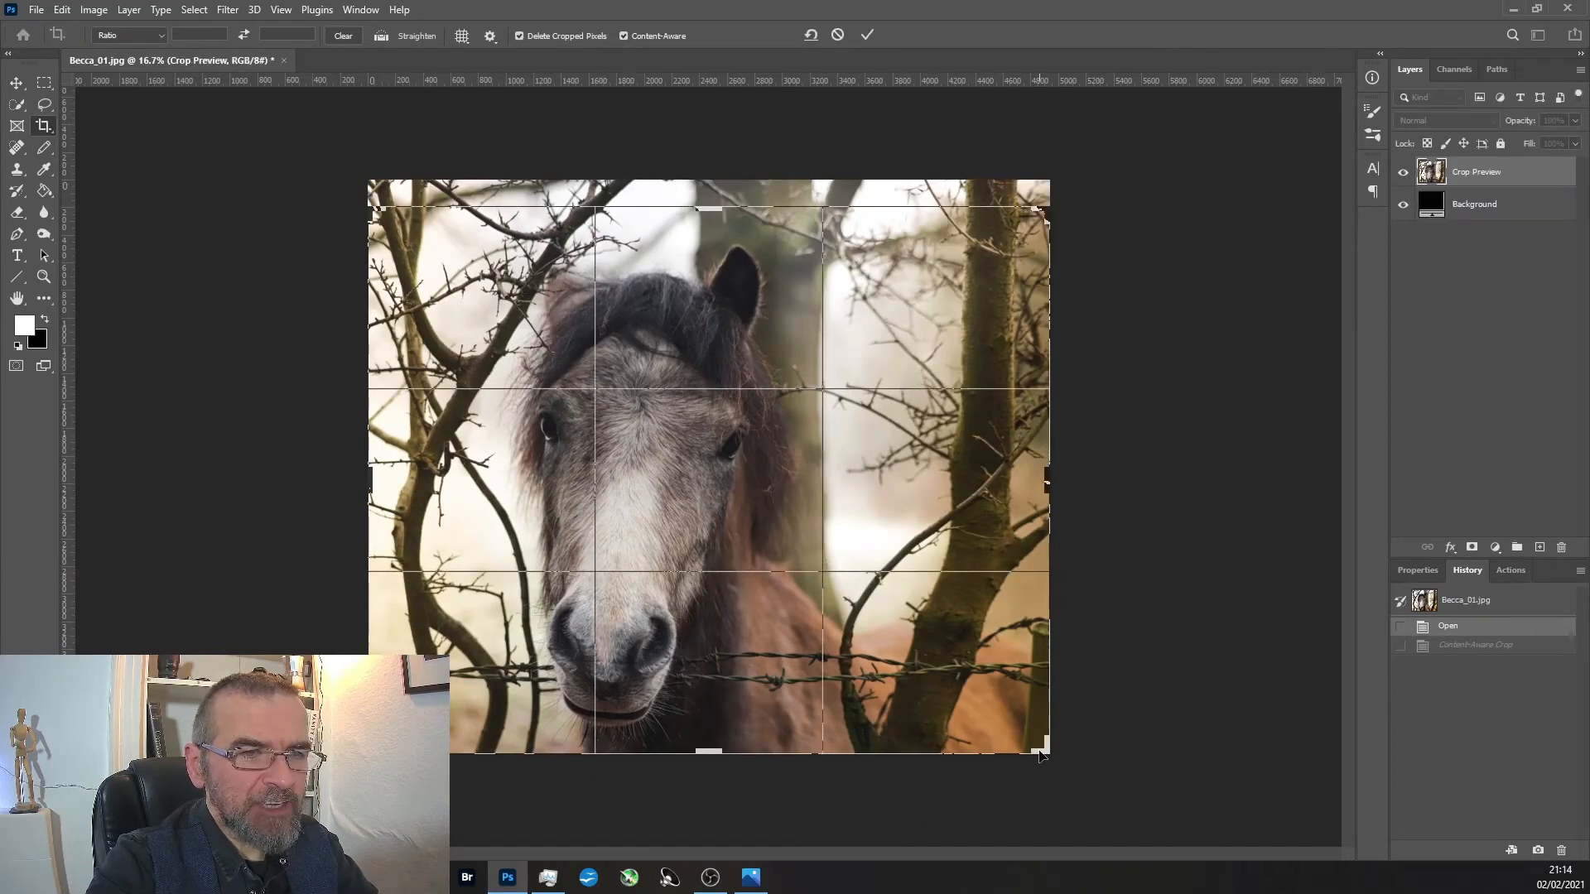
left_click_drag(1043, 755, 1310, 832)
left_click_drag(370, 505, 289, 510)
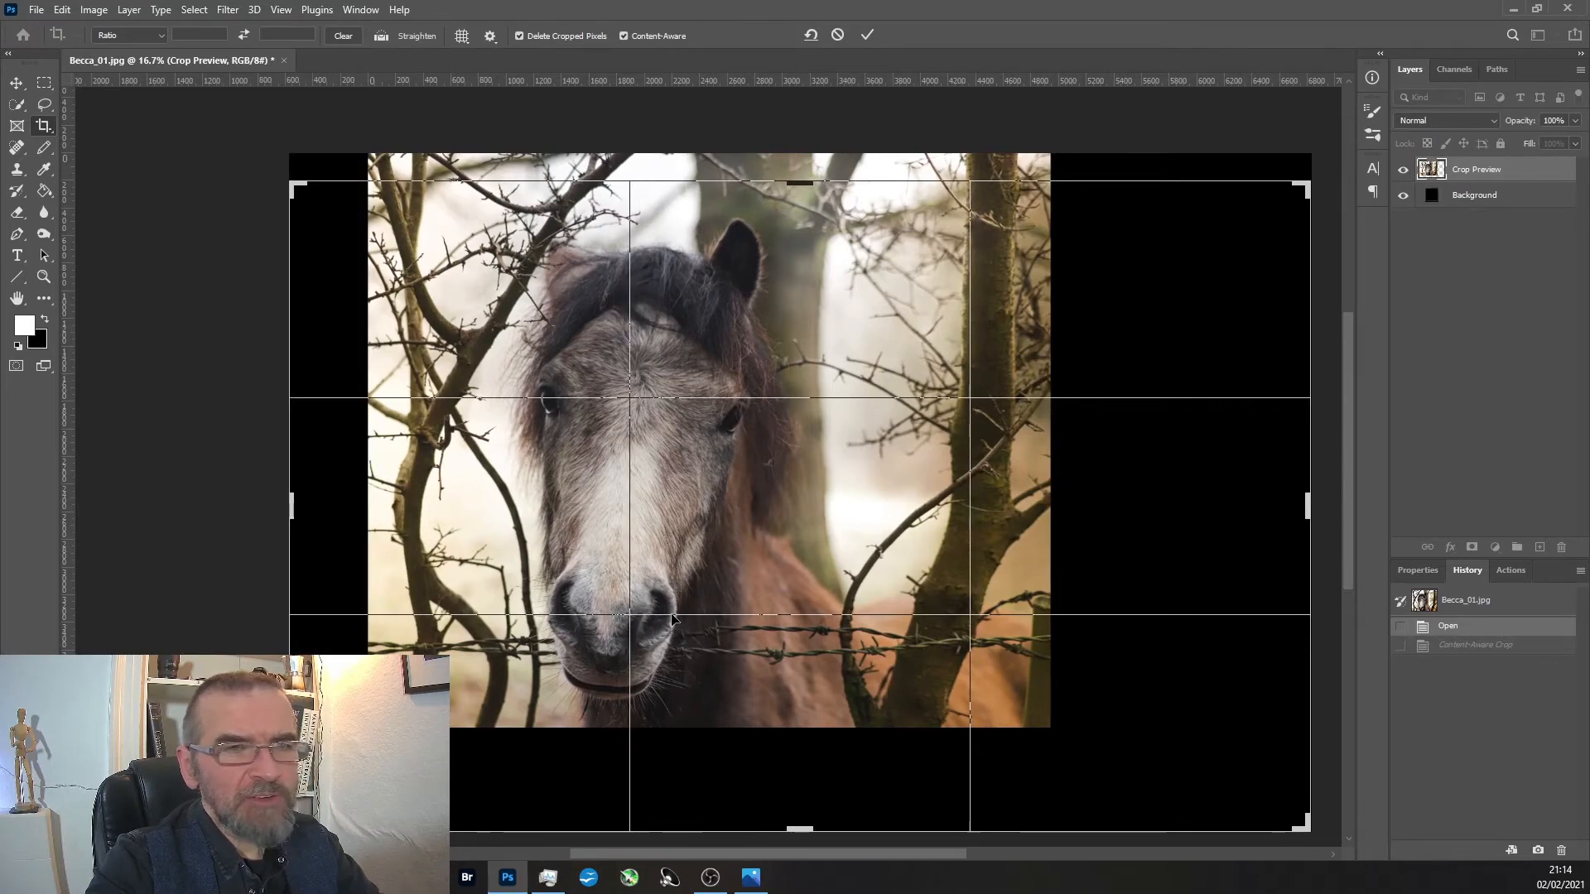
key("Return")
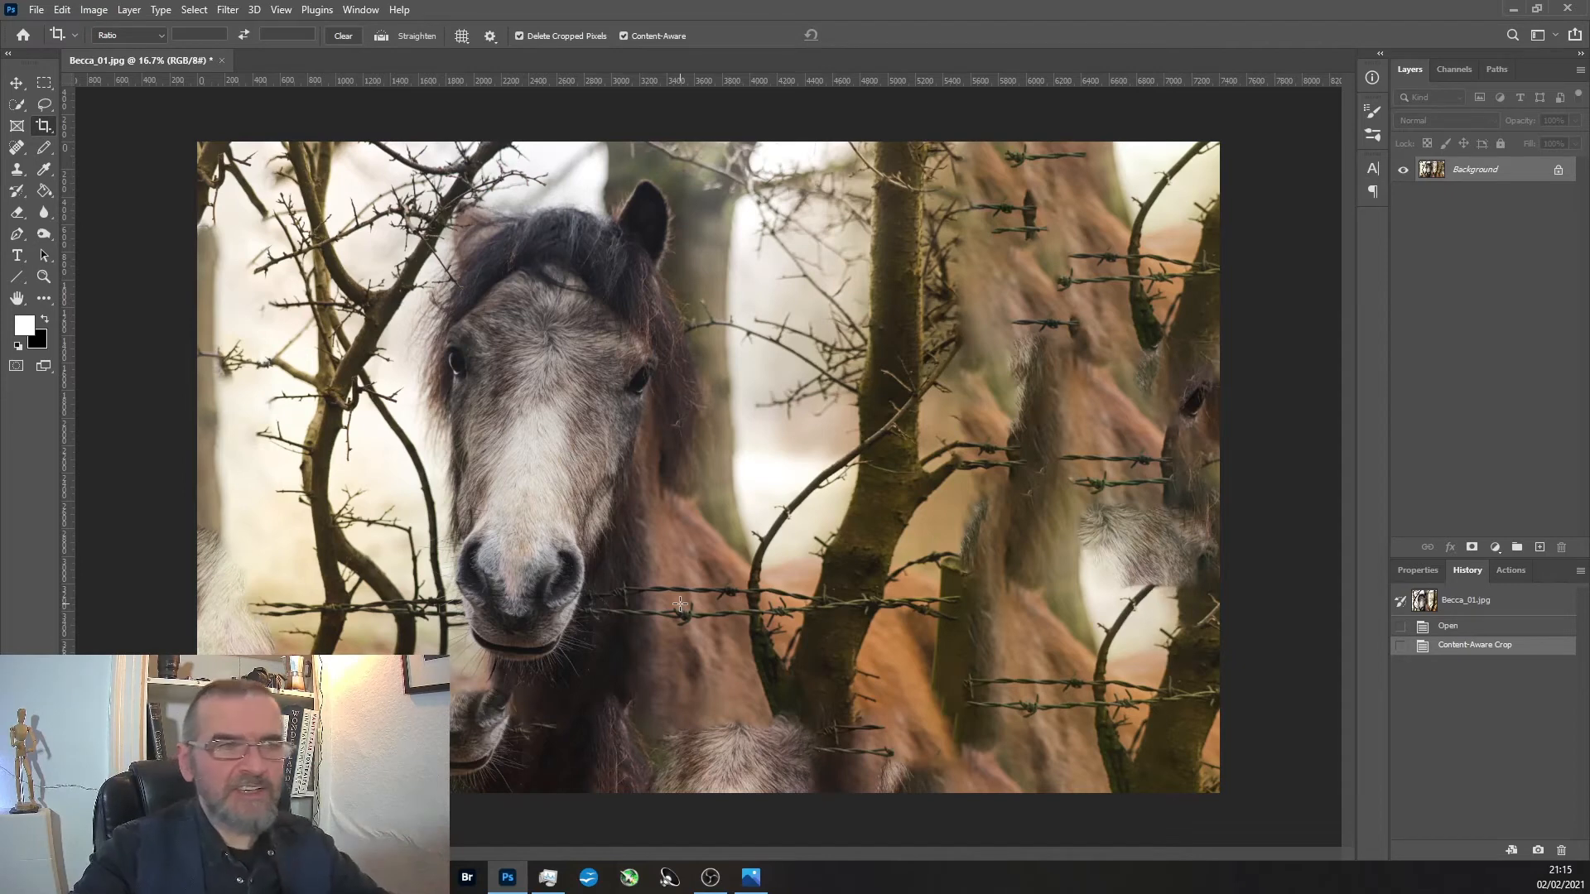
key("ctrl+z")
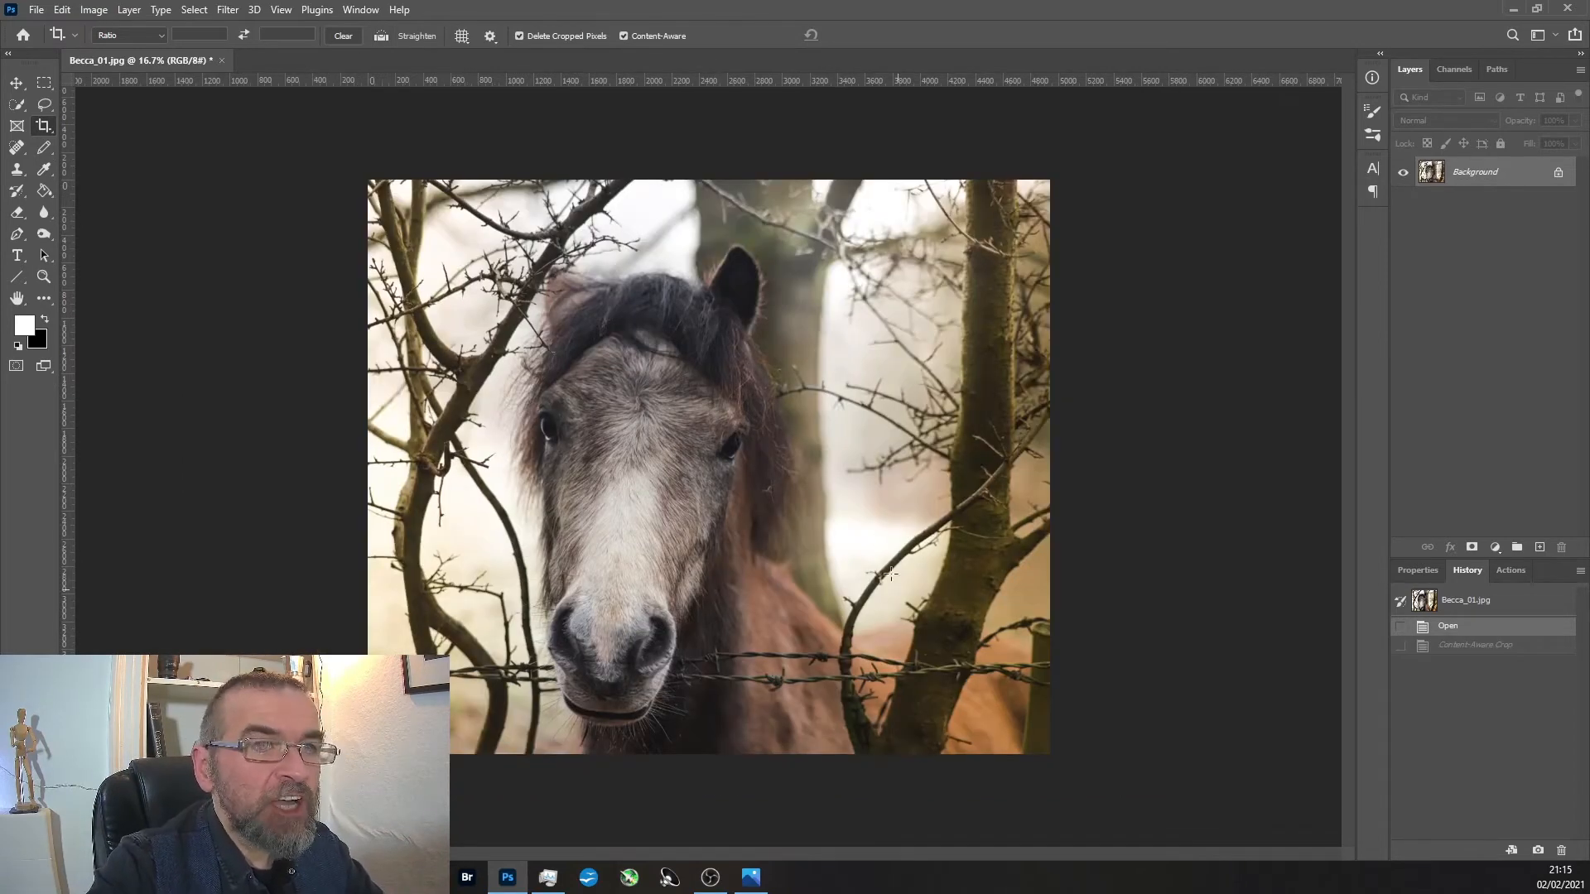
Try a content-aware portrait crop that cuts off the thick tree and extends below the horse's chest, and undo it.
left_click(47, 126)
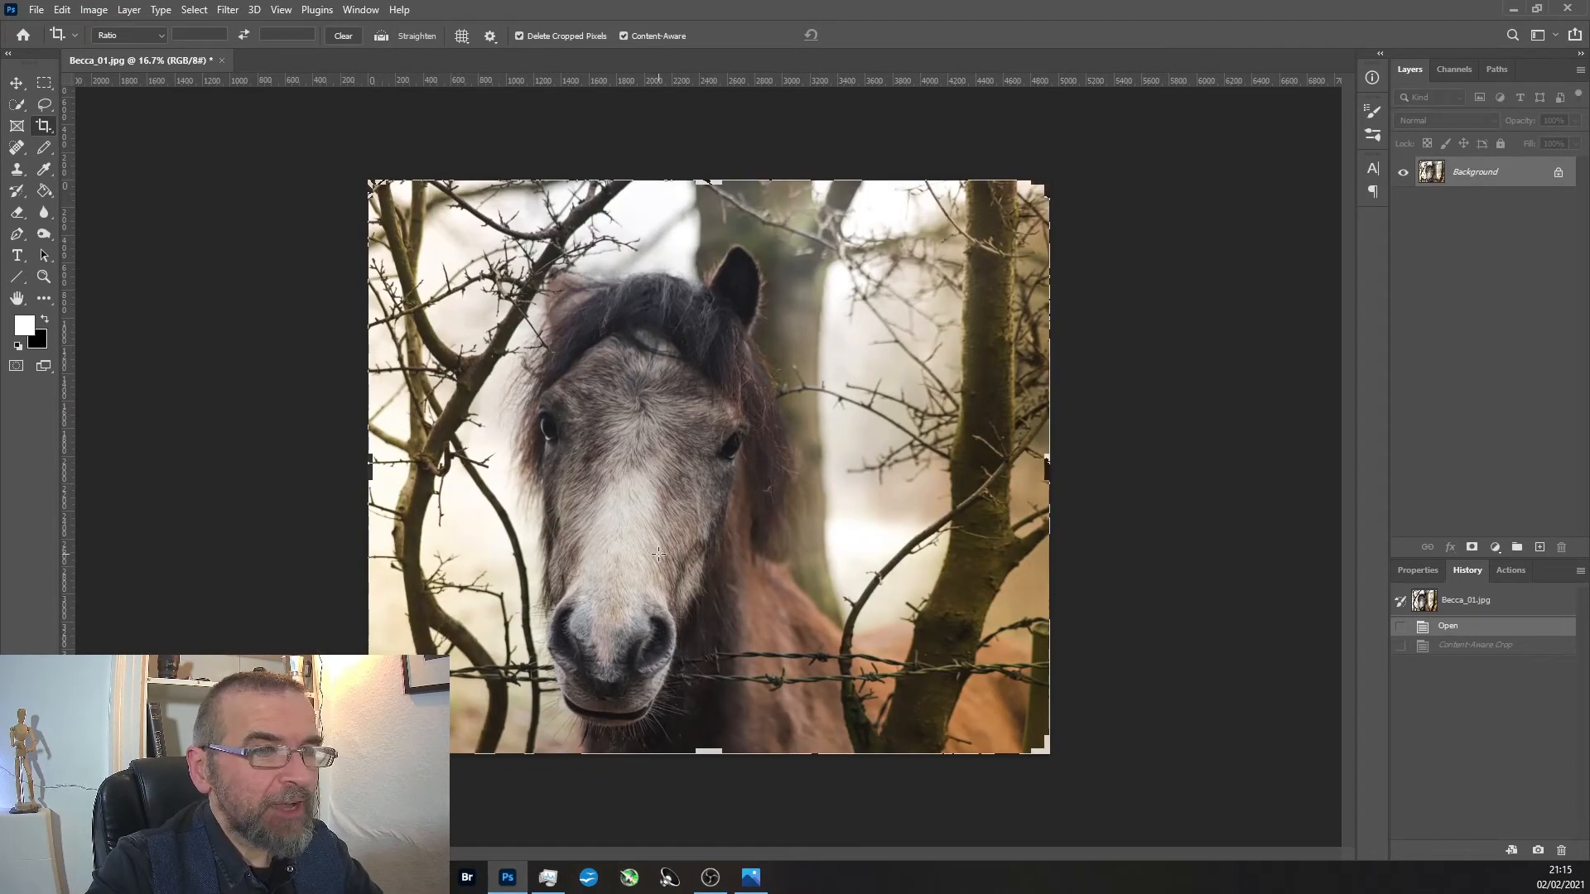
key("ctrl+minus")
left_click_drag(942, 661, 827, 797)
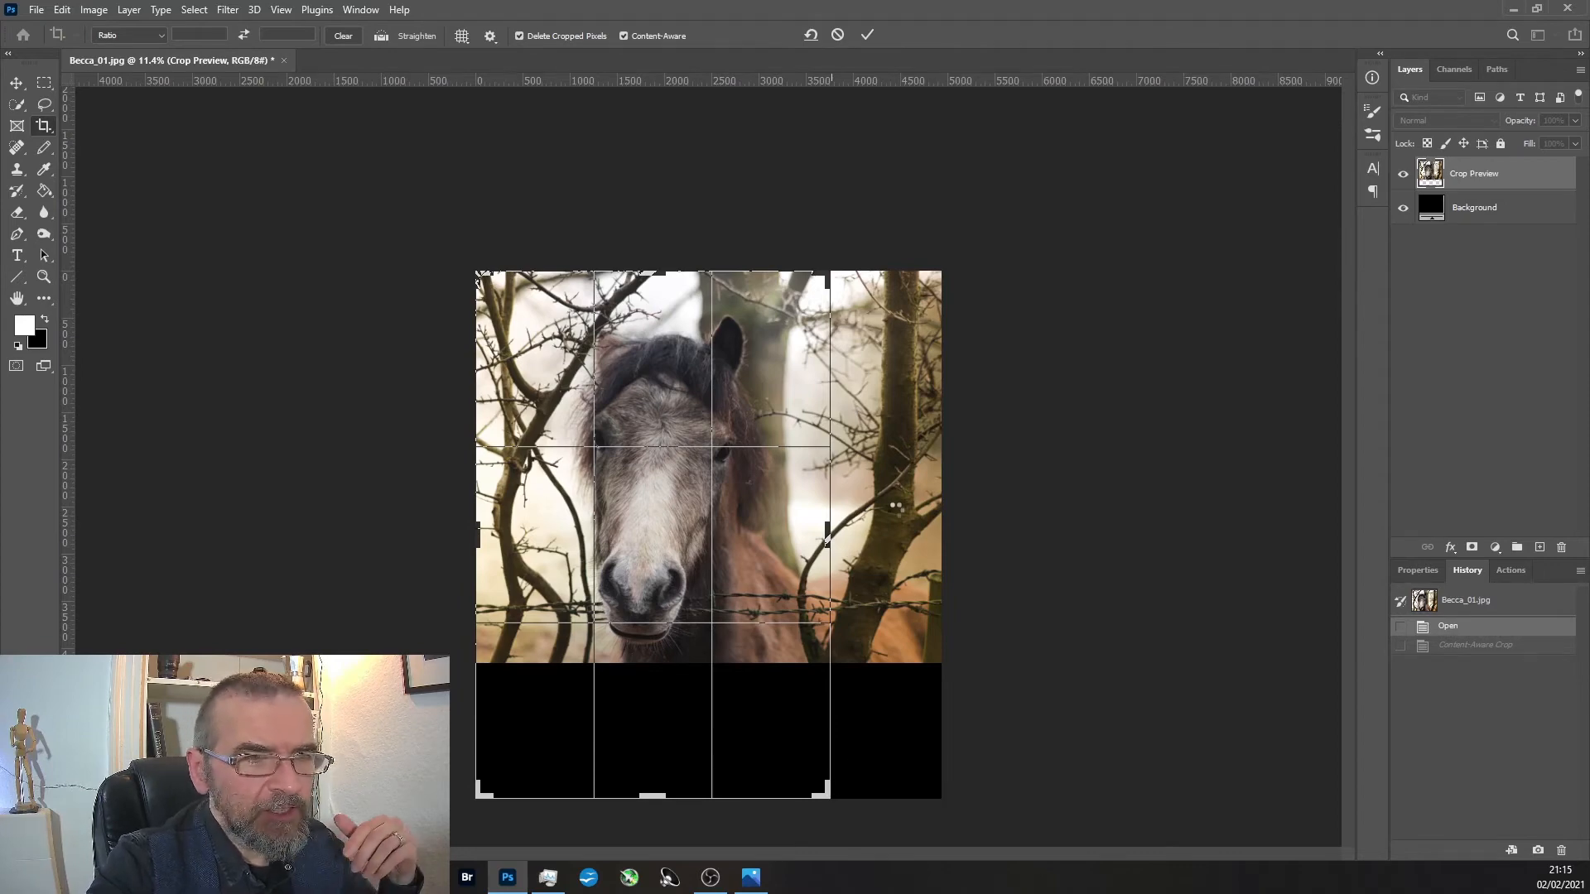
key("Return")
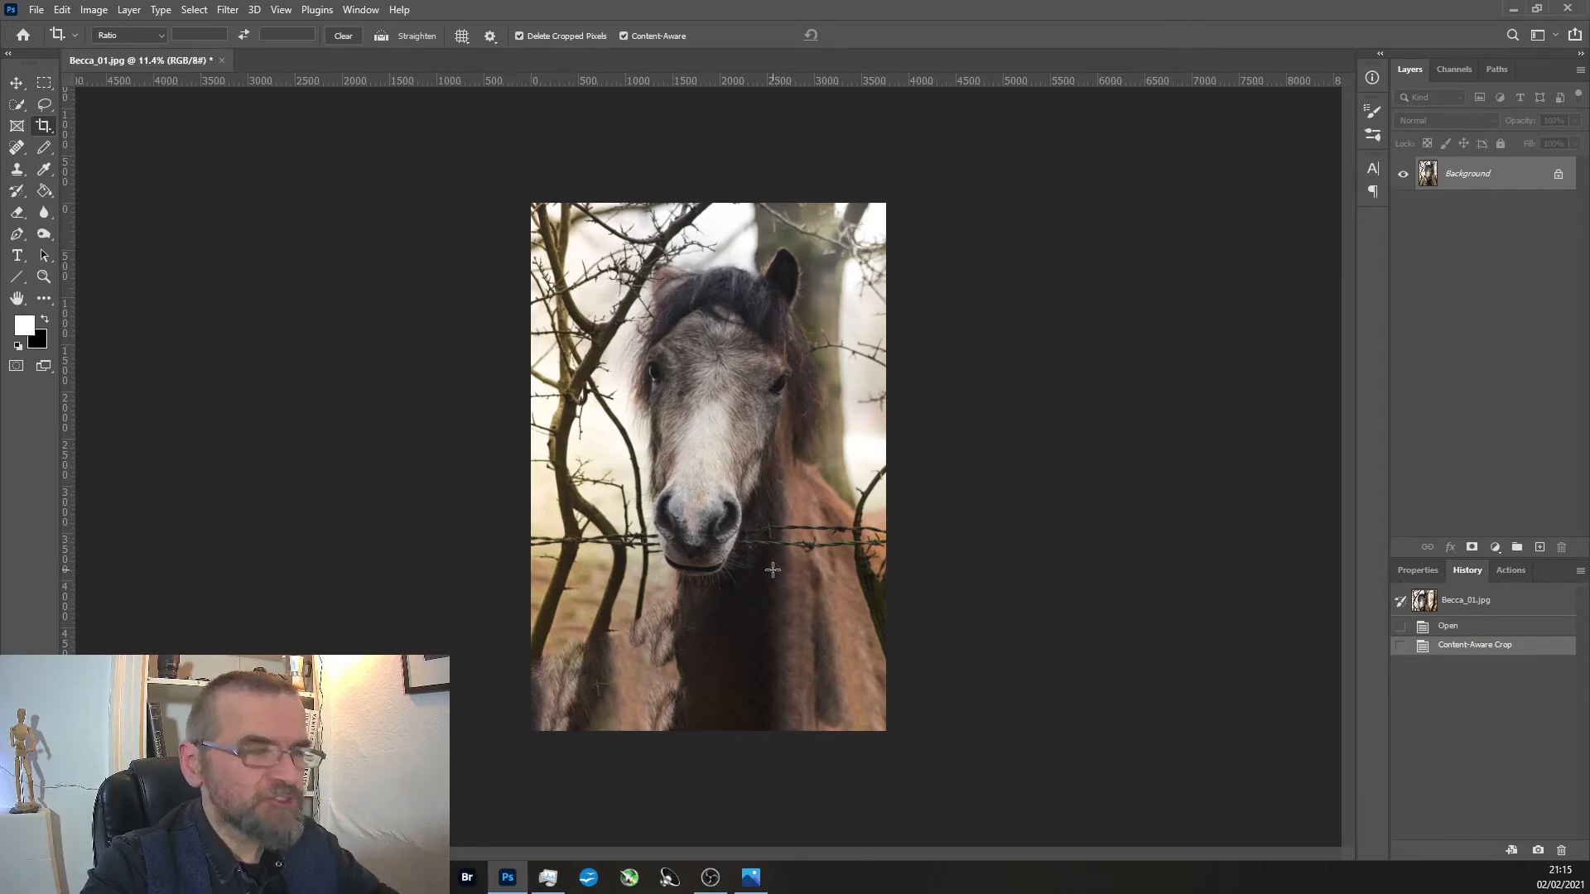
key("ctrl+z")
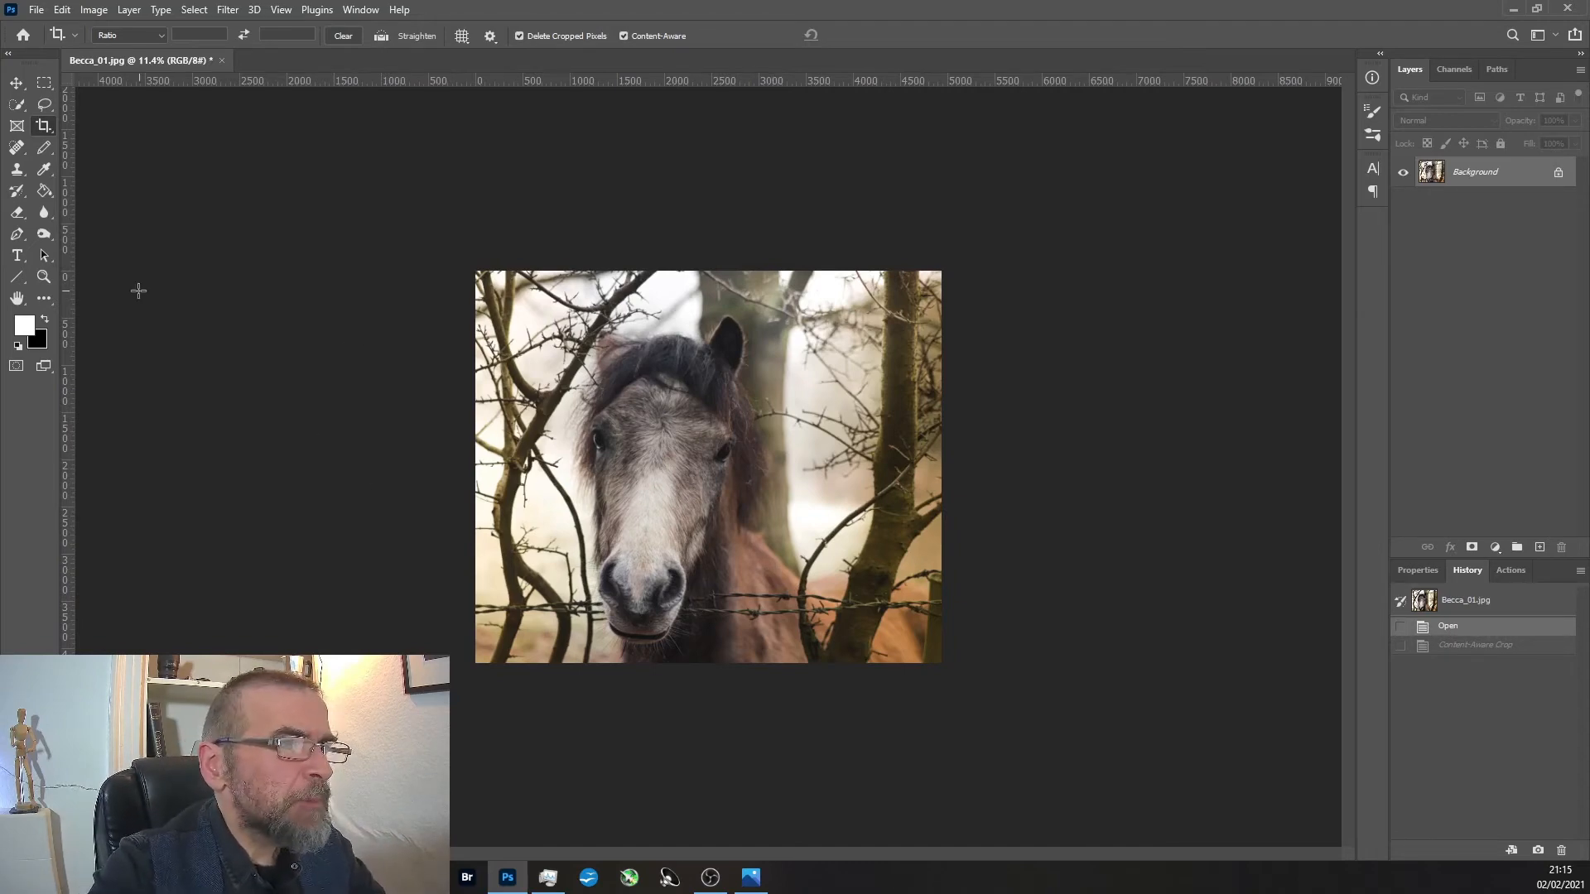
Enlarge the view of the horse photo around its head with the Zoom tool.
left_click(45, 284)
left_click(679, 463, "alt")
left_click(679, 463)
left_click(679, 463)
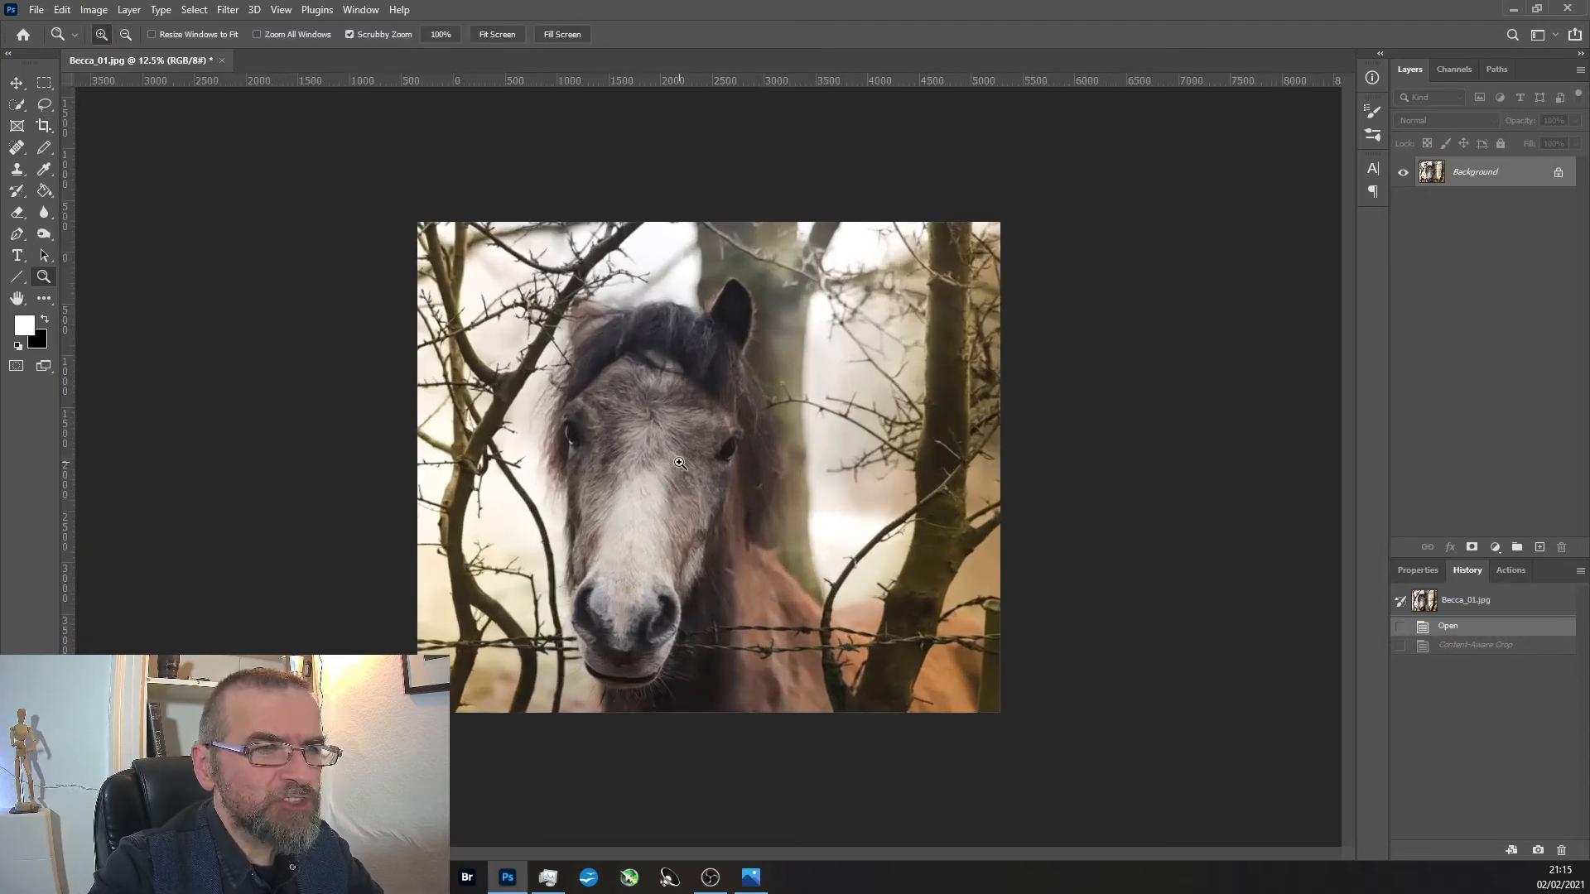
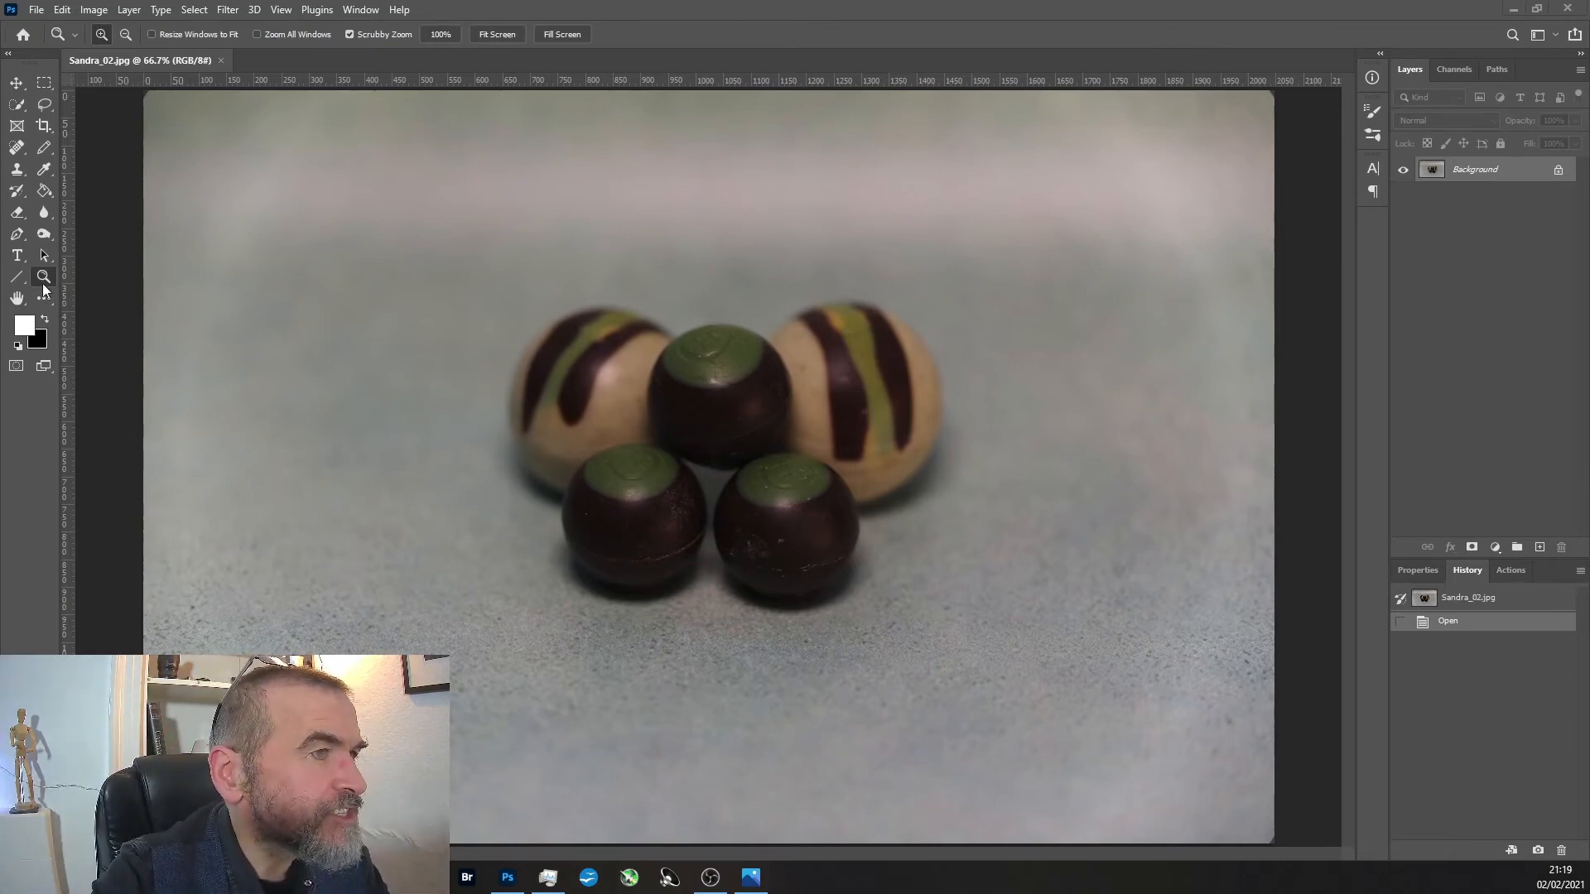
Try a content-aware crop of the five-ball photo, trimming its right side, top and bottom to put the balls off-centre, and undo it.
left_click(796, 421, "alt")
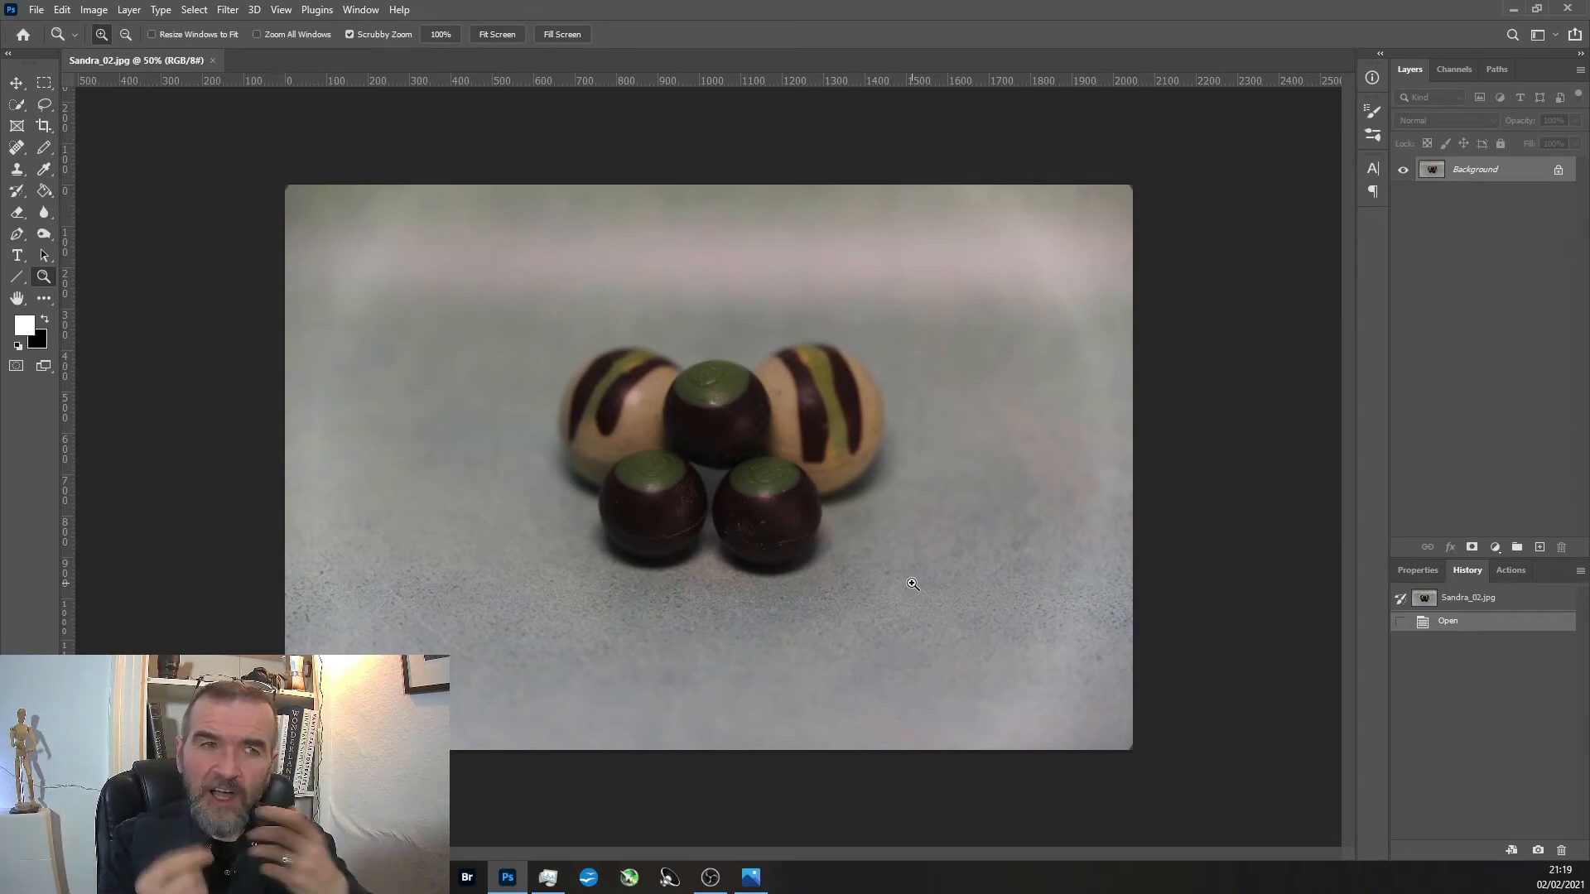
left_click(44, 125)
left_click_drag(1128, 747, 980, 690)
left_click_drag(290, 187, 290, 259)
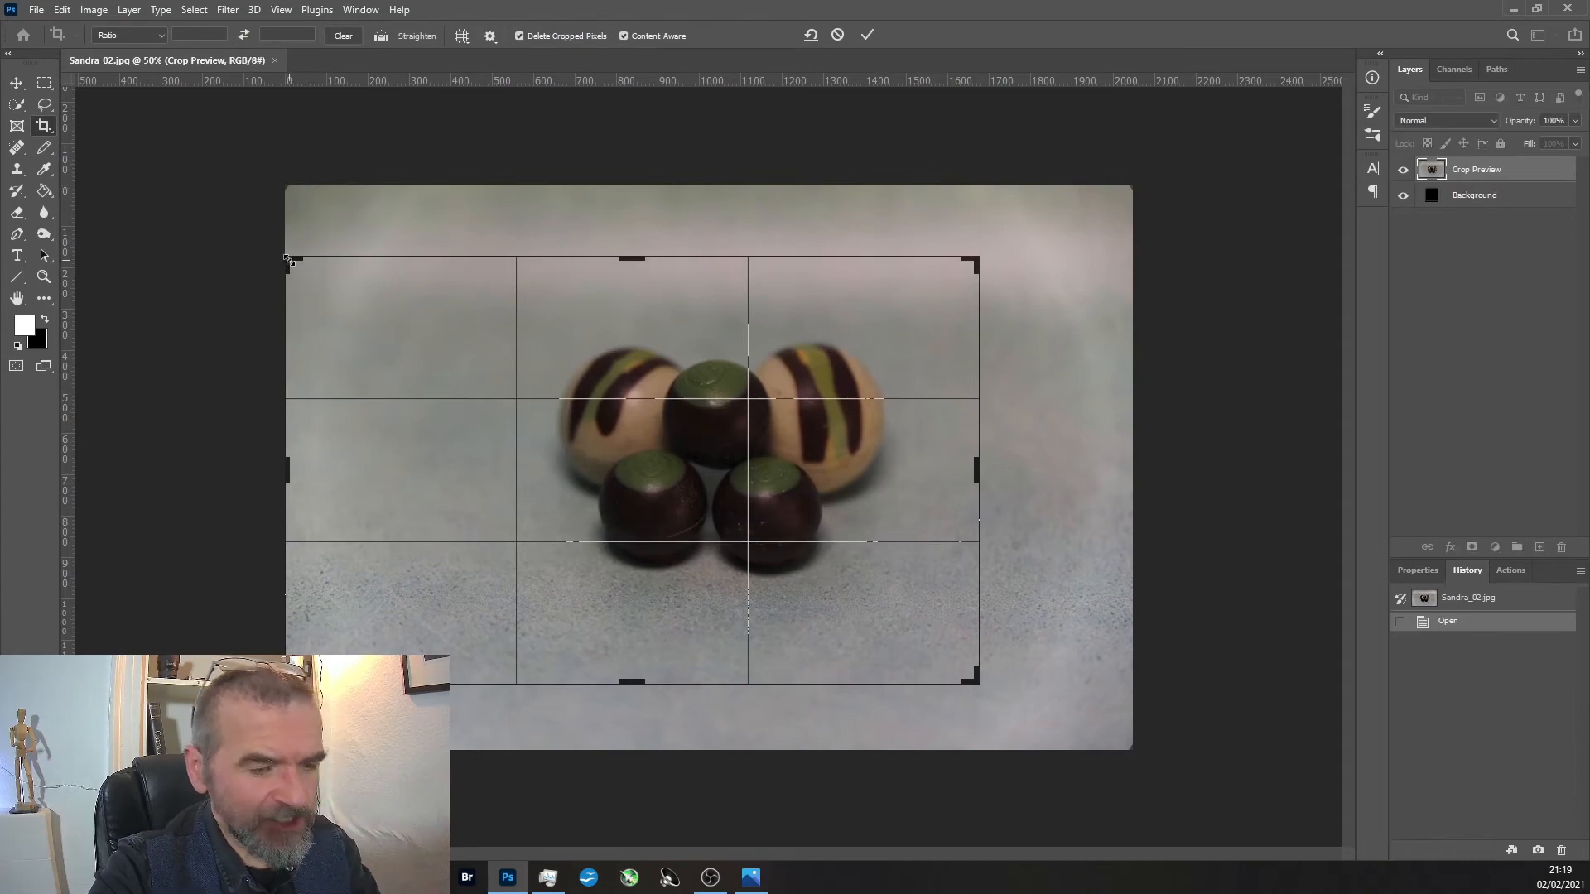
key("Return")
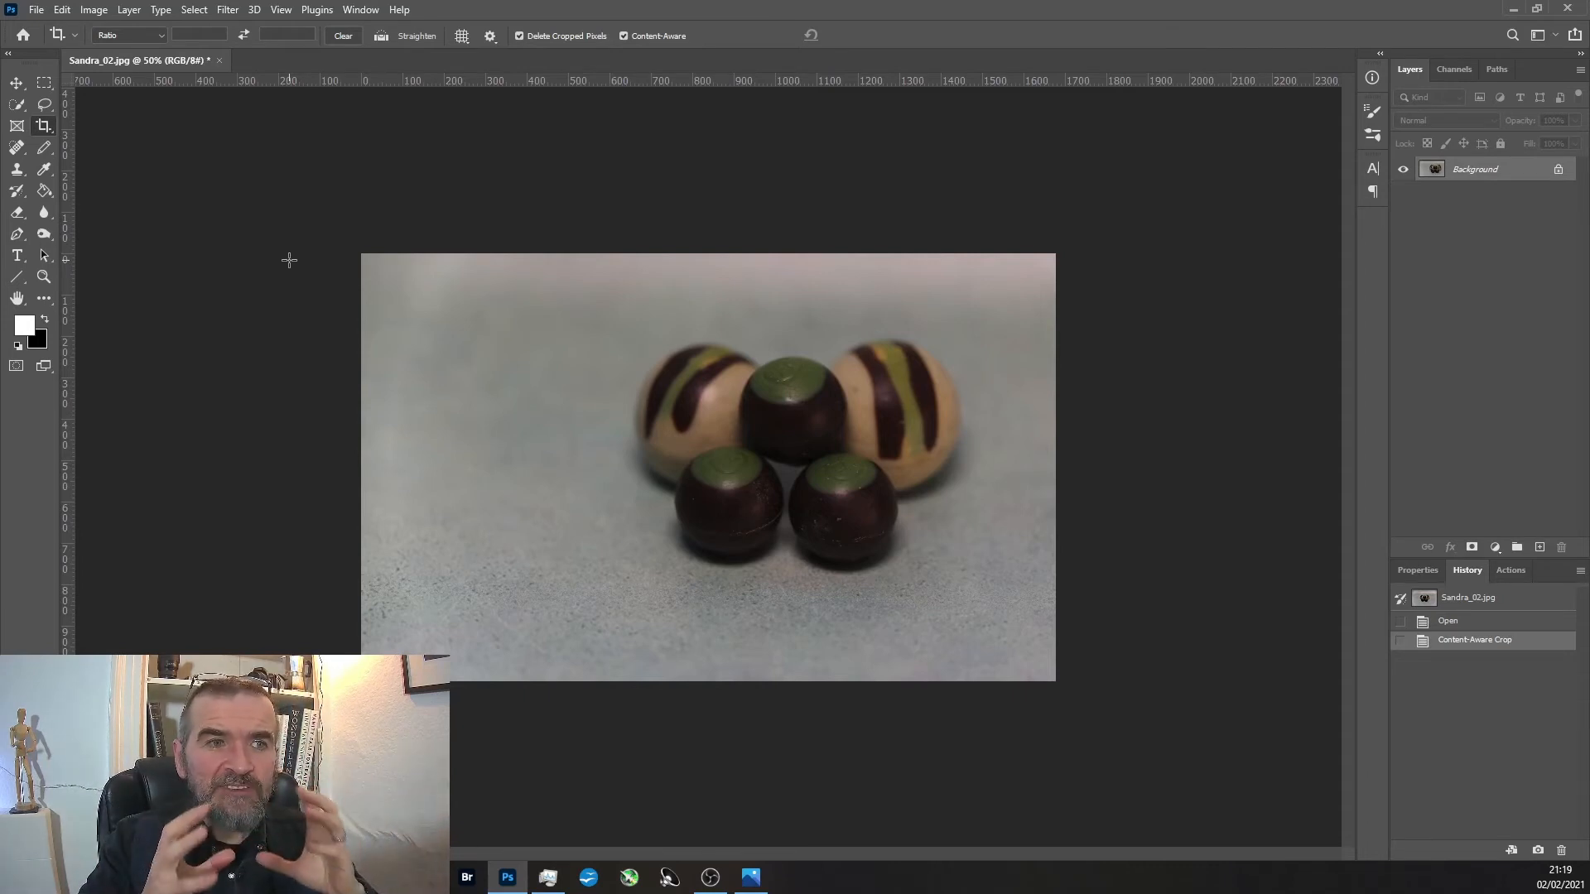
key("ctrl")
key("ctrl+z")
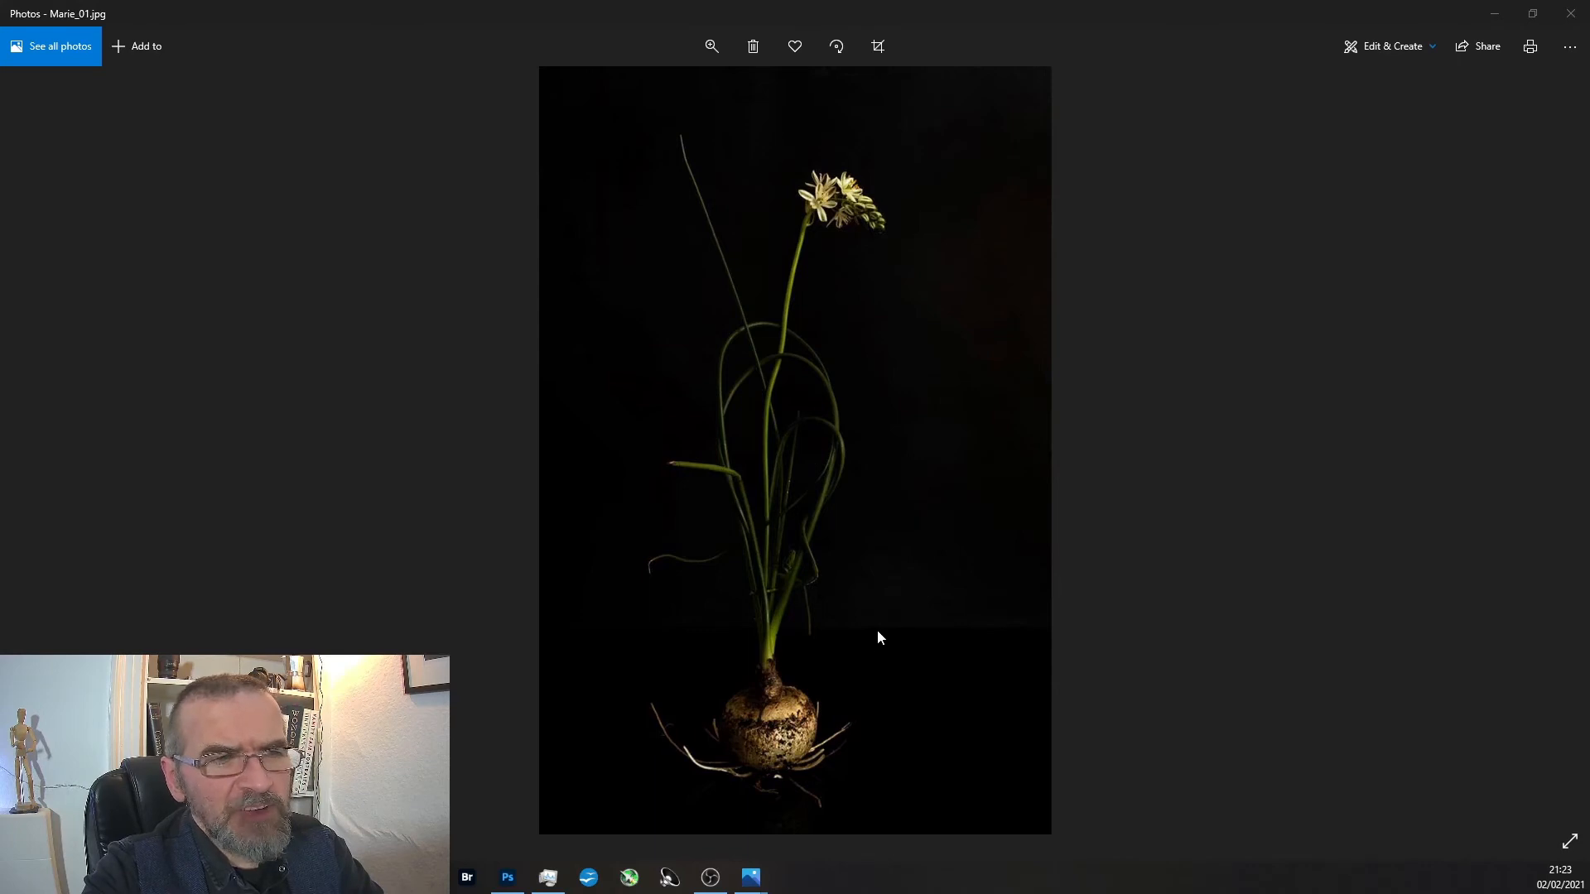
Look over the flowering bulb photo in Photos, and open it in Adobe Photoshop 2021.
scroll(898, 503, "up", 3)
scroll(896, 499, "down", 3)
scroll(896, 498, "up", 3)
scroll(896, 497, "down", 3)
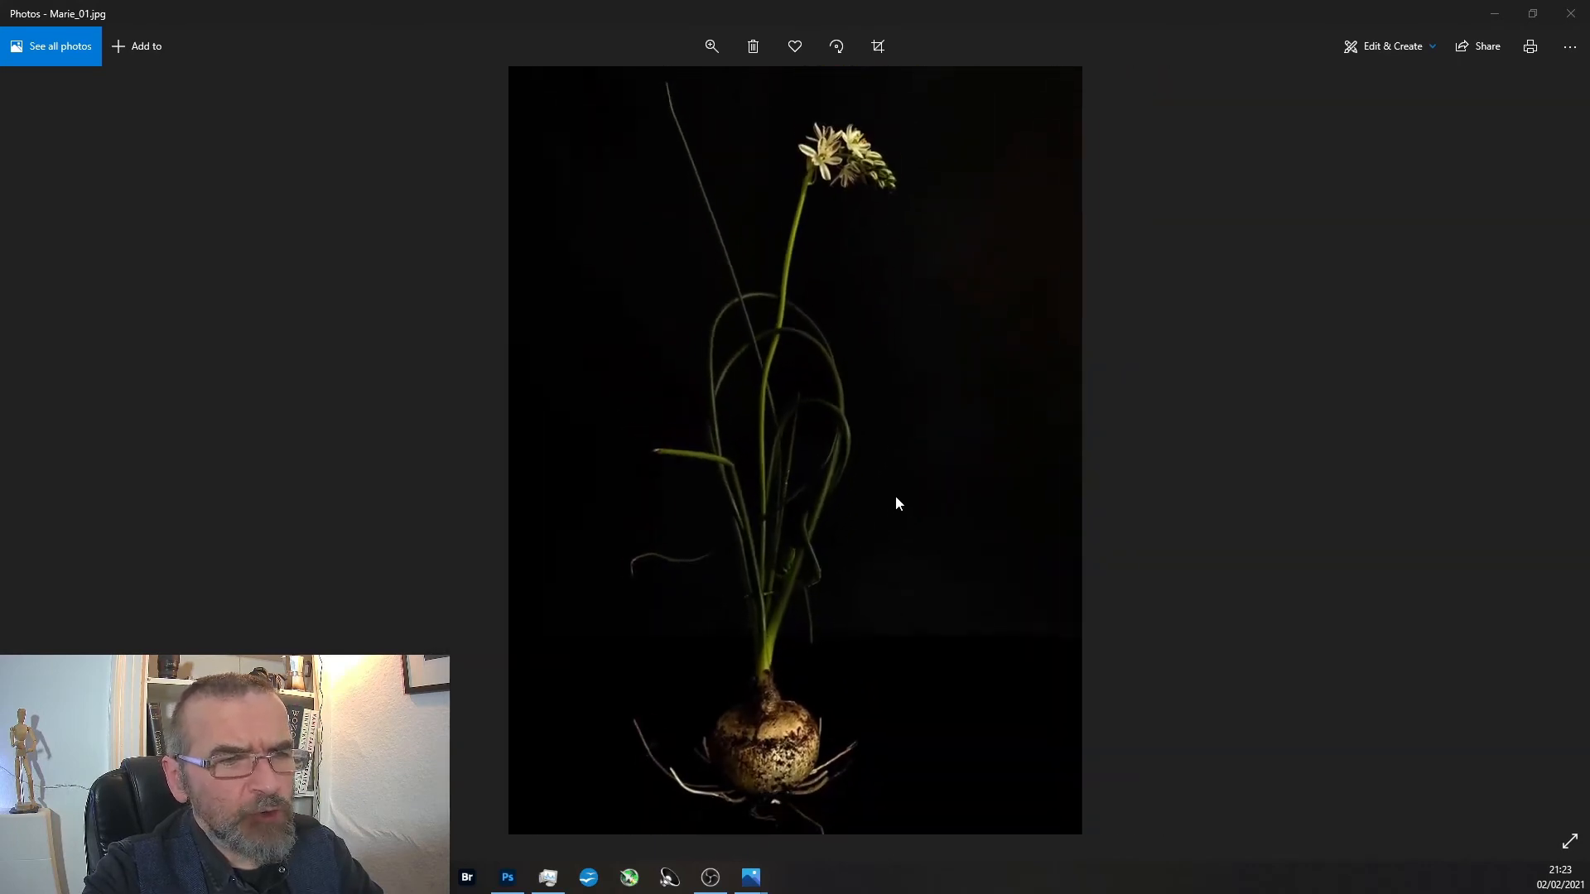
right_click(839, 403)
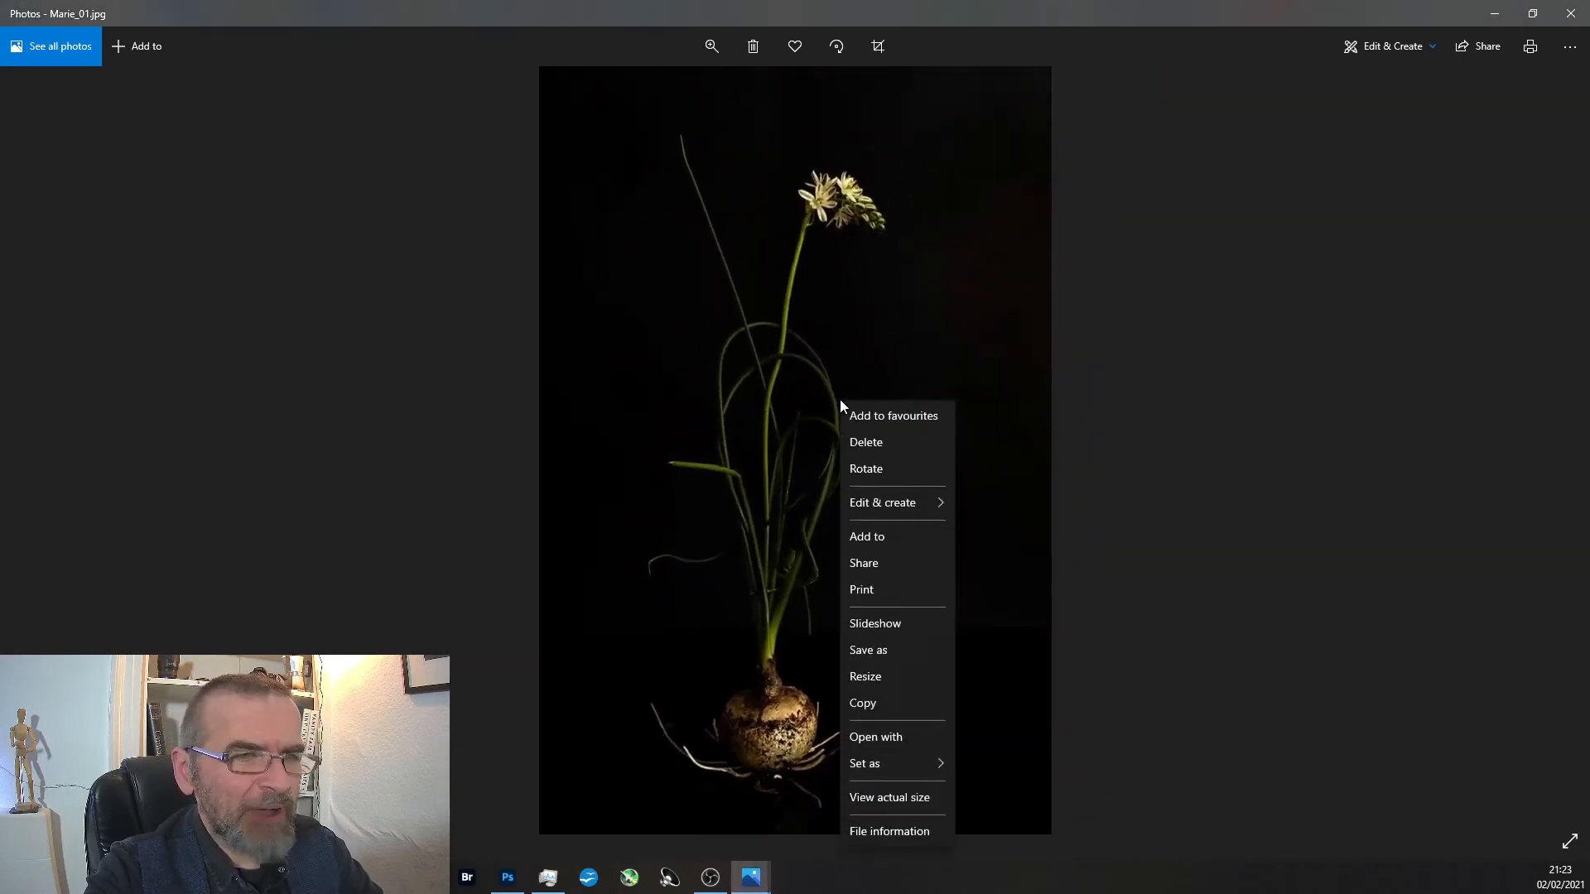
left_click(919, 737)
left_click(163, 207)
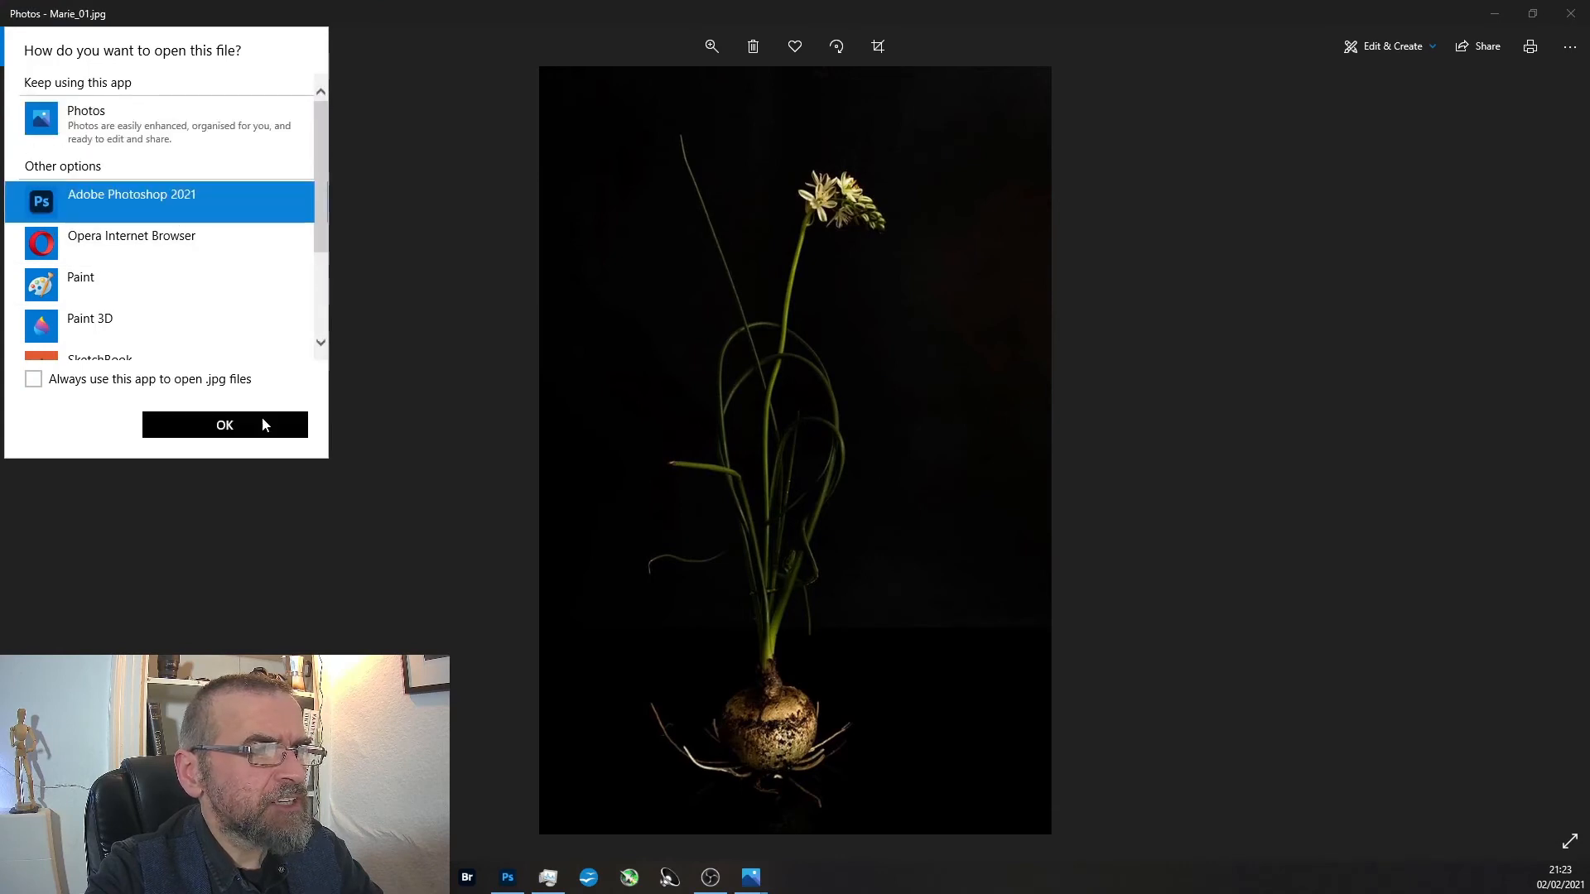
left_click(263, 424)
key("ctrl")
scroll(828, 608, "up", 5)
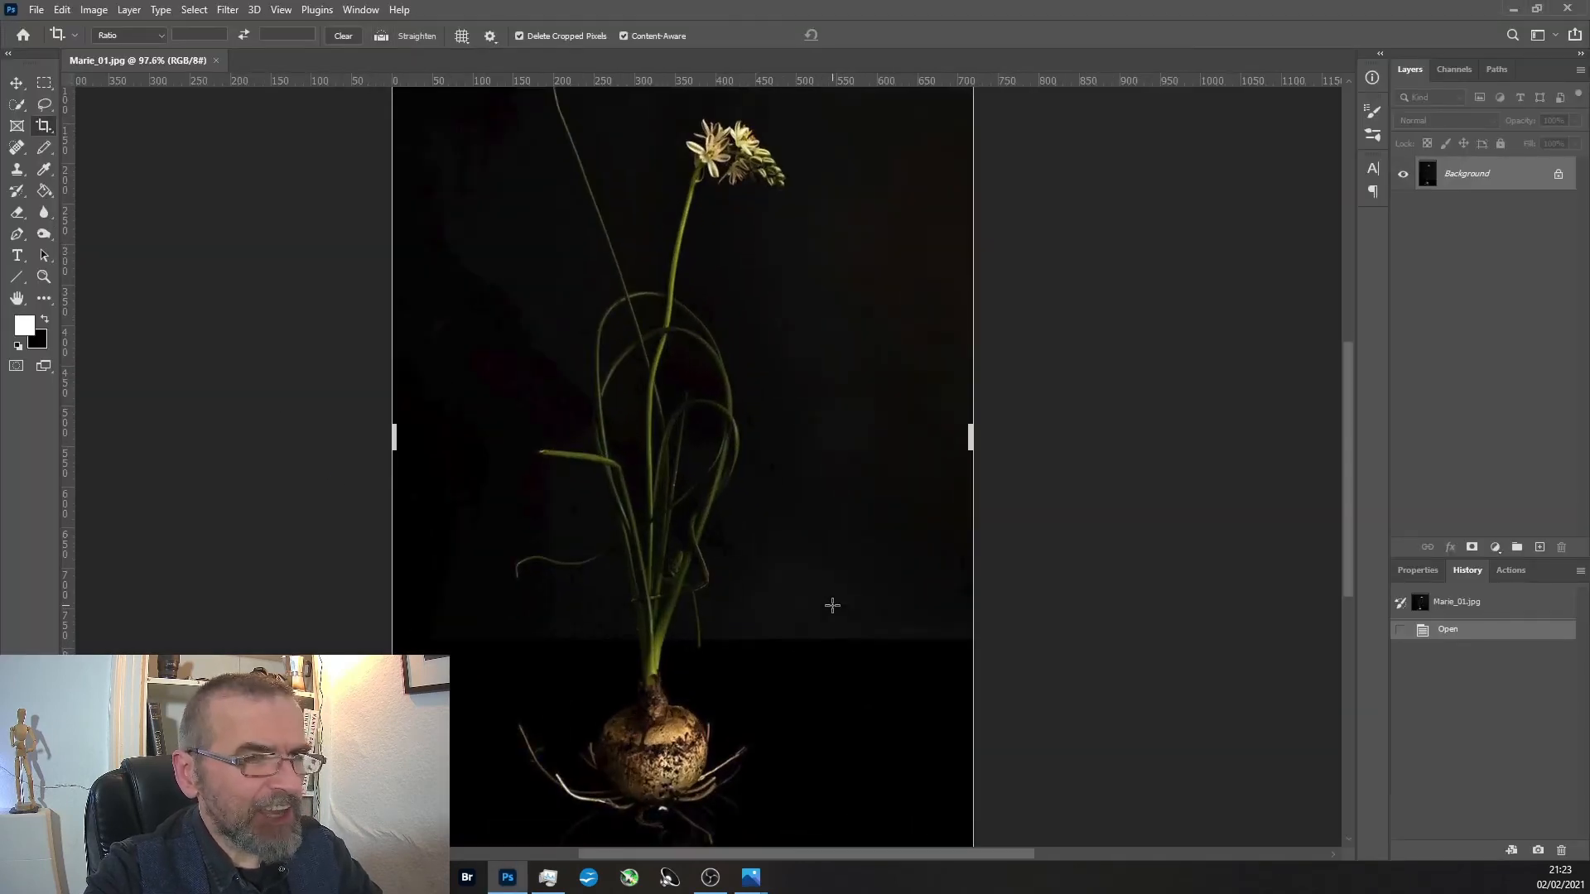
scroll(826, 596, "down", 6)
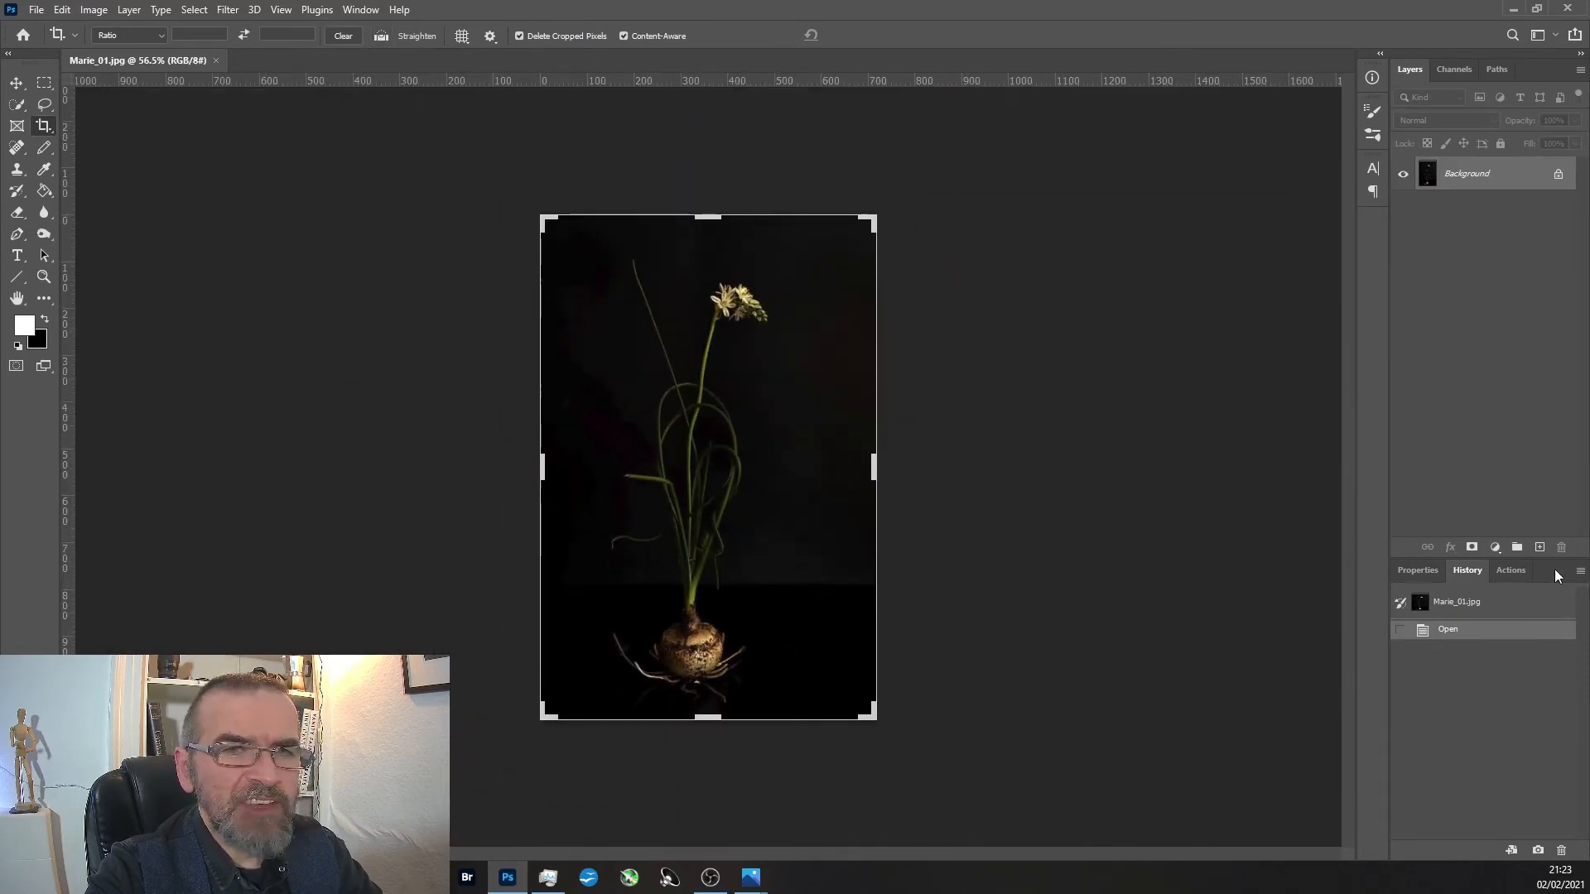
Add a Curves adjustment layer over the bulb photo and steeply brighten it by raising RGB input 67 to output 246.
left_click(1494, 548)
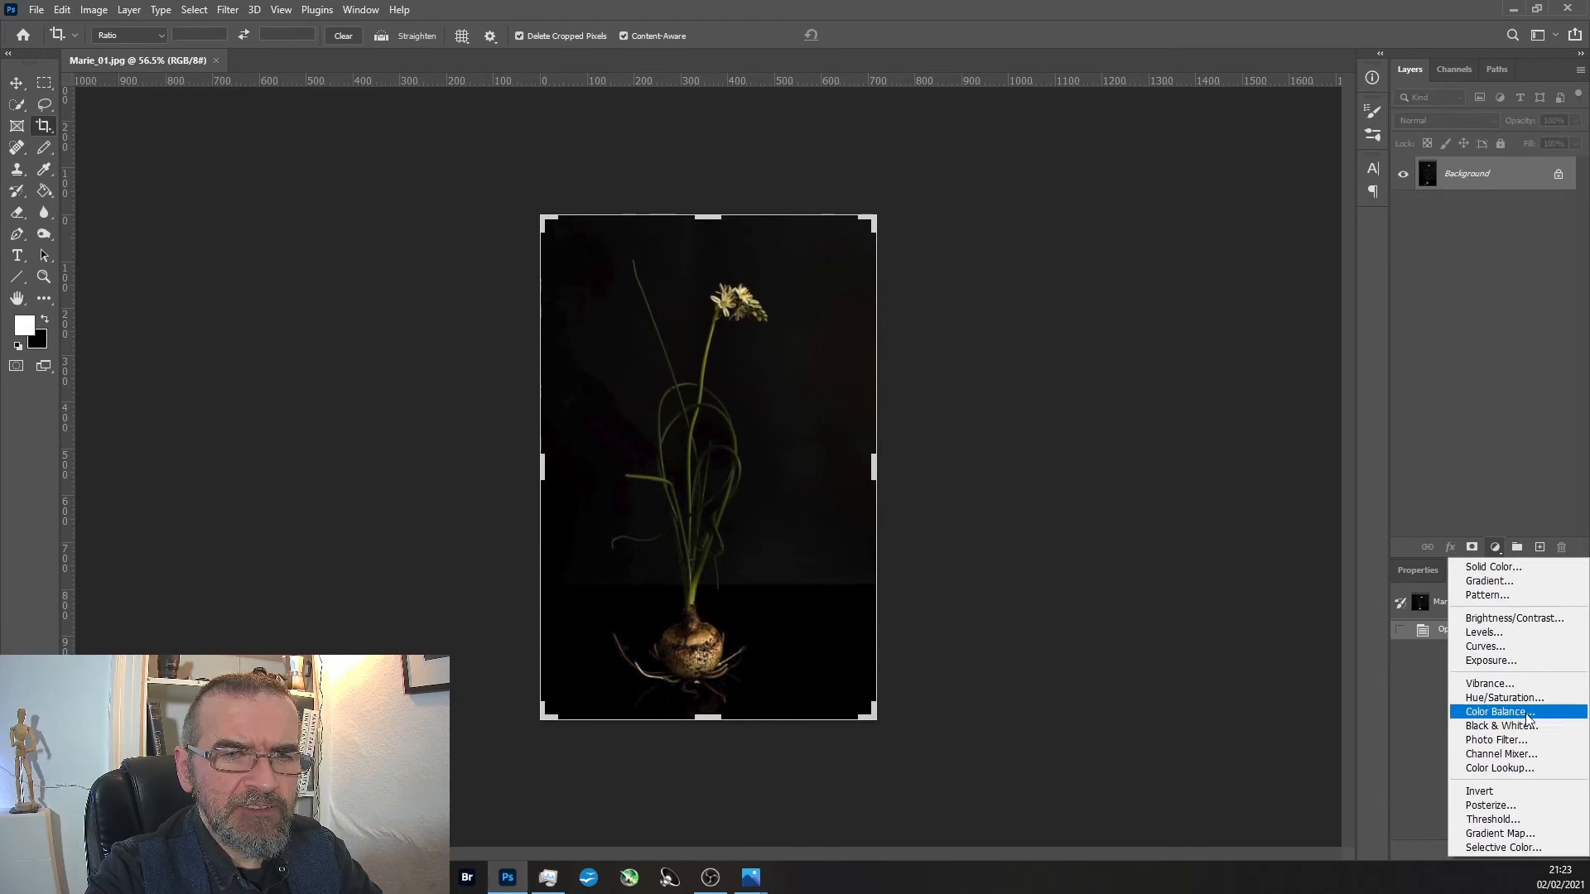
left_click(1509, 647)
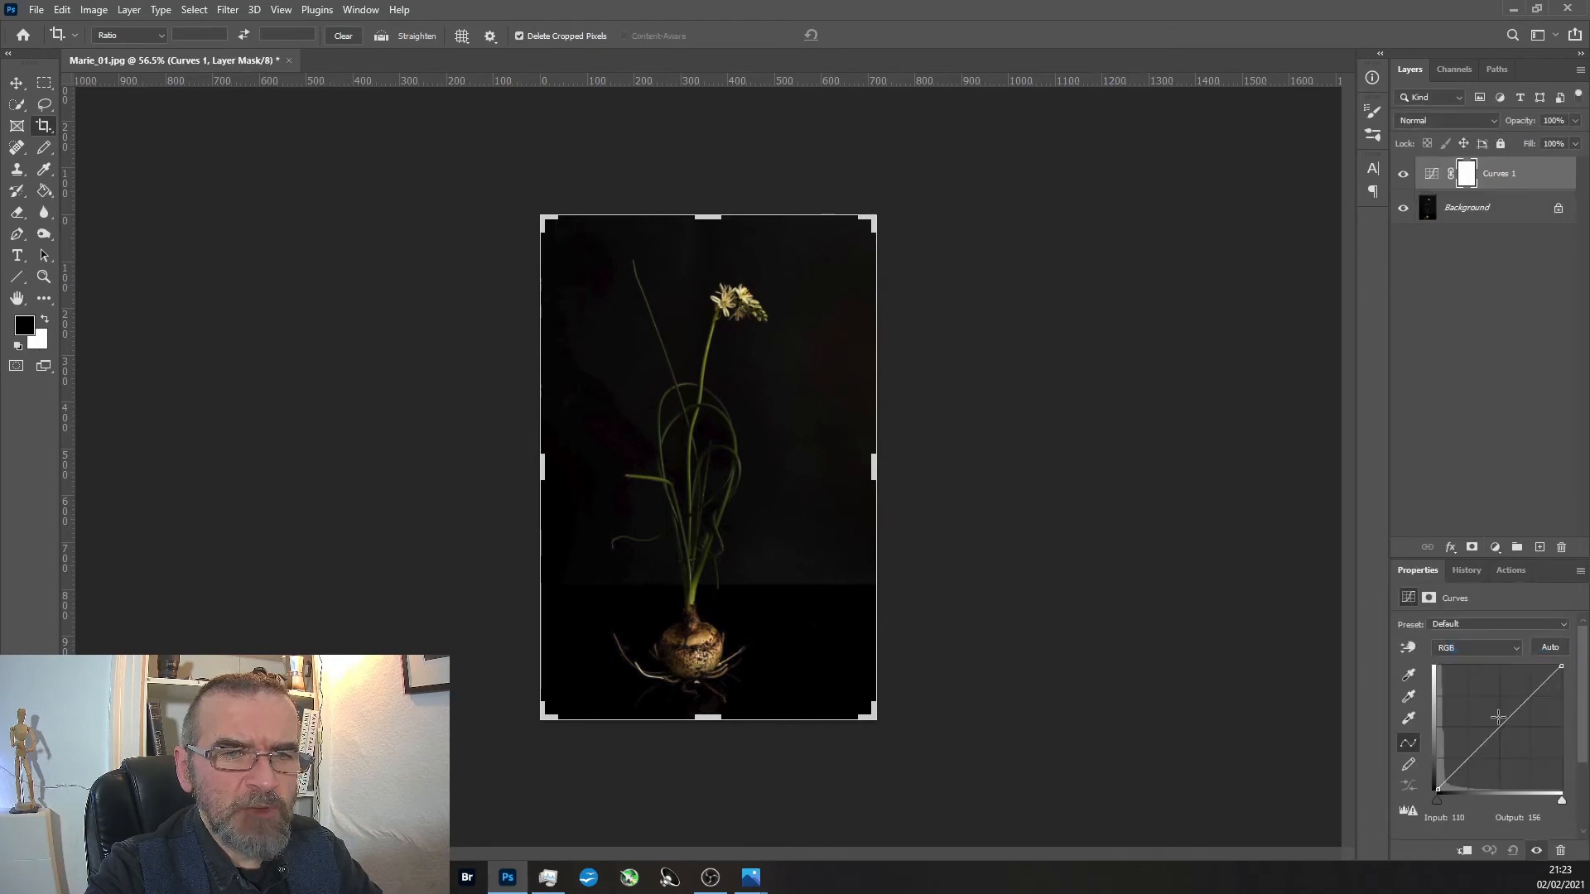
left_click_drag(1504, 719, 1470, 669)
Examine the brightened photo up close for uneven patches in the background and the reflection and edges around the bulb's roots.
left_click(44, 277)
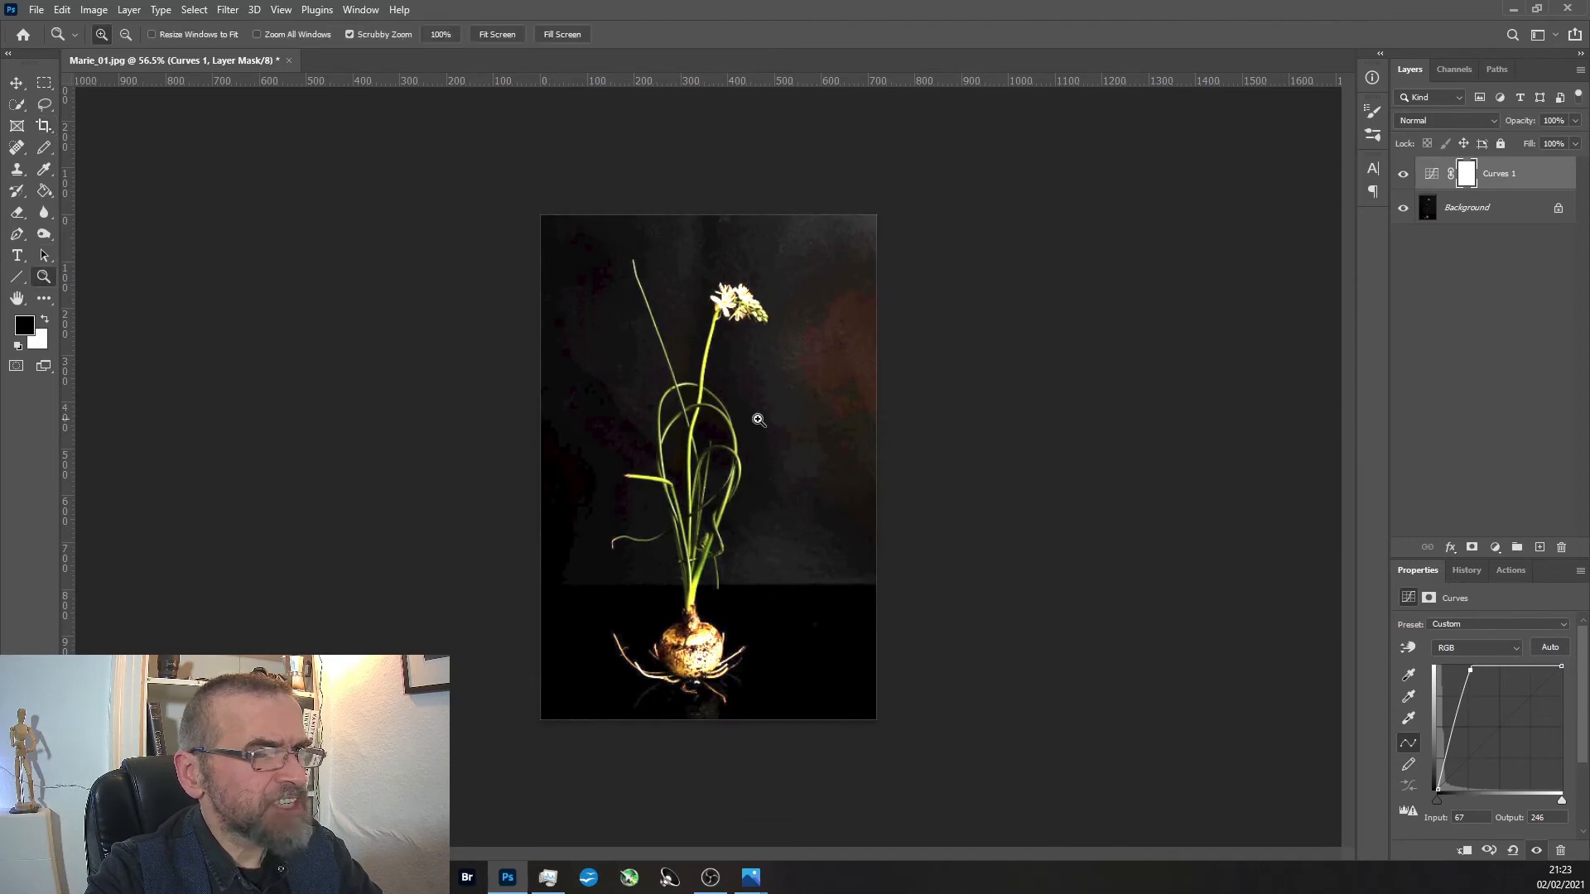
left_click(758, 421)
left_click(758, 421)
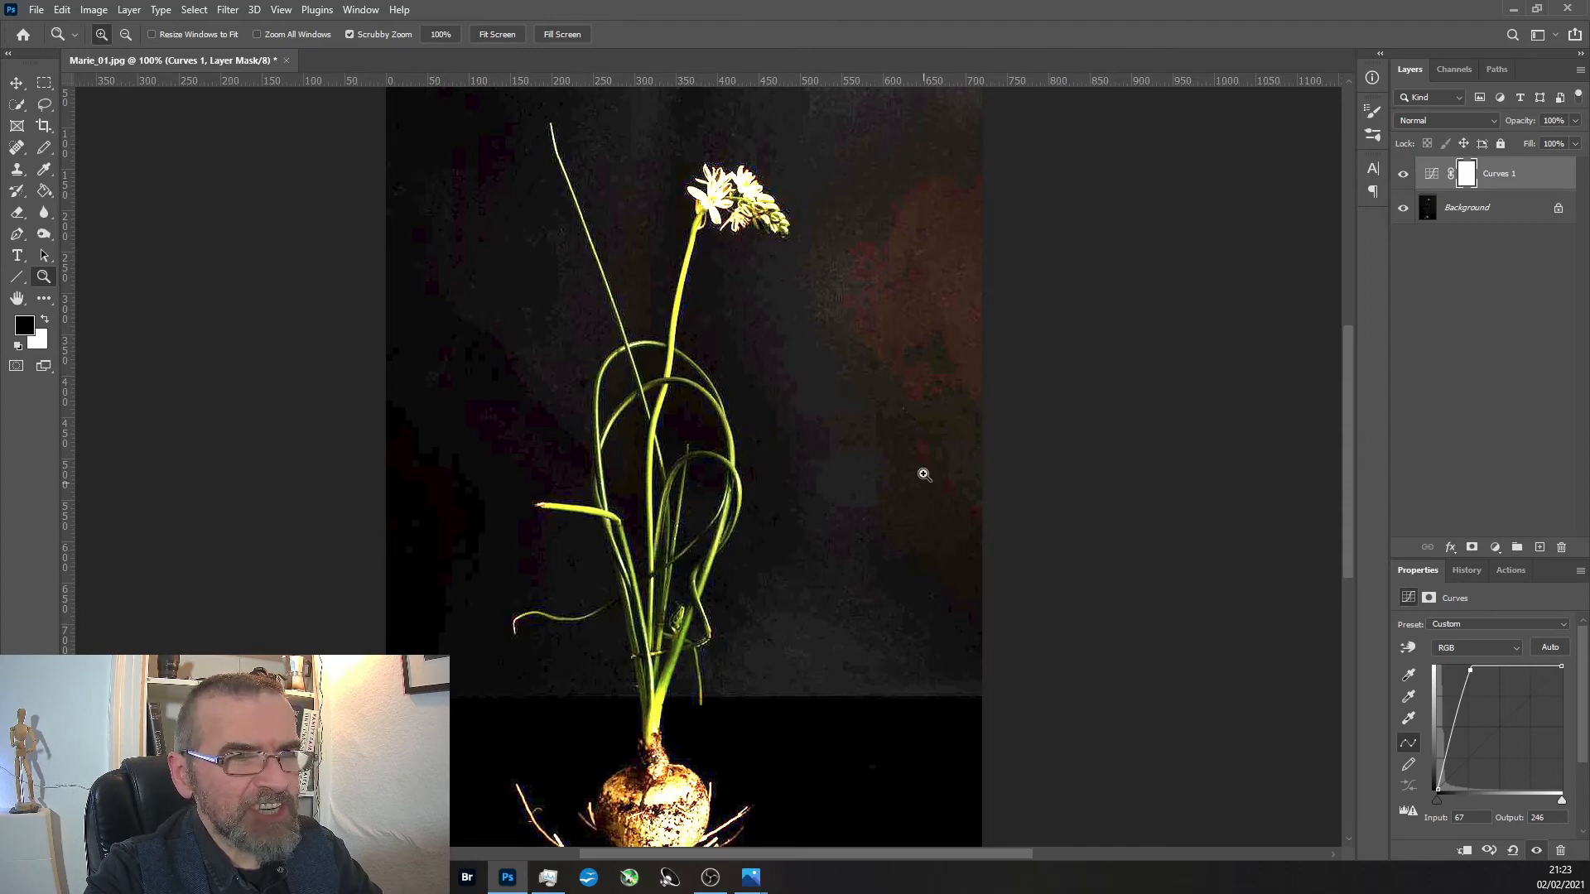
left_click(911, 346, "alt")
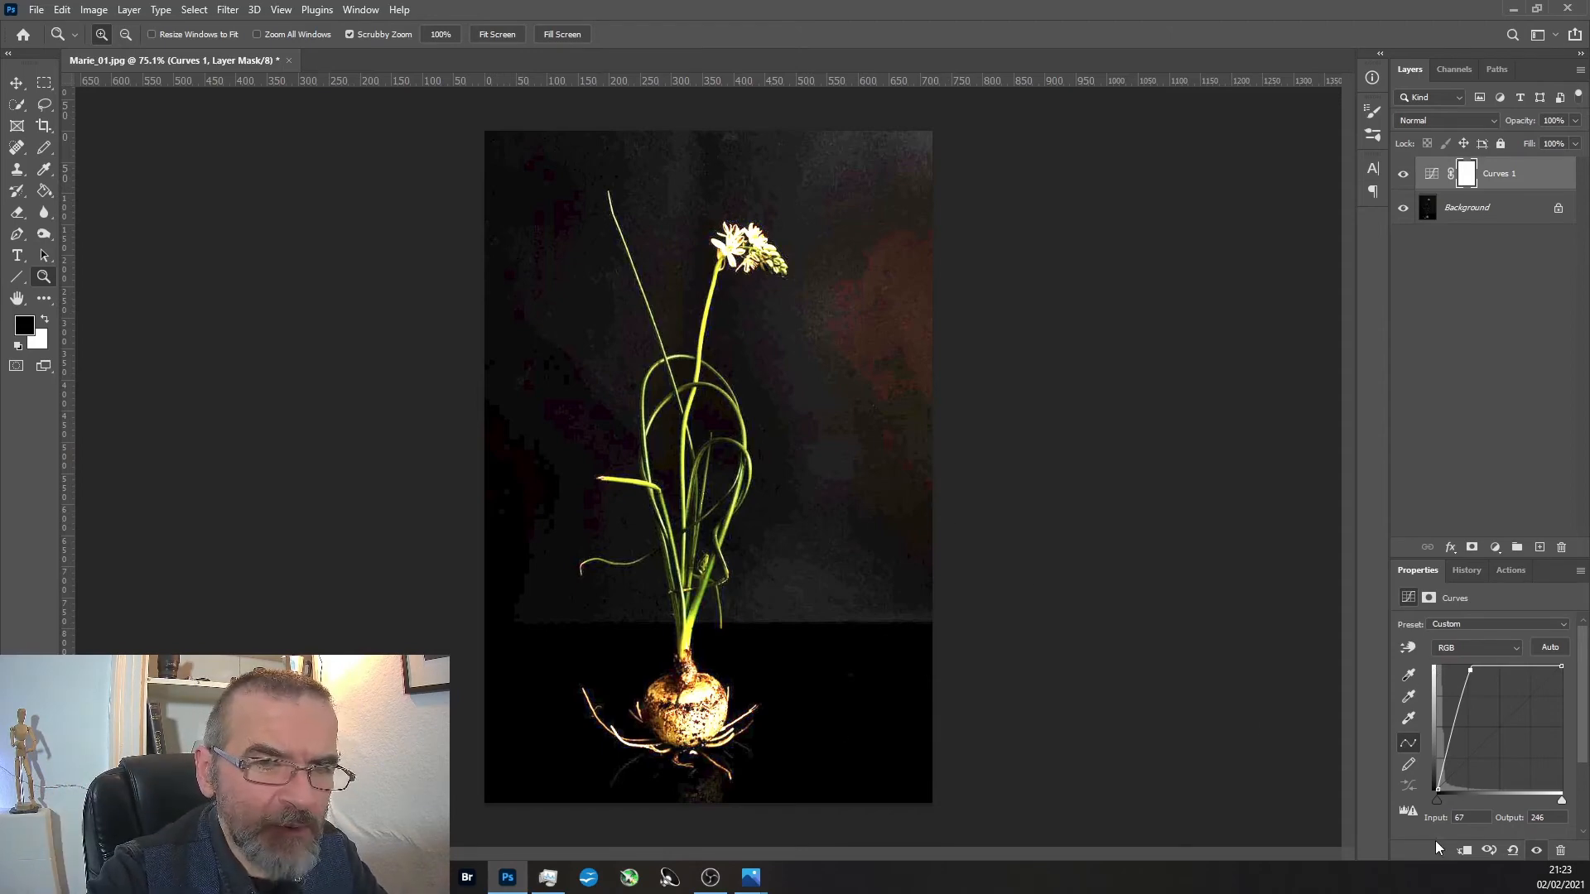
left_click(707, 799)
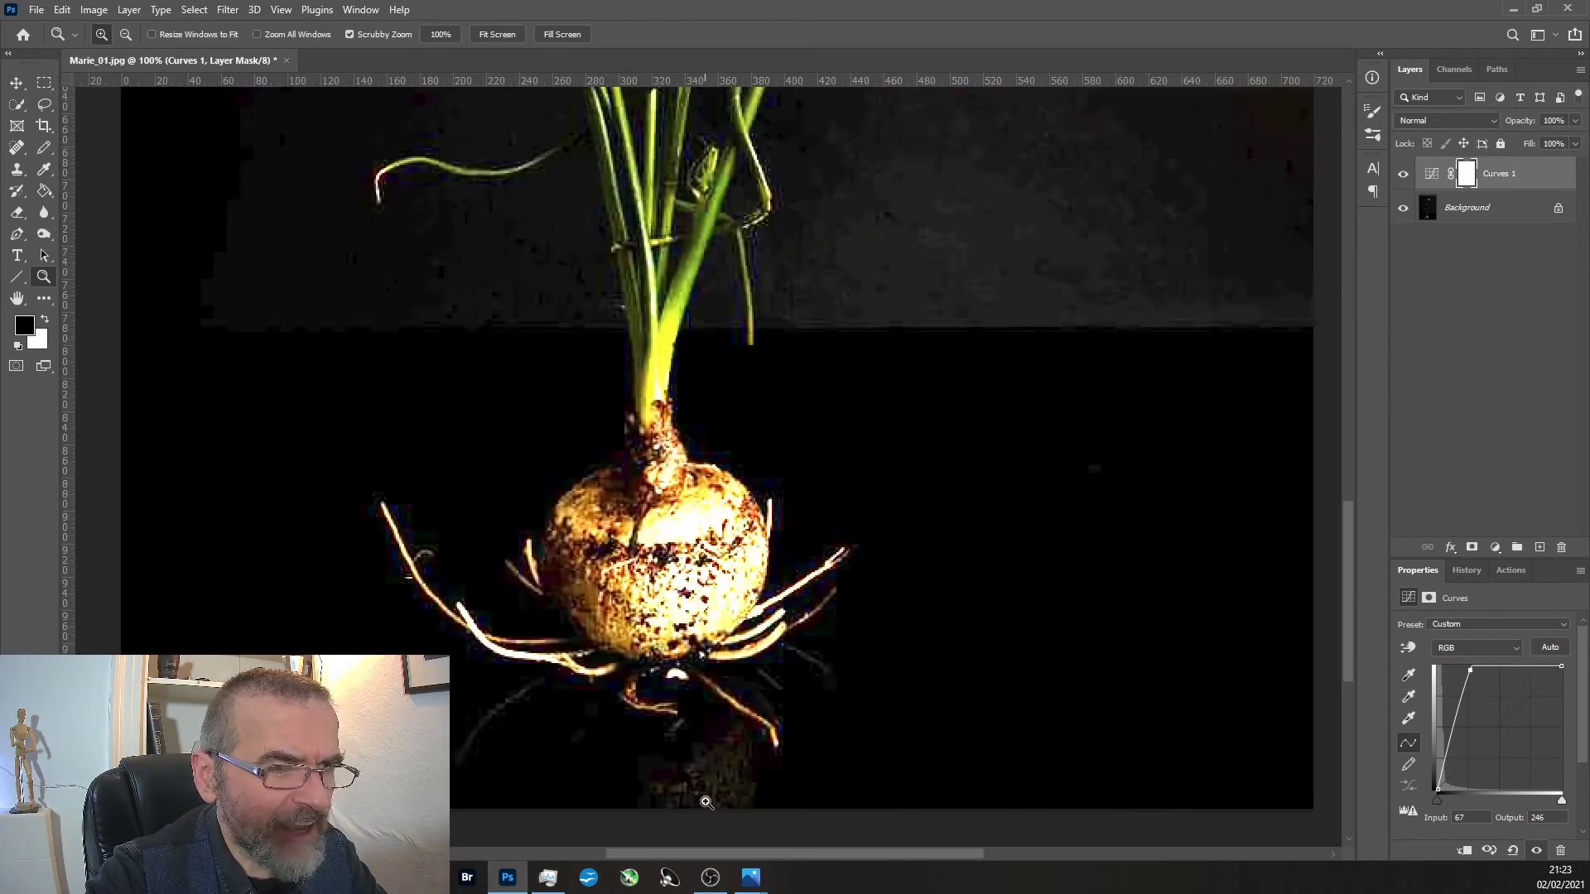
left_click(707, 801)
left_click(692, 720)
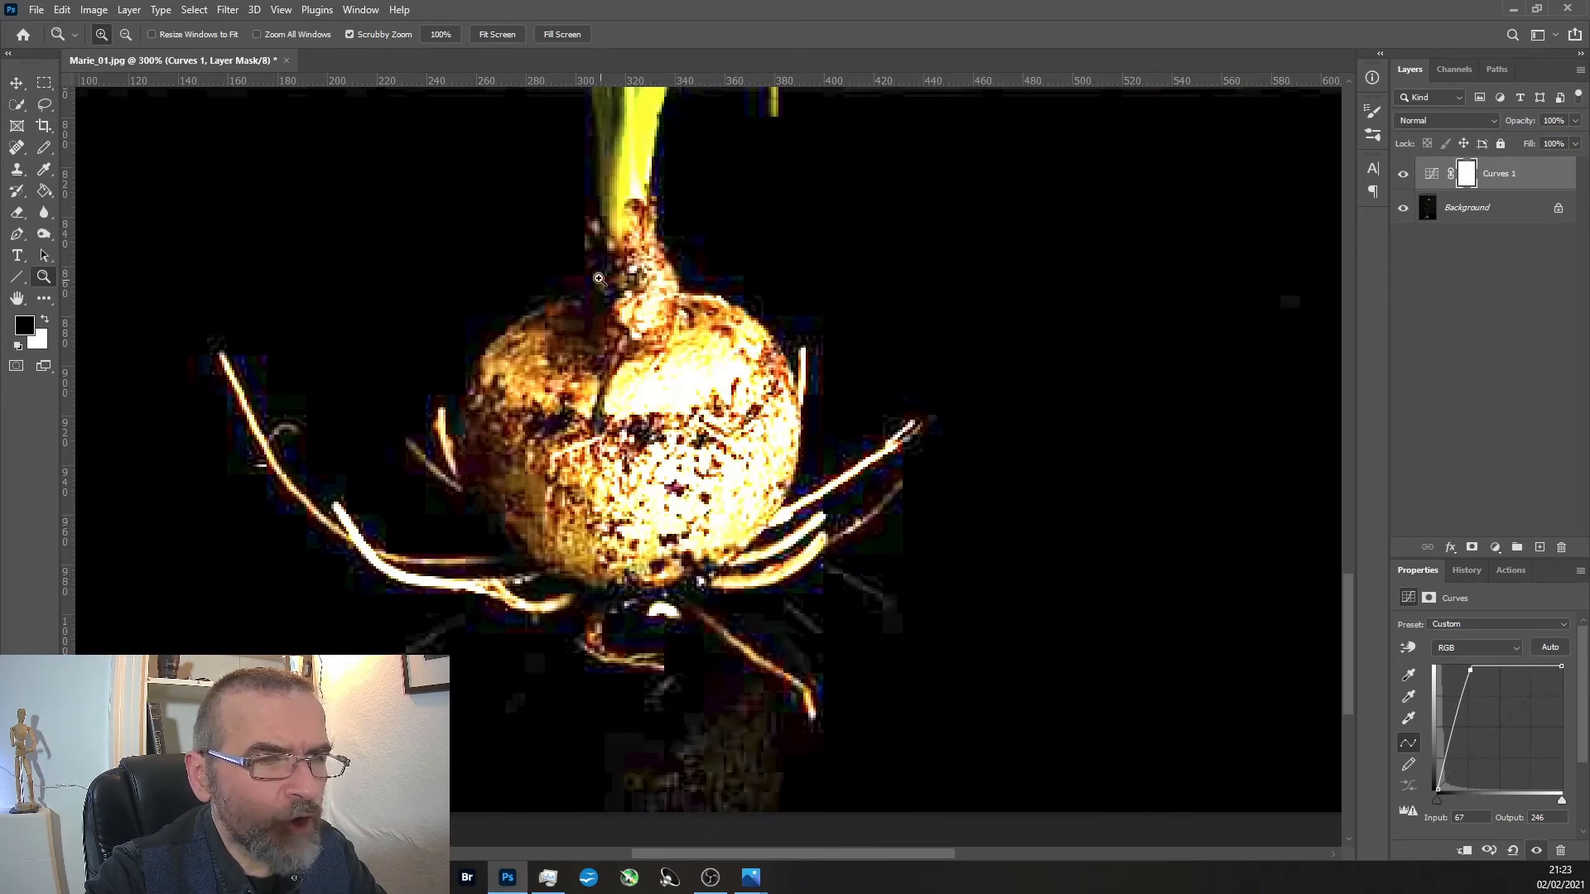
left_click(713, 689, "alt")
left_click(713, 689, "alt")
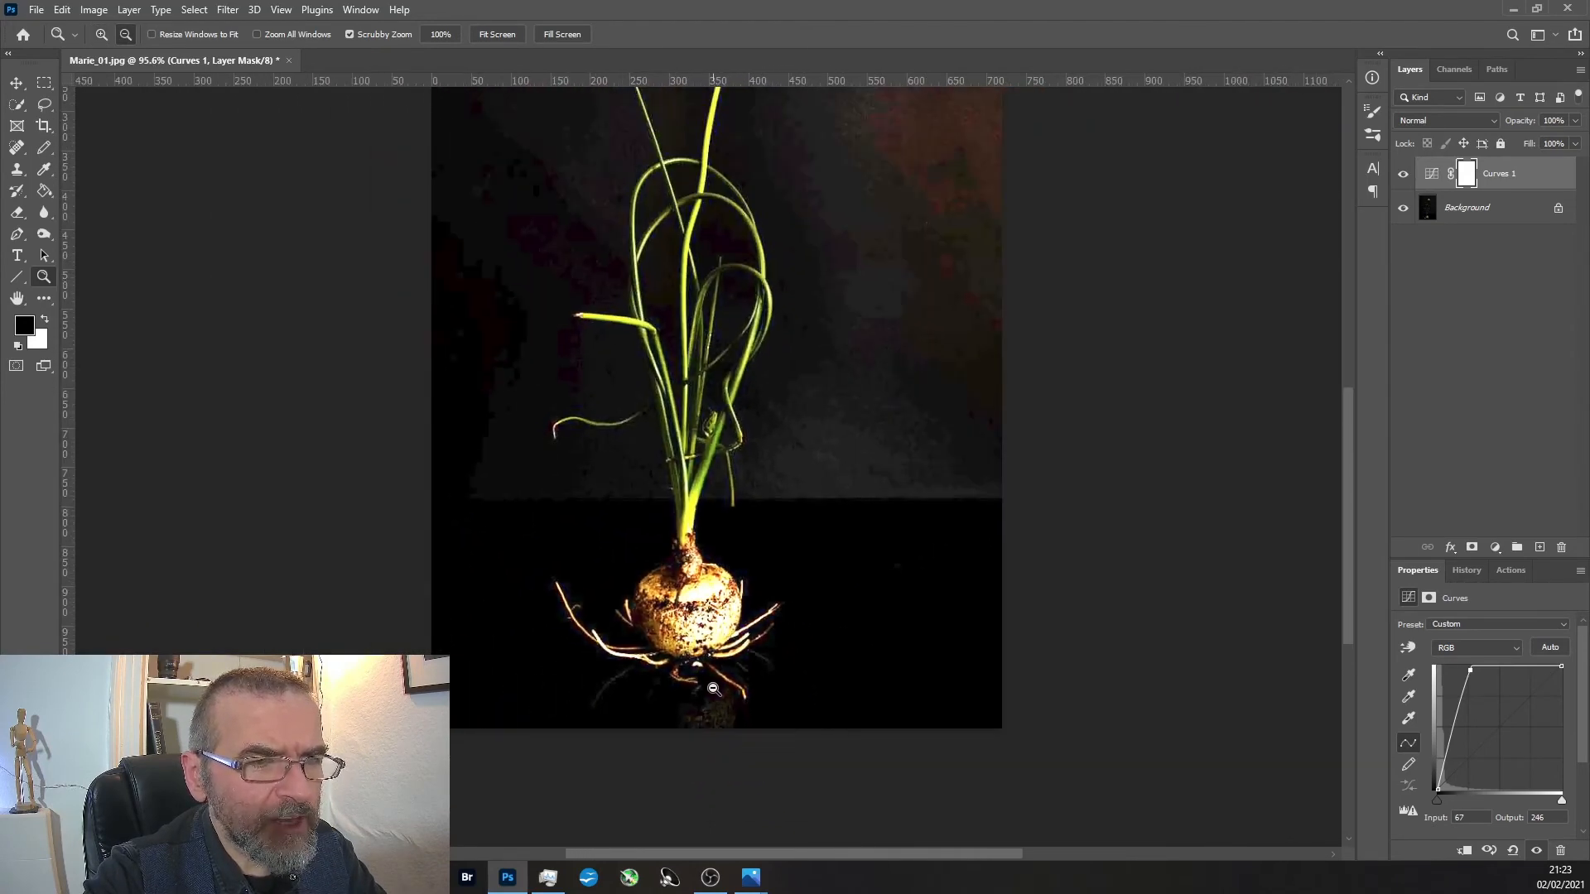
Hide the Curves layer and inspect the whole plant without the brightening.
left_click(1404, 173)
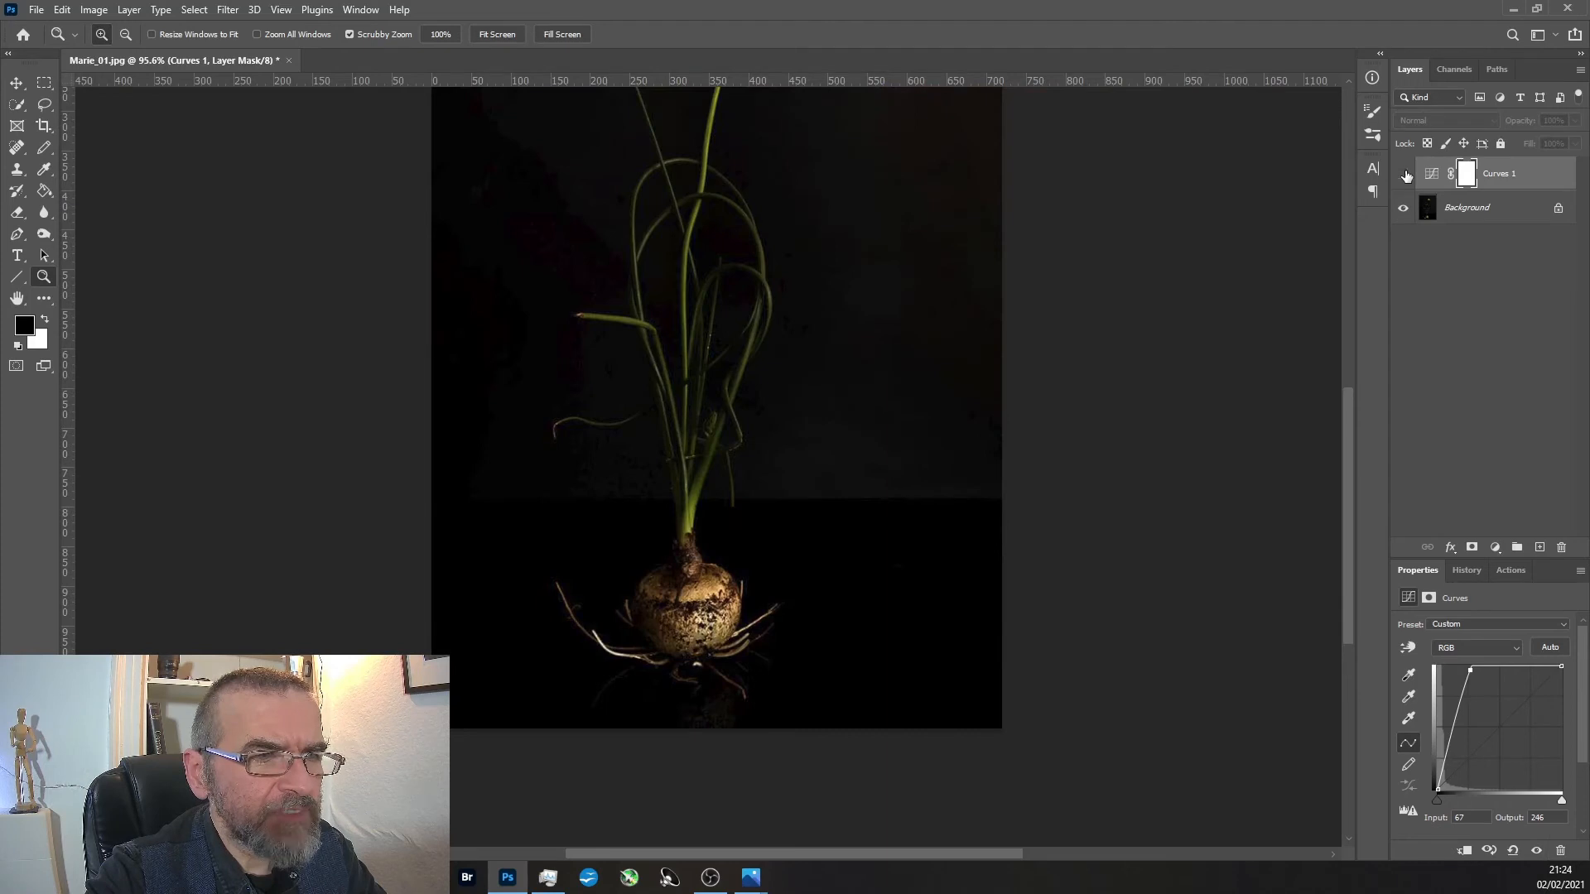
left_click(862, 263, "alt")
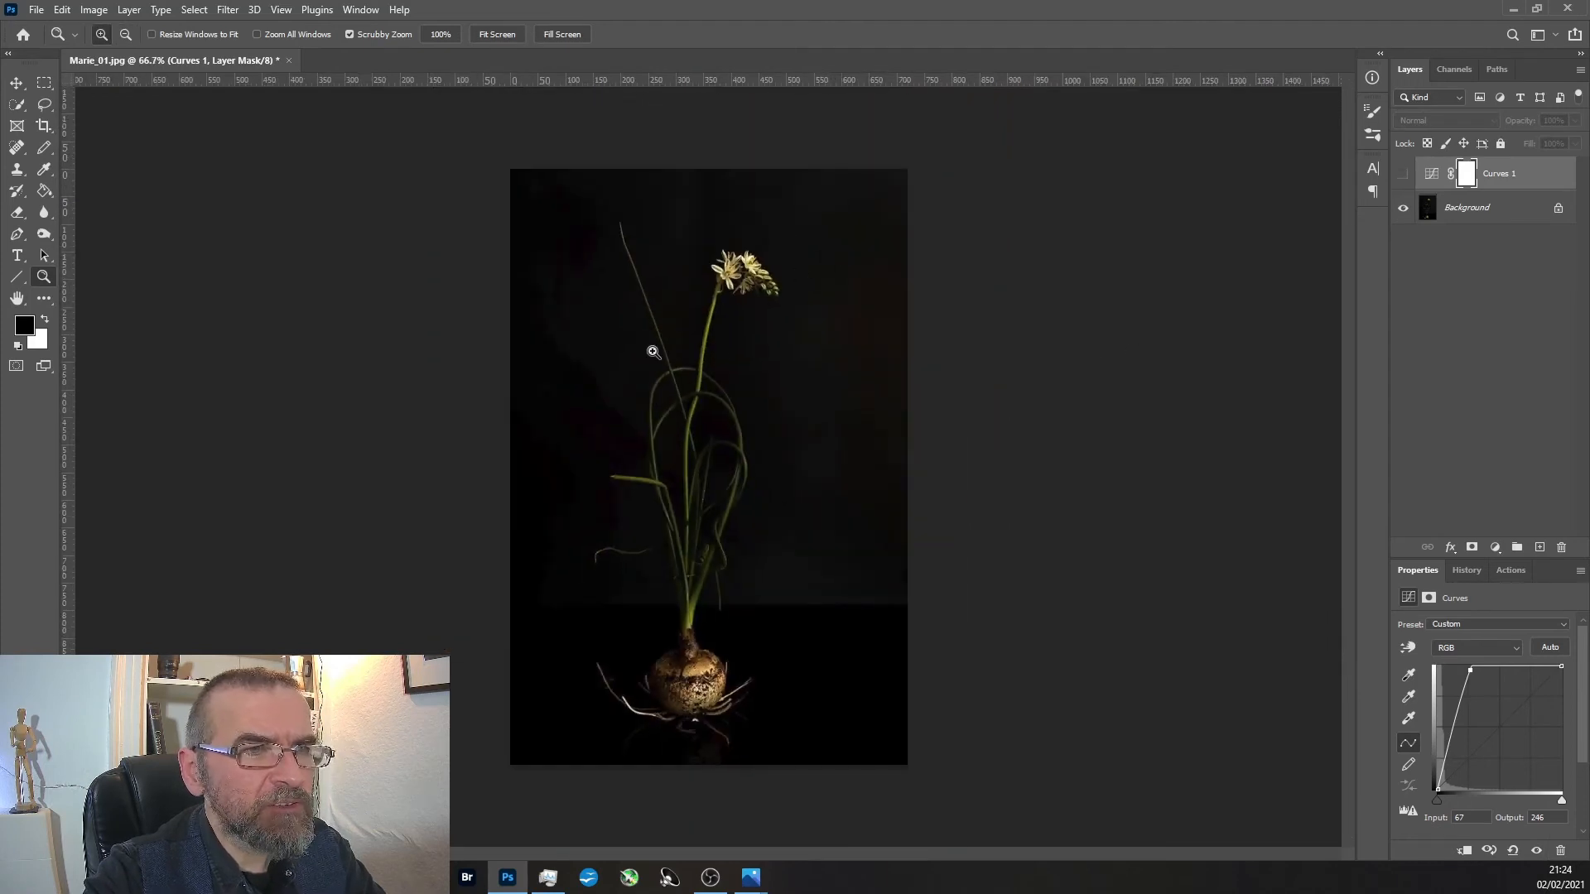
left_click(724, 445)
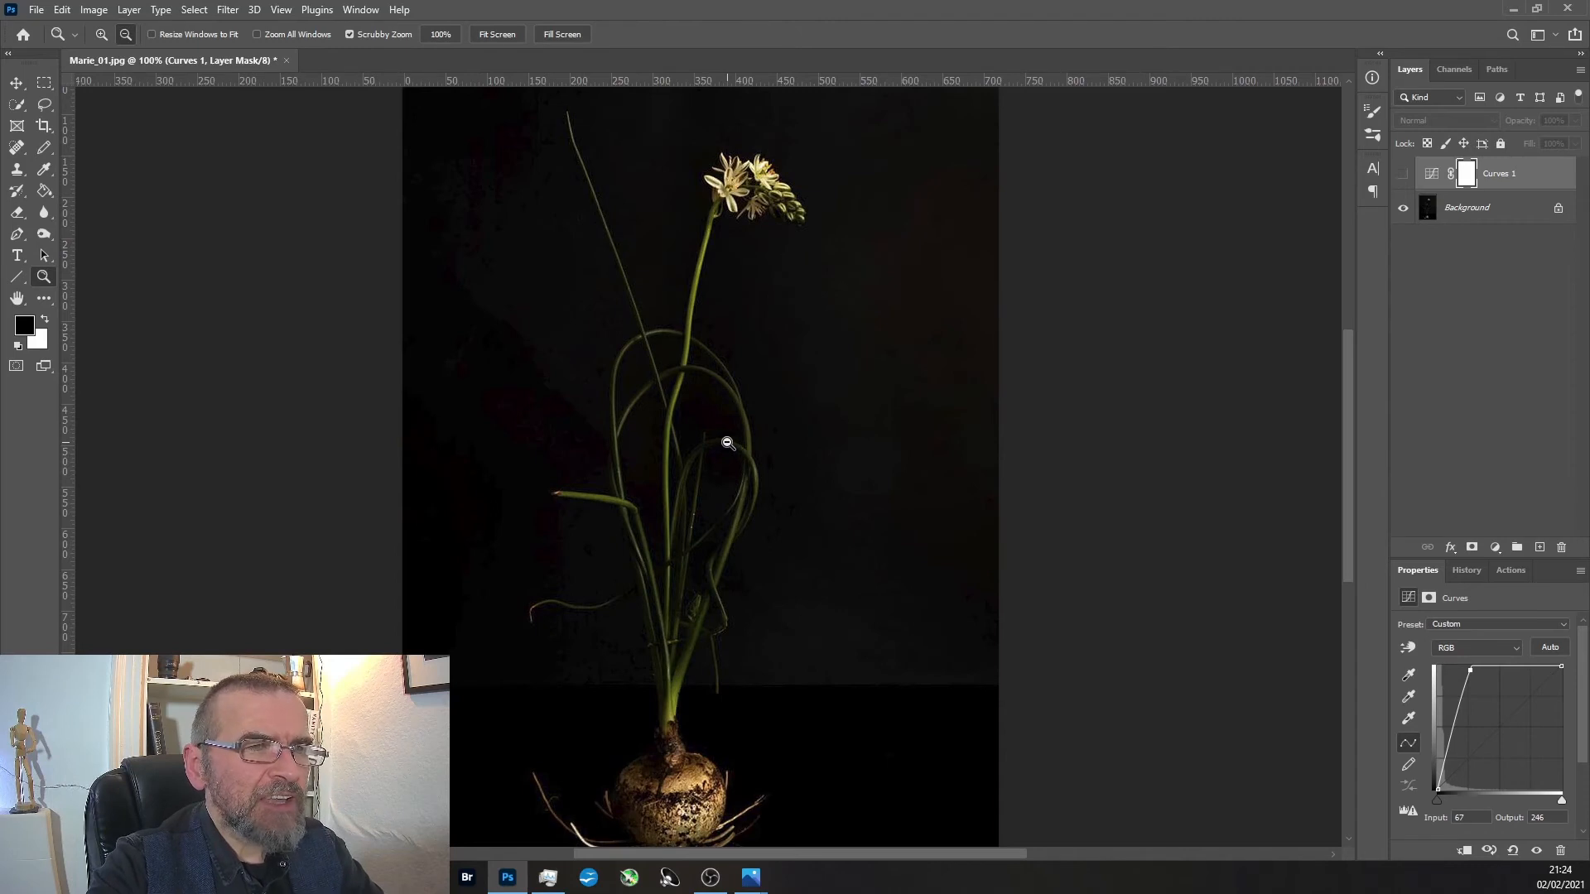
left_click(726, 443, "alt")
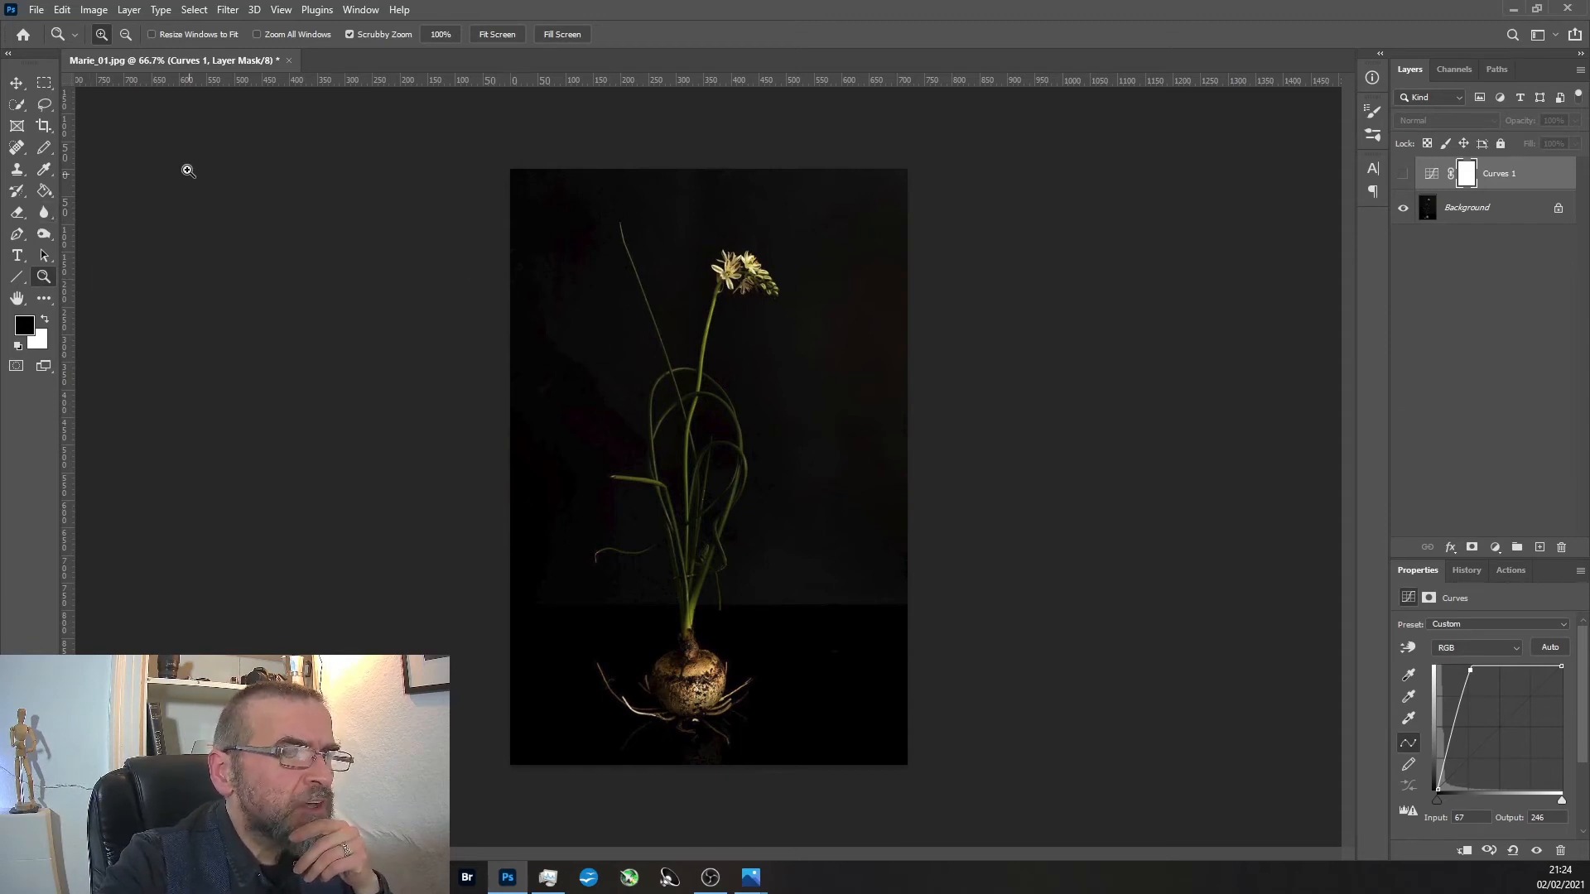
Try a crop that widens the plant photo on its right, extends it below and trims its left edge, and undo it.
left_click(44, 126)
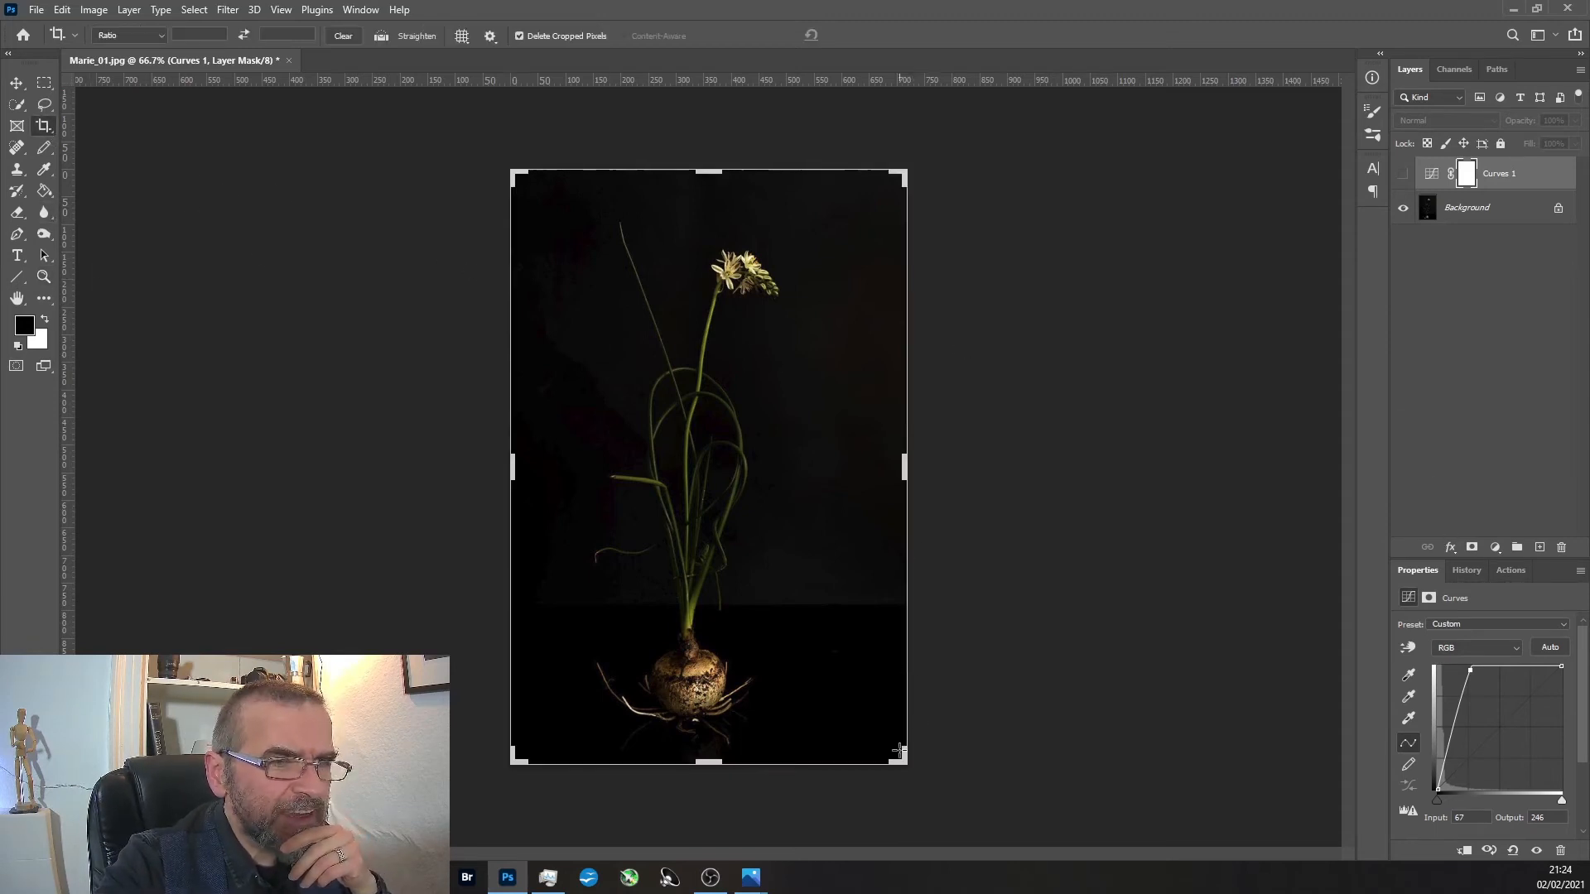
left_click_drag(905, 763, 1057, 811)
left_click_drag(513, 490, 537, 490)
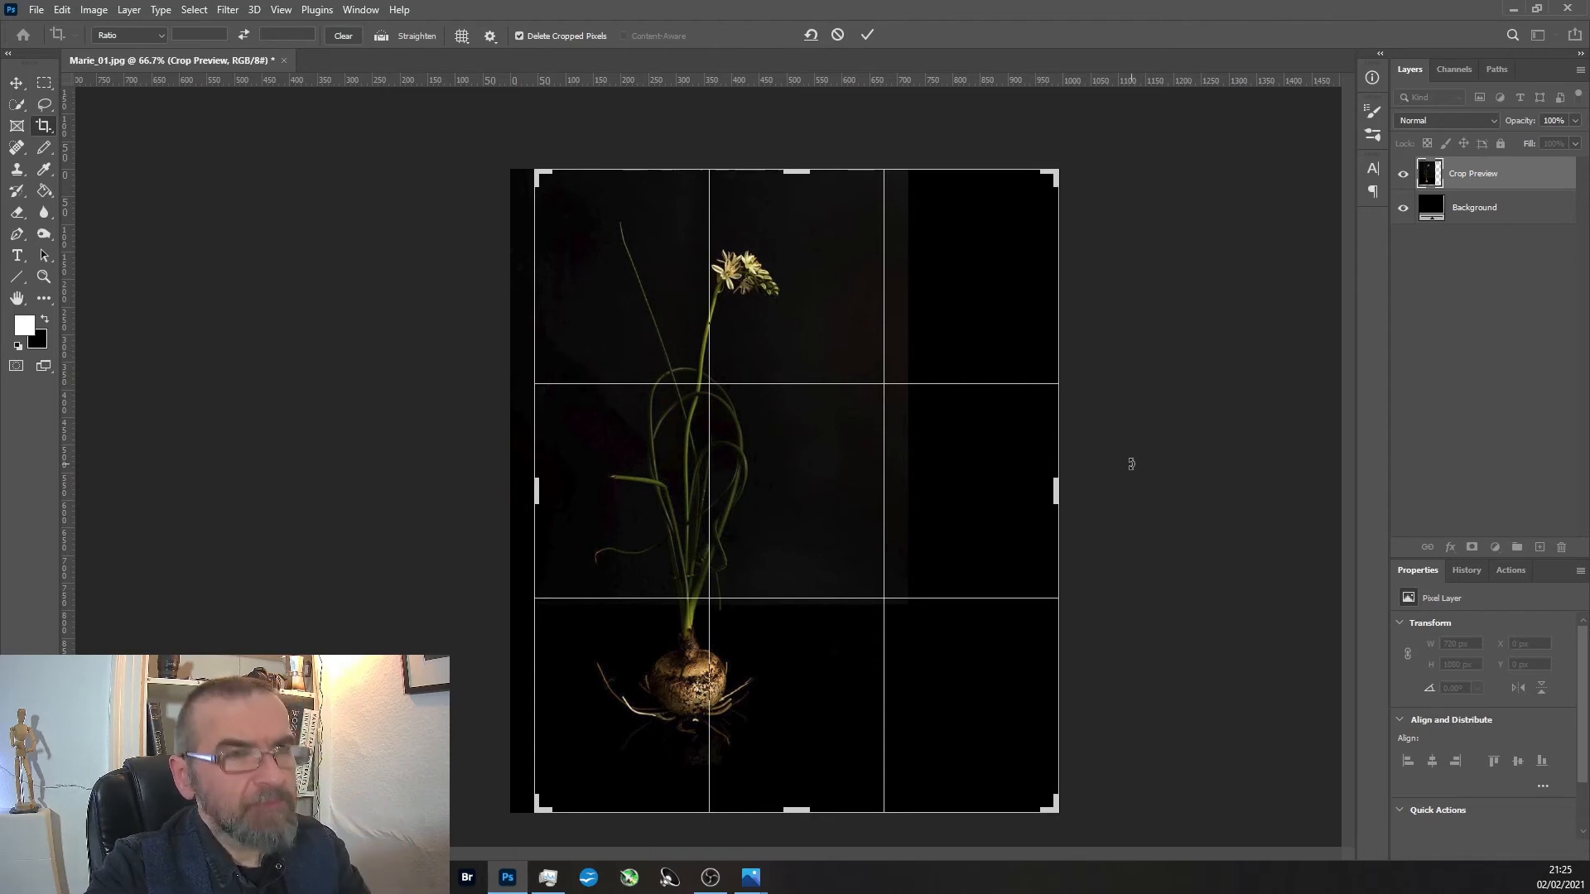
key("Return")
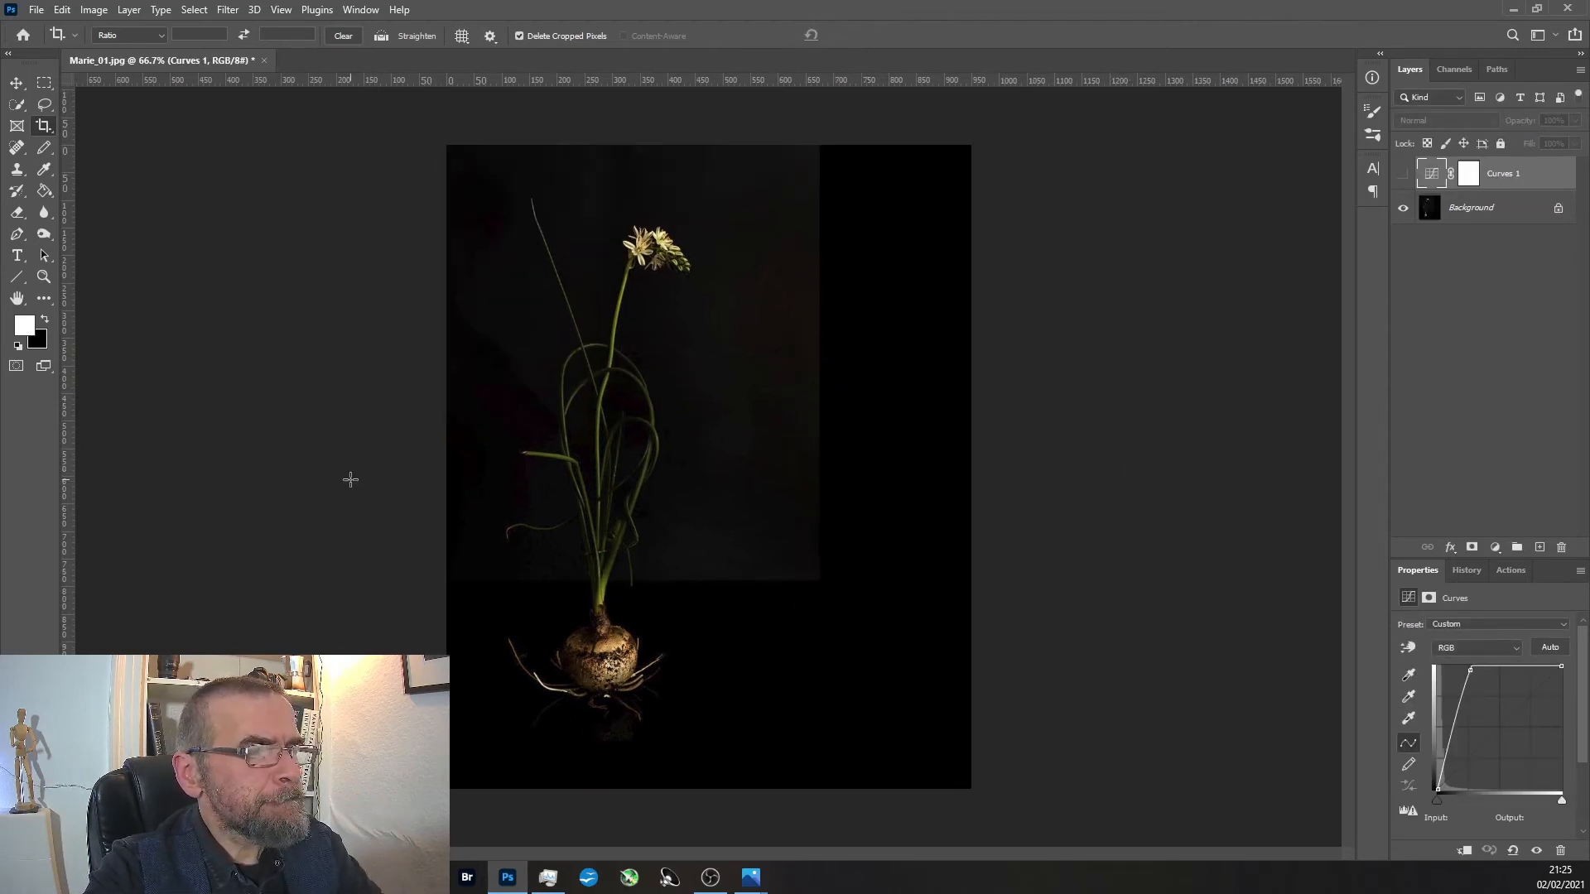
key("ctrl+z")
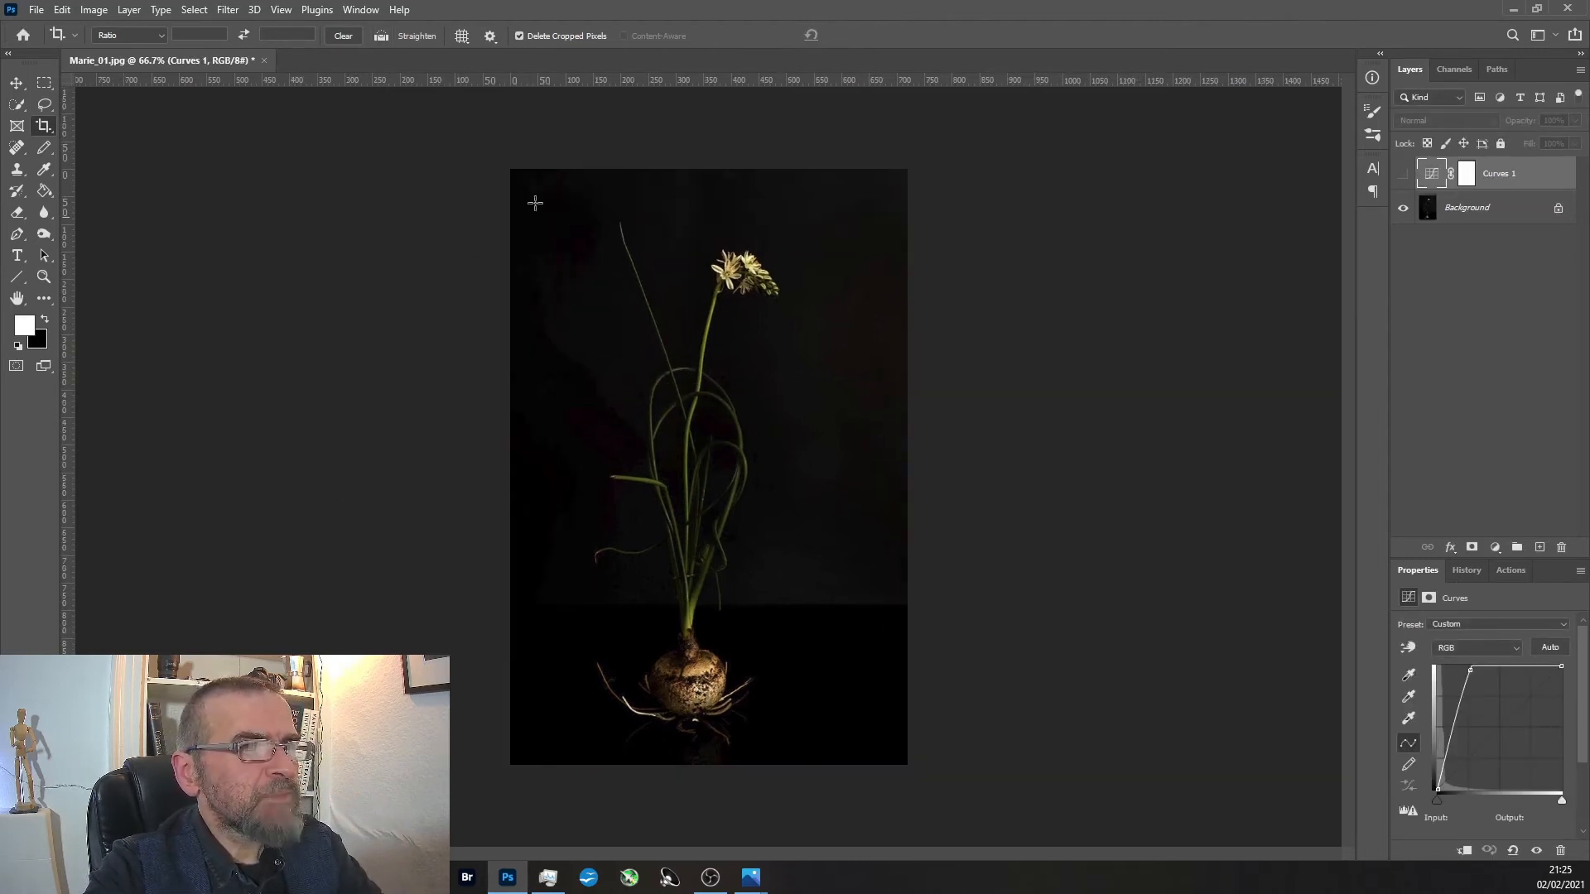
Revert the plant photo to its Open history state, discarding the Curves layer.
left_click(1473, 205)
left_click(1465, 570)
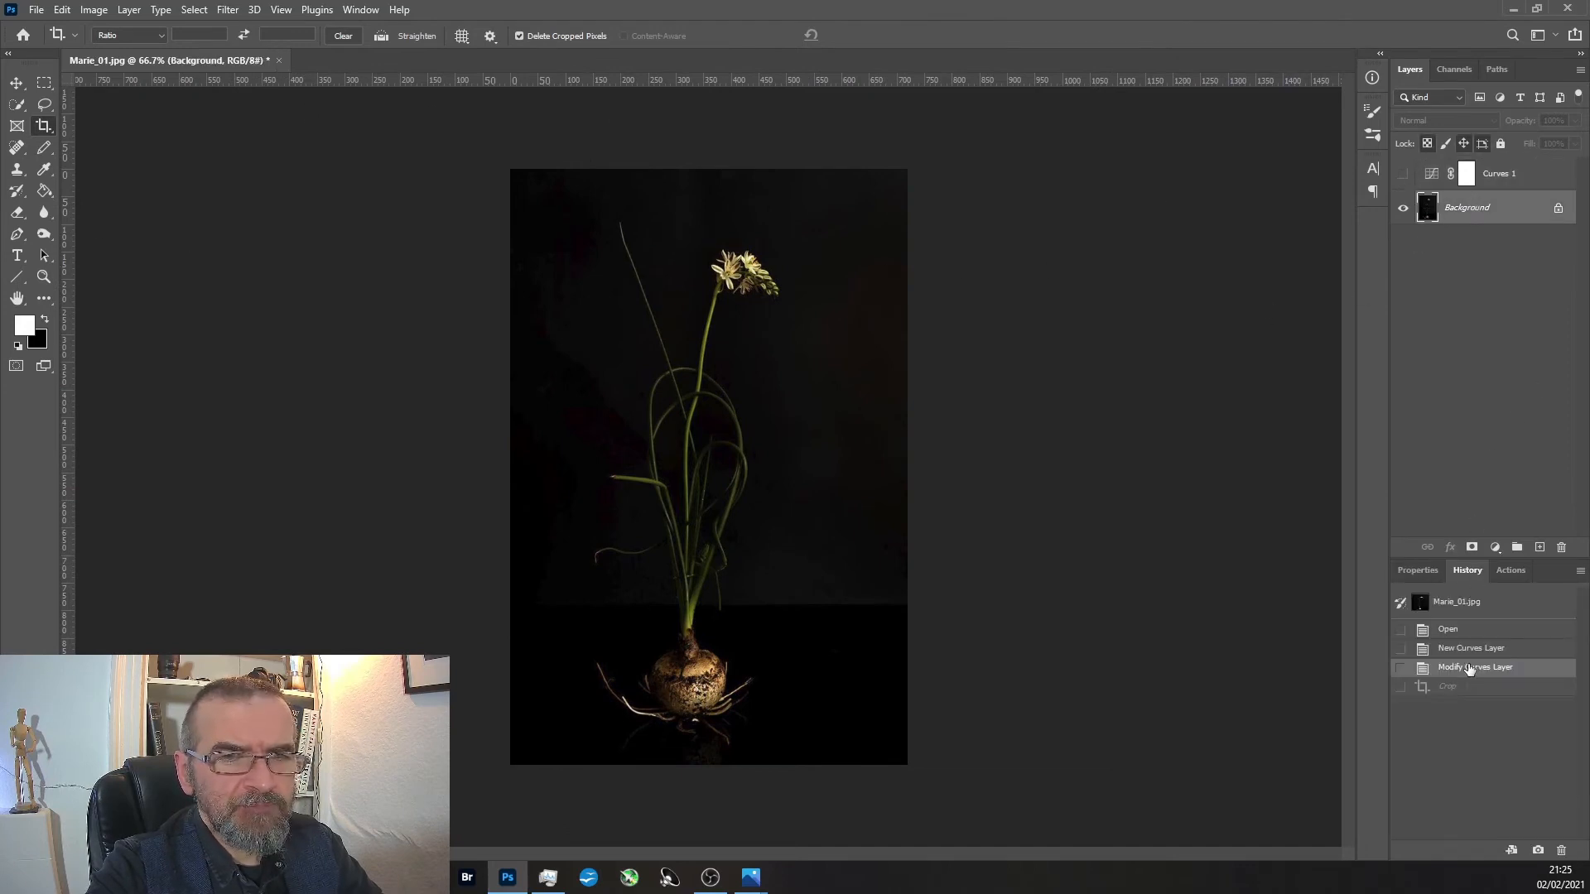
left_click(1458, 631)
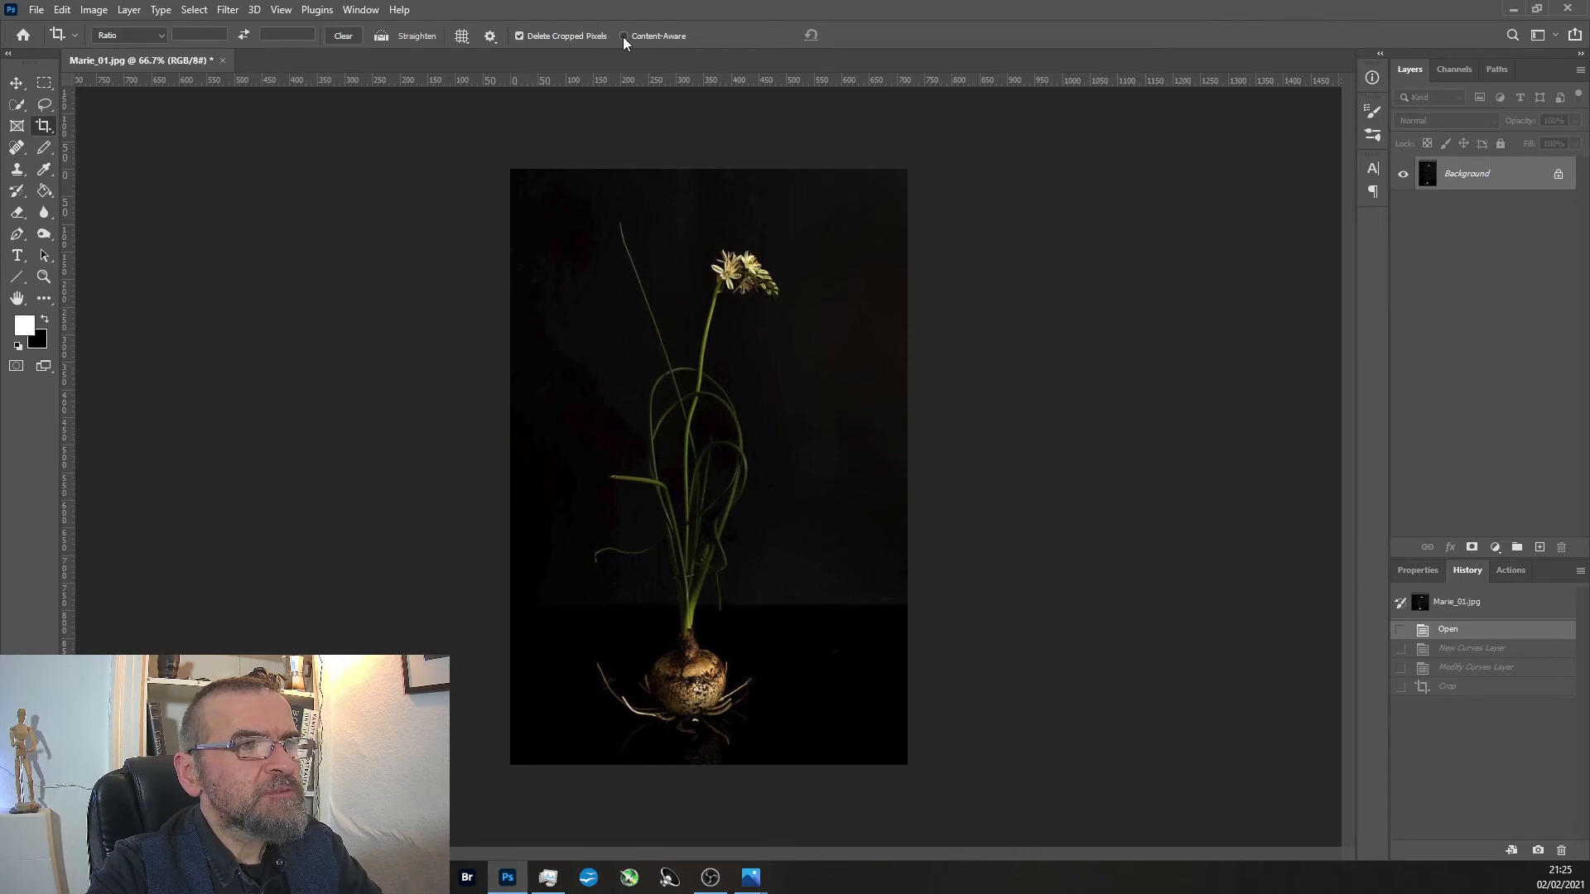
Crop the plant photo with Content-Aware enabled, extending it on the right and below and trimming a narrow strip from its left edge.
left_click(896, 525)
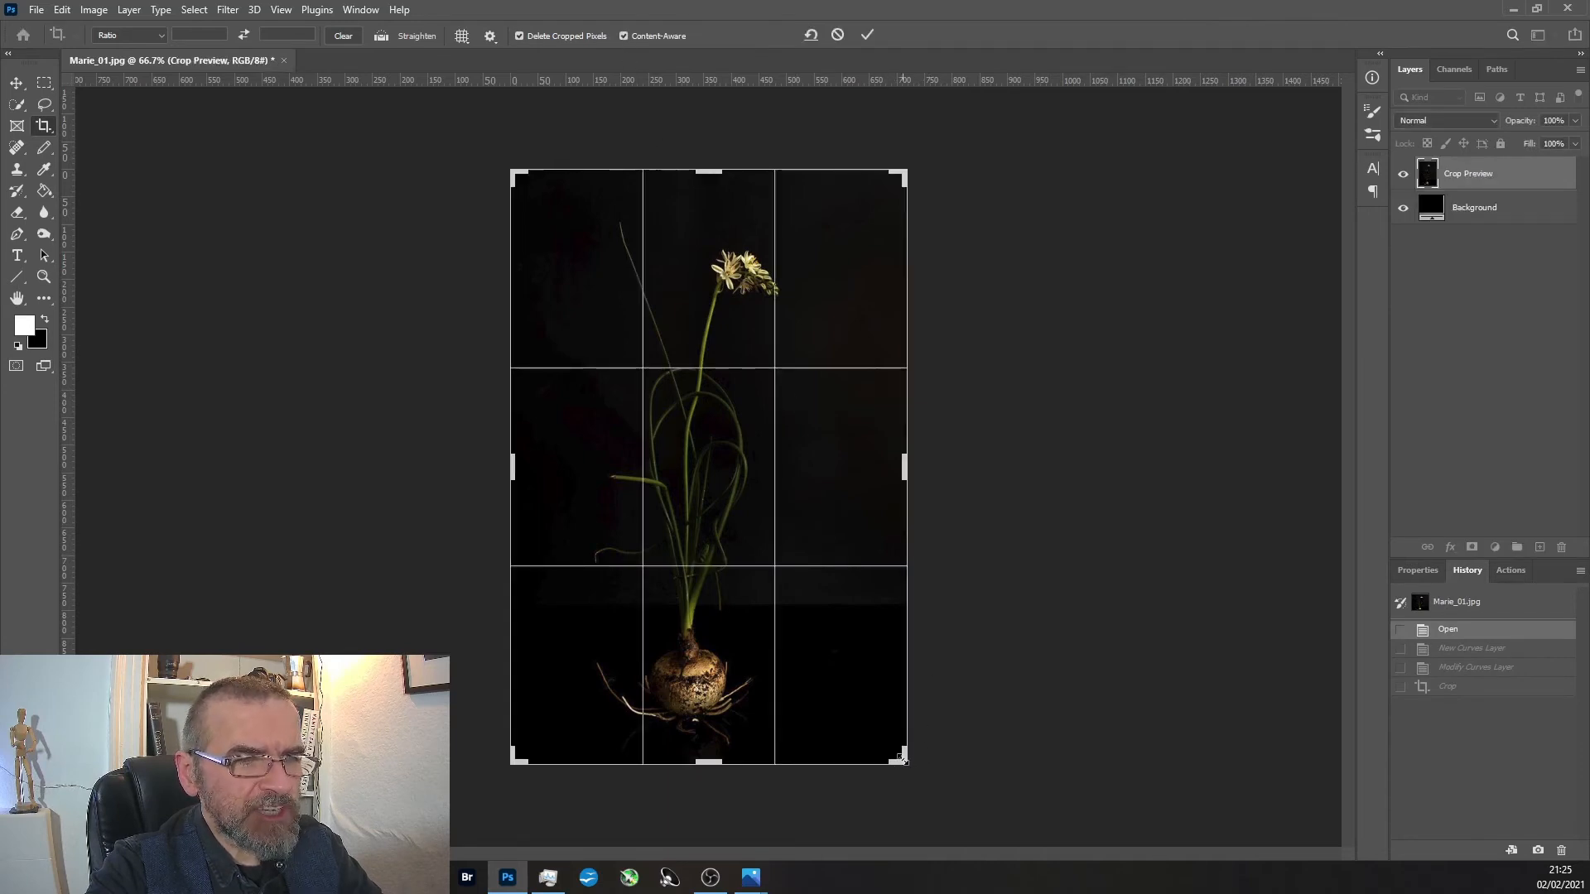
left_click_drag(903, 764, 1080, 818)
left_click_drag(512, 488, 549, 493)
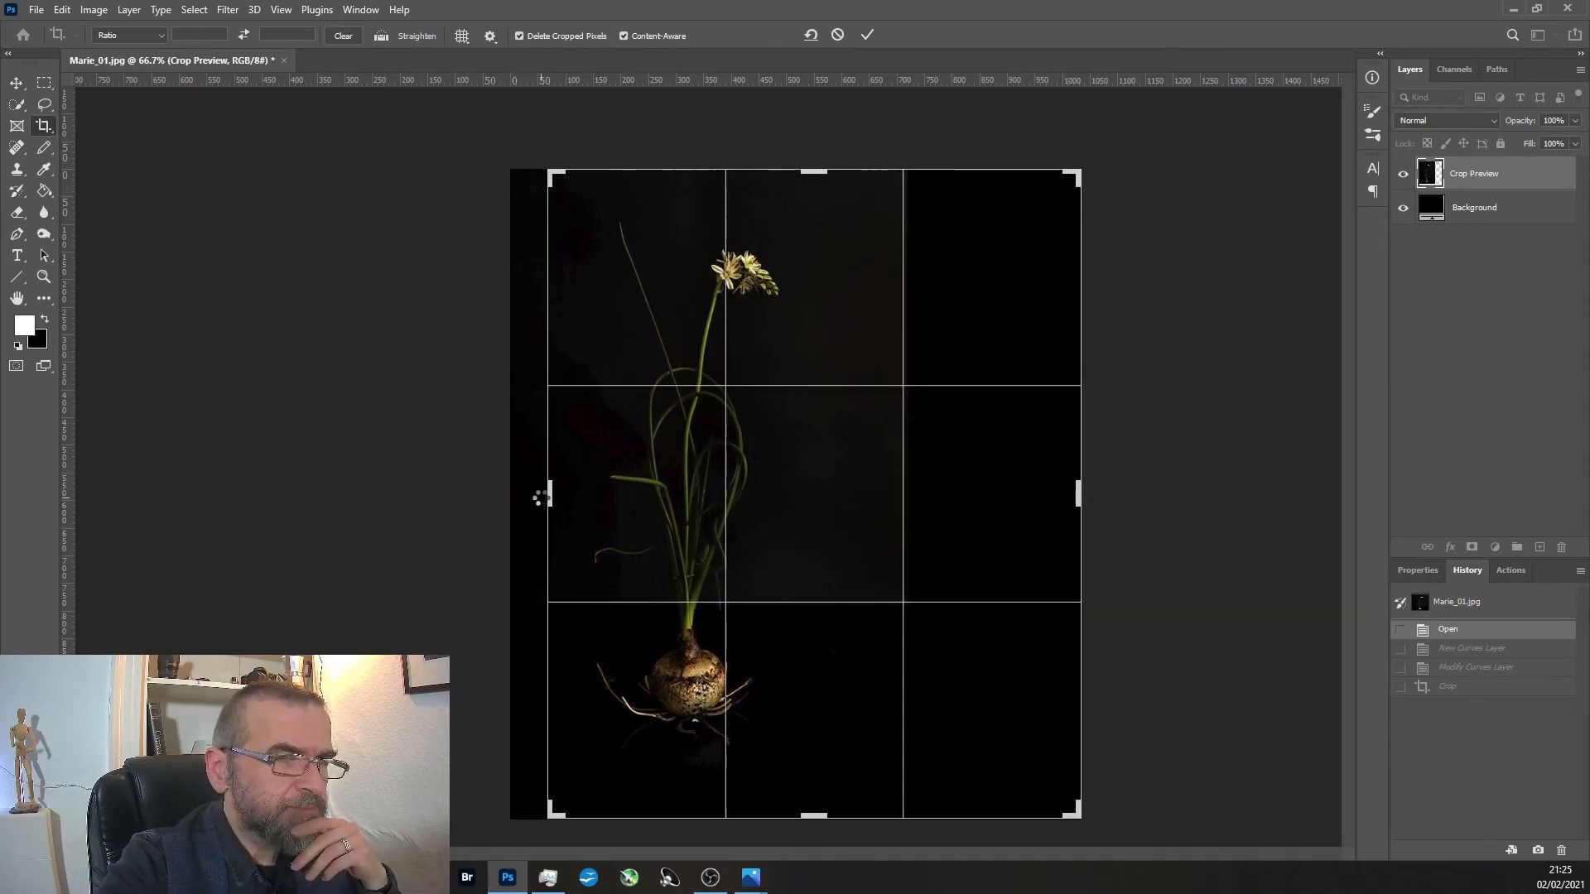
key("Return")
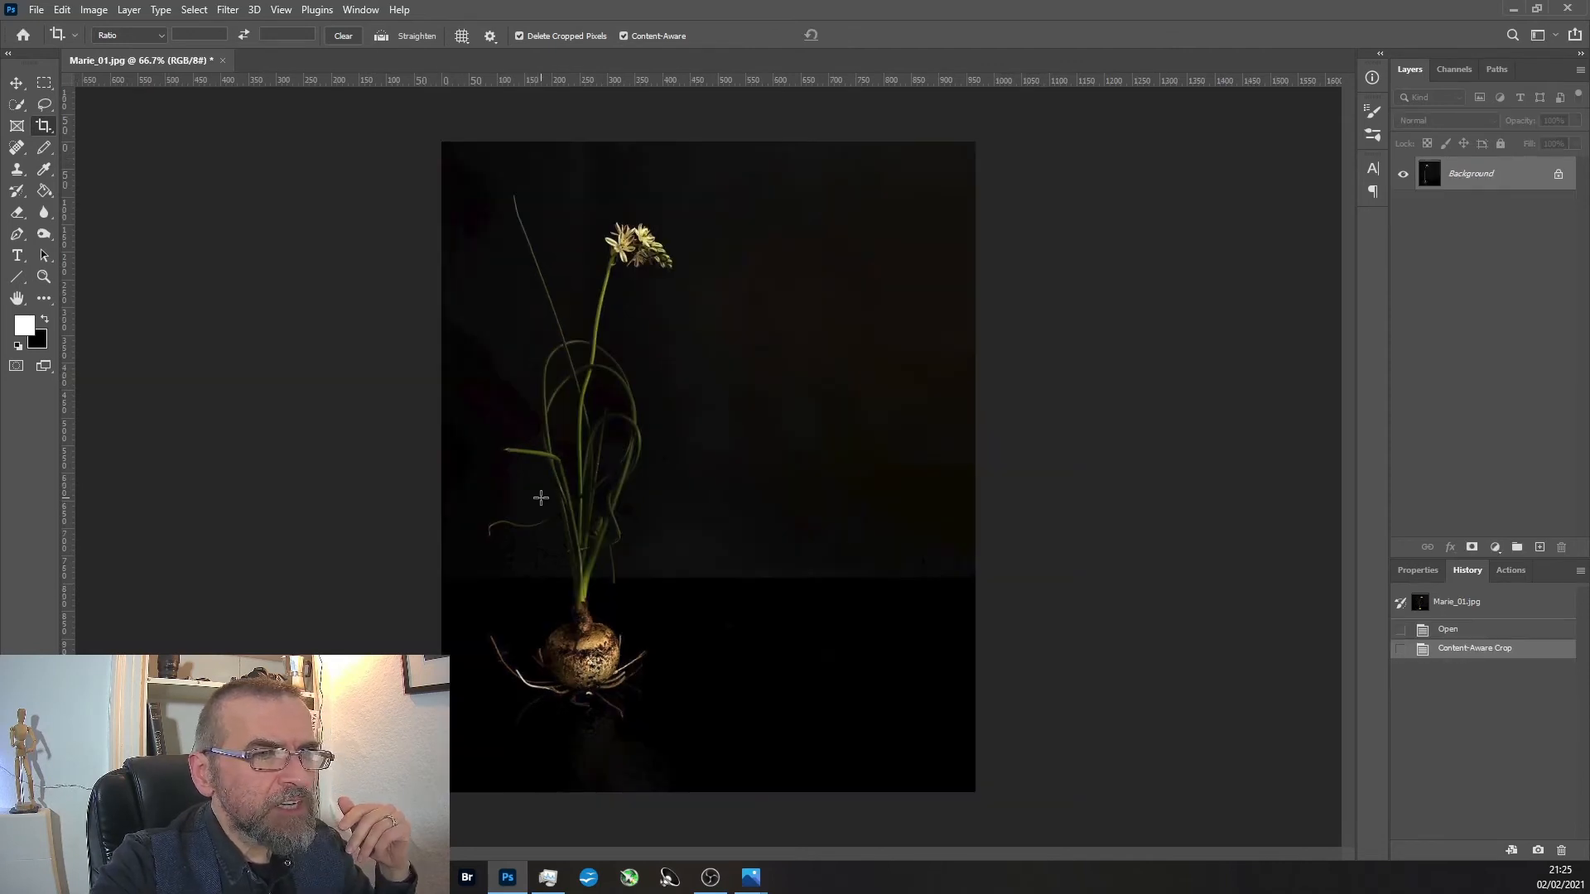
Add a Curves adjustment layer over the extended photo and strongly brighten it by raising RGB input 58 to output 216.
left_click(1495, 547)
left_click(1485, 646)
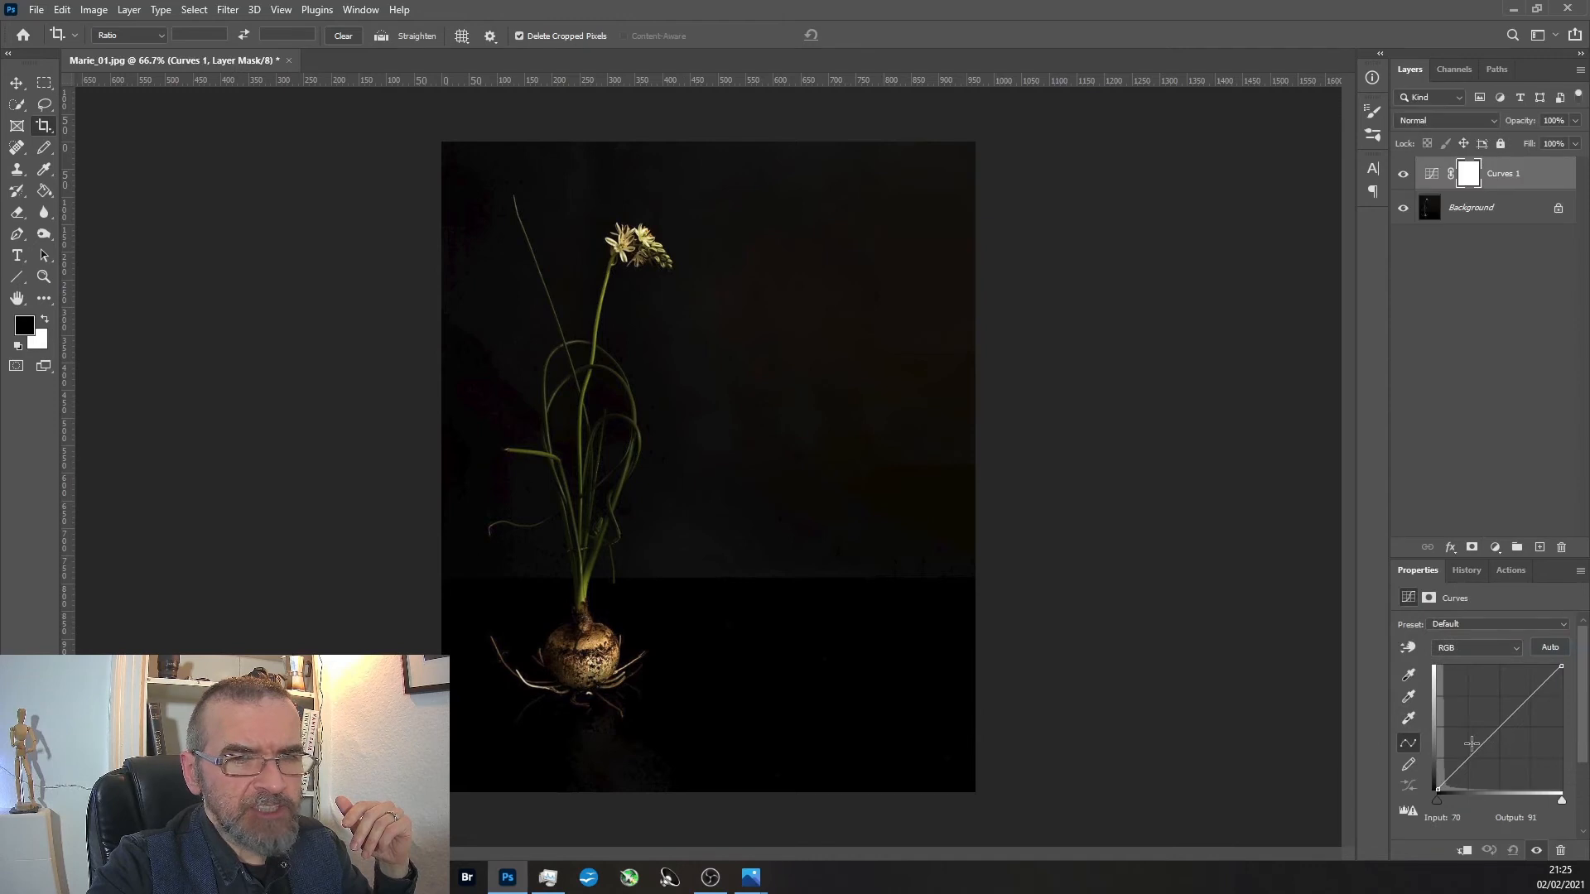
left_click_drag(1486, 741, 1485, 706)
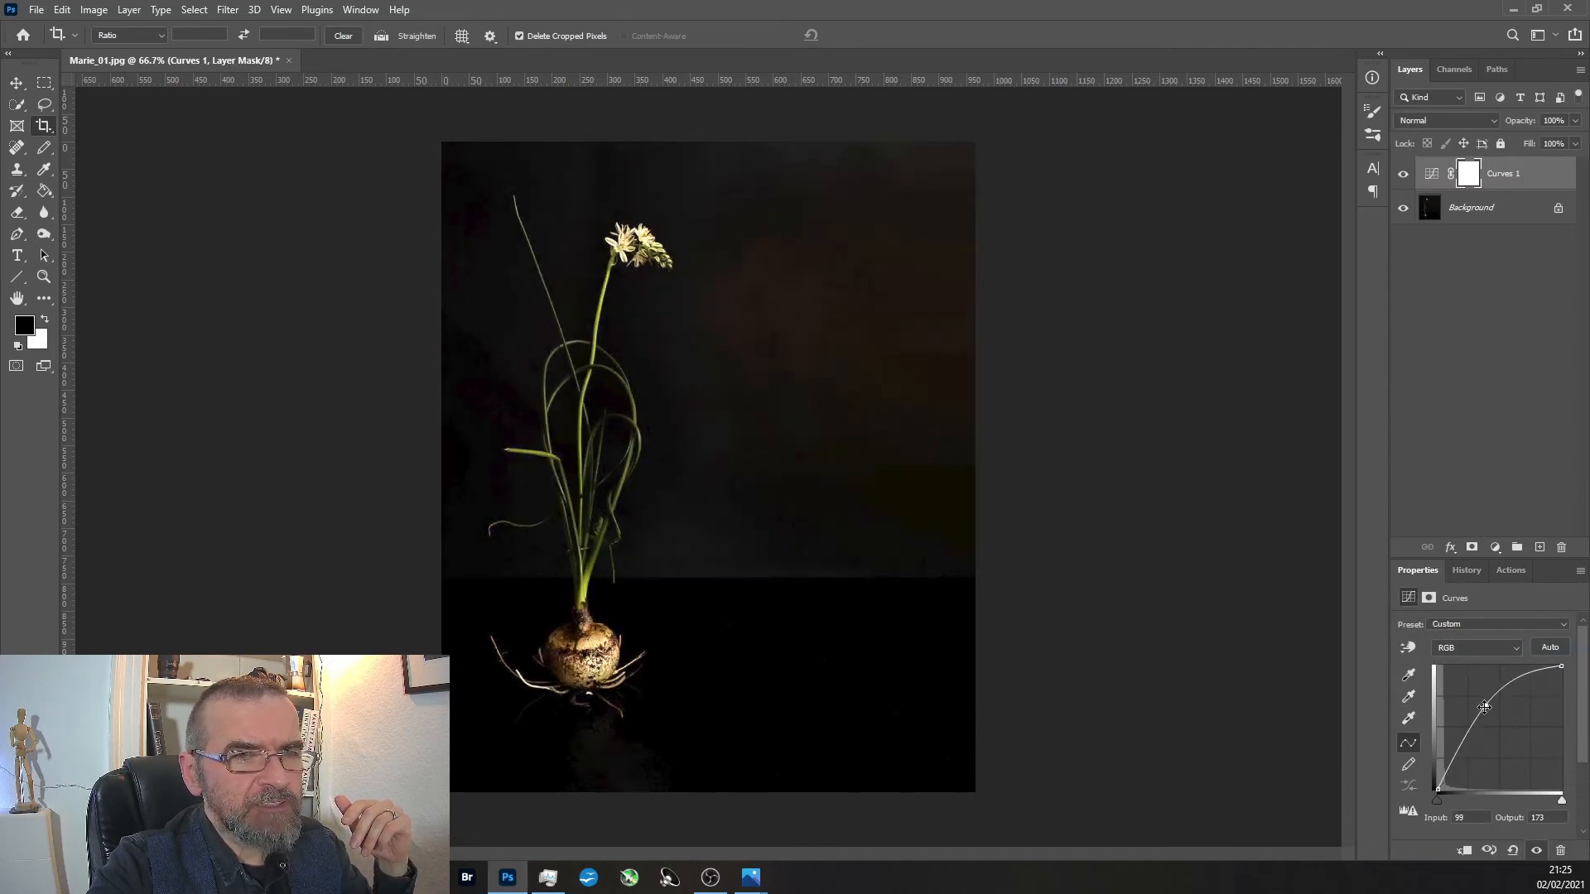
left_click_drag(1485, 706, 1465, 686)
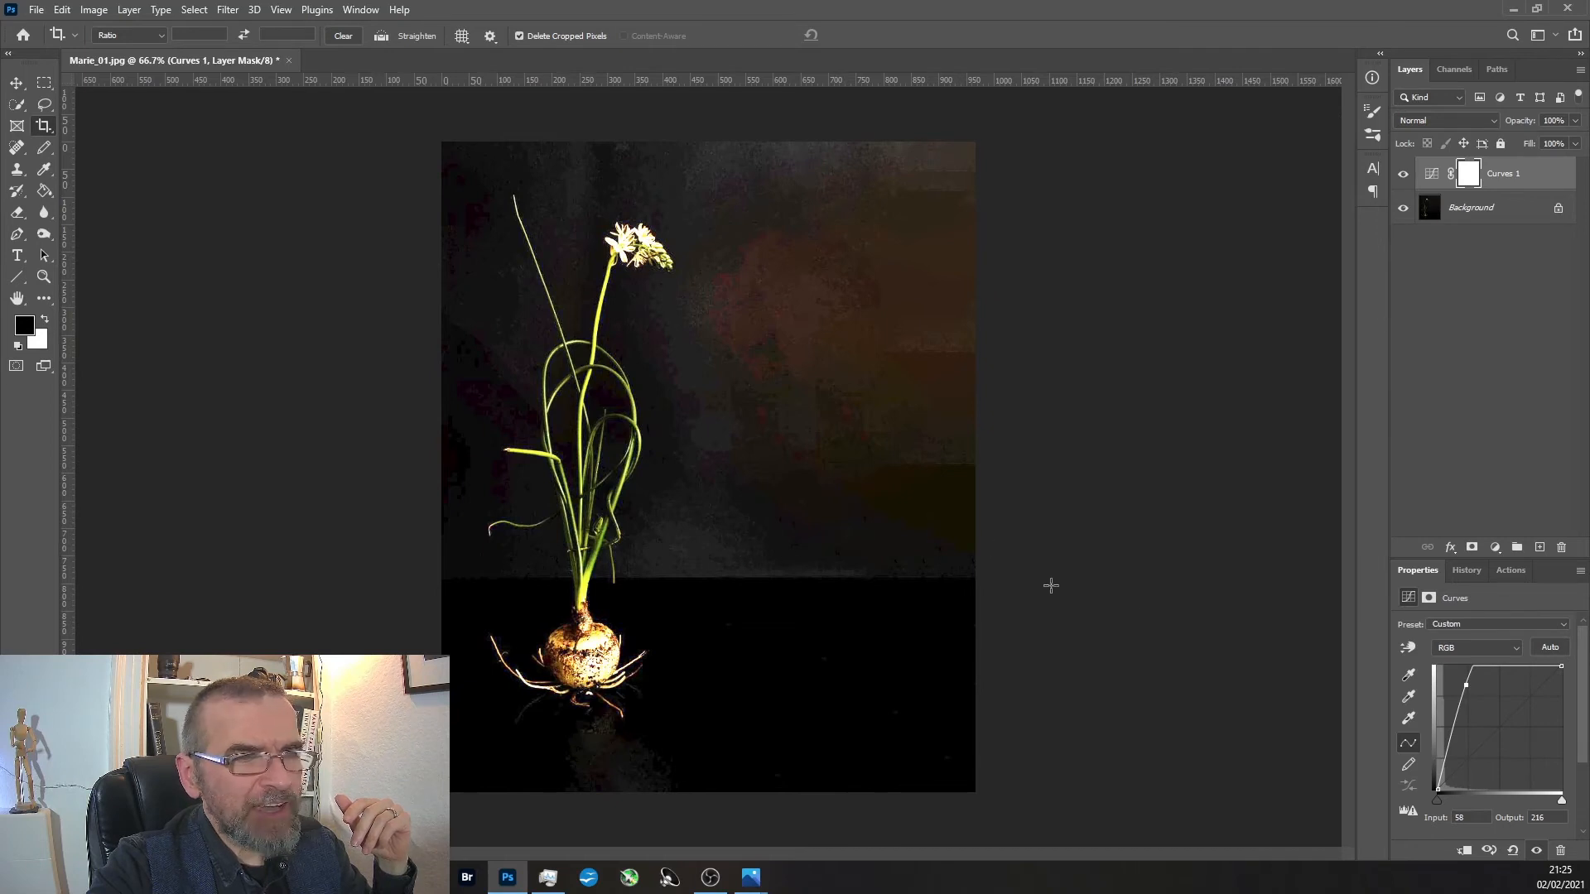
Hide the brightening Curves layer and select the Background layer.
left_click(1401, 175)
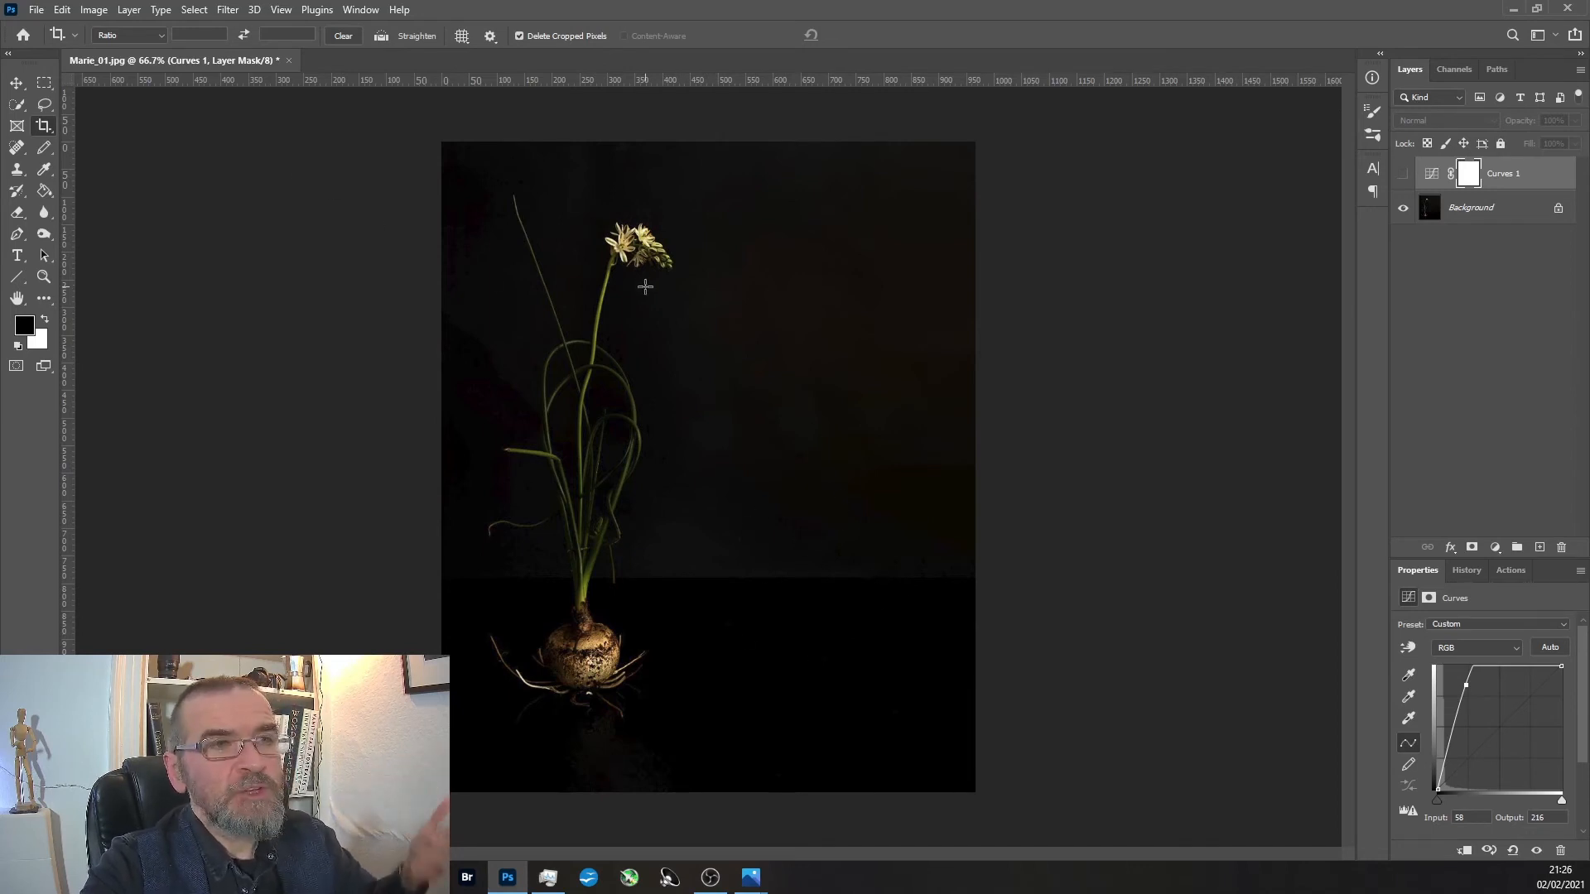
left_click(1482, 207)
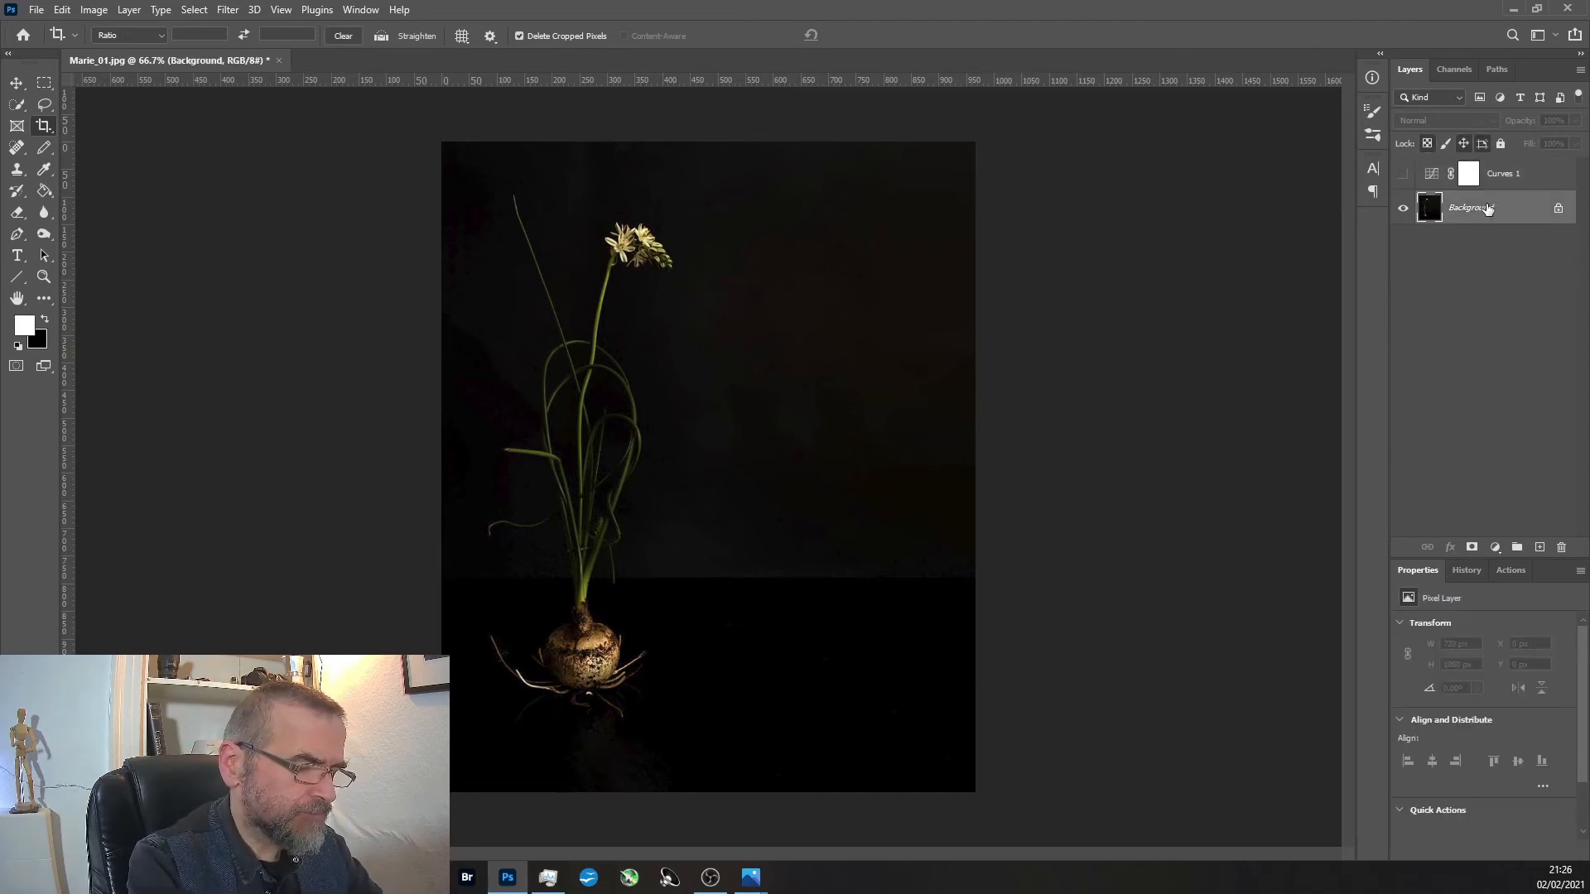
Duplicate the Background layer and scale the copy proportionally to about 48%, anchored at the photo's lower-right corner.
key("ctrl+j")
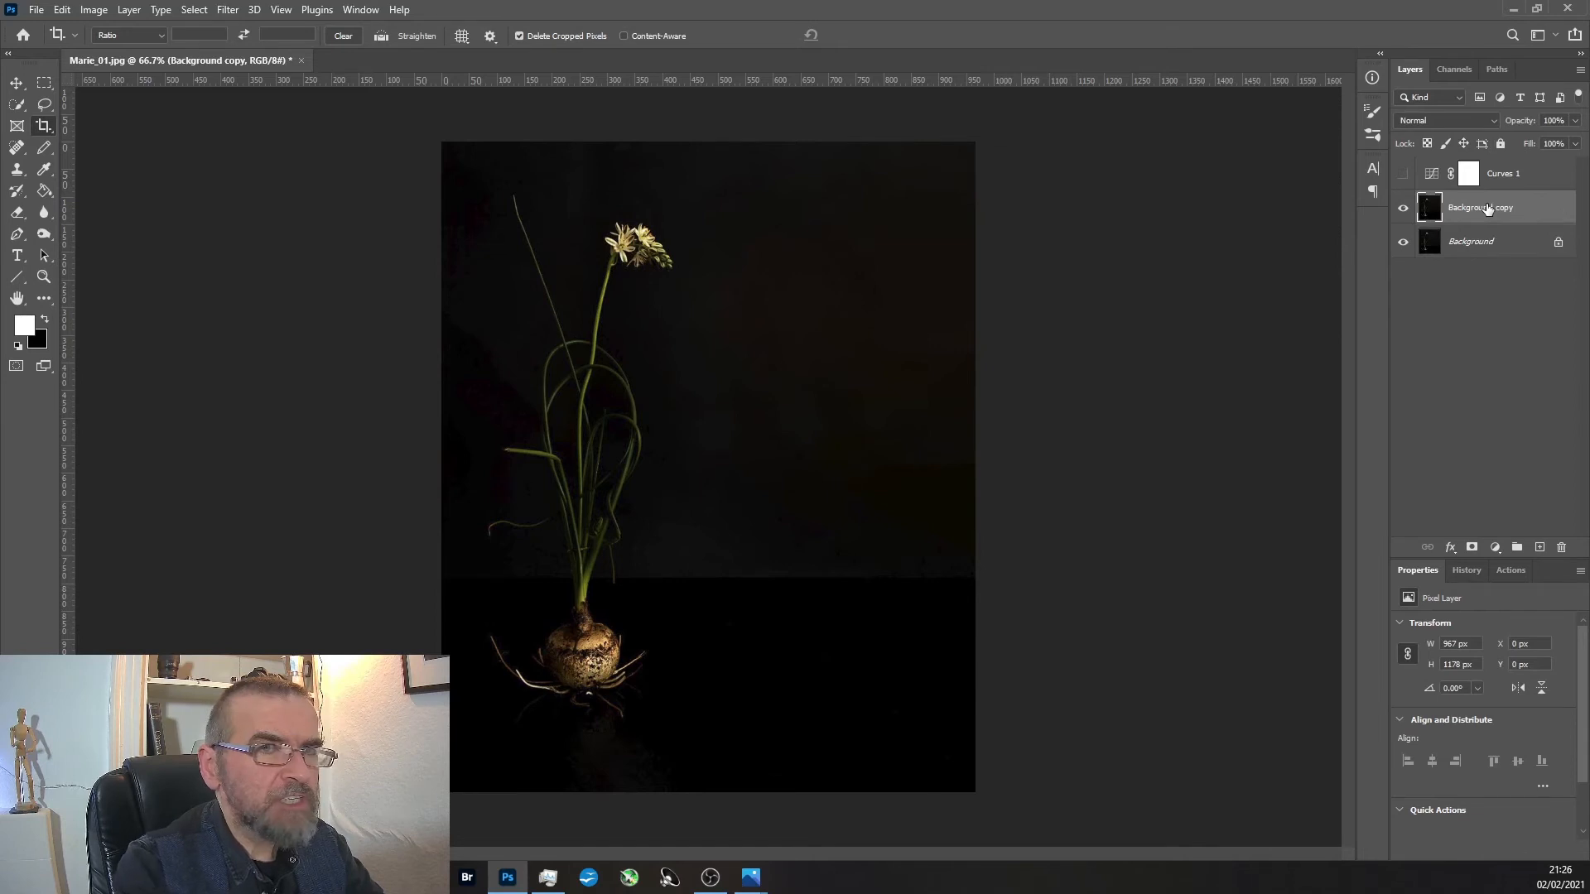
key("v")
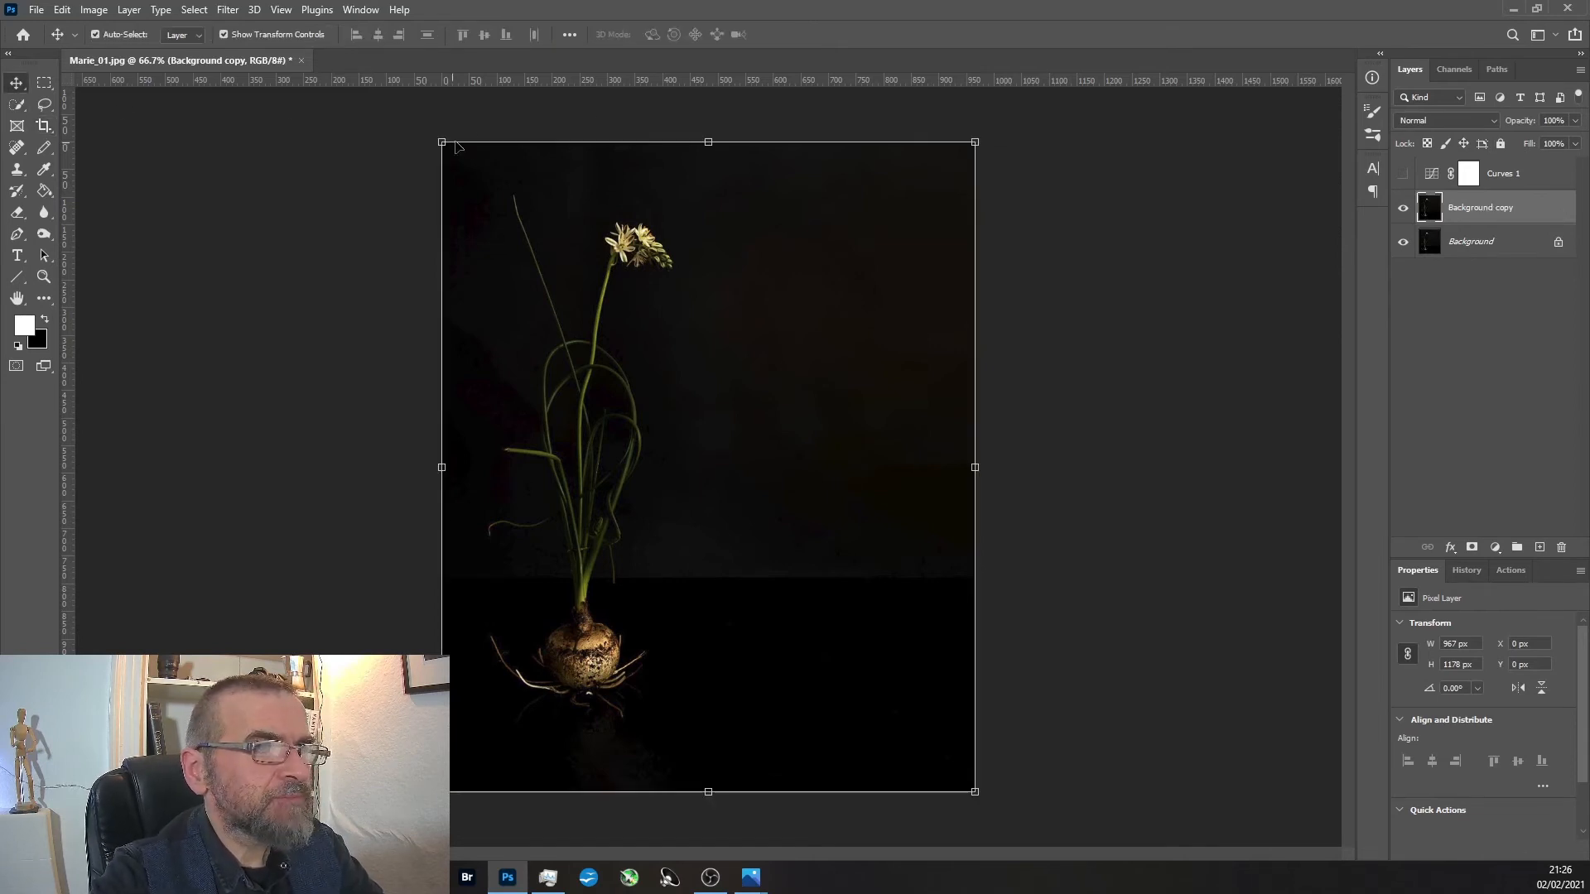
left_click_drag(443, 142, 729, 468)
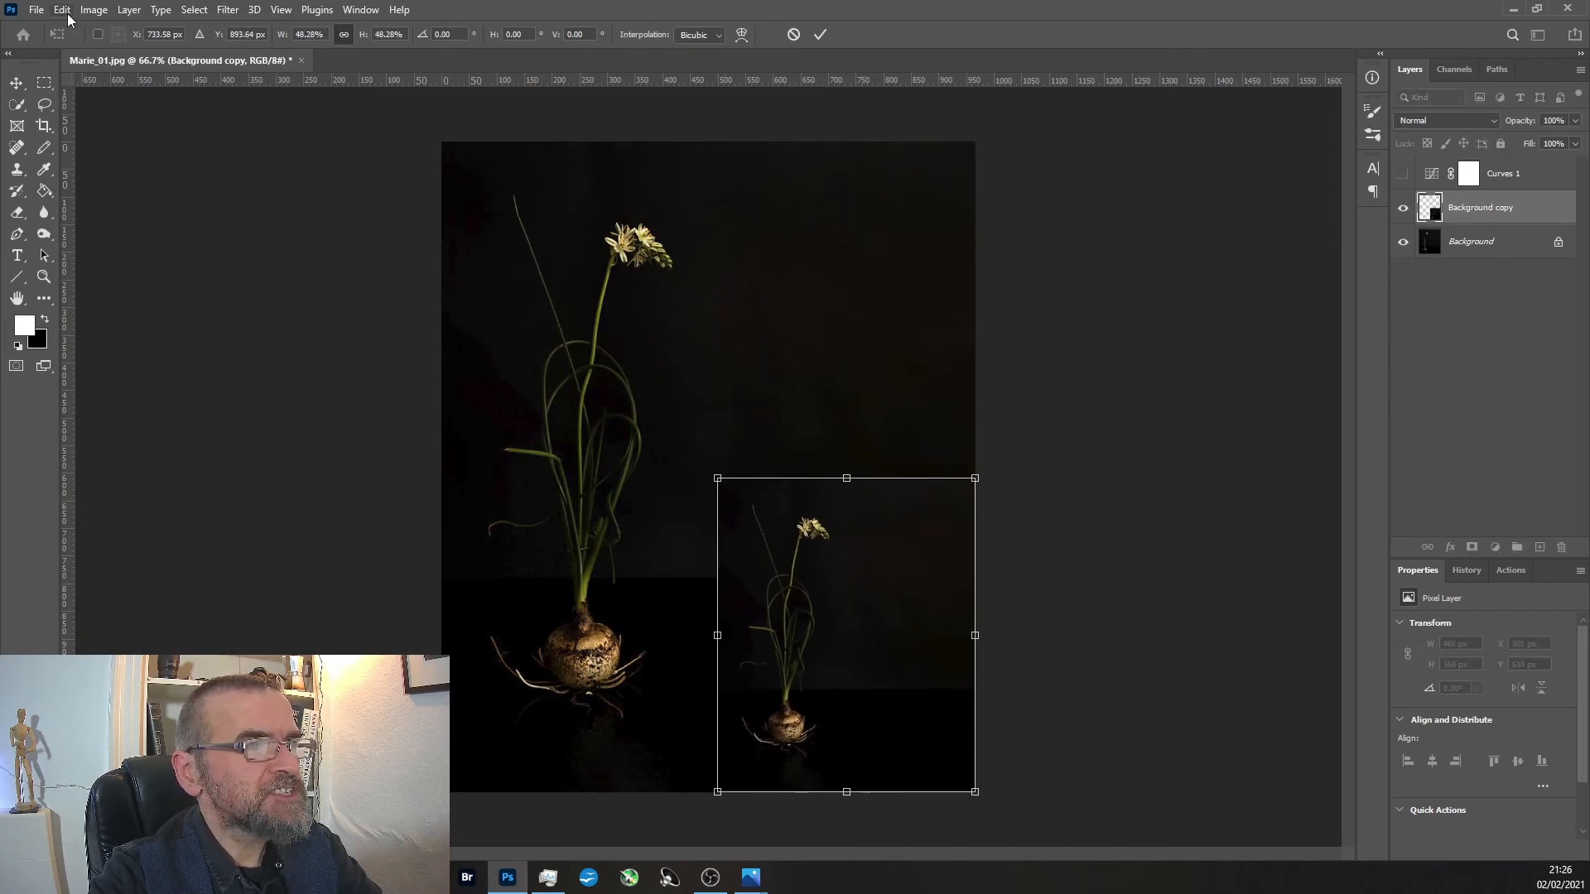
Flip the small plant copy horizontally and move it up and left to about X 334 px, Y 451 px.
left_click(67, 12)
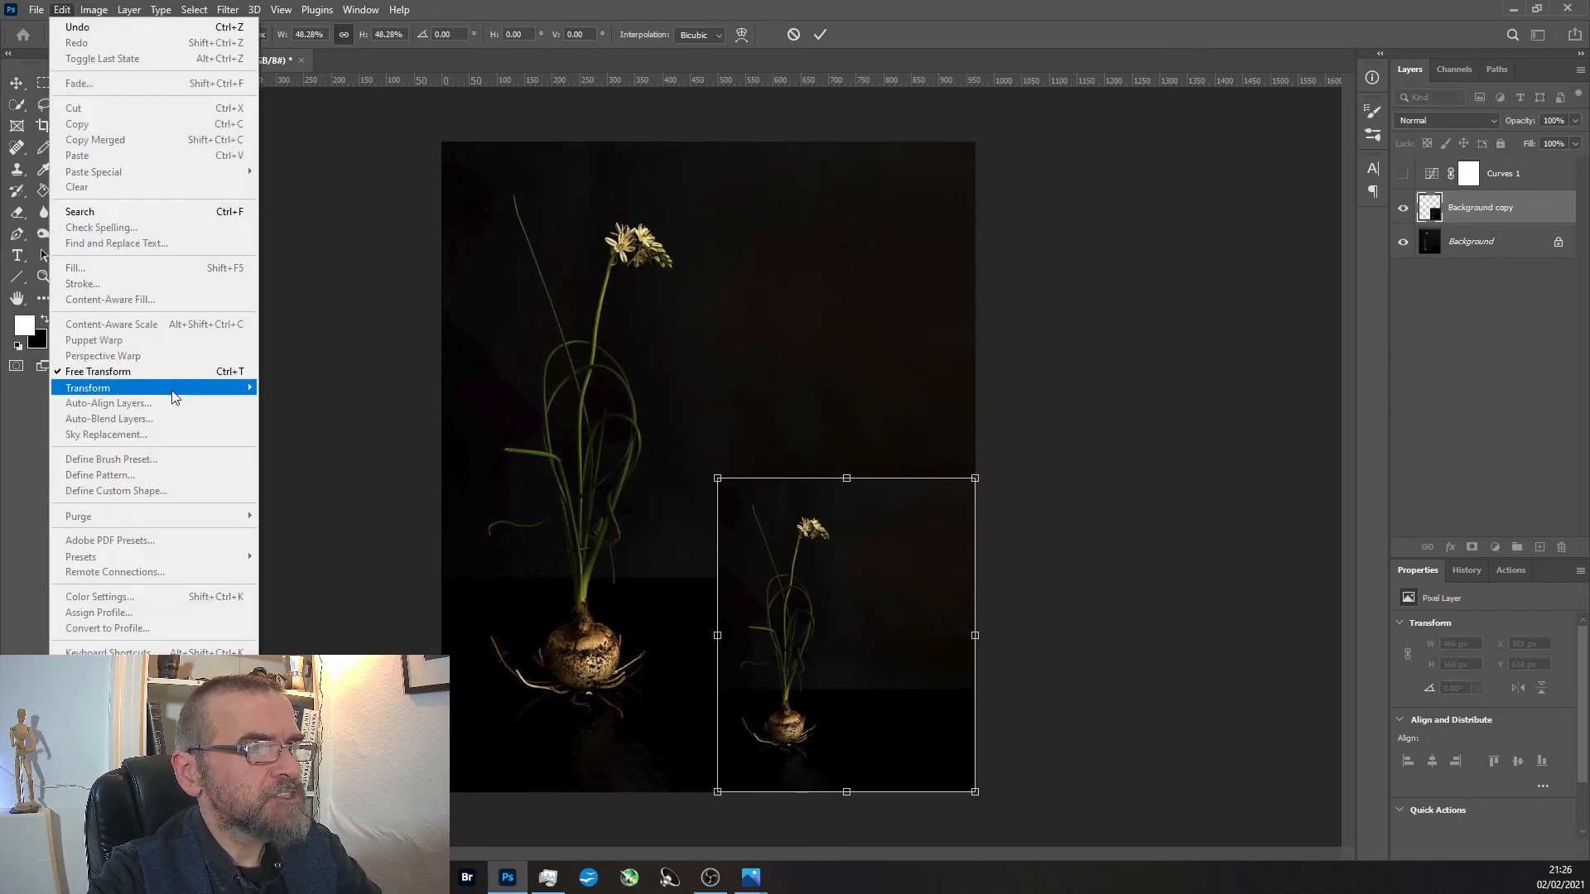
mouse_move(174, 393)
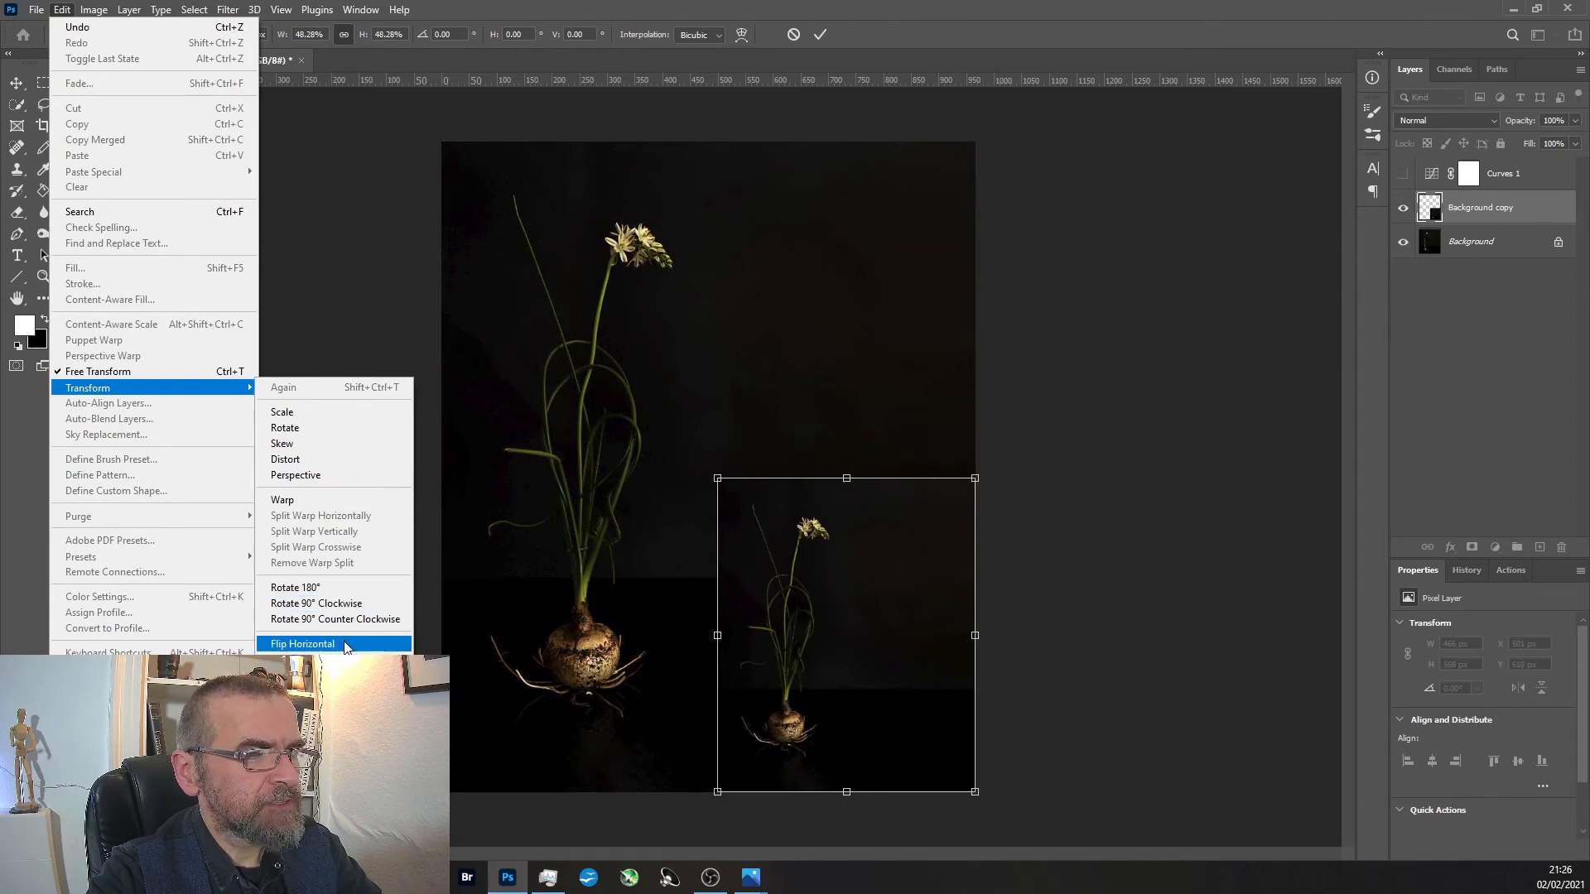
left_click(303, 645)
left_click(22, 81)
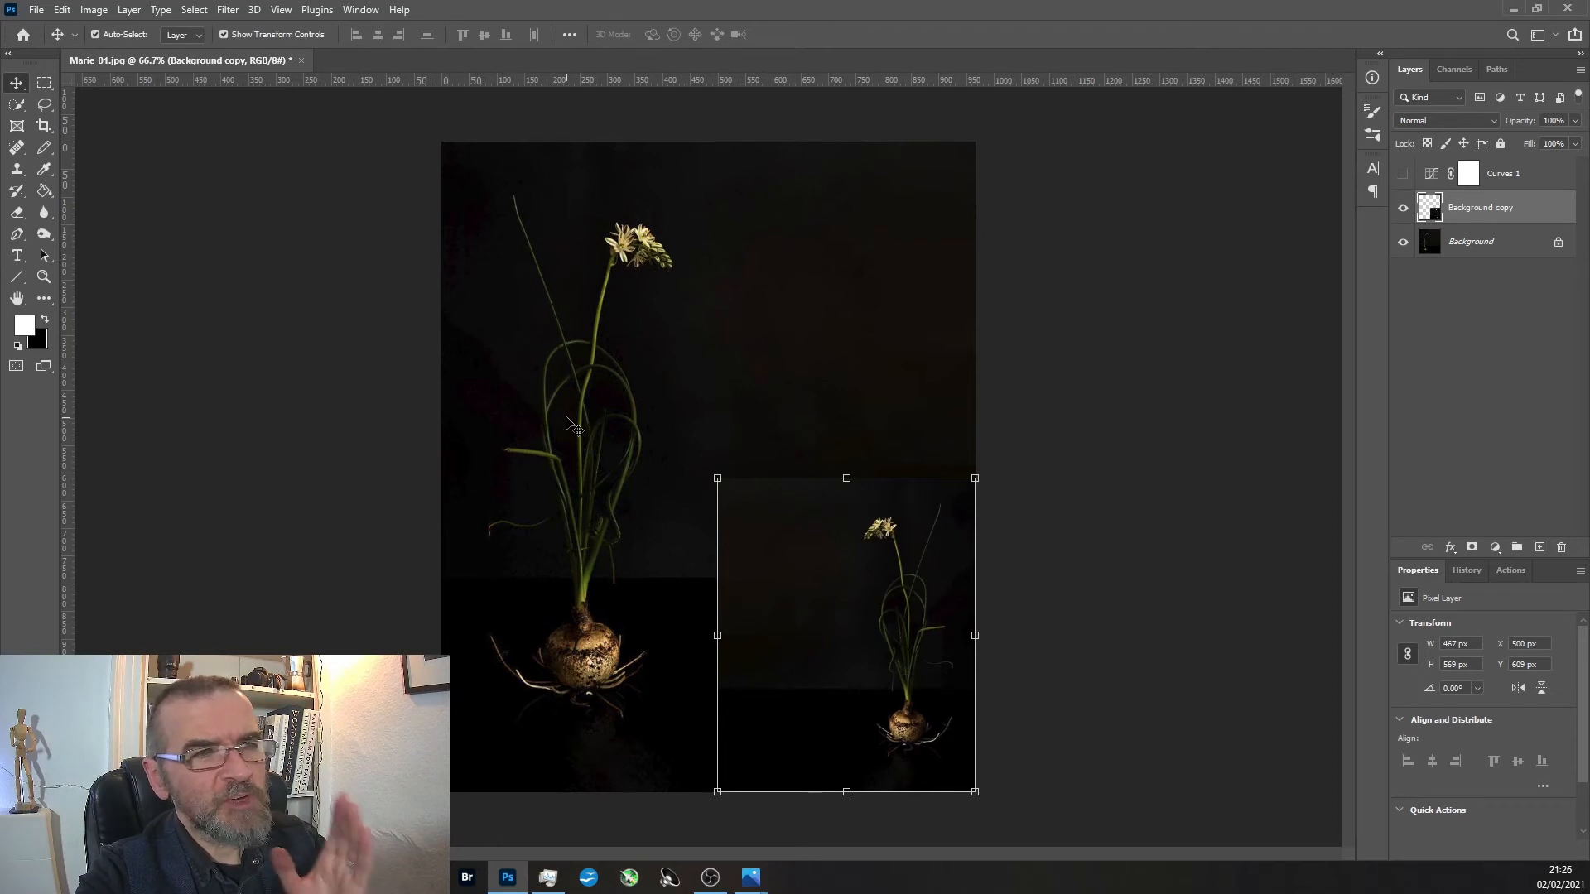
left_click_drag(834, 669, 752, 586)
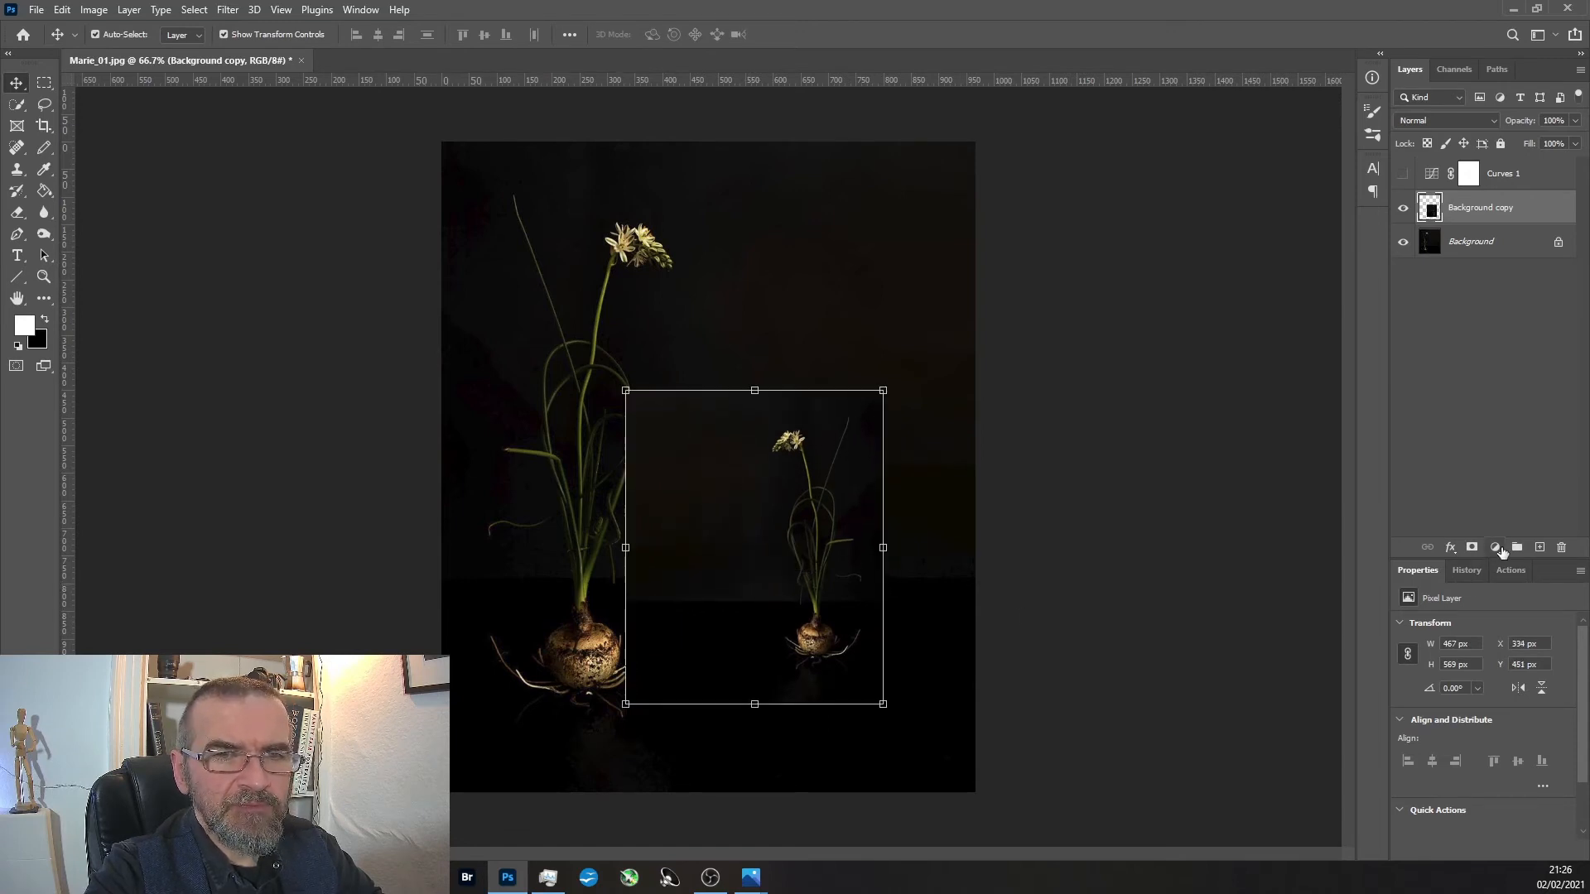
Add a layer mask to the small plant copy and paint out its visible edges around the large plant in black with a 200 px brush.
left_click(1495, 548)
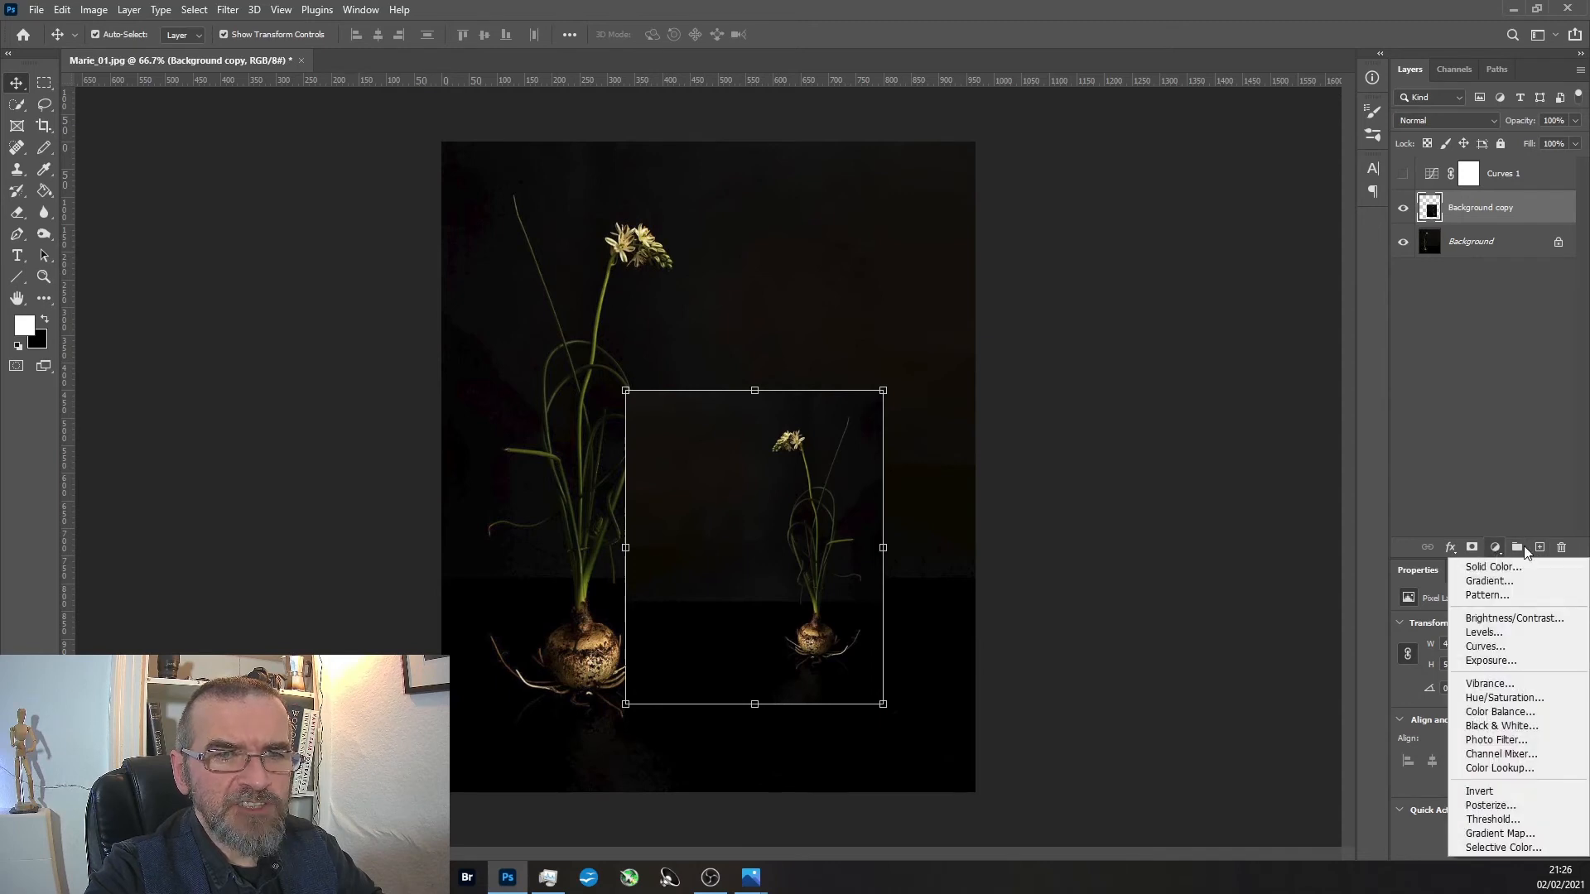
left_click(1499, 548)
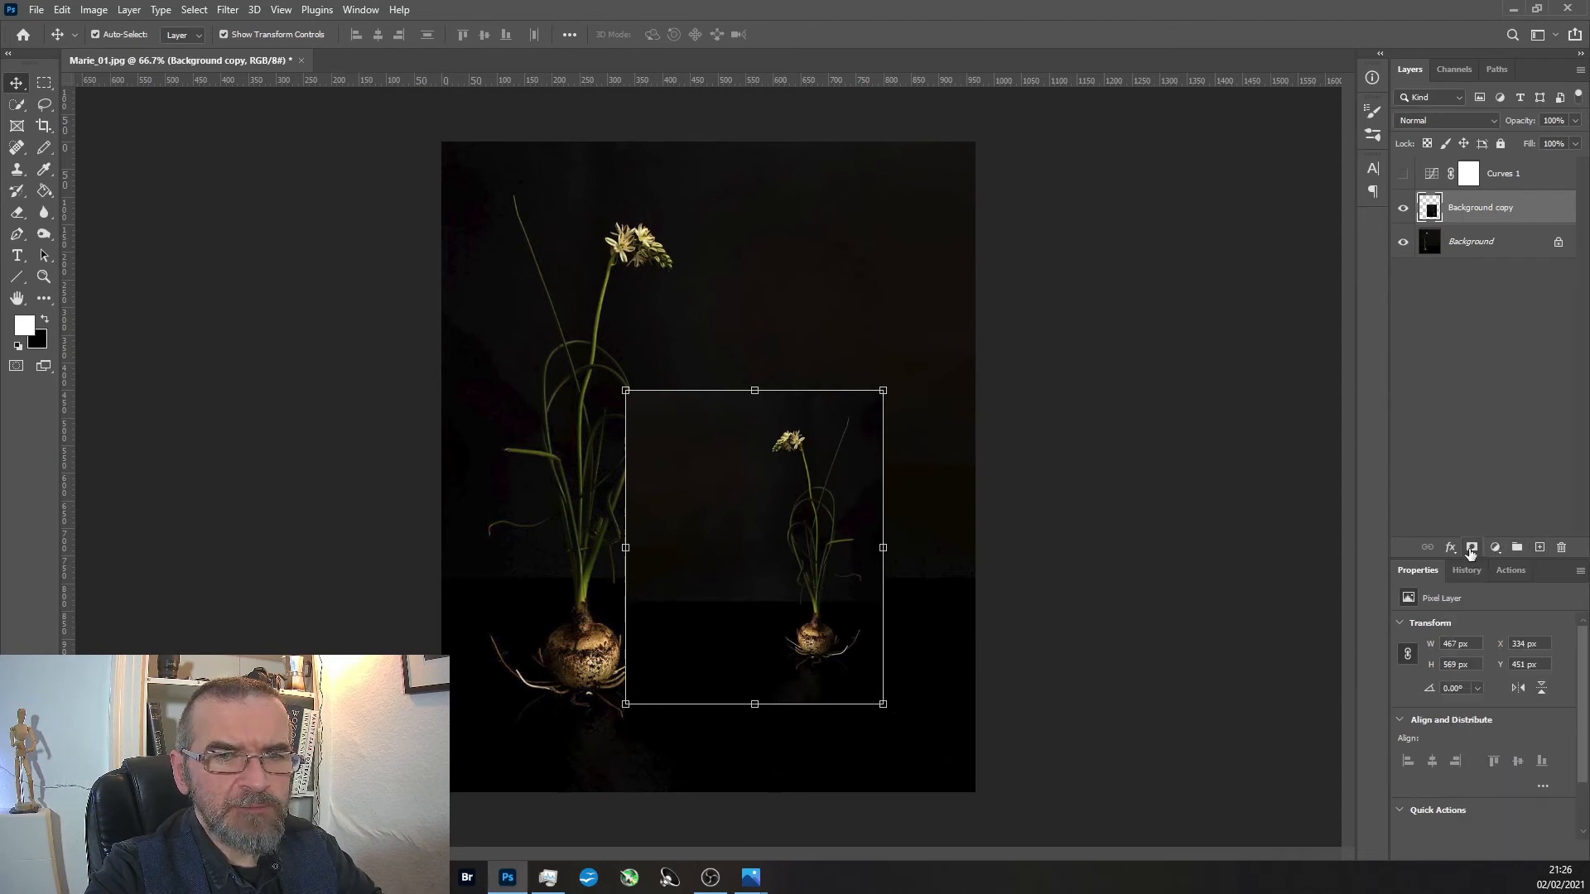
left_click(45, 154)
left_click(87, 150)
key("bracketleft")
key("bracketleft")
key("bracketleft")
key("bracketleft")
key("bracketleft")
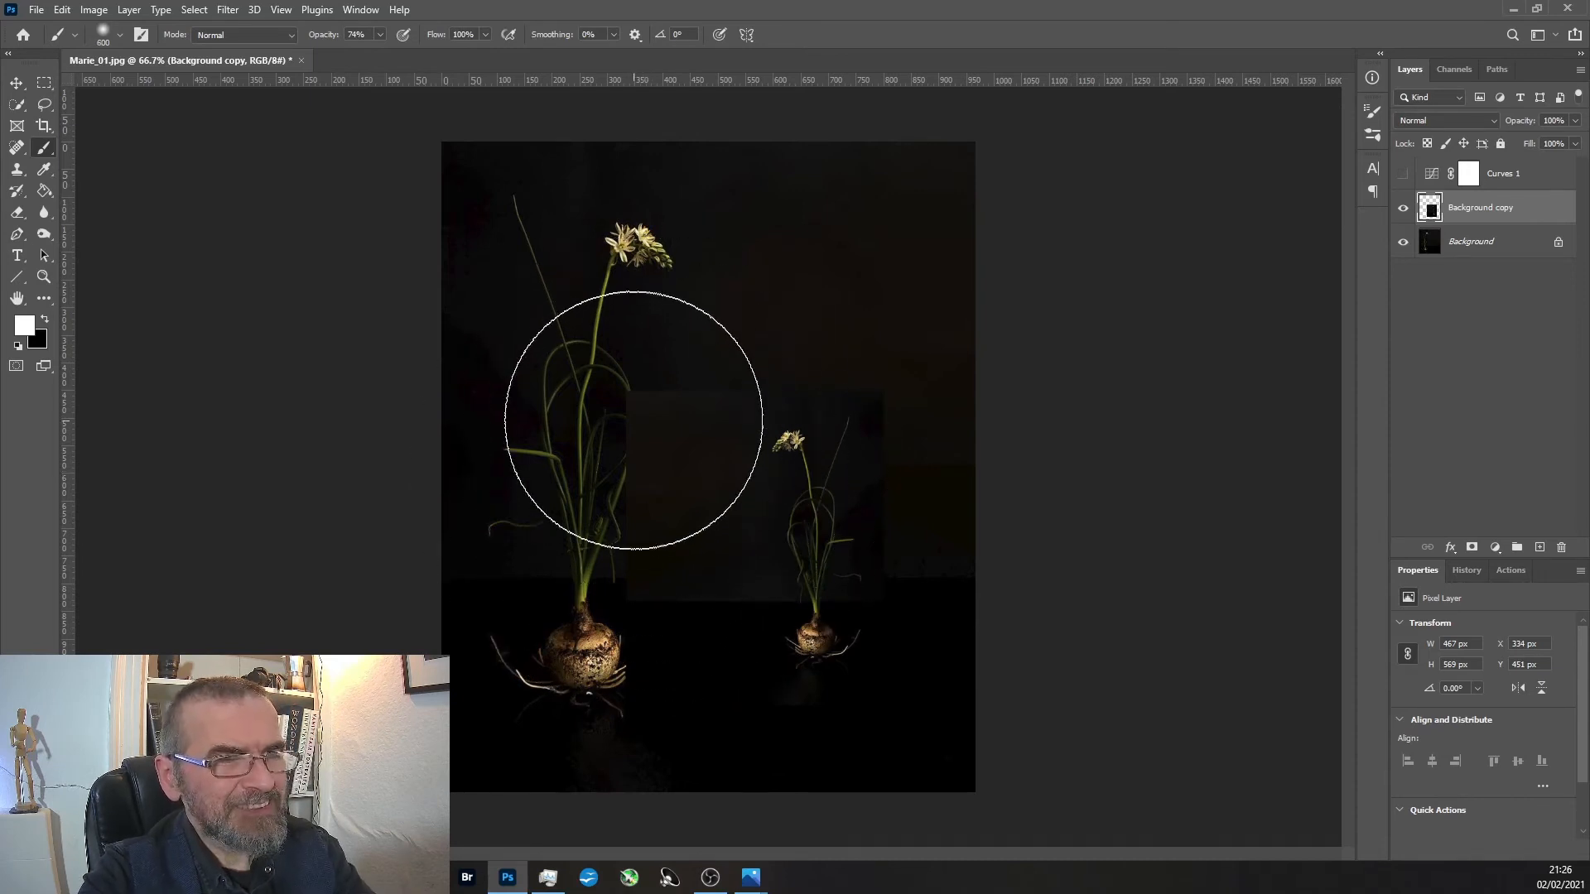
key("bracketleft")
key("bracketleft")
key("bracketleft")
key("bracketleft")
left_click_drag(656, 389, 735, 357)
key("ctrl+z")
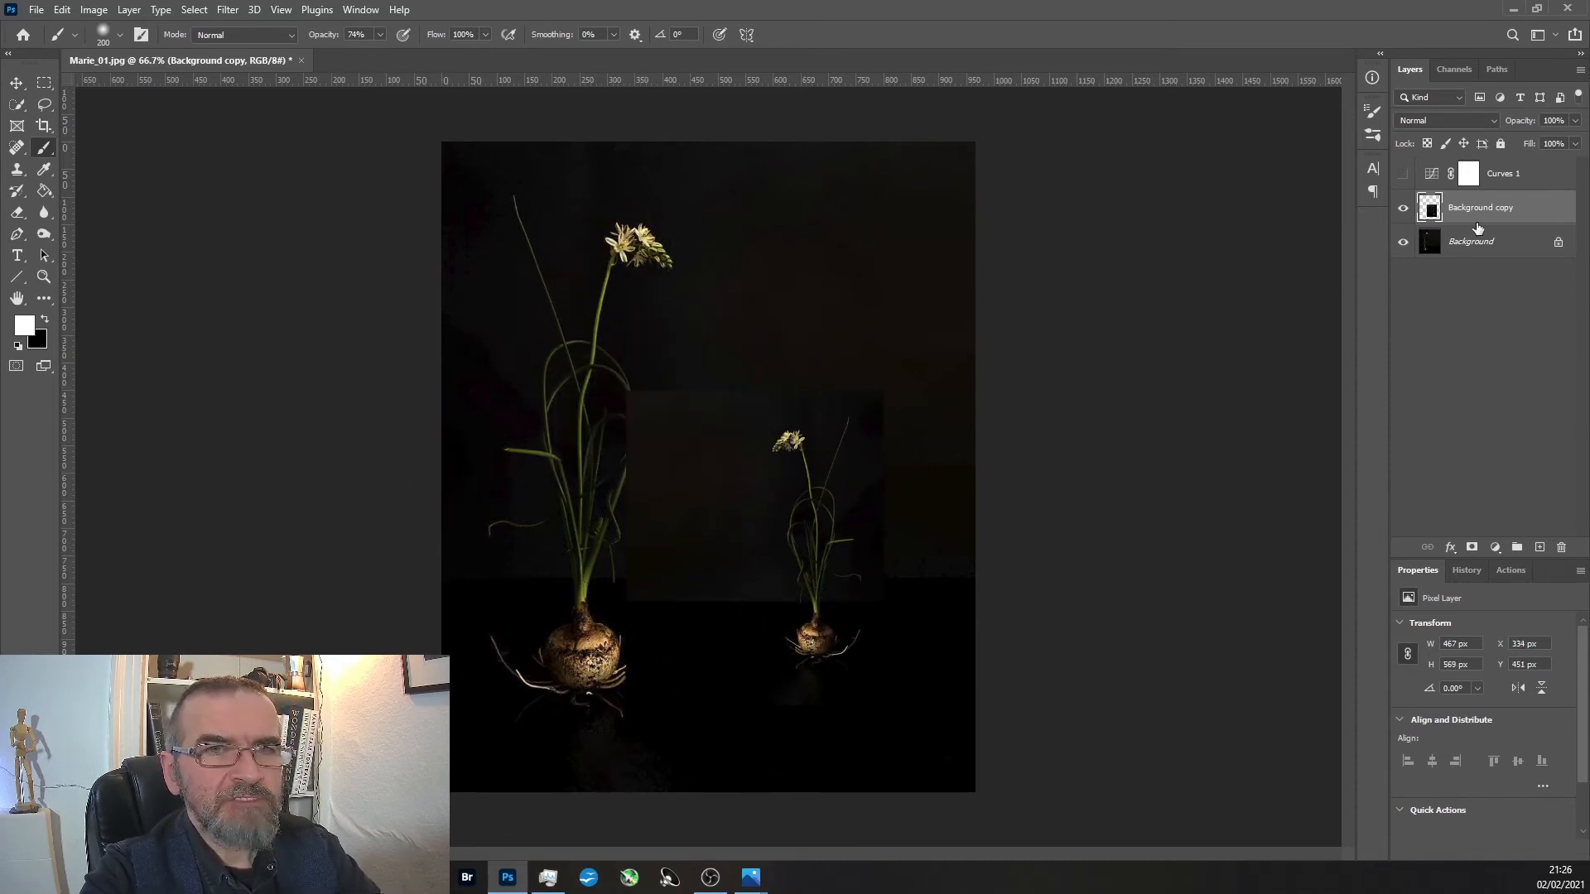
left_click(1471, 547)
key("x")
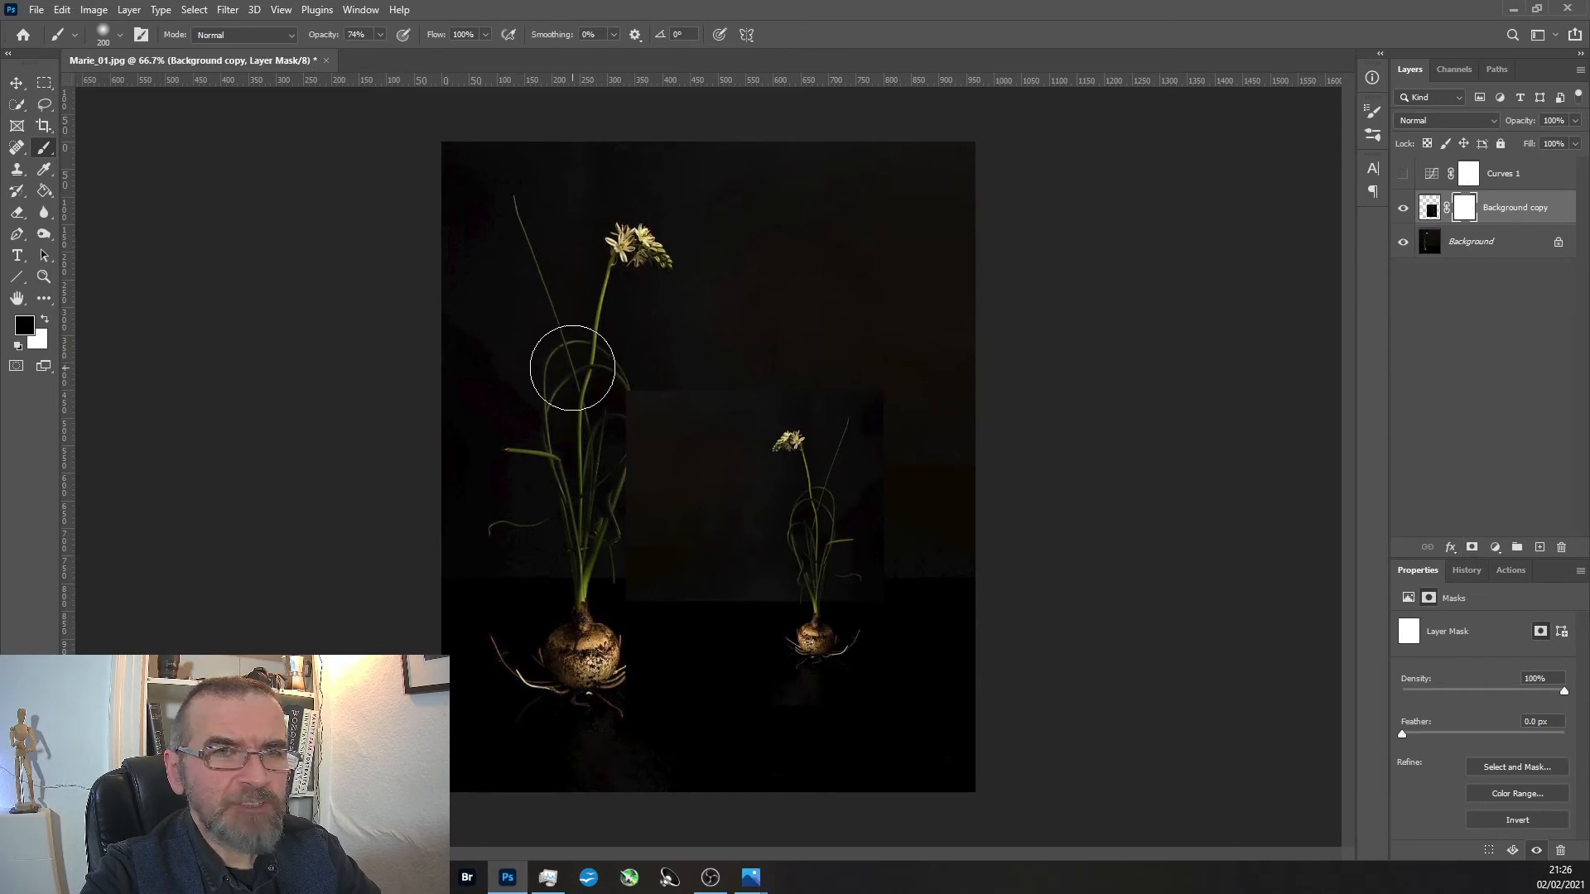
mouse_move(672, 395)
left_mouse_down()
mouse_move(632, 479)
mouse_move(638, 586)
mouse_move(706, 585)
mouse_move(723, 381)
left_mouse_up()
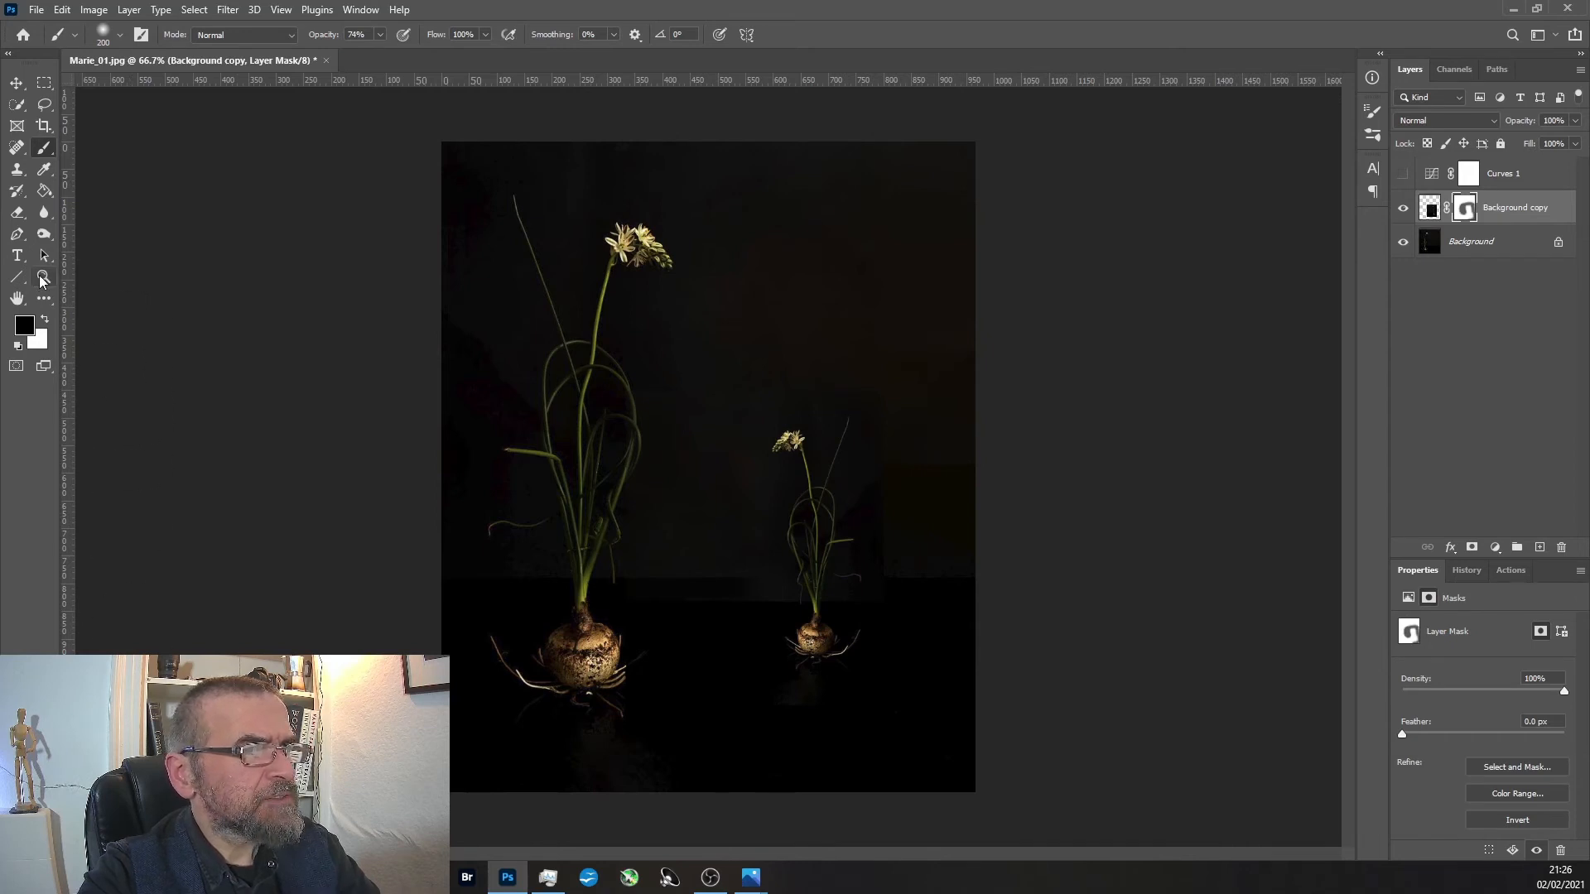
left_click(43, 276)
left_click(660, 426)
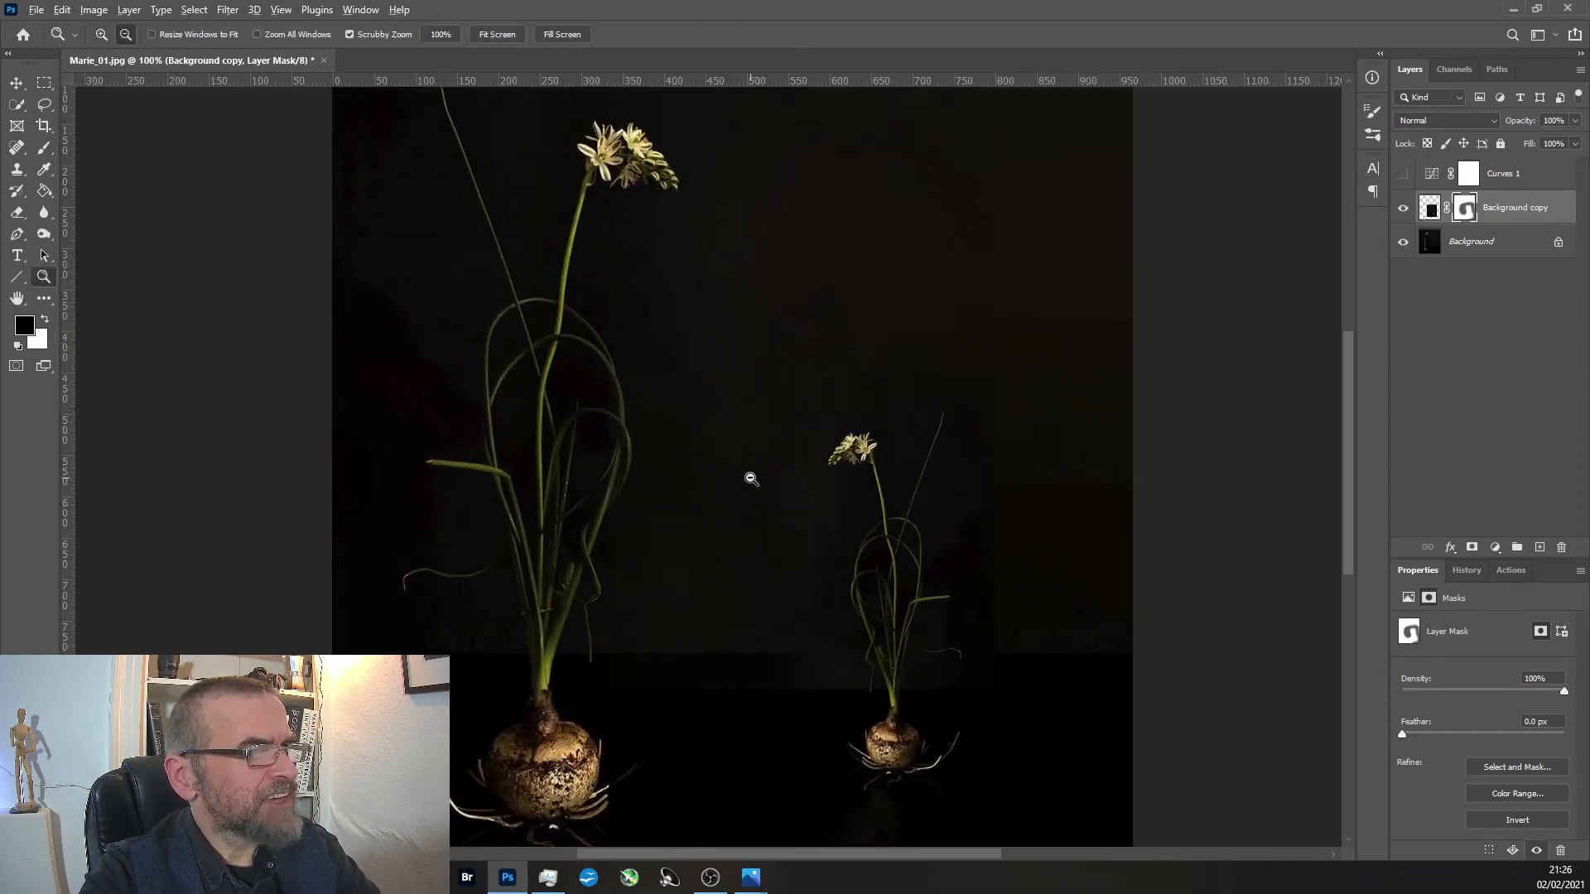
left_click(751, 479, "alt")
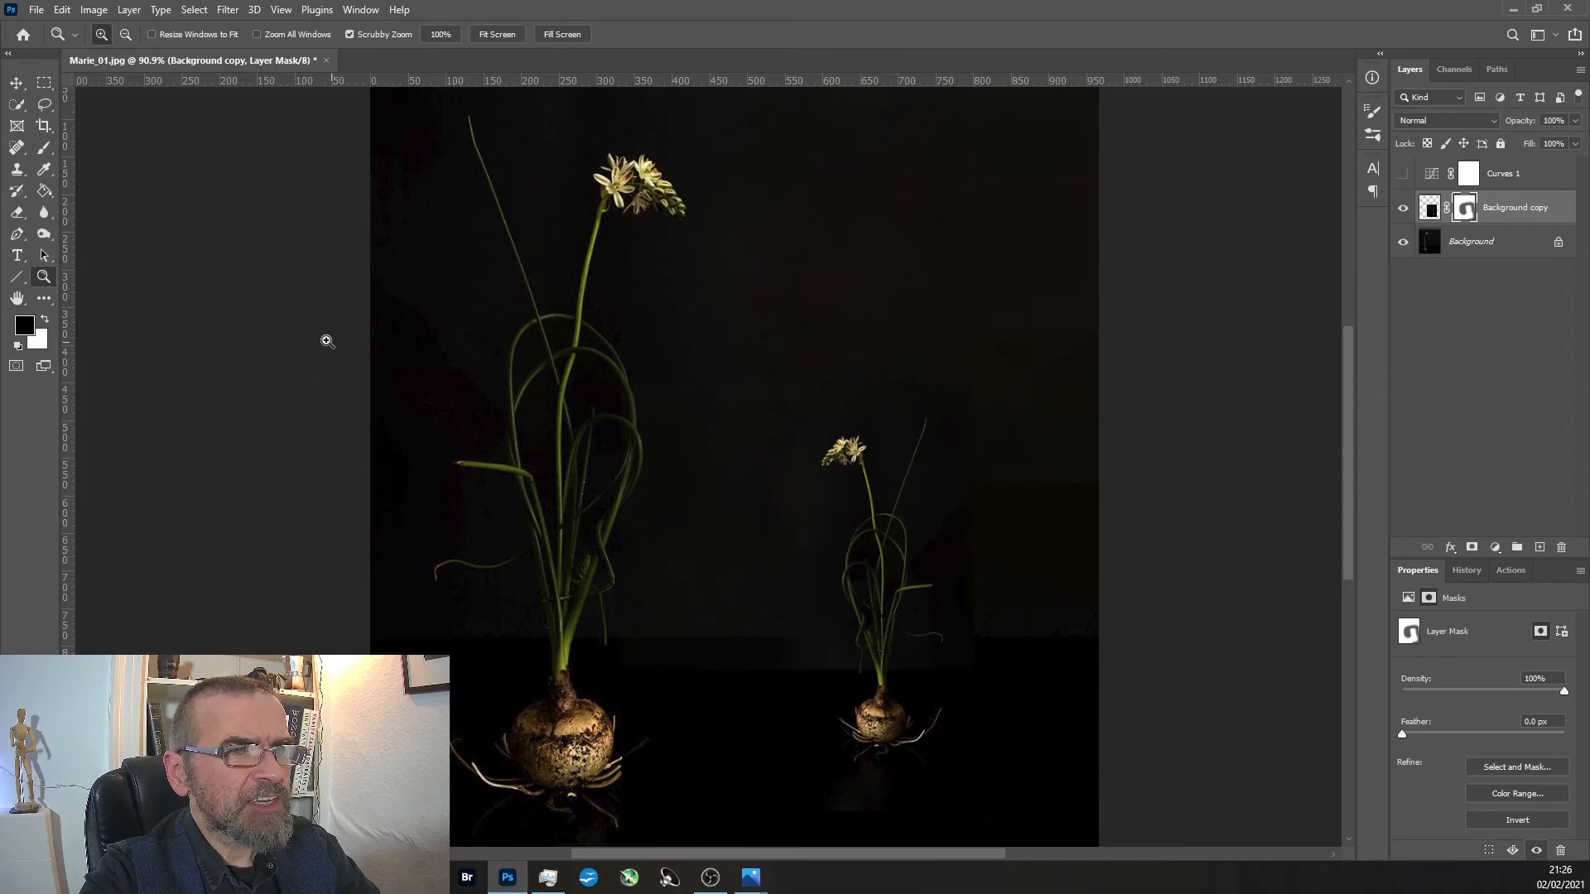
left_click(822, 593, "alt")
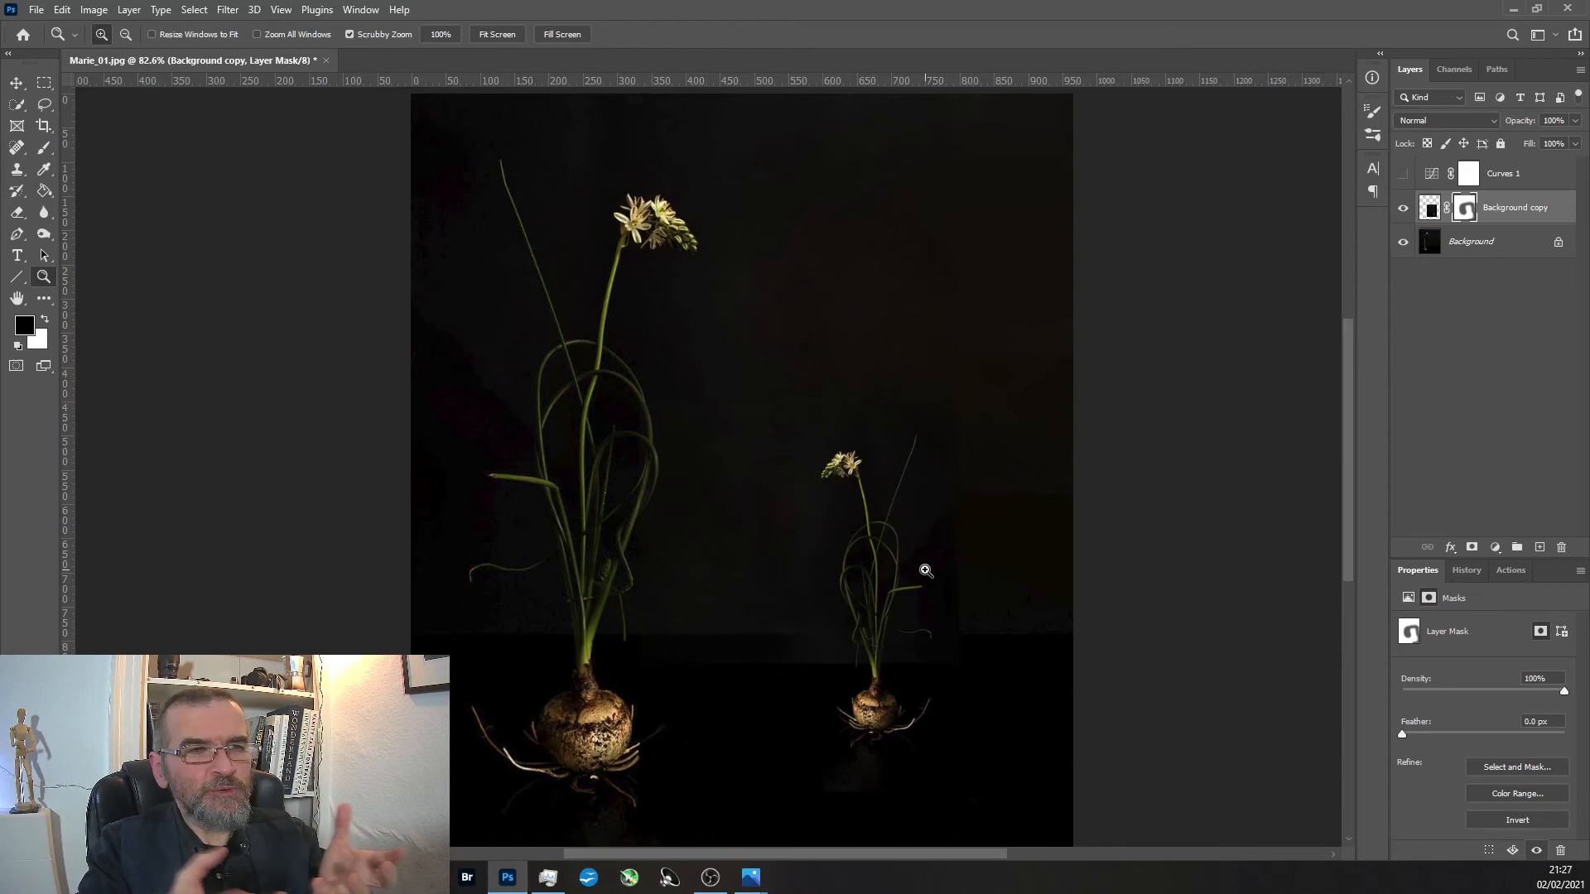
left_click(828, 520, "alt")
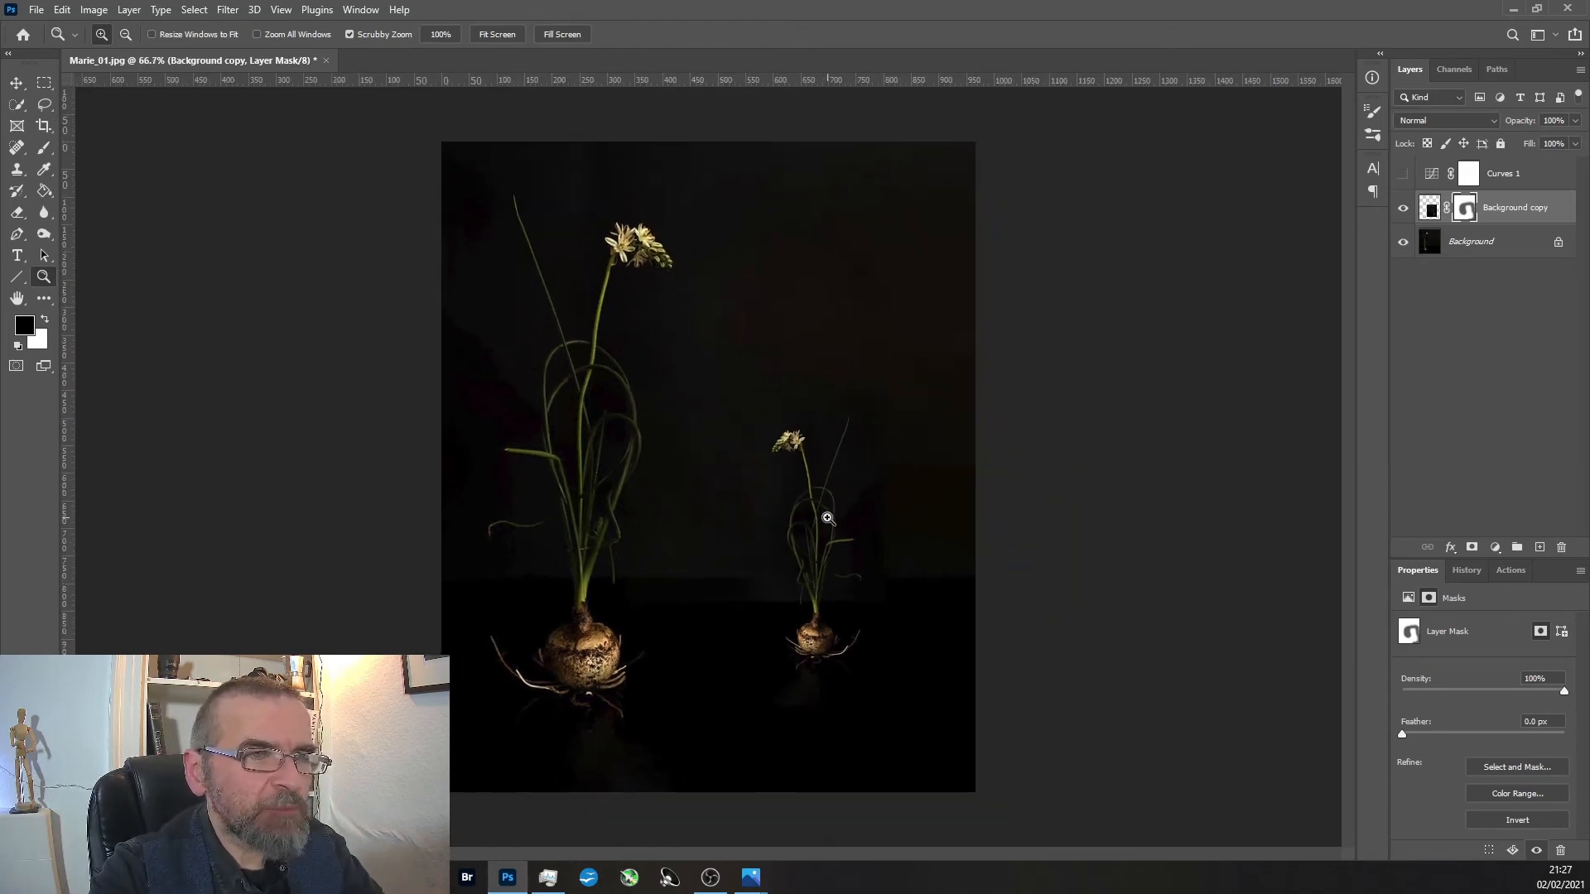
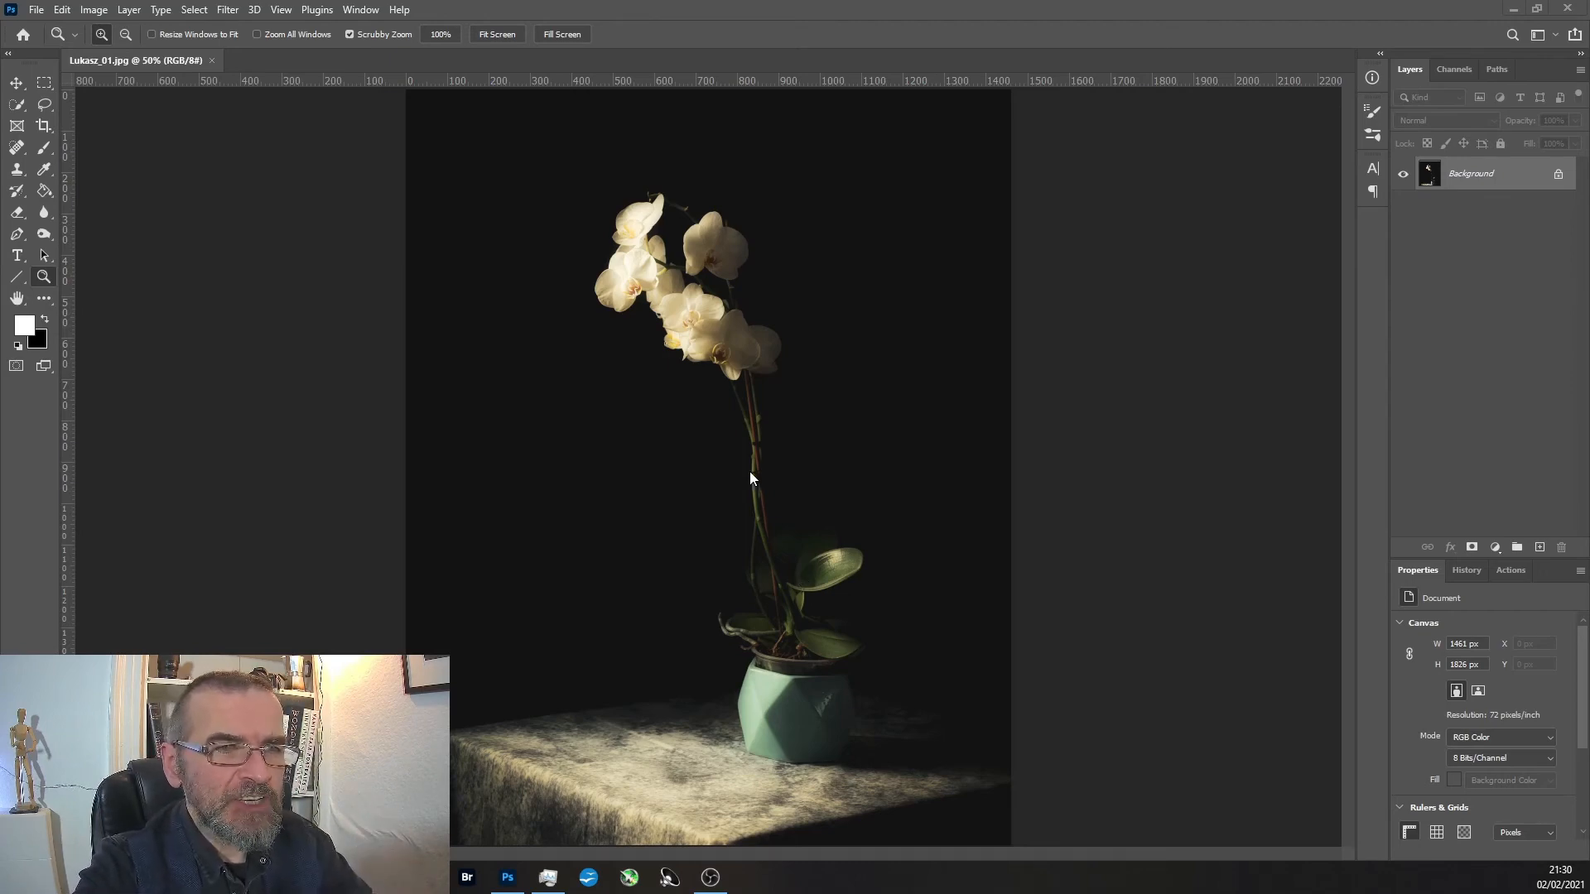
Examine the orchid photo closely, including the tied stems, the green pot and the draped cloth under it.
left_click_drag(763, 495, 733, 142)
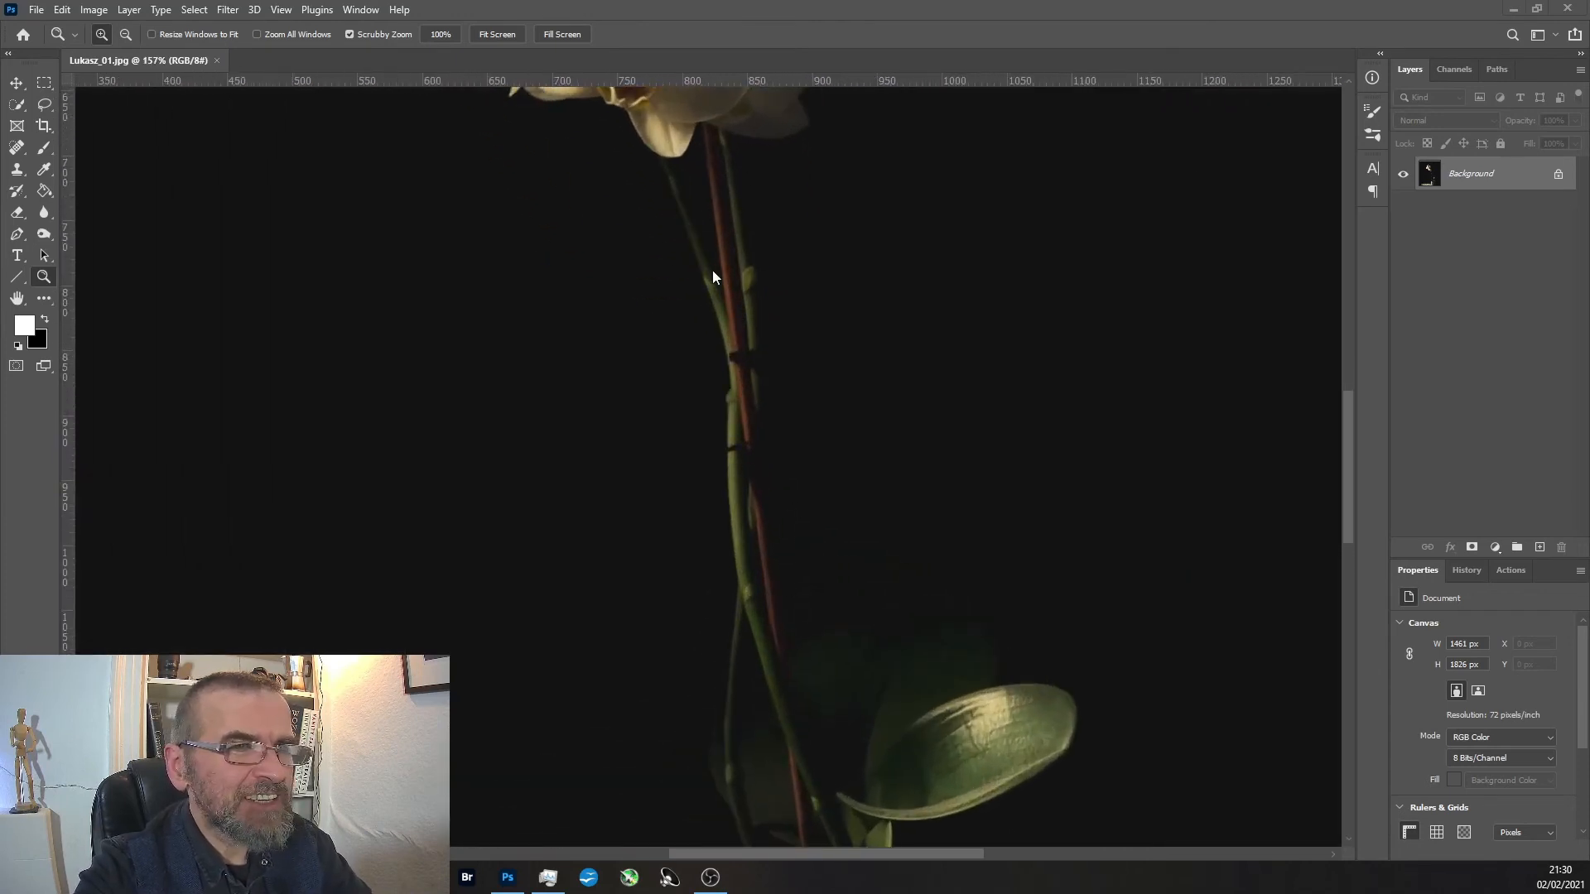
left_click_drag(712, 269, 722, 306)
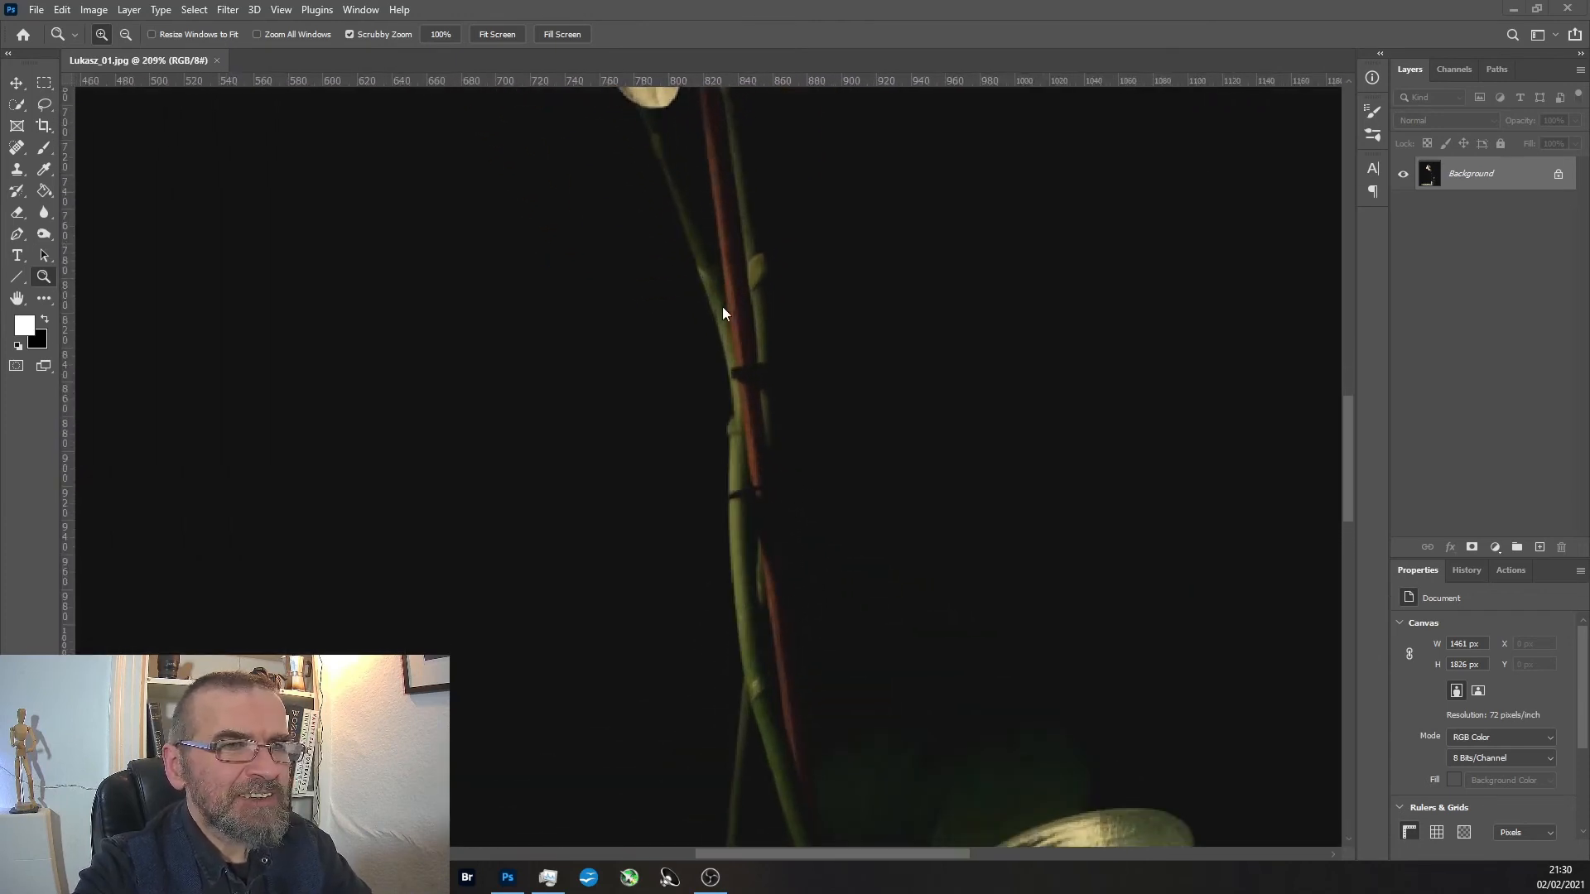
left_click(754, 492, "alt")
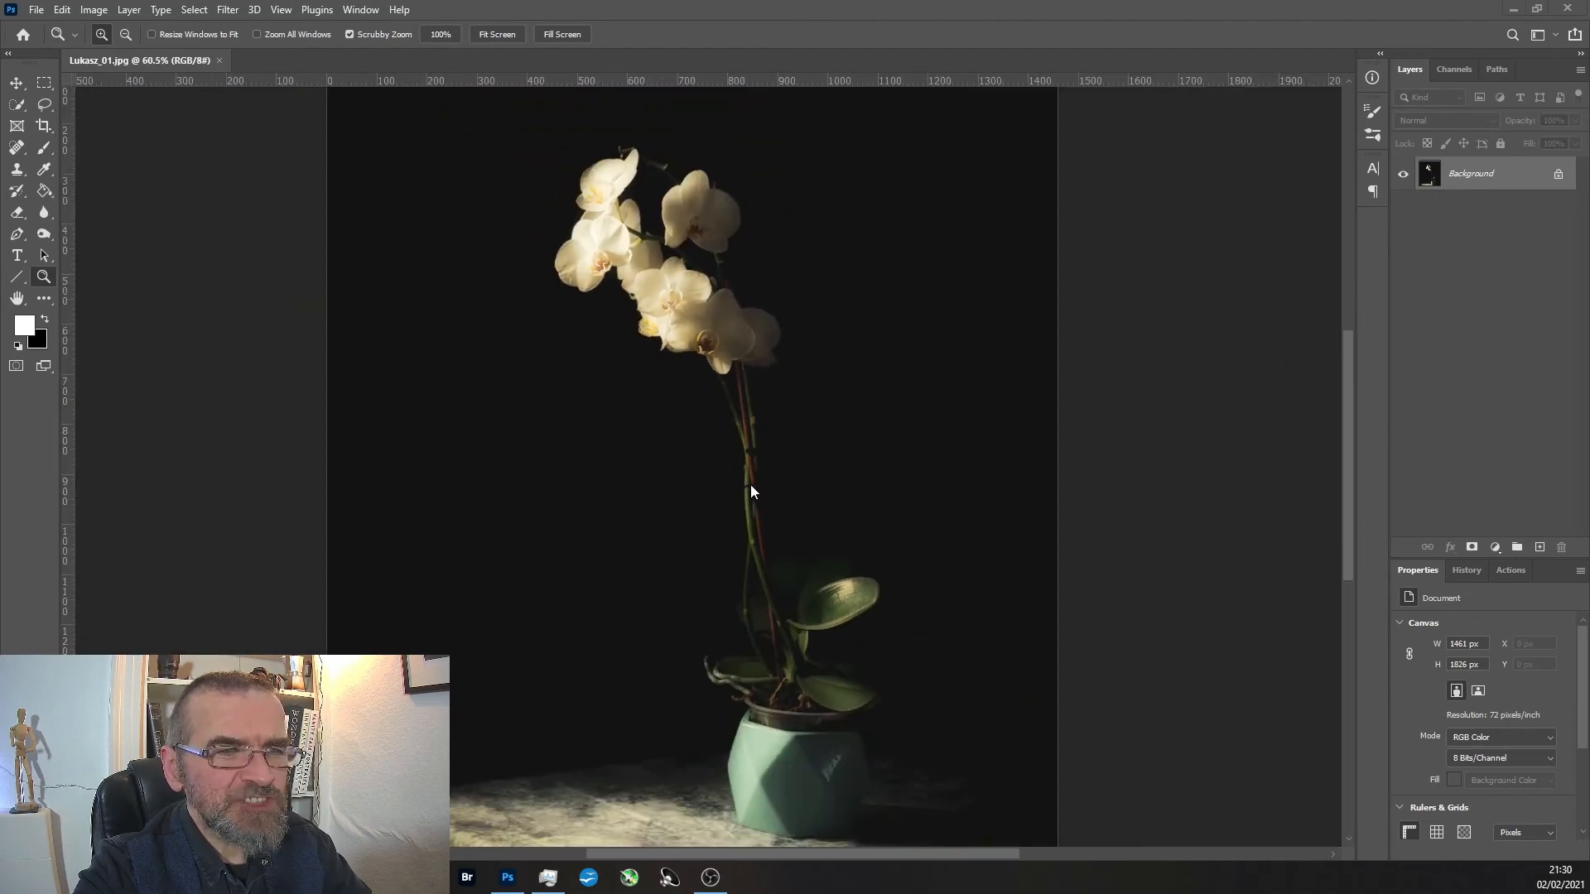
left_click(769, 574, "alt")
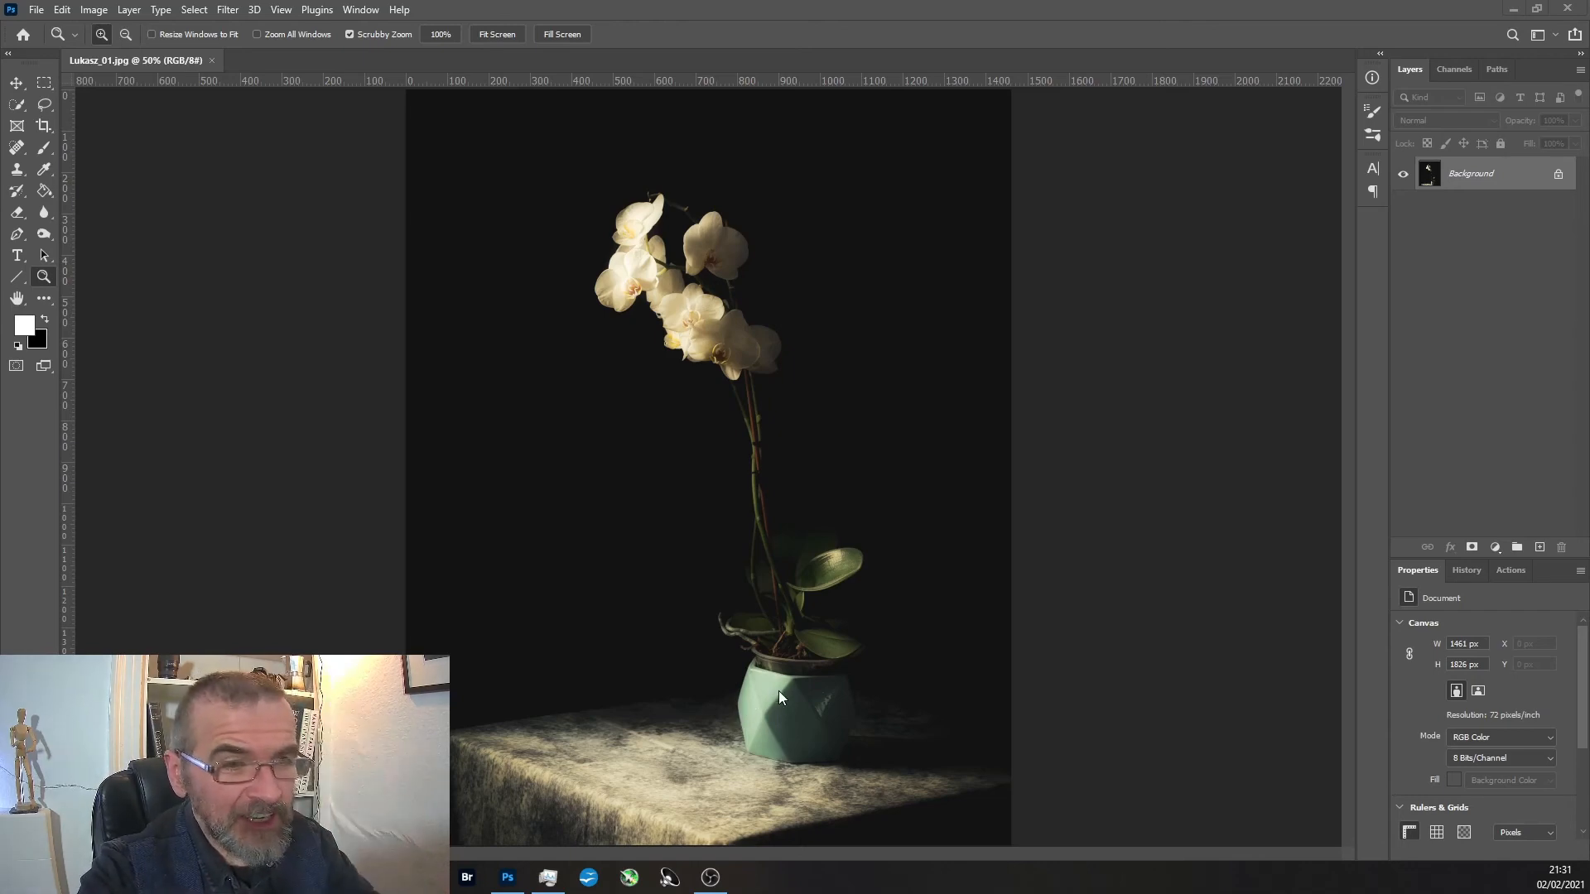
left_click_drag(762, 730, 774, 699)
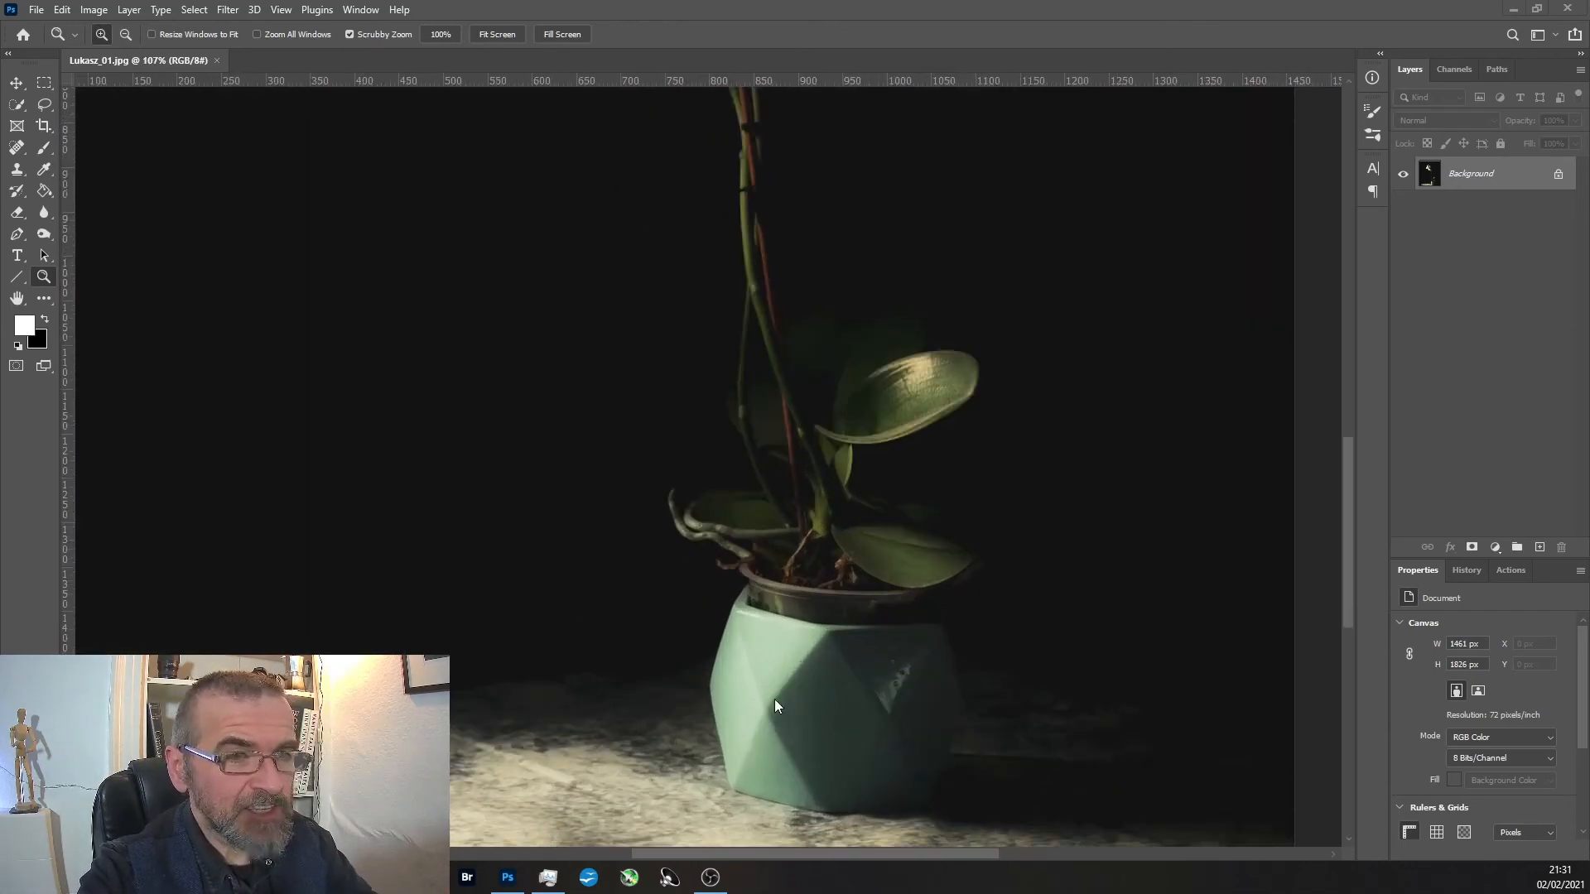
left_click_drag(750, 758, 748, 725)
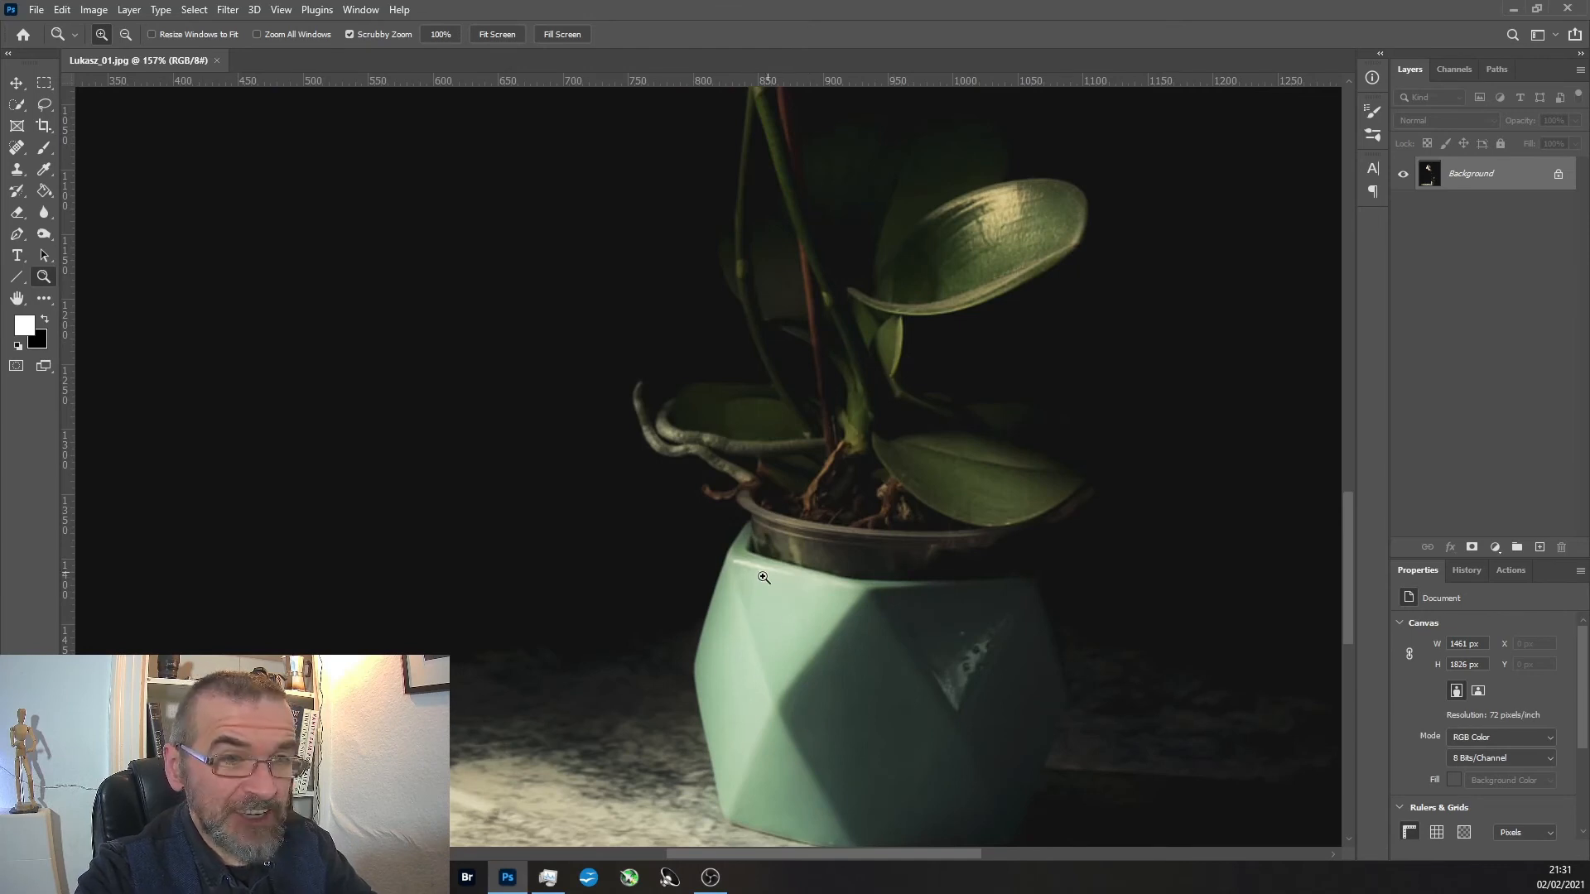
scroll(821, 638, "down", 1)
scroll(820, 637, "down", 5)
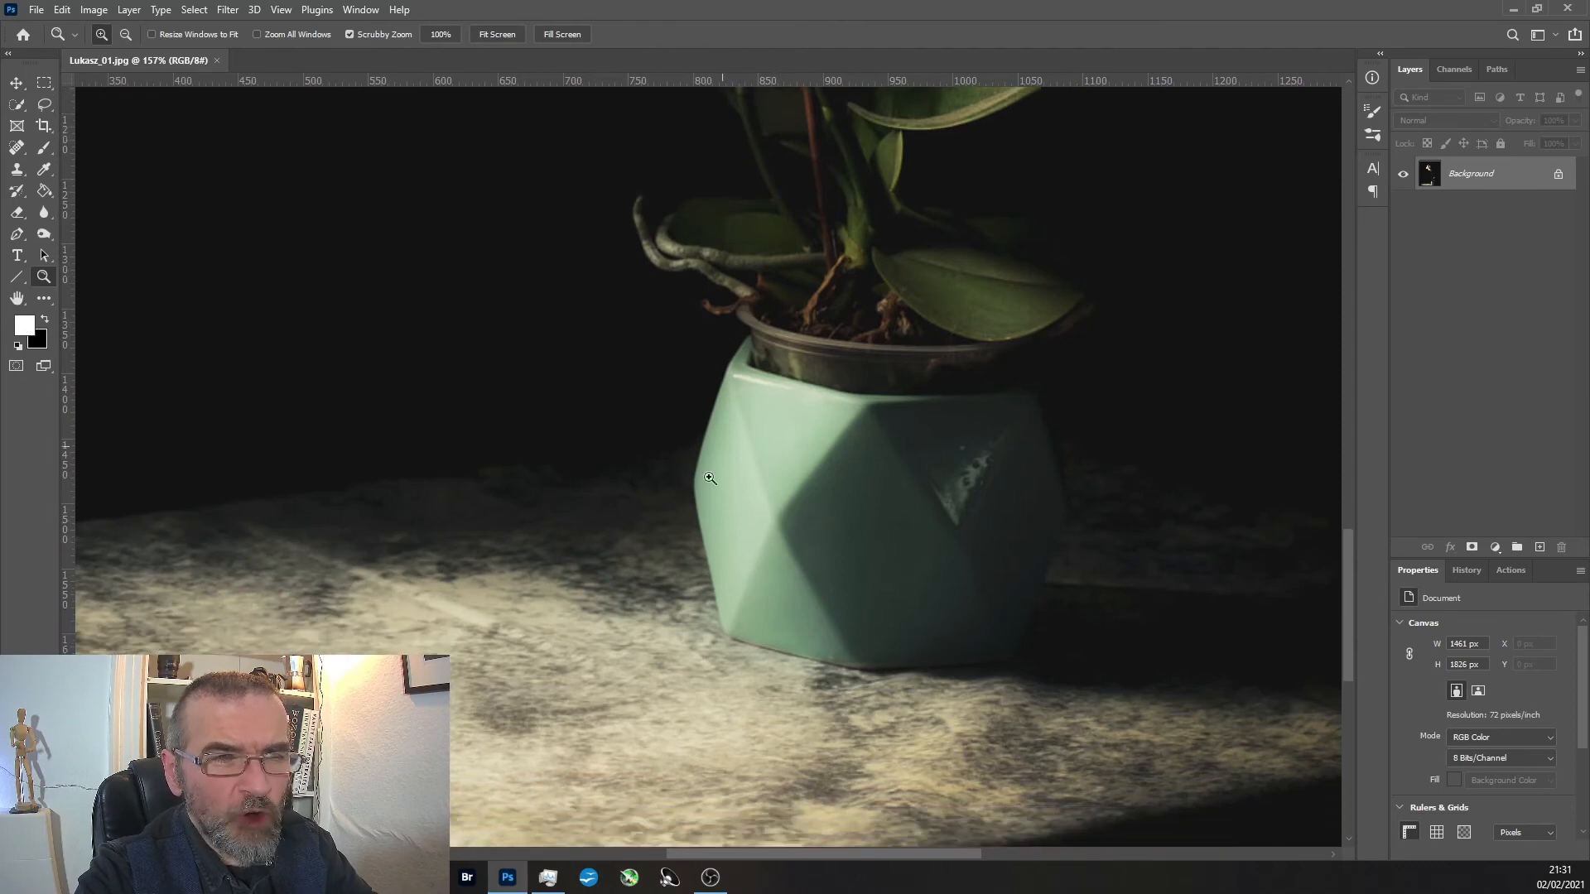
left_click_drag(814, 468, 491, 655)
left_click(491, 655, "alt")
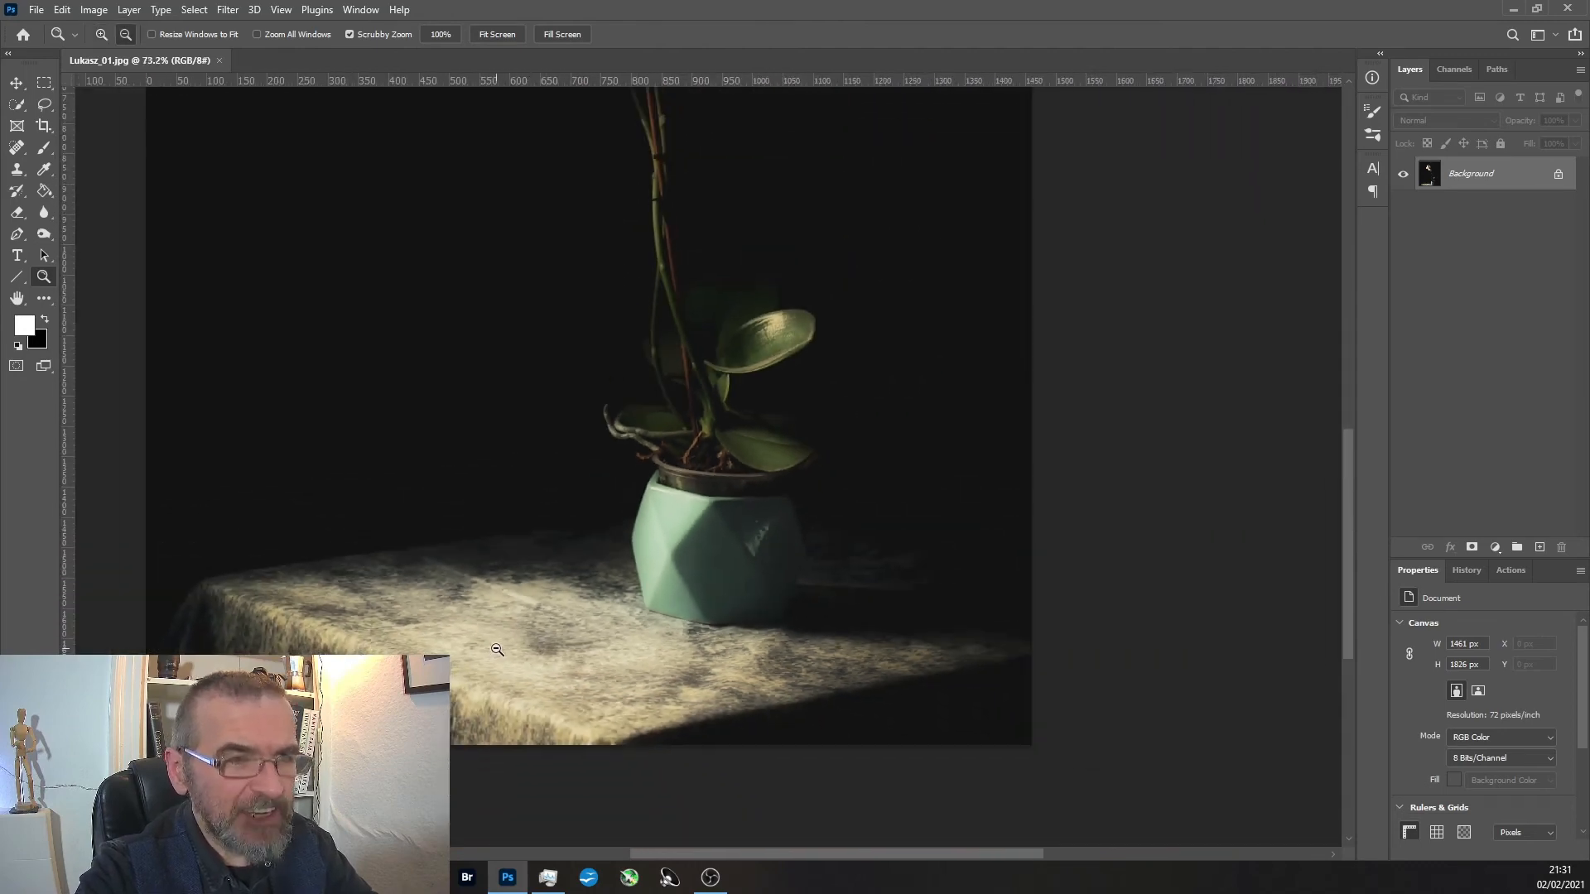
left_click(492, 650, "alt")
mouse_move(634, 778)
left_mouse_down()
mouse_move(719, 766)
mouse_move(649, 769)
left_mouse_up()
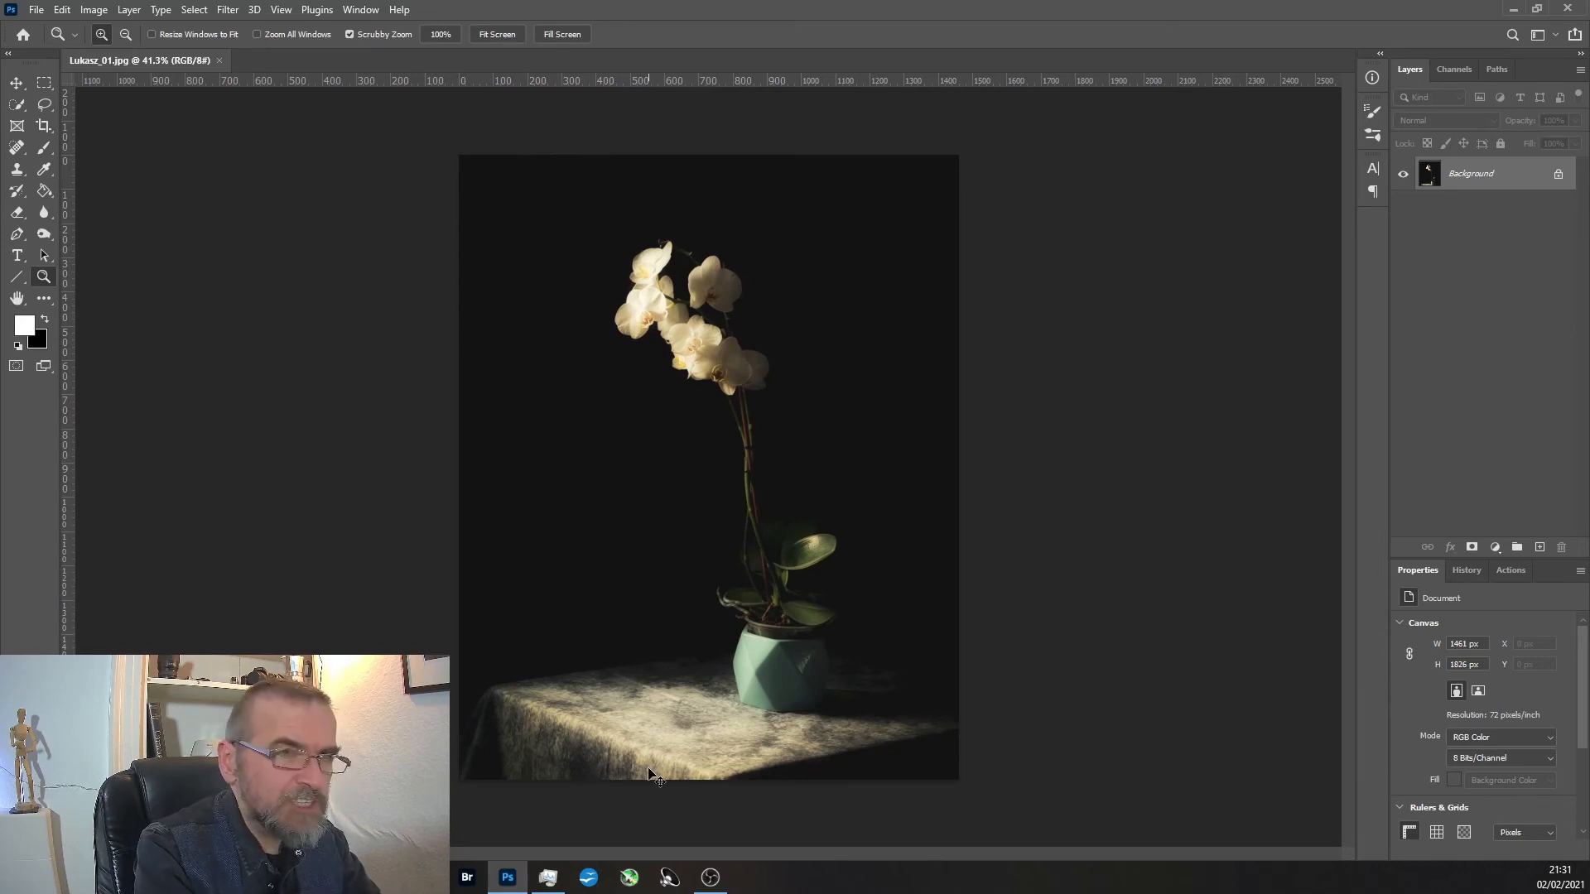
Duplicate the Background layer and apply a Gaussian Blur with a 52.4 px radius to the copy.
key("ctrl+j")
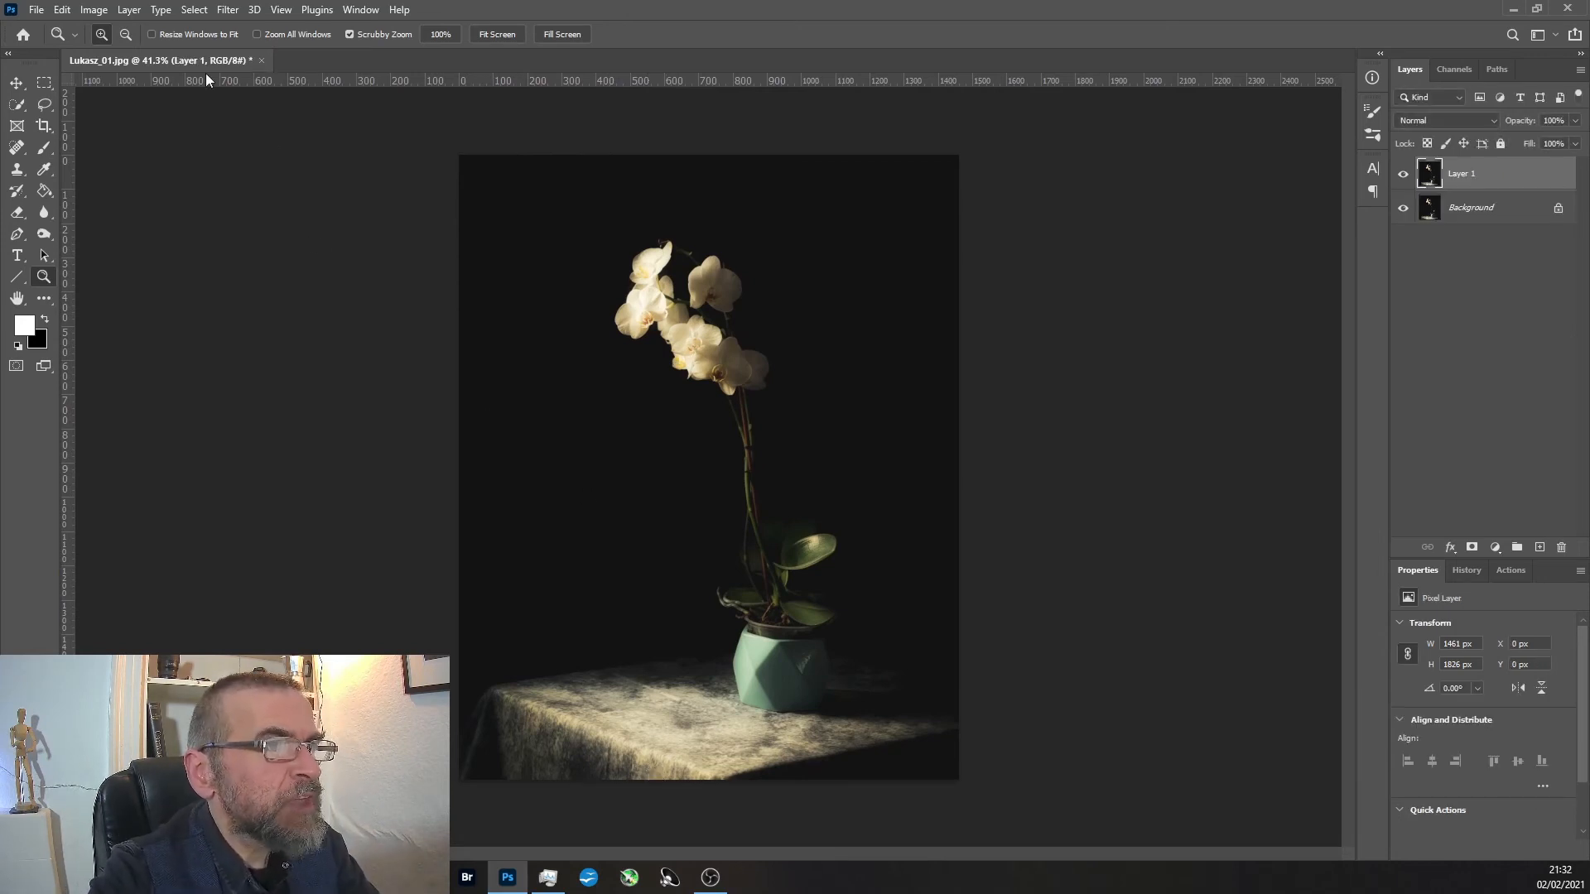
left_click(229, 12)
mouse_move(257, 222)
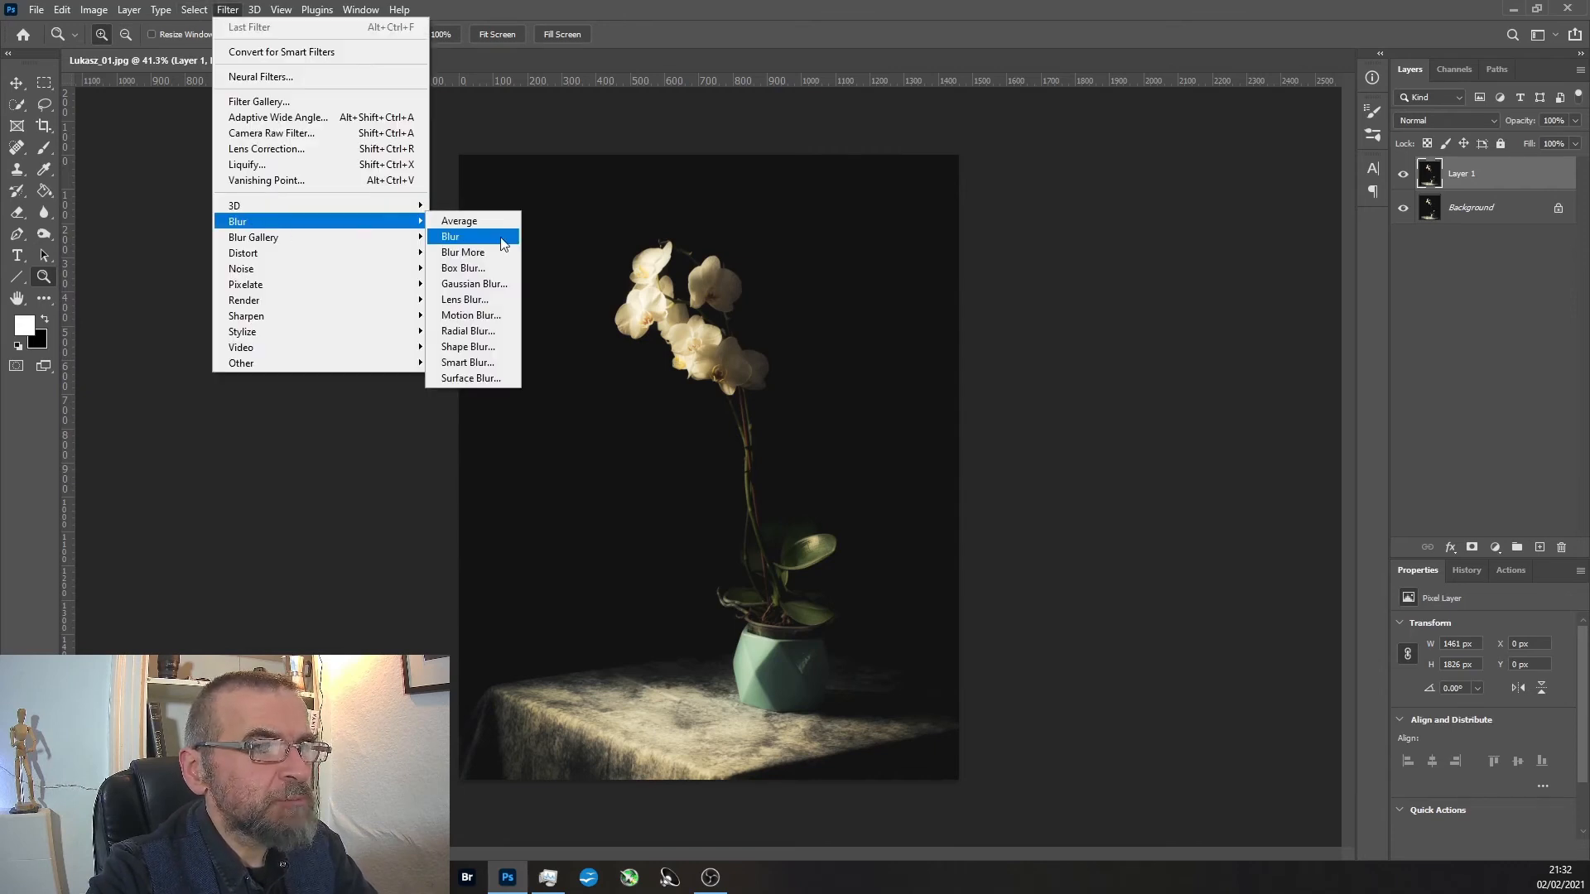
left_click(492, 283)
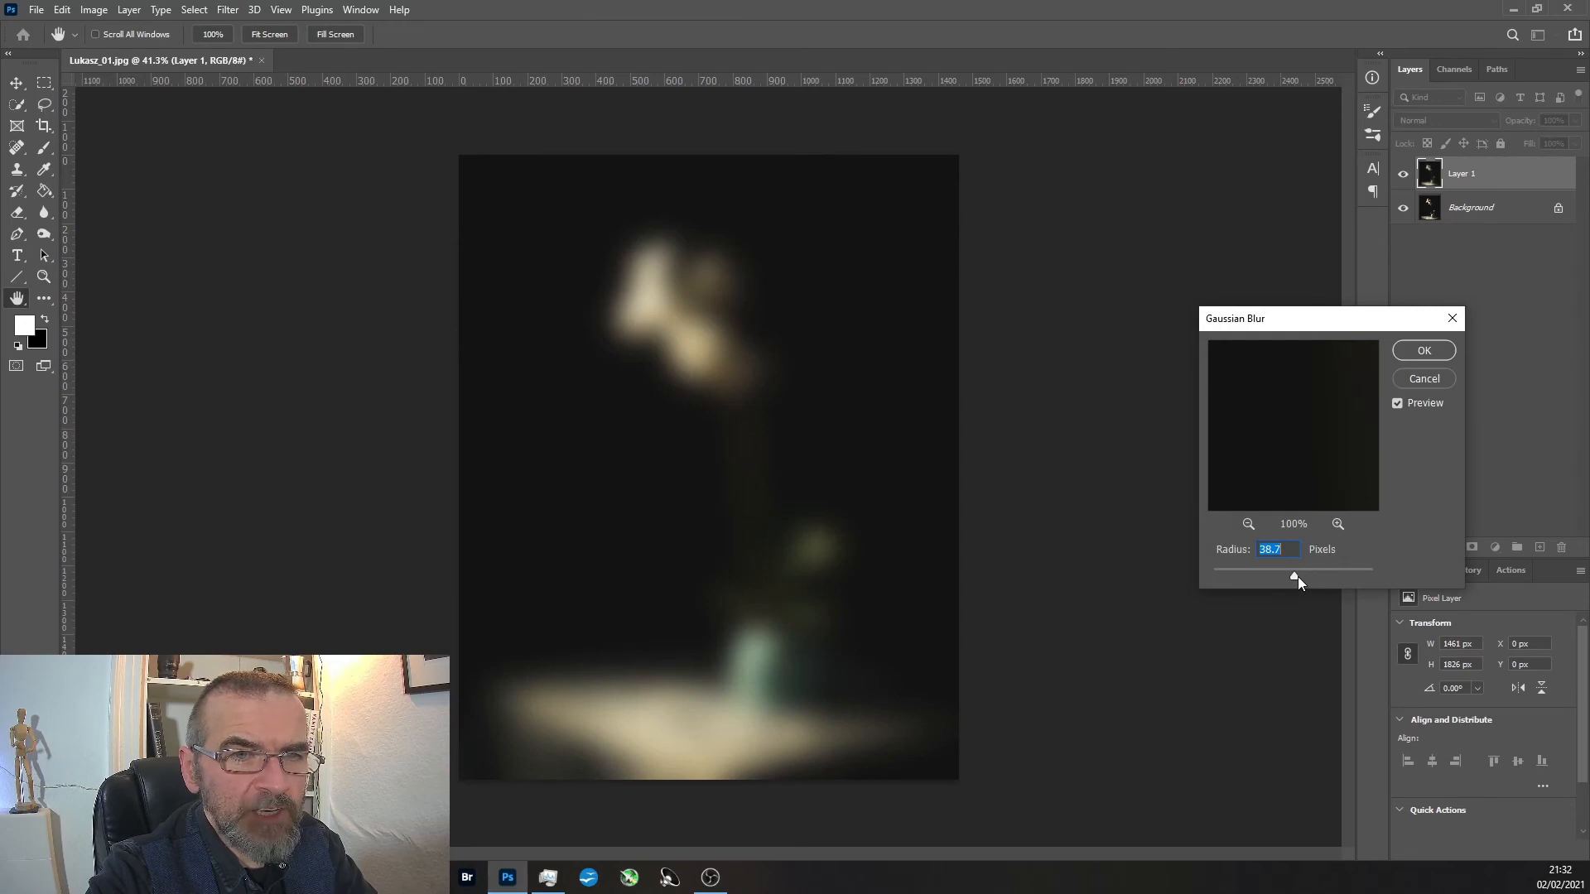
left_click_drag(1259, 574, 1249, 575)
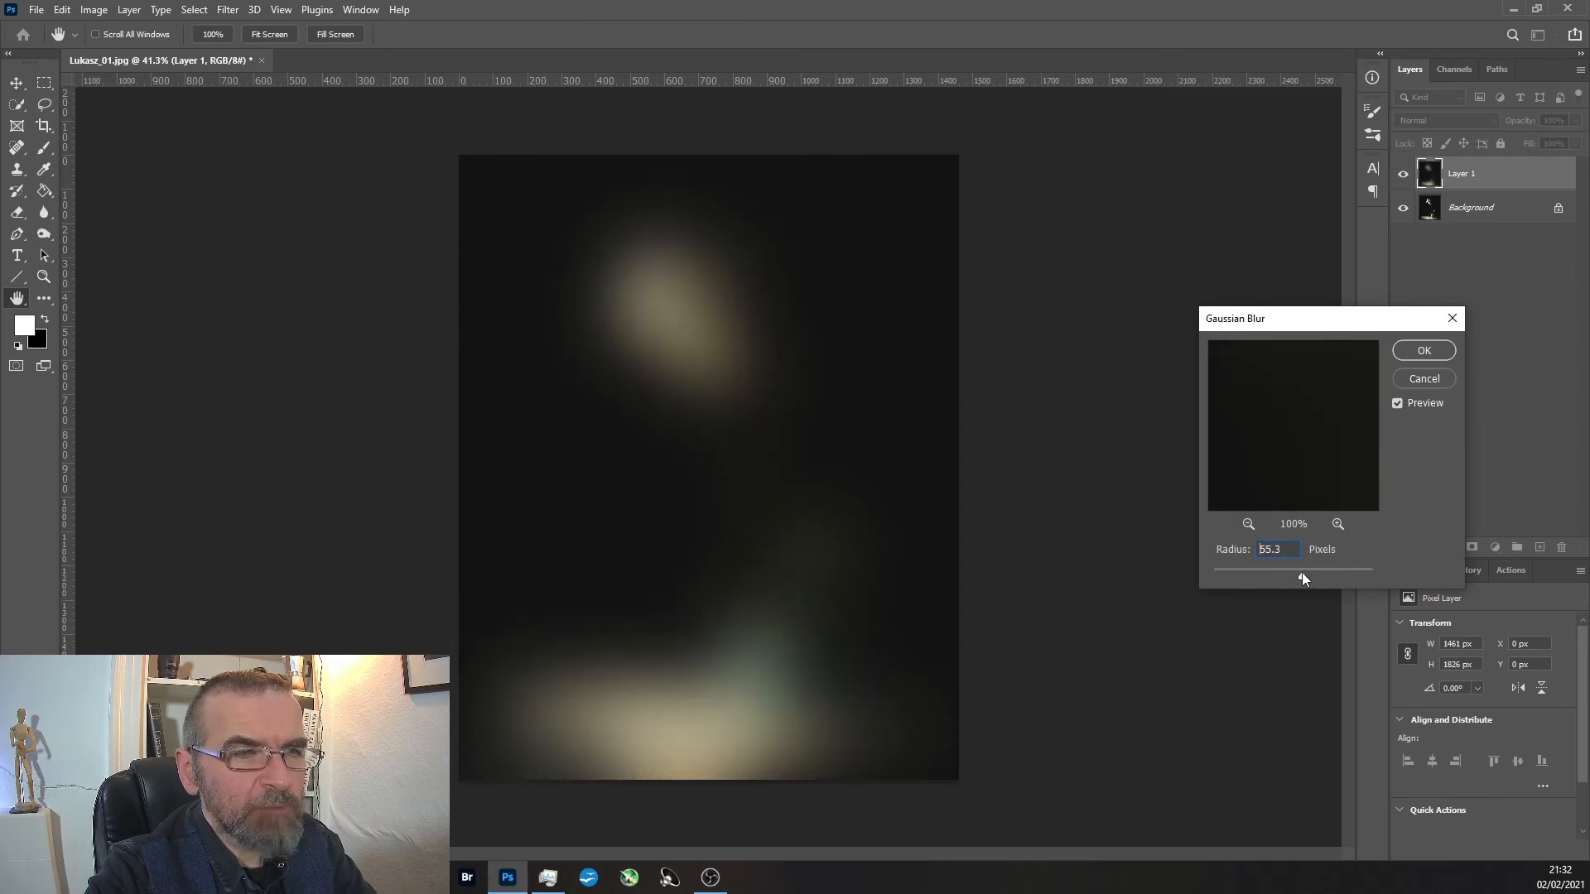
left_click_drag(1300, 573, 1305, 577)
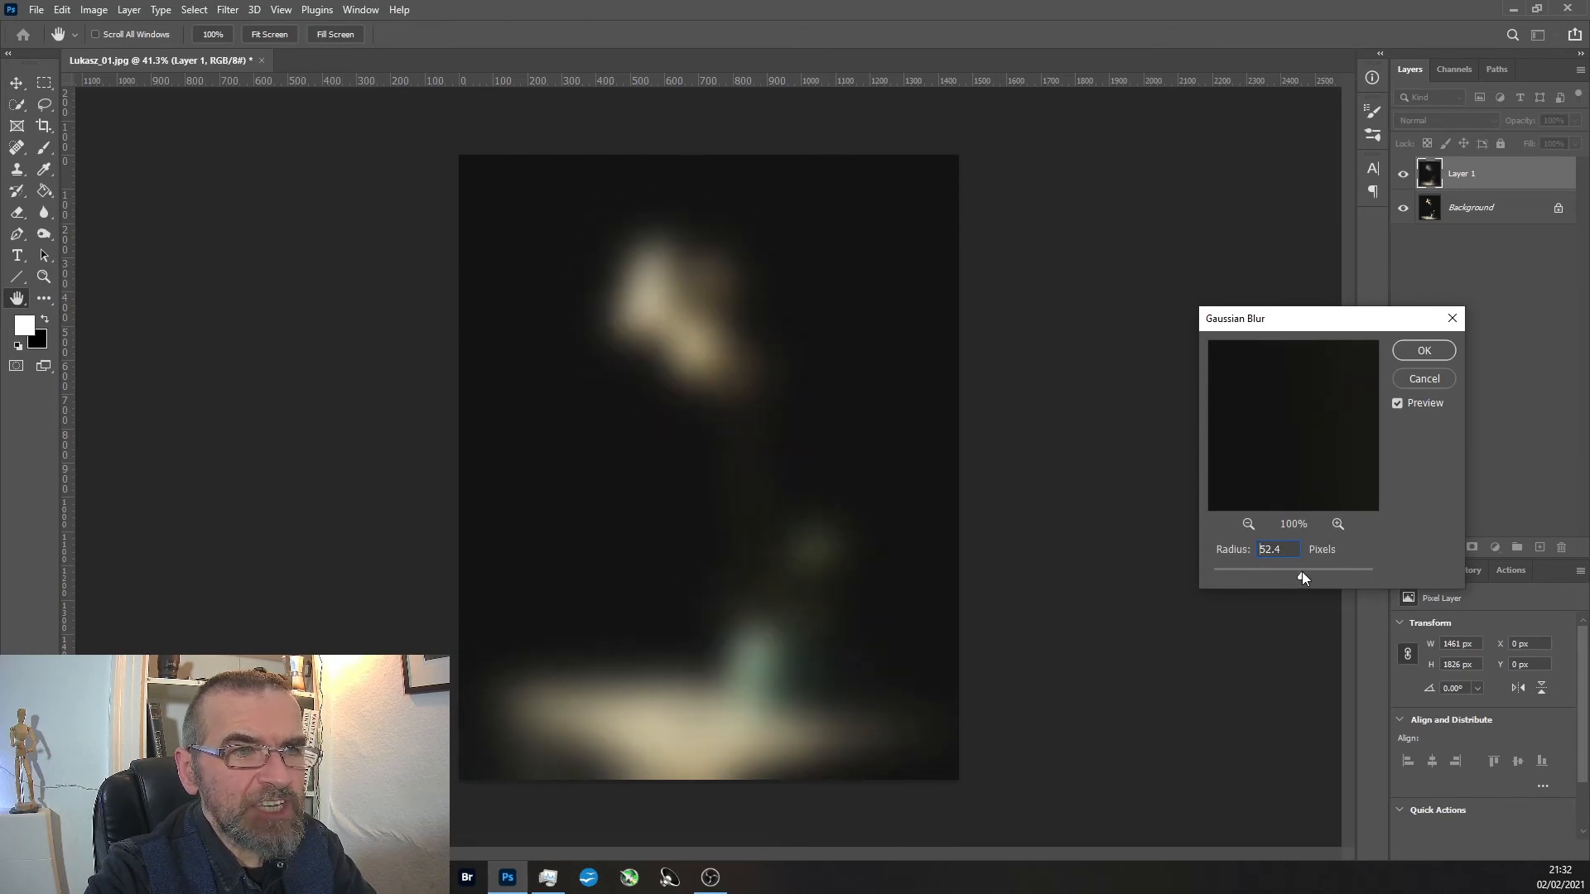
left_click(1423, 351)
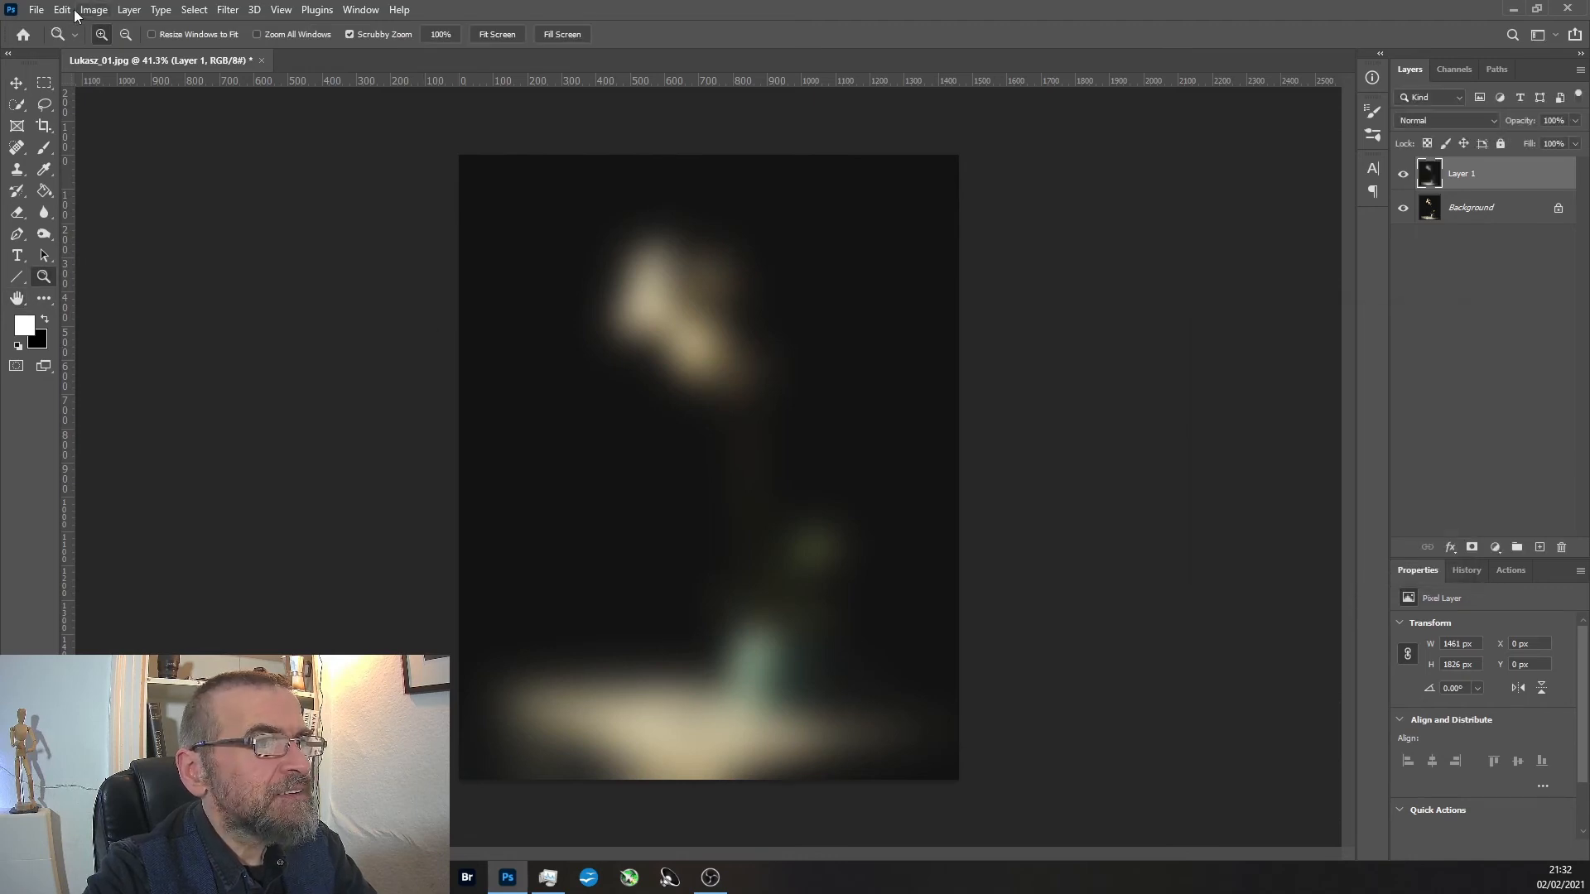
Rotate the blurred copy 180° and hide that layer.
left_click(60, 11)
mouse_move(97, 389)
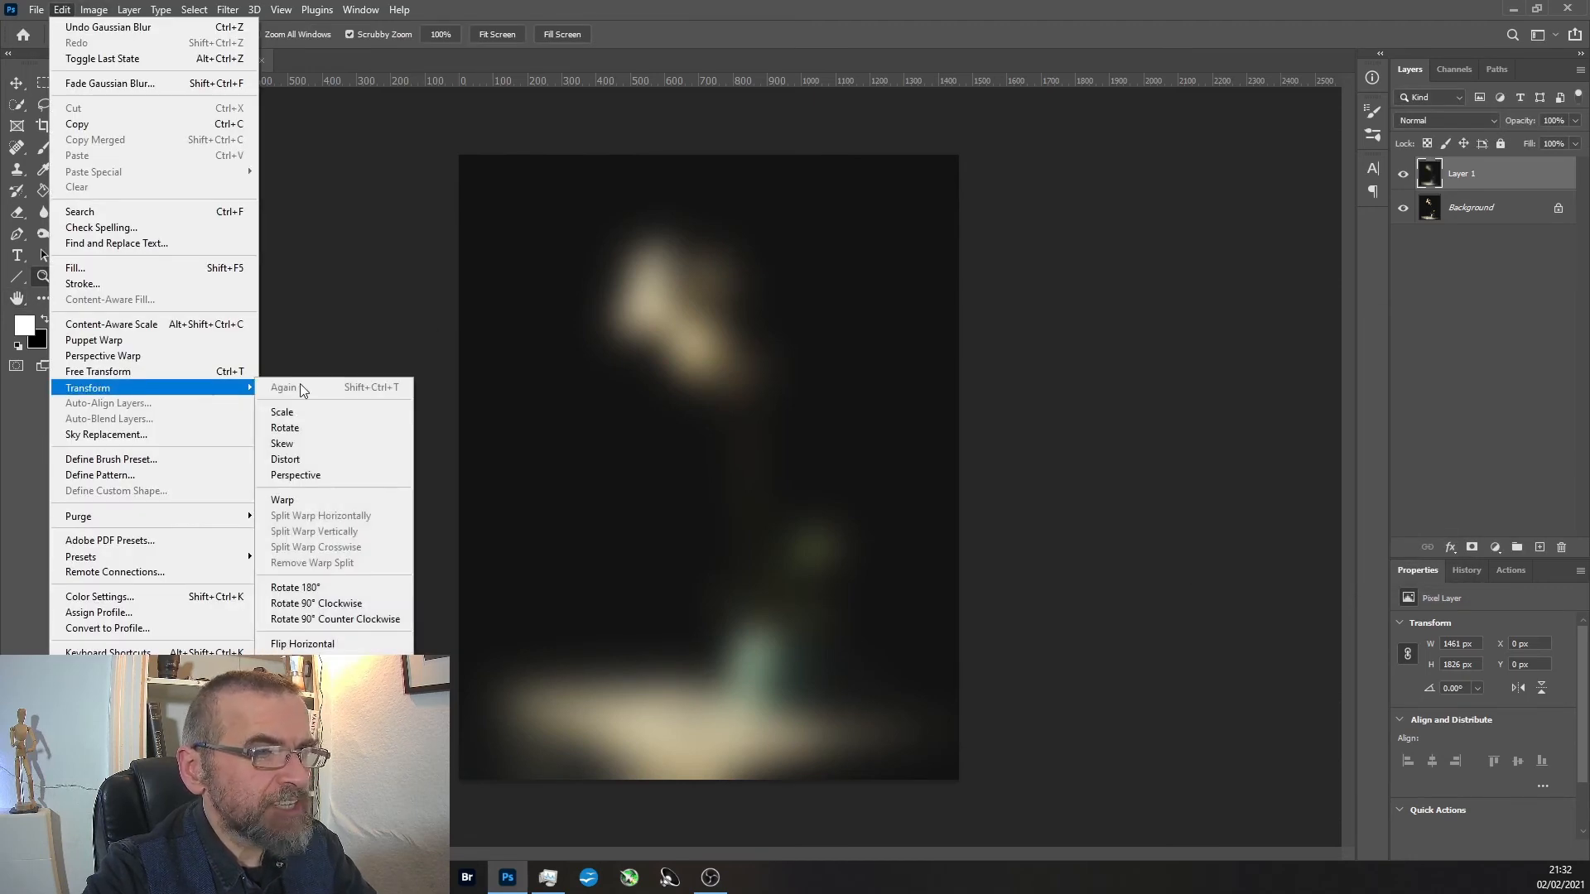
left_click(369, 588)
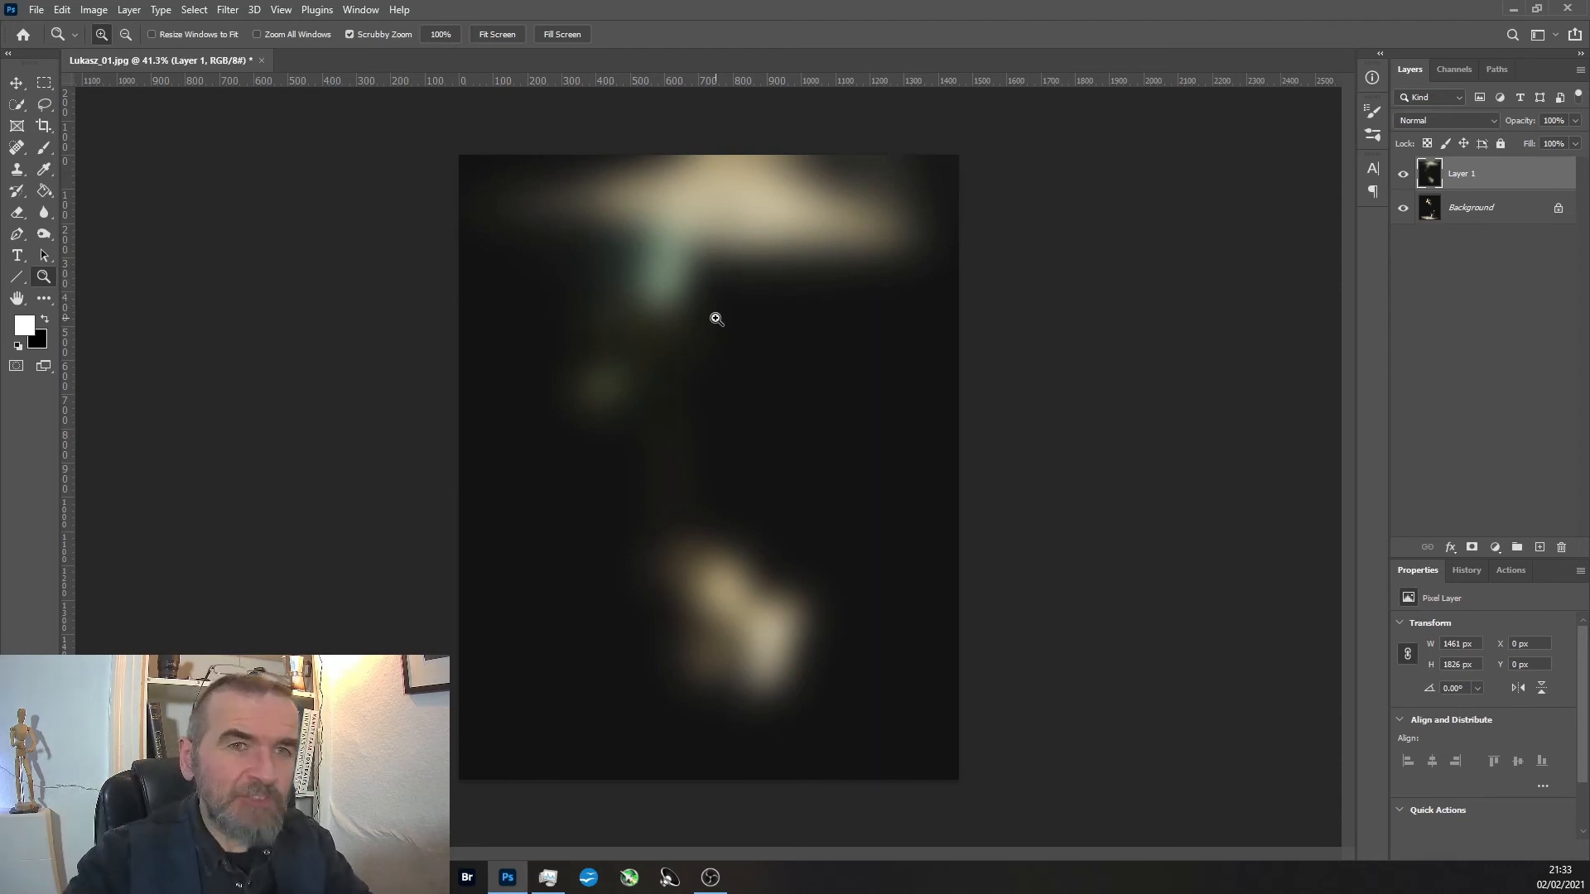
left_click(1405, 174)
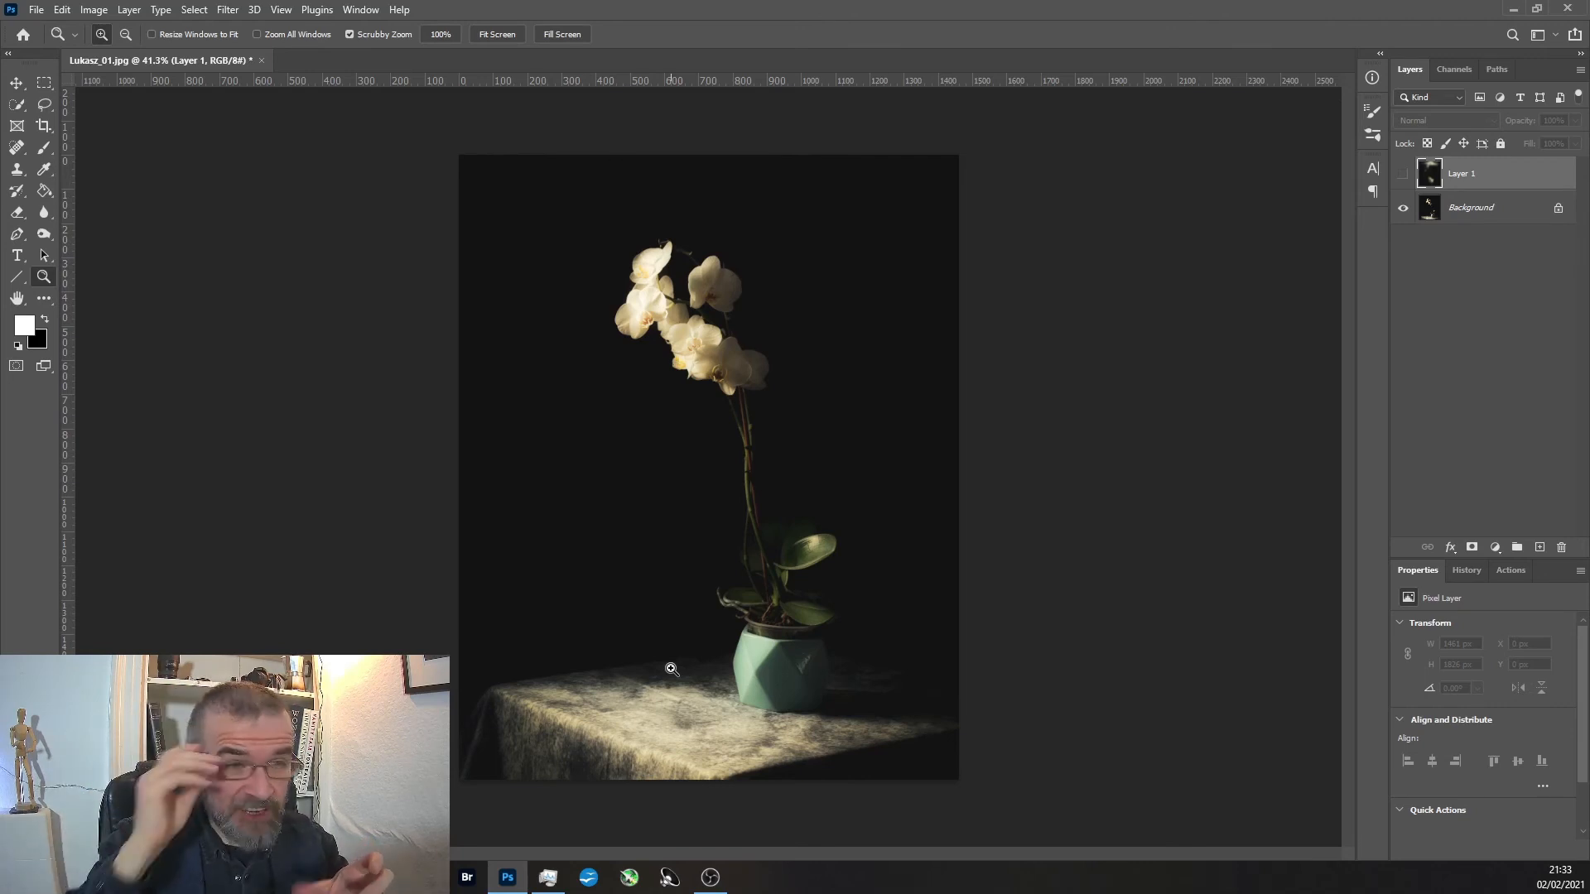
Crop the photo to a landscape frame around the blossoms and upper stem, extending the canvas beyond the photo's left edge.
left_click(43, 126)
left_click_drag(953, 782, 850, 510)
left_click_drag(465, 327, 388, 327)
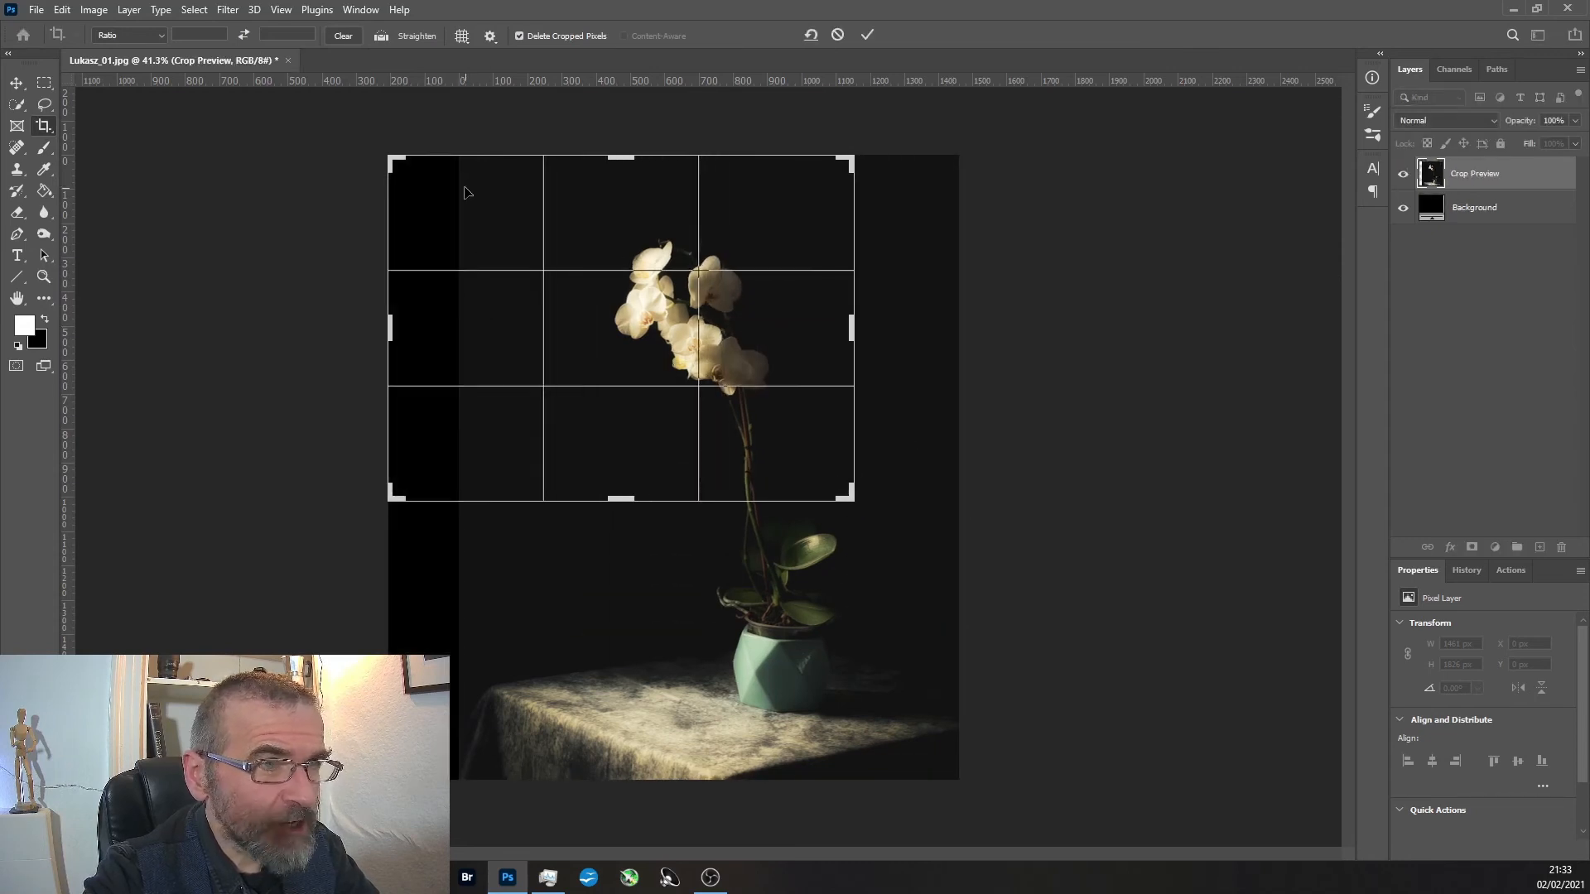
left_click_drag(389, 156, 411, 191)
key("Return")
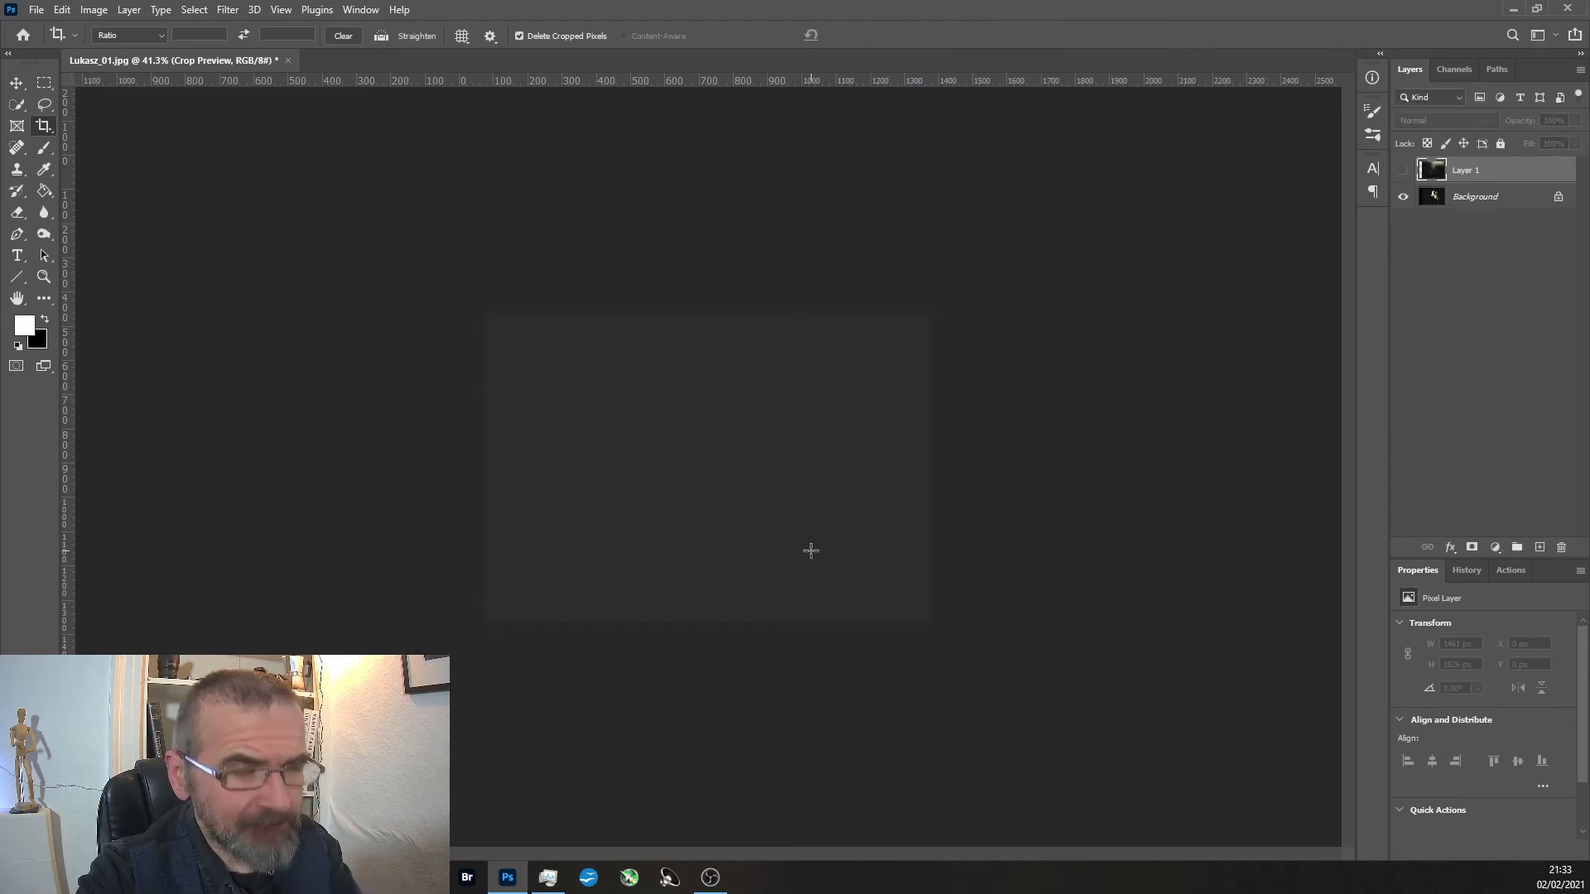
Blend the solid black strip at the photo's left edge on the Background layer with a 150 px content-aware Spot Healing Brush.
left_click(44, 277)
left_click(625, 435)
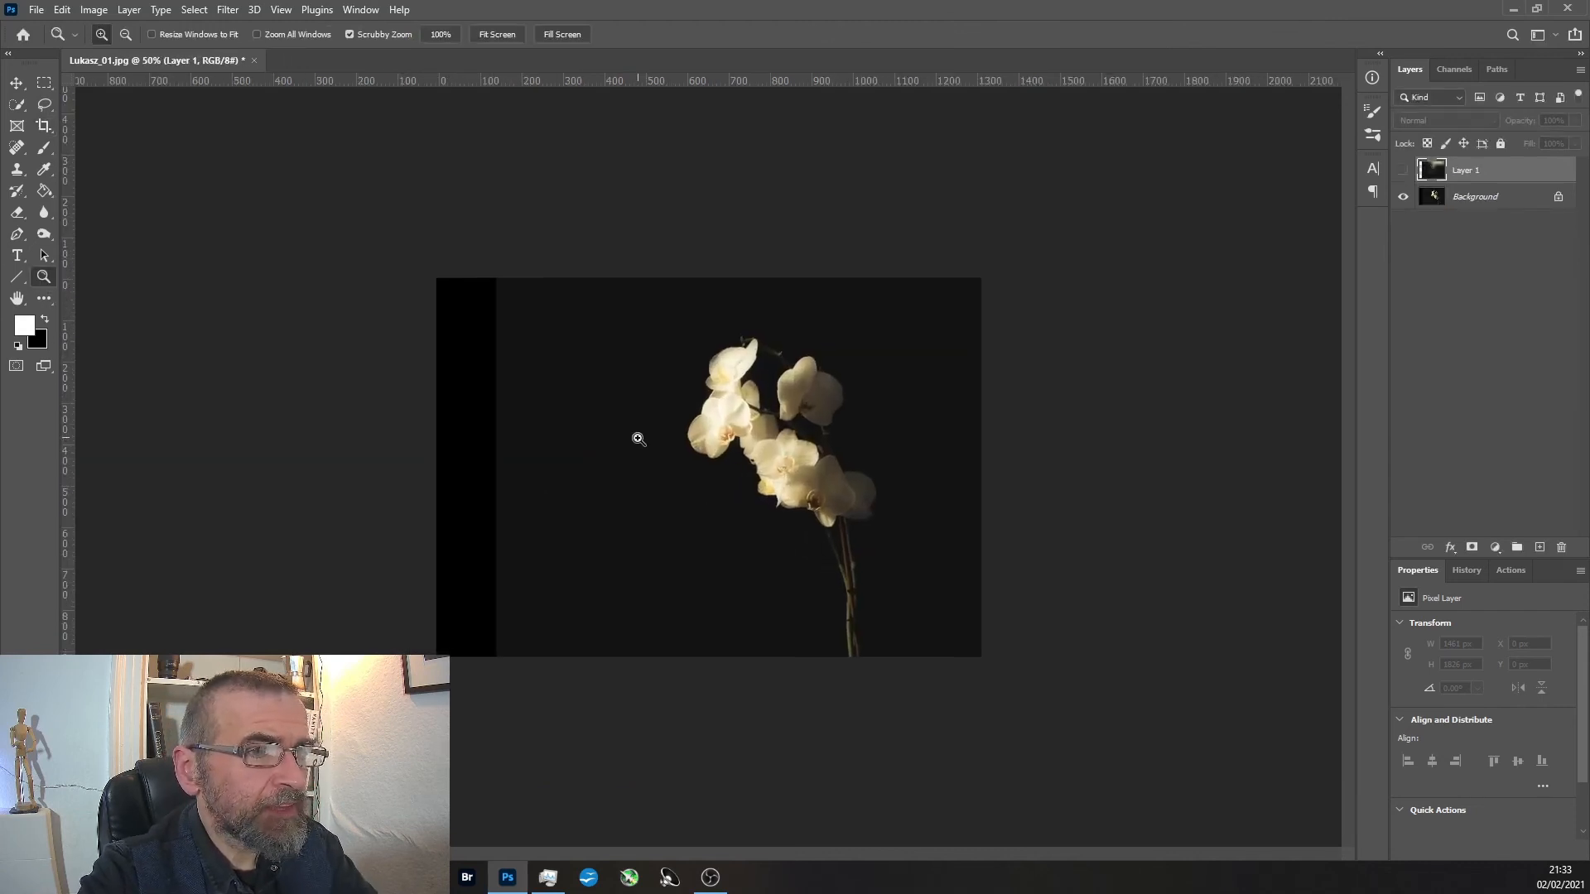
left_click(638, 439)
left_click(18, 148)
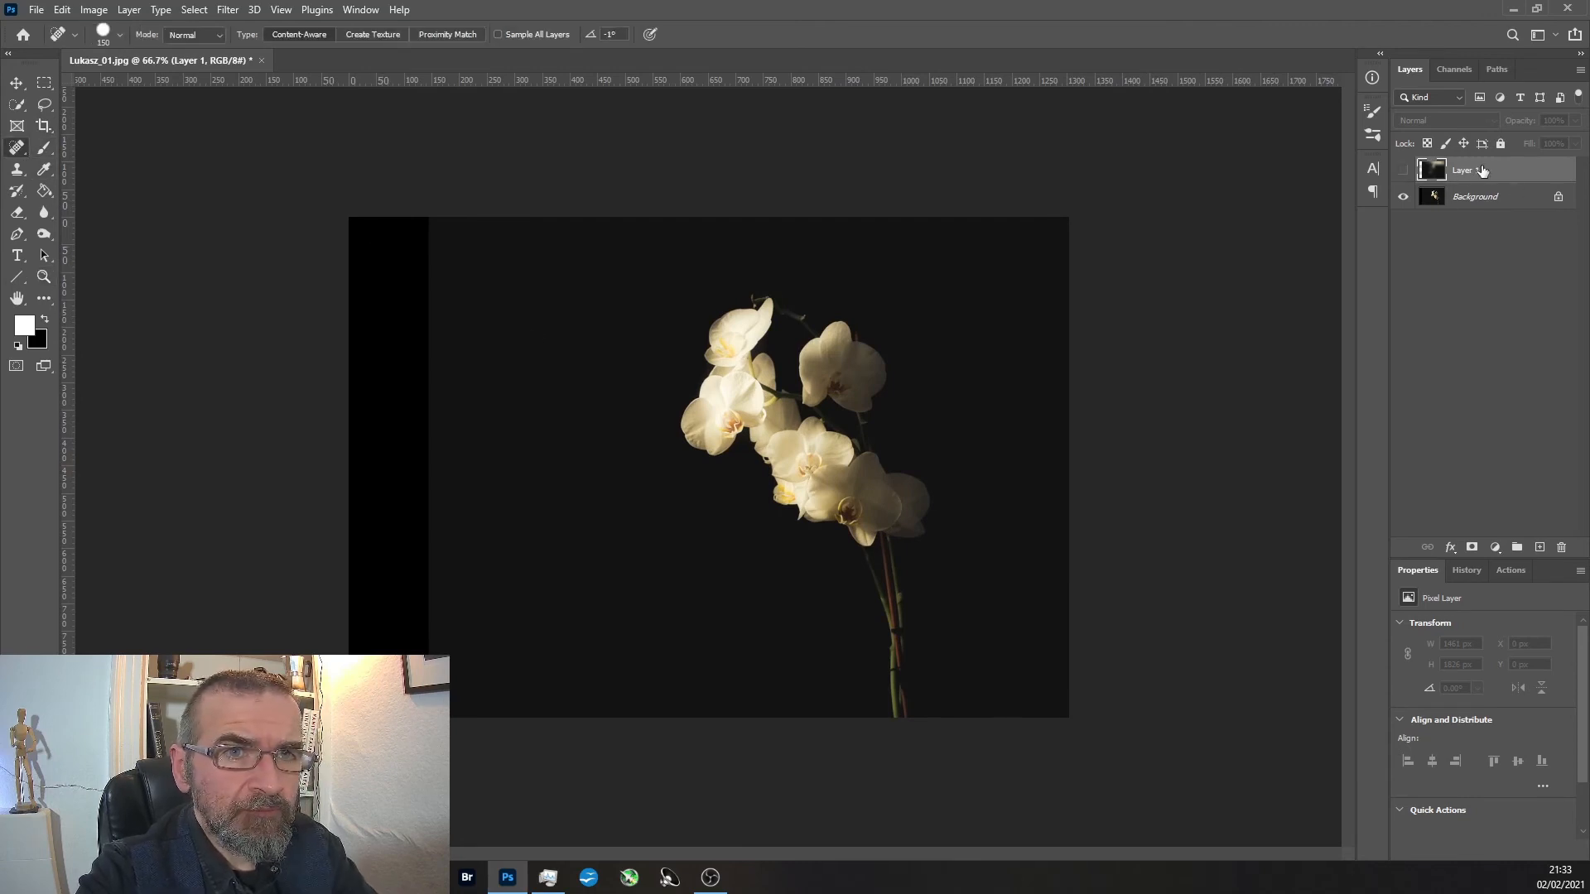
left_click(1481, 199)
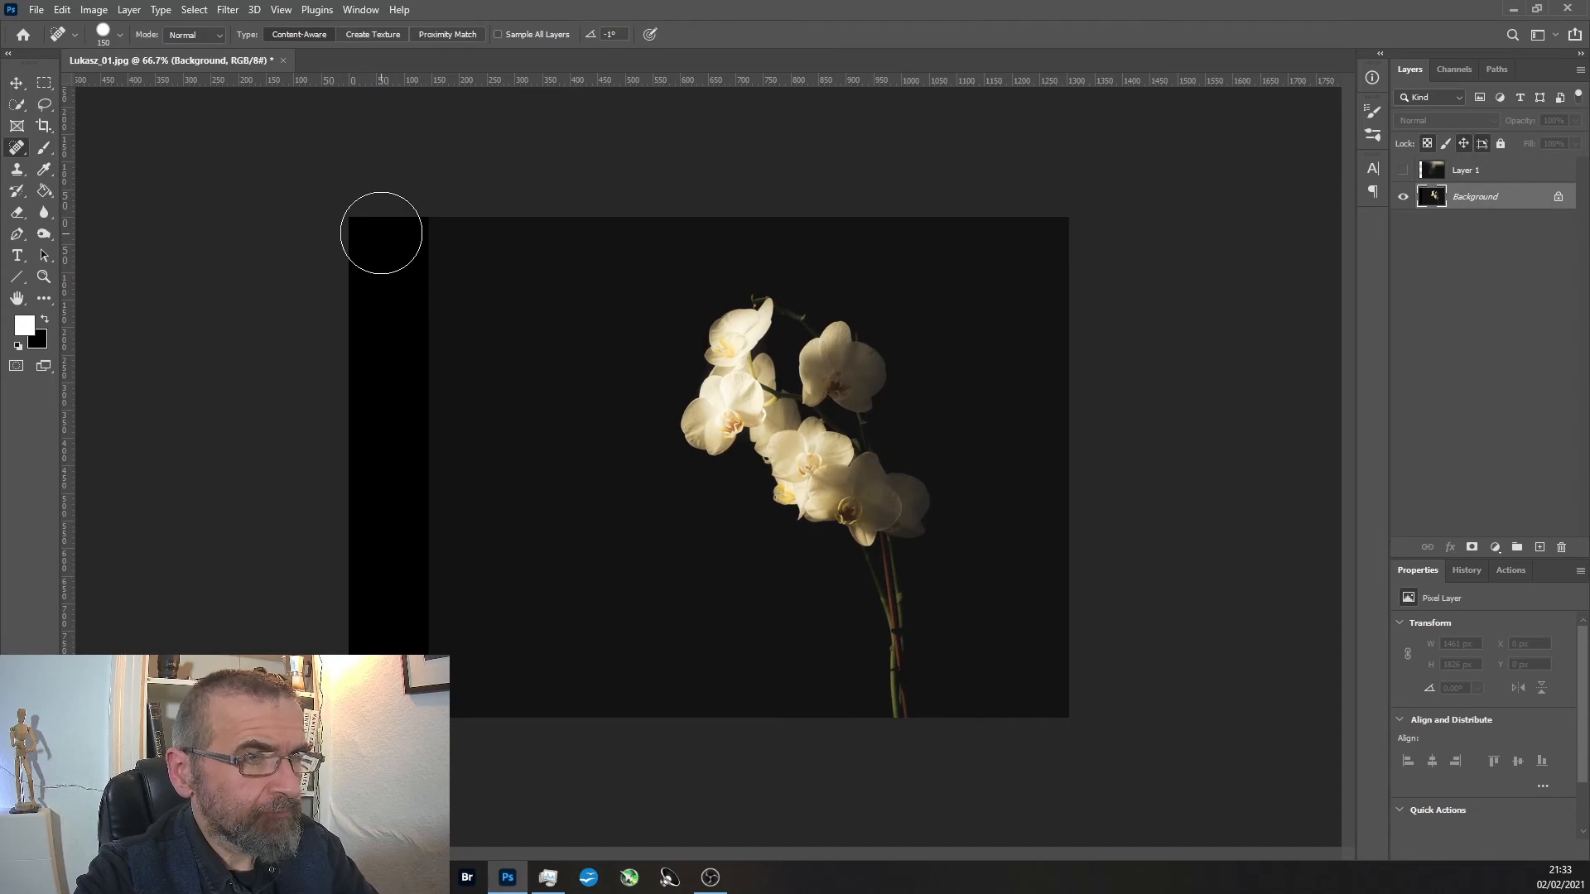
left_click_drag(415, 202, 406, 746)
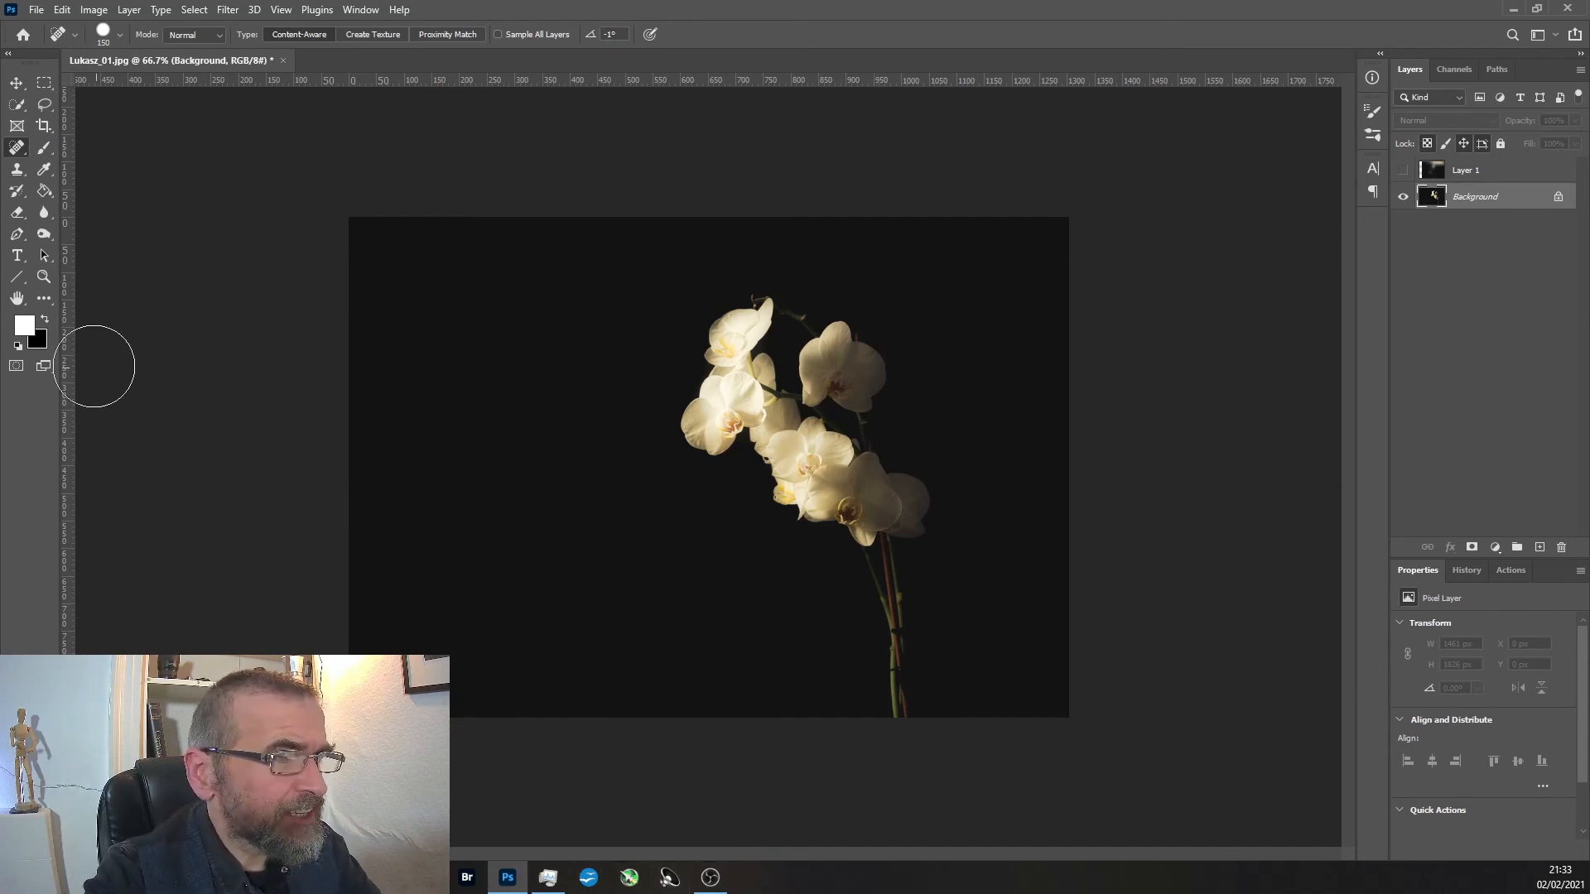
Crop the photo to a tighter landscape rectangular selection around the blossoms and clear the selection.
left_click(43, 277)
left_click_drag(708, 464, 785, 480)
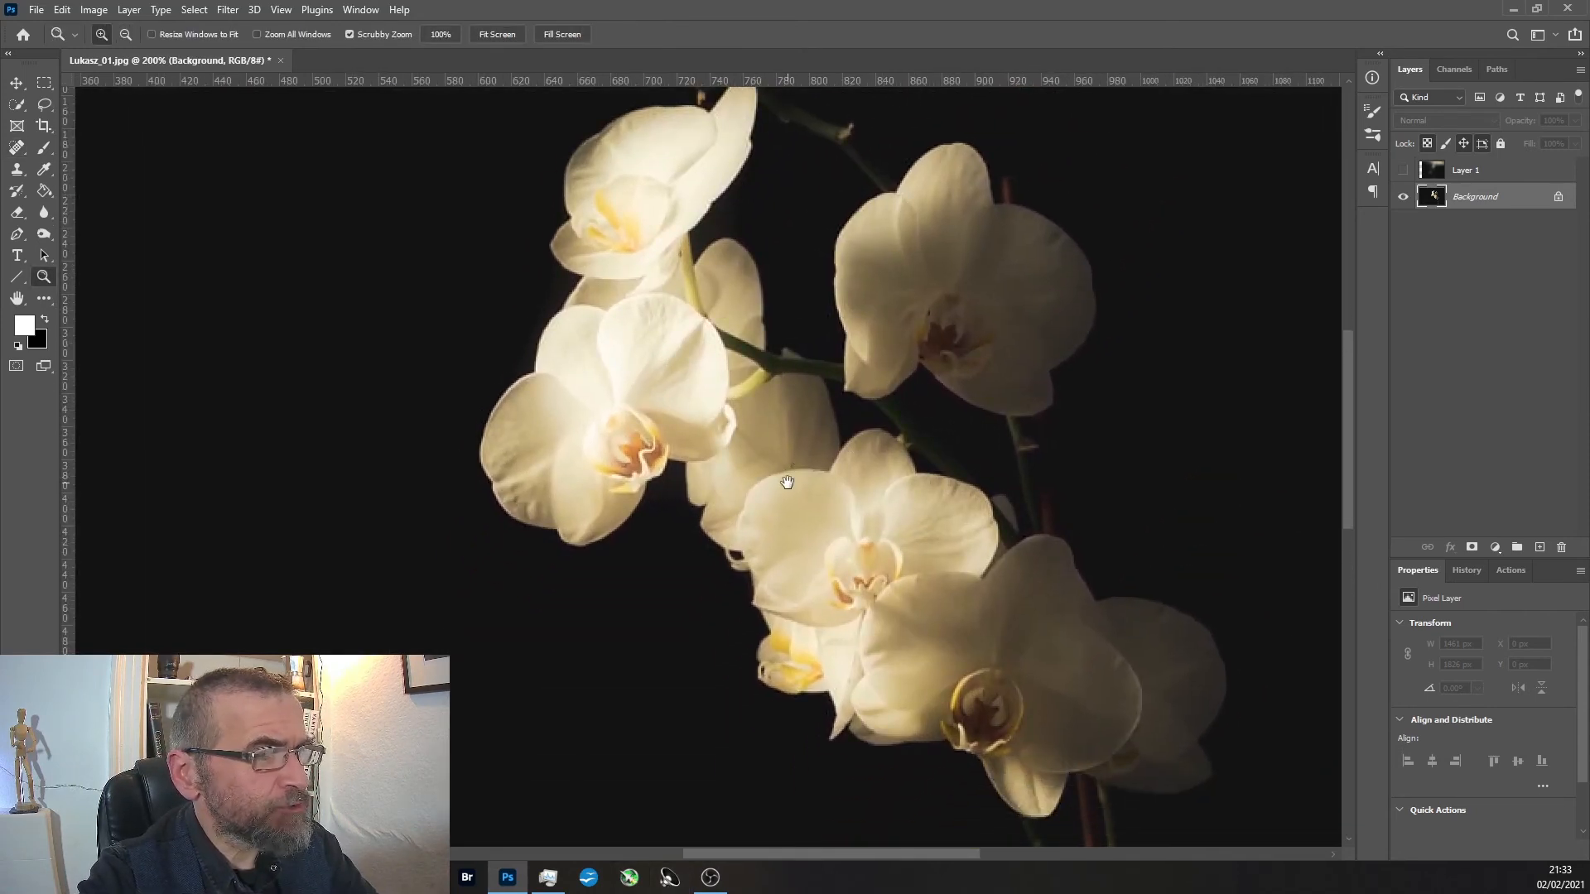
left_click(803, 482, "alt")
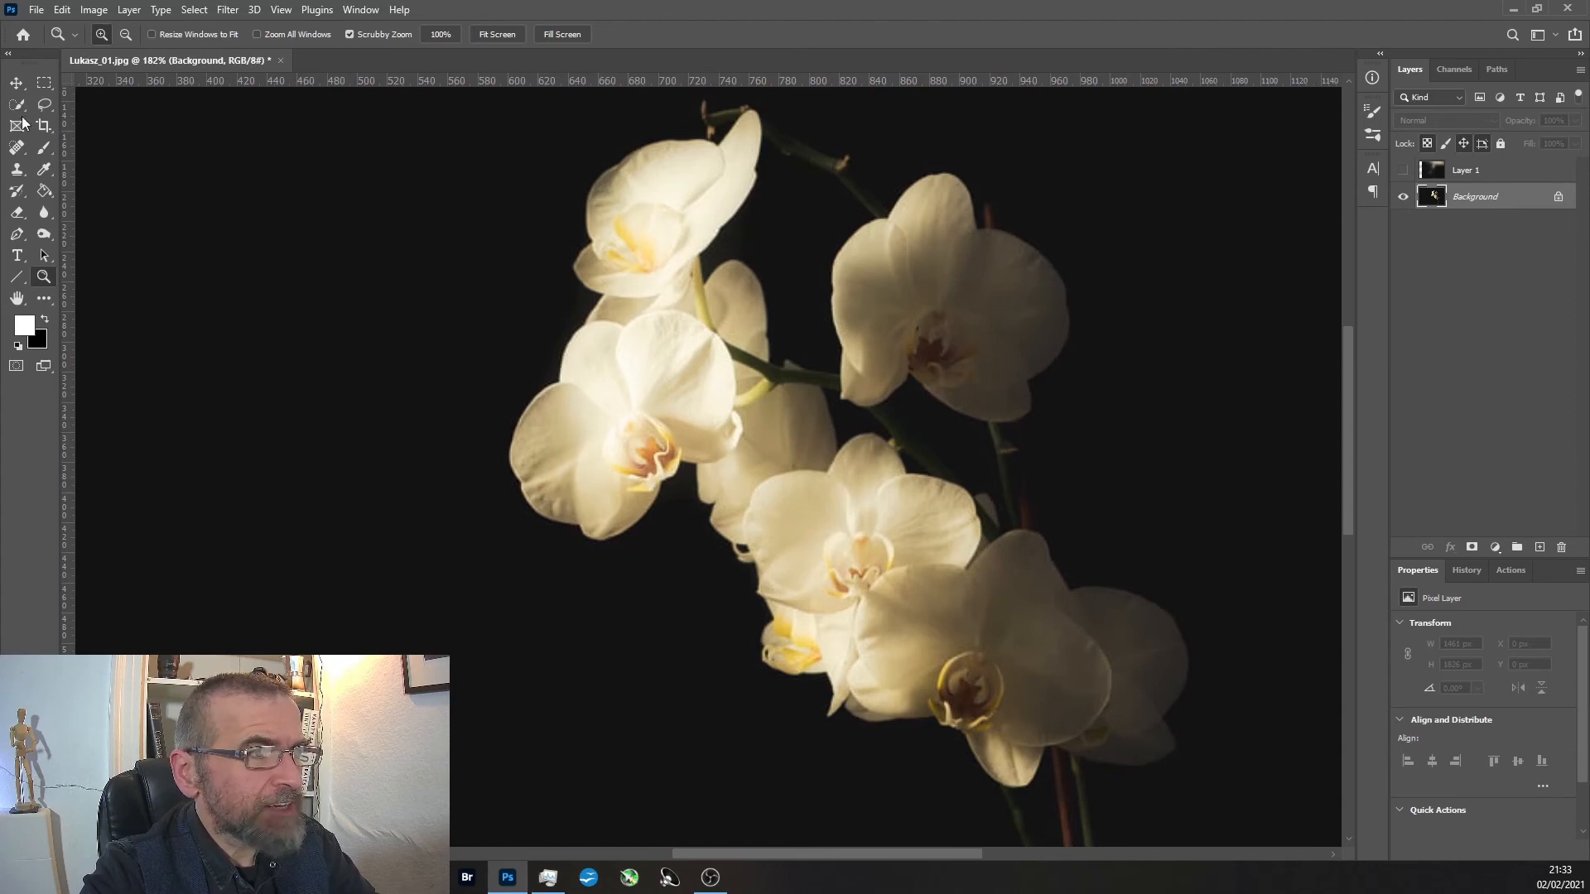
left_click(45, 83)
left_click_drag(79, 90, 1340, 842)
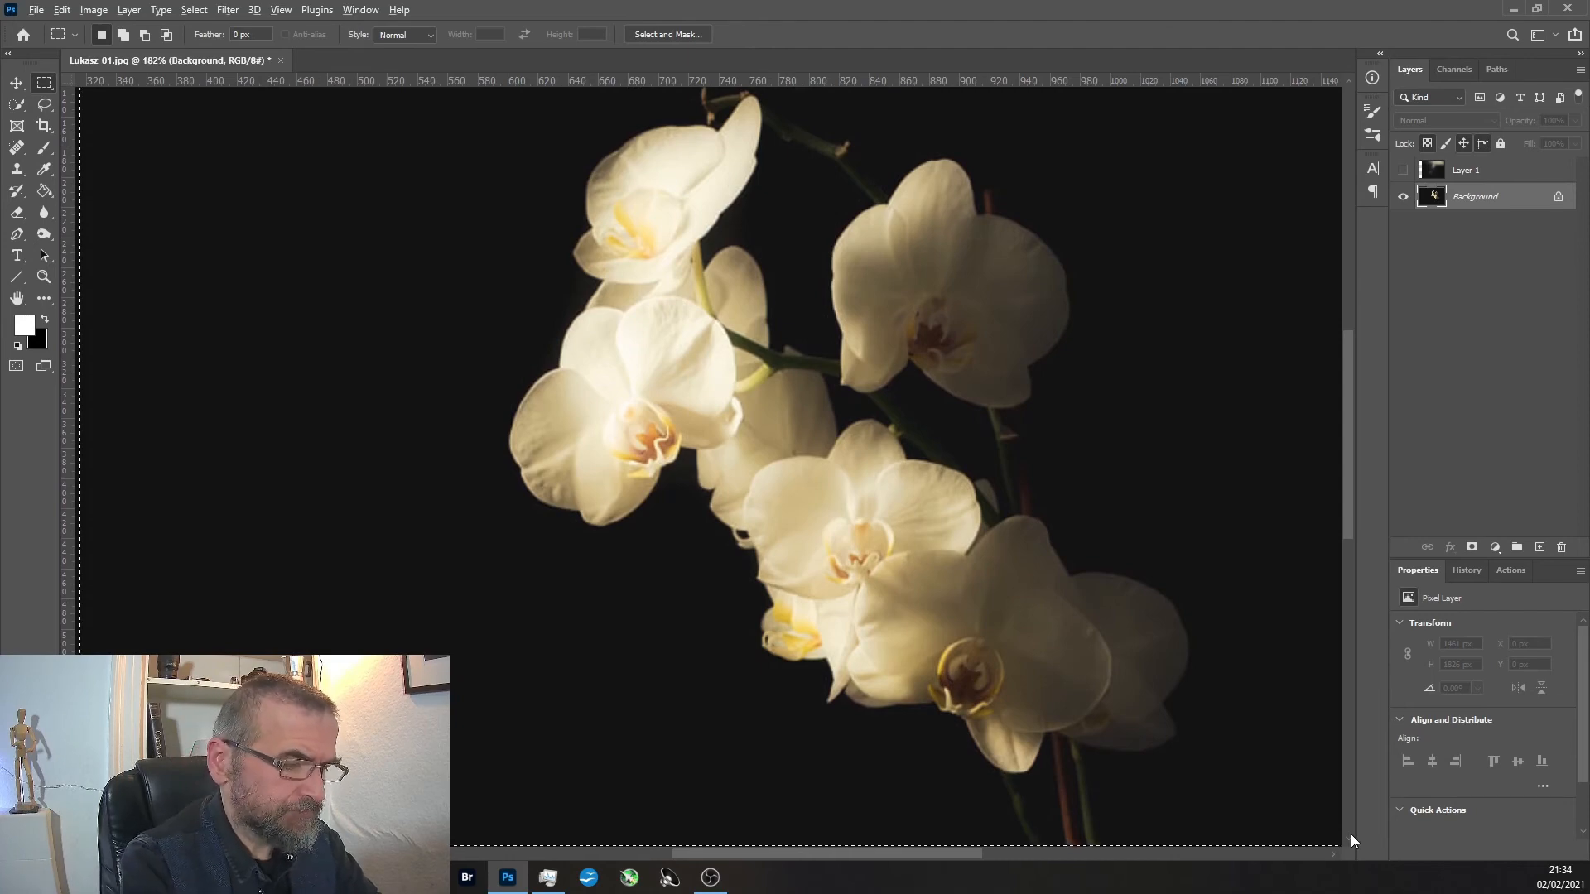
key("alt+i")
key("p")
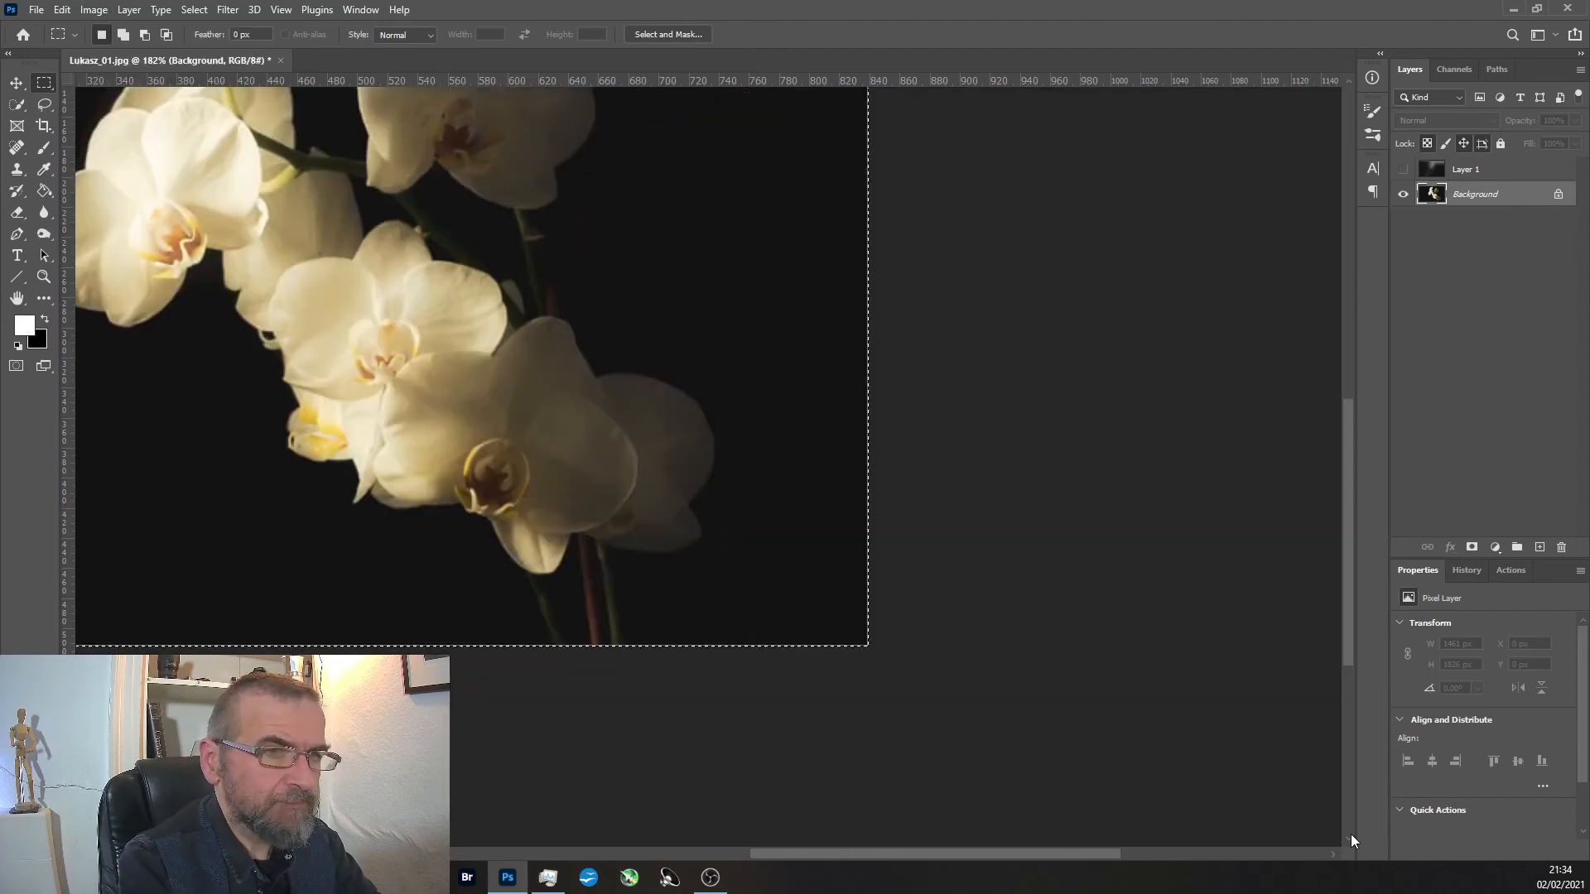
left_click(44, 277)
left_click(509, 278, "alt")
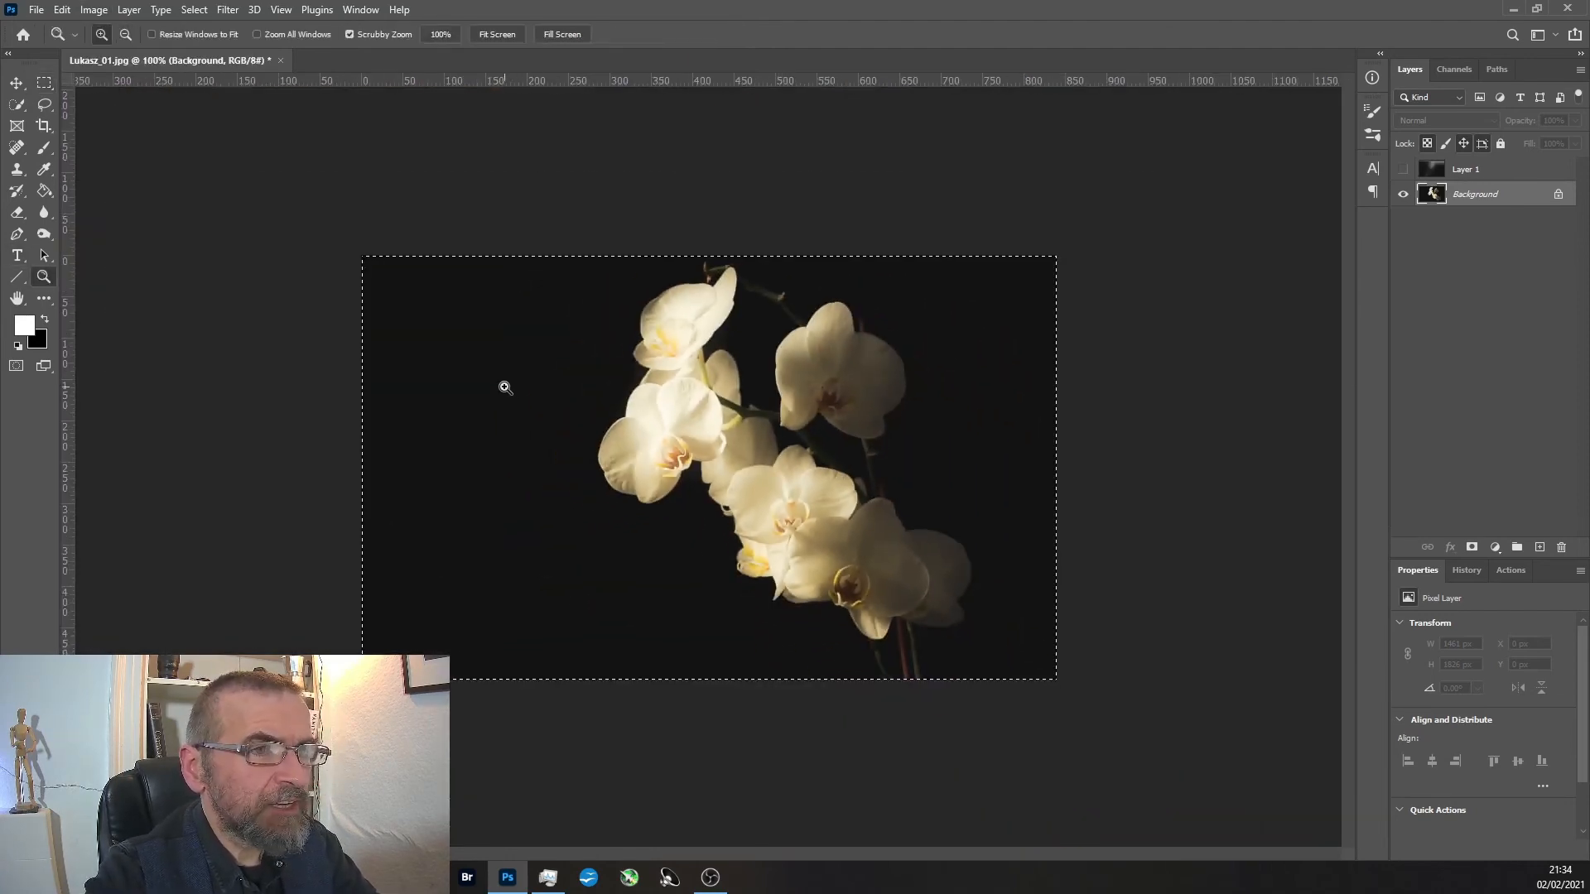
left_click(16, 86)
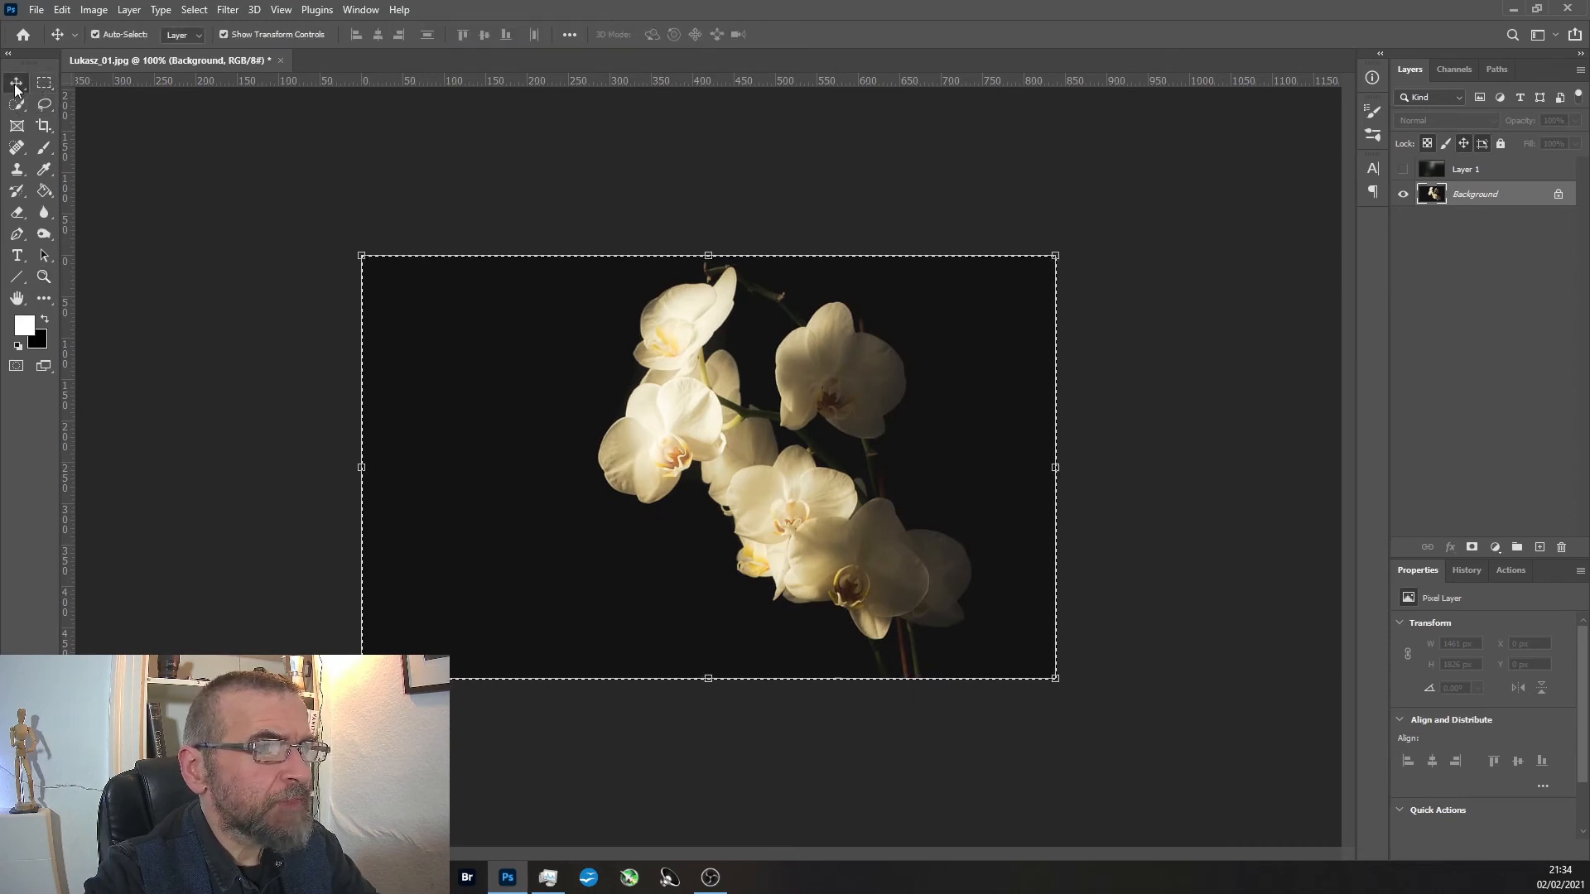
left_click(43, 83)
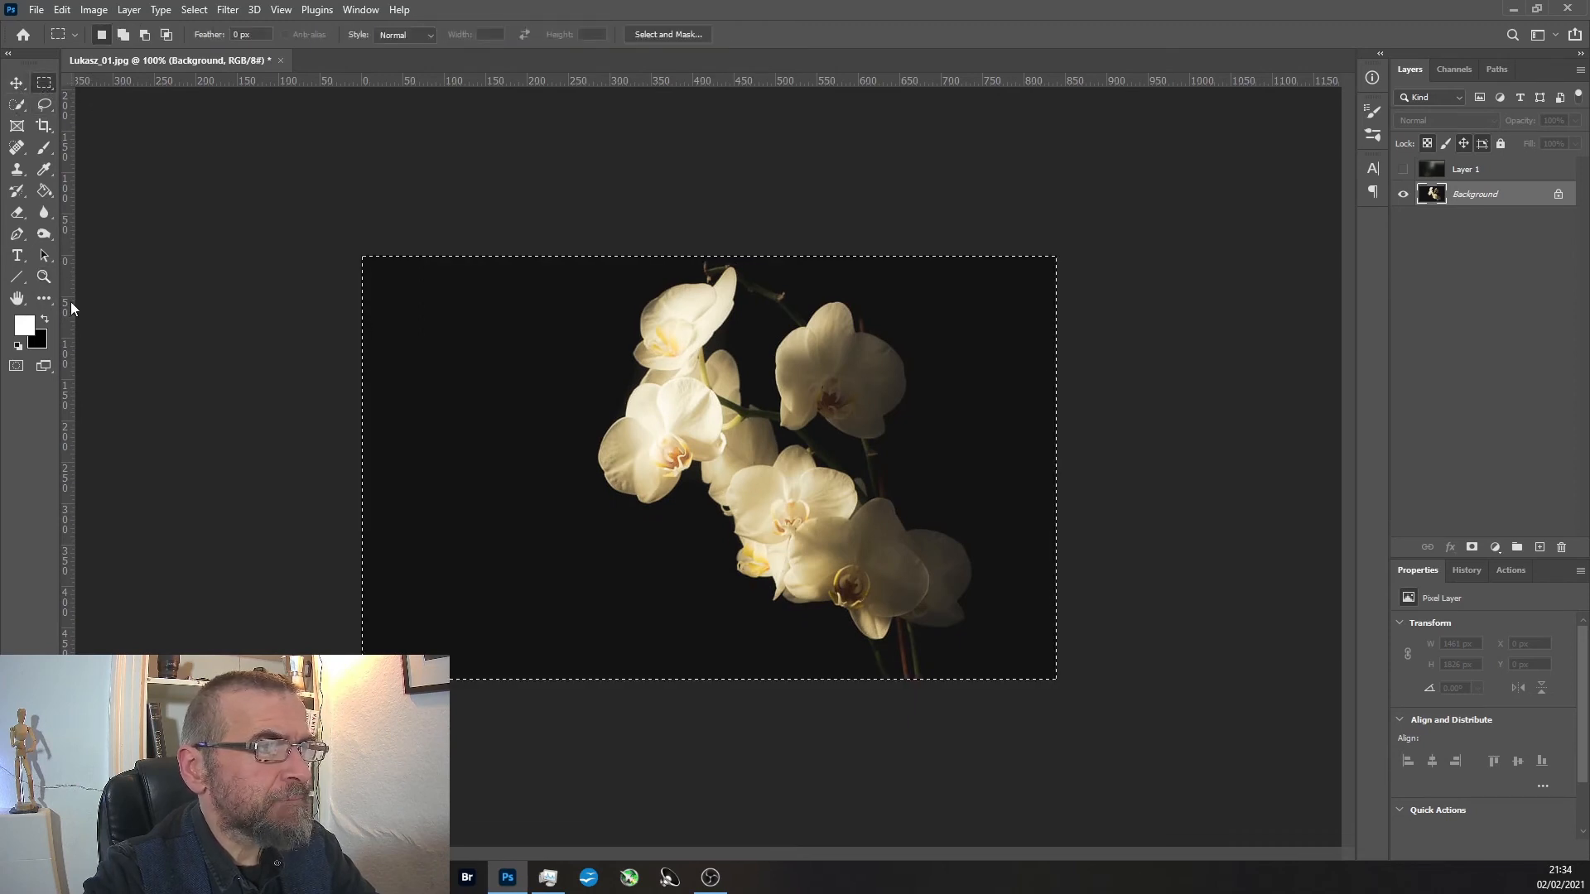
left_click(44, 147)
key("ctrl+d")
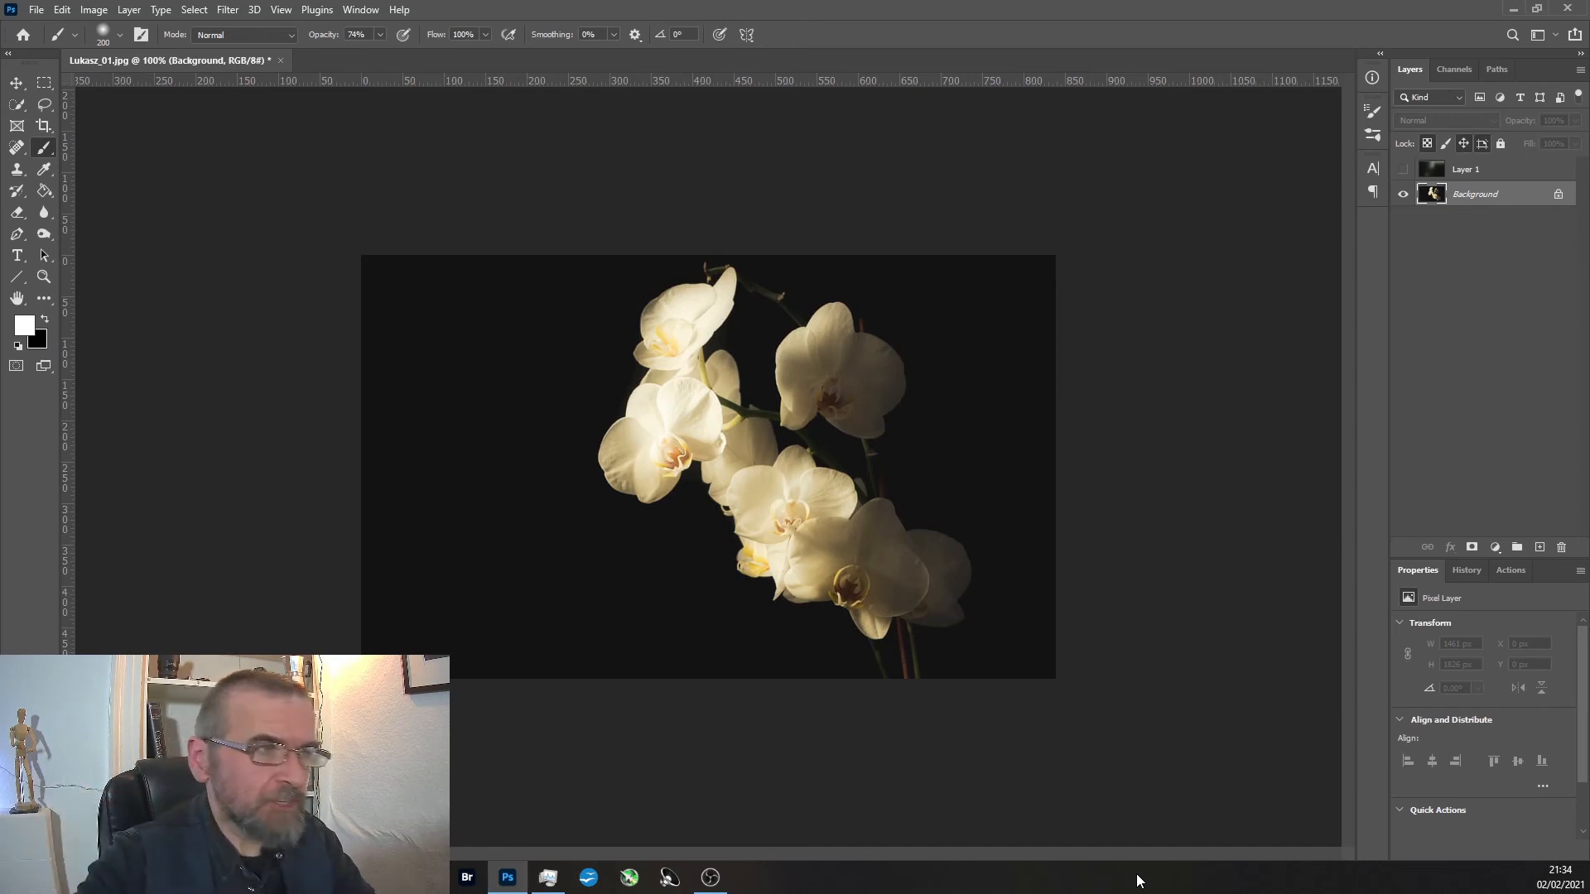
Revert the photo to its Open state in the document history.
left_click(44, 277)
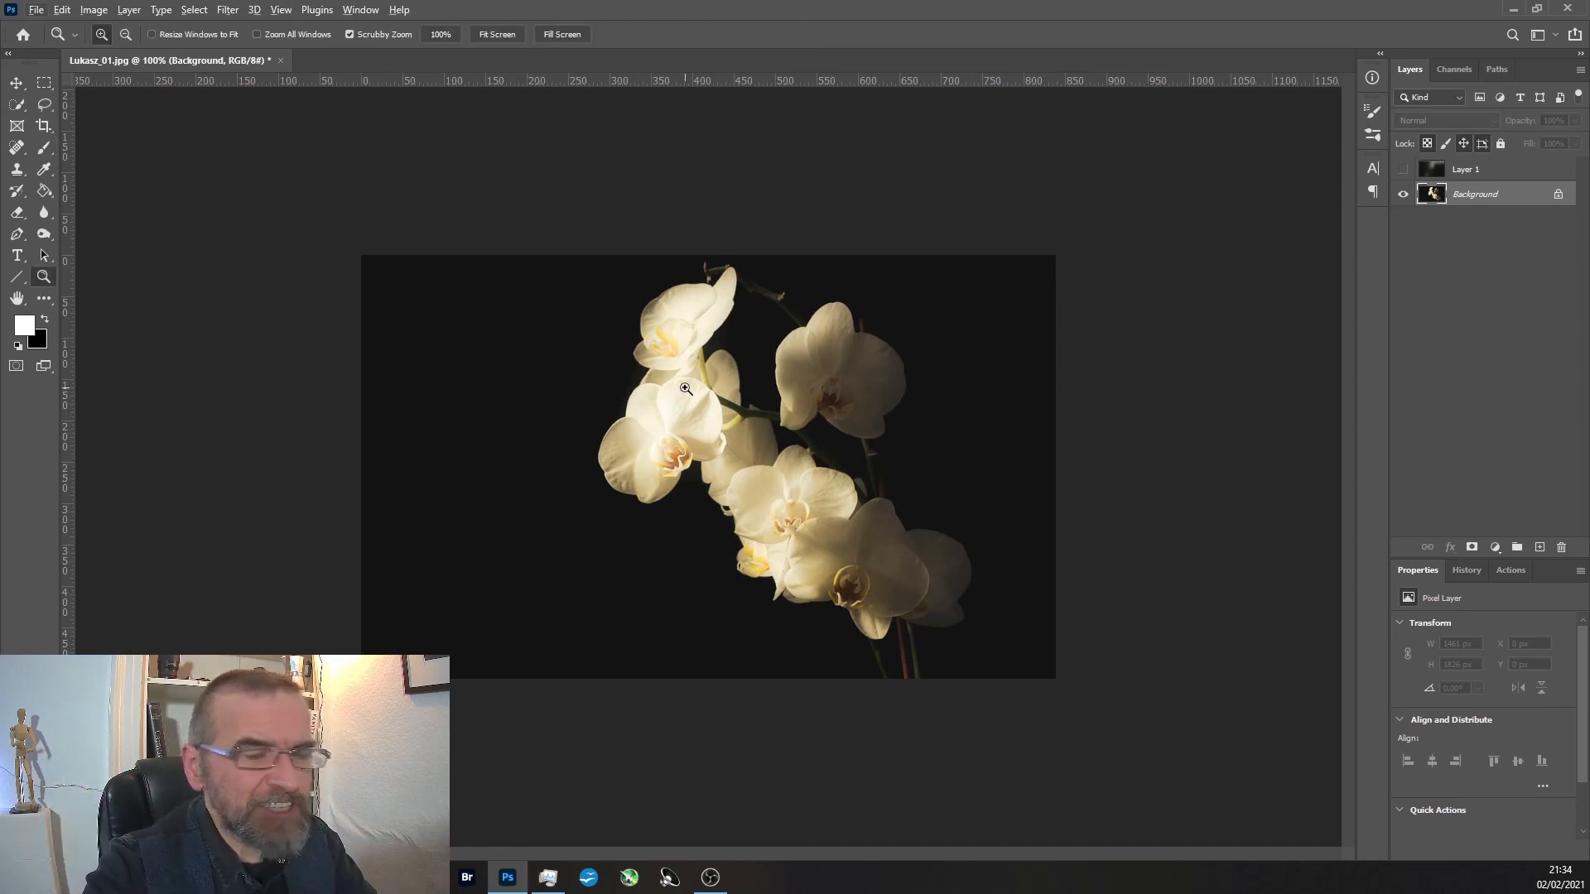
left_click(1463, 578)
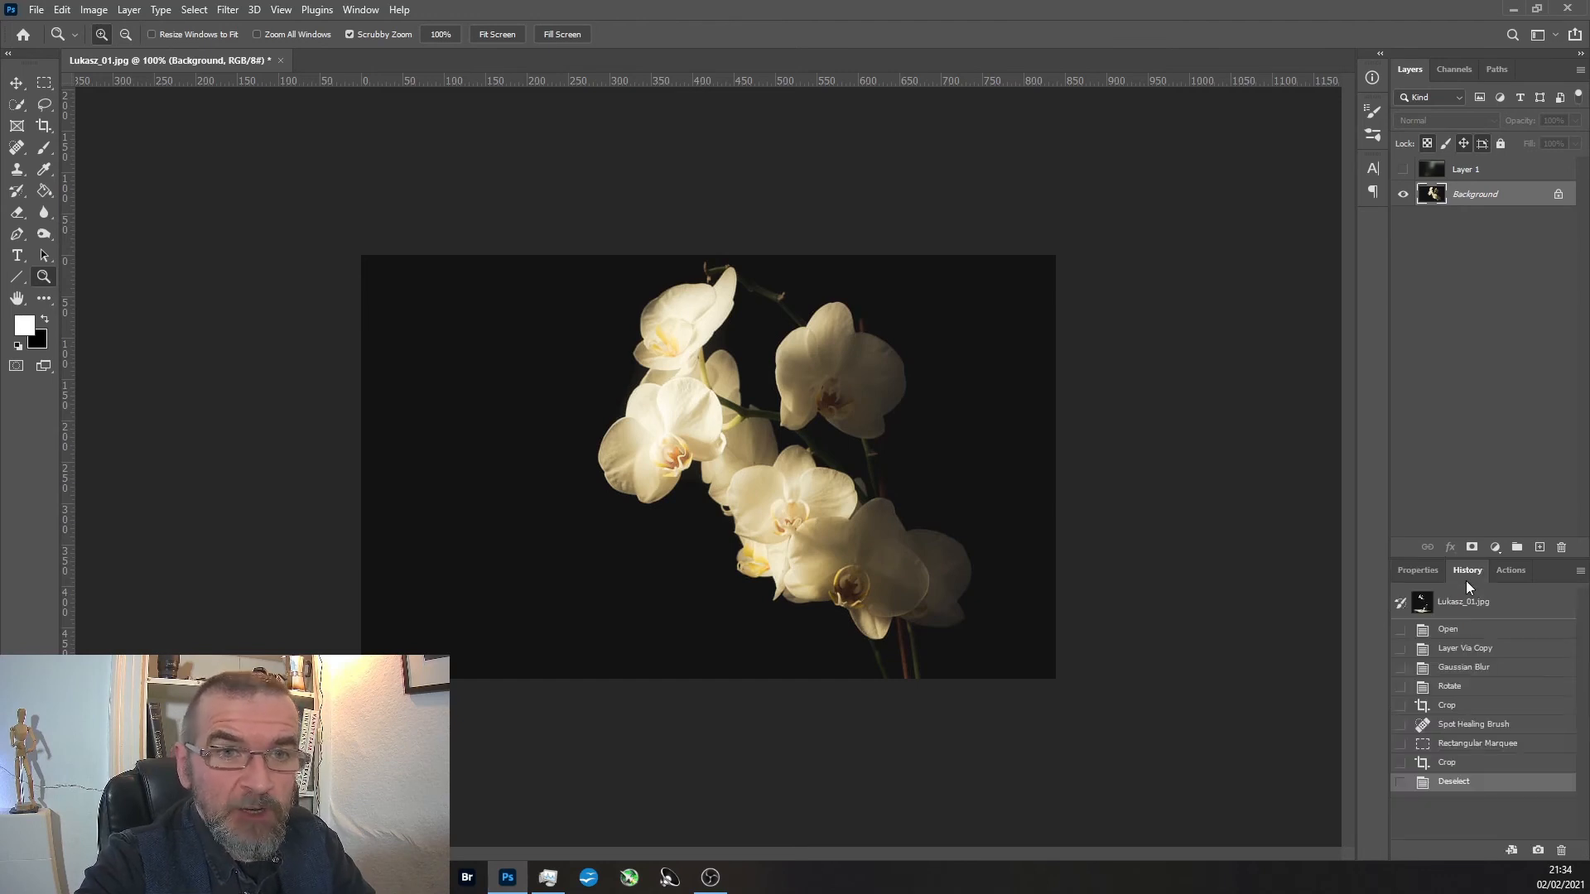
left_click(1464, 630)
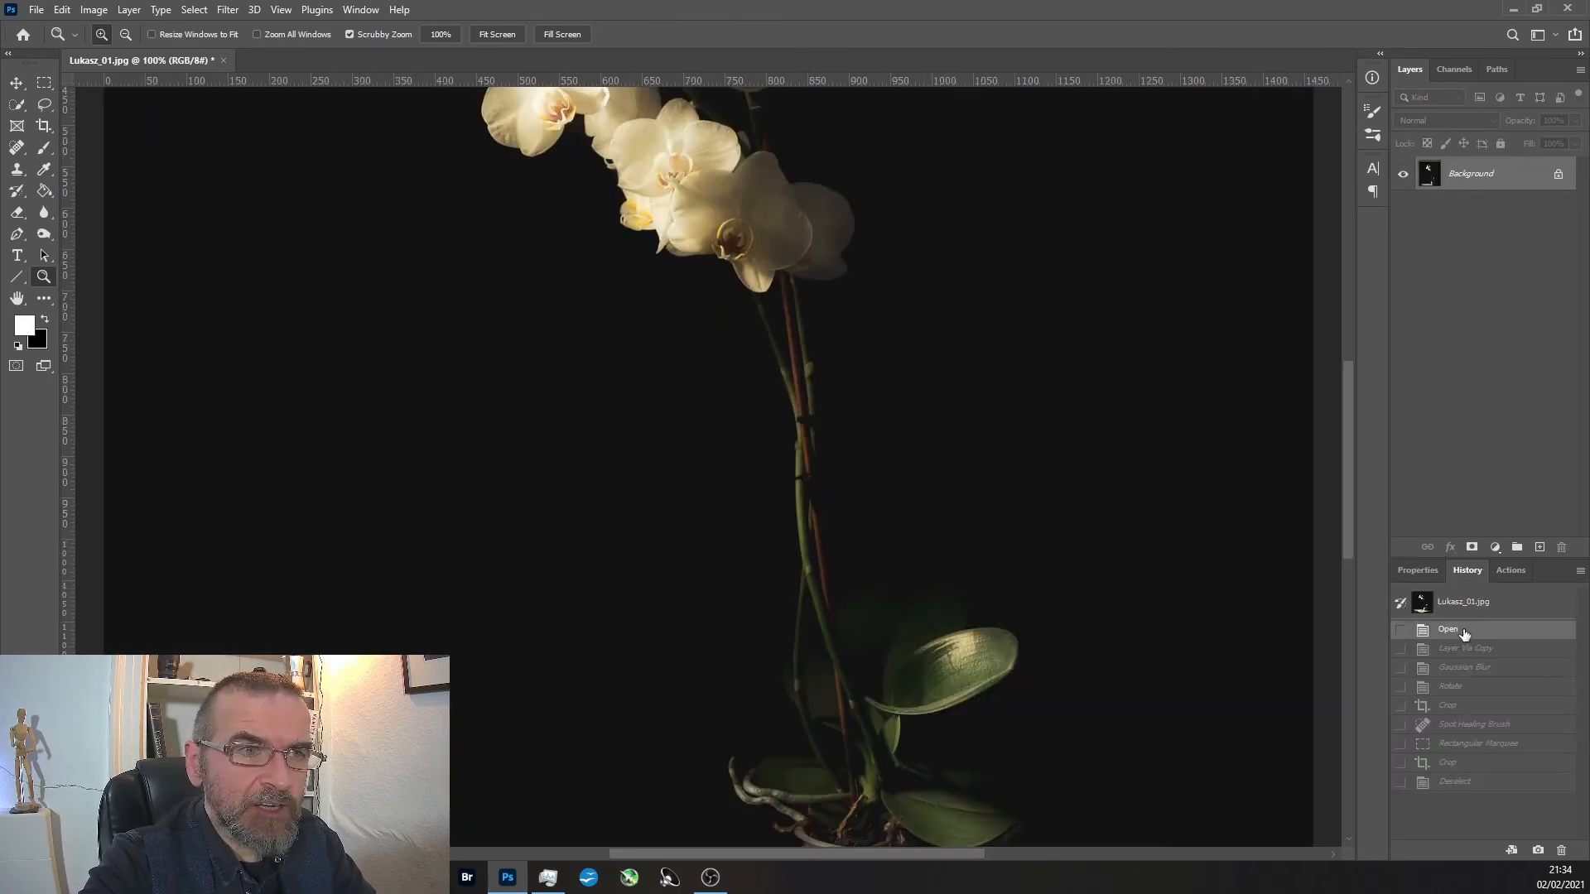
left_click(849, 485, "alt")
left_click(818, 481, "alt")
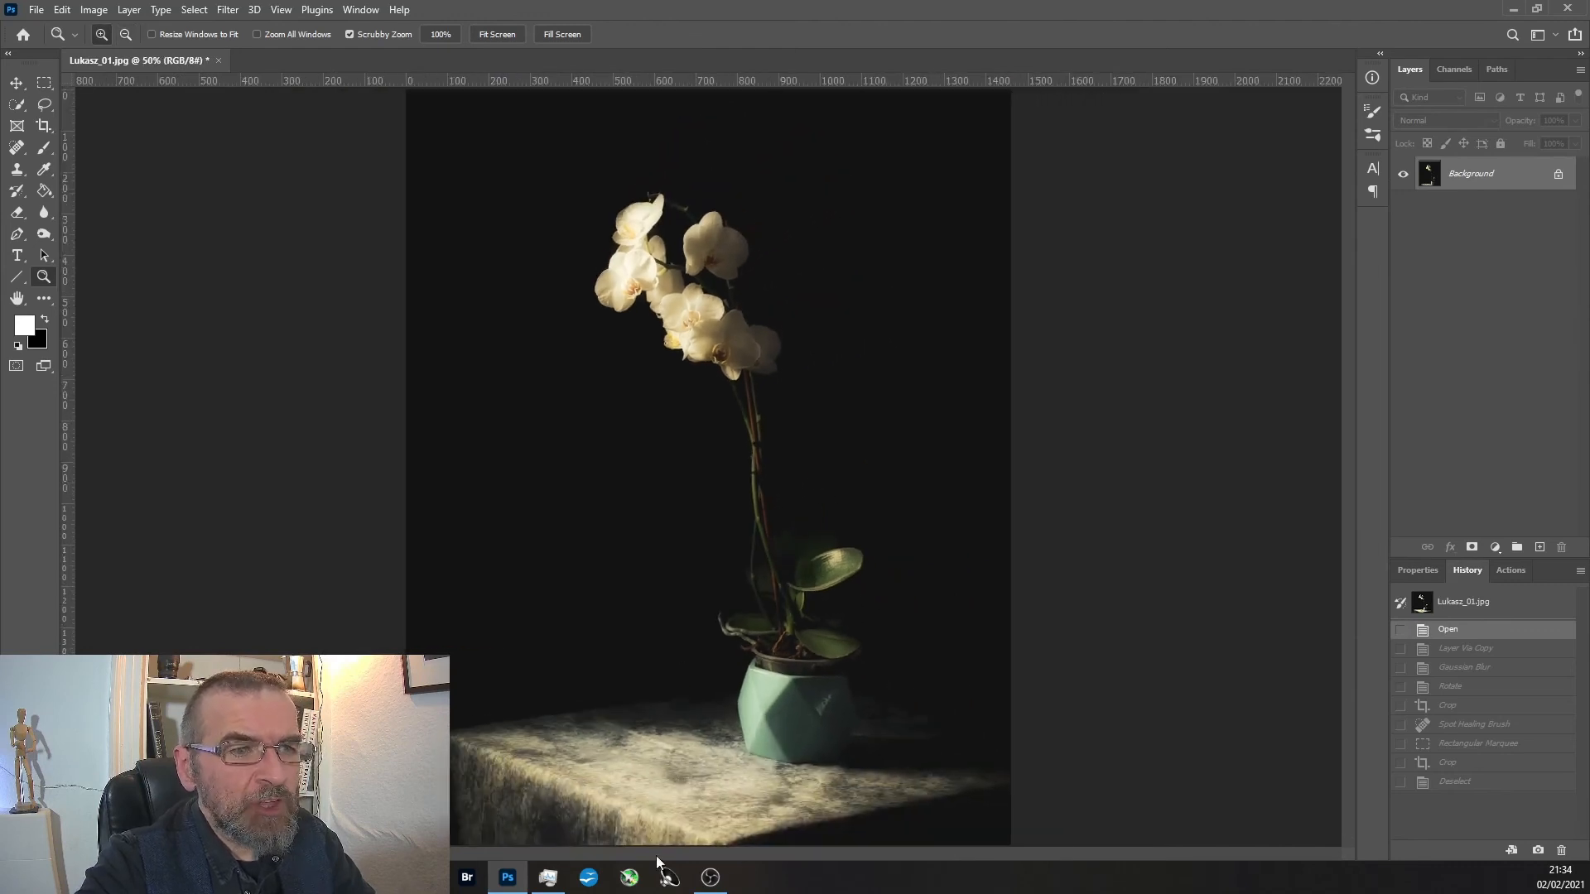